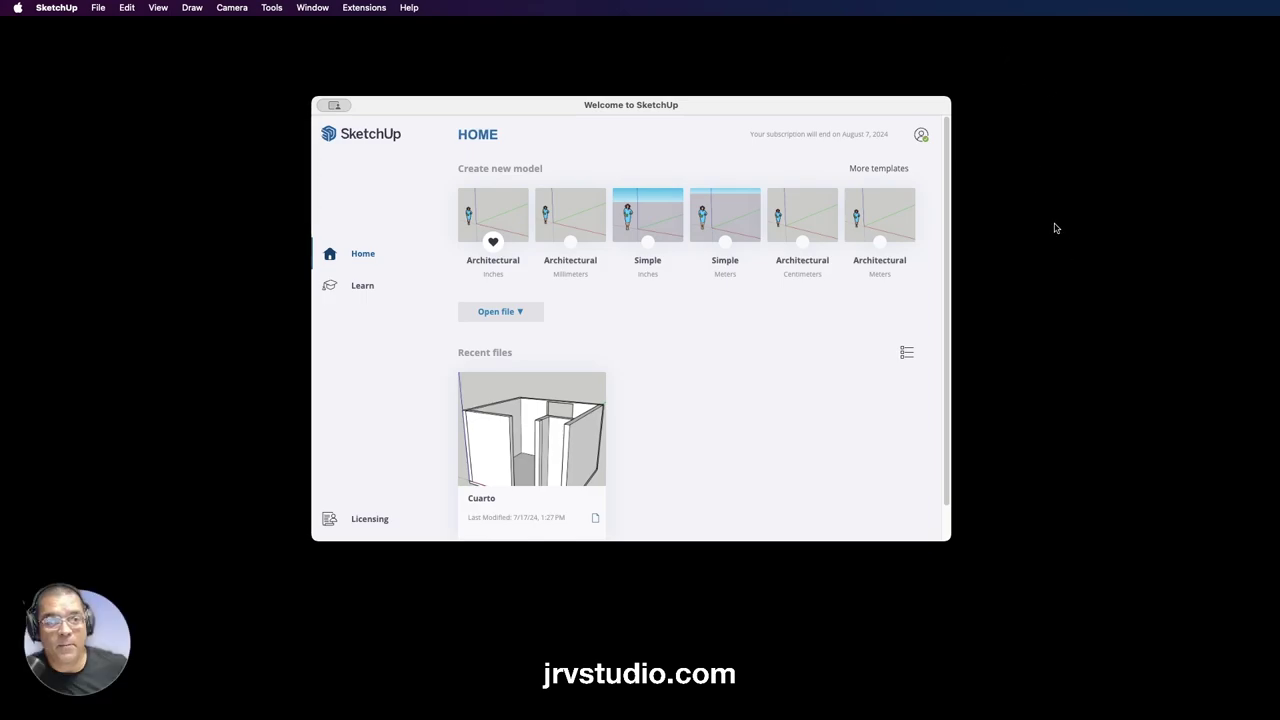
Open the Cuarto model from the recent files list.
{"action": "left_click_drag", "start_coordinate": [116, 651], "coordinate": [1056, 490]}
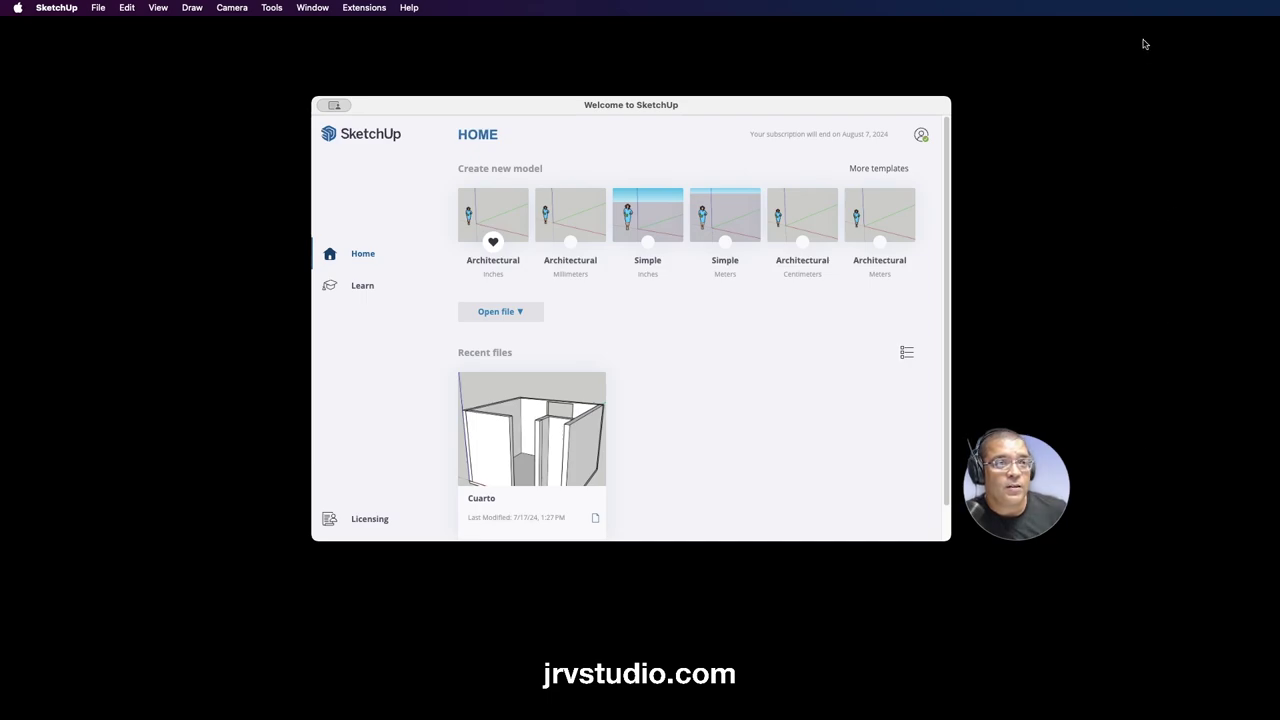
{"action": "mouse_move", "coordinate": [1037, 463]}
{"action": "left_mouse_down"}
{"action": "mouse_move", "coordinate": [1199, 157]}
{"action": "mouse_move", "coordinate": [1245, 167]}
{"action": "left_mouse_up"}
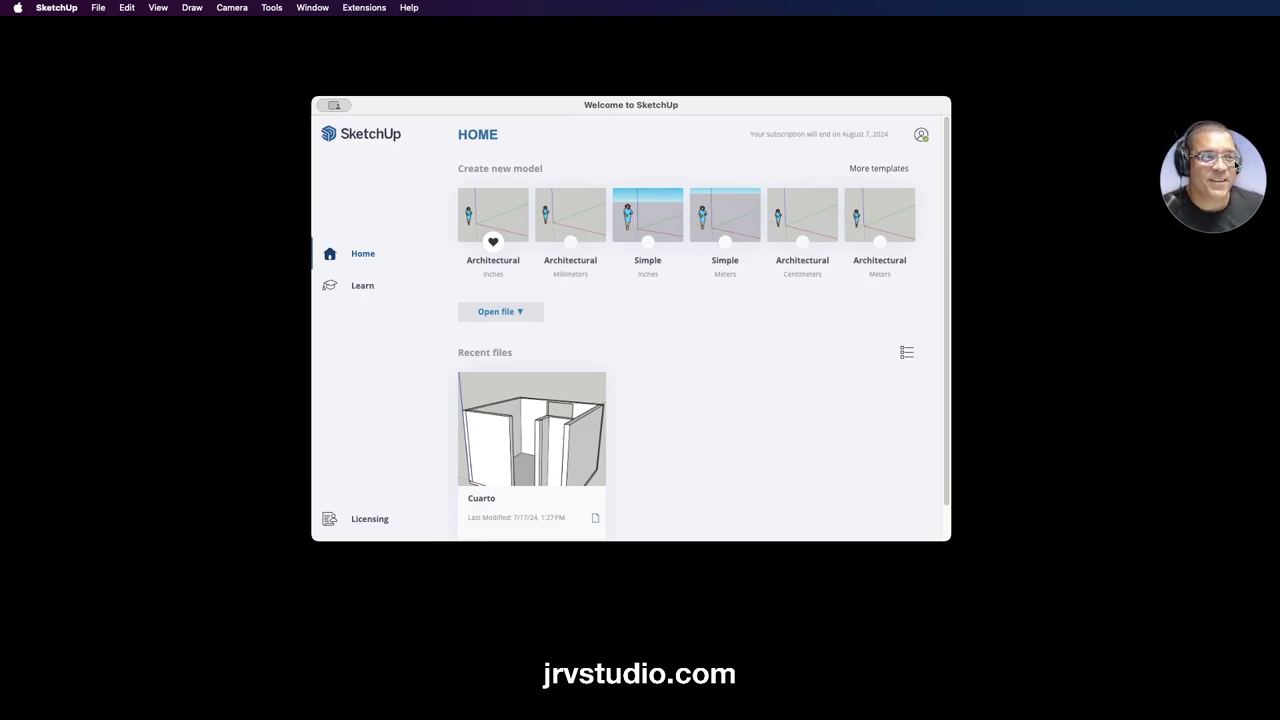
{"action": "left_click_drag", "start_coordinate": [1219, 161], "coordinate": [169, 98]}
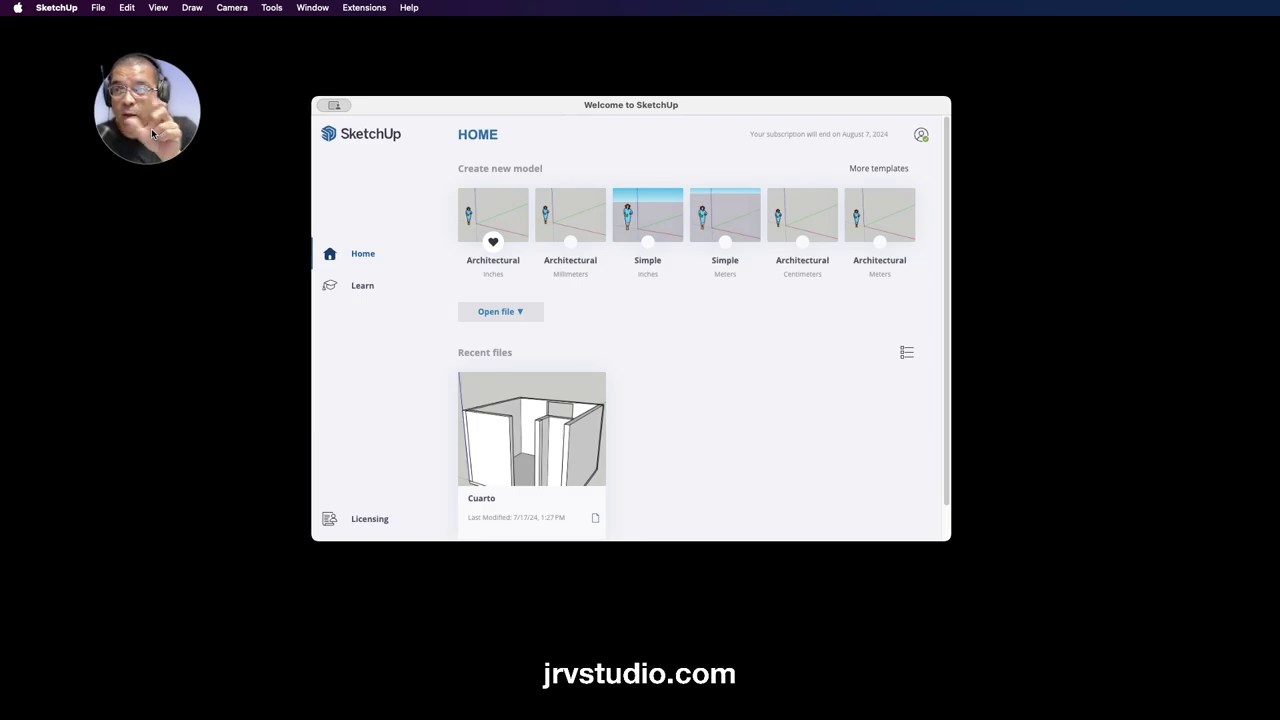
{"action": "left_click_drag", "start_coordinate": [170, 110], "coordinate": [122, 115]}
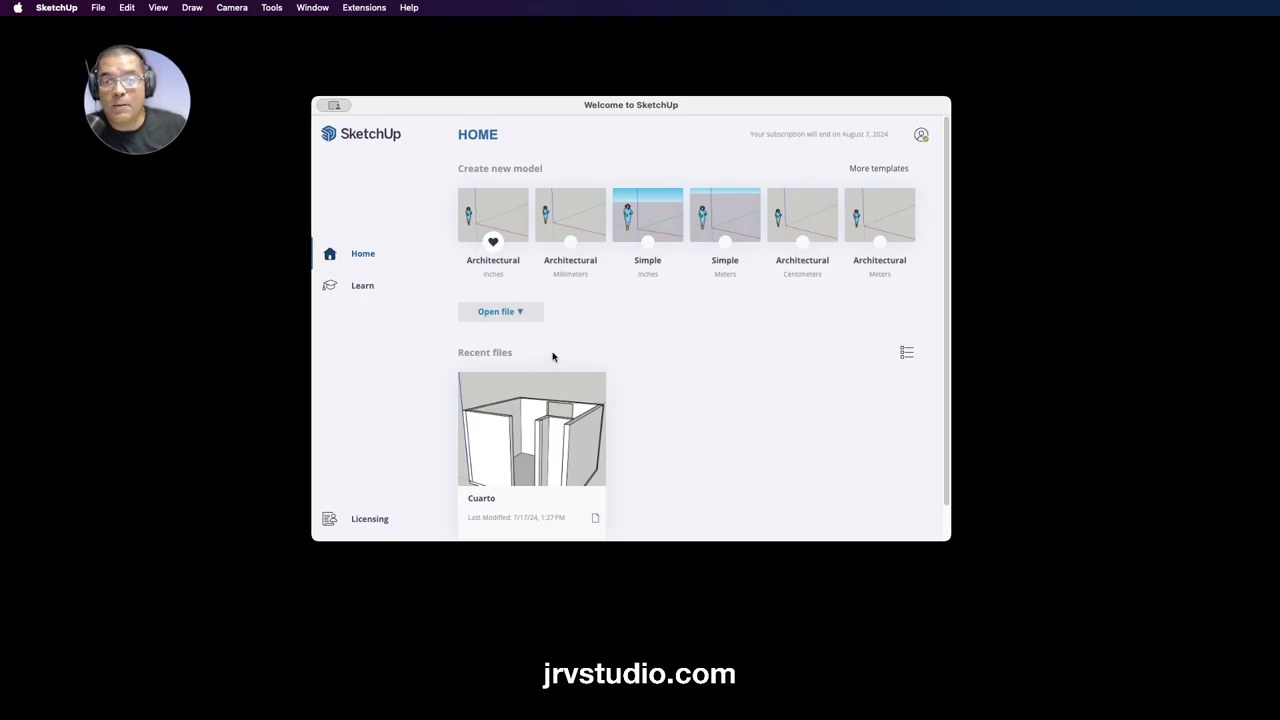
{"action": "scroll", "coordinate": [727, 360], "scroll_direction": "down", "scroll_amount": 2}
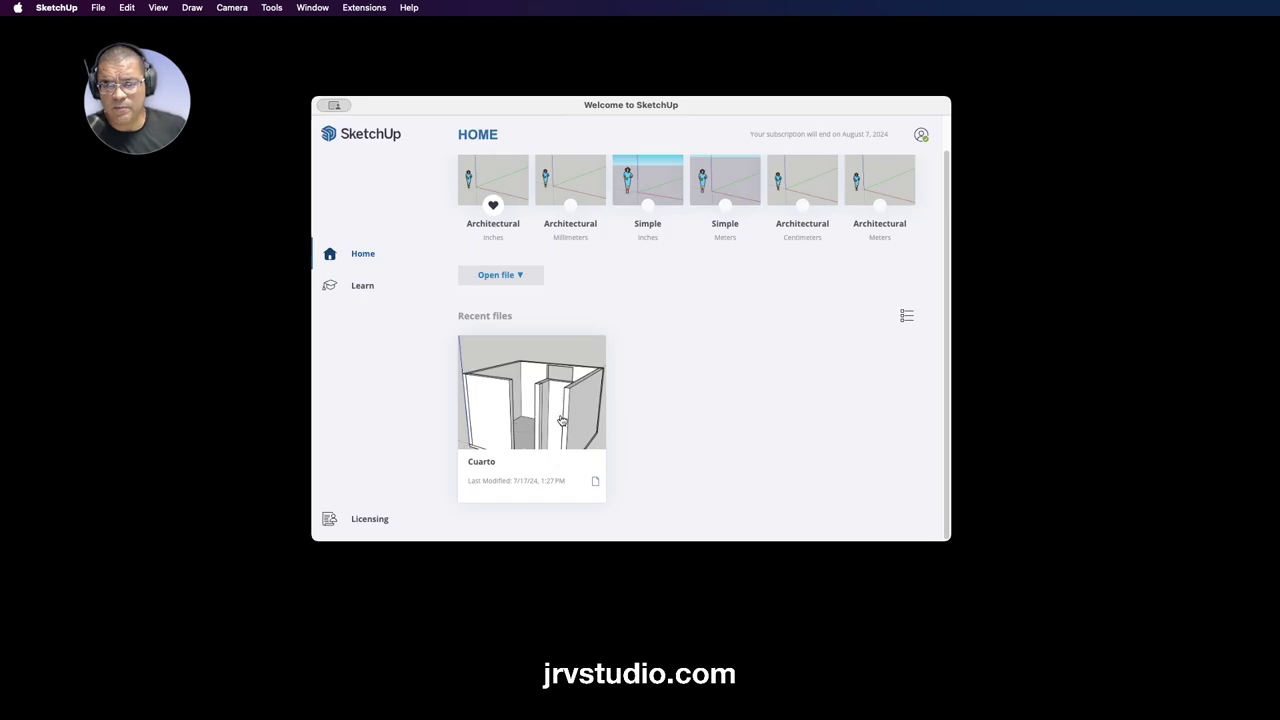
{"action": "left_click", "coordinate": [561, 420]}
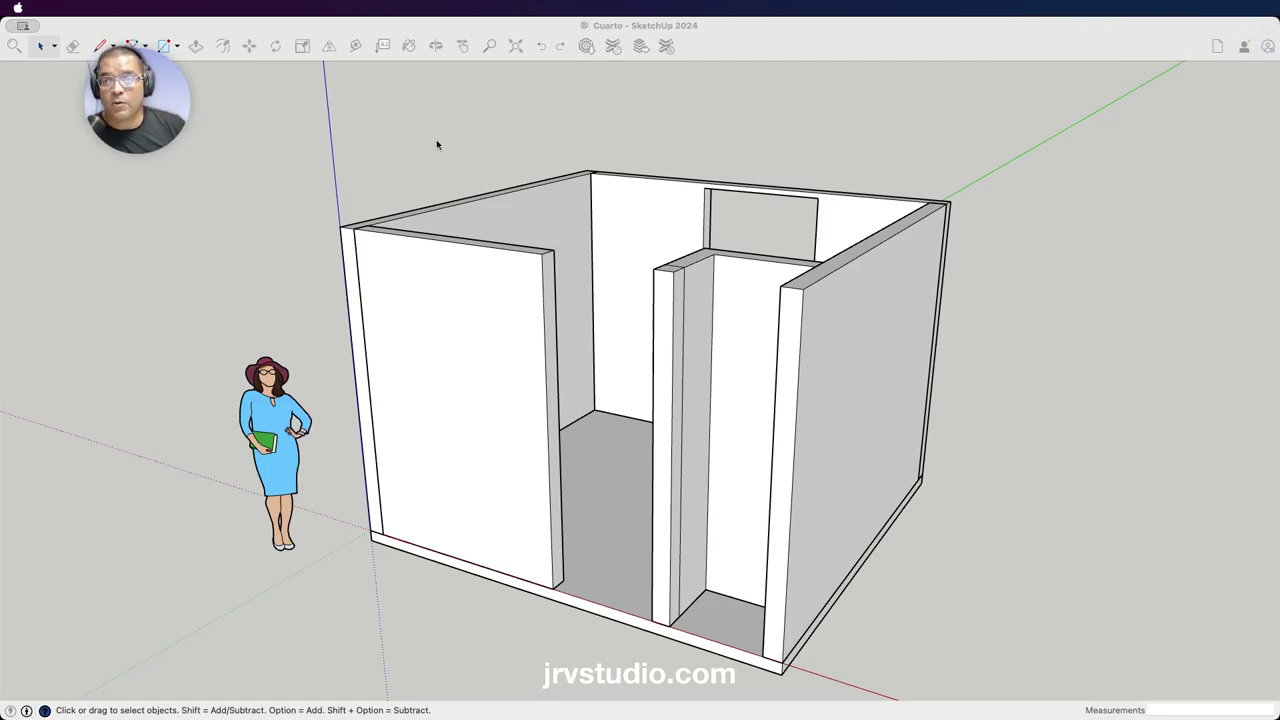
Orbit and zoom in on the room's wall opening.
{"action": "left_click", "coordinate": [399, 151]}
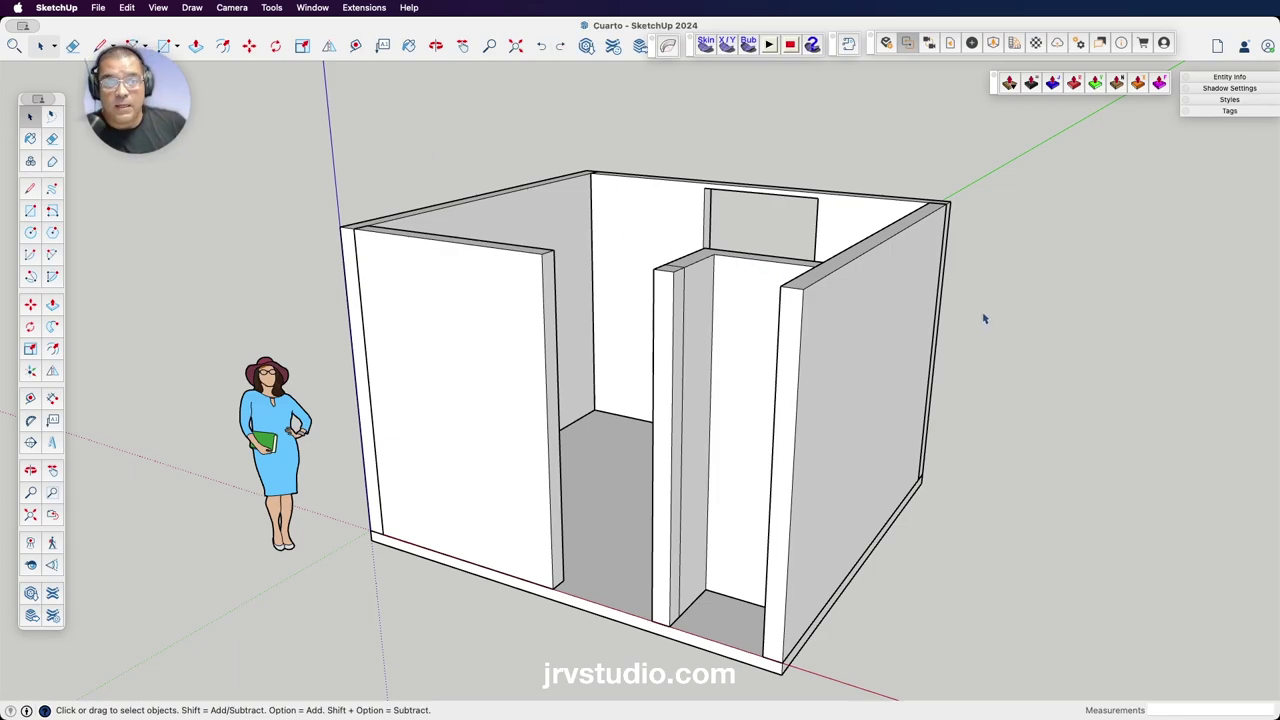
{"action": "key", "text": "o"}
{"action": "mouse_move", "coordinate": [990, 460]}
{"action": "left_mouse_down"}
{"action": "mouse_move", "coordinate": [869, 374]}
{"action": "mouse_move", "coordinate": [656, 381]}
{"action": "mouse_move", "coordinate": [617, 400]}
{"action": "mouse_move", "coordinate": [669, 429]}
{"action": "mouse_move", "coordinate": [689, 420]}
{"action": "mouse_move", "coordinate": [560, 297]}
{"action": "mouse_move", "coordinate": [889, 457]}
{"action": "mouse_move", "coordinate": [754, 289]}
{"action": "mouse_move", "coordinate": [777, 289]}
{"action": "mouse_move", "coordinate": [563, 190]}
{"action": "mouse_move", "coordinate": [451, 274]}
{"action": "mouse_move", "coordinate": [729, 183]}
{"action": "mouse_move", "coordinate": [771, 229]}
{"action": "mouse_move", "coordinate": [769, 258]}
{"action": "mouse_move", "coordinate": [686, 306]}
{"action": "mouse_move", "coordinate": [634, 523]}
{"action": "mouse_move", "coordinate": [623, 420]}
{"action": "mouse_move", "coordinate": [719, 431]}
{"action": "mouse_move", "coordinate": [709, 414]}
{"action": "mouse_move", "coordinate": [571, 529]}
{"action": "left_mouse_up"}
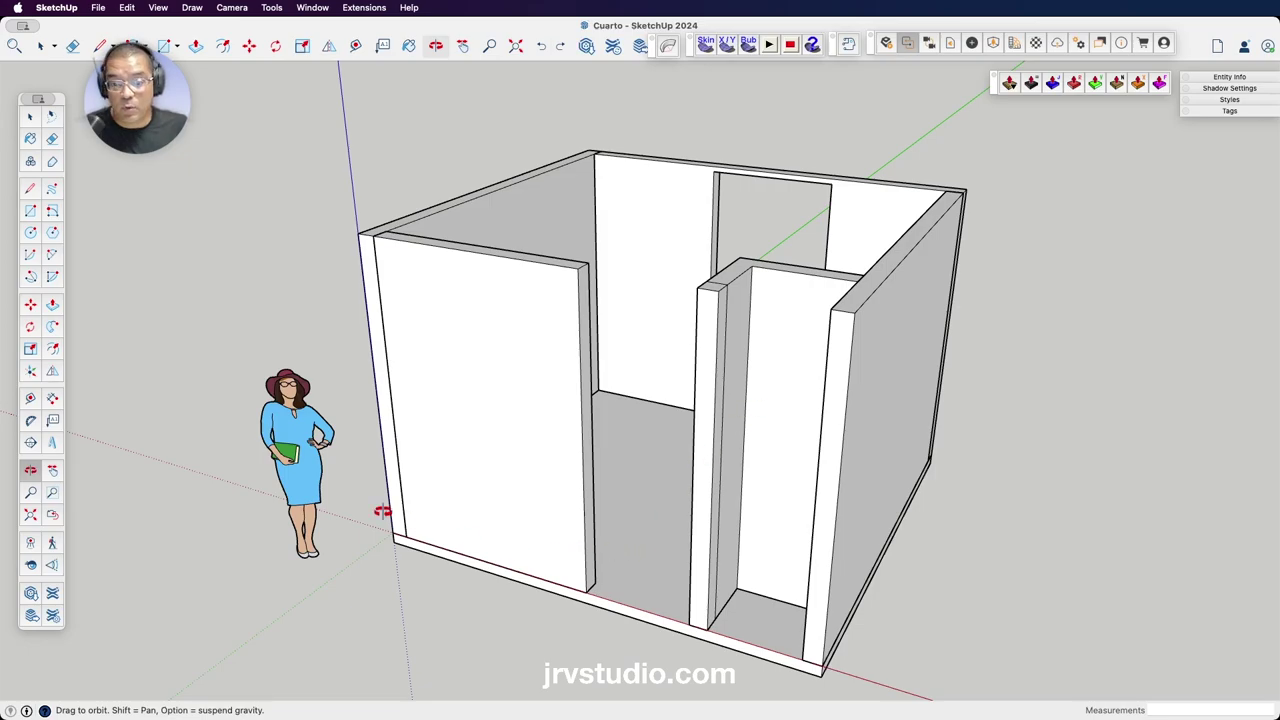
{"action": "mouse_move", "coordinate": [644, 405]}
{"action": "left_mouse_down"}
{"action": "mouse_move", "coordinate": [774, 449]}
{"action": "mouse_move", "coordinate": [666, 343]}
{"action": "mouse_move", "coordinate": [683, 200]}
{"action": "left_mouse_up"}
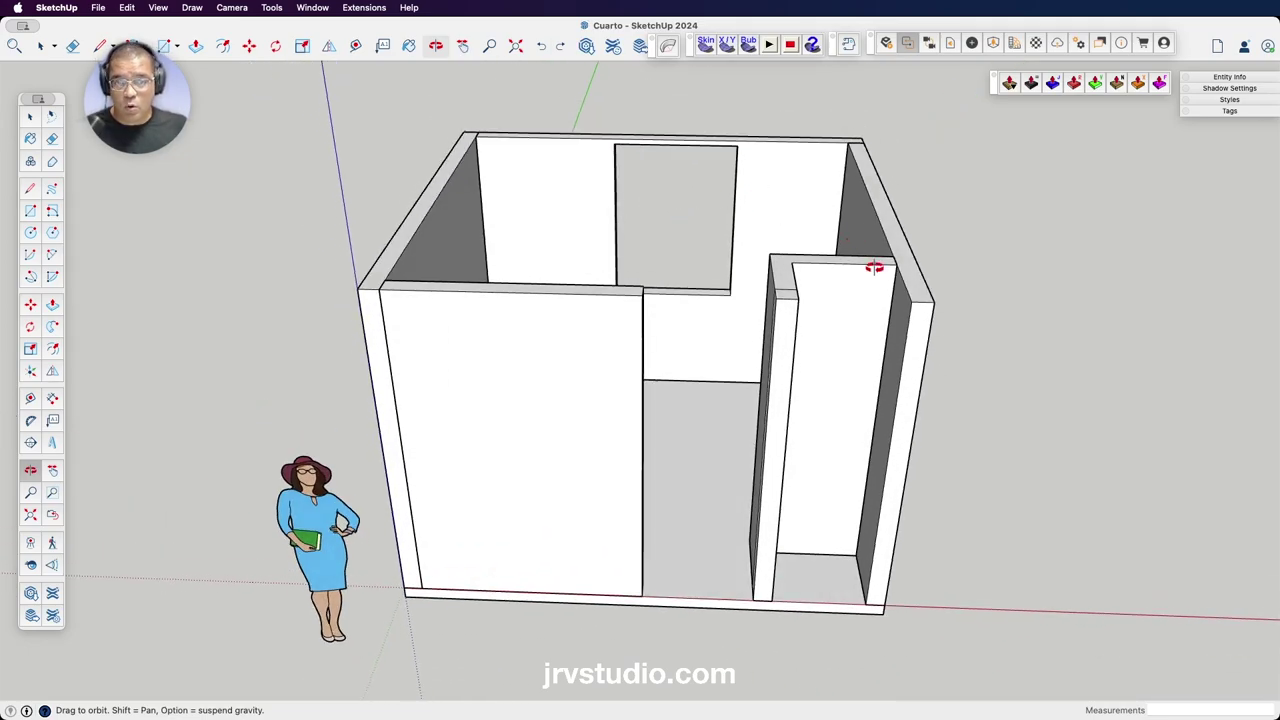
{"action": "mouse_move", "coordinate": [871, 266]}
{"action": "left_mouse_down"}
{"action": "mouse_move", "coordinate": [650, 253]}
{"action": "mouse_move", "coordinate": [754, 297]}
{"action": "mouse_move", "coordinate": [660, 177]}
{"action": "mouse_move", "coordinate": [657, 152]}
{"action": "mouse_move", "coordinate": [651, 266]}
{"action": "mouse_move", "coordinate": [669, 280]}
{"action": "mouse_move", "coordinate": [677, 229]}
{"action": "left_mouse_up"}
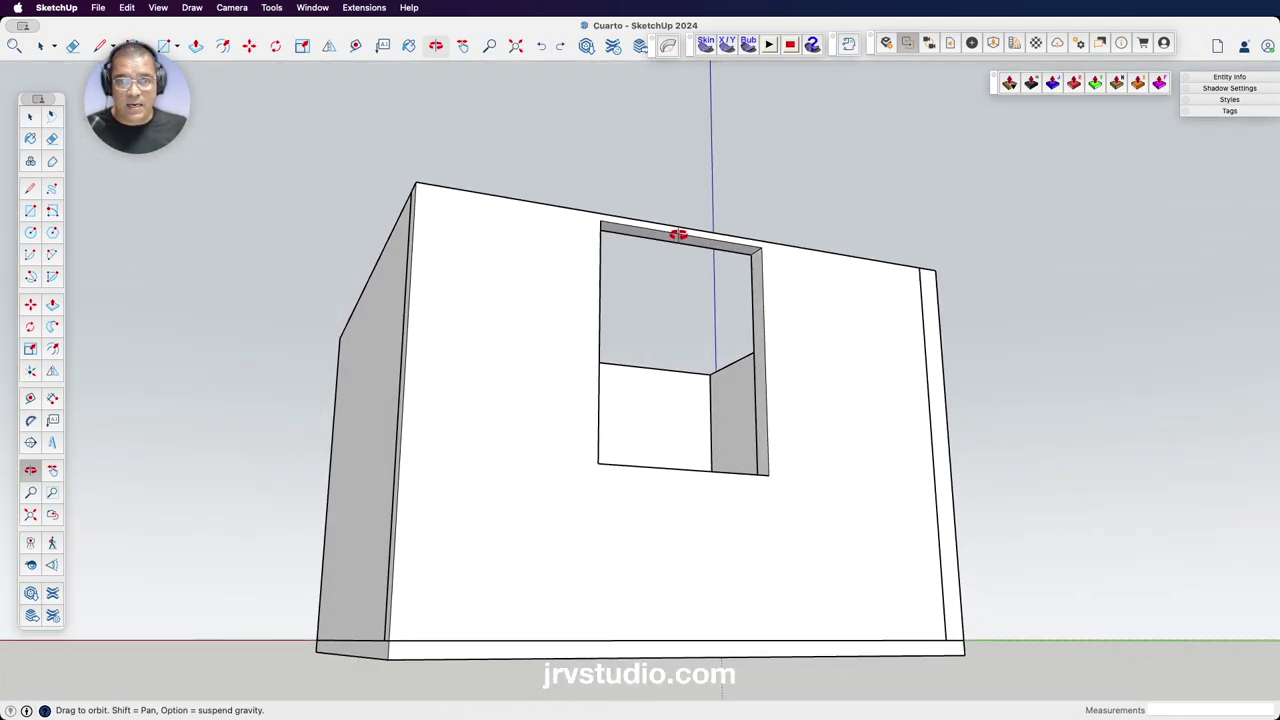
{"action": "scroll", "coordinate": [679, 233], "scroll_direction": "up", "scroll_amount": 3}
{"action": "scroll", "coordinate": [679, 233], "scroll_direction": "up", "scroll_amount": 2}
{"action": "key", "text": "space"}
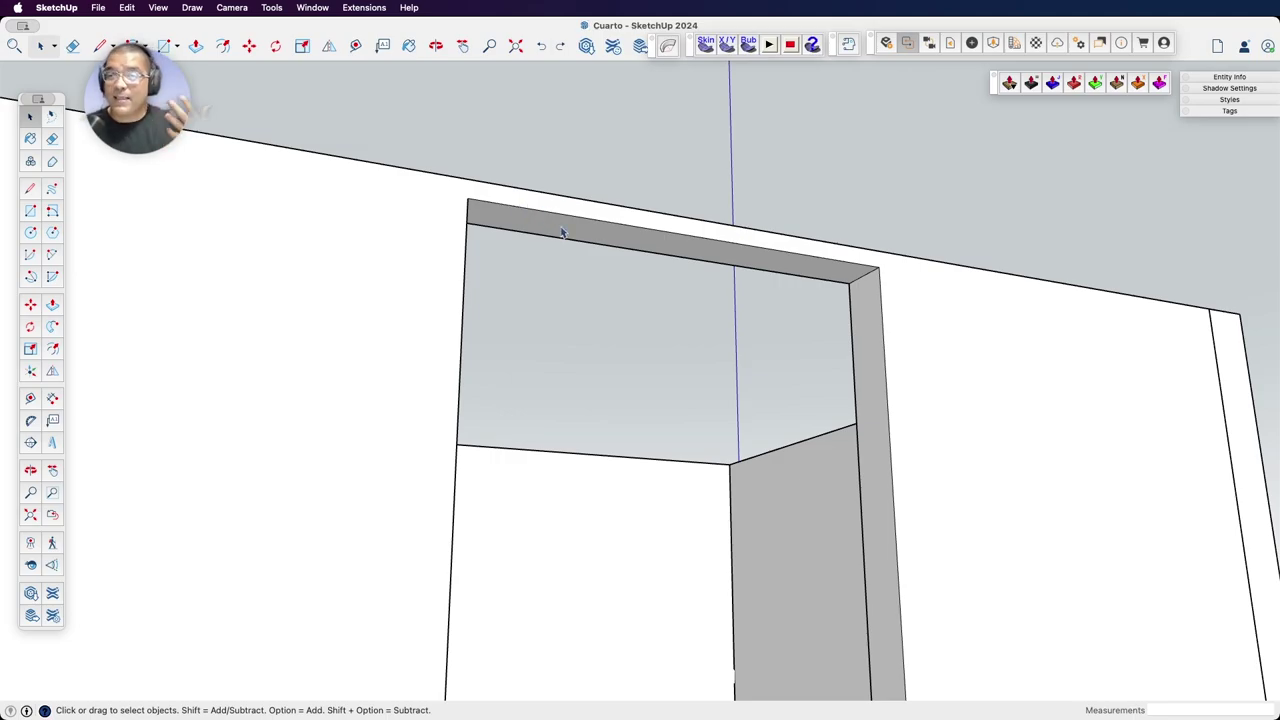
Select the wall with the opening and enter its group for editing.
{"action": "triple_click", "coordinate": [562, 232]}
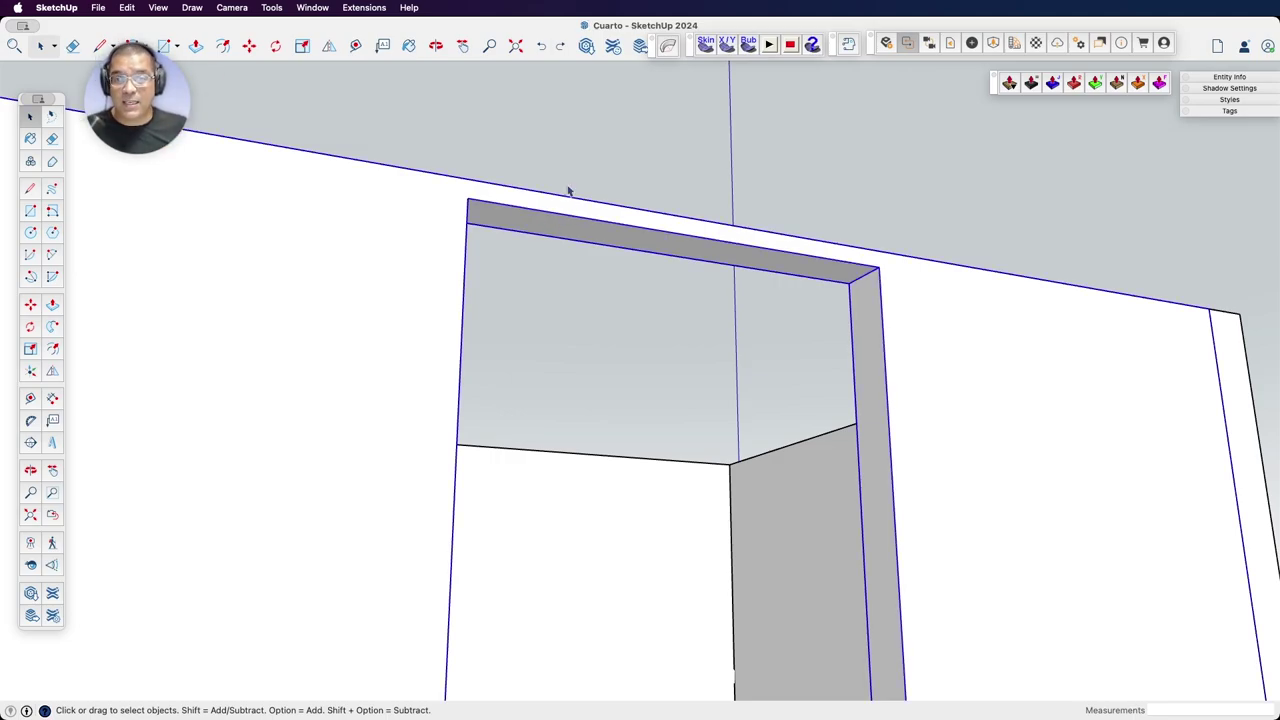
{"action": "mouse_move", "coordinate": [567, 190]}
{"action": "middle_mouse_down"}
{"action": "mouse_move", "coordinate": [685, 235]}
{"action": "mouse_move", "coordinate": [642, 219]}
{"action": "middle_mouse_up"}
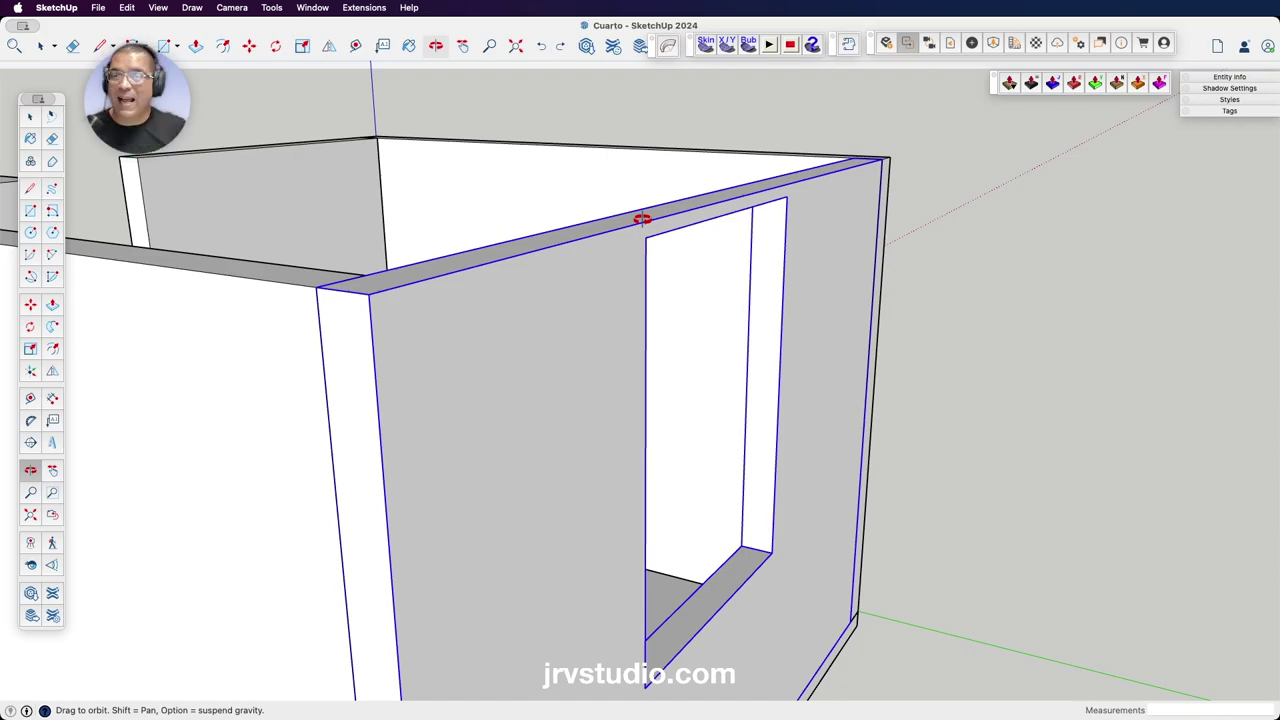
{"action": "left_click_drag", "start_coordinate": [651, 243], "coordinate": [520, 270]}
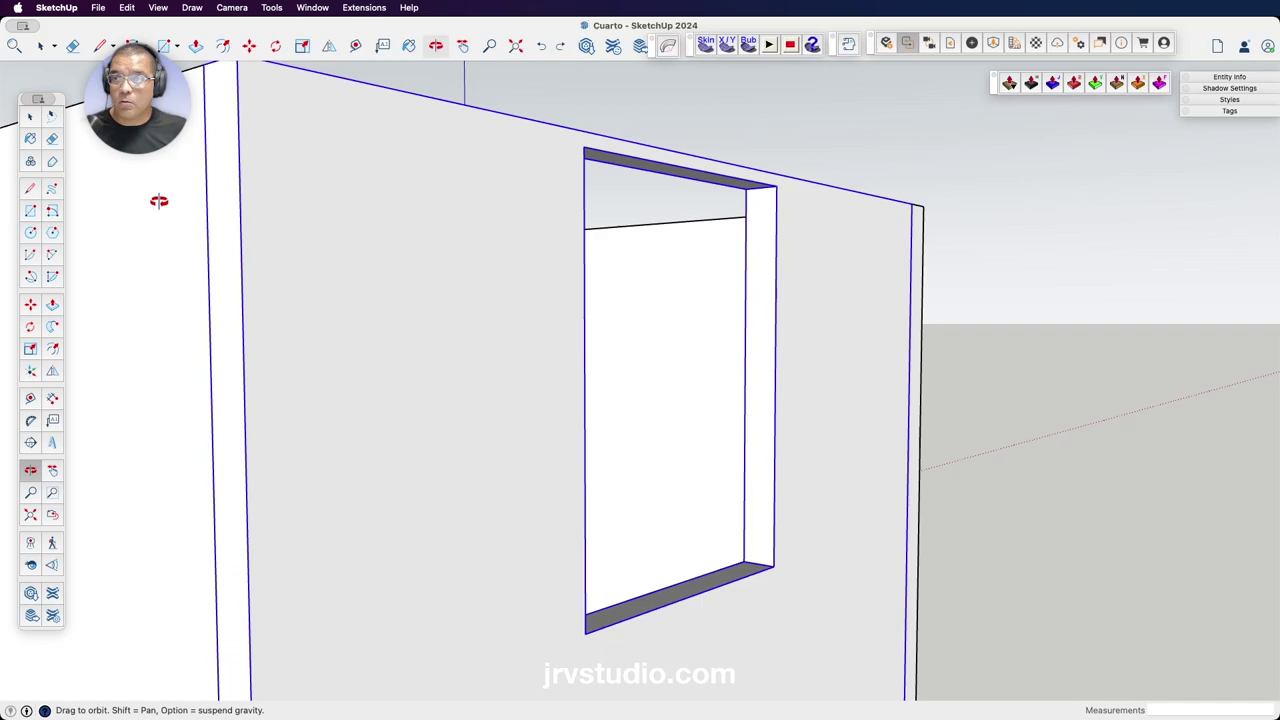
{"action": "key", "text": "space"}
{"action": "double_click", "coordinate": [504, 212]}
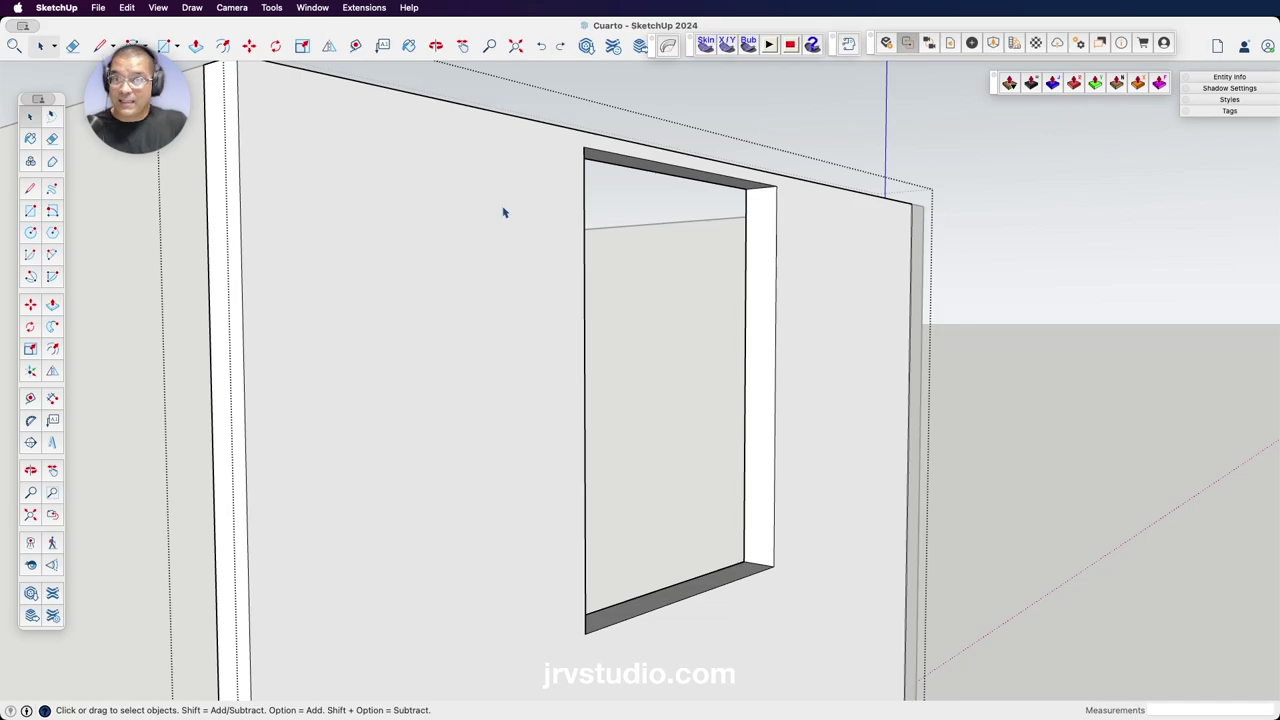
Orbit and zoom in on the top of the opening.
{"action": "key", "text": "o"}
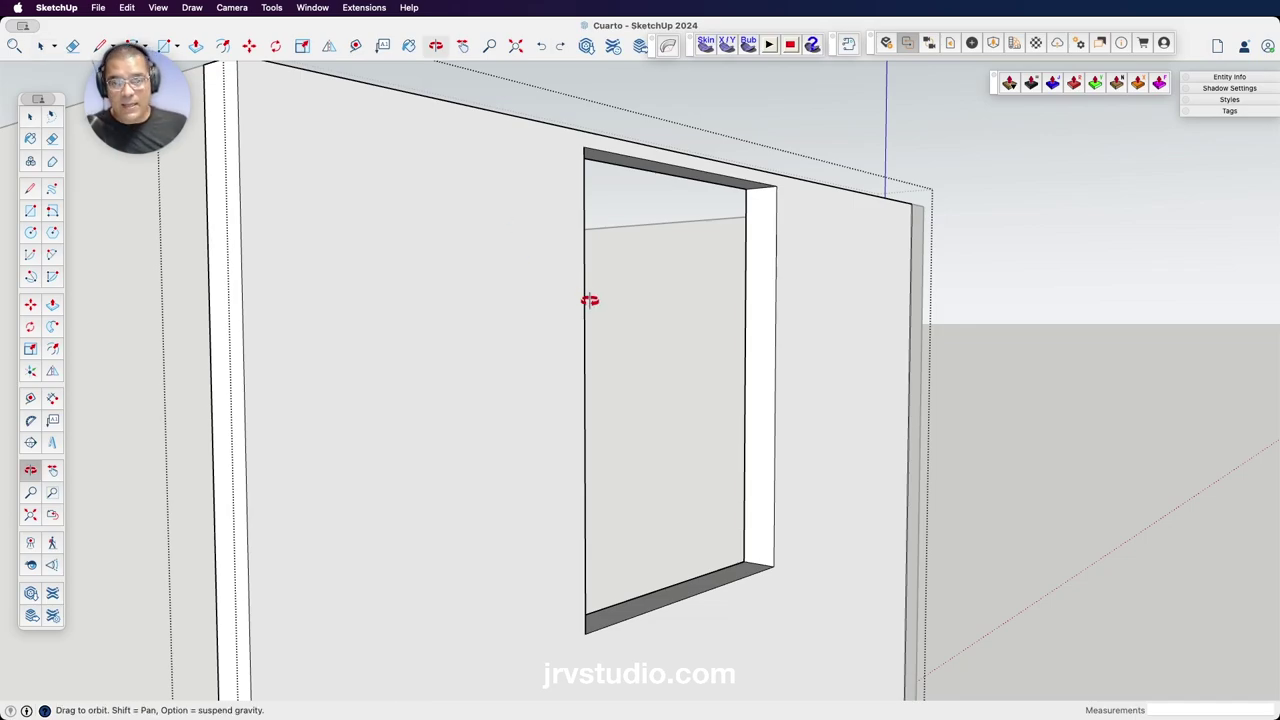
{"action": "mouse_move", "coordinate": [571, 357]}
{"action": "left_mouse_down"}
{"action": "mouse_move", "coordinate": [539, 265]}
{"action": "mouse_move", "coordinate": [506, 240]}
{"action": "mouse_move", "coordinate": [609, 451]}
{"action": "mouse_move", "coordinate": [583, 217]}
{"action": "mouse_move", "coordinate": [563, 306]}
{"action": "mouse_move", "coordinate": [657, 251]}
{"action": "mouse_move", "coordinate": [594, 286]}
{"action": "mouse_move", "coordinate": [622, 292]}
{"action": "left_mouse_up"}
{"action": "scroll", "coordinate": [640, 284], "scroll_direction": "up", "scroll_amount": 1}
{"action": "scroll", "coordinate": [634, 278], "scroll_direction": "up", "scroll_amount": 3}
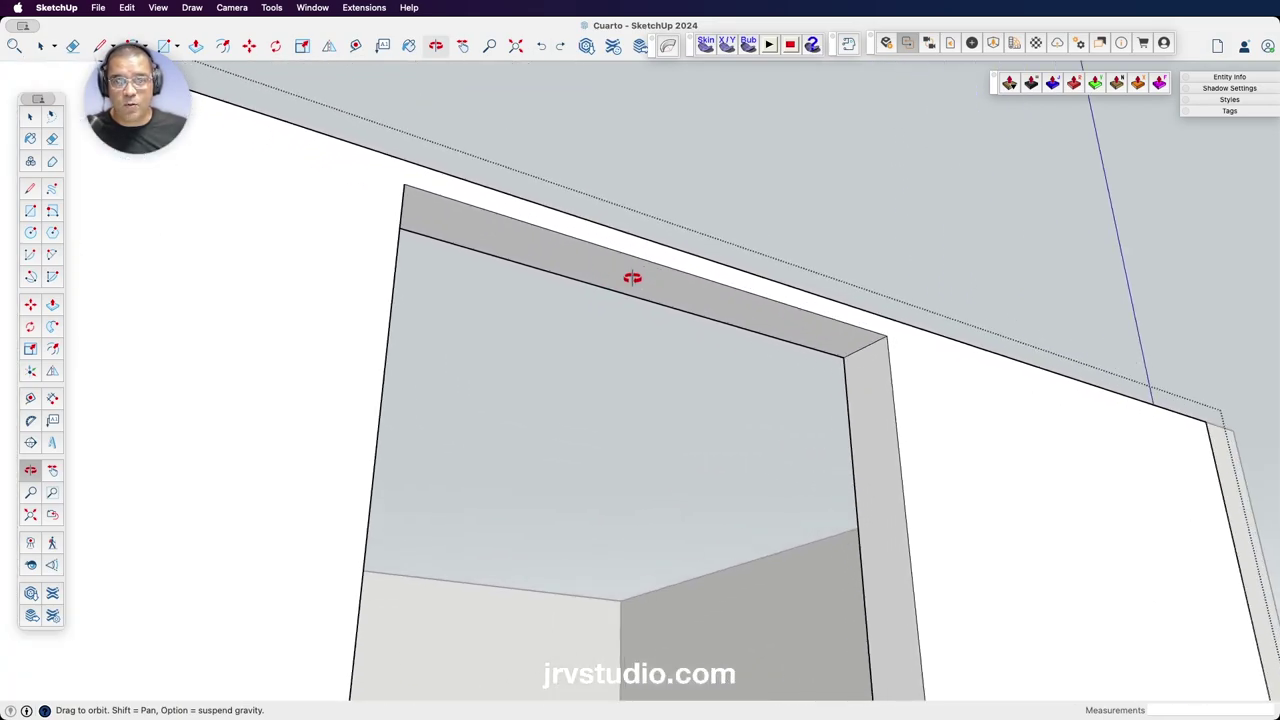
{"action": "key", "text": "space"}
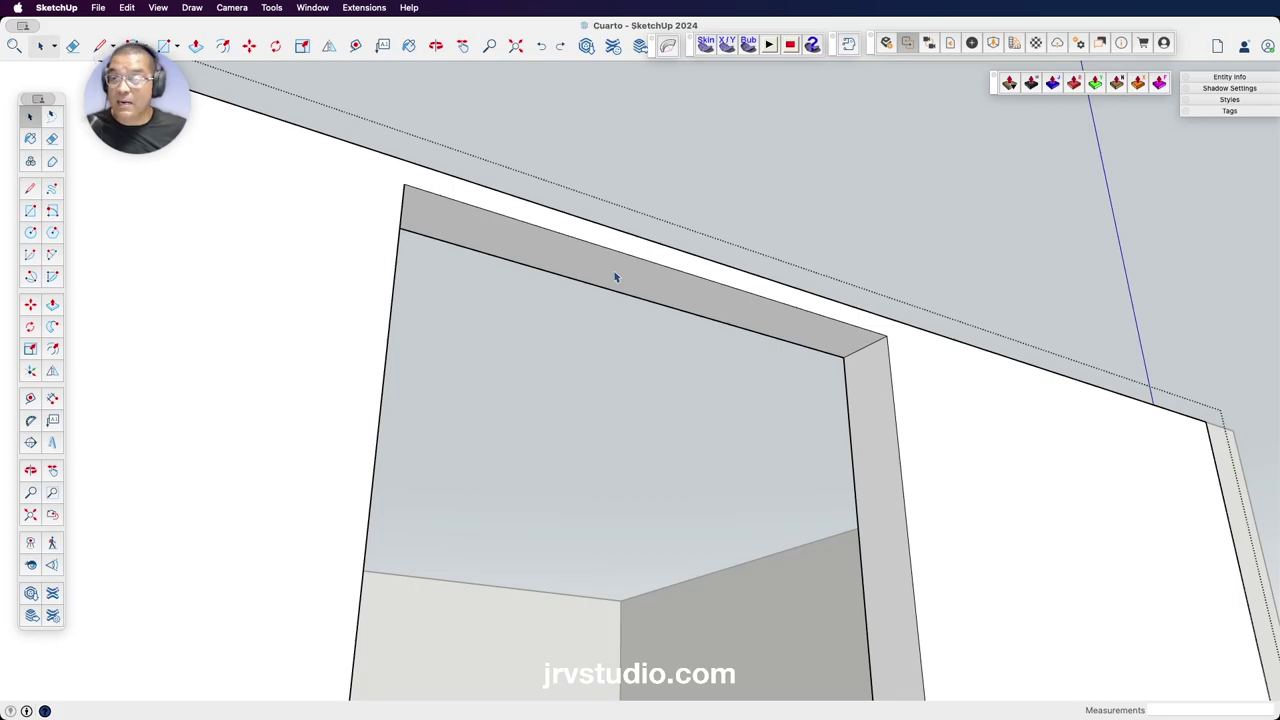
Push/Pull the bottom face of the beam above the opening by 2".
{"action": "left_click", "coordinate": [616, 278]}
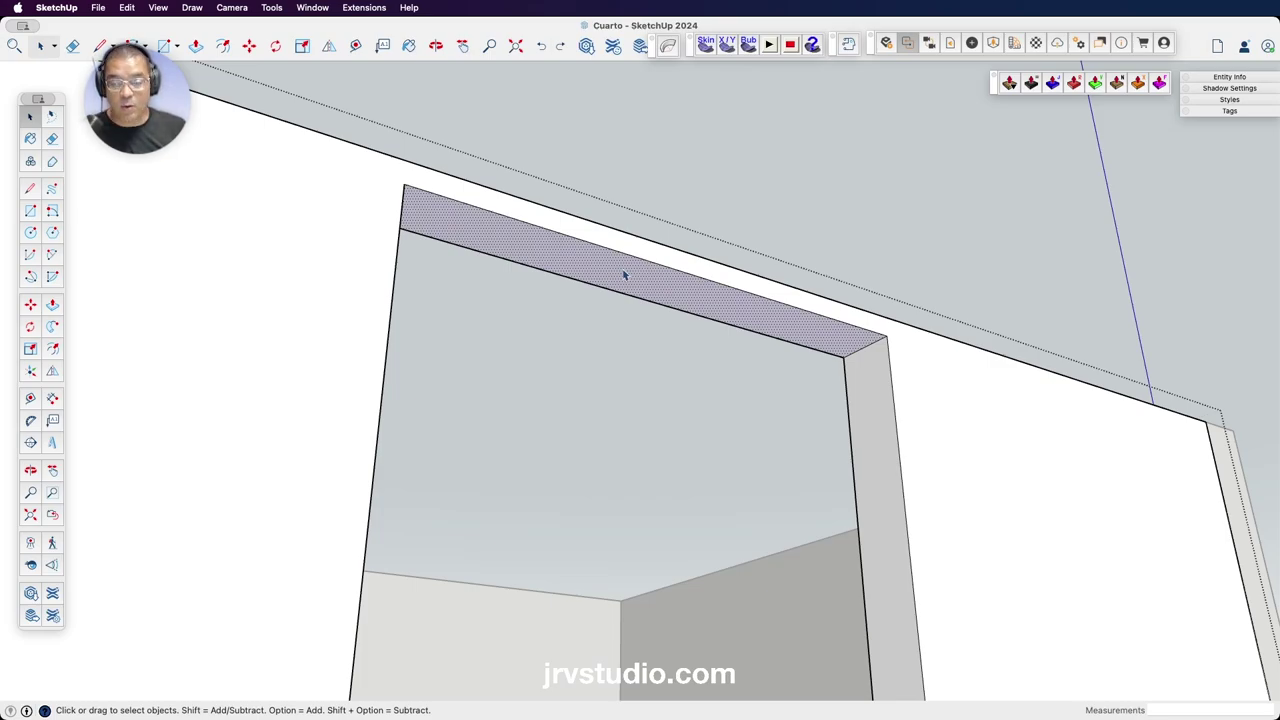
{"action": "key", "text": "p"}
{"action": "left_click", "coordinate": [620, 276]}
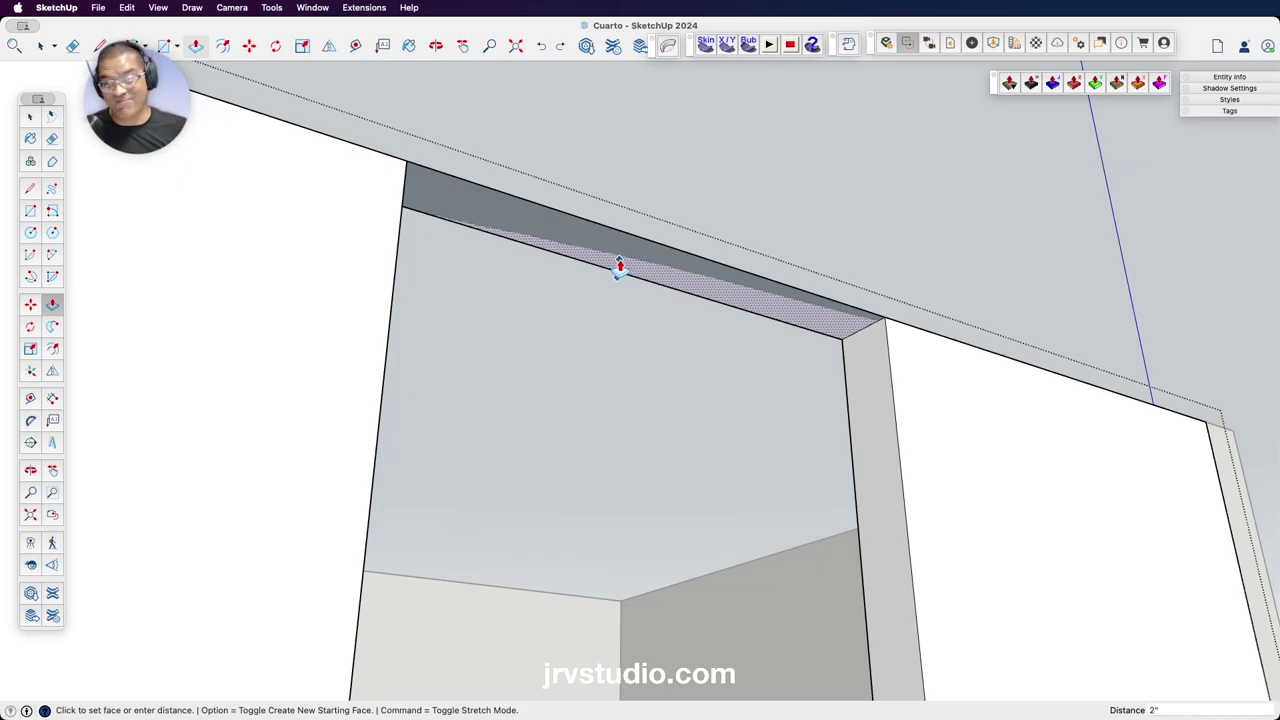
{"action": "left_click", "coordinate": [624, 267]}
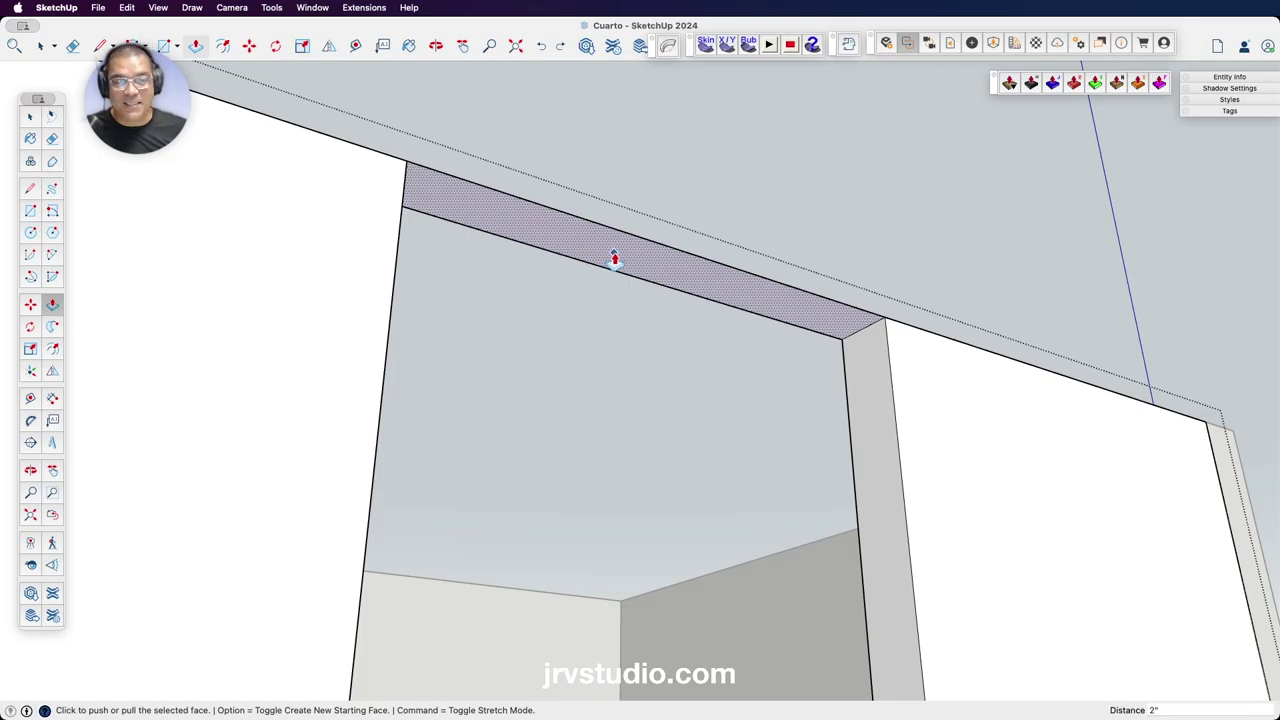
{"action": "key", "text": "space"}
Box-select the beam above the opening and delete it.
{"action": "left_click", "coordinate": [625, 217]}
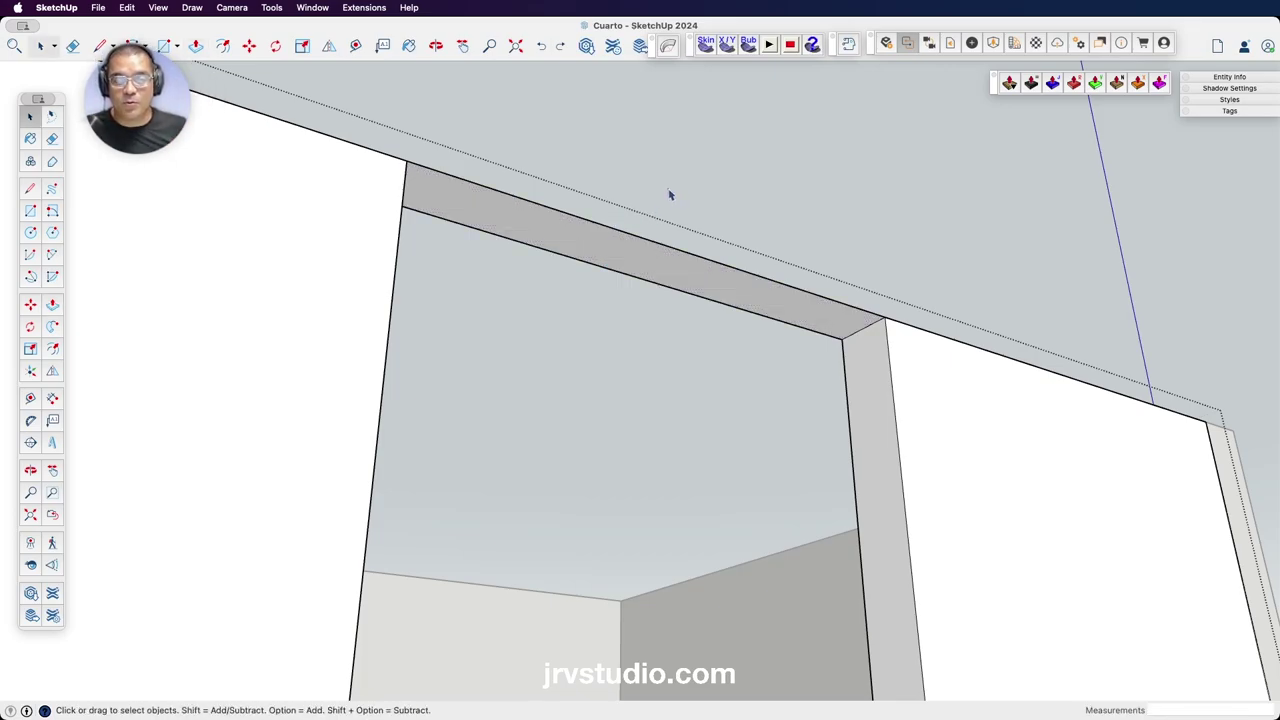
{"action": "left_click_drag", "start_coordinate": [668, 189], "coordinate": [519, 303]}
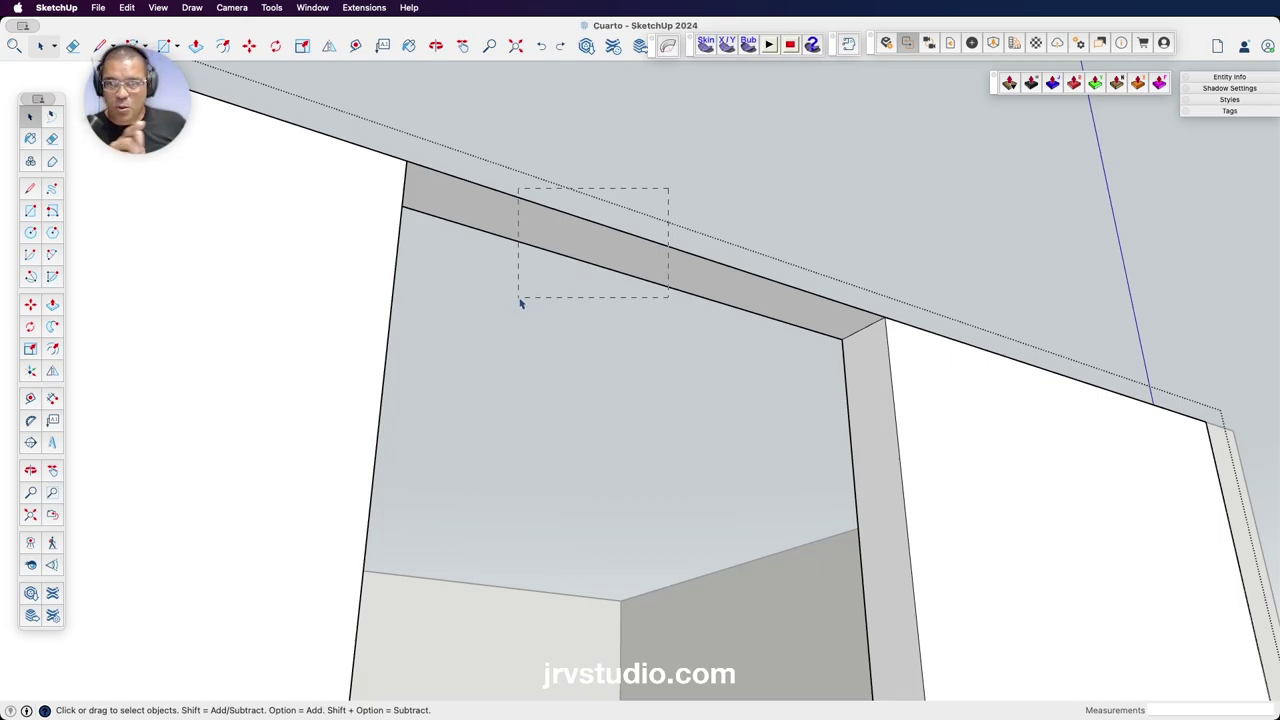
{"action": "left_click_drag", "start_coordinate": [519, 303], "coordinate": [522, 304]}
{"action": "key", "text": "Delete"}
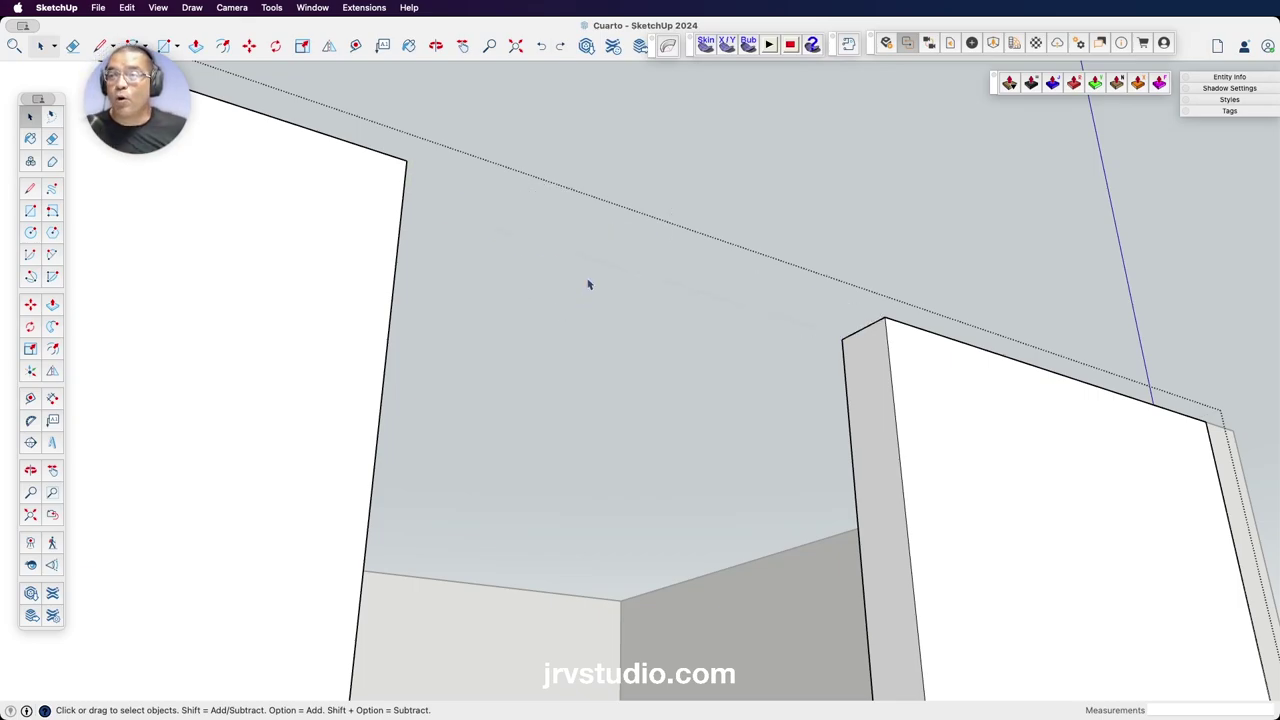
Orbit down over the room to check the opened-up wall.
{"action": "key", "text": "o"}
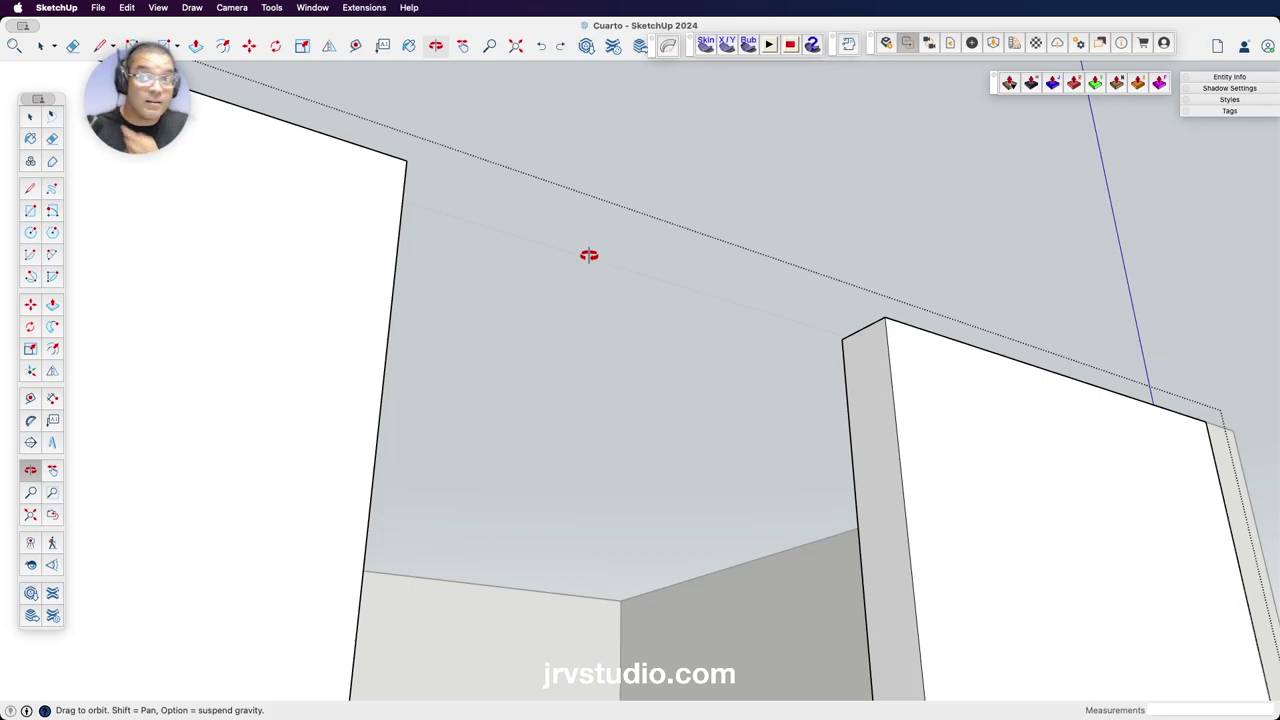
{"action": "left_click_drag", "start_coordinate": [631, 326], "coordinate": [680, 411]}
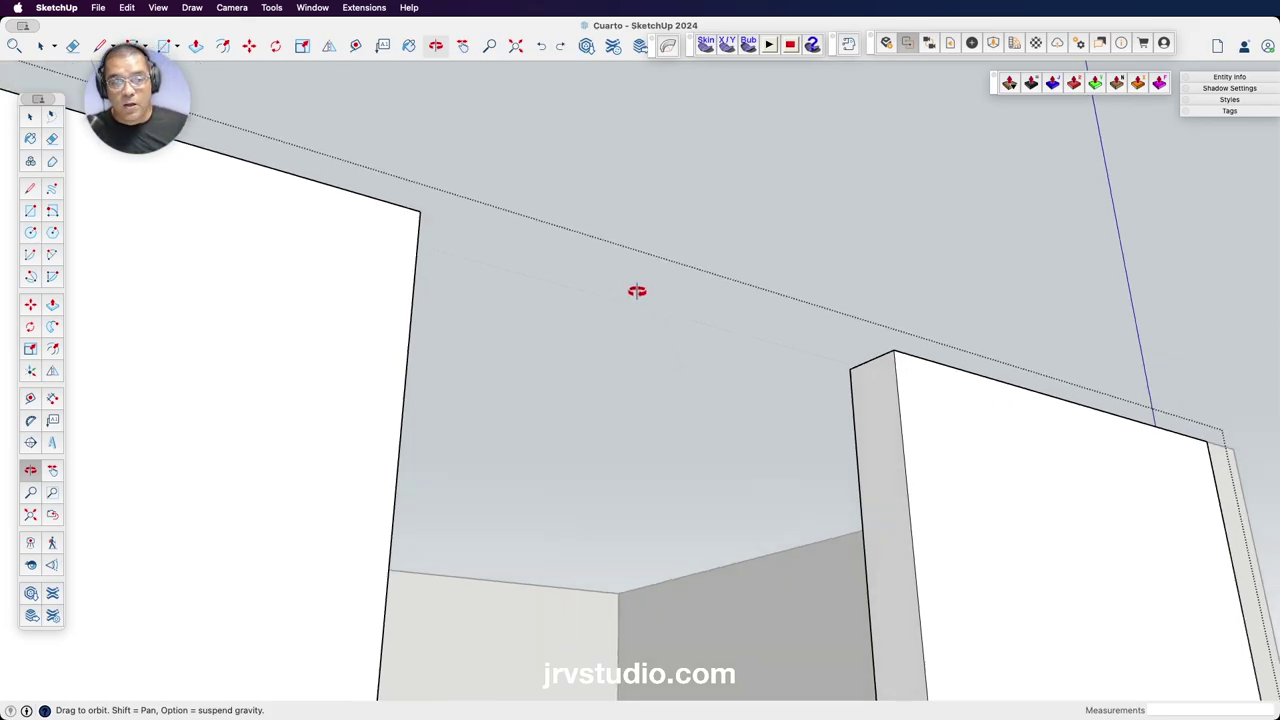
{"action": "mouse_move", "coordinate": [708, 473]}
{"action": "left_mouse_down"}
{"action": "mouse_move", "coordinate": [680, 260]}
{"action": "mouse_move", "coordinate": [686, 311]}
{"action": "mouse_move", "coordinate": [700, 309]}
{"action": "mouse_move", "coordinate": [666, 249]}
{"action": "mouse_move", "coordinate": [640, 334]}
{"action": "left_mouse_up"}
{"action": "scroll", "coordinate": [686, 311], "scroll_direction": "down", "scroll_amount": 3}
{"action": "scroll", "coordinate": [683, 320], "scroll_direction": "up", "scroll_amount": 2}
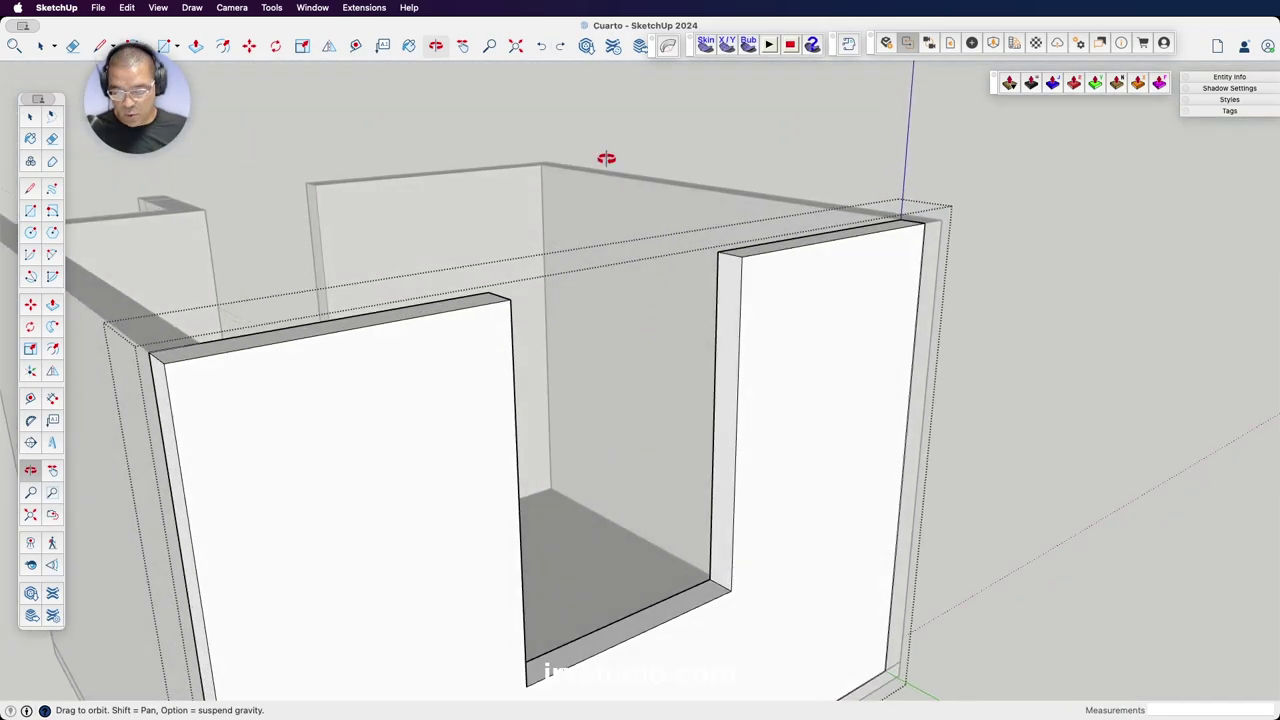
{"action": "key", "text": "space"}
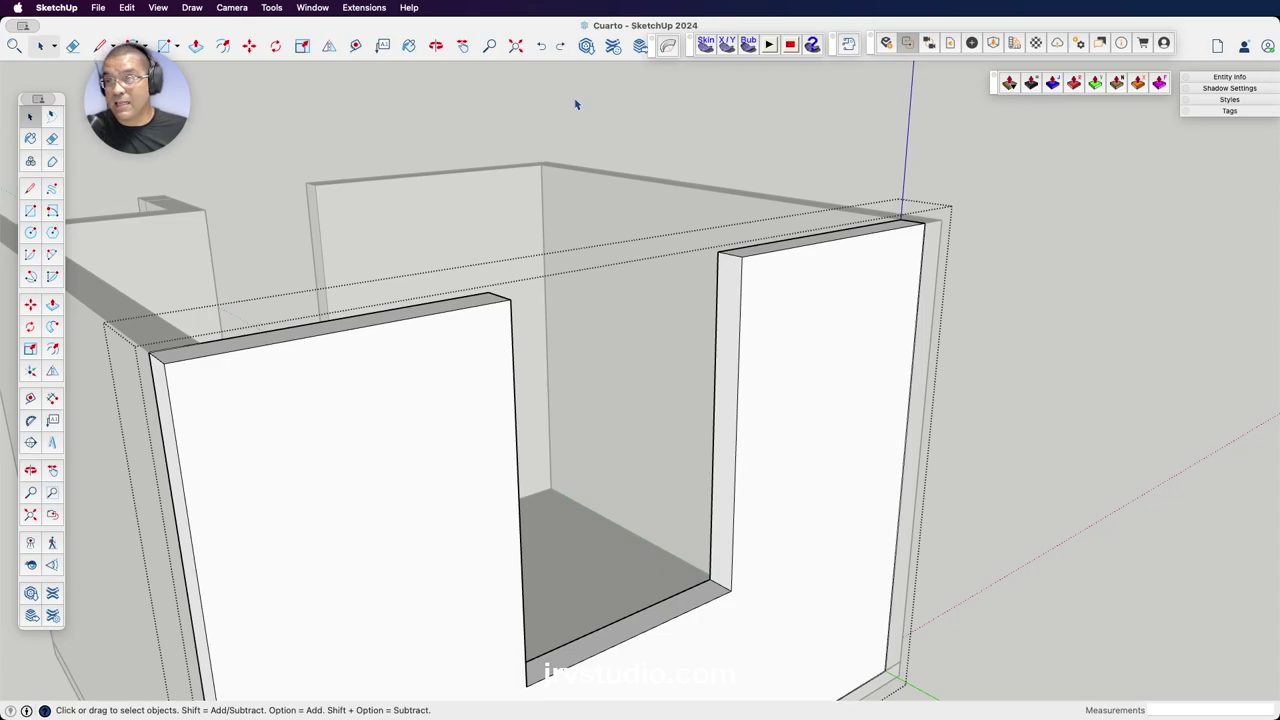
Close the wall group and orbit to view the whole room from the front.
{"action": "left_click", "coordinate": [823, 118]}
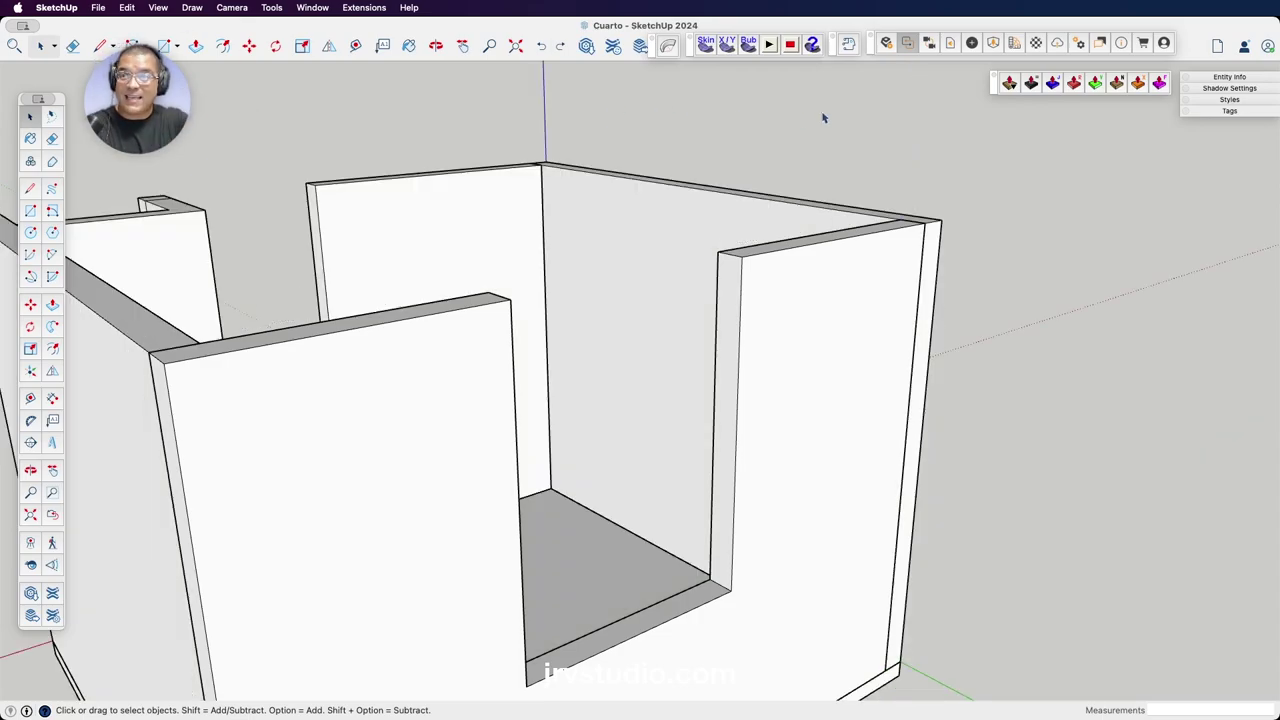
{"action": "key", "text": "o"}
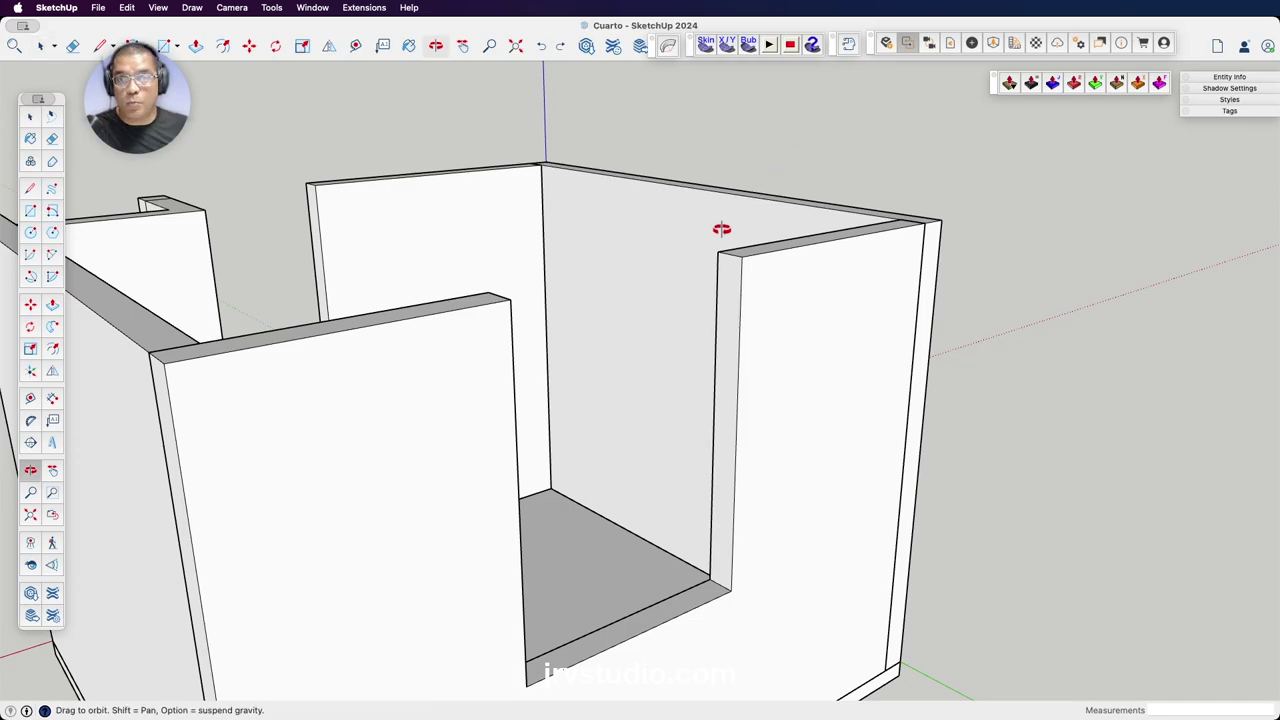
{"action": "left_click_drag", "start_coordinate": [502, 347], "coordinate": [631, 343]}
{"action": "scroll", "coordinate": [631, 343], "scroll_direction": "down", "scroll_amount": 5}
{"action": "mouse_move", "coordinate": [526, 351]}
{"action": "left_mouse_down"}
{"action": "mouse_move", "coordinate": [721, 375]}
{"action": "mouse_move", "coordinate": [694, 323]}
{"action": "mouse_move", "coordinate": [737, 351]}
{"action": "mouse_move", "coordinate": [683, 350]}
{"action": "mouse_move", "coordinate": [720, 317]}
{"action": "mouse_move", "coordinate": [692, 367]}
{"action": "mouse_move", "coordinate": [586, 349]}
{"action": "mouse_move", "coordinate": [680, 343]}
{"action": "left_mouse_up"}
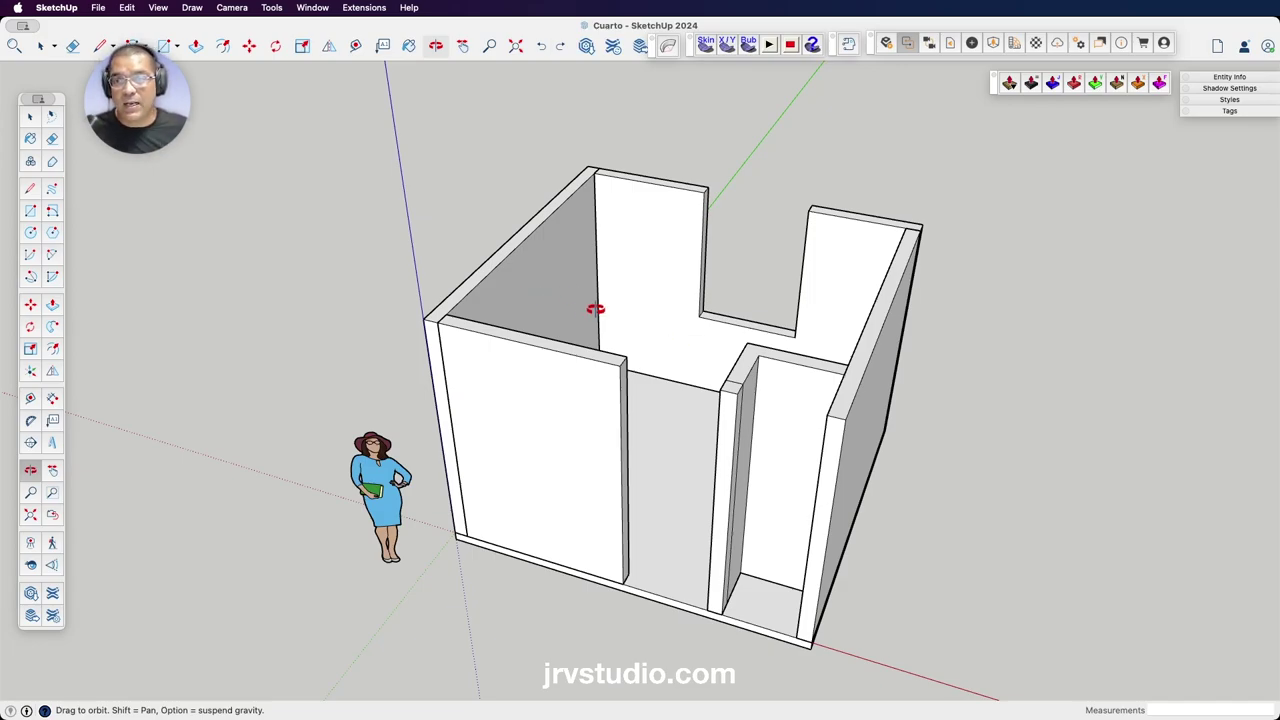
{"action": "left_click_drag", "start_coordinate": [568, 289], "coordinate": [749, 329]}
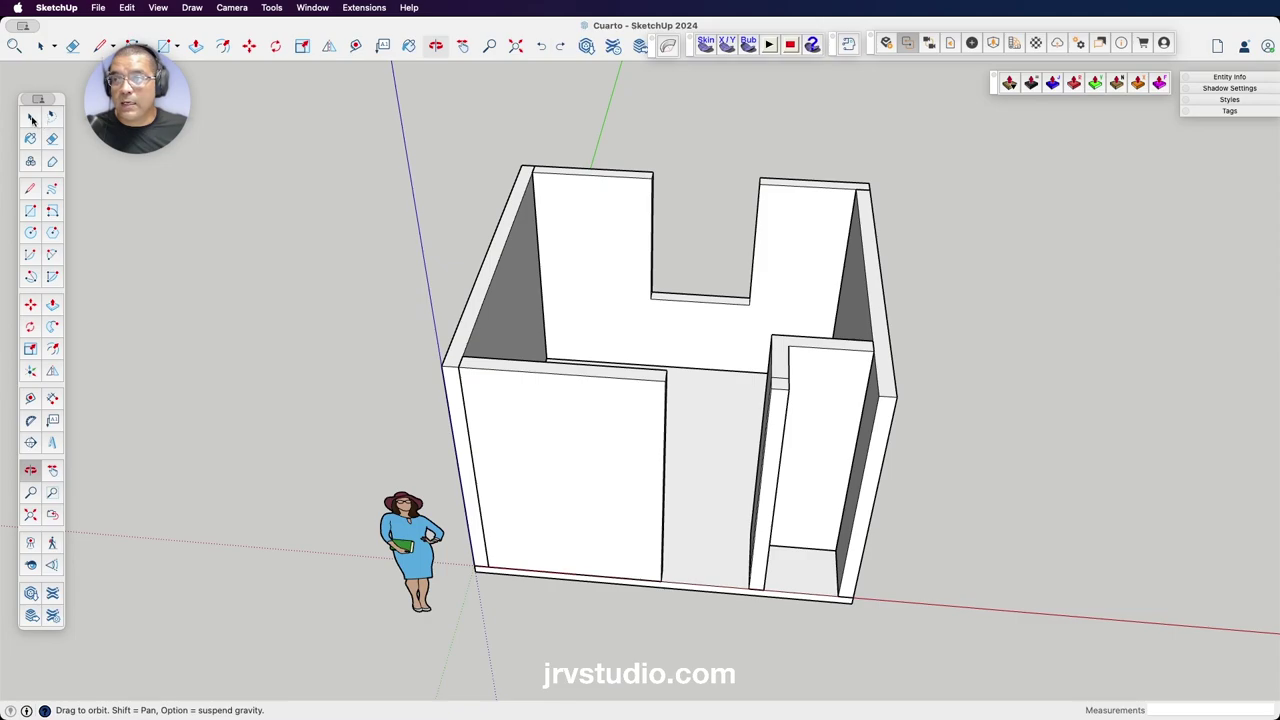
Open the Materials panel from the Window menu and place it beside the model.
{"action": "left_click", "coordinate": [31, 118]}
{"action": "left_click", "coordinate": [312, 7]}
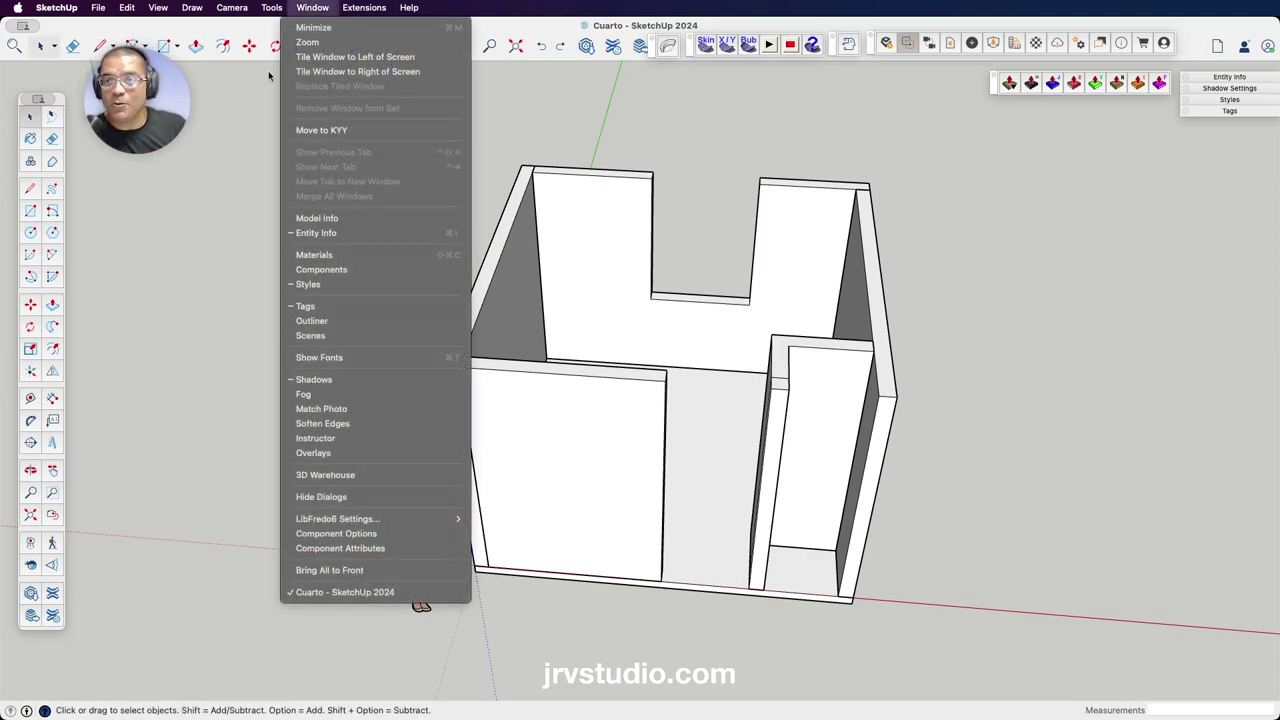
{"action": "left_click", "coordinate": [310, 8]}
{"action": "left_click", "coordinate": [310, 10]}
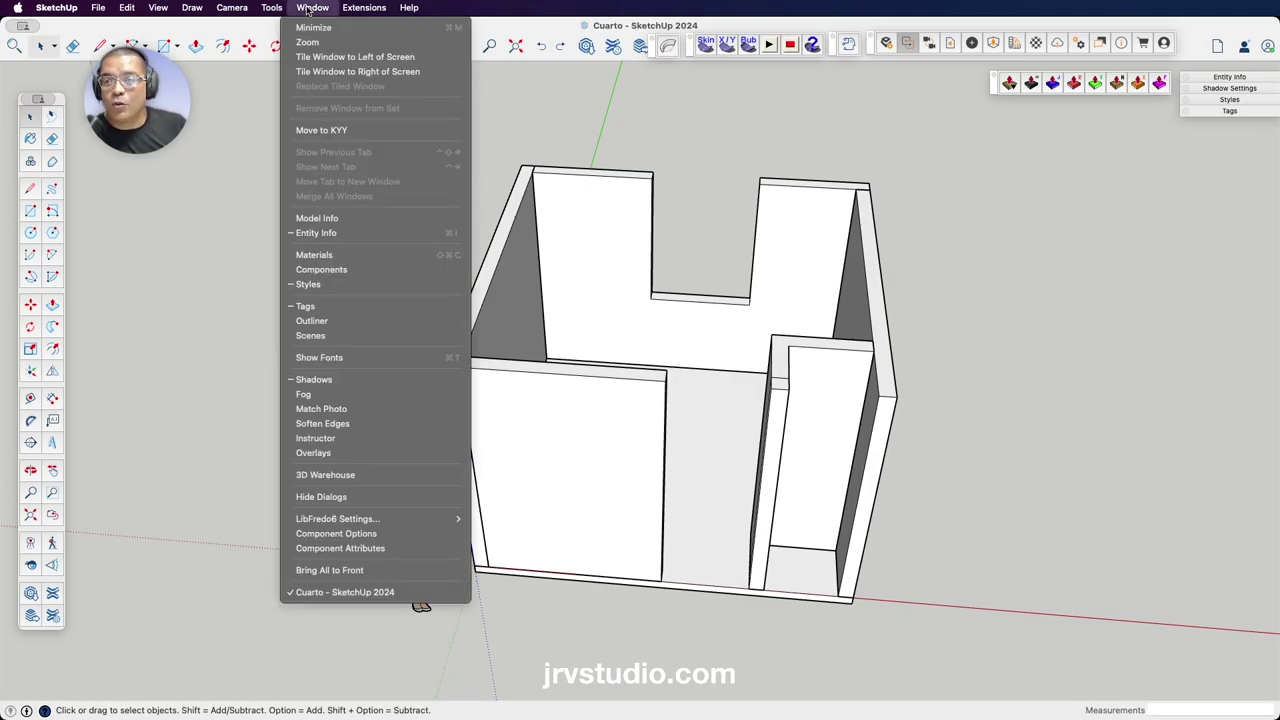
{"action": "left_click", "coordinate": [335, 257]}
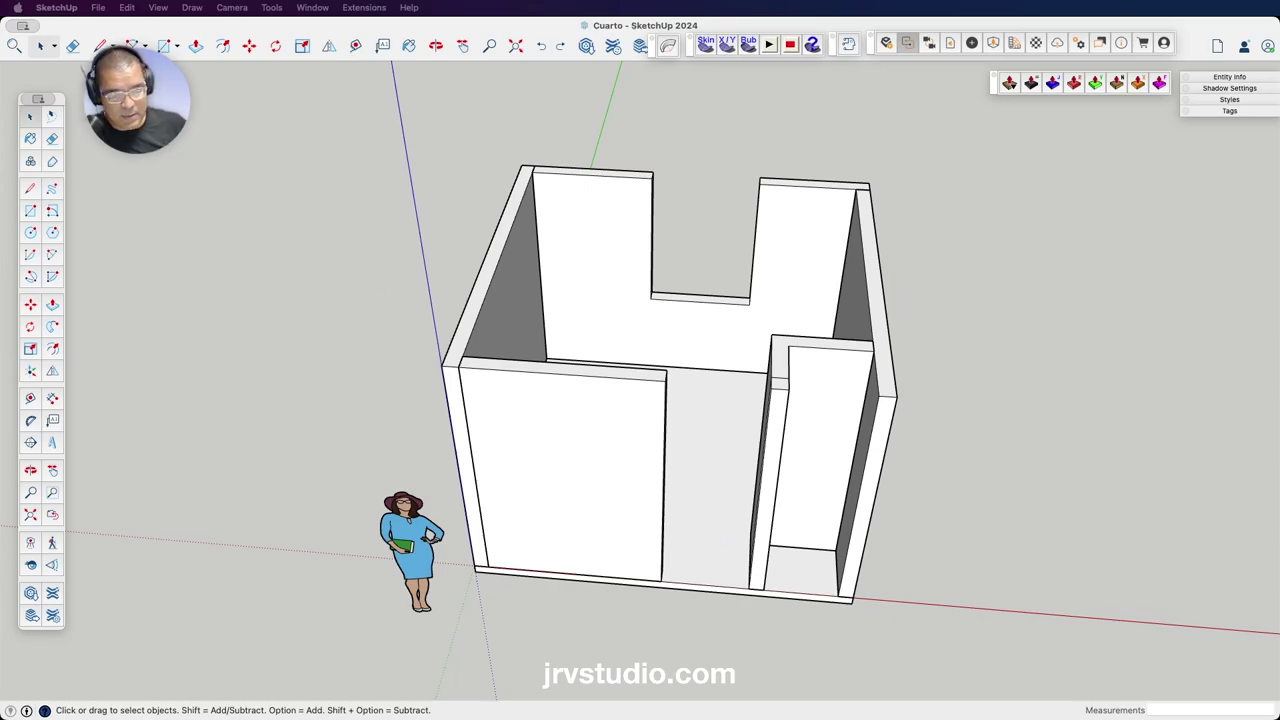
{"action": "mouse_move", "coordinate": [1145, 510]}
{"action": "left_mouse_down"}
{"action": "mouse_move", "coordinate": [1128, 200]}
{"action": "mouse_move", "coordinate": [272, 185]}
{"action": "left_mouse_up"}
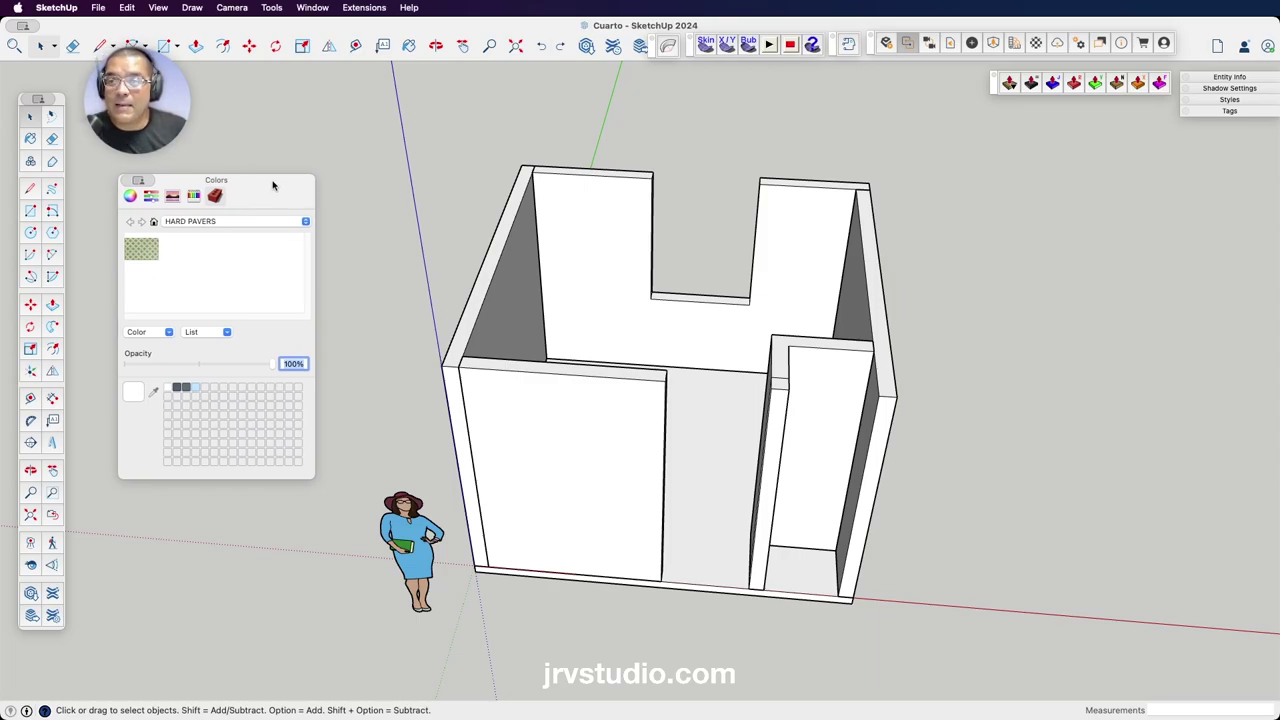
Cycle through the wheel, RGB sliders, spectrum and pencil tabs, then return to the swatches.
{"action": "left_click", "coordinate": [129, 196]}
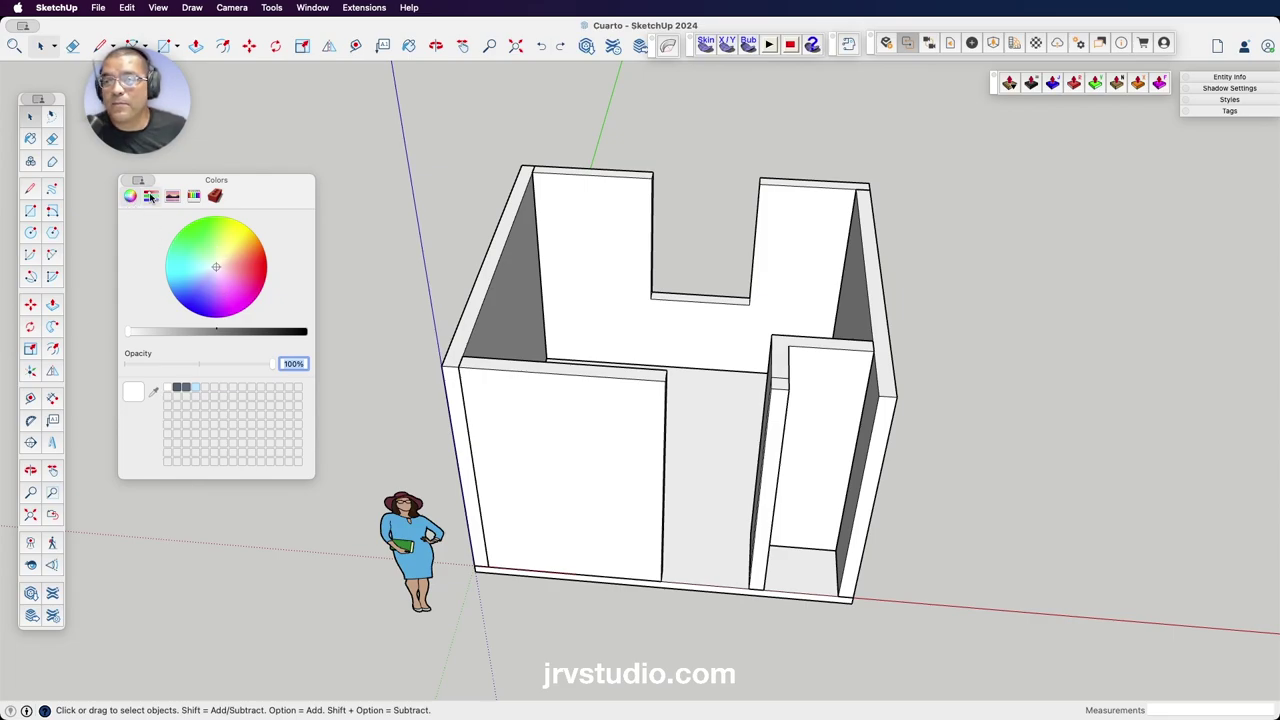
{"action": "left_click", "coordinate": [151, 198]}
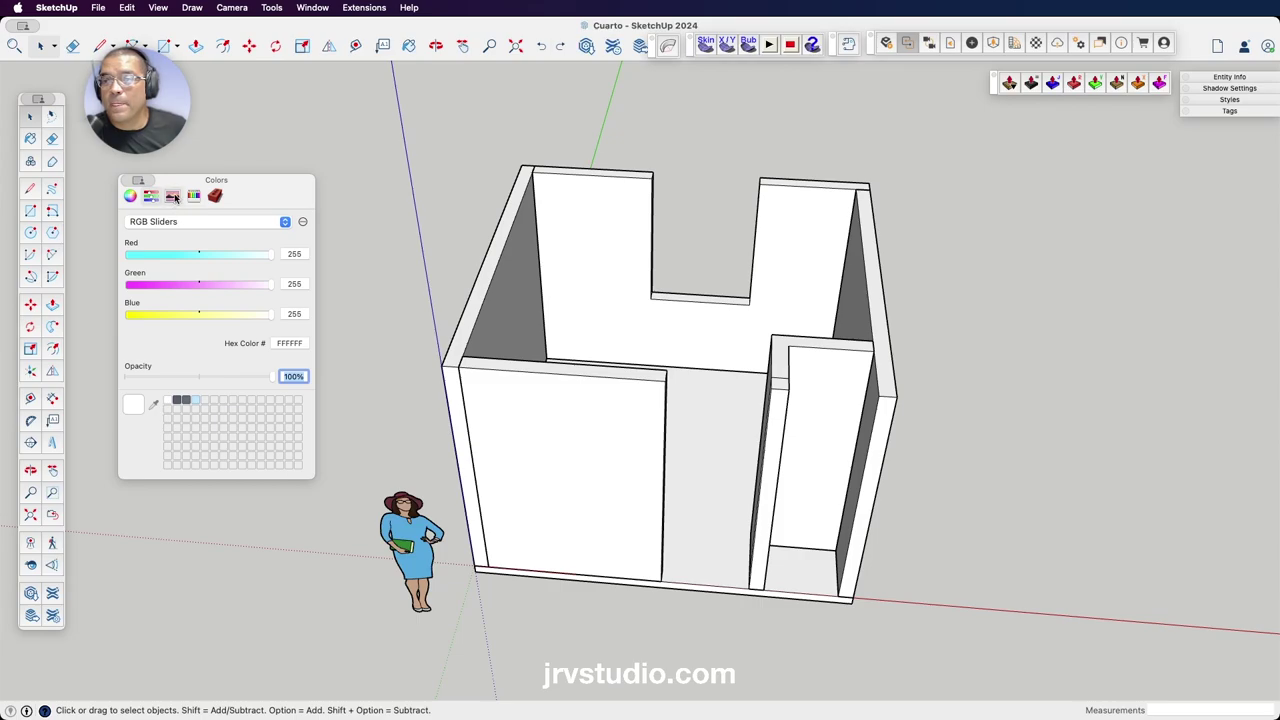
{"action": "left_click", "coordinate": [174, 198]}
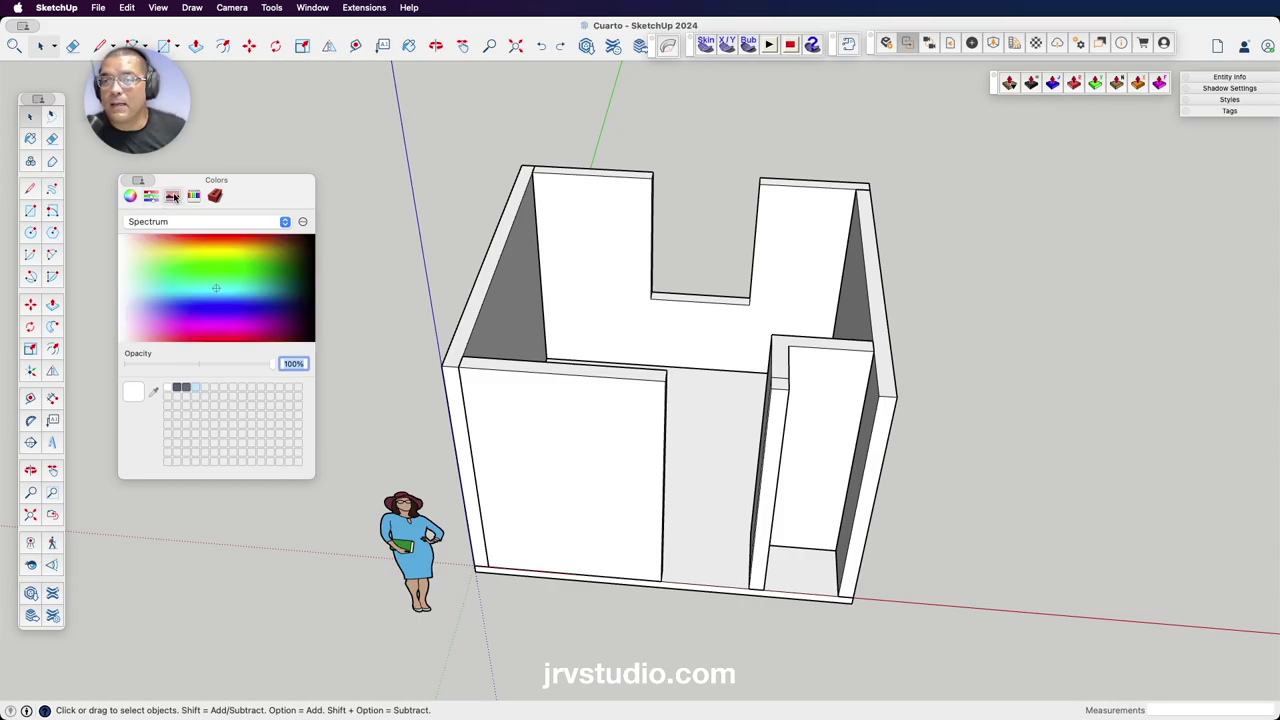
{"action": "left_click", "coordinate": [195, 197]}
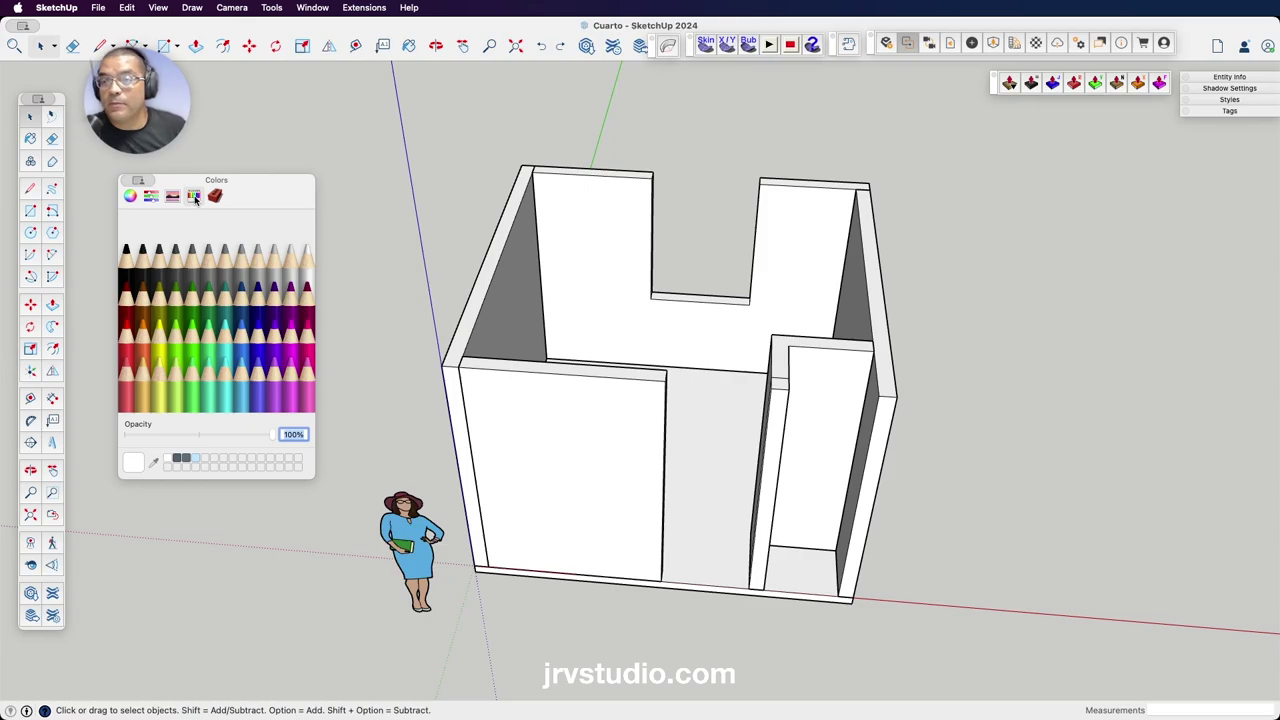
{"action": "left_click", "coordinate": [214, 196]}
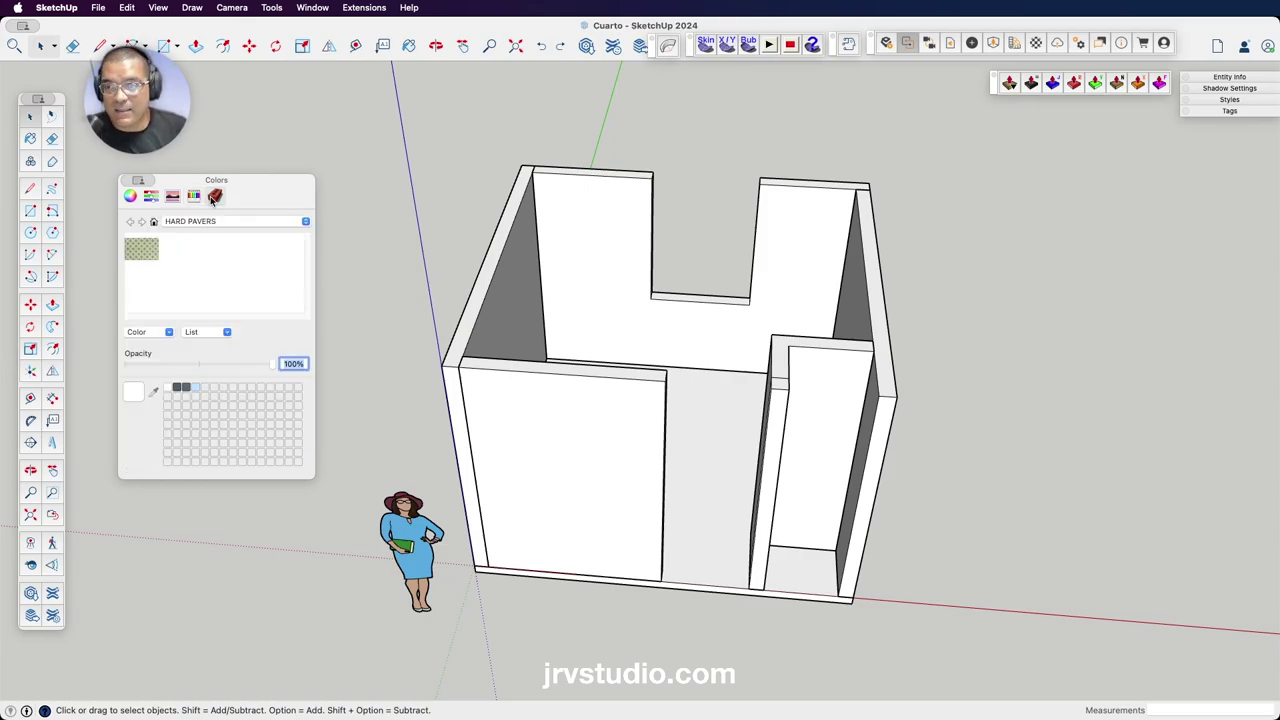
Switch the materials panel to the Tile collection, enlarge it, and choose New Texture.
{"action": "left_click", "coordinate": [306, 222]}
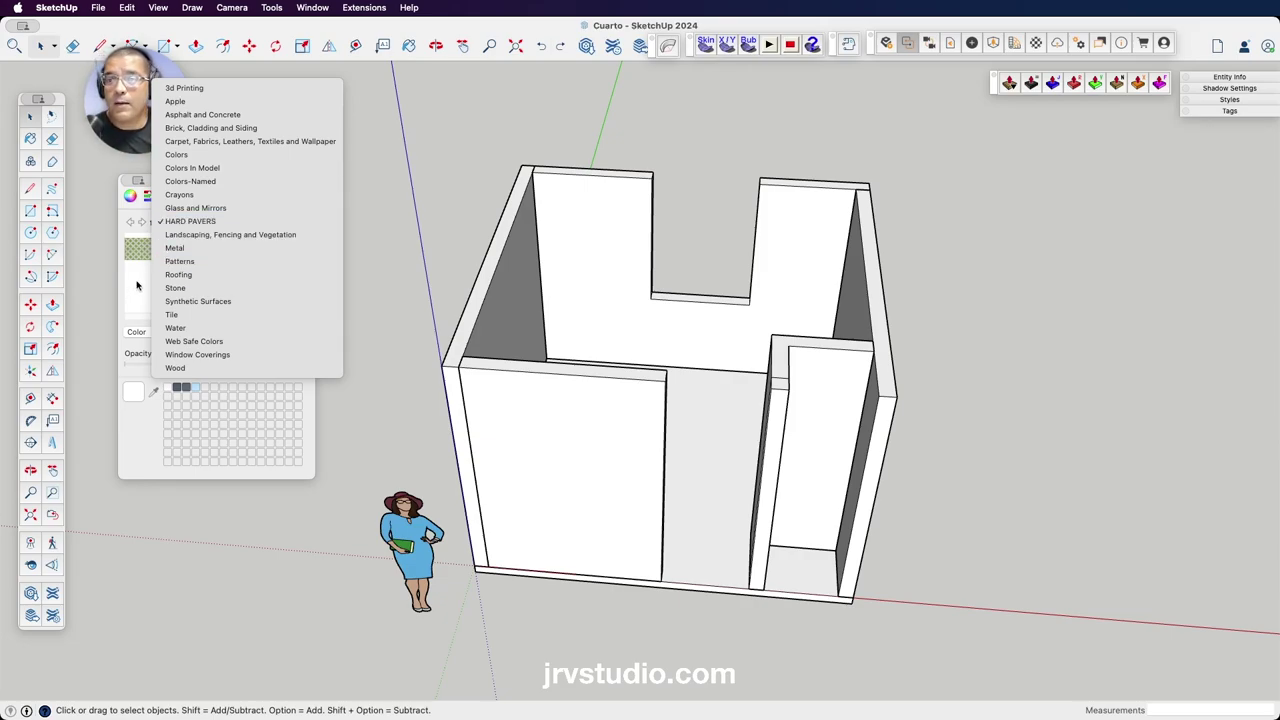
{"action": "left_click", "coordinate": [187, 316]}
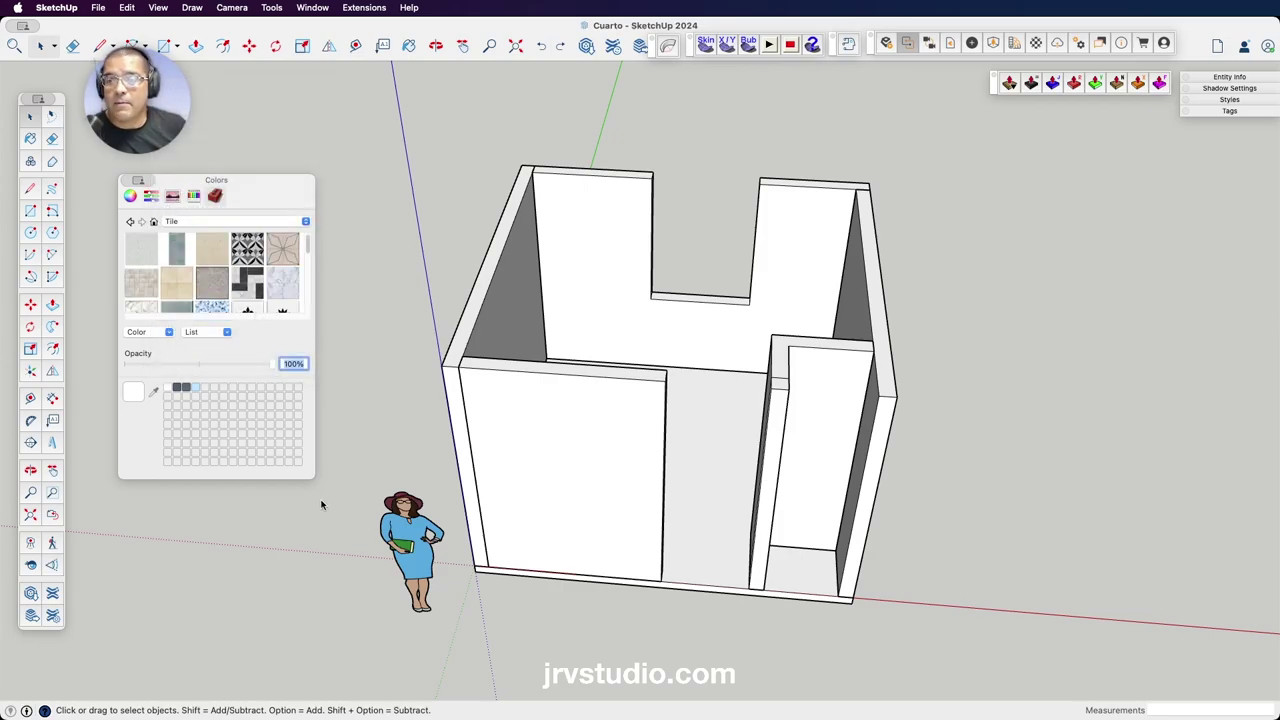
{"action": "left_click_drag", "start_coordinate": [313, 477], "coordinate": [383, 644]}
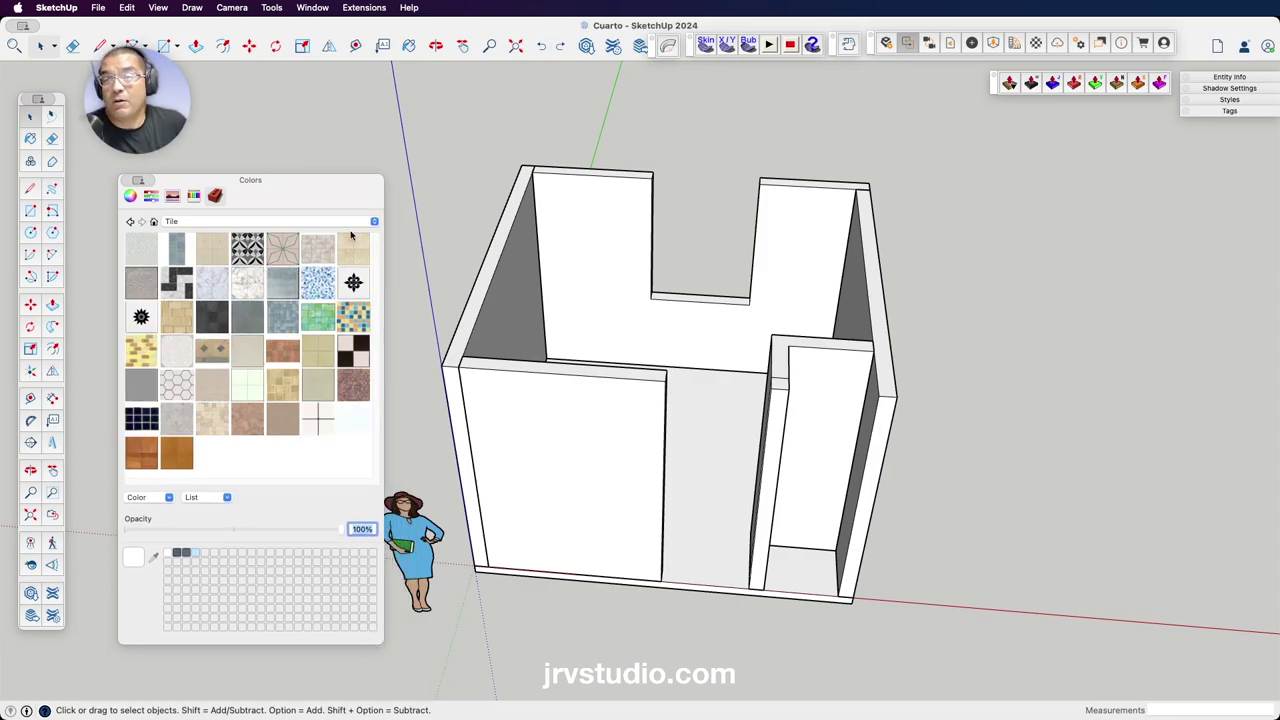
{"action": "left_click_drag", "start_coordinate": [275, 185], "coordinate": [257, 191]}
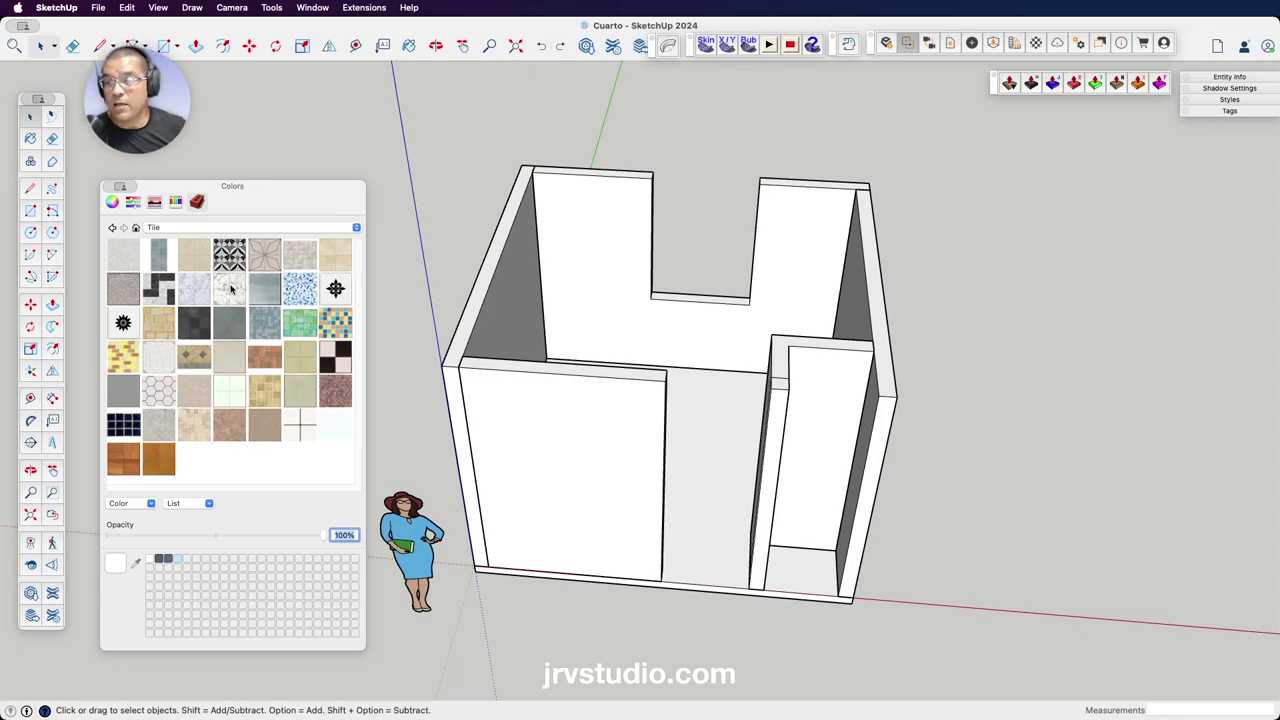
{"action": "left_click", "coordinate": [151, 504]}
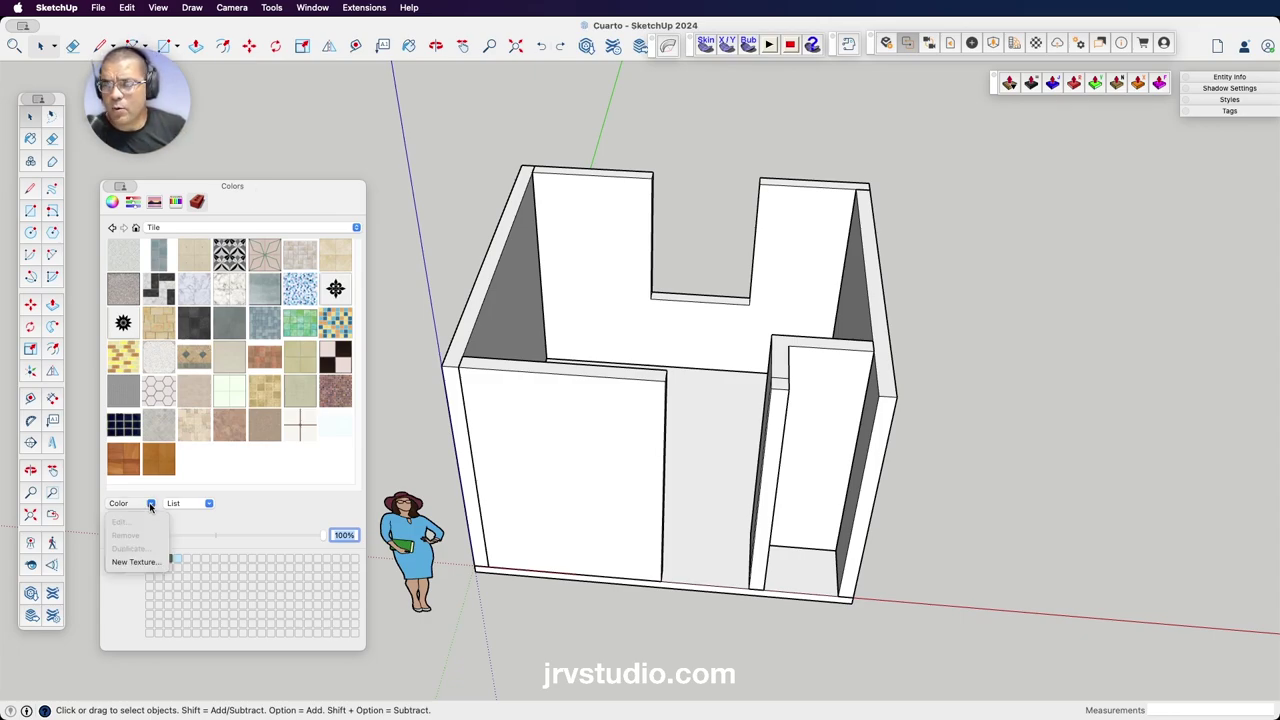
{"action": "left_click", "coordinate": [141, 562]}
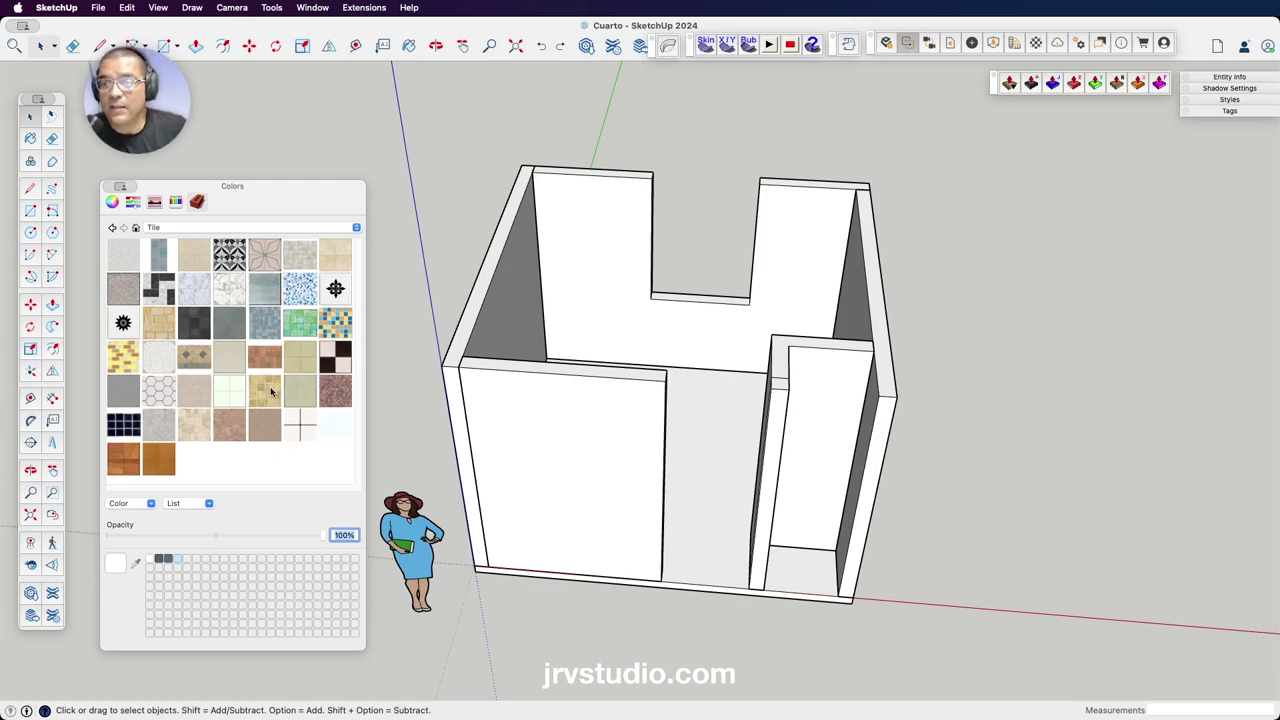
Paint the room floor with the beige stone tile using Paint Bucket, then zoom out.
{"action": "left_click", "coordinate": [197, 432]}
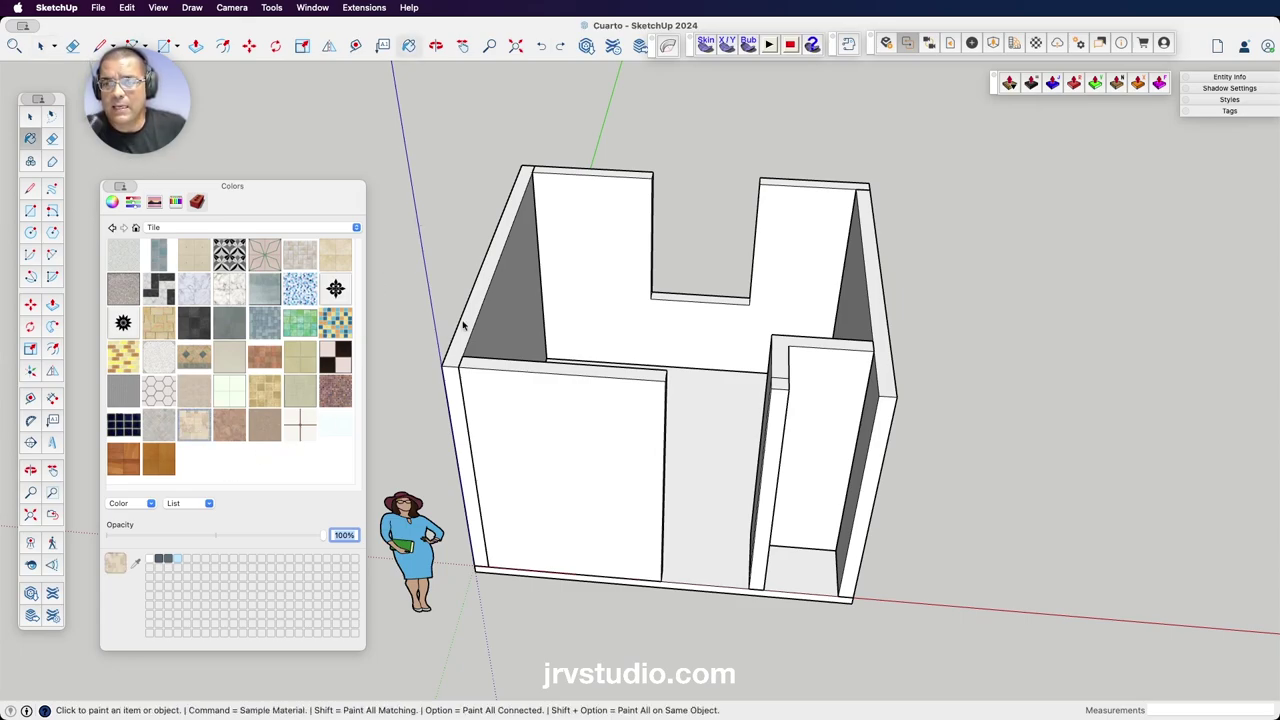
{"action": "left_click", "coordinate": [708, 27]}
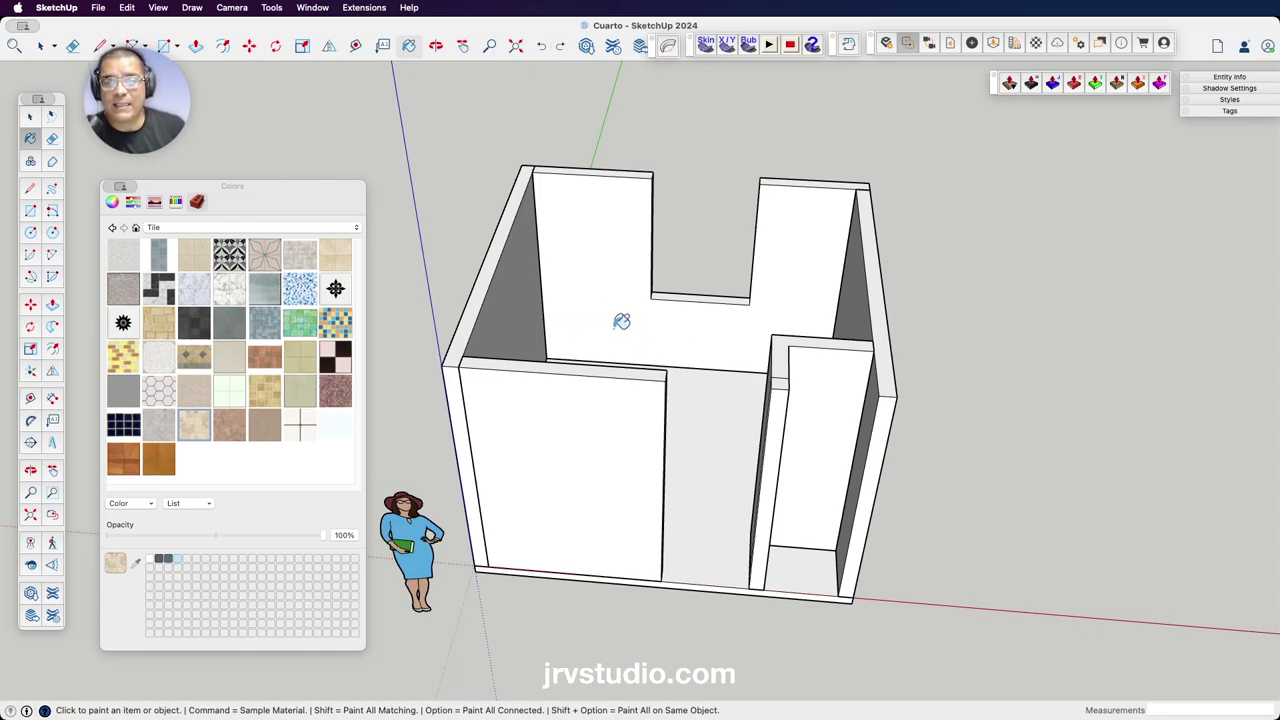
{"action": "left_click", "coordinate": [29, 143]}
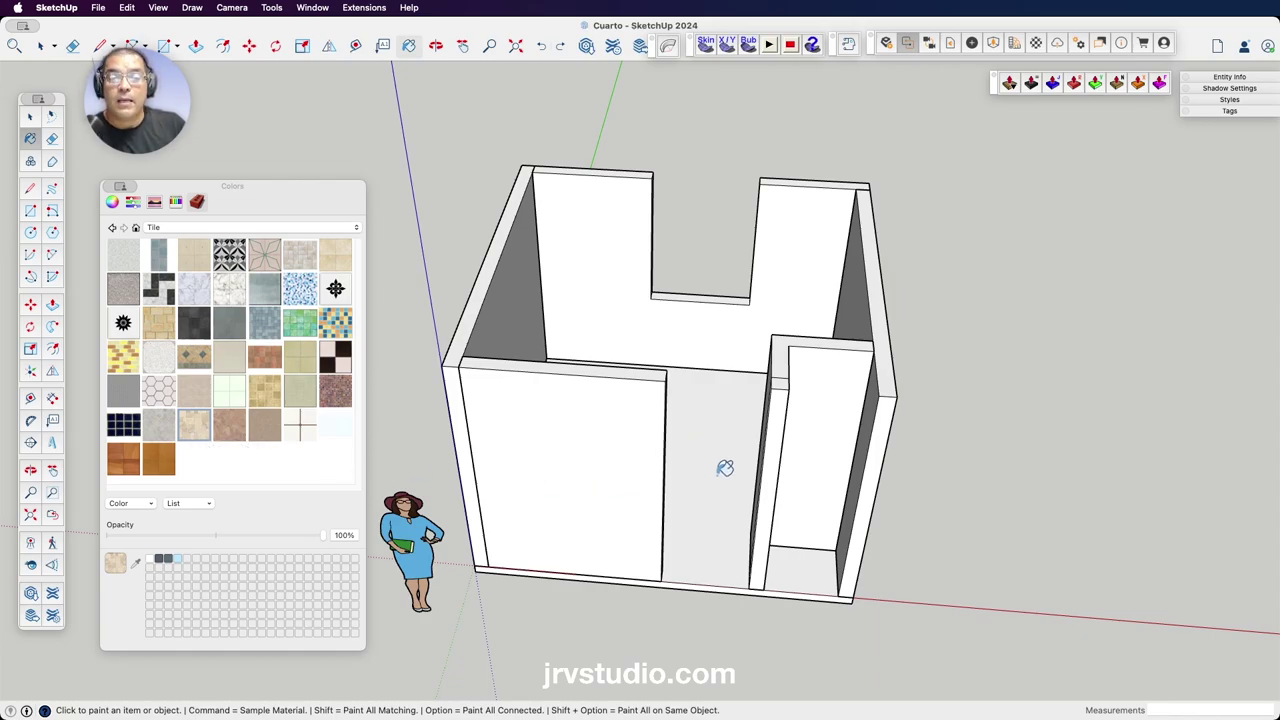
{"action": "scroll", "coordinate": [727, 515], "scroll_direction": "up", "scroll_amount": 5}
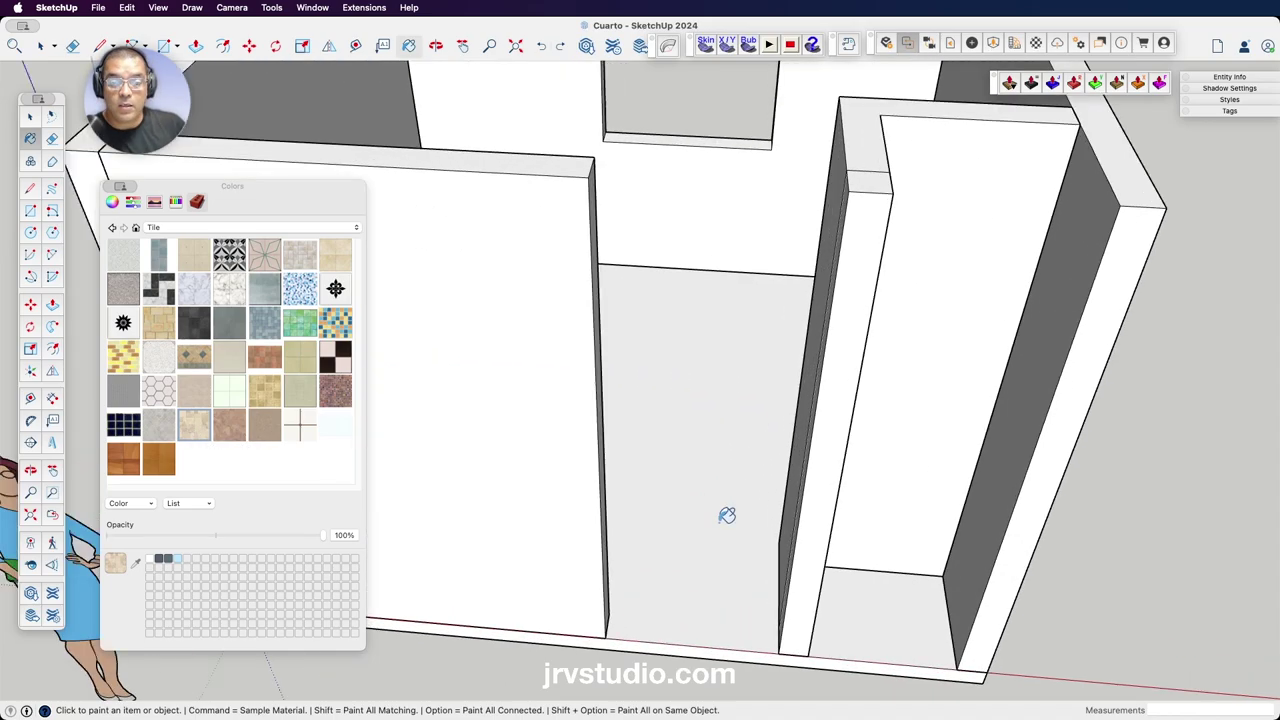
{"action": "scroll", "coordinate": [727, 515], "scroll_direction": "up", "scroll_amount": 3}
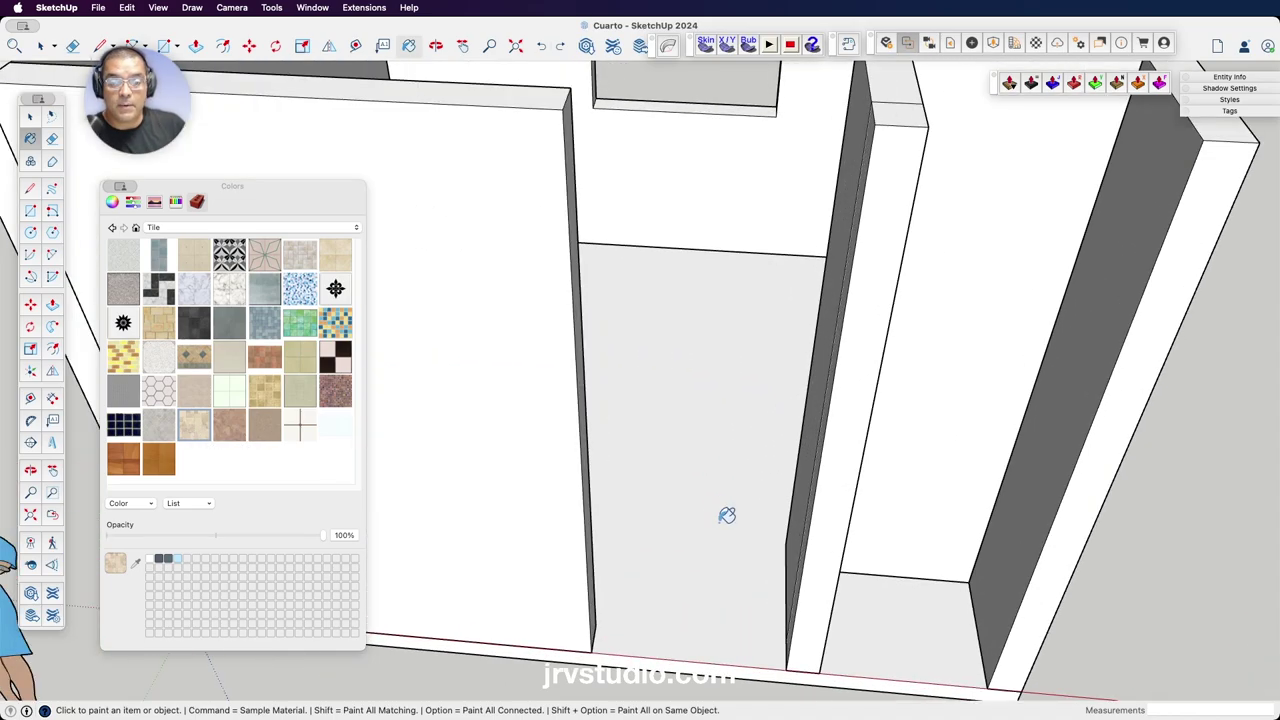
{"action": "left_click", "coordinate": [700, 471]}
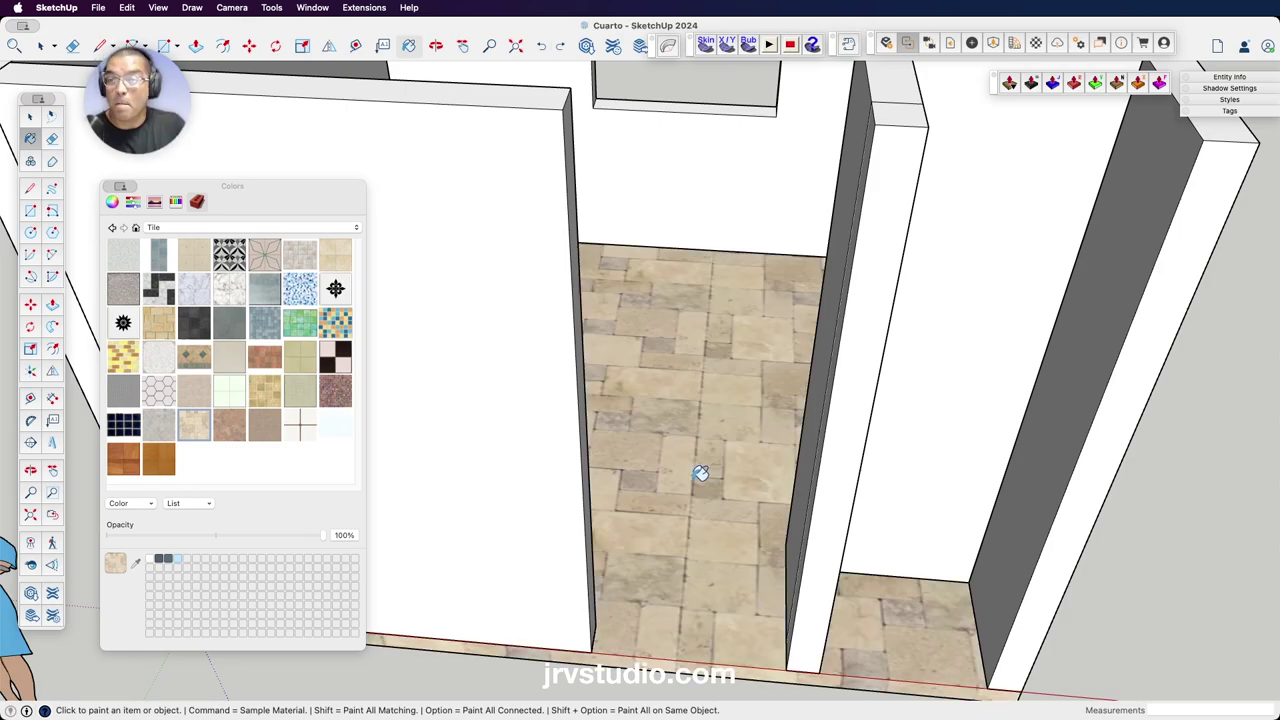
{"action": "mouse_move", "coordinate": [700, 473]}
{"action": "middle_mouse_down"}
{"action": "mouse_move", "coordinate": [648, 346]}
{"action": "mouse_move", "coordinate": [671, 420]}
{"action": "mouse_move", "coordinate": [651, 357]}
{"action": "mouse_move", "coordinate": [628, 451]}
{"action": "mouse_move", "coordinate": [977, 463]}
{"action": "mouse_move", "coordinate": [760, 540]}
{"action": "mouse_move", "coordinate": [687, 526]}
{"action": "middle_mouse_up"}
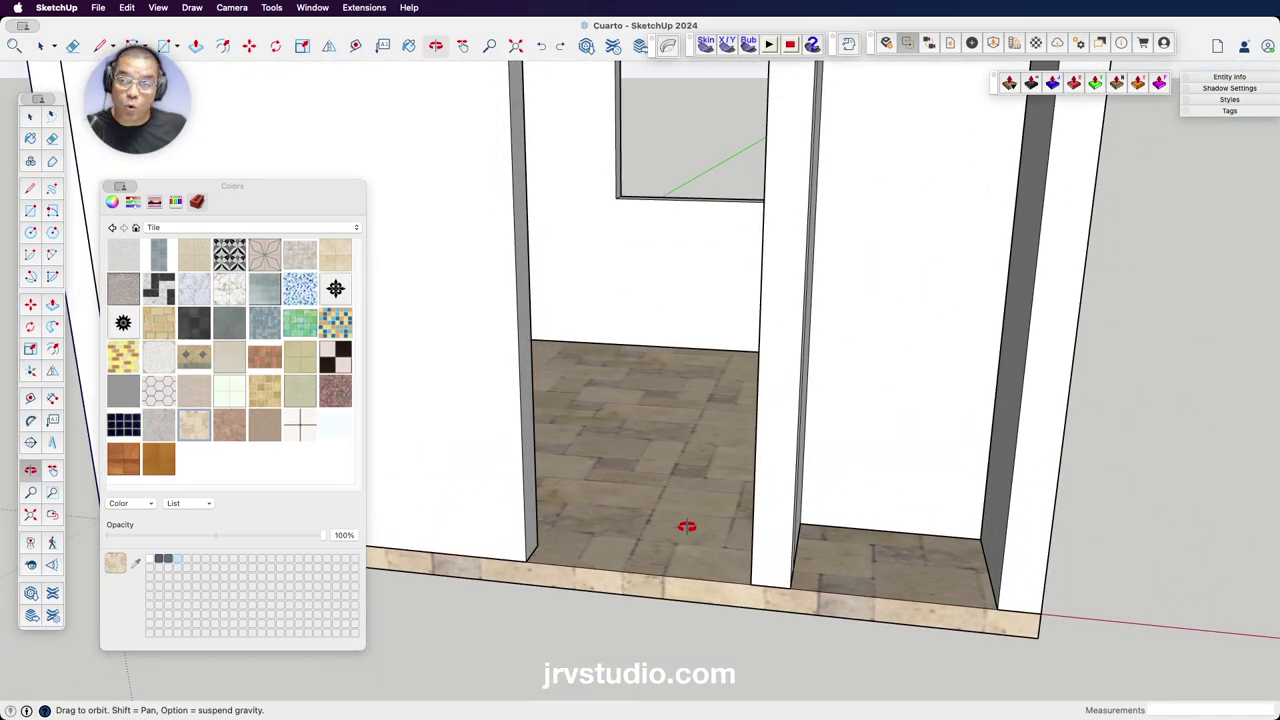
{"action": "left_click", "coordinate": [645, 547]}
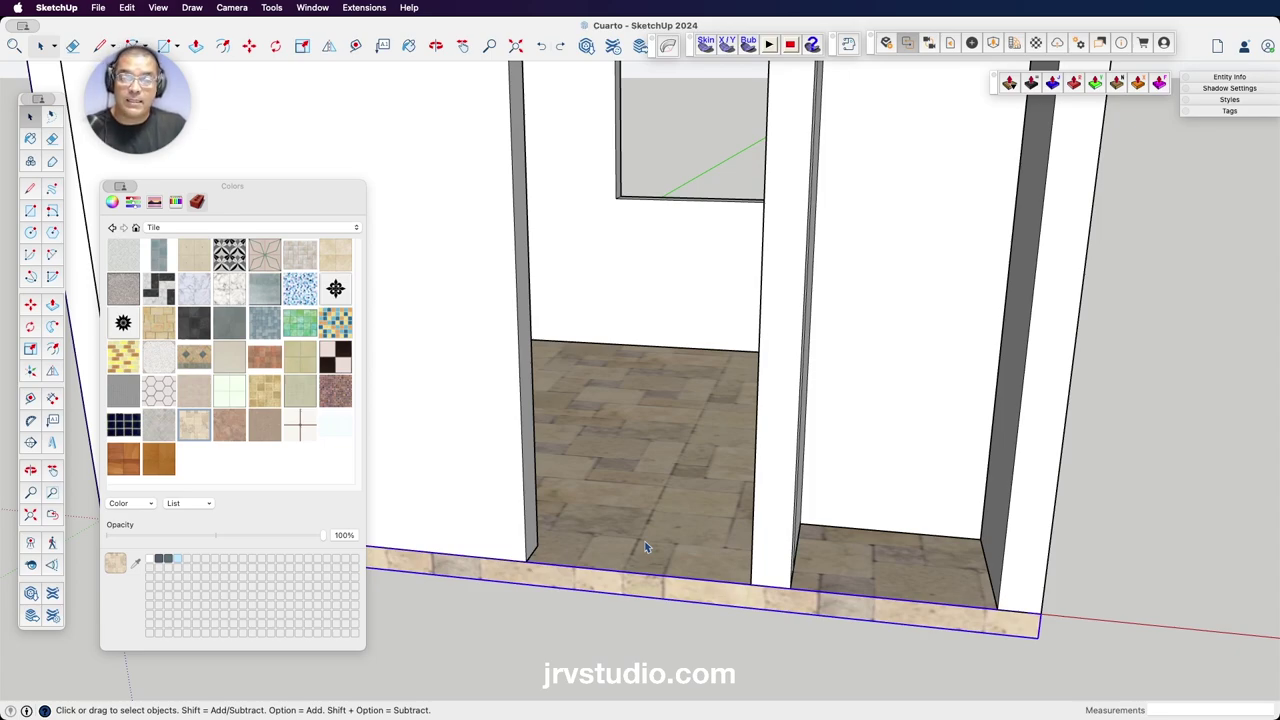
{"action": "scroll", "coordinate": [645, 547], "scroll_direction": "down", "scroll_amount": 5}
{"action": "scroll", "coordinate": [645, 540], "scroll_direction": "down", "scroll_amount": 4}
{"action": "scroll", "coordinate": [645, 540], "scroll_direction": "down", "scroll_amount": 2}
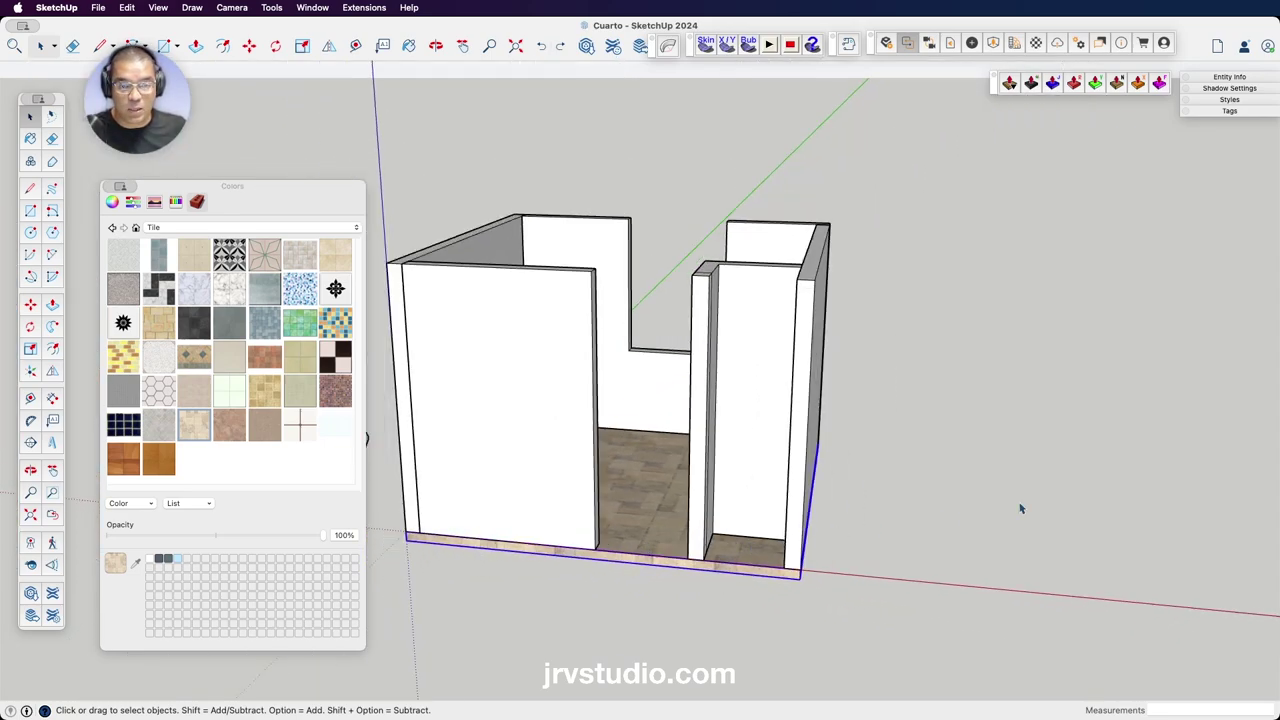
Draw a rectangle beside the room and Push/Pull it into a sample box.
{"action": "left_click", "coordinate": [30, 210]}
{"action": "left_click", "coordinate": [913, 427]}
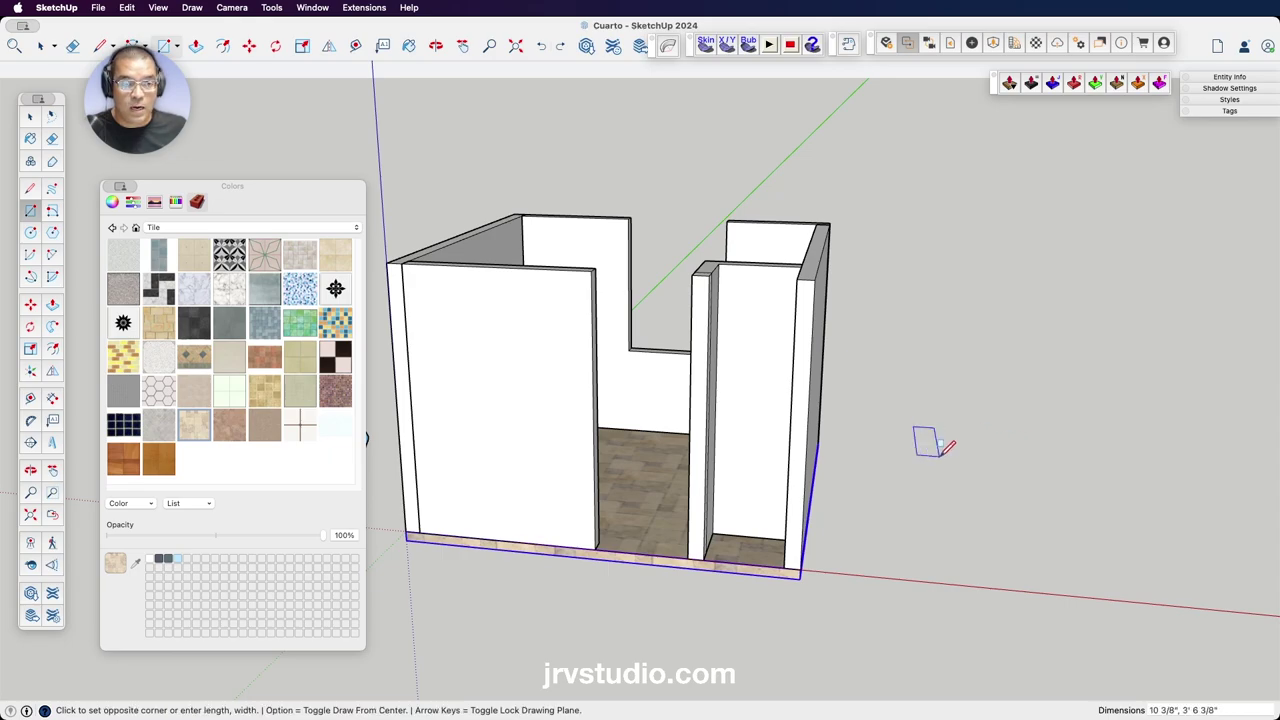
{"action": "left_click", "coordinate": [1090, 519]}
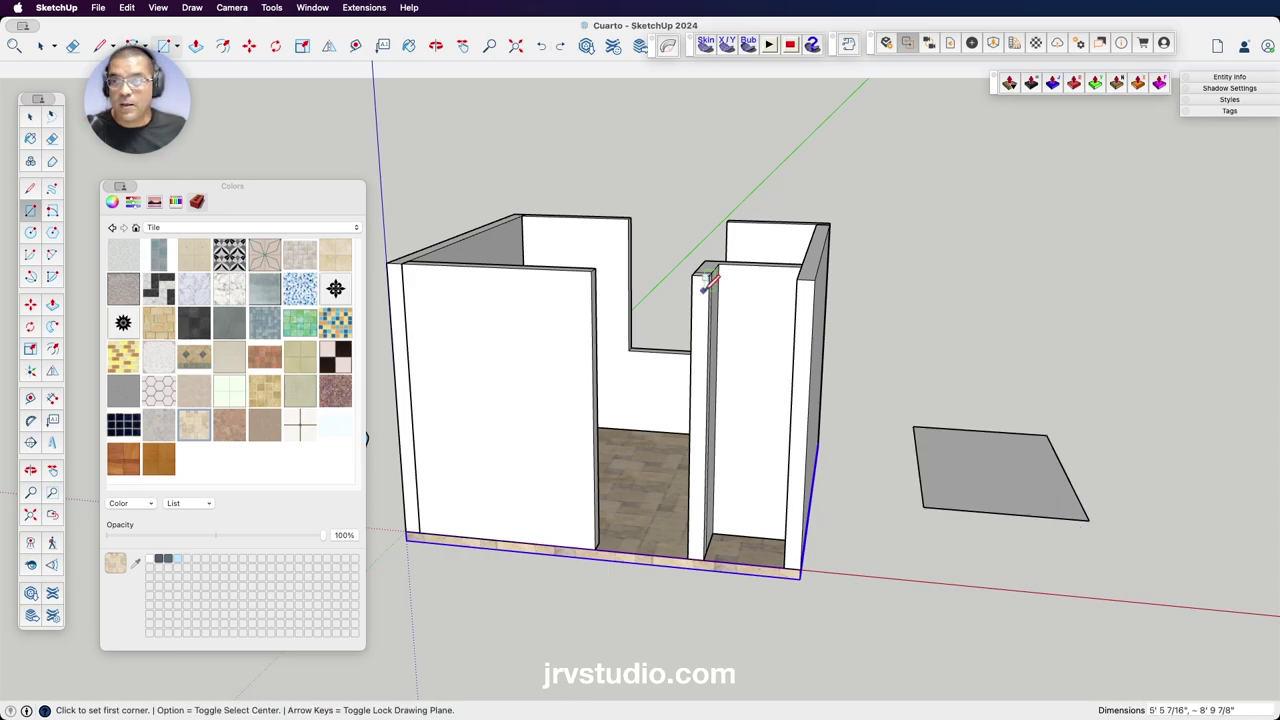
{"action": "key", "text": "p"}
{"action": "left_click", "coordinate": [1037, 486]}
{"action": "left_click", "coordinate": [1037, 440]}
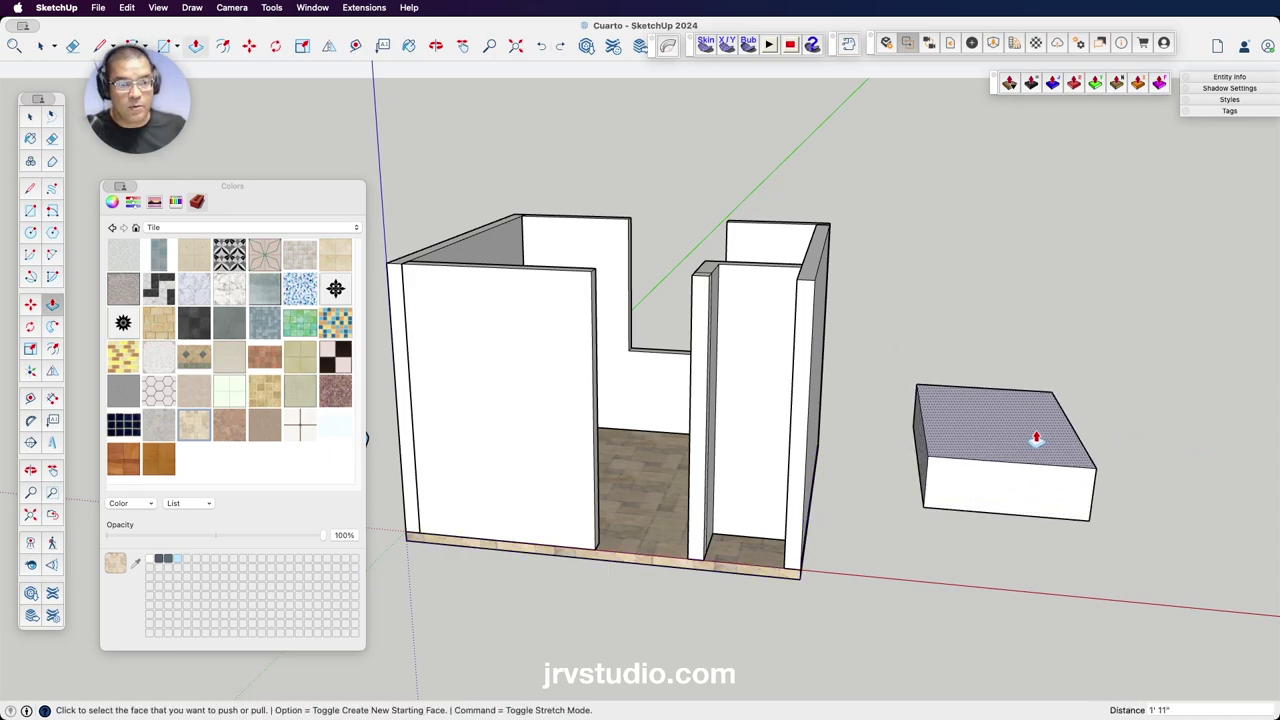
{"action": "key", "text": "space"}
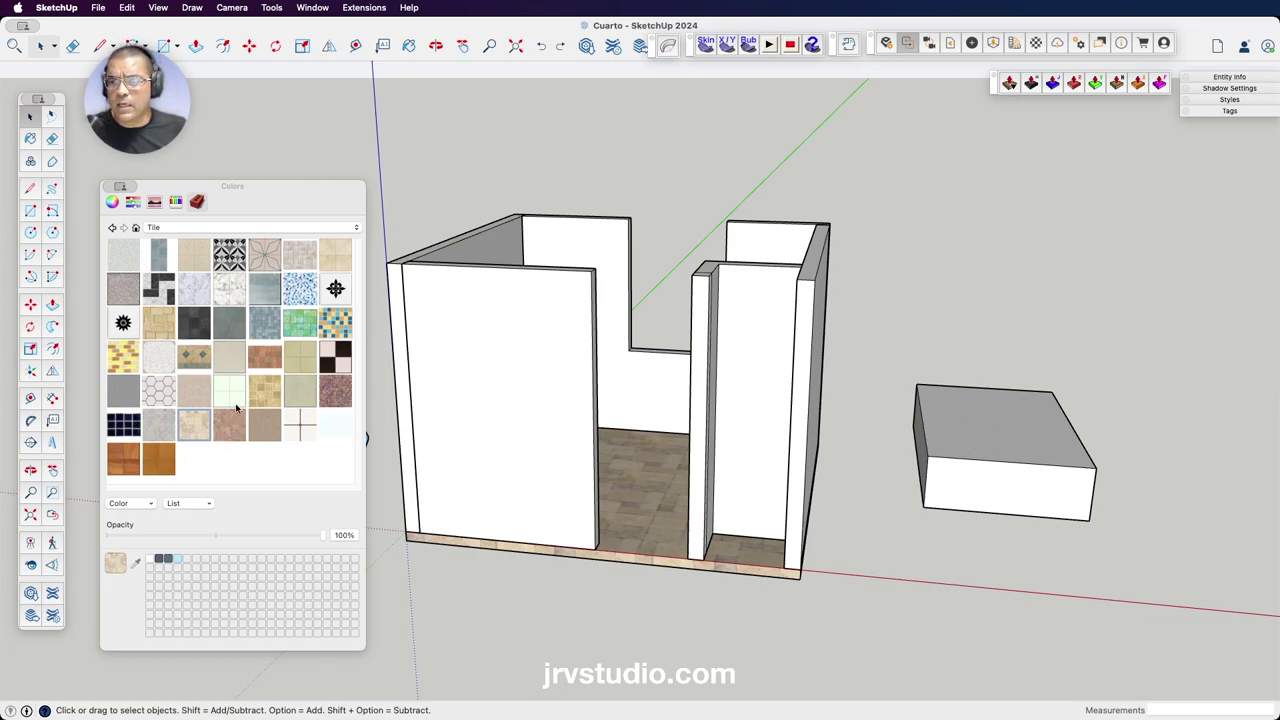
Paint the box top light green tile, front black-and-white tile, right side hexagon tile.
{"action": "left_click", "coordinate": [232, 392]}
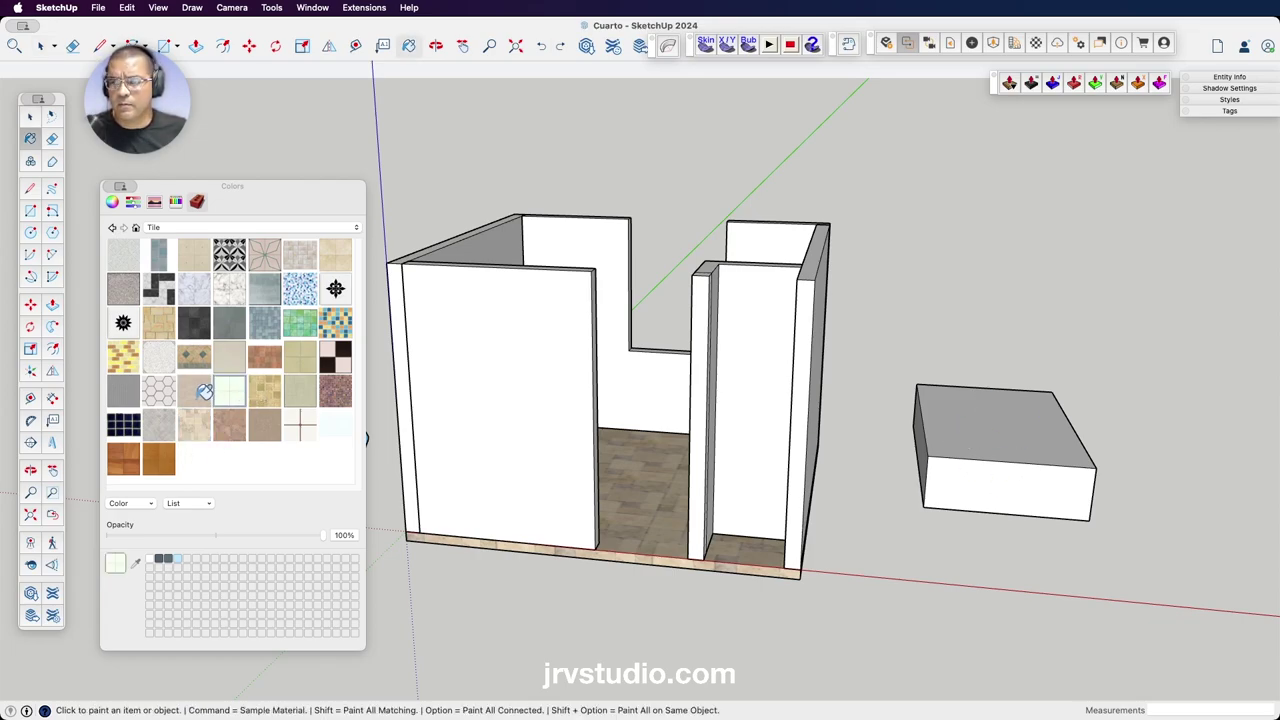
{"action": "left_click", "coordinate": [1007, 427]}
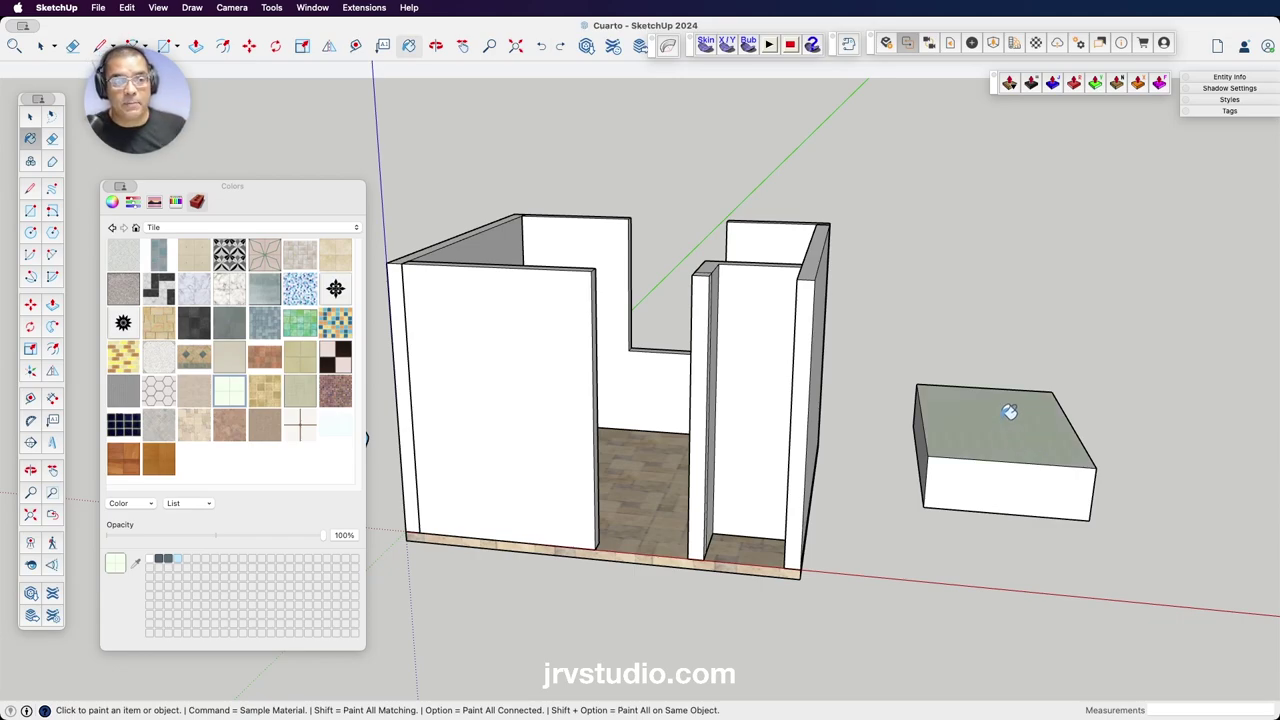
{"action": "scroll", "coordinate": [1009, 430], "scroll_direction": "up", "scroll_amount": 2}
{"action": "scroll", "coordinate": [1009, 432], "scroll_direction": "up", "scroll_amount": 2}
{"action": "scroll", "coordinate": [1009, 434], "scroll_direction": "up", "scroll_amount": 2}
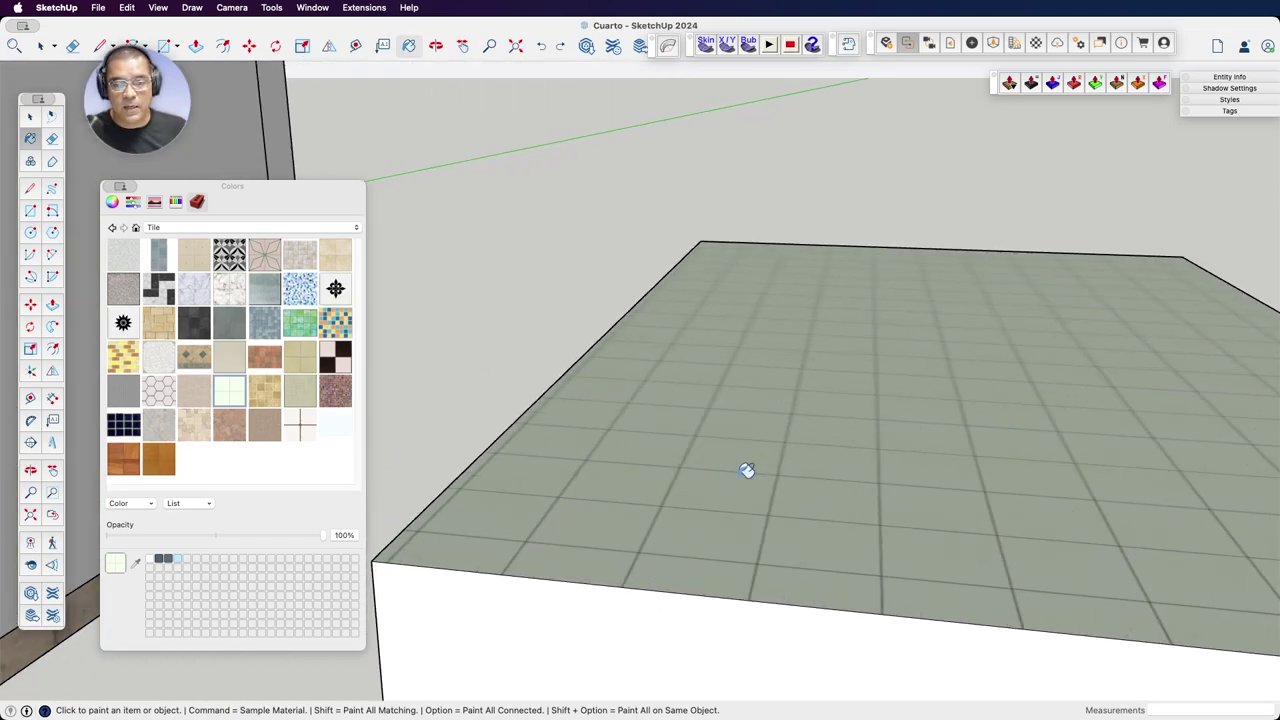
{"action": "scroll", "coordinate": [747, 470], "scroll_direction": "down", "scroll_amount": 2}
{"action": "scroll", "coordinate": [747, 468], "scroll_direction": "down", "scroll_amount": 5}
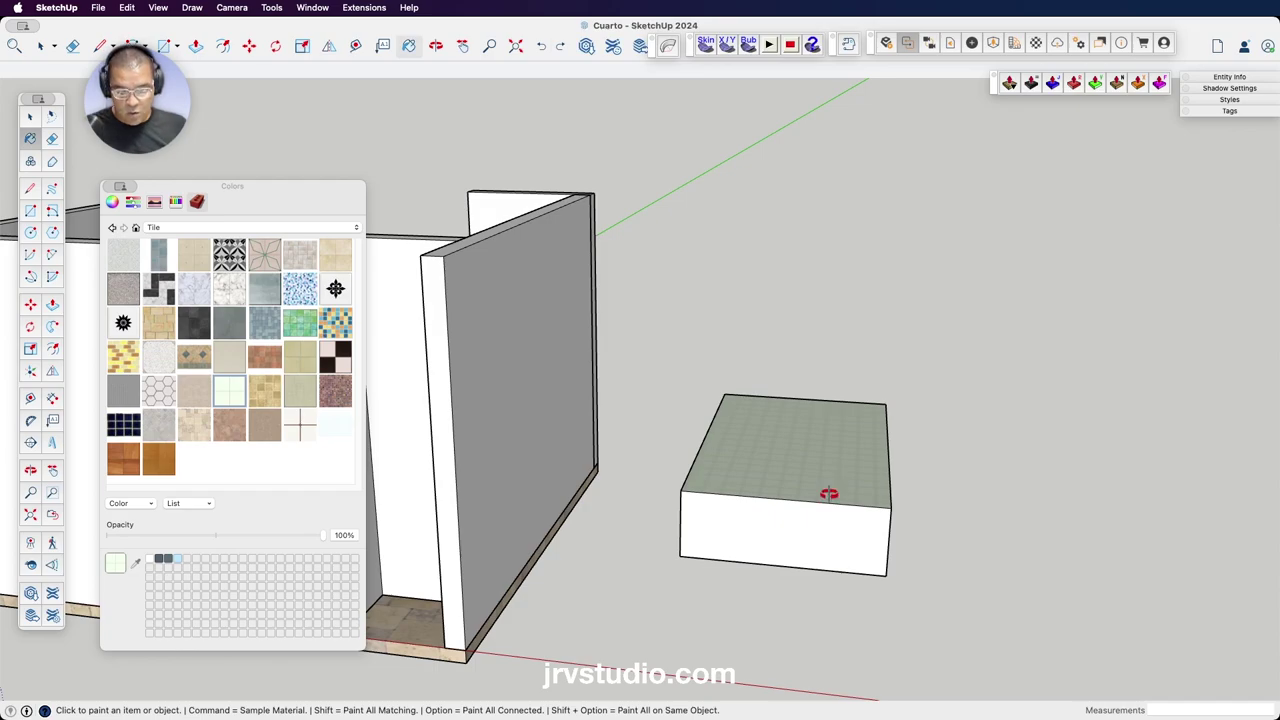
{"action": "key", "text": "o"}
{"action": "left_click_drag", "start_coordinate": [829, 493], "coordinate": [737, 500]}
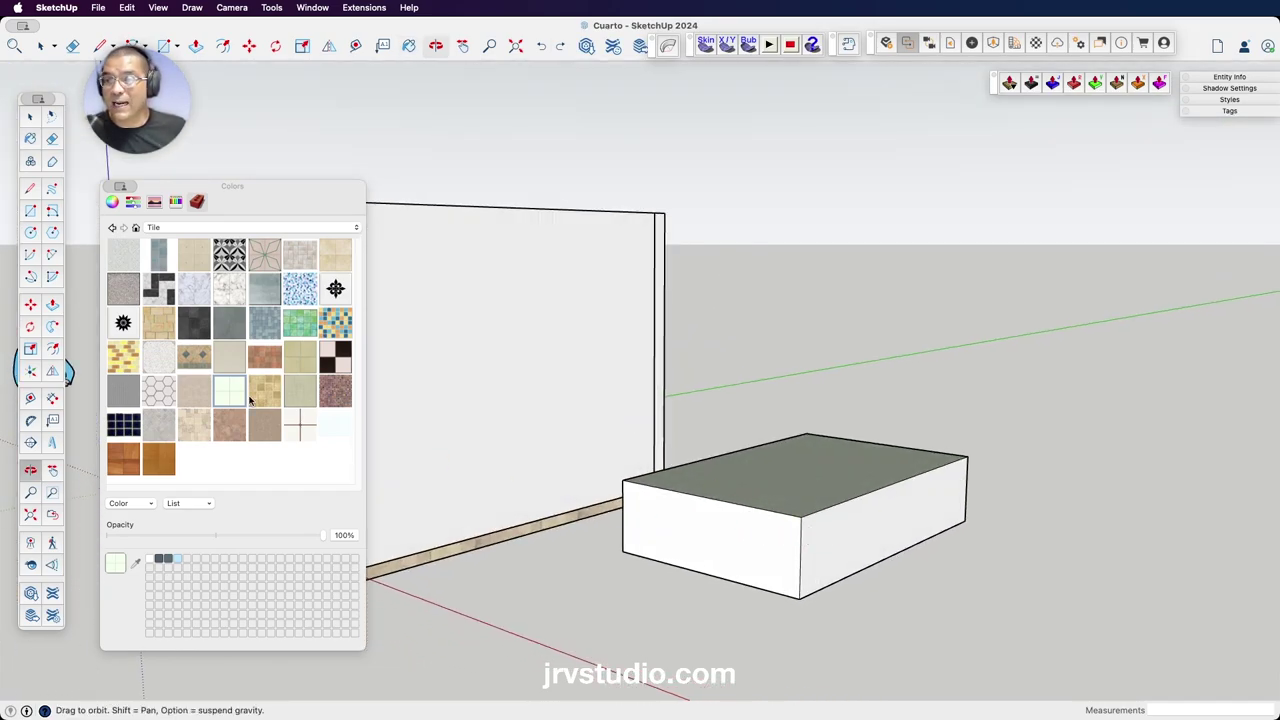
{"action": "left_click", "coordinate": [160, 289]}
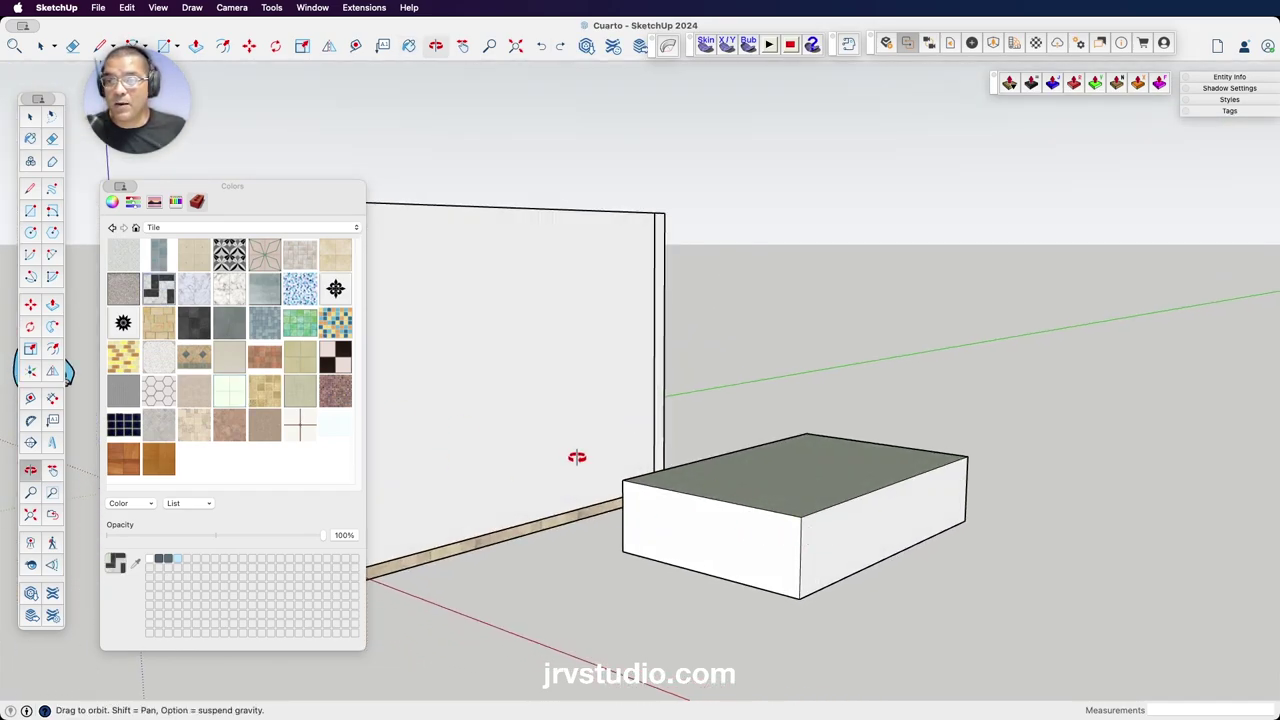
{"action": "left_click", "coordinate": [773, 530]}
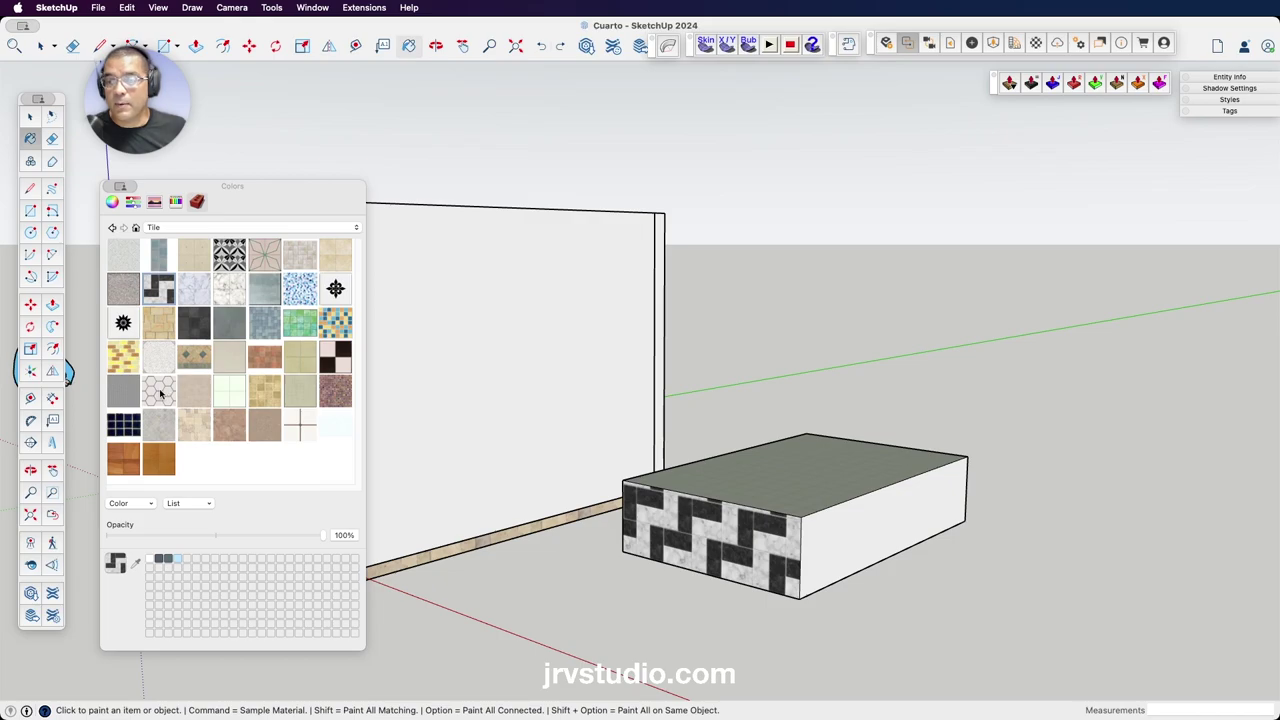
{"action": "left_click", "coordinate": [160, 393]}
{"action": "left_click", "coordinate": [818, 524]}
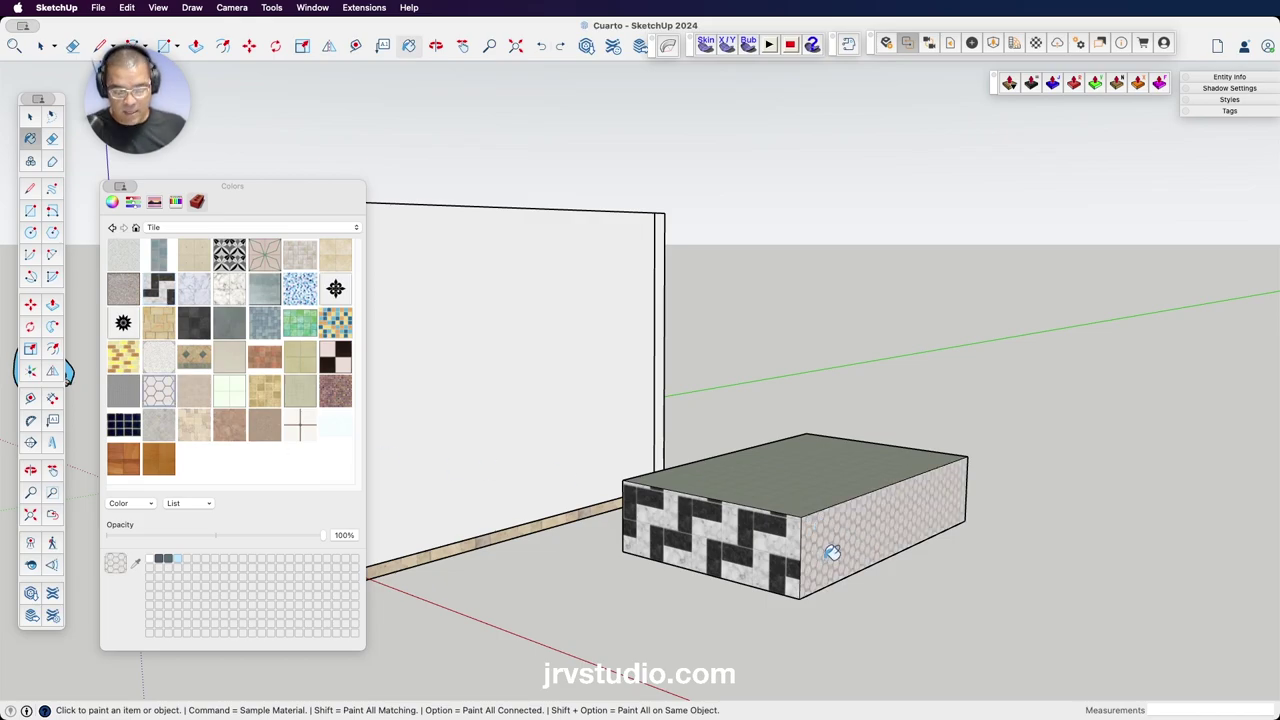
Paint the whole sample box beige tile, then delete it.
{"action": "scroll", "coordinate": [833, 552], "scroll_direction": "up", "scroll_amount": 5}
{"action": "scroll", "coordinate": [811, 551], "scroll_direction": "up", "scroll_amount": 2}
{"action": "mouse_move", "coordinate": [777, 549]}
{"action": "middle_mouse_down"}
{"action": "mouse_move", "coordinate": [863, 457]}
{"action": "mouse_move", "coordinate": [861, 362]}
{"action": "middle_mouse_up"}
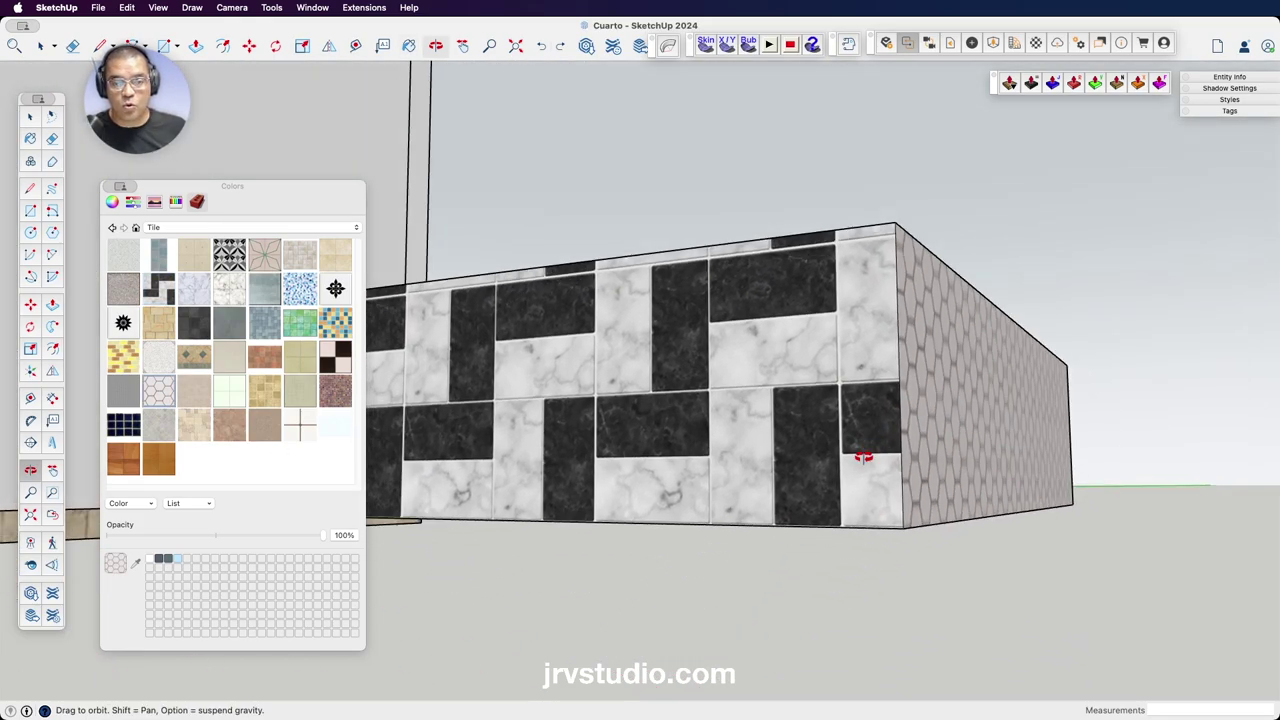
{"action": "scroll", "coordinate": [901, 566], "scroll_direction": "down", "scroll_amount": 3}
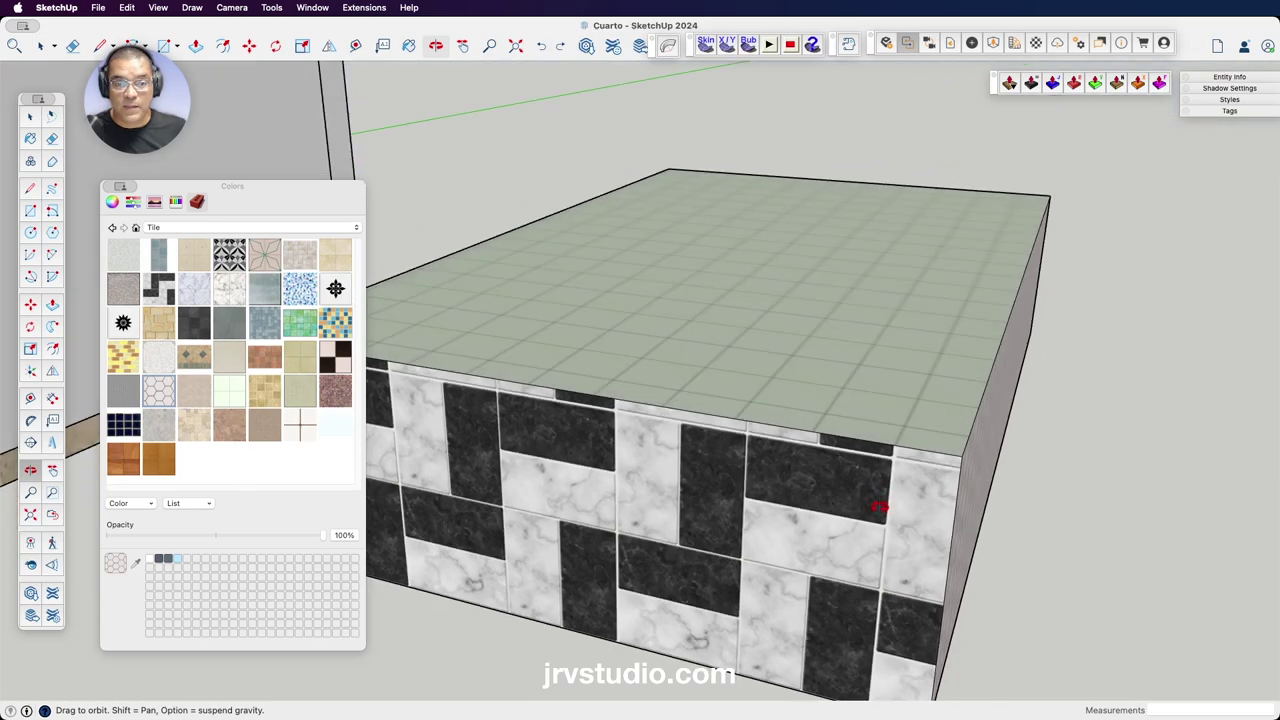
{"action": "scroll", "coordinate": [877, 508], "scroll_direction": "down", "scroll_amount": 3}
{"action": "scroll", "coordinate": [849, 514], "scroll_direction": "up", "scroll_amount": 1}
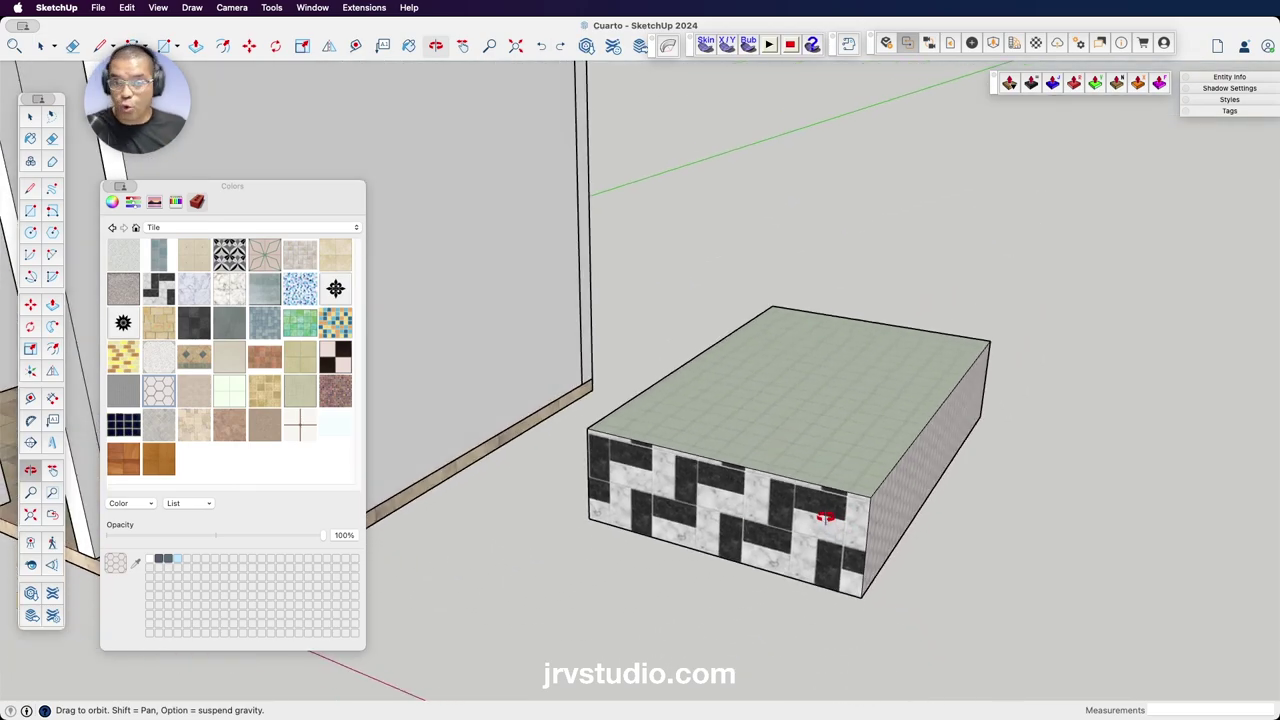
{"action": "key", "text": "space"}
{"action": "left_click", "coordinate": [826, 522]}
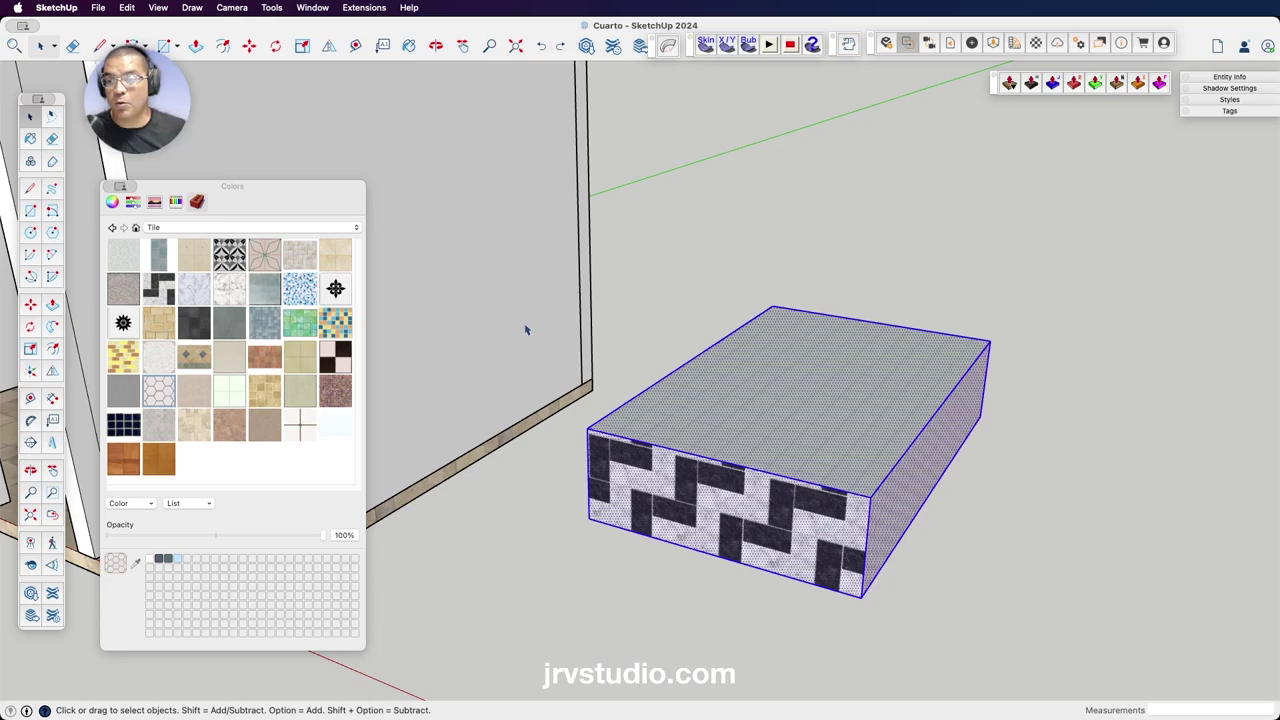
{"action": "left_click", "coordinate": [255, 400]}
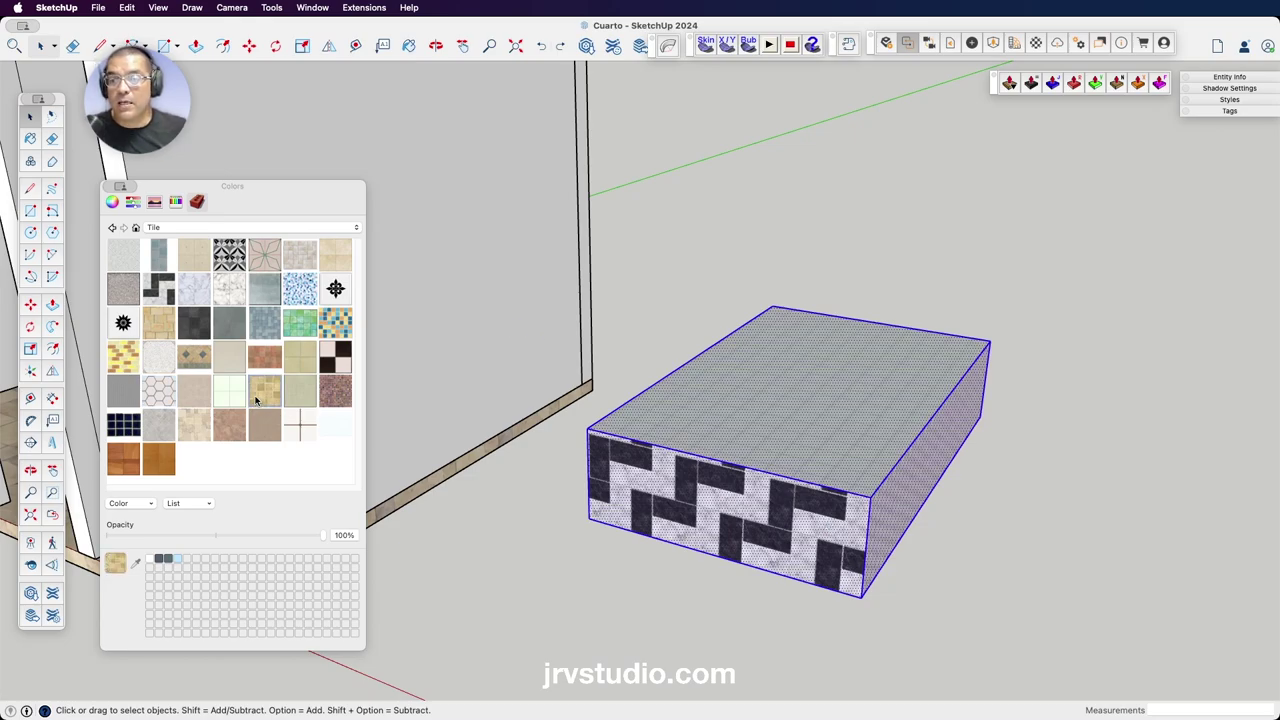
{"action": "left_click", "coordinate": [835, 428]}
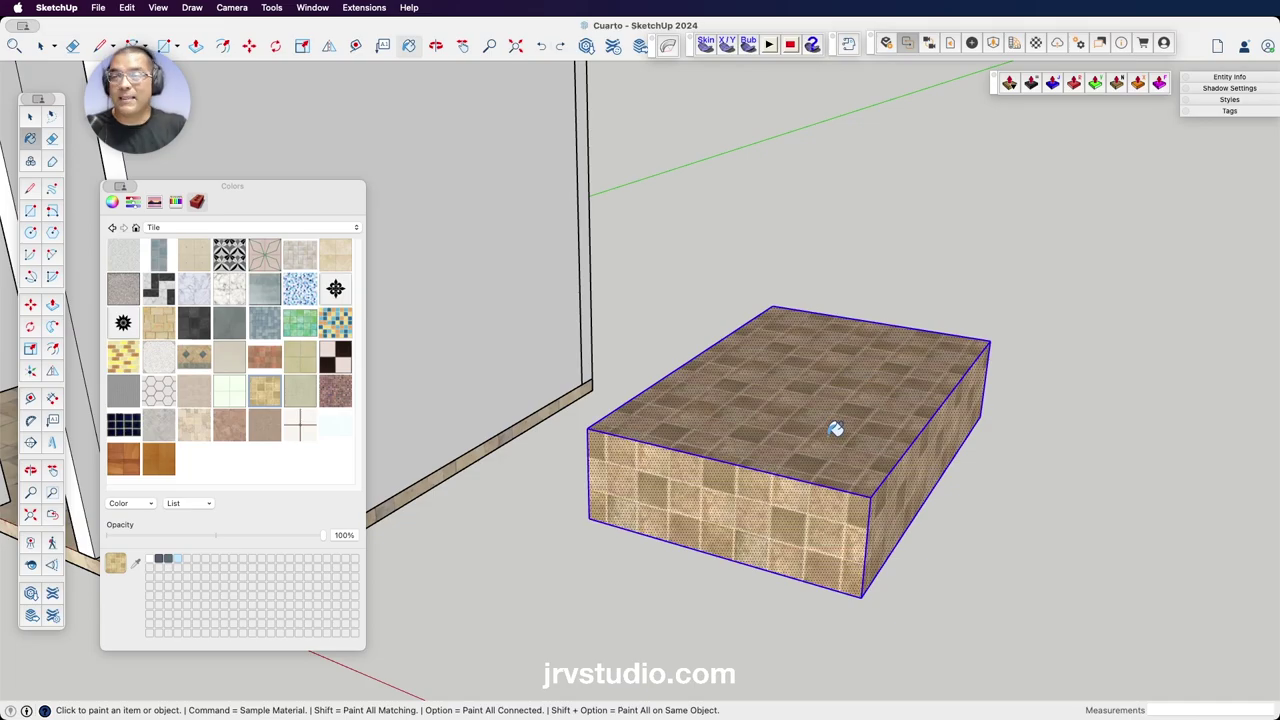
{"action": "mouse_move", "coordinate": [846, 480]}
{"action": "middle_mouse_down"}
{"action": "mouse_move", "coordinate": [1036, 521]}
{"action": "mouse_move", "coordinate": [986, 289]}
{"action": "mouse_move", "coordinate": [894, 251]}
{"action": "mouse_move", "coordinate": [717, 391]}
{"action": "mouse_move", "coordinate": [789, 570]}
{"action": "mouse_move", "coordinate": [1006, 489]}
{"action": "middle_mouse_up"}
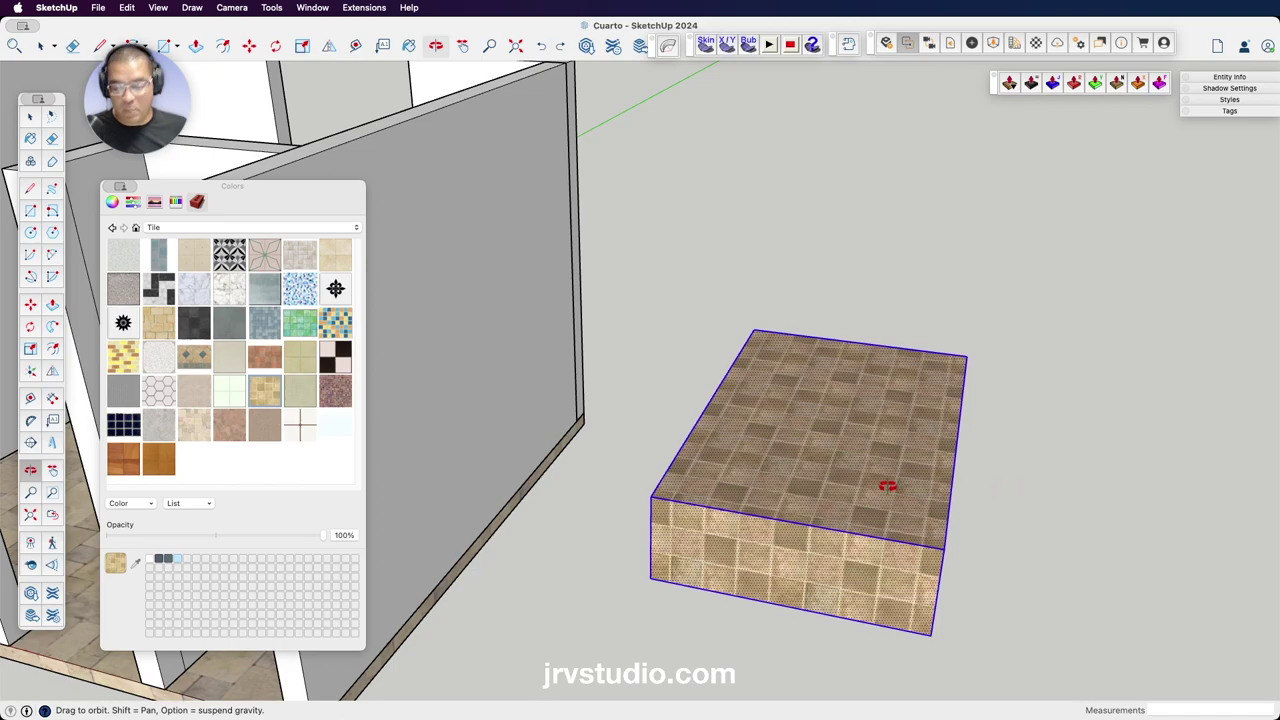
{"action": "key", "text": "Delete"}
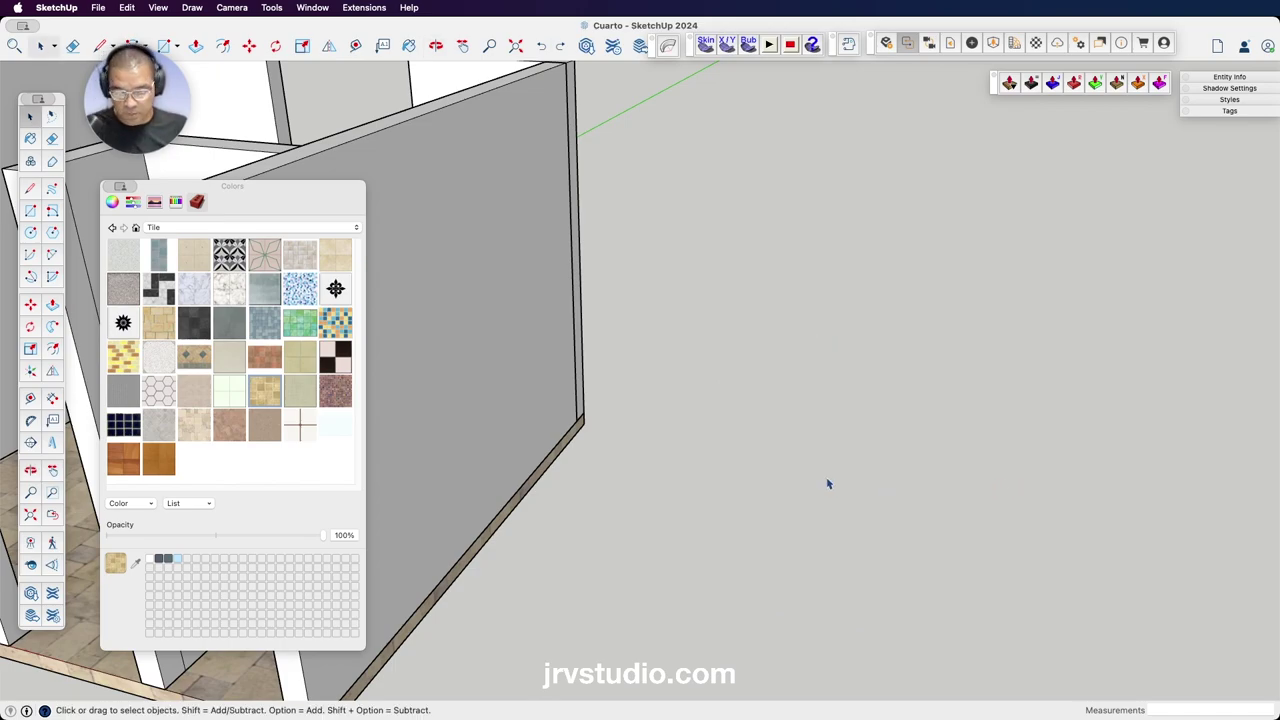
{"action": "key", "text": "o"}
{"action": "scroll", "coordinate": [640, 492], "scroll_direction": "down", "scroll_amount": 3}
{"action": "scroll", "coordinate": [537, 508], "scroll_direction": "down", "scroll_amount": 5}
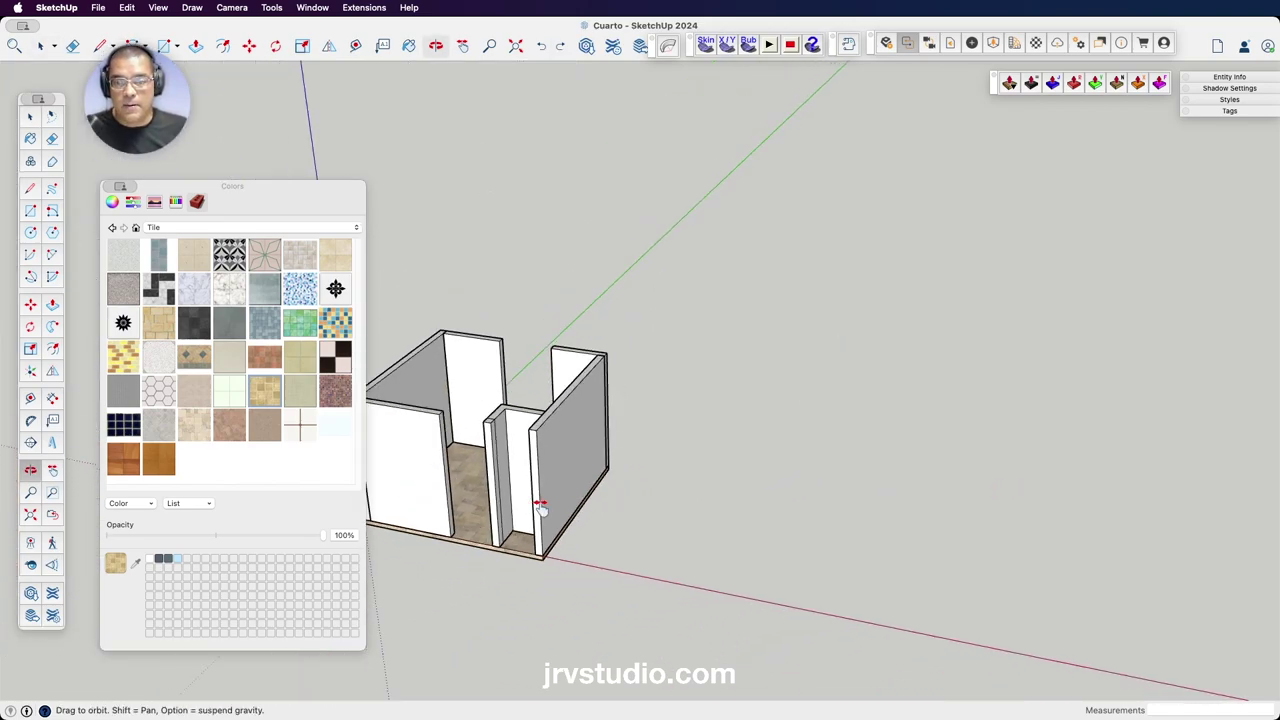
{"action": "scroll", "coordinate": [780, 491], "scroll_direction": "down", "scroll_amount": 3}
{"action": "scroll", "coordinate": [724, 477], "scroll_direction": "up", "scroll_amount": 10}
{"action": "scroll", "coordinate": [724, 477], "scroll_direction": "up", "scroll_amount": 3}
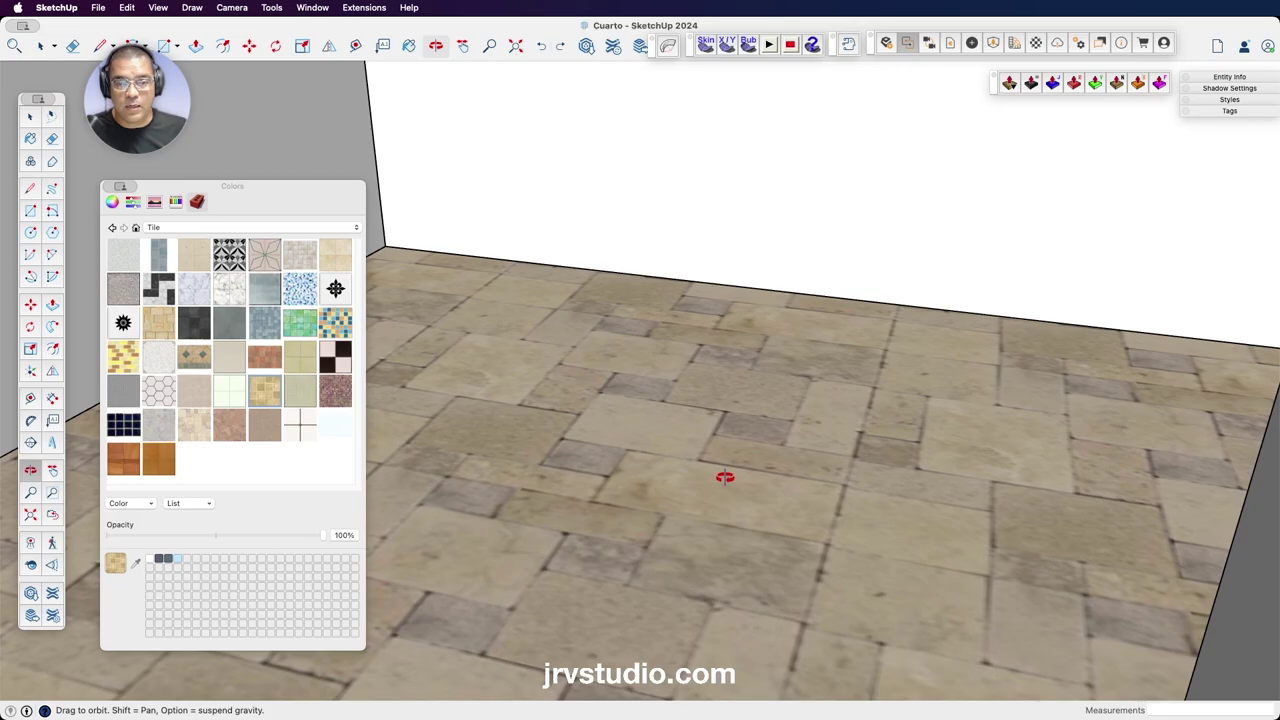
{"action": "scroll", "coordinate": [724, 477], "scroll_direction": "down", "scroll_amount": 3}
{"action": "mouse_move", "coordinate": [724, 477]}
{"action": "left_mouse_down"}
{"action": "mouse_move", "coordinate": [677, 626]}
{"action": "mouse_move", "coordinate": [629, 580]}
{"action": "mouse_move", "coordinate": [706, 494]}
{"action": "left_mouse_up"}
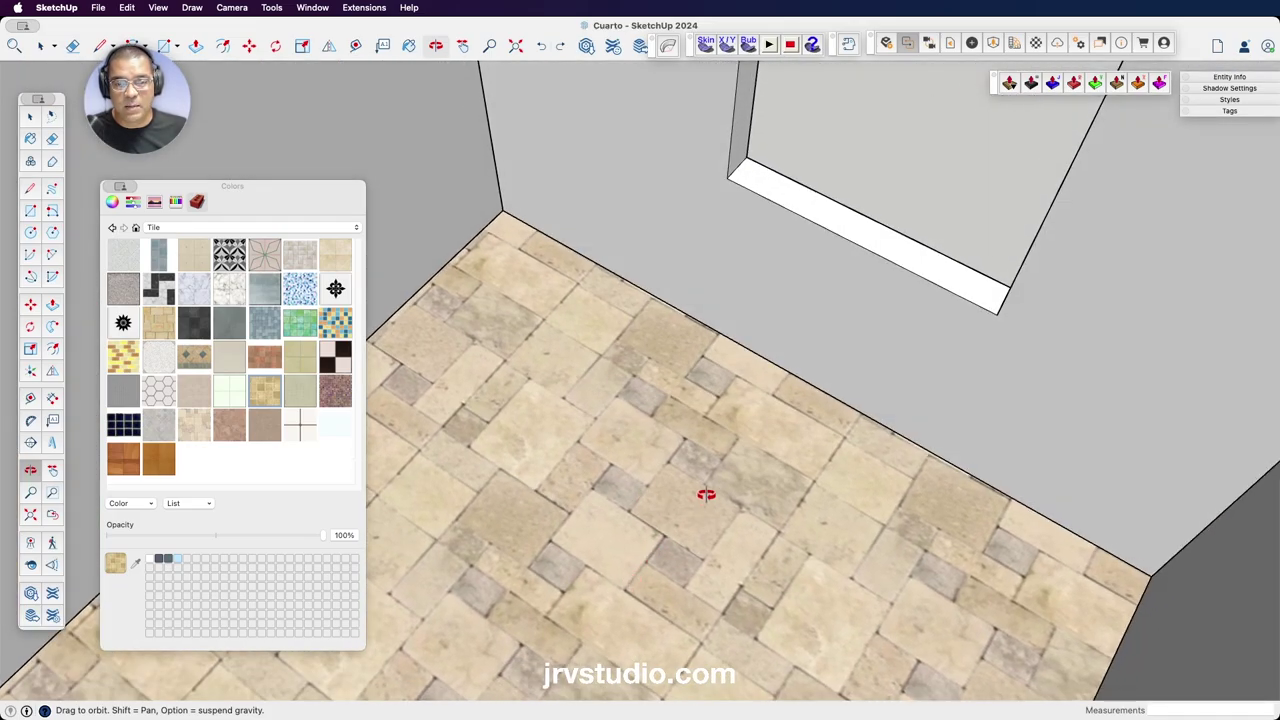
{"action": "scroll", "coordinate": [666, 491], "scroll_direction": "down", "scroll_amount": 2}
{"action": "scroll", "coordinate": [663, 491], "scroll_direction": "down", "scroll_amount": 2}
{"action": "scroll", "coordinate": [662, 510], "scroll_direction": "up", "scroll_amount": 8}
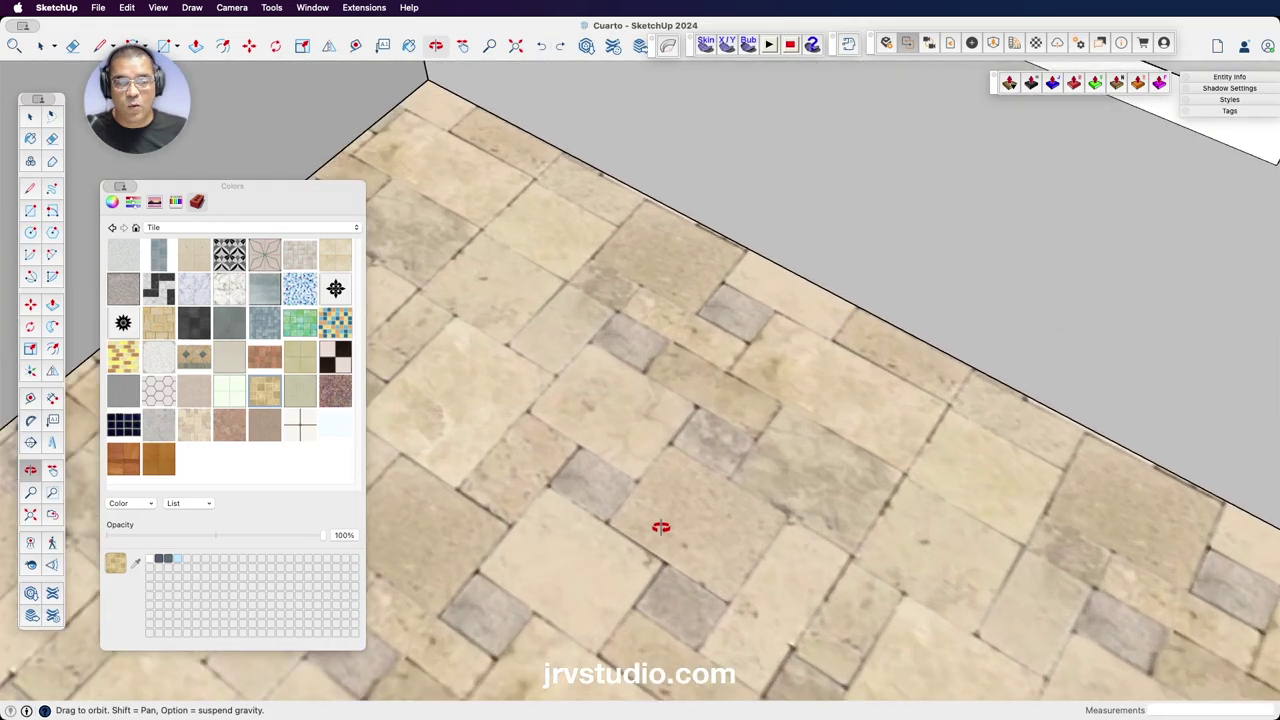
{"action": "scroll", "coordinate": [789, 400], "scroll_direction": "down", "scroll_amount": 2}
{"action": "scroll", "coordinate": [789, 430], "scroll_direction": "down", "scroll_amount": 5}
{"action": "mouse_move", "coordinate": [789, 417]}
{"action": "left_mouse_down"}
{"action": "mouse_move", "coordinate": [706, 490]}
{"action": "mouse_move", "coordinate": [654, 466]}
{"action": "mouse_move", "coordinate": [626, 474]}
{"action": "left_mouse_up"}
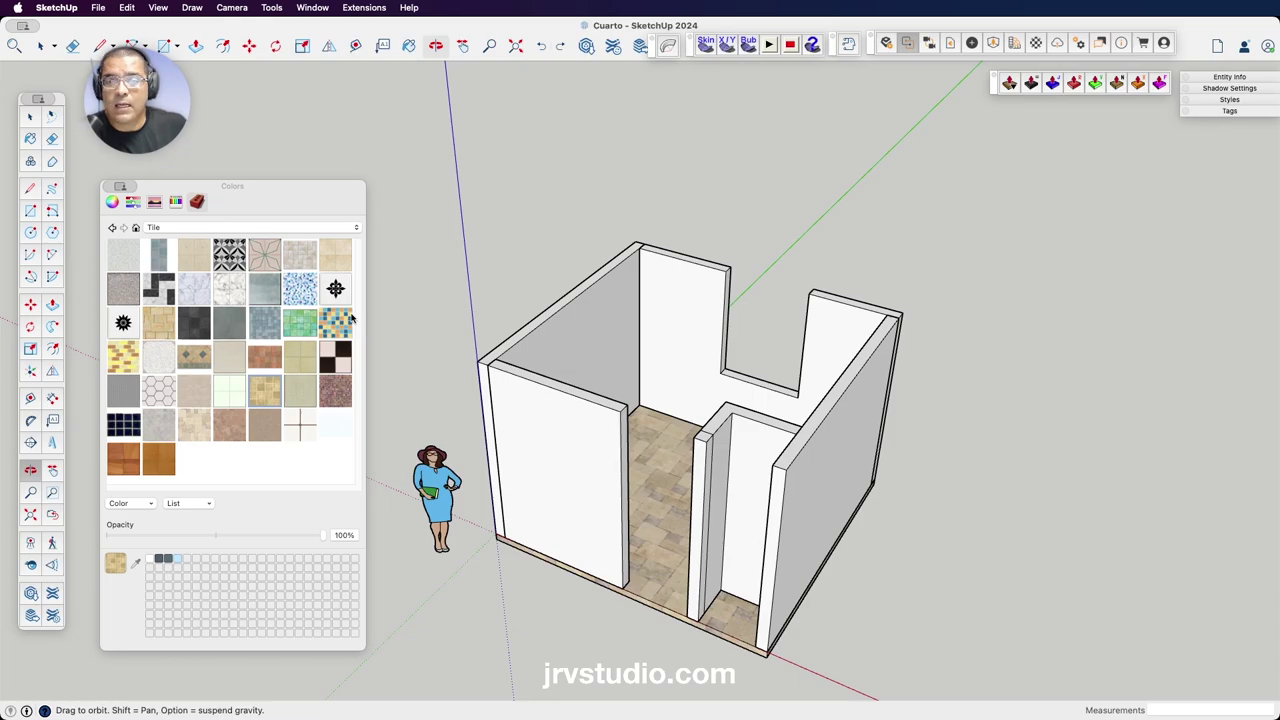
Switch the materials panel from Tile to the Colors collection and show the colour wheel.
{"action": "left_click", "coordinate": [190, 229]}
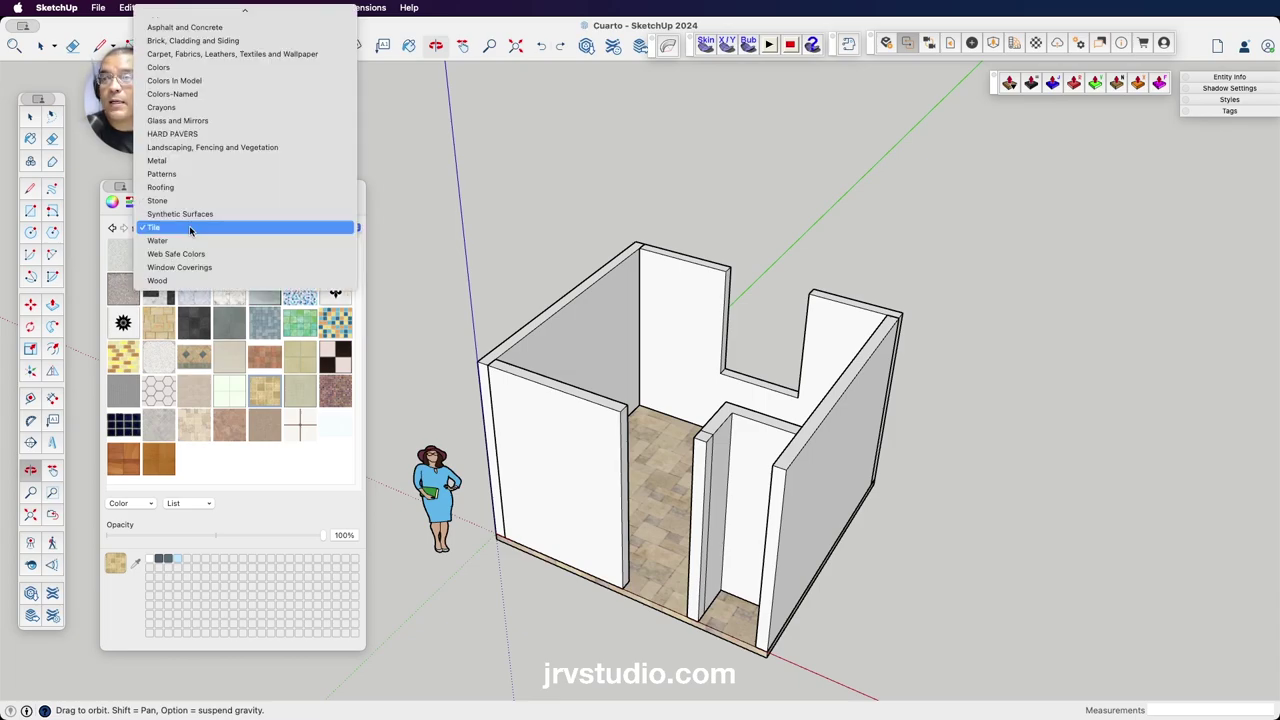
{"action": "left_click", "coordinate": [175, 67]}
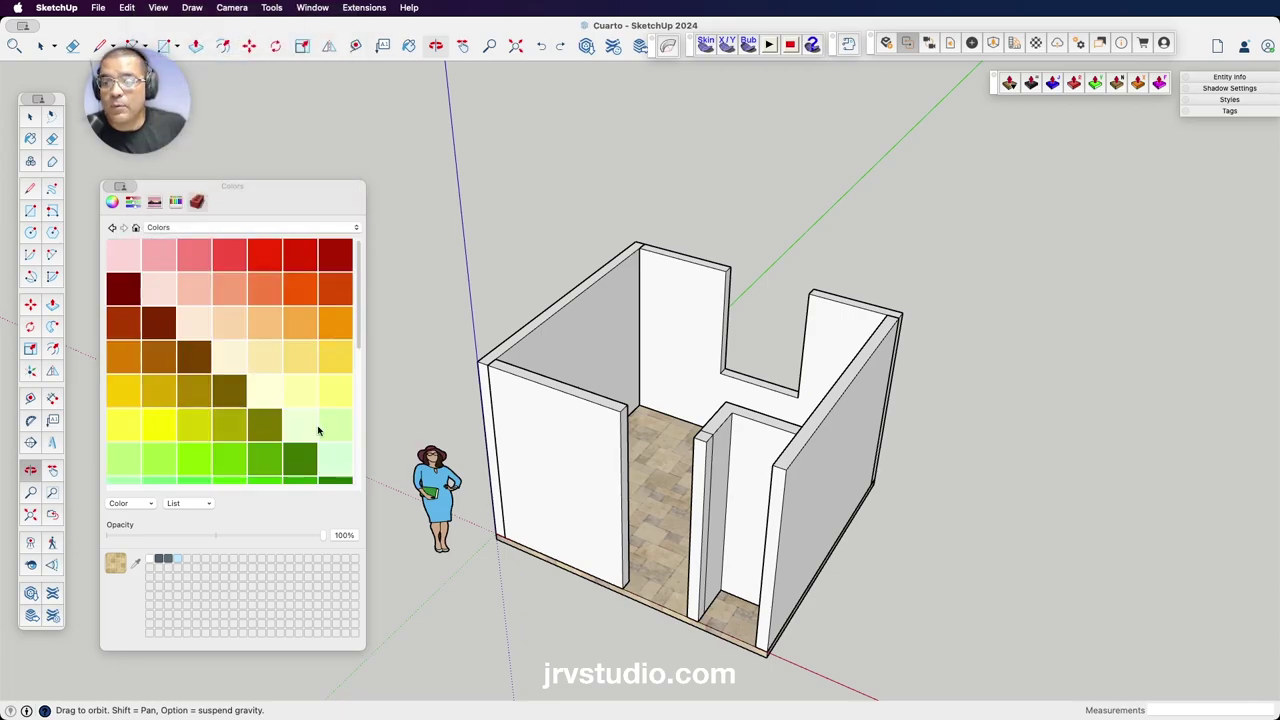
{"action": "scroll", "coordinate": [318, 431], "scroll_direction": "down", "scroll_amount": 5}
{"action": "scroll", "coordinate": [310, 410], "scroll_direction": "down", "scroll_amount": 5}
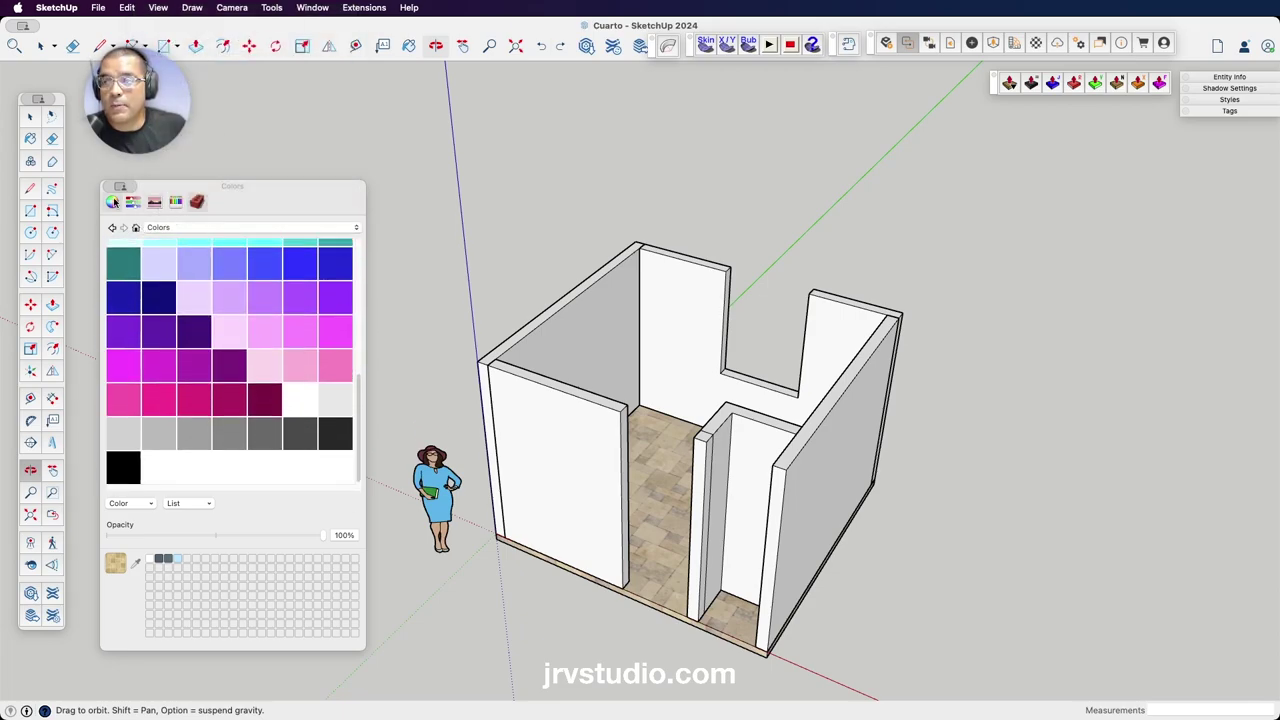
{"action": "left_click", "coordinate": [112, 202]}
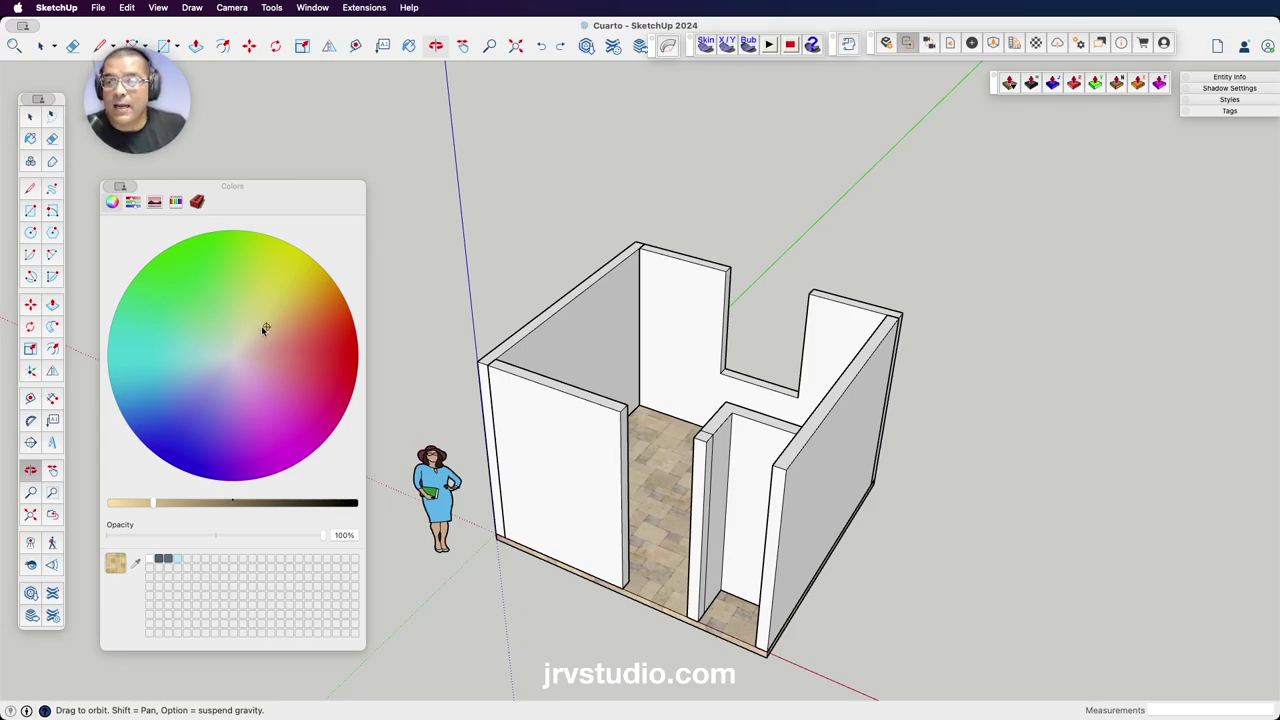
Pick a light teal from the colour wheel and paint one back wall's inner face.
{"action": "mouse_move", "coordinate": [263, 328]}
{"action": "left_mouse_down"}
{"action": "mouse_move", "coordinate": [254, 283]}
{"action": "mouse_move", "coordinate": [163, 331]}
{"action": "mouse_move", "coordinate": [309, 397]}
{"action": "mouse_move", "coordinate": [172, 447]}
{"action": "mouse_move", "coordinate": [283, 331]}
{"action": "mouse_move", "coordinate": [236, 285]}
{"action": "left_mouse_up"}
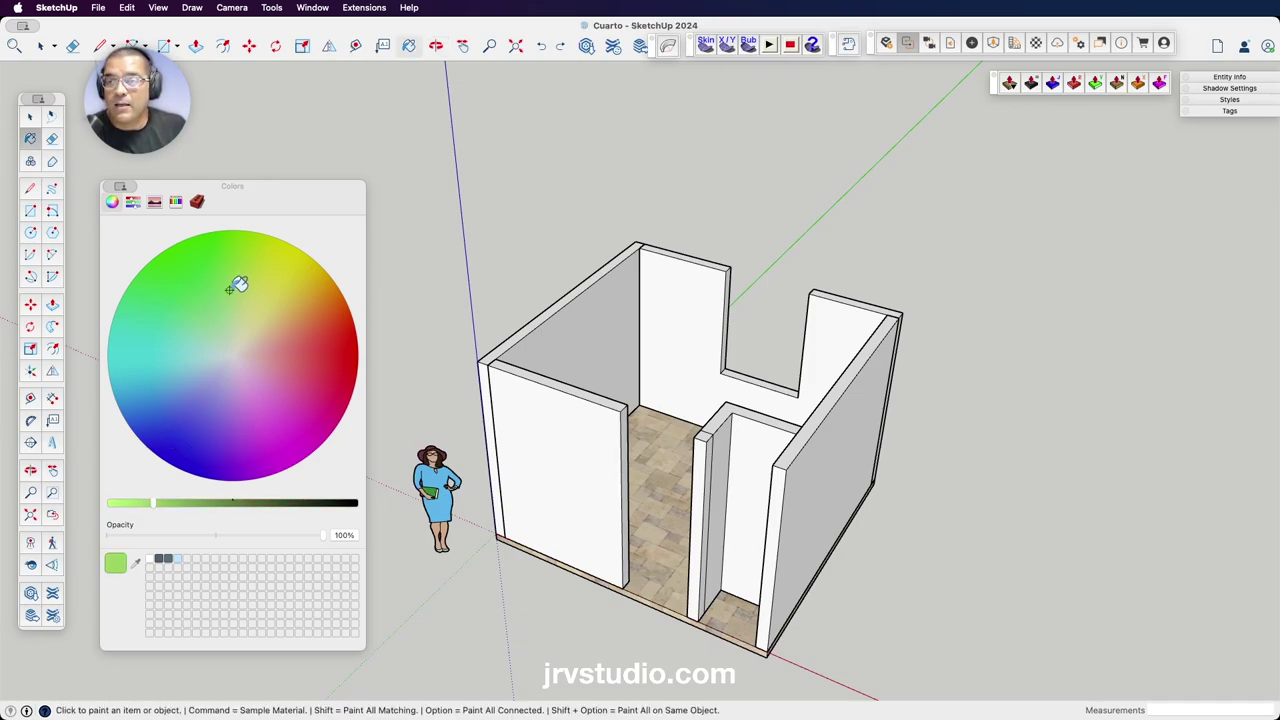
{"action": "mouse_move", "coordinate": [186, 357]}
{"action": "left_mouse_down"}
{"action": "mouse_move", "coordinate": [191, 380]}
{"action": "mouse_move", "coordinate": [160, 363]}
{"action": "mouse_move", "coordinate": [210, 352]}
{"action": "left_mouse_up"}
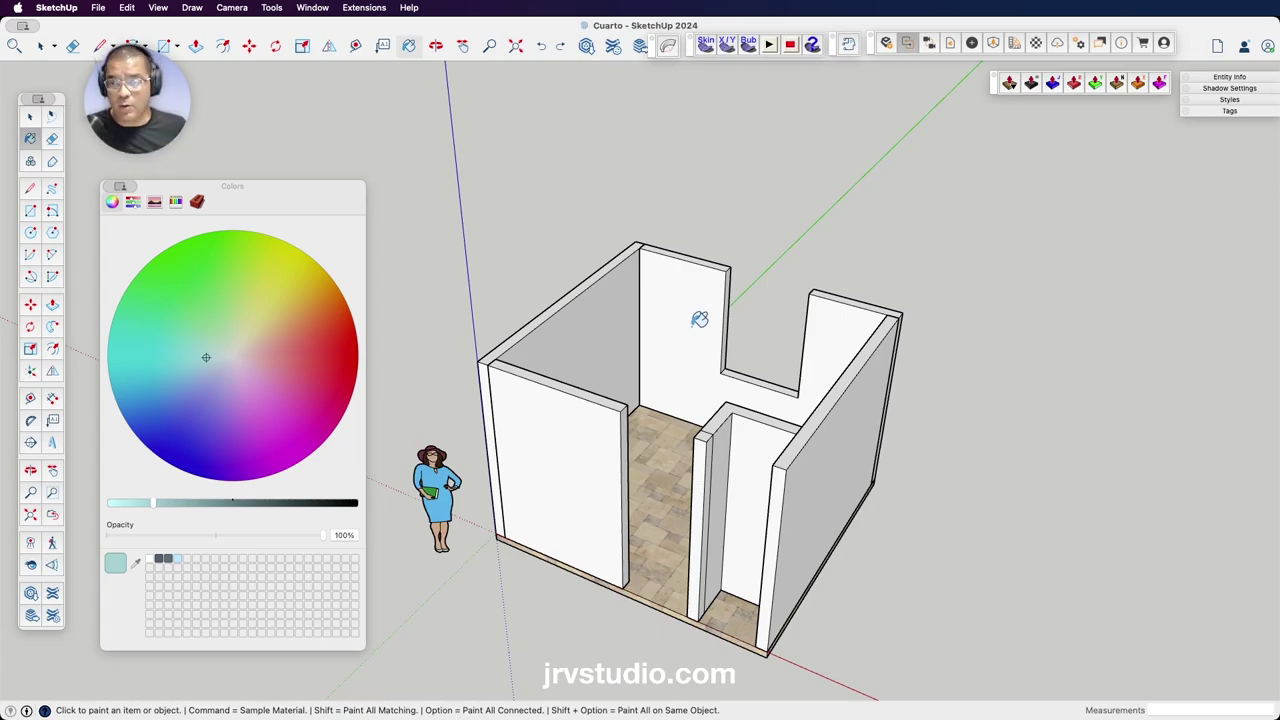
{"action": "key", "text": "space"}
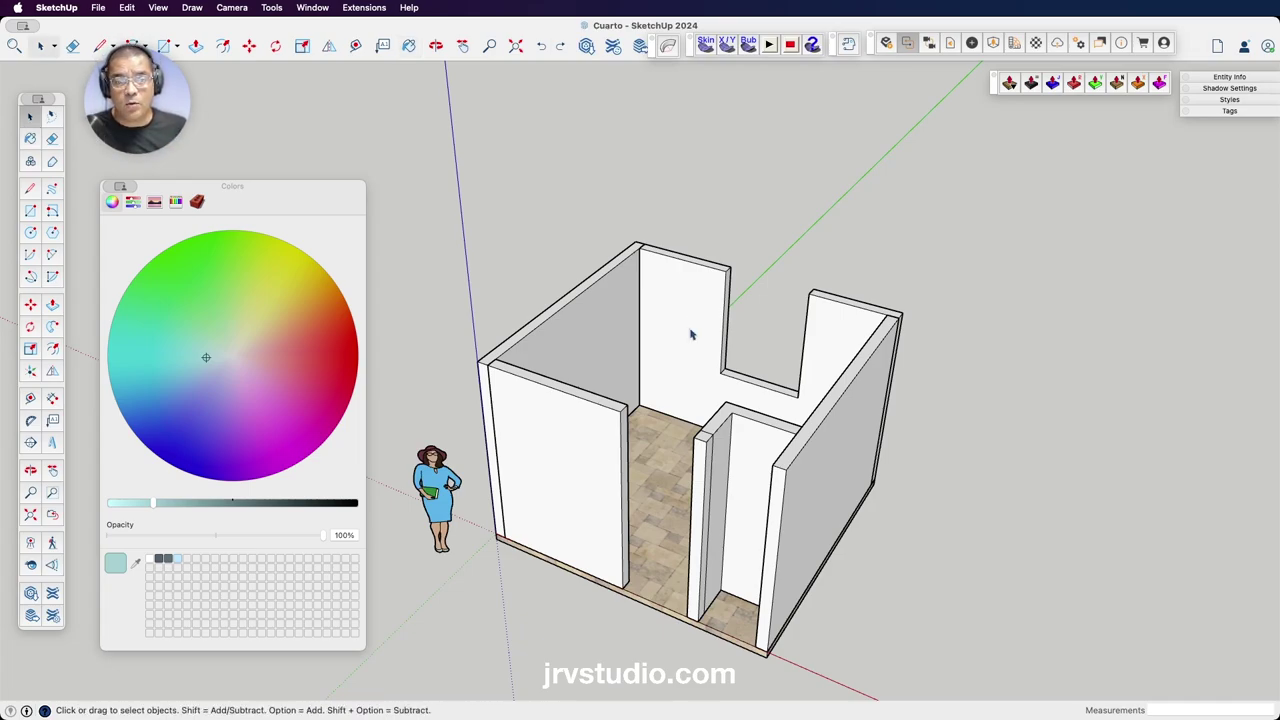
{"action": "double_click", "coordinate": [690, 335]}
{"action": "double_click", "coordinate": [690, 335]}
{"action": "left_click", "coordinate": [696, 332]}
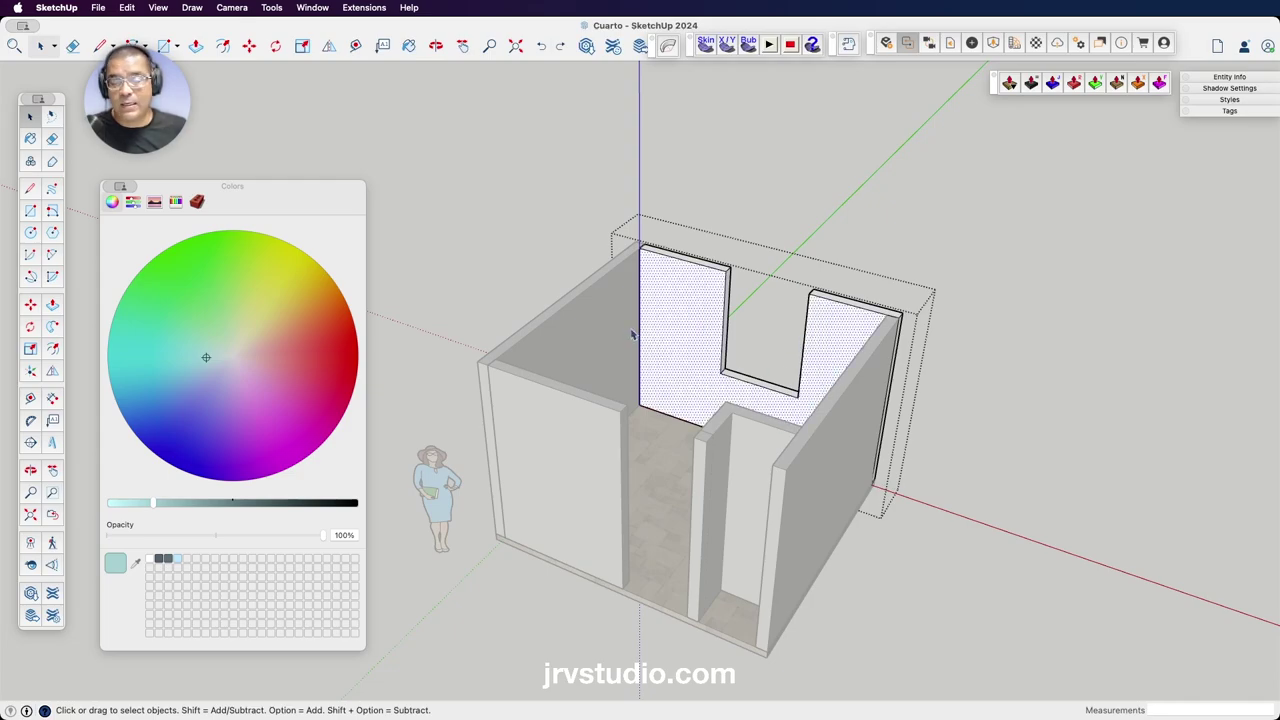
{"action": "left_click", "coordinate": [114, 565]}
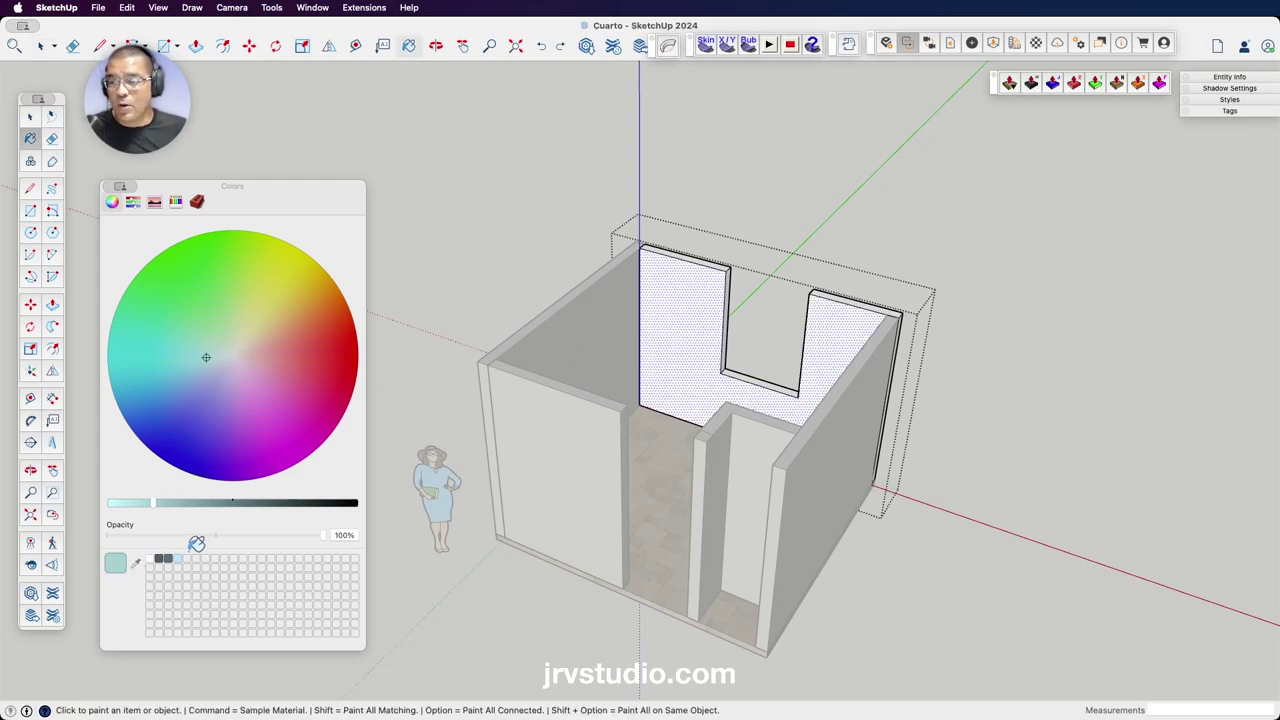
{"action": "left_click", "coordinate": [676, 298]}
{"action": "key", "text": "space"}
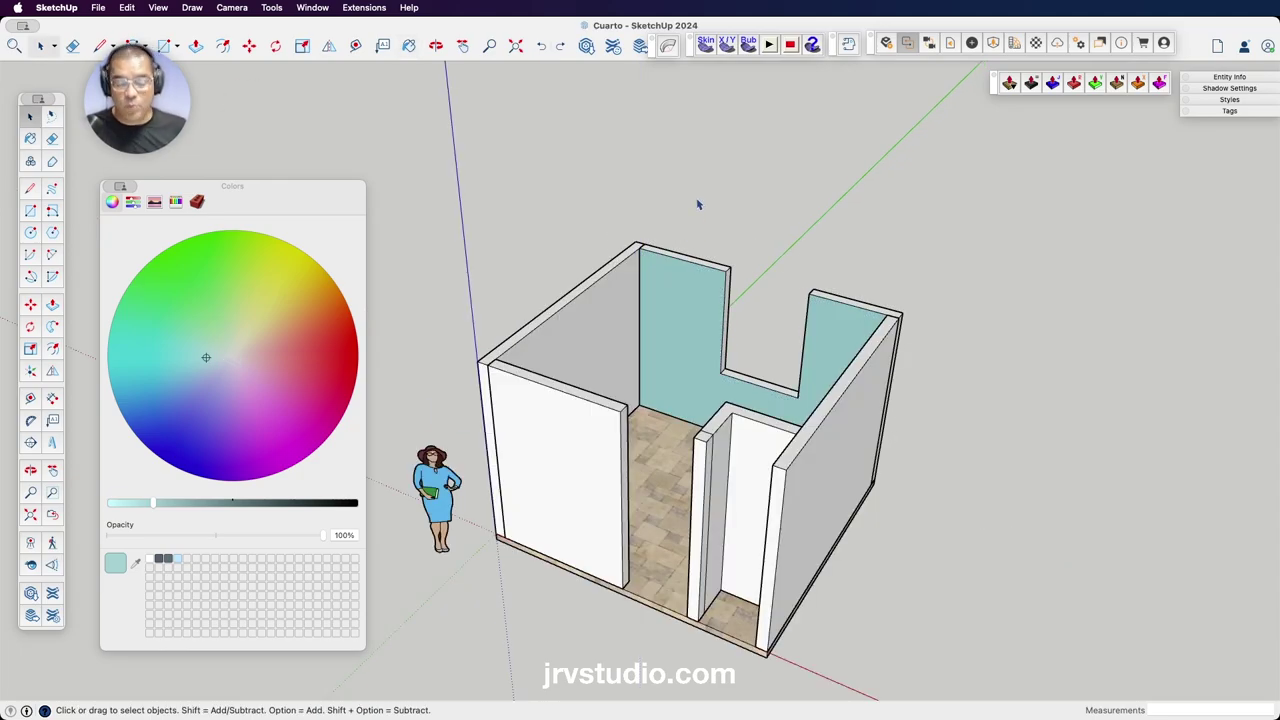
Paint the other back wall's inner face light teal and close the wall group.
{"action": "key", "text": "o"}
{"action": "mouse_move", "coordinate": [731, 206]}
{"action": "left_mouse_down"}
{"action": "mouse_move", "coordinate": [711, 277]}
{"action": "mouse_move", "coordinate": [677, 294]}
{"action": "mouse_move", "coordinate": [634, 358]}
{"action": "left_mouse_up"}
{"action": "key", "text": "space"}
{"action": "left_click", "coordinate": [638, 352]}
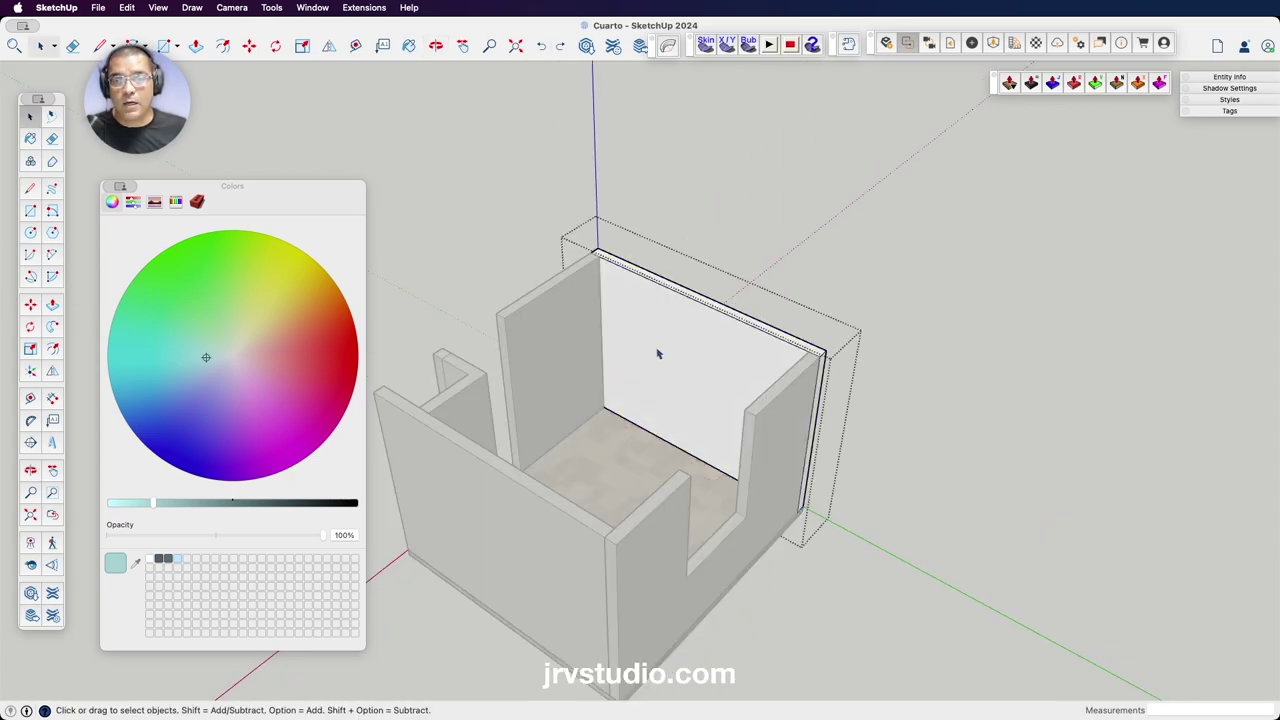
{"action": "left_click", "coordinate": [658, 353]}
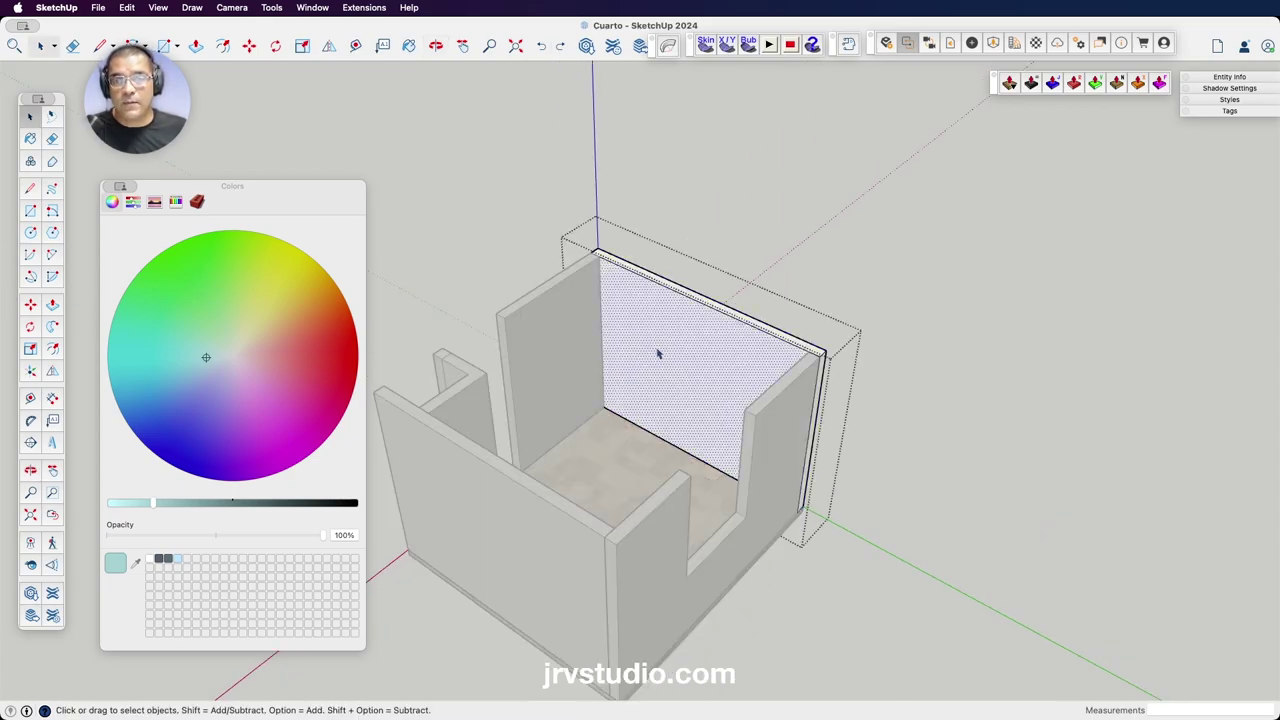
{"action": "left_click", "coordinate": [118, 563]}
{"action": "left_click", "coordinate": [650, 347]}
{"action": "key", "text": "space"}
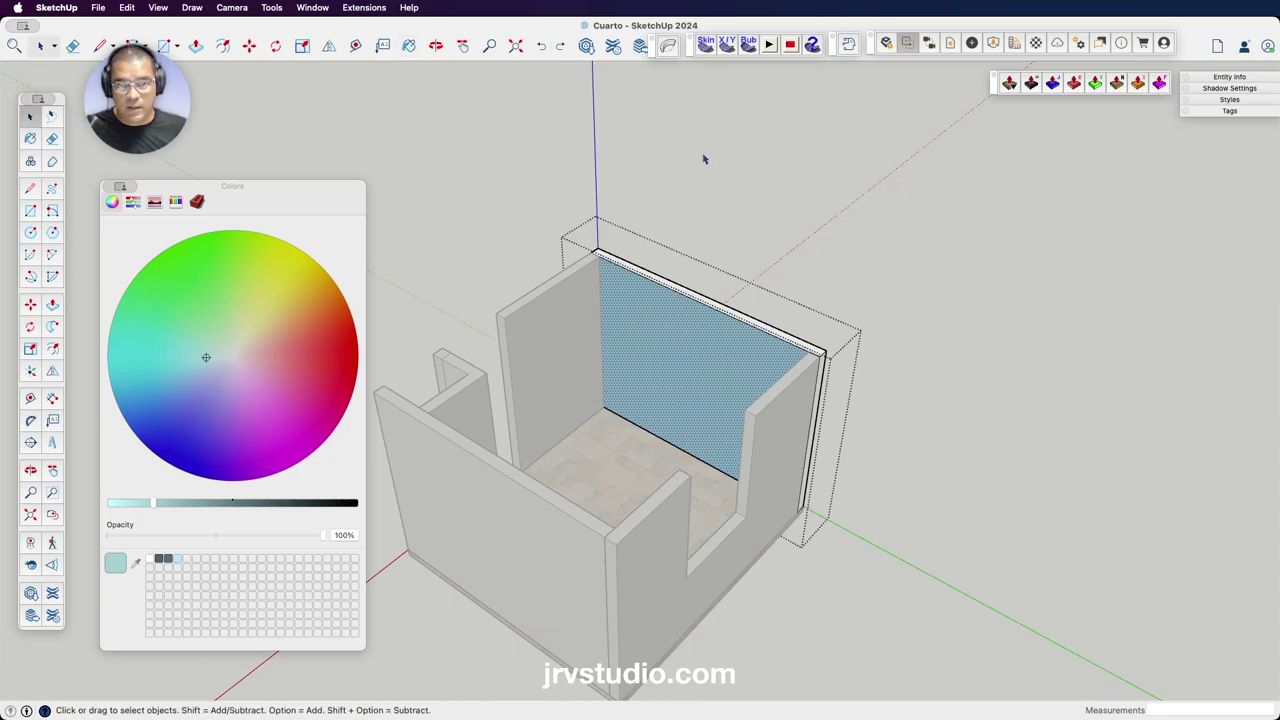
{"action": "left_click", "coordinate": [703, 158]}
Paint the left wall's inner face light teal, then orbit toward the corner pillar.
{"action": "left_click", "coordinate": [559, 328]}
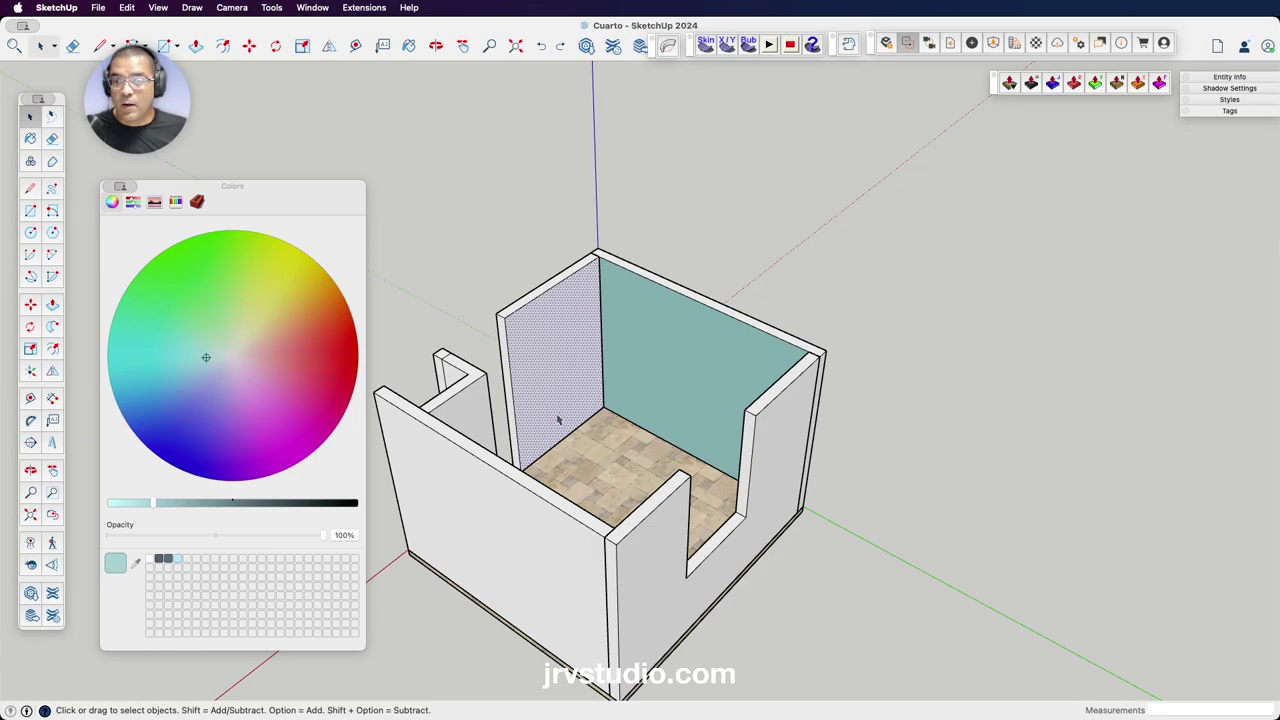
{"action": "key", "text": "b"}
{"action": "left_click", "coordinate": [577, 358]}
{"action": "key", "text": "space"}
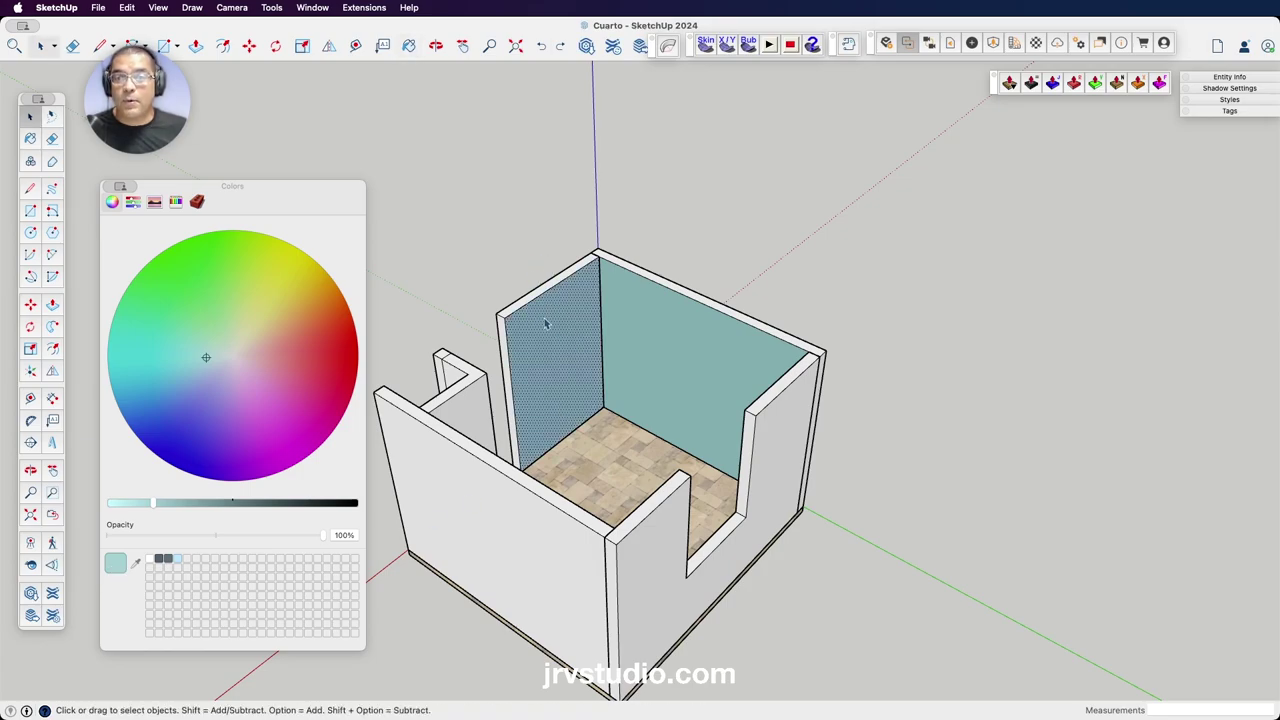
{"action": "double_click", "coordinate": [546, 323]}
{"action": "right_click", "coordinate": [544, 322]}
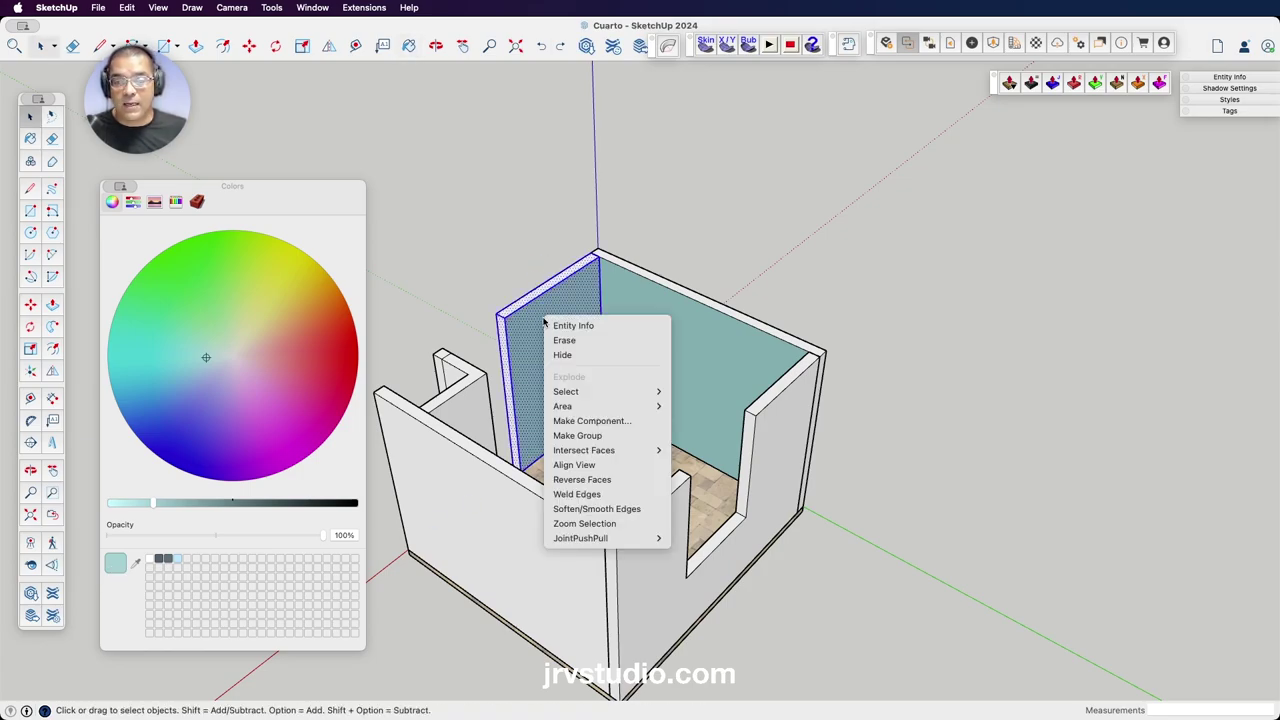
{"action": "left_click", "coordinate": [589, 440]}
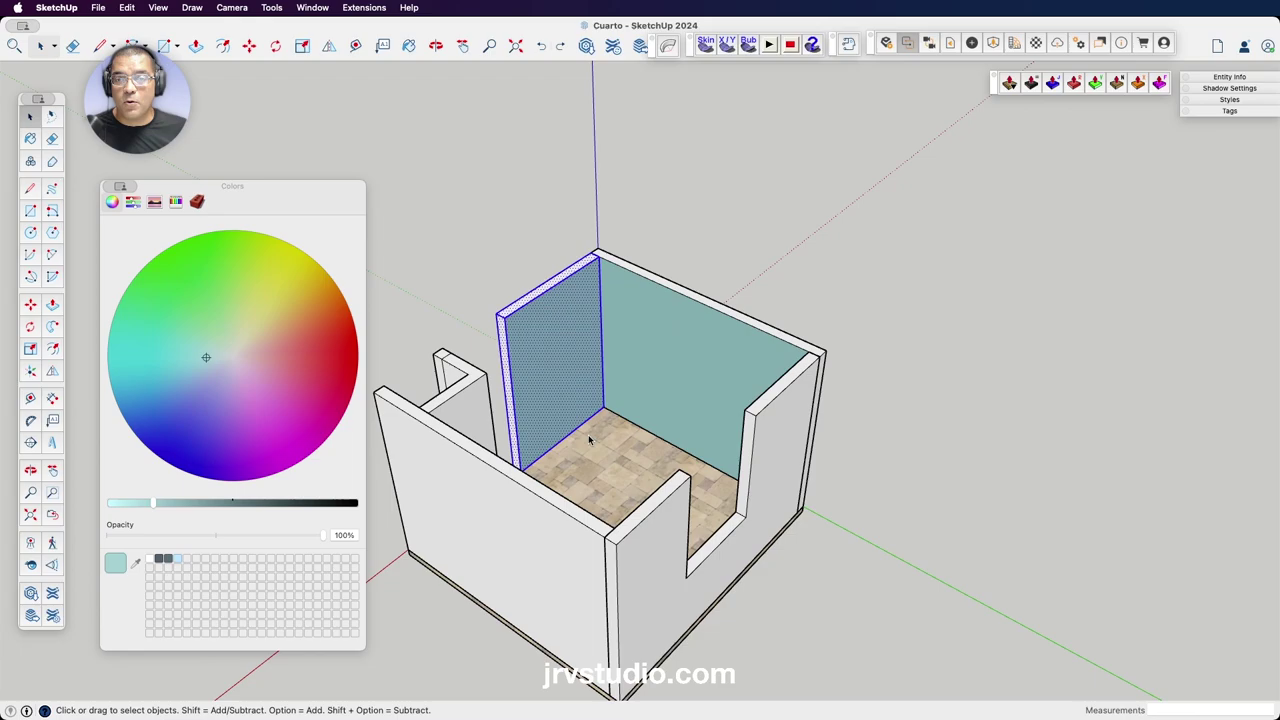
{"action": "left_click", "coordinate": [523, 246]}
{"action": "key", "text": "o"}
{"action": "mouse_move", "coordinate": [580, 294]}
{"action": "left_mouse_down"}
{"action": "mouse_move", "coordinate": [429, 309]}
{"action": "mouse_move", "coordinate": [583, 263]}
{"action": "mouse_move", "coordinate": [729, 340]}
{"action": "mouse_move", "coordinate": [877, 337]}
{"action": "mouse_move", "coordinate": [1014, 309]}
{"action": "mouse_move", "coordinate": [808, 338]}
{"action": "mouse_move", "coordinate": [808, 320]}
{"action": "left_mouse_up"}
Paint the corner pillar's front, right and narrow side faces light teal inside its group.
{"action": "scroll", "coordinate": [730, 328], "scroll_direction": "up", "scroll_amount": 5}
{"action": "key", "text": "space"}
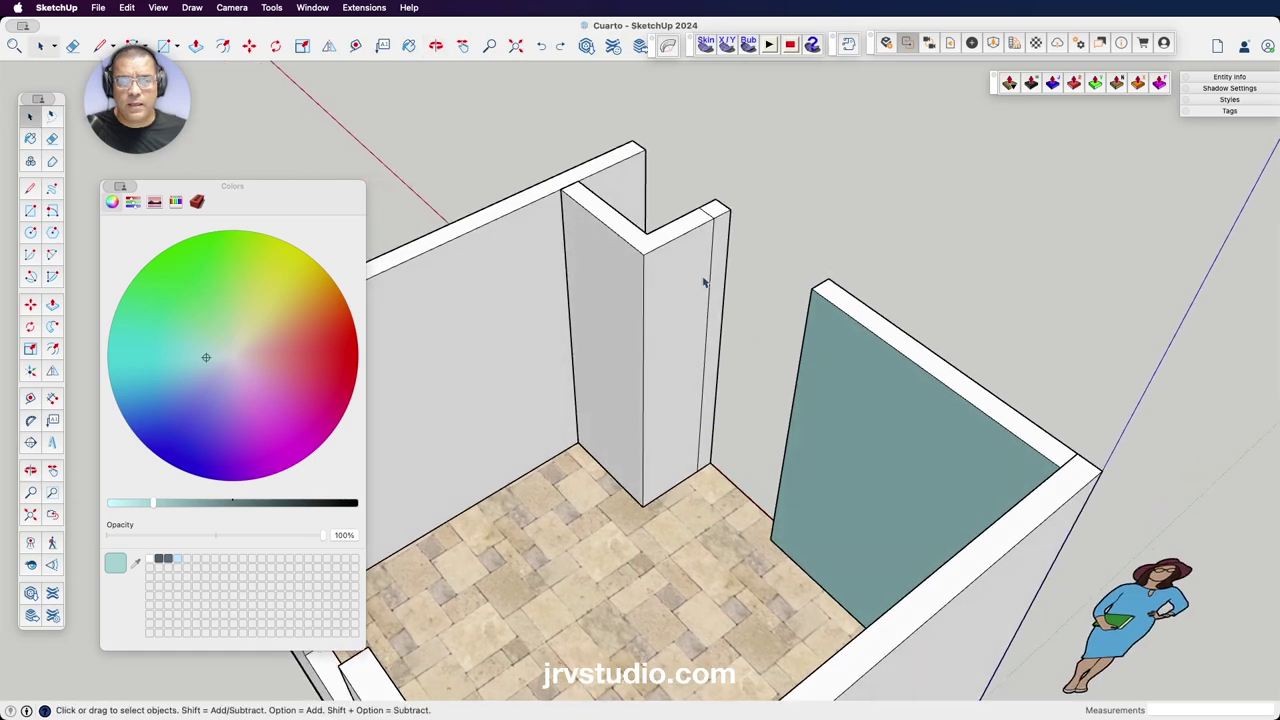
{"action": "left_click", "coordinate": [703, 283]}
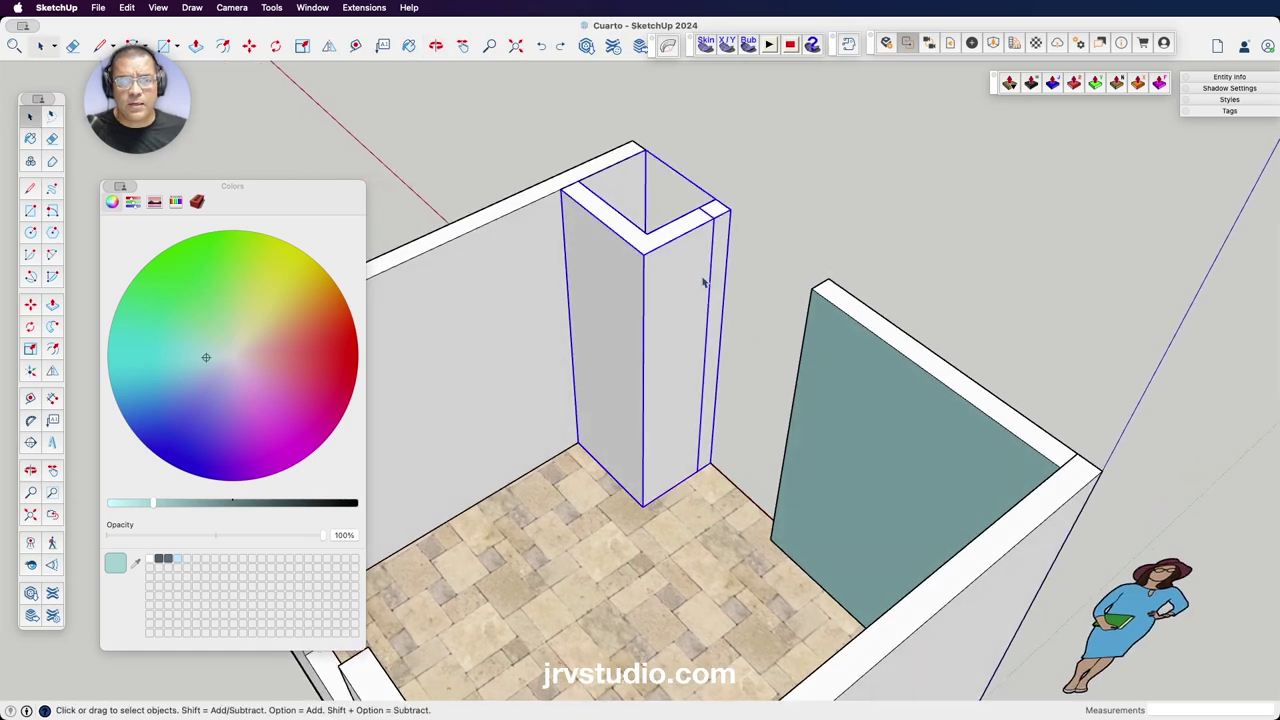
{"action": "double_click", "coordinate": [609, 299]}
{"action": "left_click", "coordinate": [609, 299]}
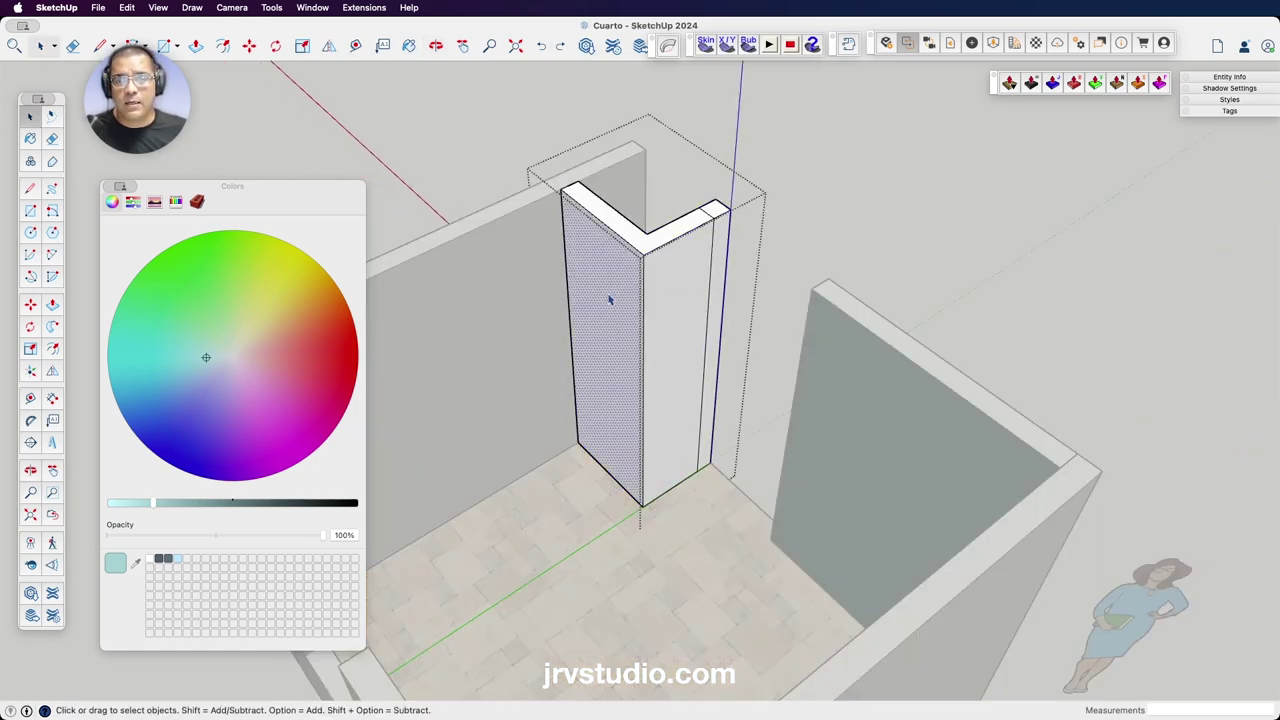
{"action": "left_click", "coordinate": [666, 303], "text": "shift"}
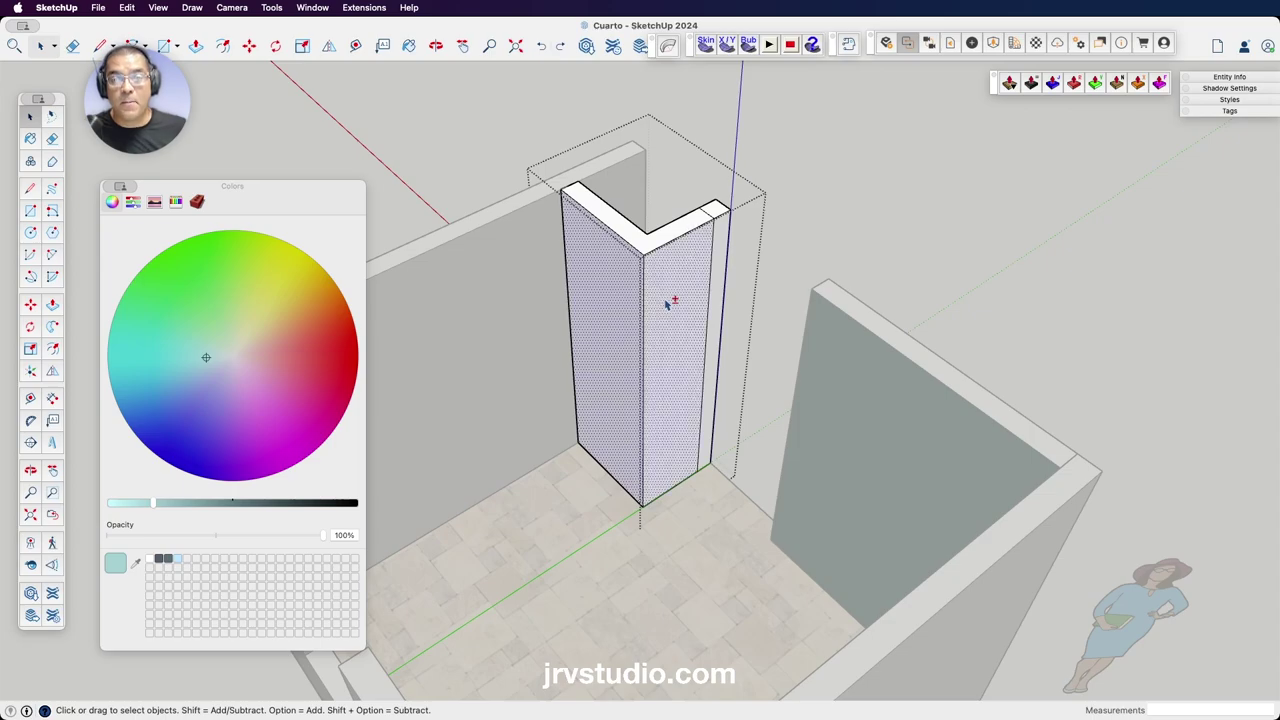
{"action": "left_click", "coordinate": [722, 245], "text": "shift"}
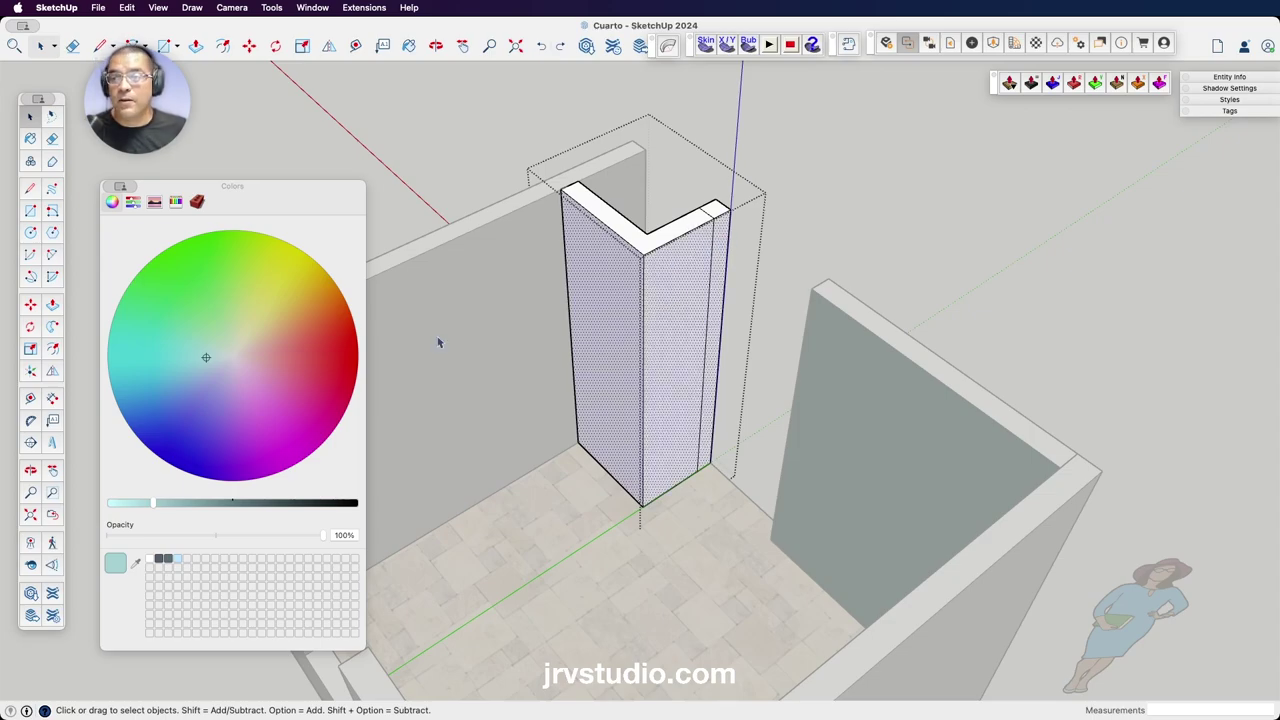
{"action": "key", "text": "b"}
{"action": "left_click", "coordinate": [697, 295]}
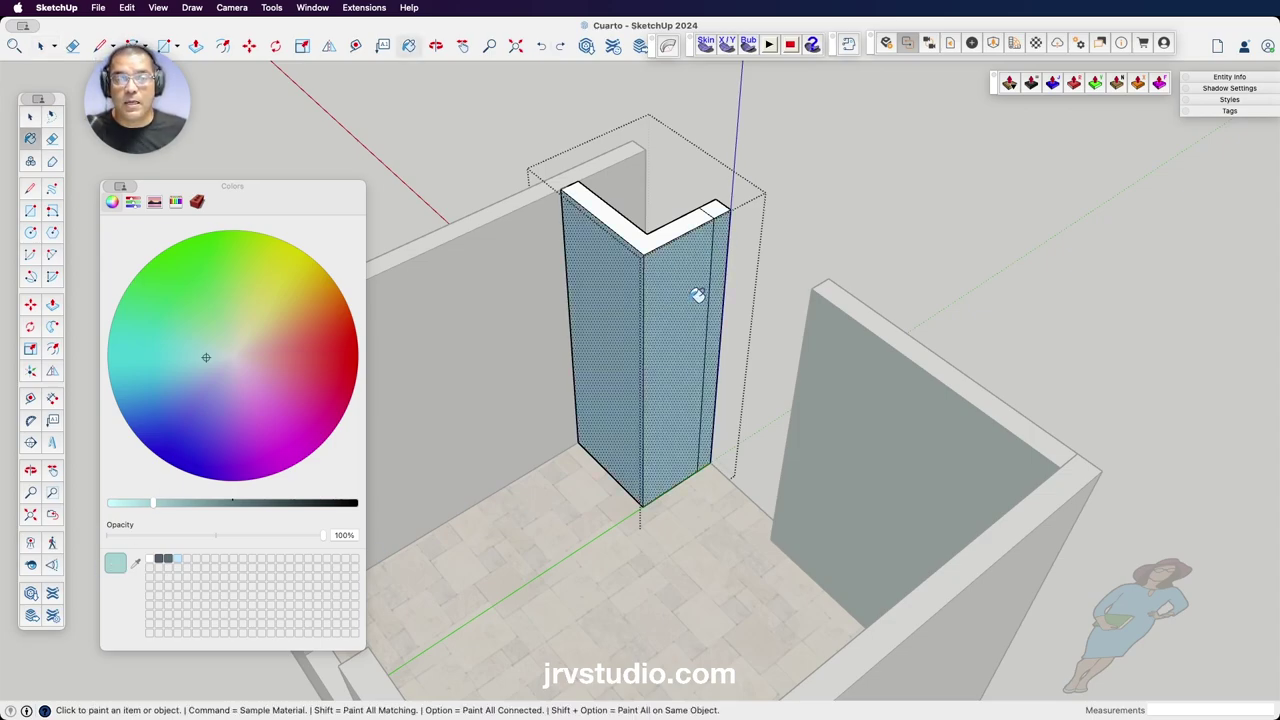
Paint the inner face of the wall behind the pillar light teal.
{"action": "key", "text": "space"}
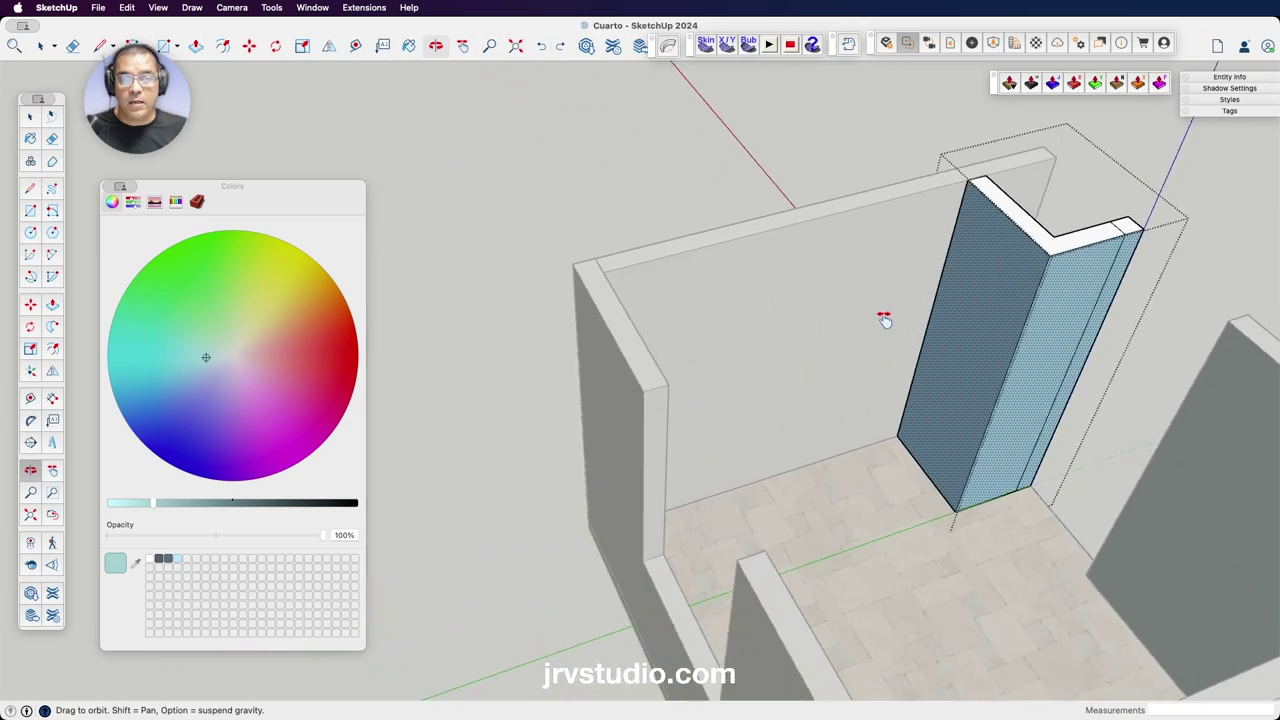
{"action": "middle_click_drag", "start_coordinate": [697, 295], "coordinate": [686, 294]}
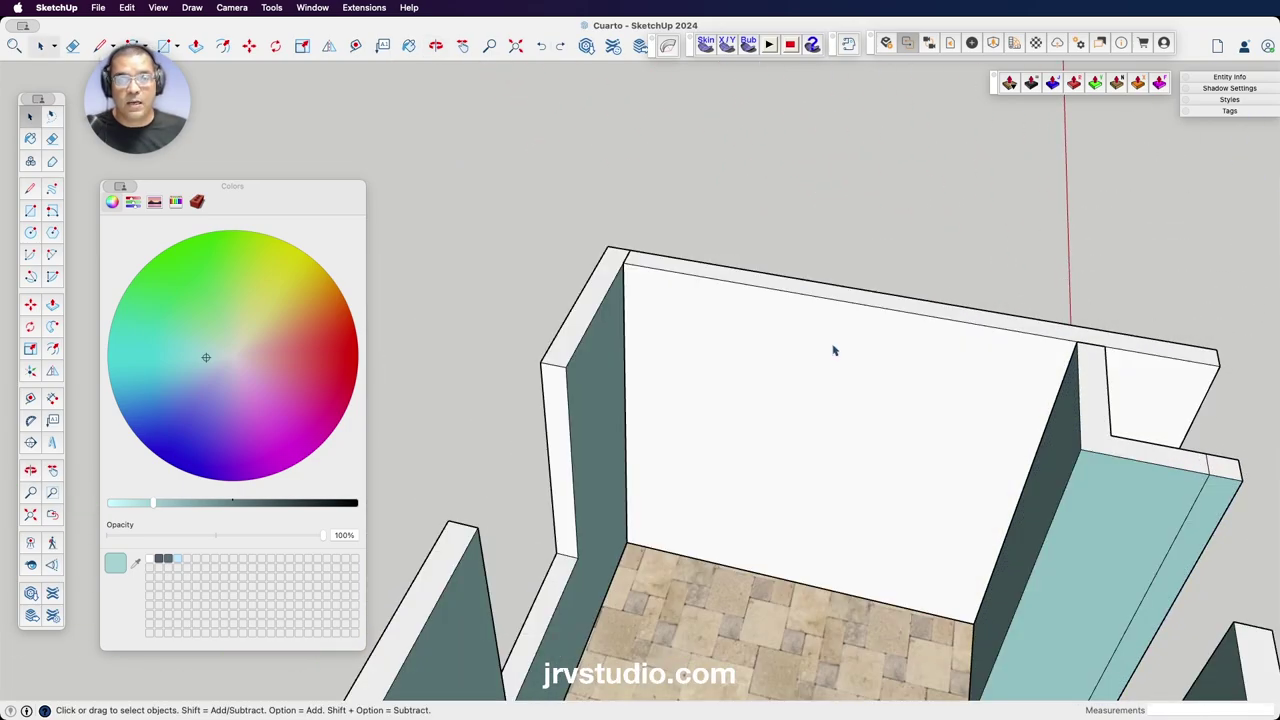
{"action": "left_click", "coordinate": [778, 348]}
{"action": "double_click", "coordinate": [778, 348]}
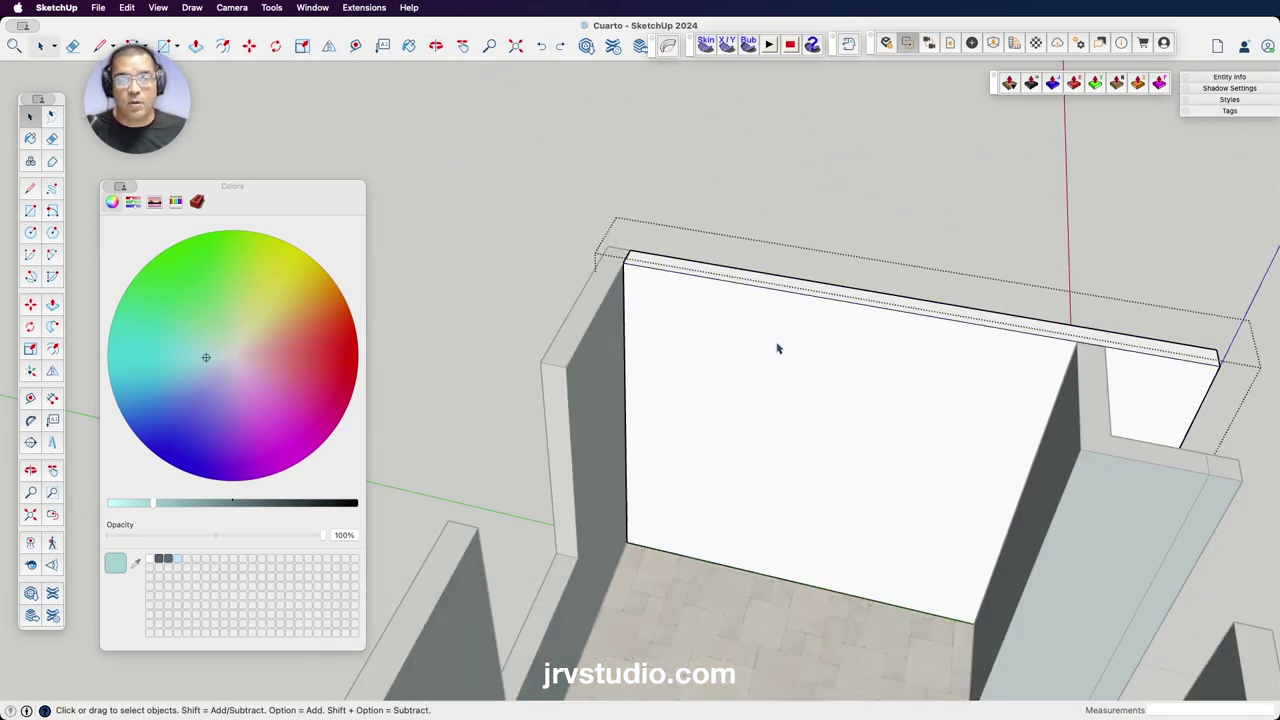
{"action": "left_click", "coordinate": [778, 348]}
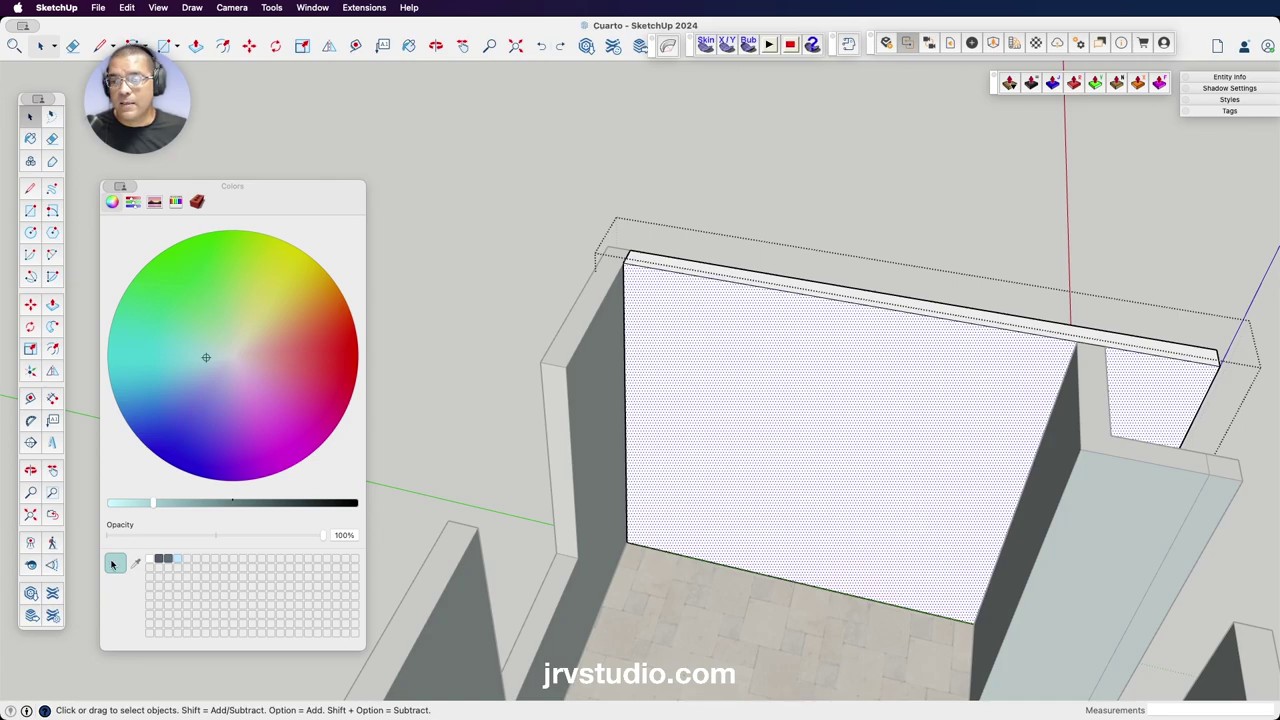
{"action": "key", "text": "b"}
{"action": "left_click", "coordinate": [853, 373]}
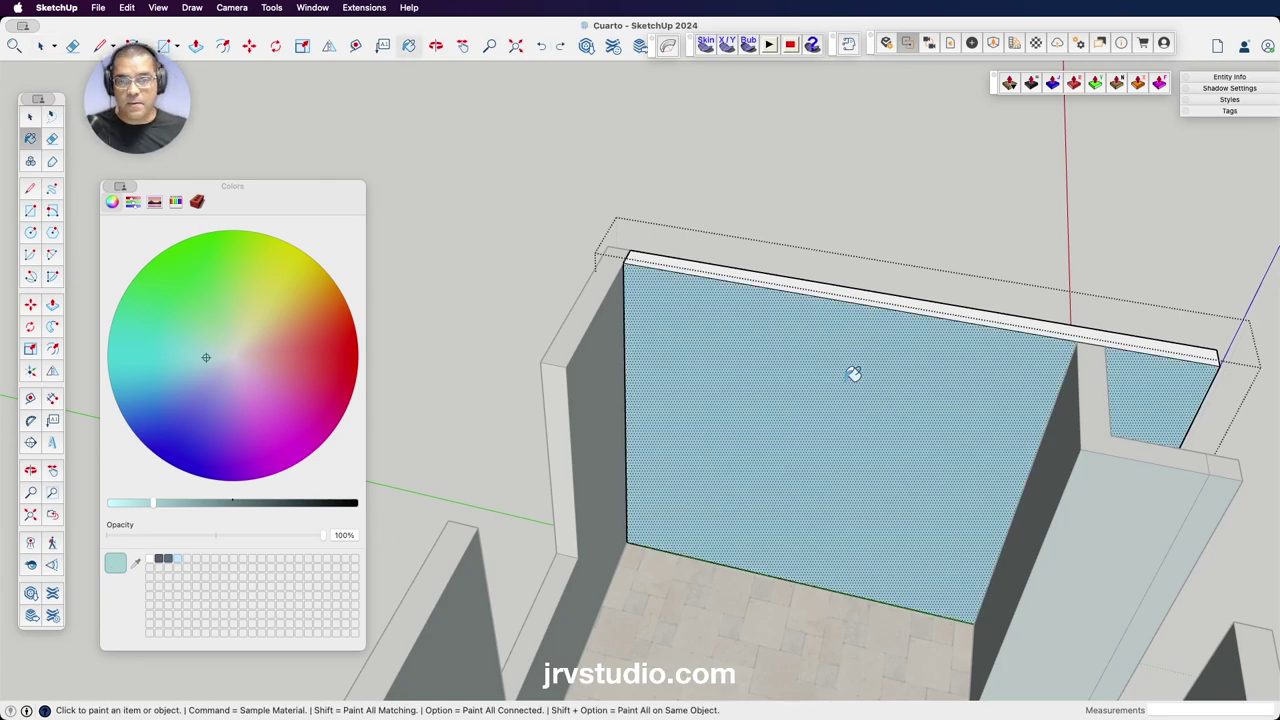
{"action": "key", "text": "space"}
{"action": "left_click", "coordinate": [777, 157]}
{"action": "key", "text": "o"}
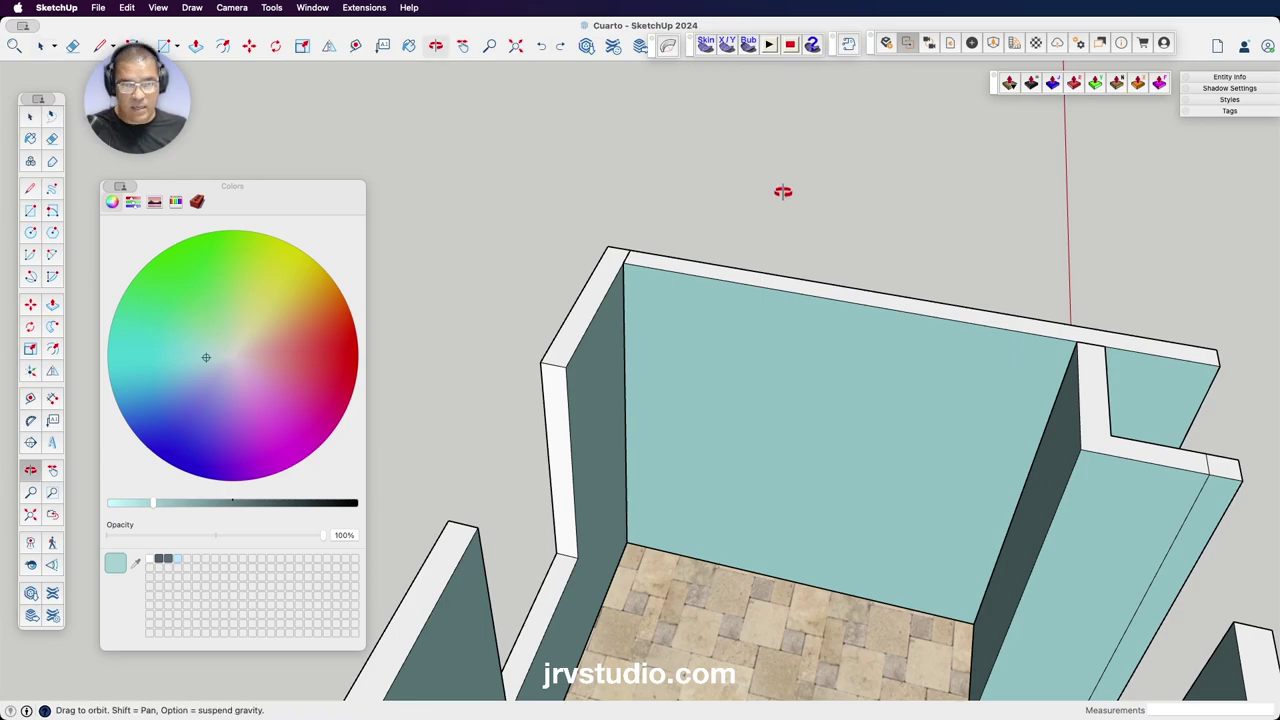
{"action": "scroll", "coordinate": [783, 195], "scroll_direction": "down", "scroll_amount": 5}
Orbit and zoom around the room to review the teal walls and tiled floor.
{"action": "mouse_move", "coordinate": [783, 198]}
{"action": "left_mouse_down"}
{"action": "mouse_move", "coordinate": [586, 483]}
{"action": "mouse_move", "coordinate": [349, 423]}
{"action": "mouse_move", "coordinate": [771, 474]}
{"action": "mouse_move", "coordinate": [814, 494]}
{"action": "mouse_move", "coordinate": [730, 460]}
{"action": "mouse_move", "coordinate": [777, 408]}
{"action": "mouse_move", "coordinate": [757, 337]}
{"action": "left_mouse_up"}
{"action": "scroll", "coordinate": [746, 337], "scroll_direction": "up", "scroll_amount": 1}
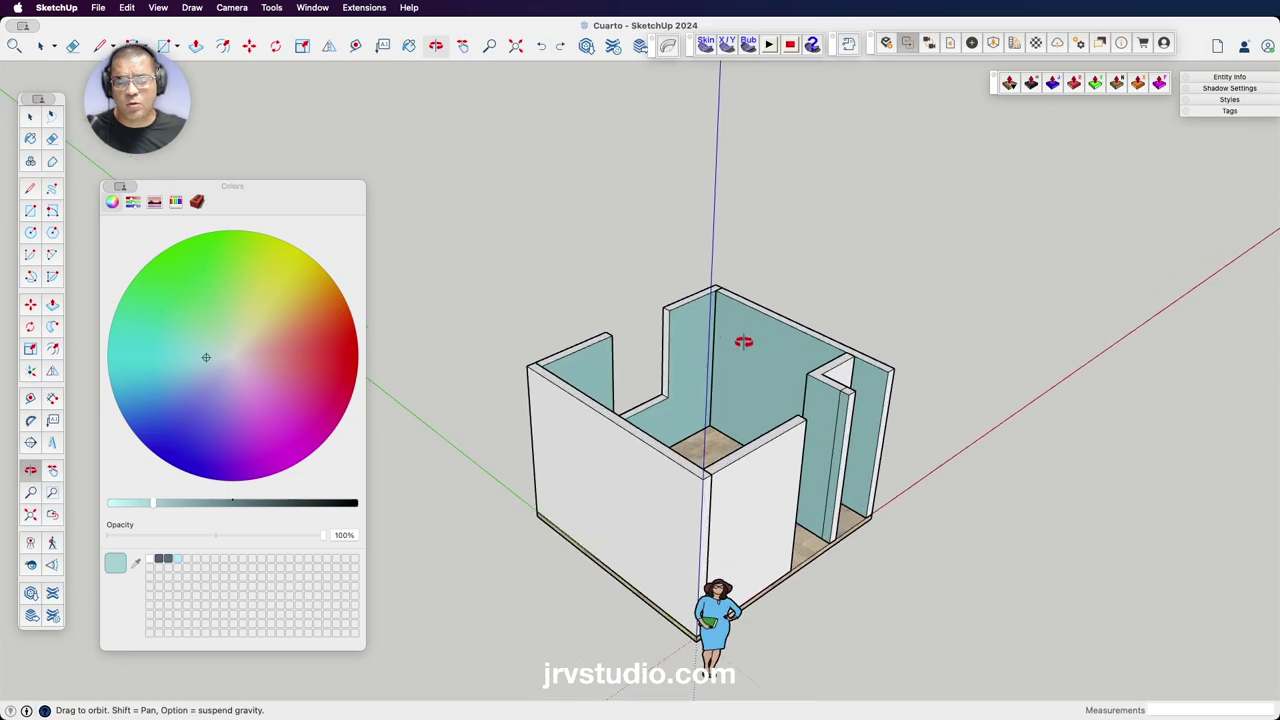
{"action": "scroll", "coordinate": [744, 342], "scroll_direction": "up", "scroll_amount": 5}
{"action": "scroll", "coordinate": [740, 397], "scroll_direction": "up", "scroll_amount": 5}
{"action": "scroll", "coordinate": [740, 400], "scroll_direction": "down", "scroll_amount": 4}
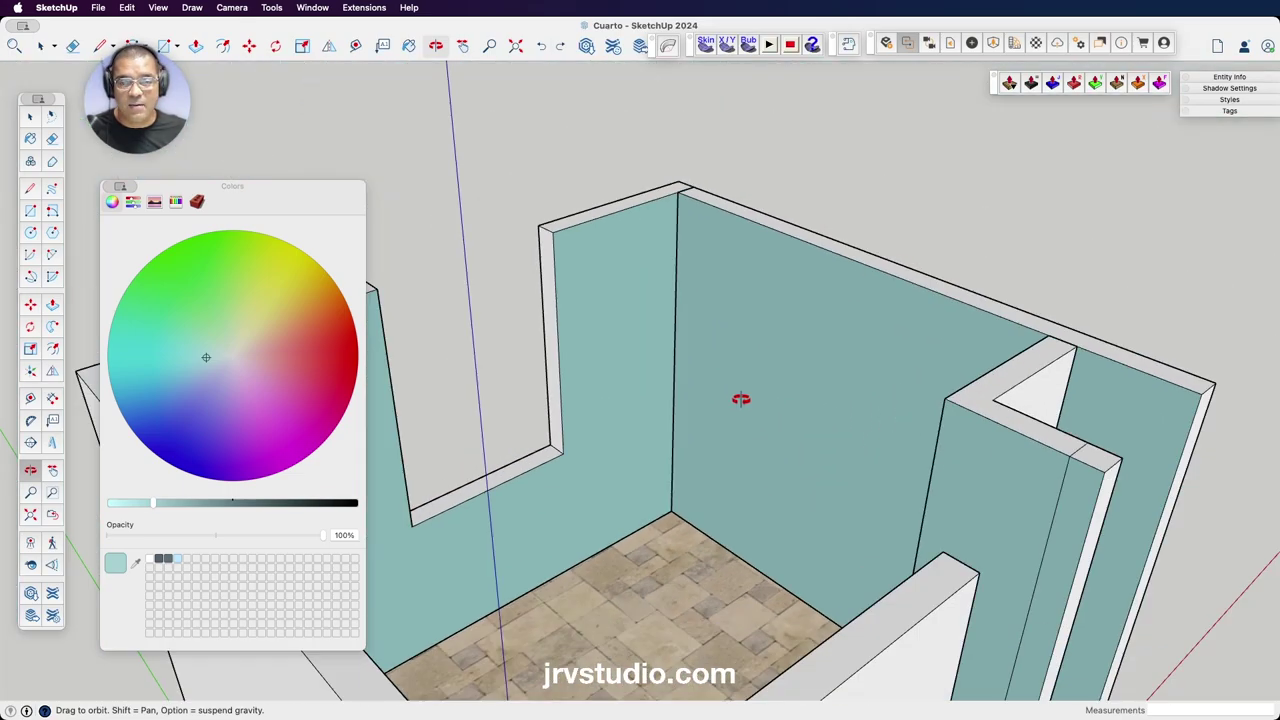
{"action": "scroll", "coordinate": [788, 408], "scroll_direction": "down", "scroll_amount": 1}
{"action": "mouse_move", "coordinate": [788, 408]}
{"action": "left_mouse_down"}
{"action": "mouse_move", "coordinate": [560, 414]}
{"action": "mouse_move", "coordinate": [986, 366]}
{"action": "mouse_move", "coordinate": [831, 397]}
{"action": "mouse_move", "coordinate": [825, 299]}
{"action": "mouse_move", "coordinate": [891, 334]}
{"action": "left_mouse_up"}
{"action": "scroll", "coordinate": [825, 299], "scroll_direction": "down", "scroll_amount": 4}
{"action": "scroll", "coordinate": [797, 320], "scroll_direction": "up", "scroll_amount": 2}
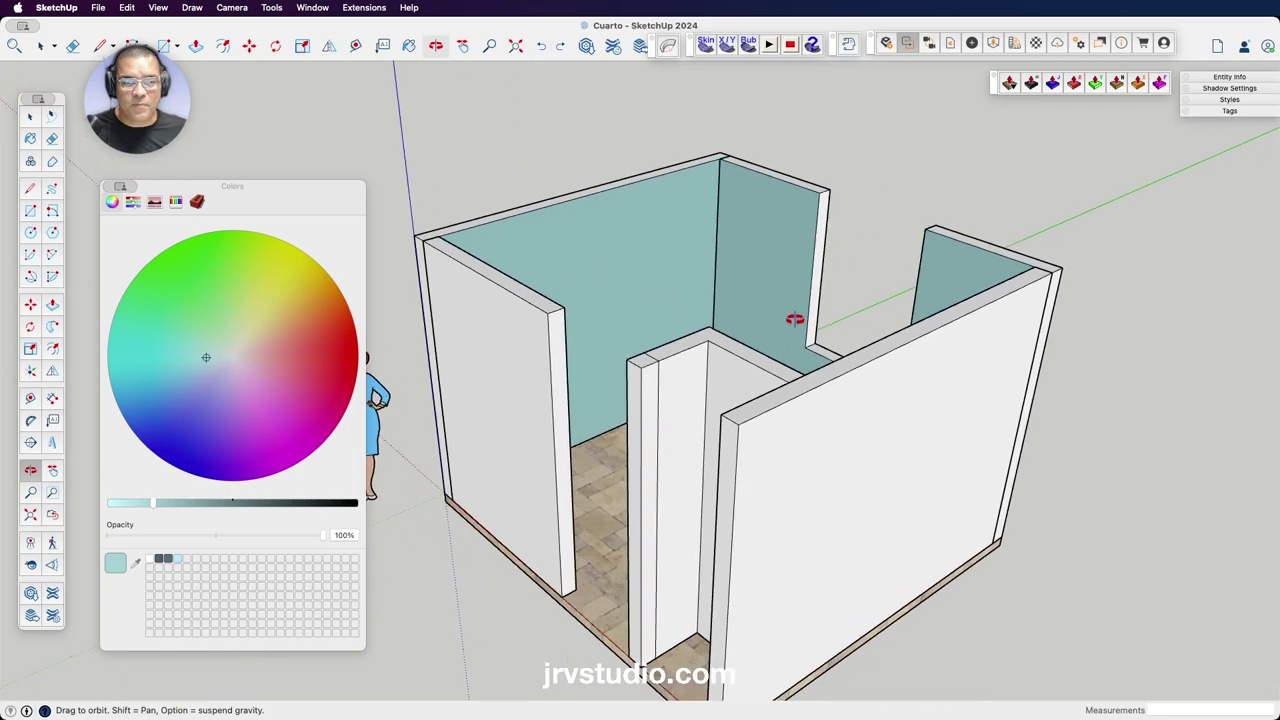
{"action": "mouse_move", "coordinate": [808, 343]}
{"action": "left_mouse_down"}
{"action": "mouse_move", "coordinate": [497, 334]}
{"action": "mouse_move", "coordinate": [620, 464]}
{"action": "mouse_move", "coordinate": [569, 429]}
{"action": "mouse_move", "coordinate": [523, 337]}
{"action": "left_mouse_up"}
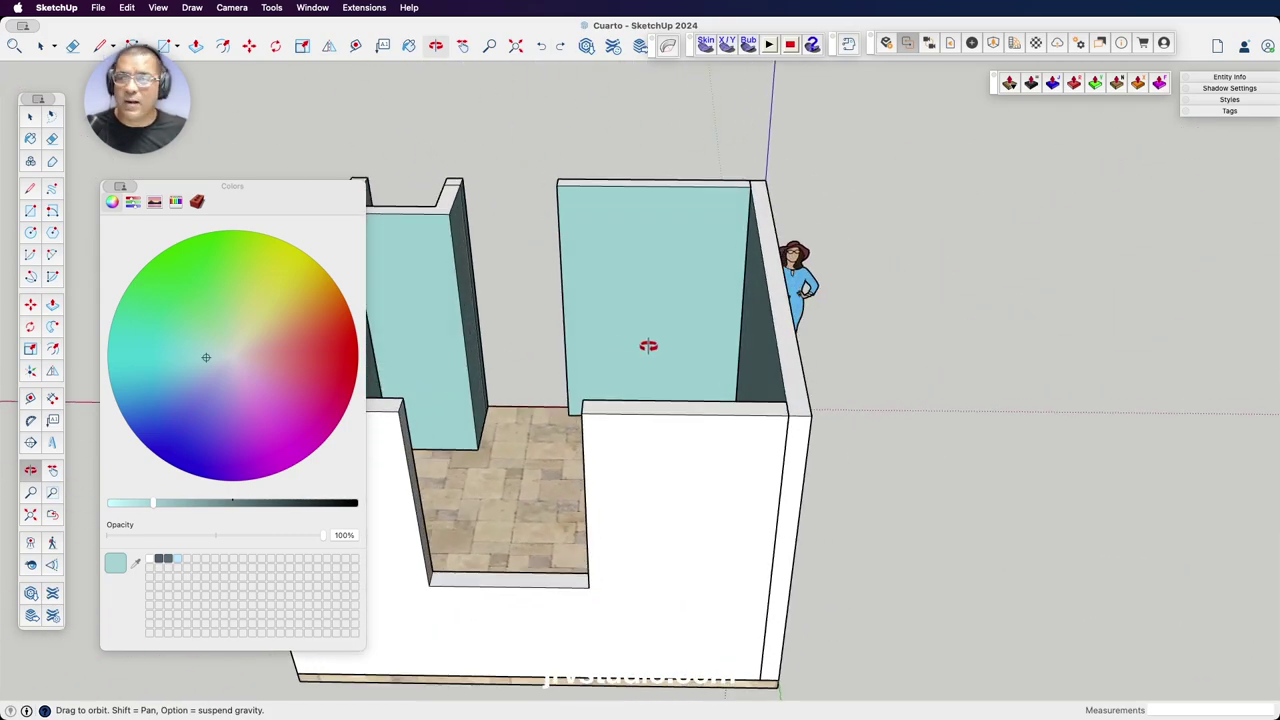
{"action": "mouse_move", "coordinate": [701, 358]}
{"action": "left_mouse_down"}
{"action": "mouse_move", "coordinate": [591, 337]}
{"action": "mouse_move", "coordinate": [634, 337]}
{"action": "mouse_move", "coordinate": [720, 354]}
{"action": "mouse_move", "coordinate": [525, 355]}
{"action": "left_mouse_up"}
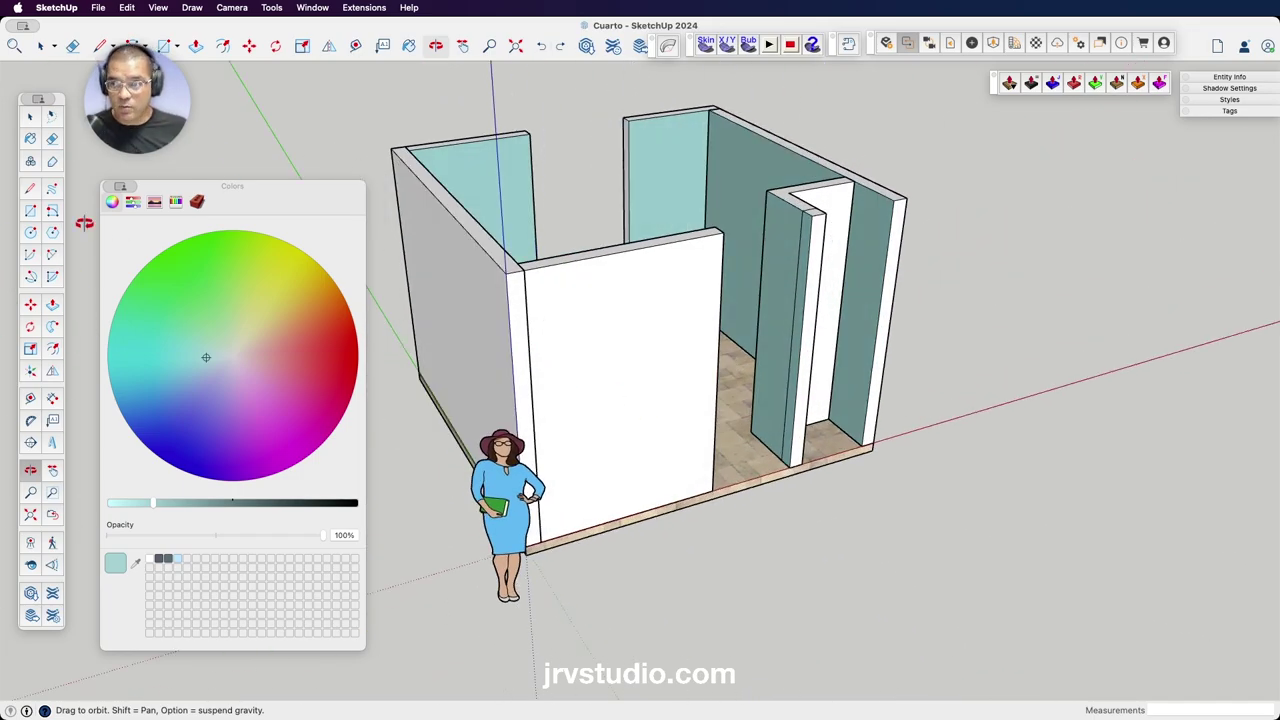
Move the Colors panel to the right and close it.
{"action": "left_click", "coordinate": [30, 117]}
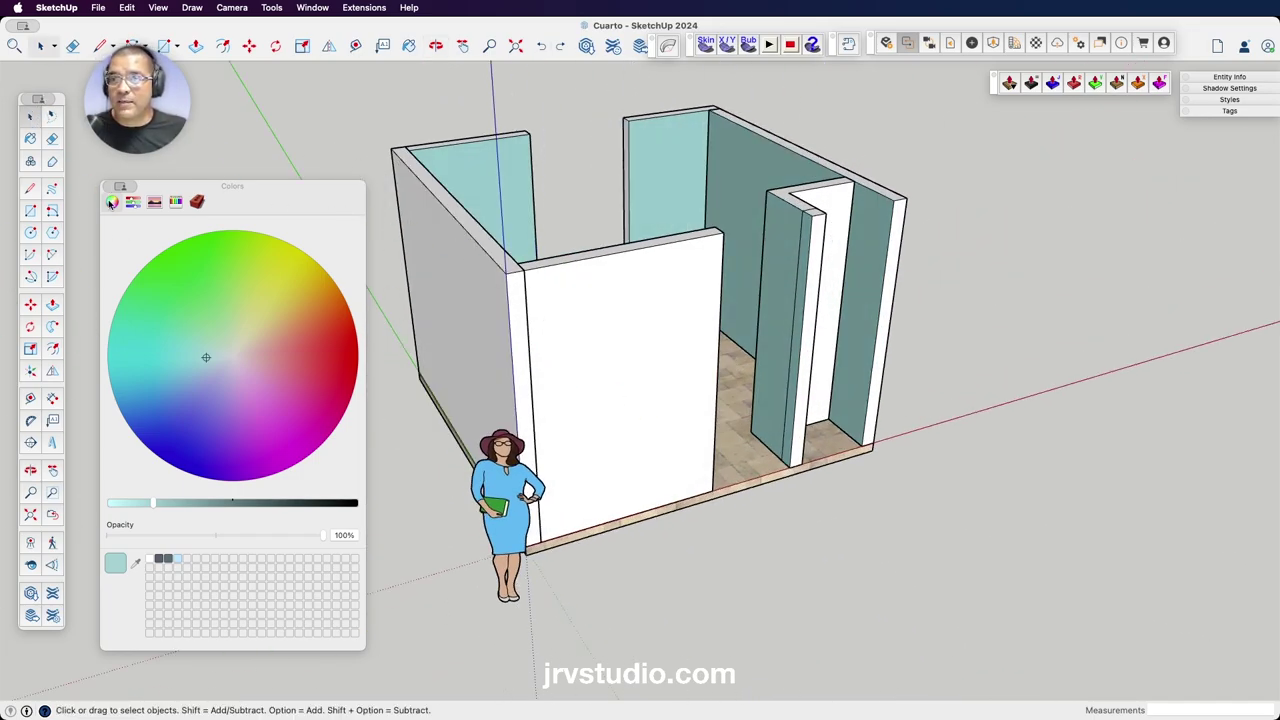
{"action": "mouse_move", "coordinate": [121, 188]}
{"action": "left_mouse_down"}
{"action": "mouse_move", "coordinate": [758, 194]}
{"action": "mouse_move", "coordinate": [948, 175]}
{"action": "left_mouse_up"}
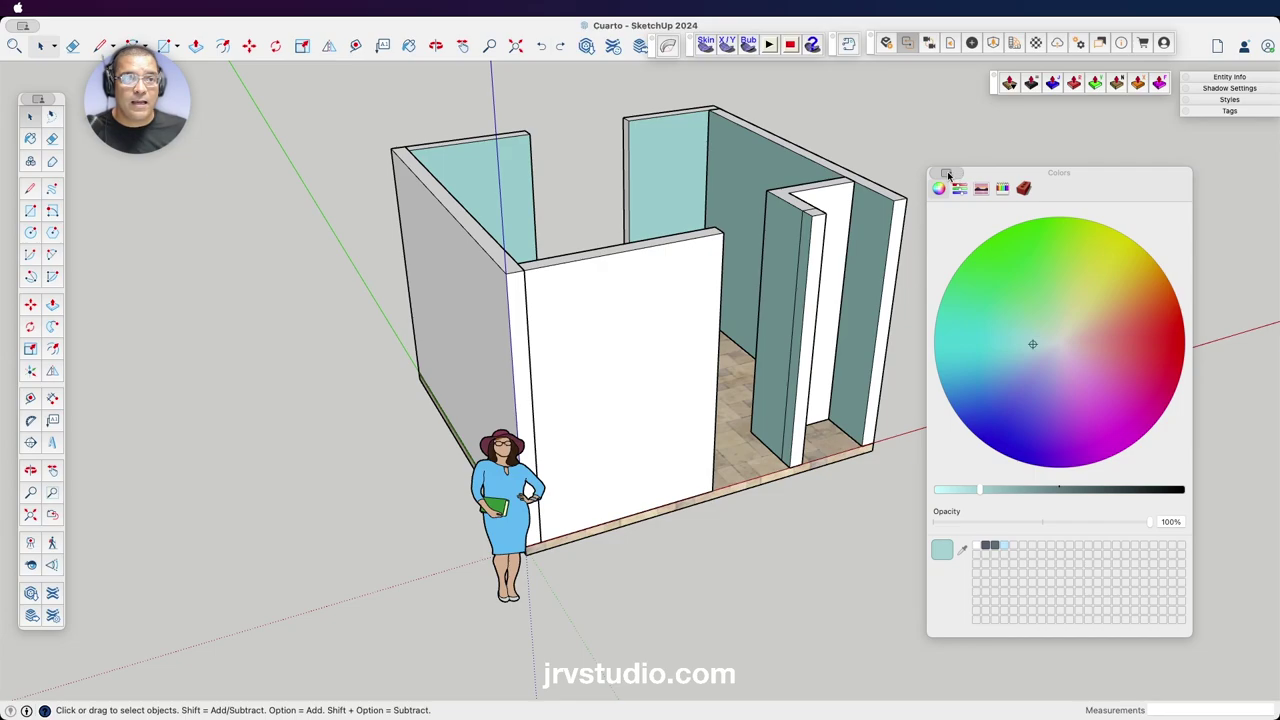
{"action": "key", "text": "super+shift+c"}
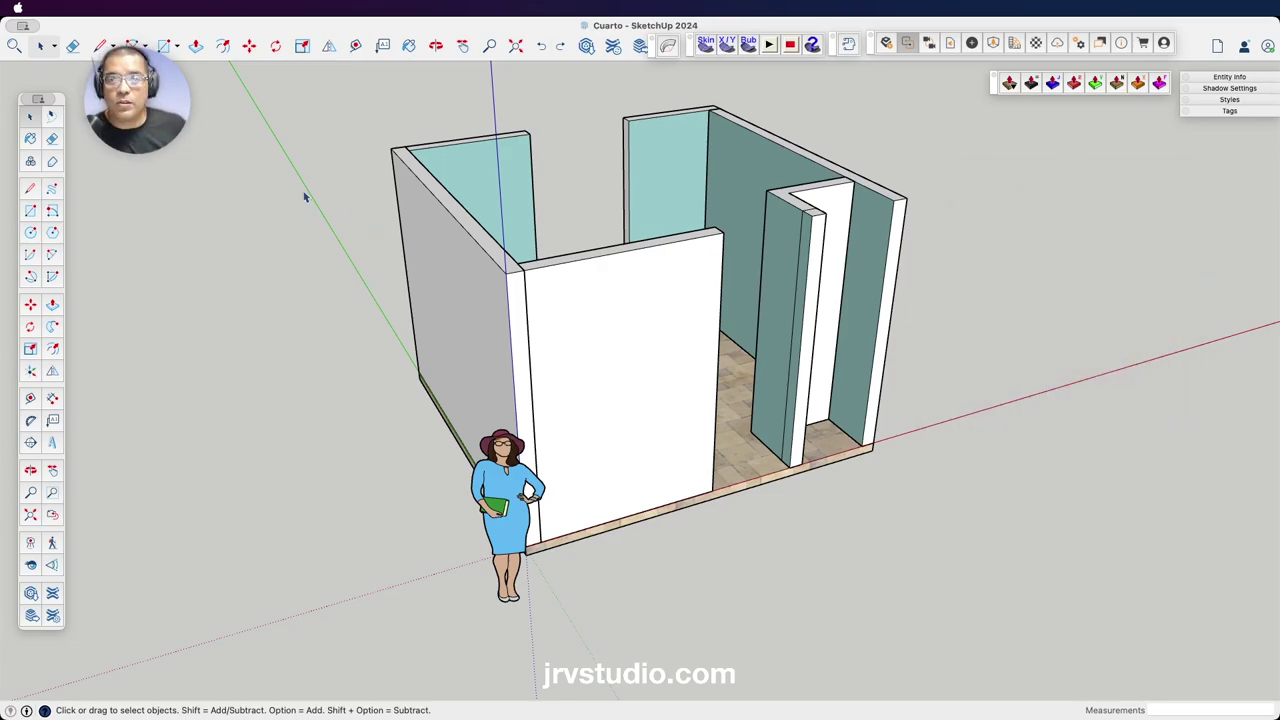
Open 3D Warehouse from the Window menu, resize it, and search for 'Wood Door interior'.
{"action": "left_click", "coordinate": [310, 10]}
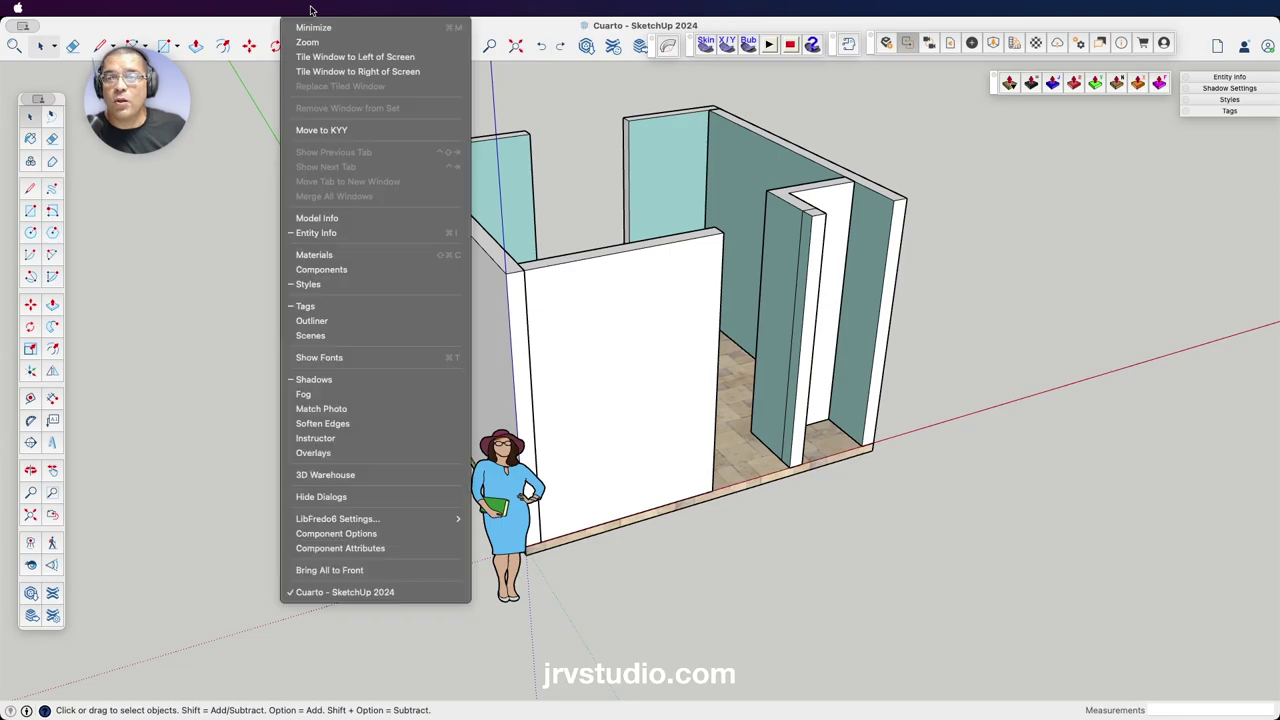
{"action": "left_click", "coordinate": [303, 476]}
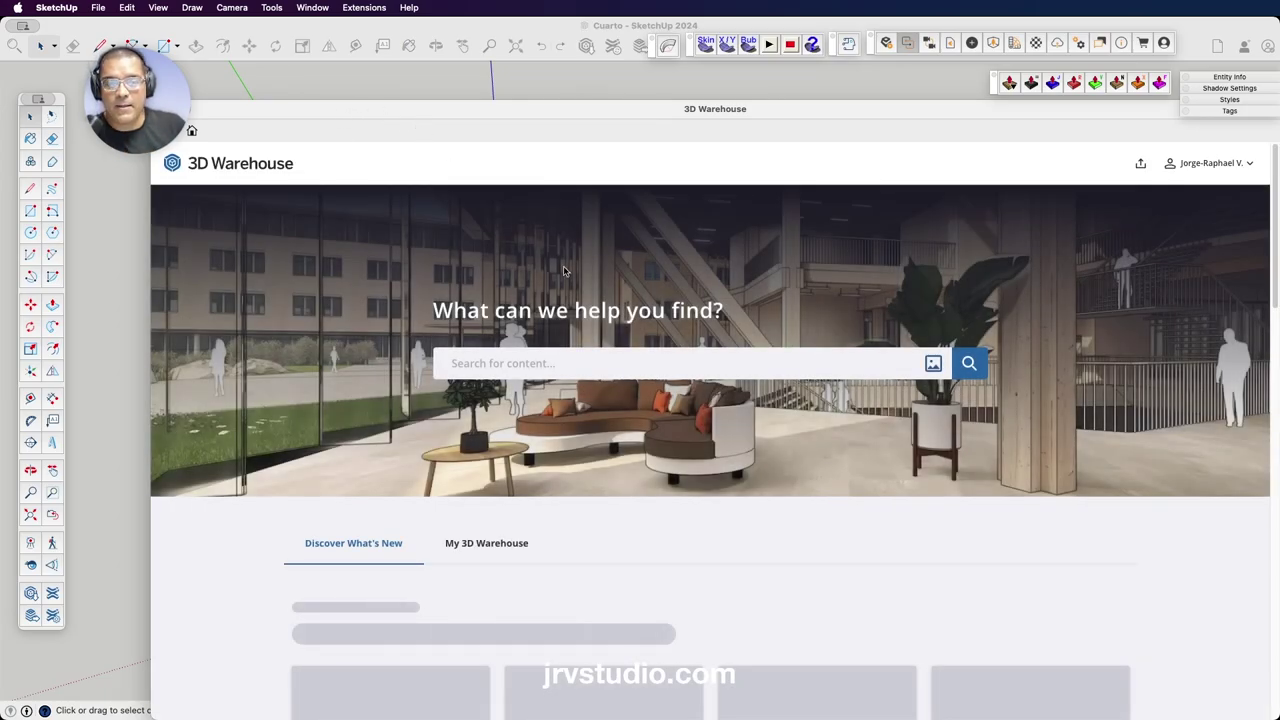
{"action": "left_click_drag", "start_coordinate": [478, 110], "coordinate": [449, 81]}
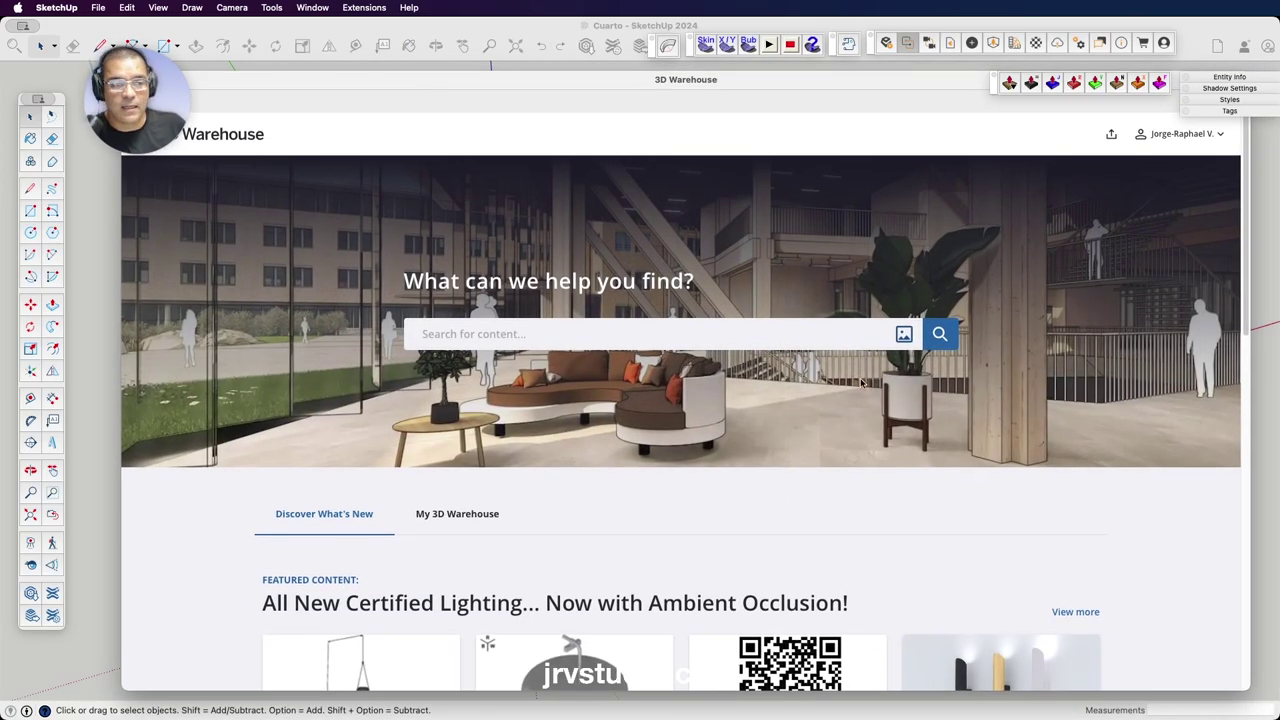
{"action": "left_click_drag", "start_coordinate": [1248, 686], "coordinate": [1127, 692]}
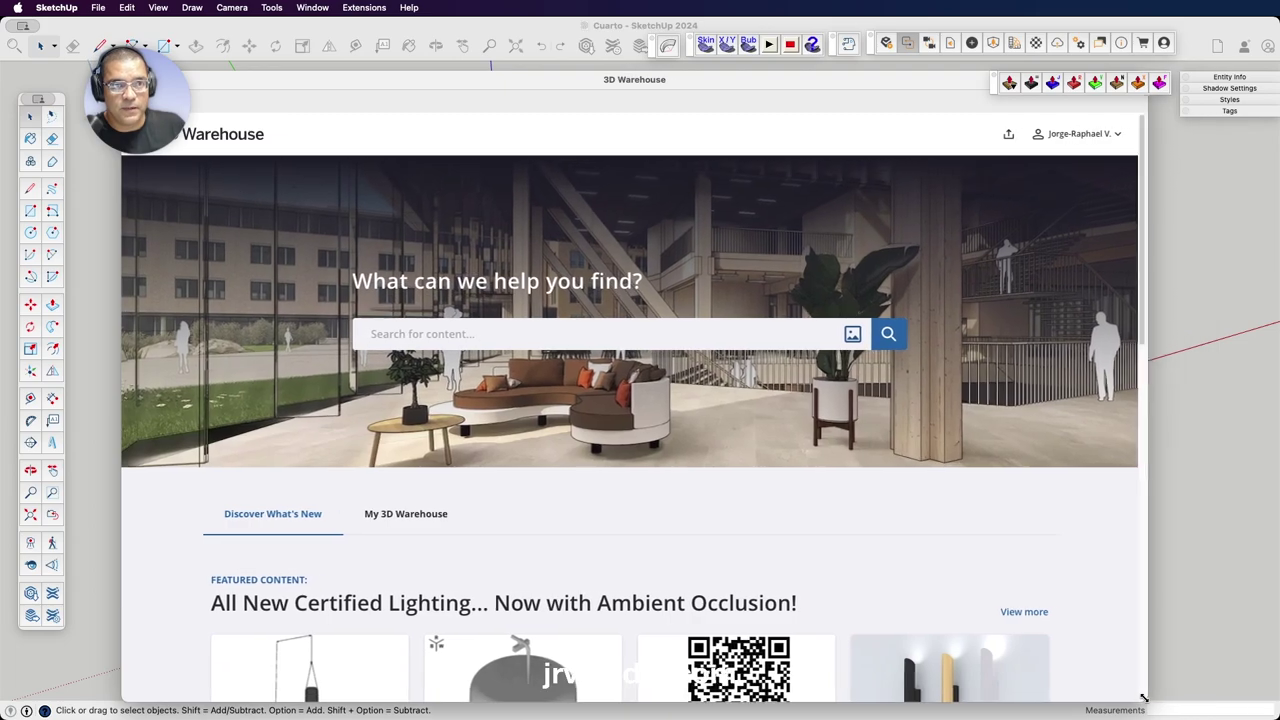
{"action": "left_click_drag", "start_coordinate": [692, 83], "coordinate": [691, 72]}
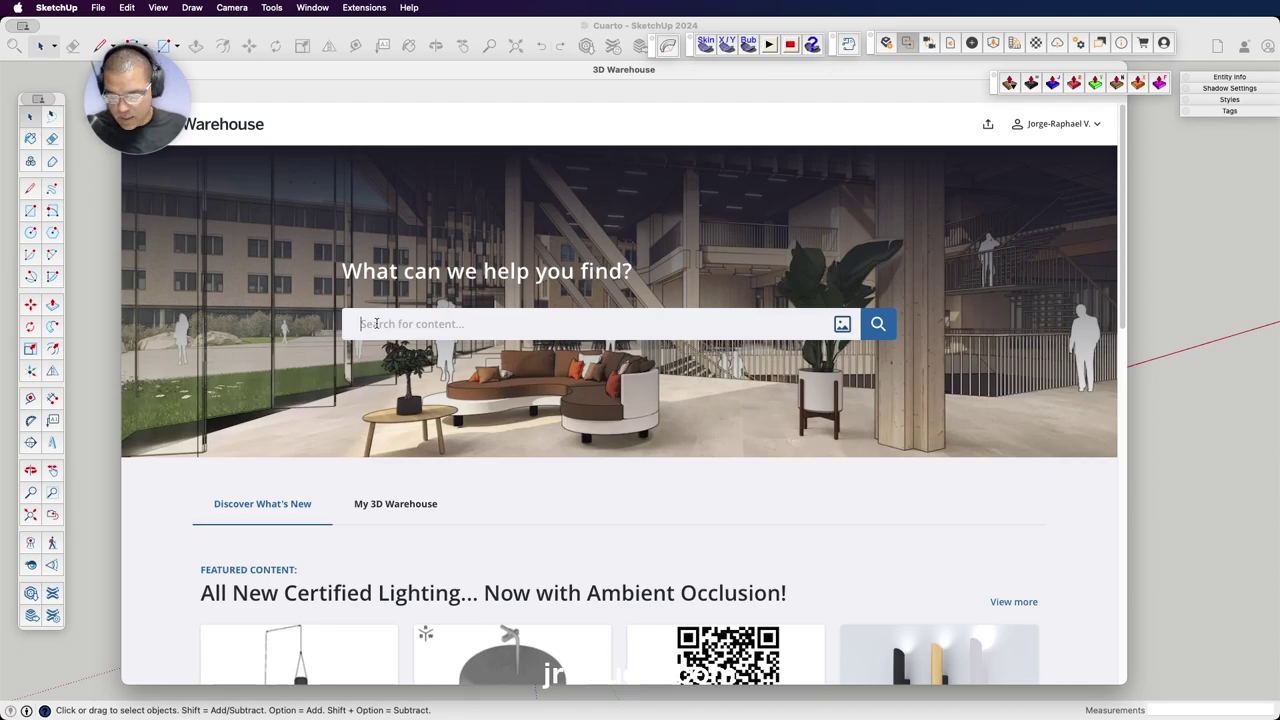
{"action": "type", "text": "w"}
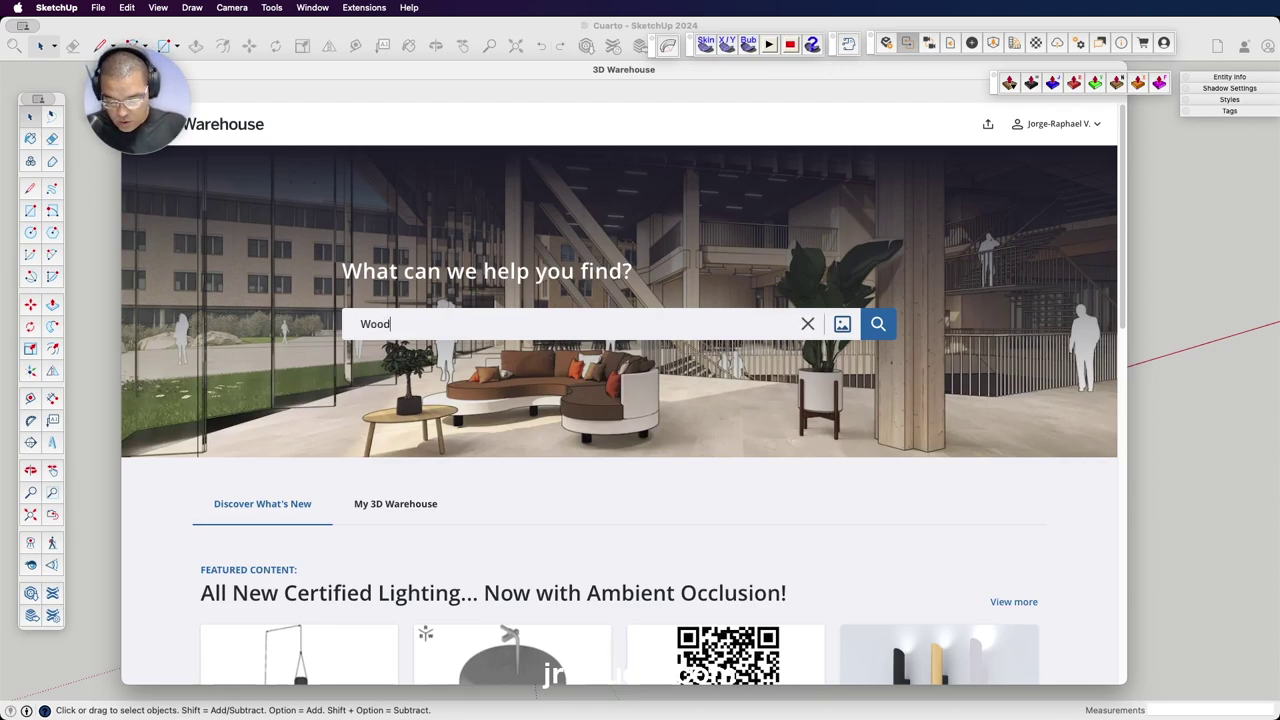
{"action": "type", "text": "Door interior"}
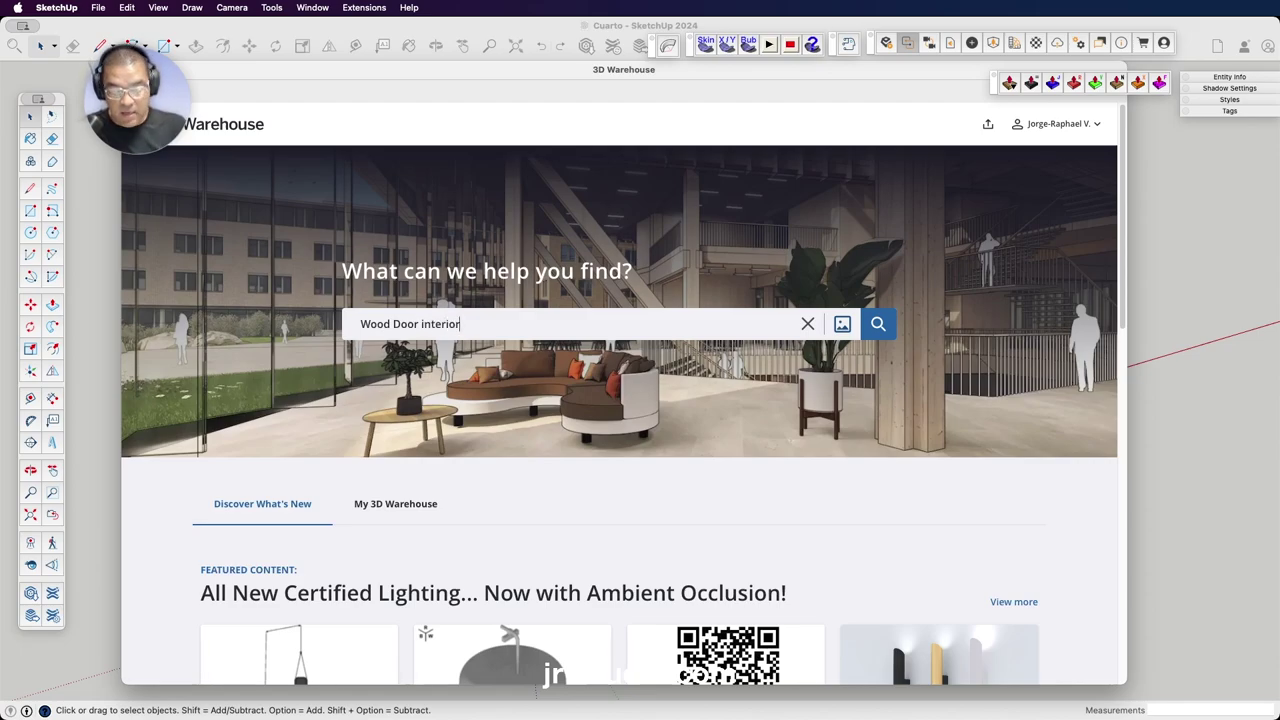
{"action": "key", "text": "Return"}
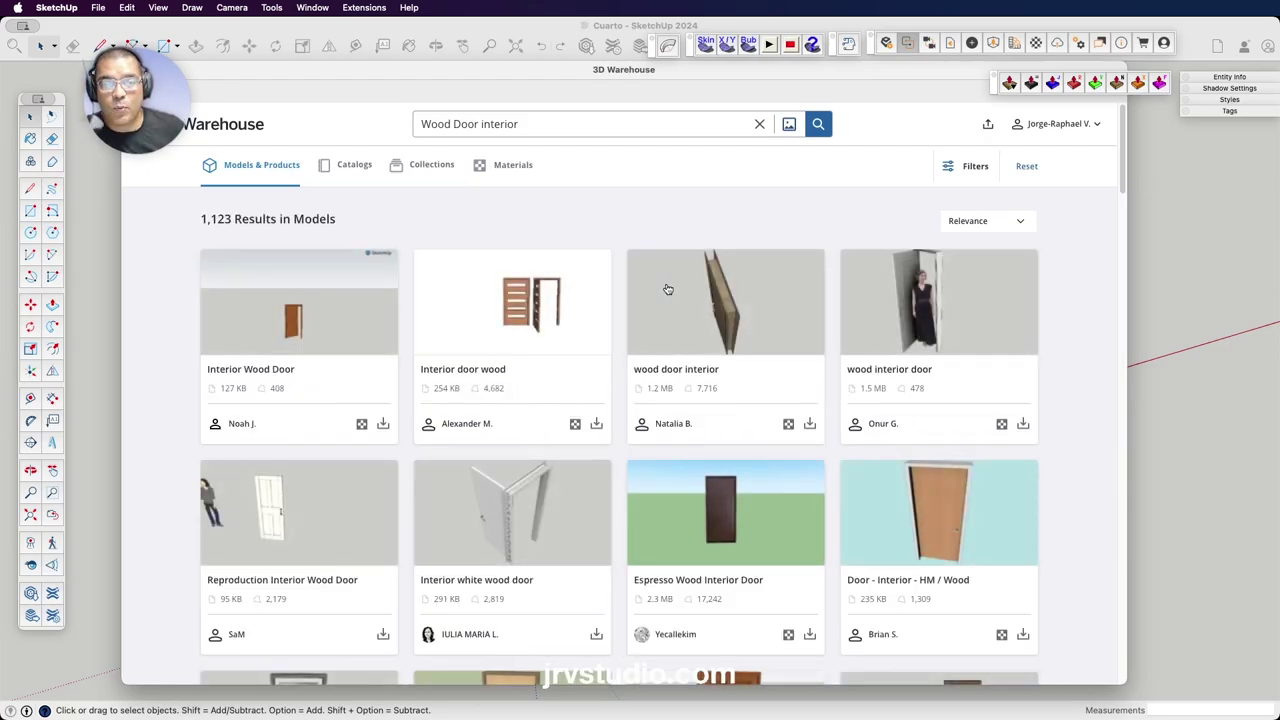
Browse the search results and open the 'Door - Interior - HM / Wood' model page.
{"action": "scroll", "coordinate": [798, 349], "scroll_direction": "down", "scroll_amount": 3}
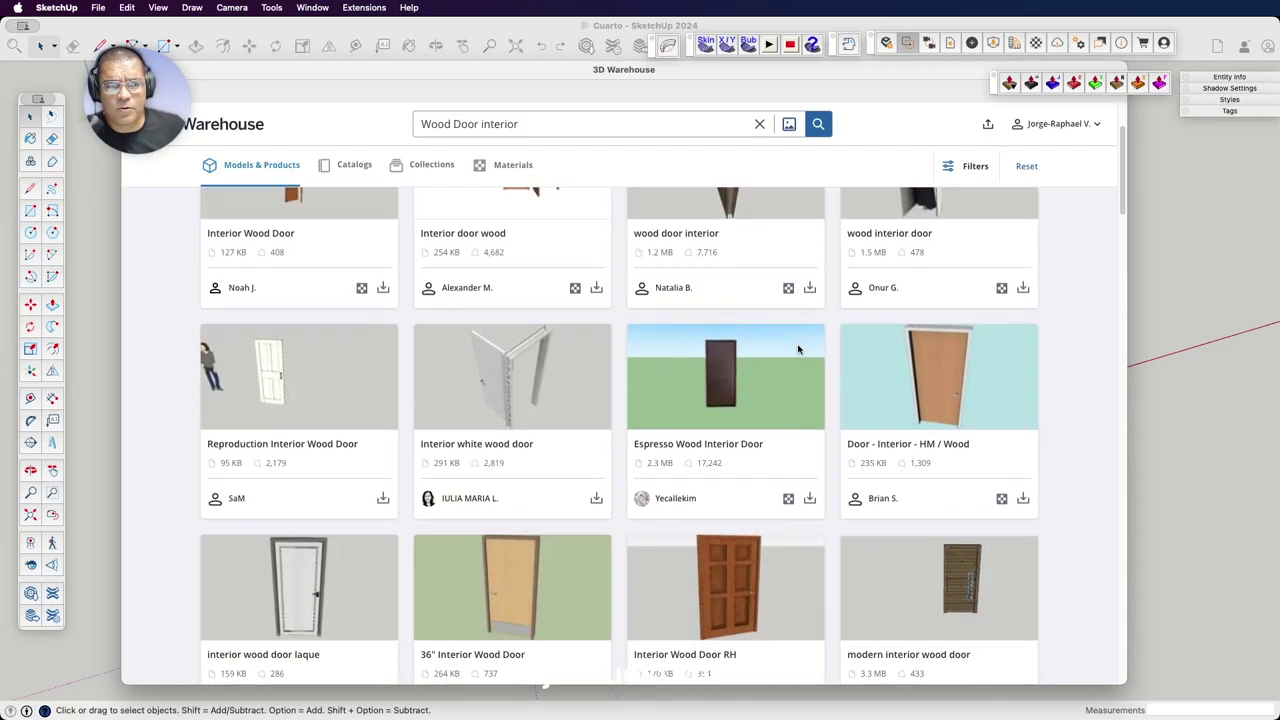
{"action": "scroll", "coordinate": [798, 349], "scroll_direction": "down", "scroll_amount": 3}
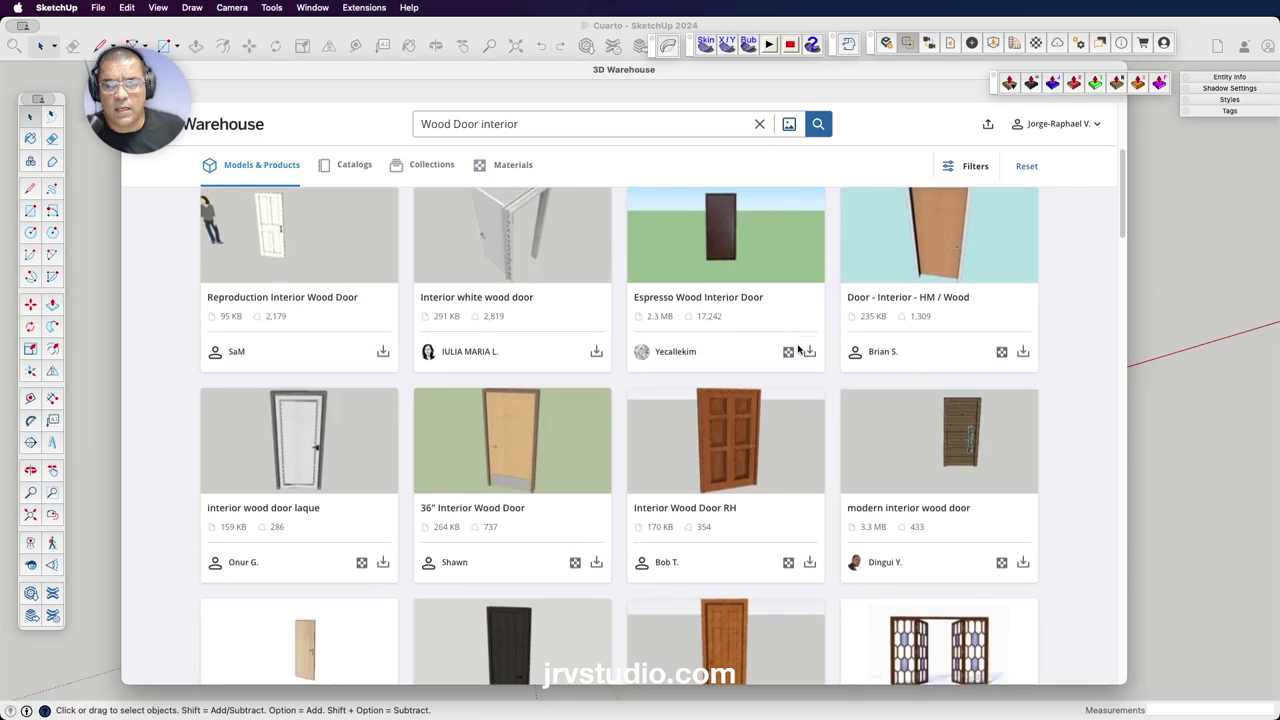
{"action": "scroll", "coordinate": [797, 349], "scroll_direction": "down", "scroll_amount": 3}
{"action": "scroll", "coordinate": [797, 349], "scroll_direction": "down", "scroll_amount": 3}
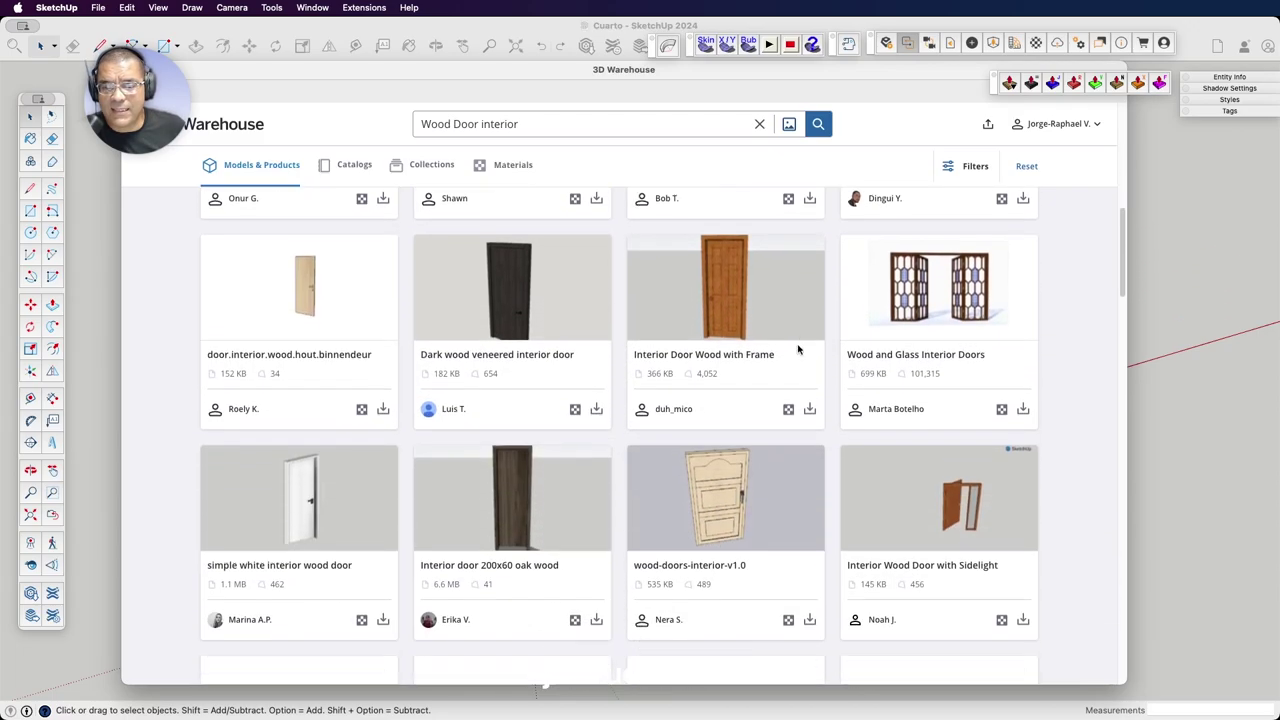
{"action": "scroll", "coordinate": [797, 349], "scroll_direction": "up", "scroll_amount": 10}
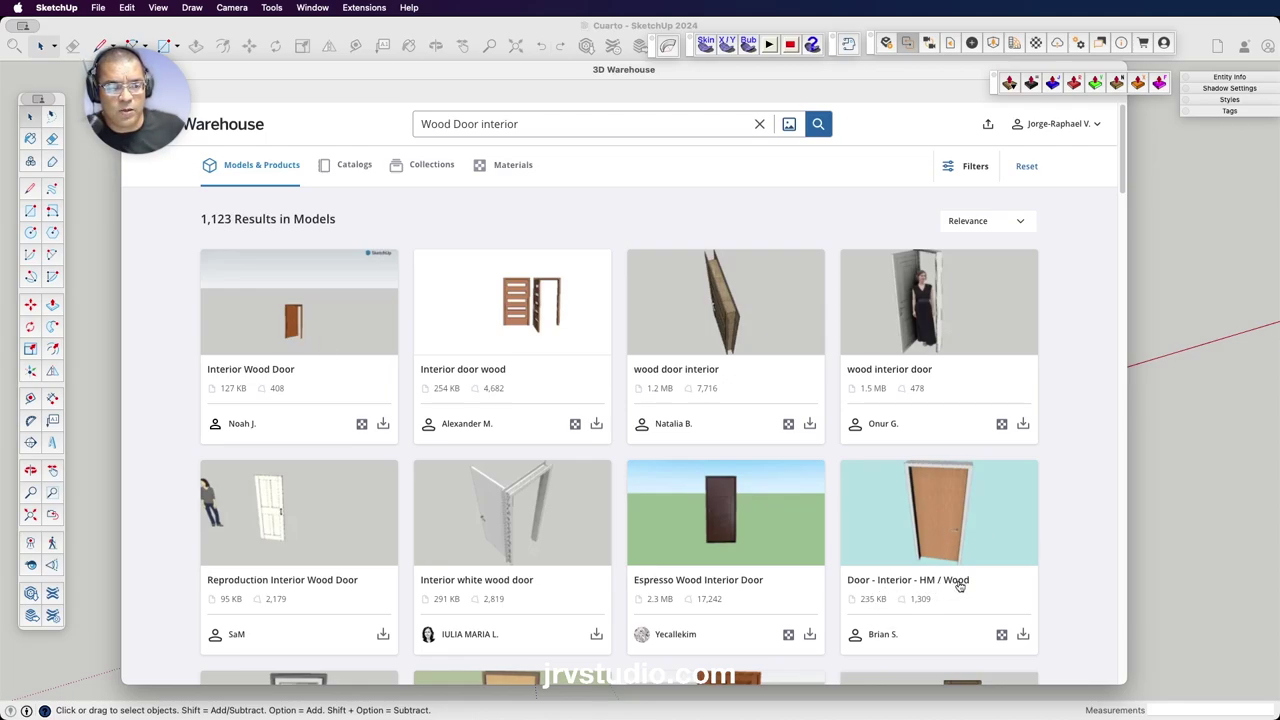
{"action": "left_click", "coordinate": [953, 505]}
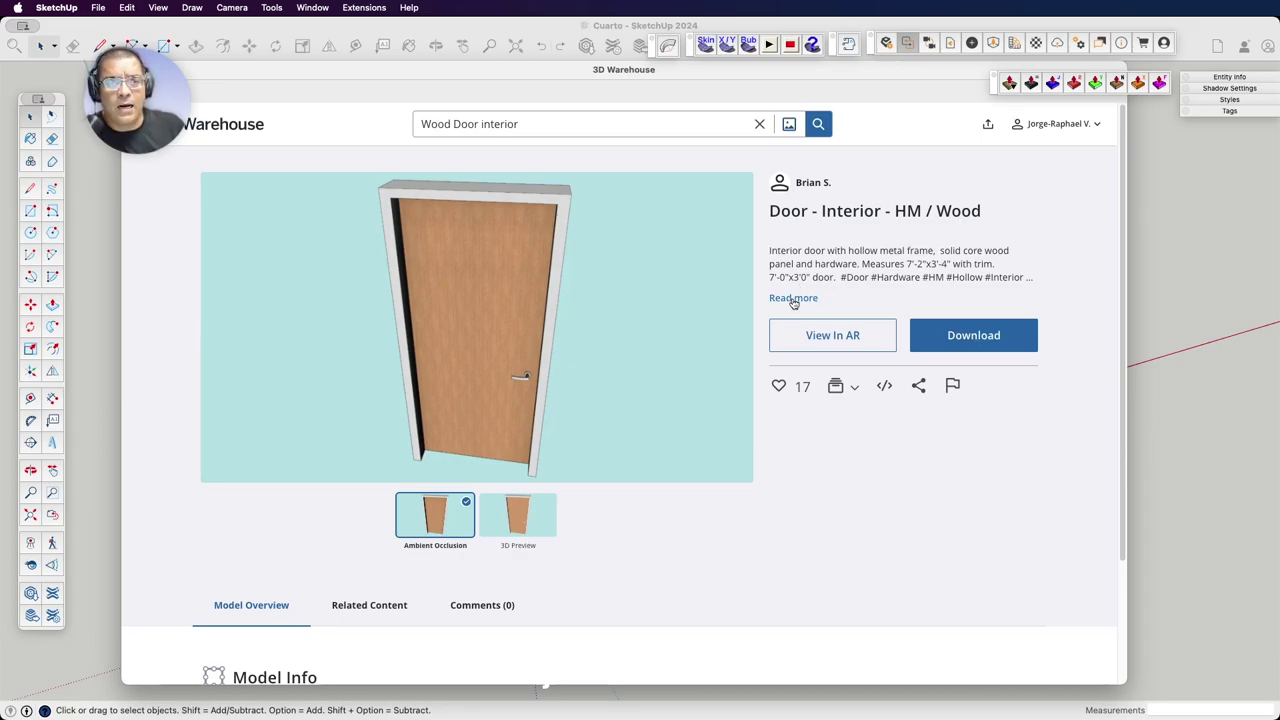
Review the door's full description and related models, then download it.
{"action": "left_click", "coordinate": [793, 299]}
{"action": "left_click", "coordinate": [809, 255]}
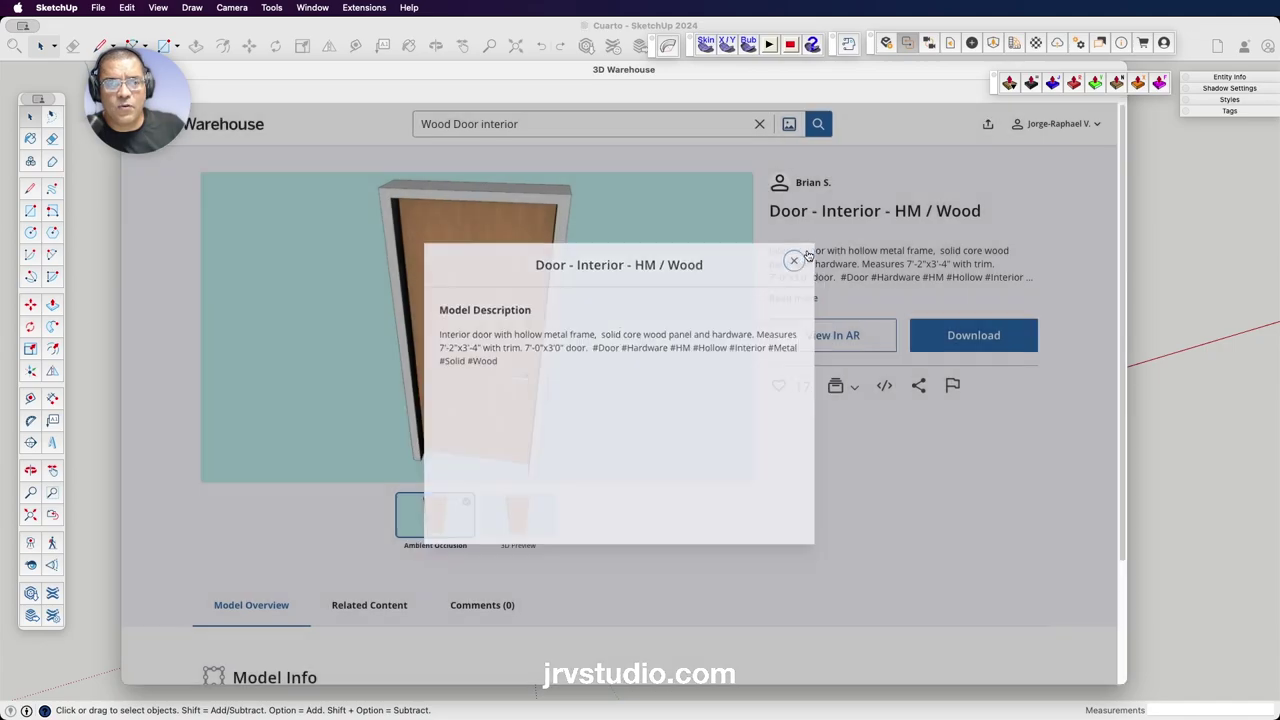
{"action": "scroll", "coordinate": [565, 456], "scroll_direction": "down", "scroll_amount": 3}
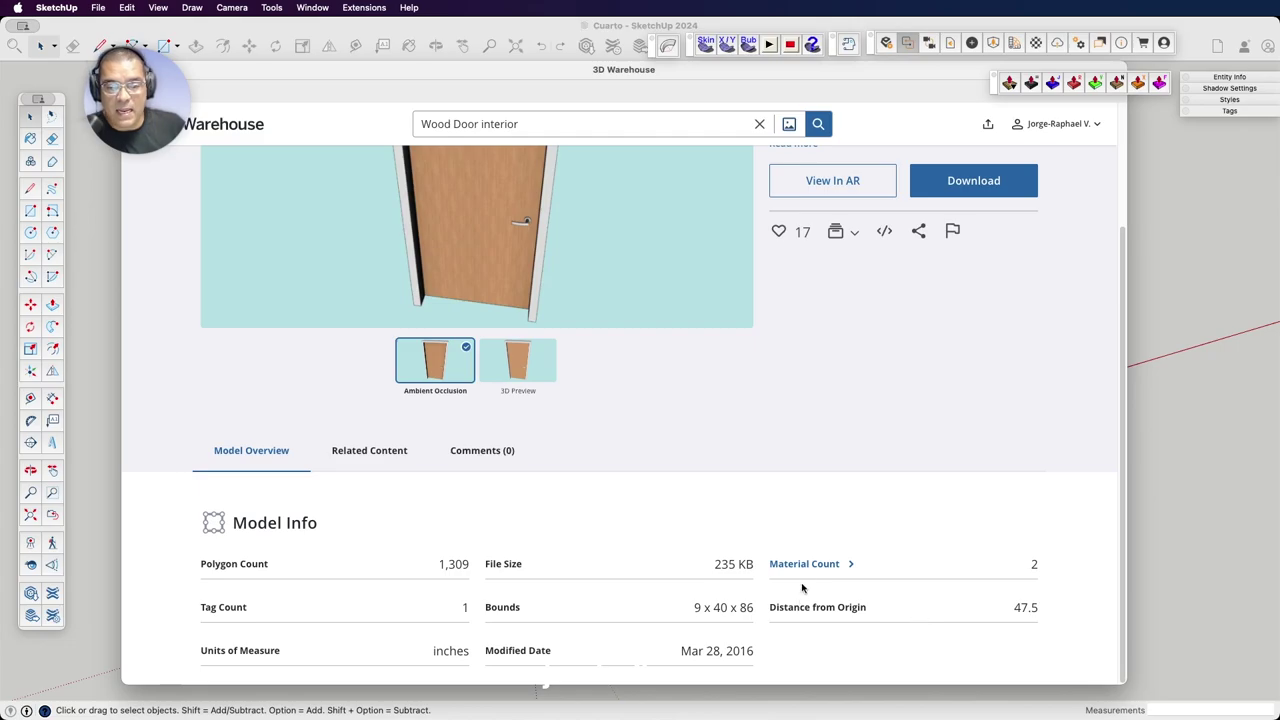
{"action": "scroll", "coordinate": [629, 524], "scroll_direction": "up", "scroll_amount": 3}
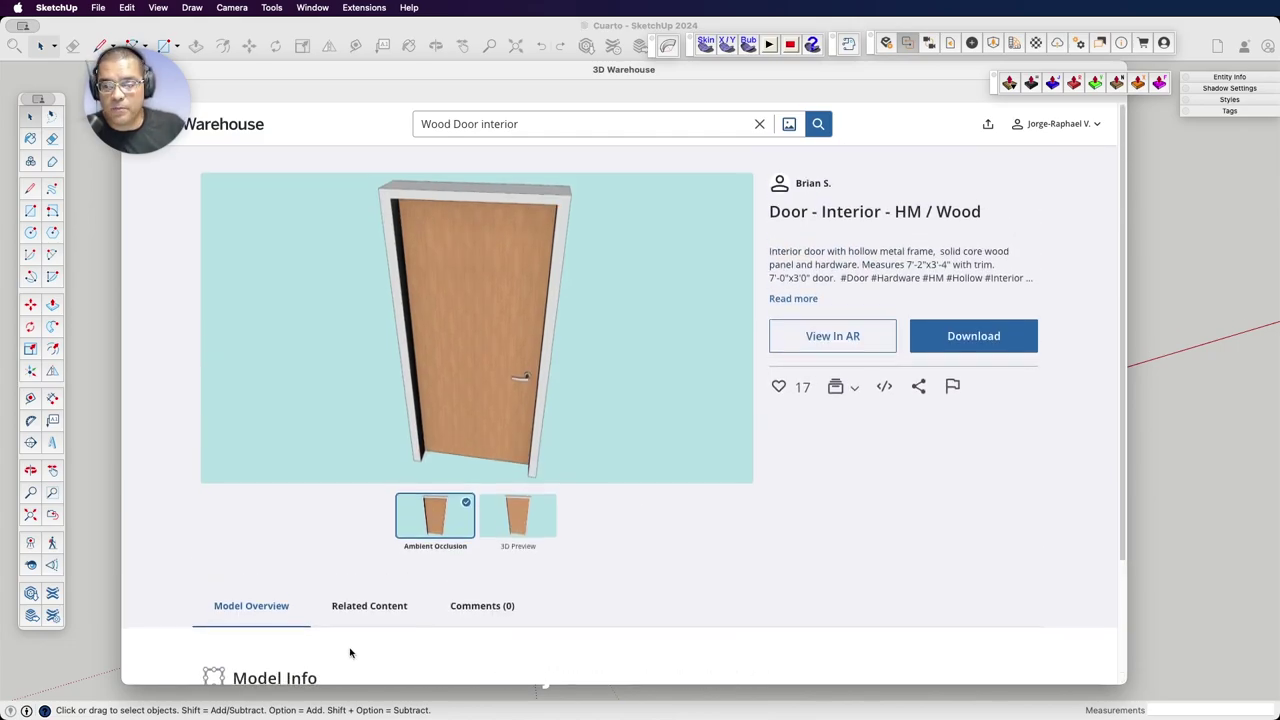
{"action": "left_click", "coordinate": [370, 605]}
{"action": "scroll", "coordinate": [641, 554], "scroll_direction": "down", "scroll_amount": 5}
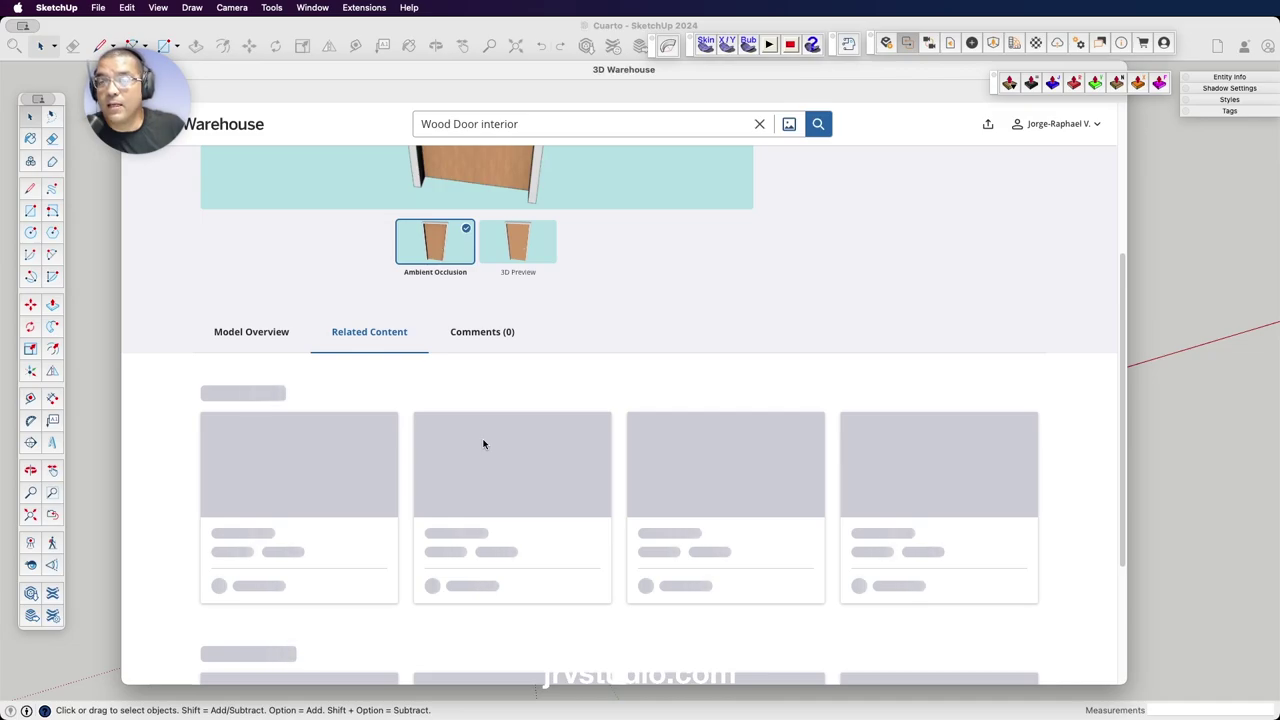
{"action": "scroll", "coordinate": [400, 414], "scroll_direction": "up", "scroll_amount": 5}
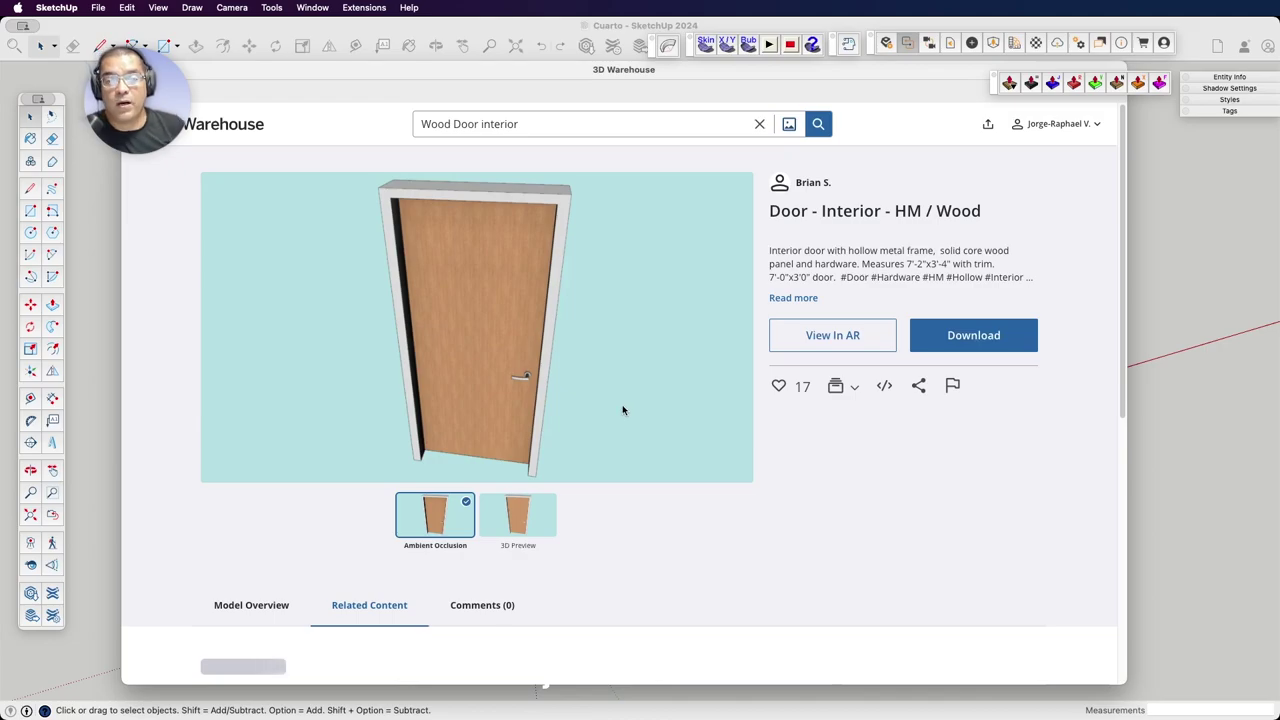
{"action": "left_click", "coordinate": [967, 339]}
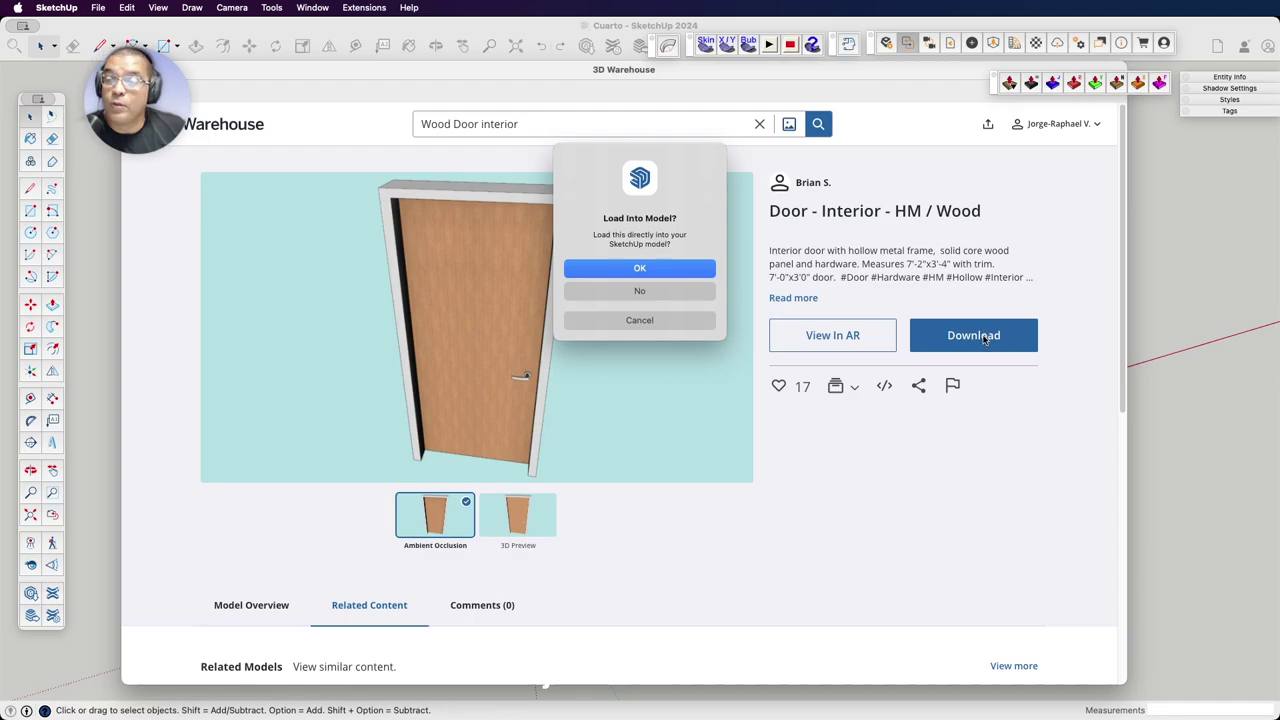
Confirm loading the wood interior door directly into the Cuarto model.
{"action": "left_click", "coordinate": [645, 269]}
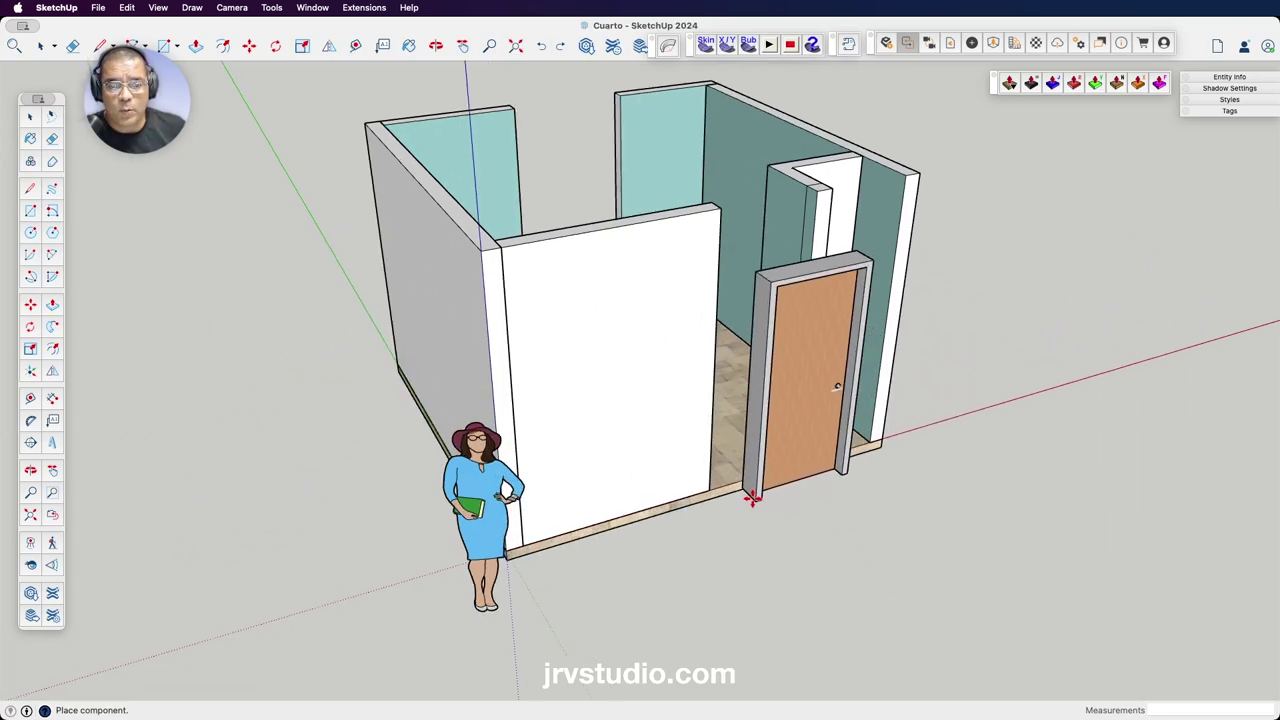
Place the wood door at the wall corner and snap its jamb corner onto the wall corner point.
{"action": "scroll", "coordinate": [751, 500], "scroll_direction": "up", "scroll_amount": 5}
{"action": "scroll", "coordinate": [610, 432], "scroll_direction": "up", "scroll_amount": 3}
{"action": "scroll", "coordinate": [610, 432], "scroll_direction": "up", "scroll_amount": 2}
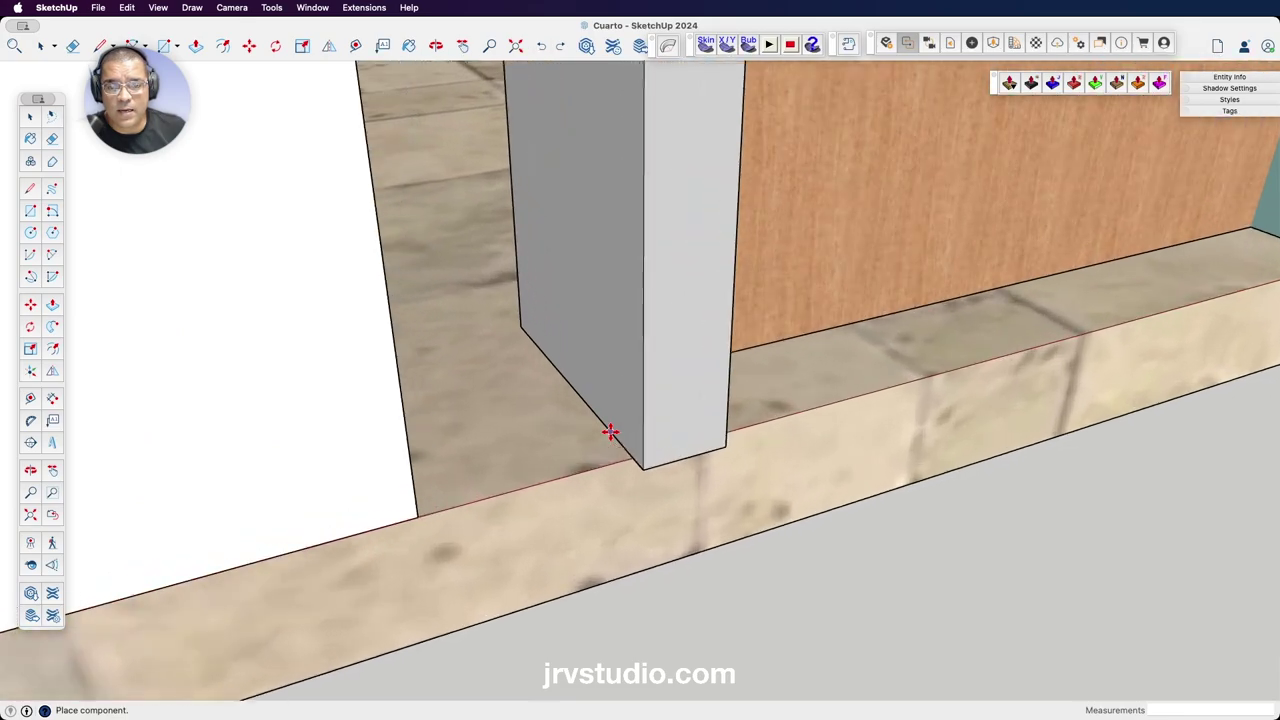
{"action": "scroll", "coordinate": [477, 448], "scroll_direction": "up", "scroll_amount": 2}
{"action": "scroll", "coordinate": [393, 520], "scroll_direction": "up", "scroll_amount": 2}
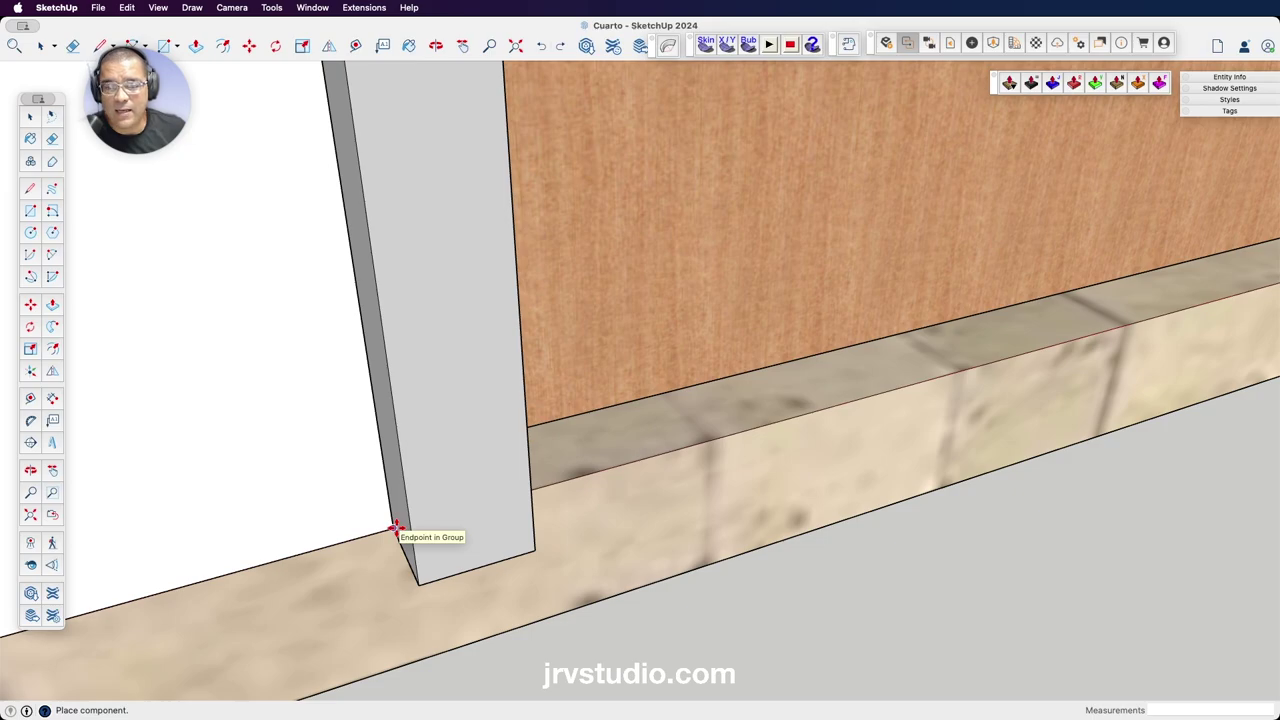
{"action": "left_click", "coordinate": [396, 527]}
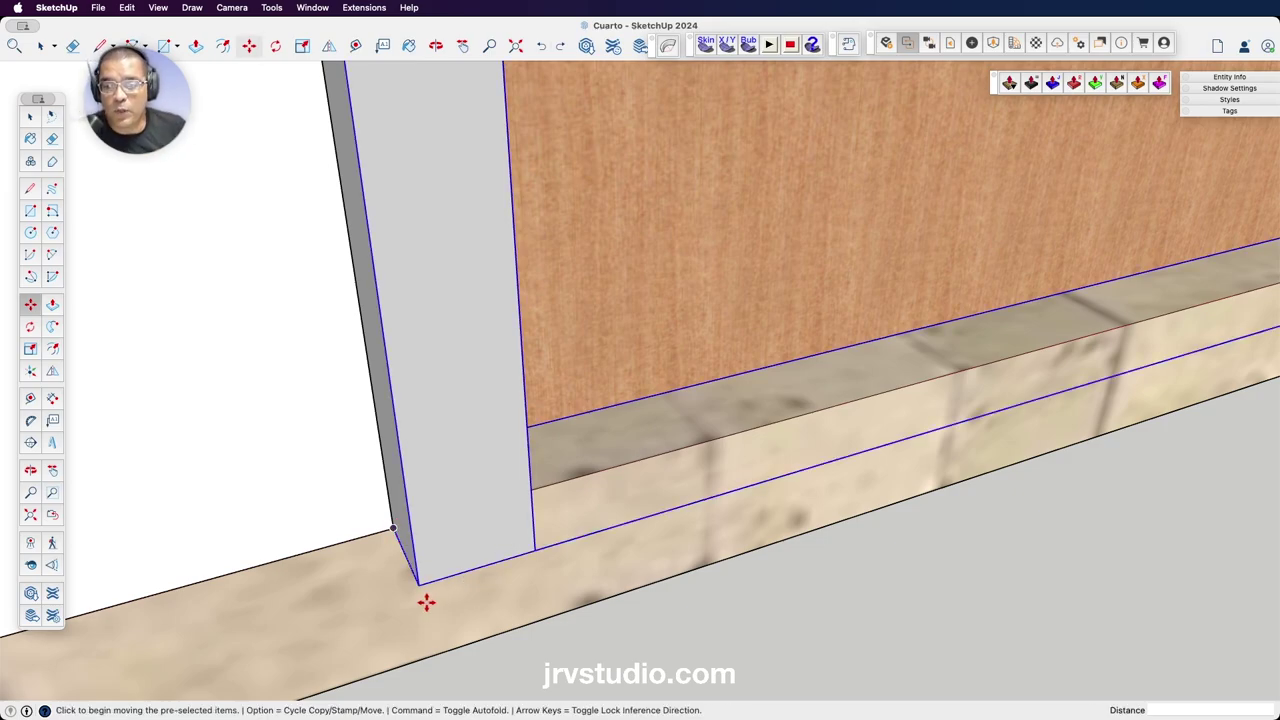
{"action": "scroll", "coordinate": [420, 594], "scroll_direction": "up", "scroll_amount": 3}
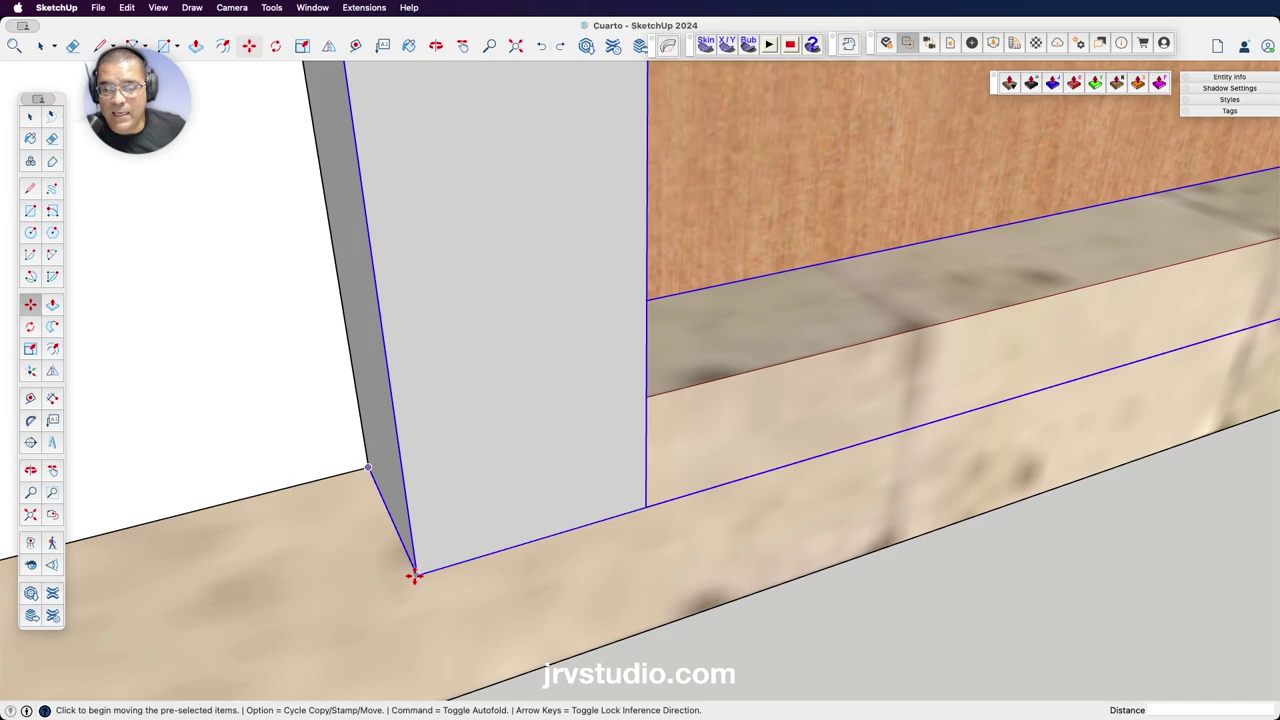
{"action": "left_click", "coordinate": [414, 574]}
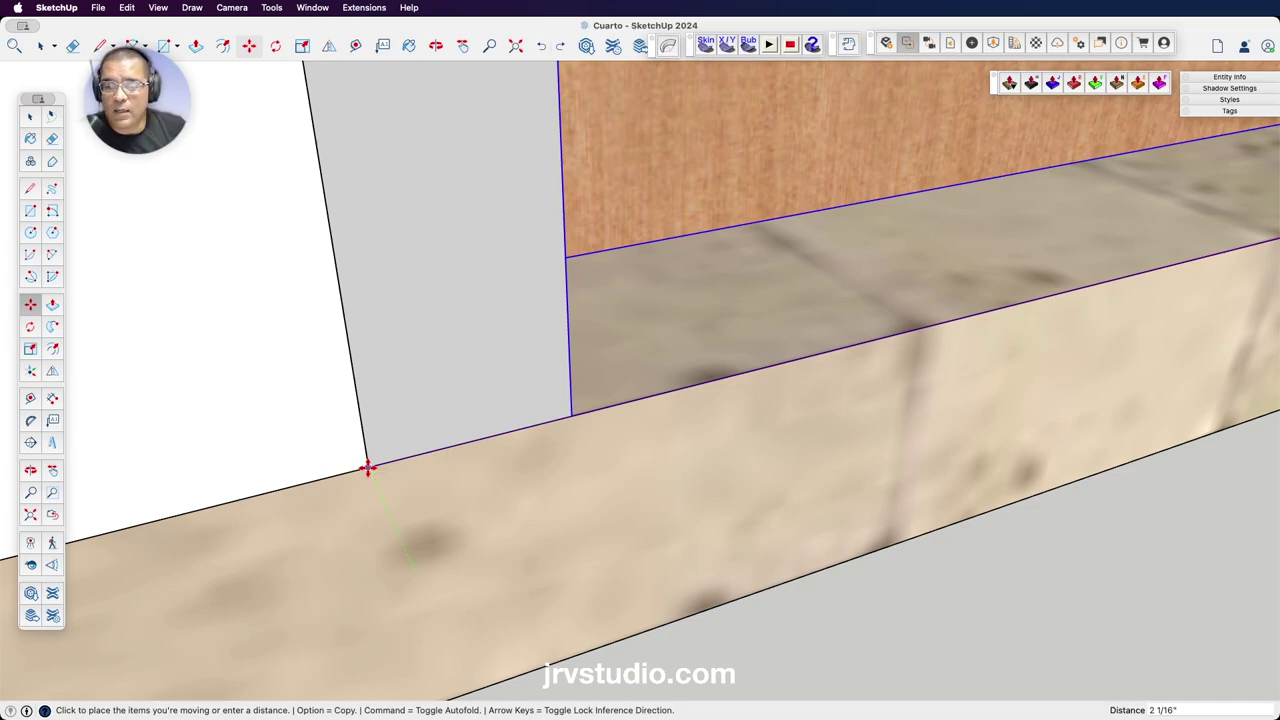
{"action": "left_click", "coordinate": [367, 468]}
{"action": "scroll", "coordinate": [486, 494], "scroll_direction": "down", "scroll_amount": 3}
{"action": "scroll", "coordinate": [487, 497], "scroll_direction": "down", "scroll_amount": 2}
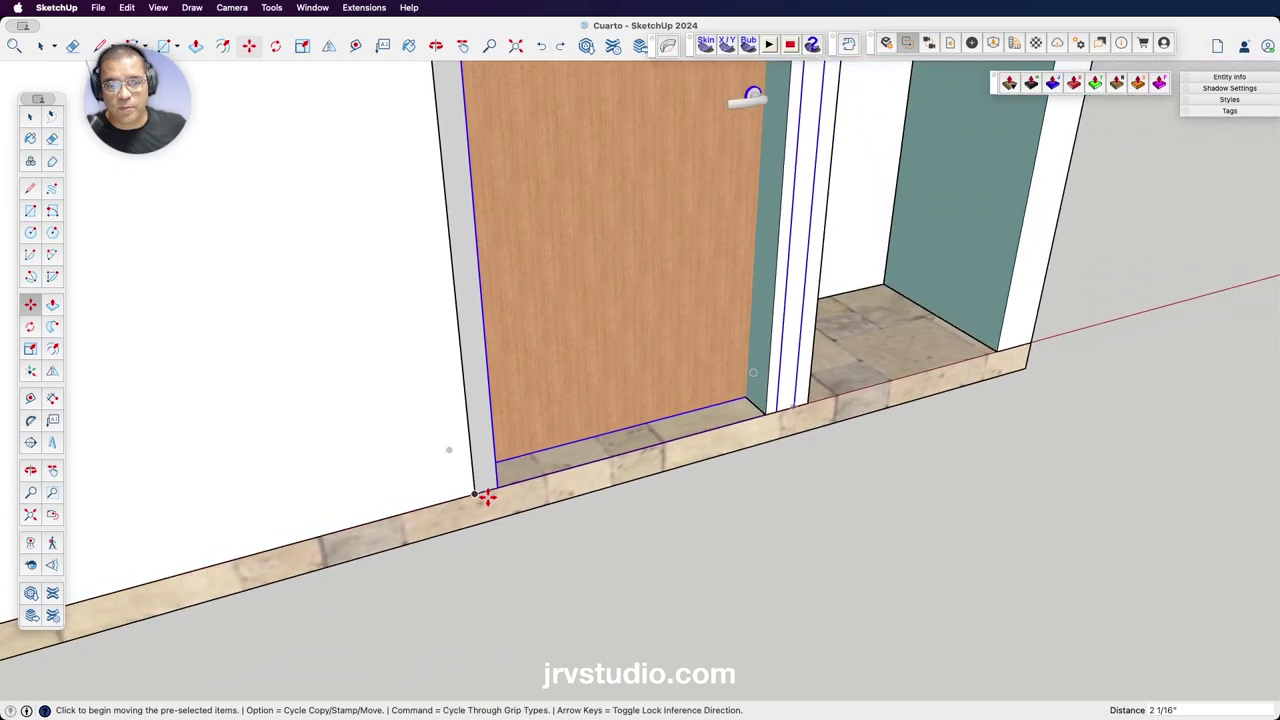
{"action": "scroll", "coordinate": [487, 497], "scroll_direction": "down", "scroll_amount": 5}
{"action": "mouse_move", "coordinate": [666, 389]}
{"action": "middle_mouse_down"}
{"action": "mouse_move", "coordinate": [609, 374]}
{"action": "mouse_move", "coordinate": [586, 315]}
{"action": "mouse_move", "coordinate": [777, 400]}
{"action": "mouse_move", "coordinate": [778, 413]}
{"action": "middle_mouse_up"}
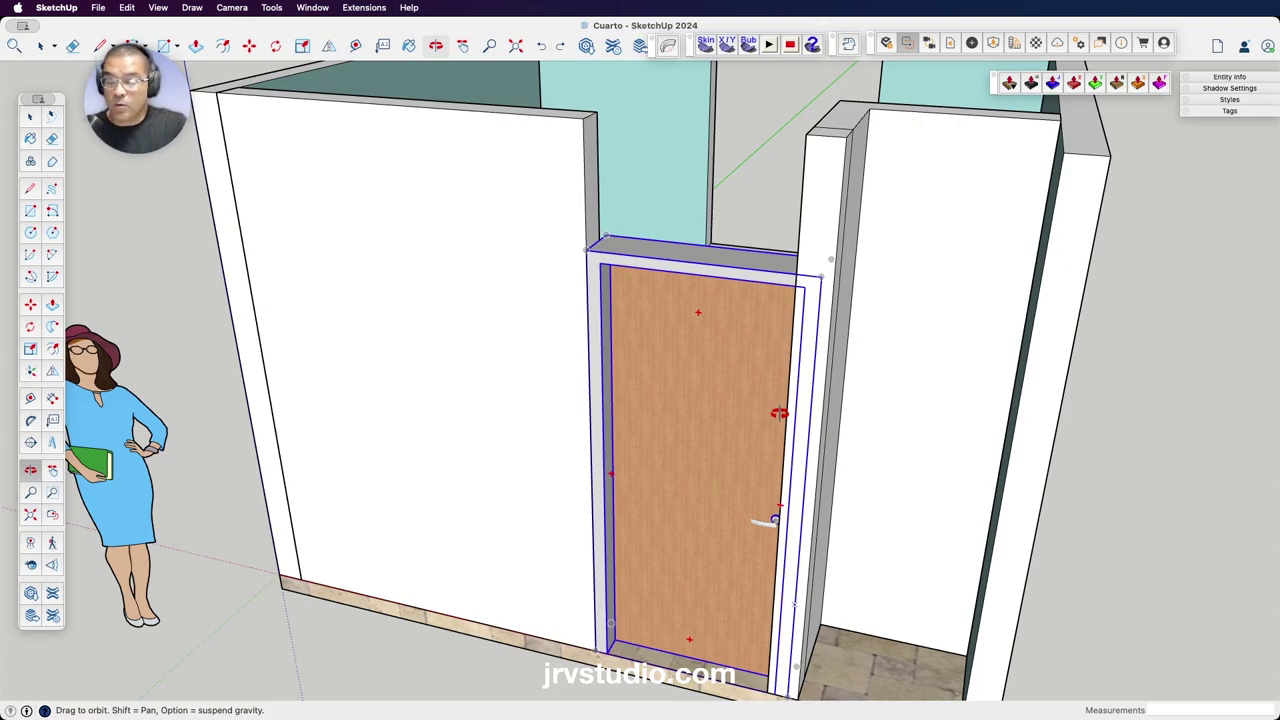
Move the door about 4" left from its bottom corner so the frame meets the opening edge.
{"action": "scroll", "coordinate": [676, 622], "scroll_direction": "down", "scroll_amount": 5}
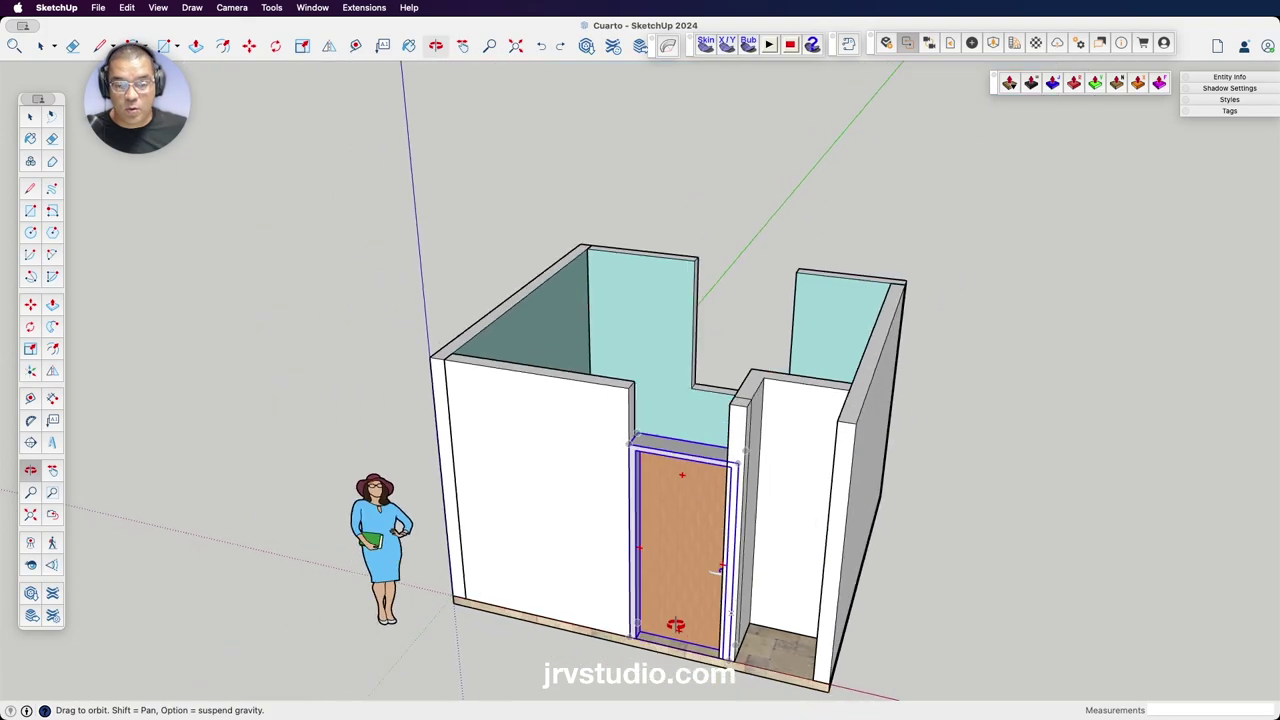
{"action": "scroll", "coordinate": [731, 659], "scroll_direction": "up", "scroll_amount": 5}
{"action": "scroll", "coordinate": [725, 664], "scroll_direction": "up", "scroll_amount": 3}
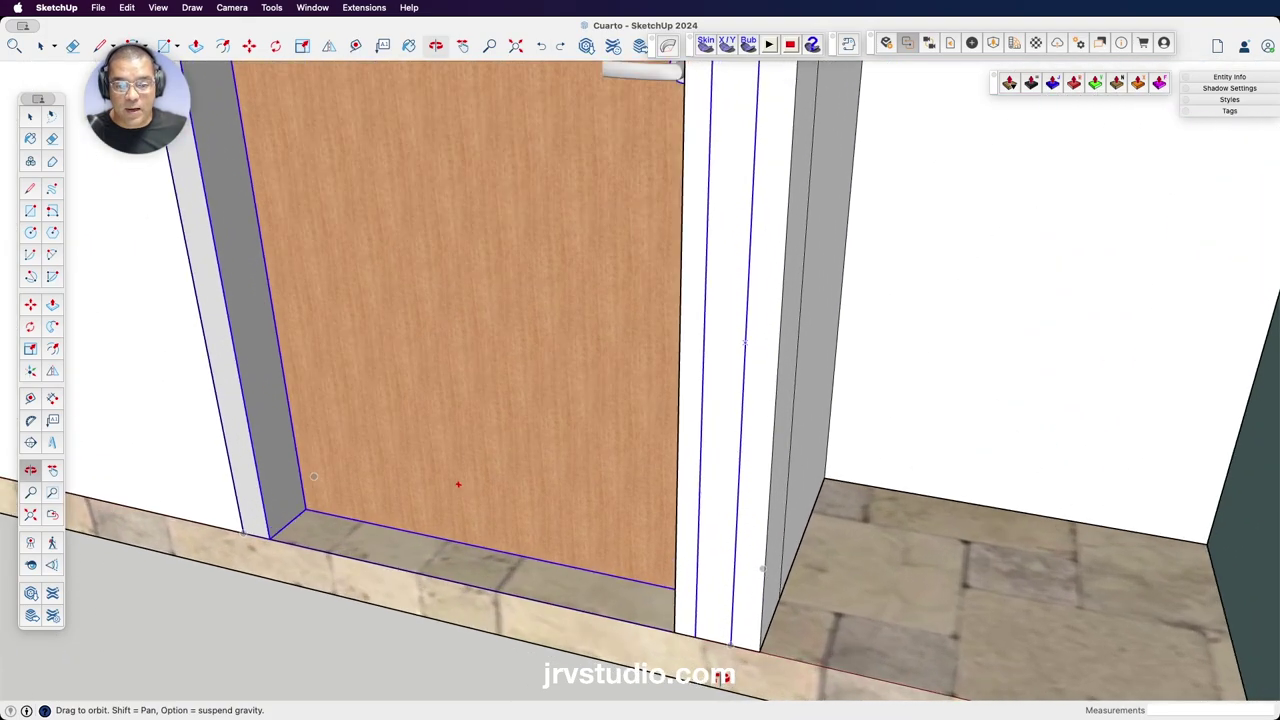
{"action": "scroll", "coordinate": [722, 668], "scroll_direction": "up", "scroll_amount": 3}
{"action": "key", "text": "m"}
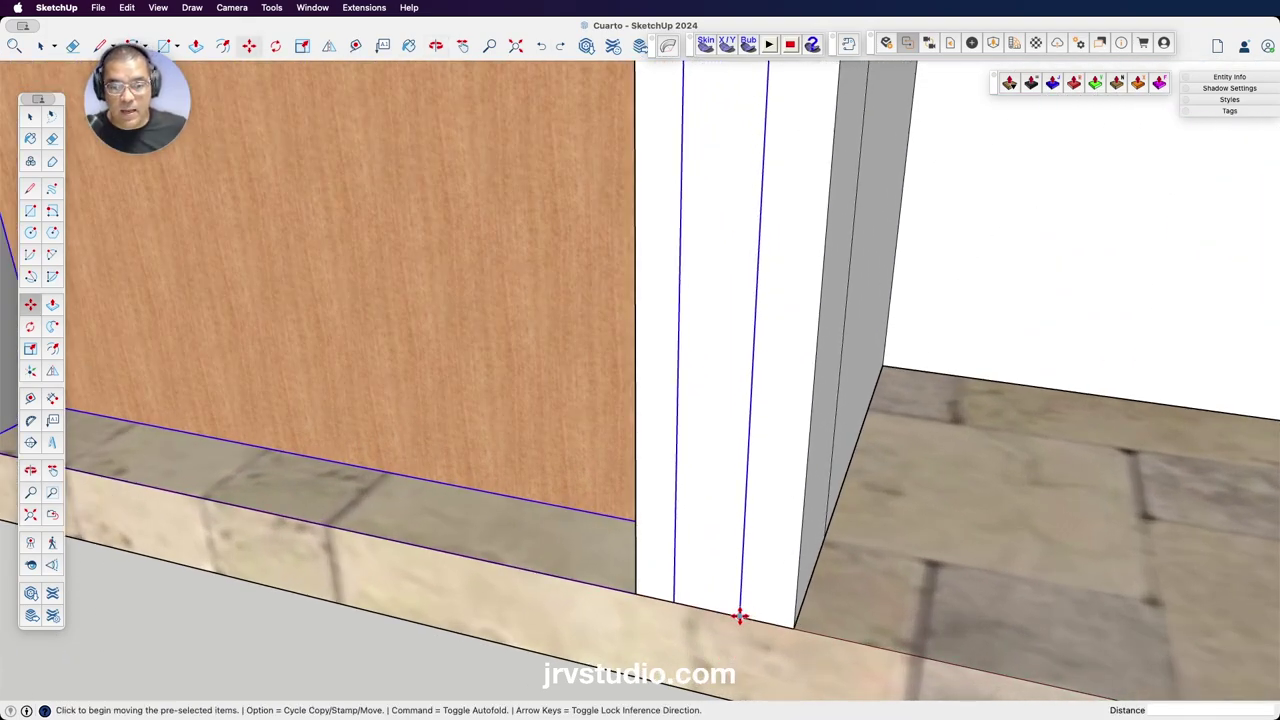
{"action": "left_click", "coordinate": [740, 614]}
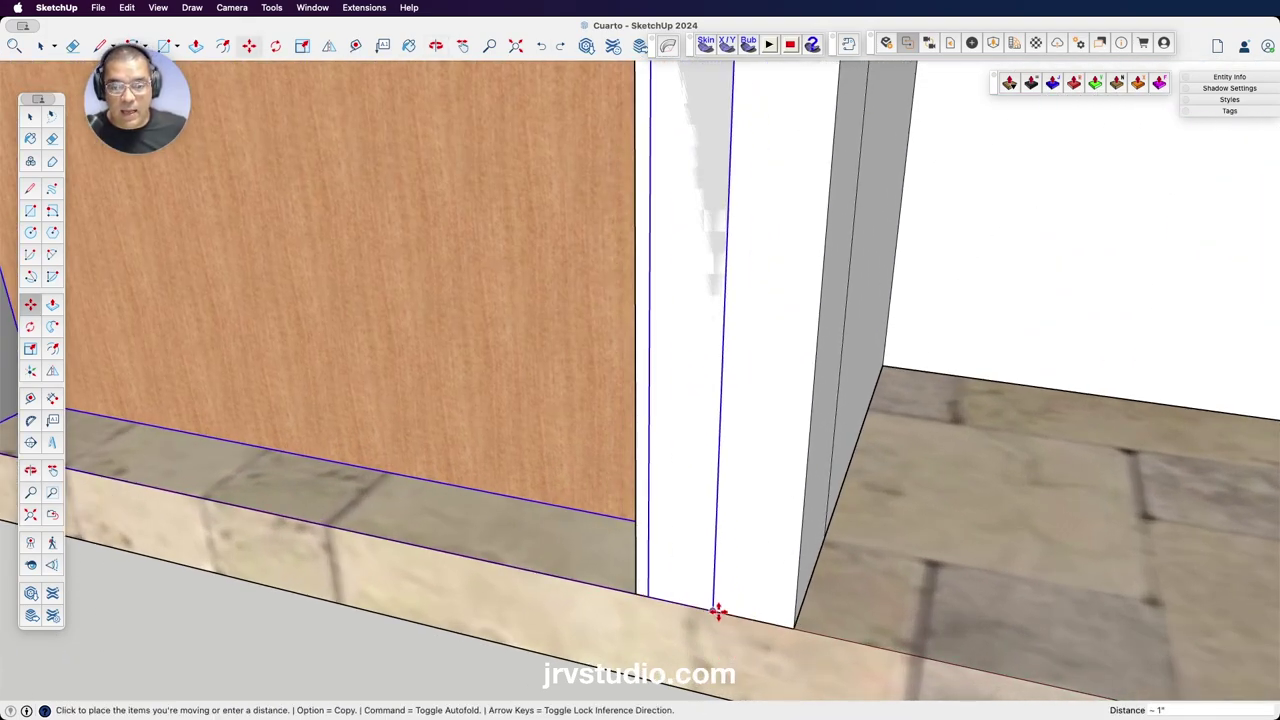
{"action": "left_click", "coordinate": [636, 595]}
{"action": "scroll", "coordinate": [632, 594], "scroll_direction": "down", "scroll_amount": 5}
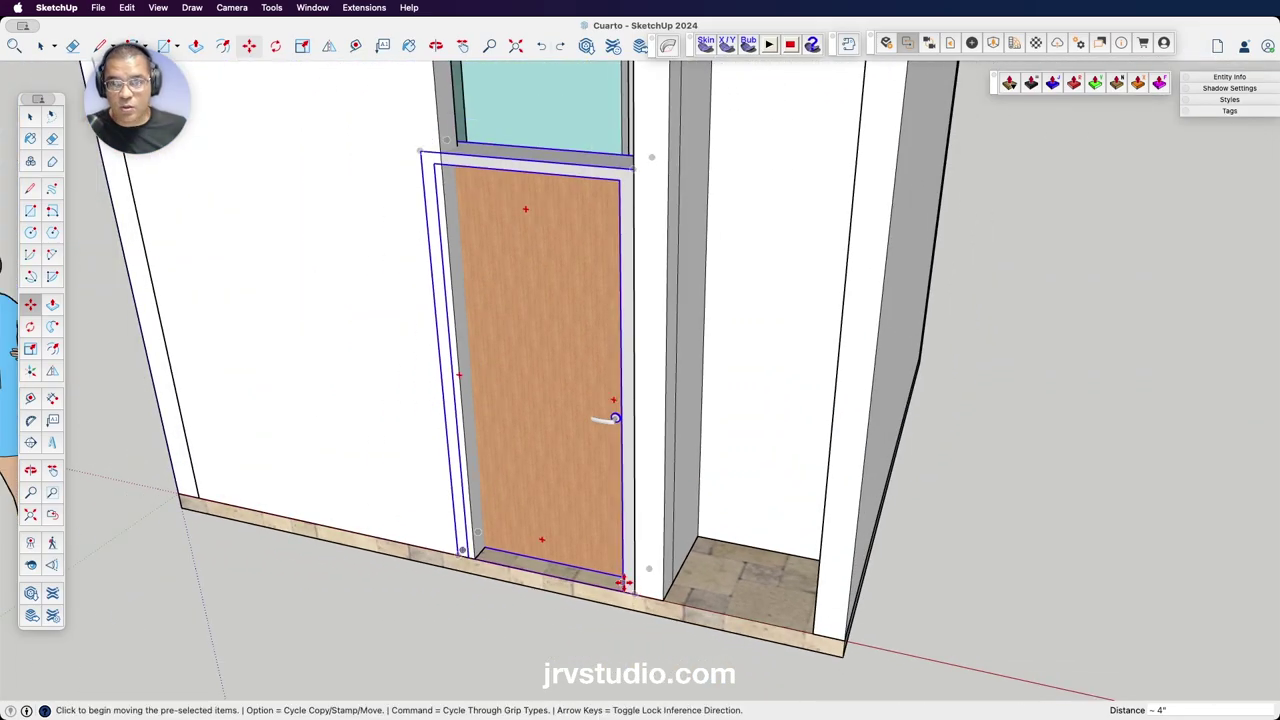
{"action": "scroll", "coordinate": [485, 250], "scroll_direction": "down", "scroll_amount": 5}
{"action": "scroll", "coordinate": [391, 146], "scroll_direction": "up", "scroll_amount": 2}
{"action": "scroll", "coordinate": [393, 151], "scroll_direction": "up", "scroll_amount": 4}
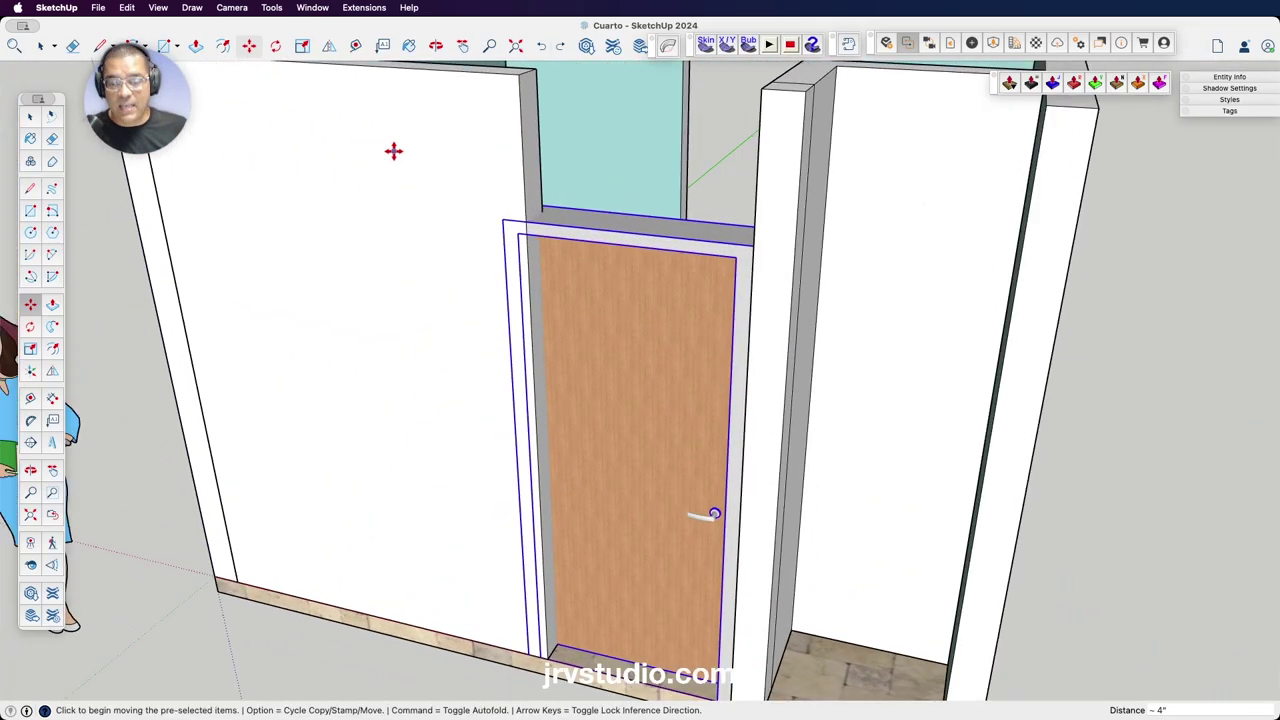
{"action": "mouse_move", "coordinate": [396, 160]}
{"action": "middle_mouse_down"}
{"action": "mouse_move", "coordinate": [619, 286]}
{"action": "mouse_move", "coordinate": [513, 249]}
{"action": "middle_mouse_up"}
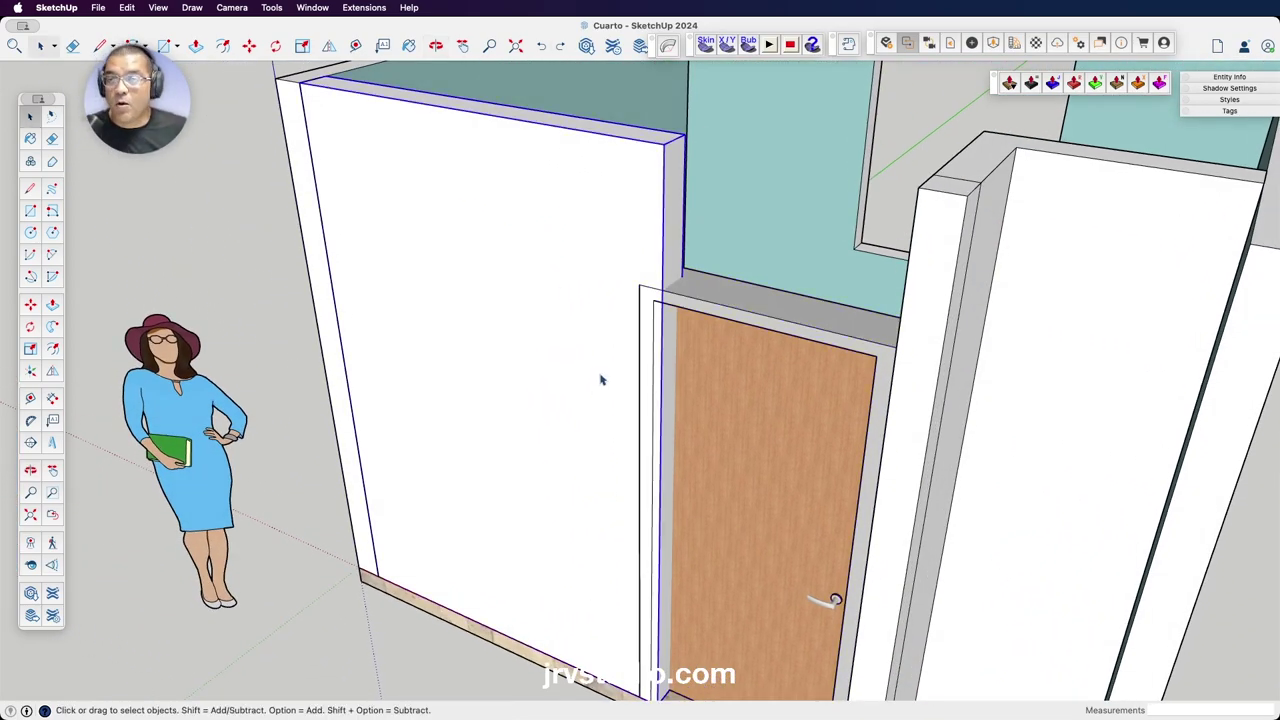
Scale the wall left of the door to 0.94 along the red axis, ending at the frame.
{"action": "key", "text": "s"}
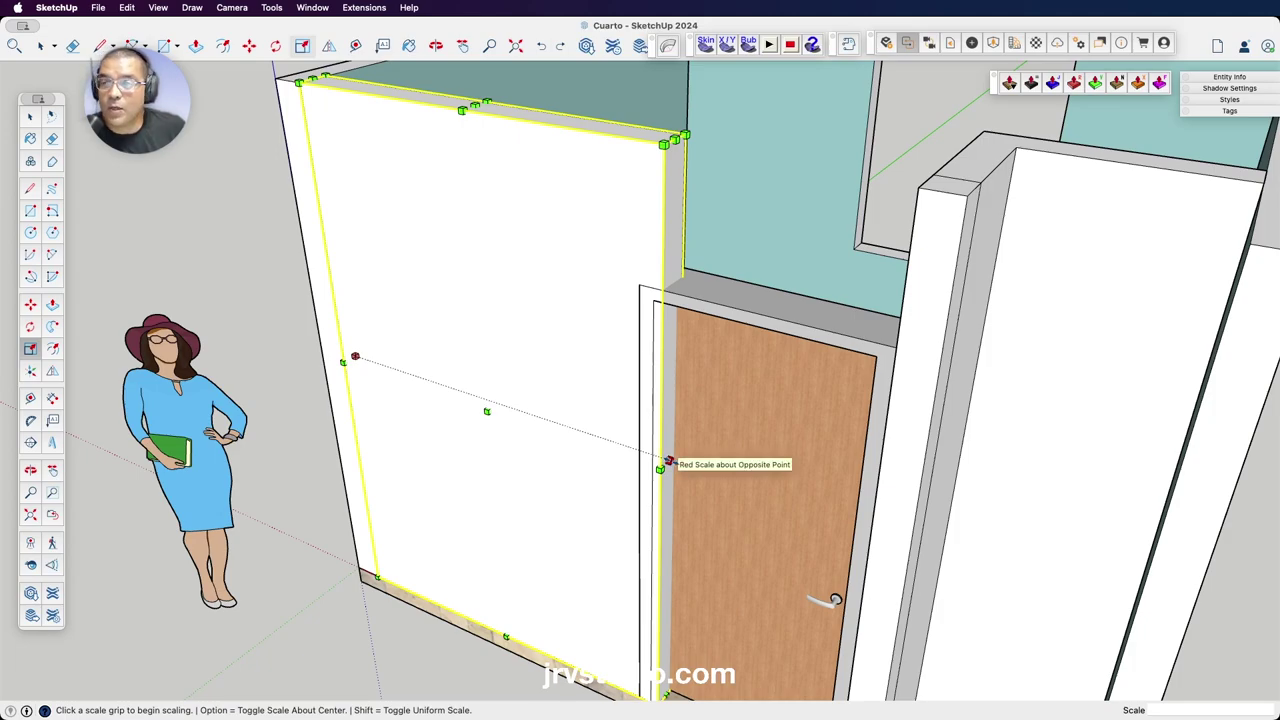
{"action": "left_click", "coordinate": [669, 462]}
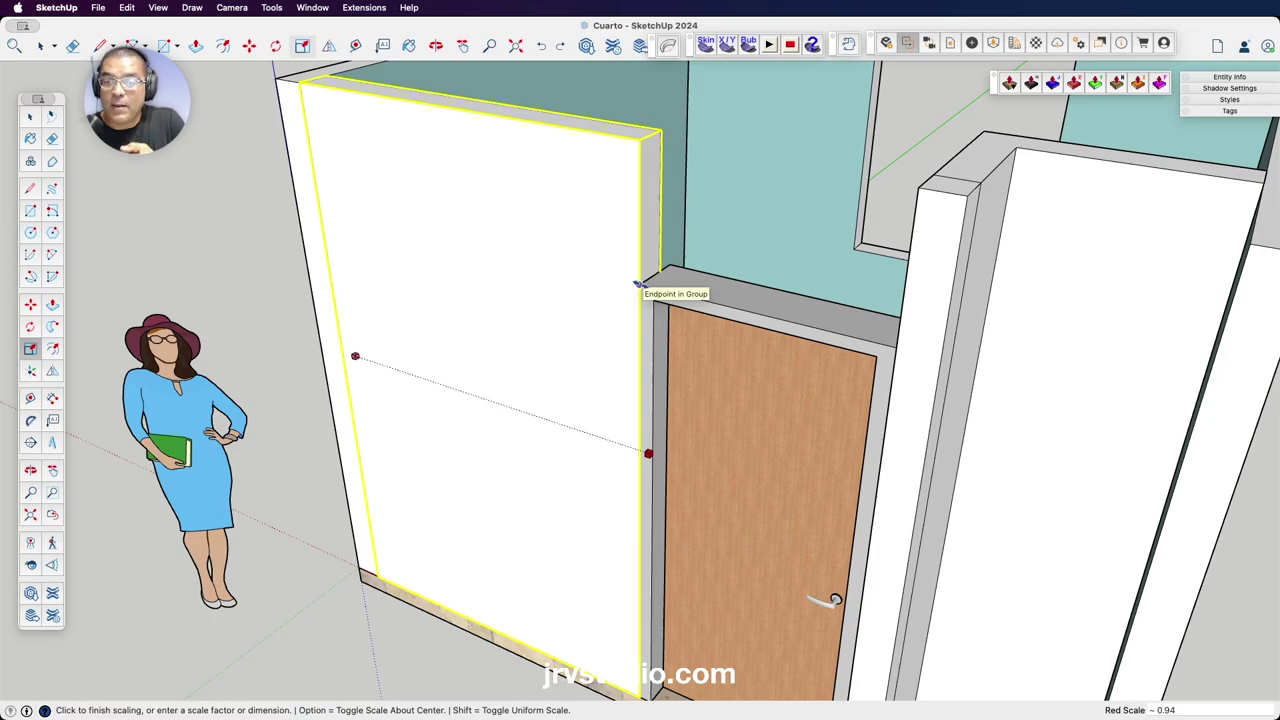
{"action": "left_click", "coordinate": [638, 285]}
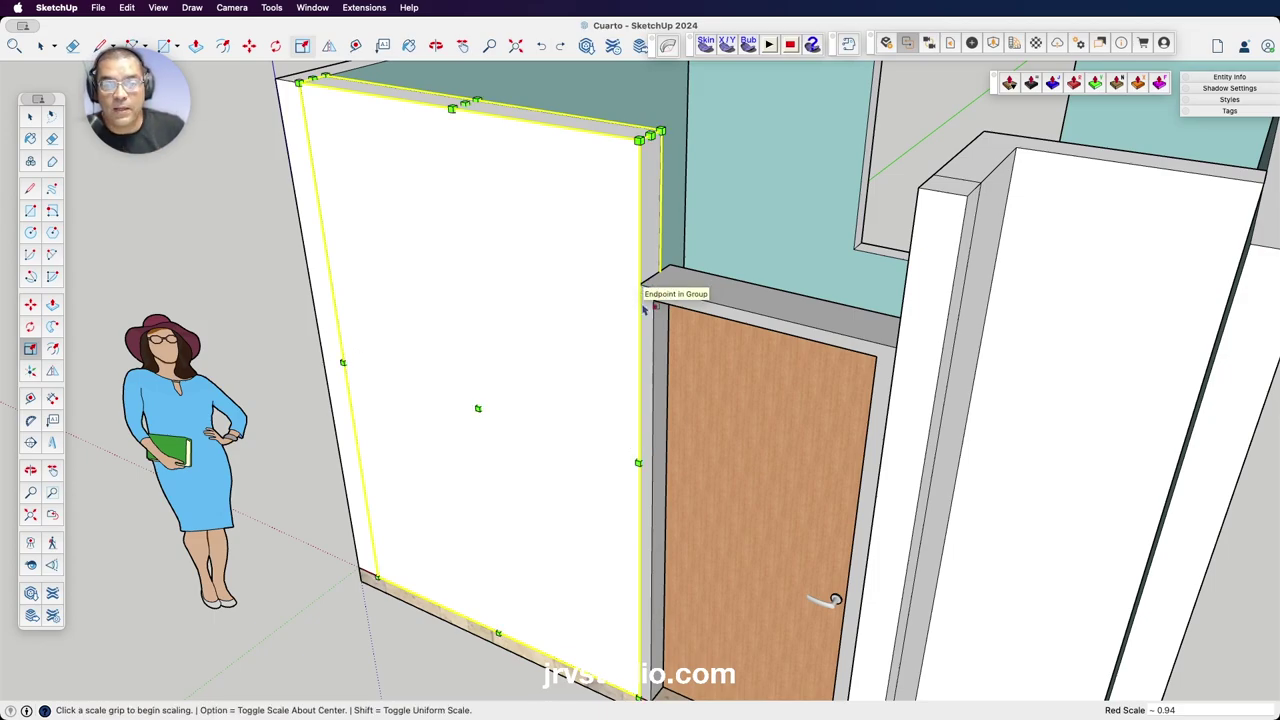
{"action": "key", "text": "o"}
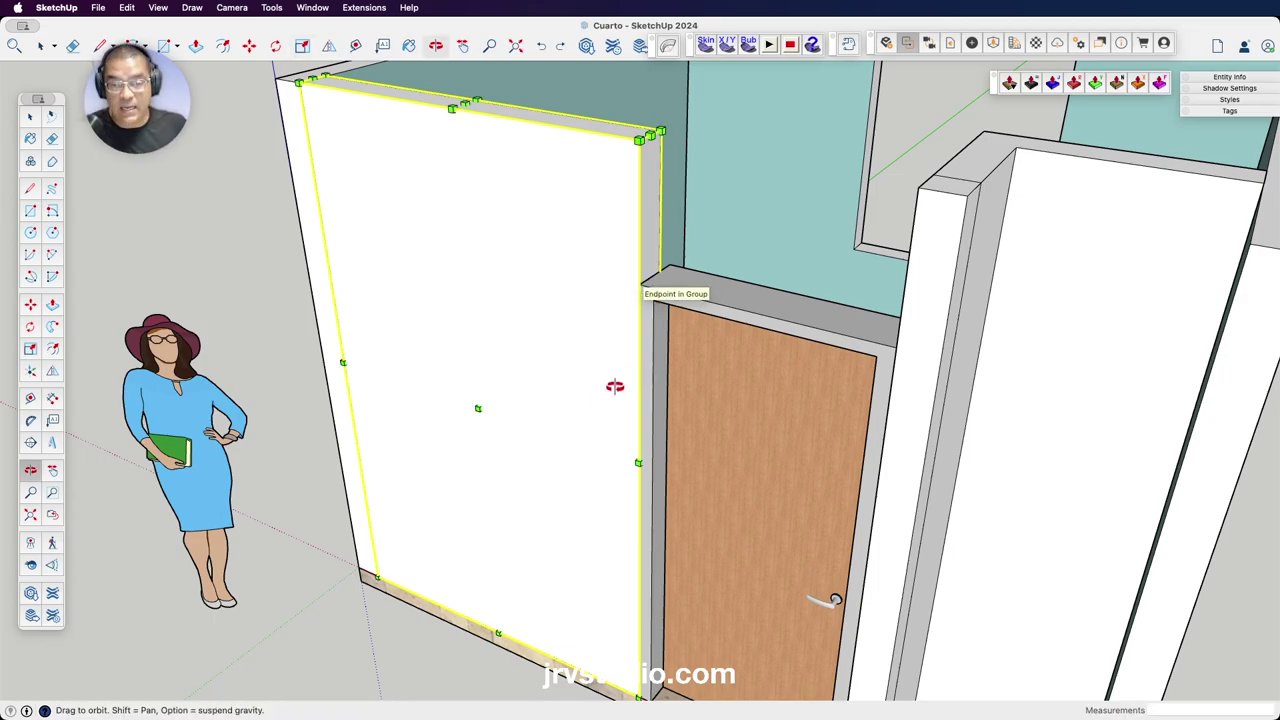
{"action": "scroll", "coordinate": [614, 383], "scroll_direction": "down", "scroll_amount": 2}
{"action": "scroll", "coordinate": [546, 371], "scroll_direction": "down", "scroll_amount": 5}
{"action": "left_click_drag", "start_coordinate": [543, 374], "coordinate": [664, 420]}
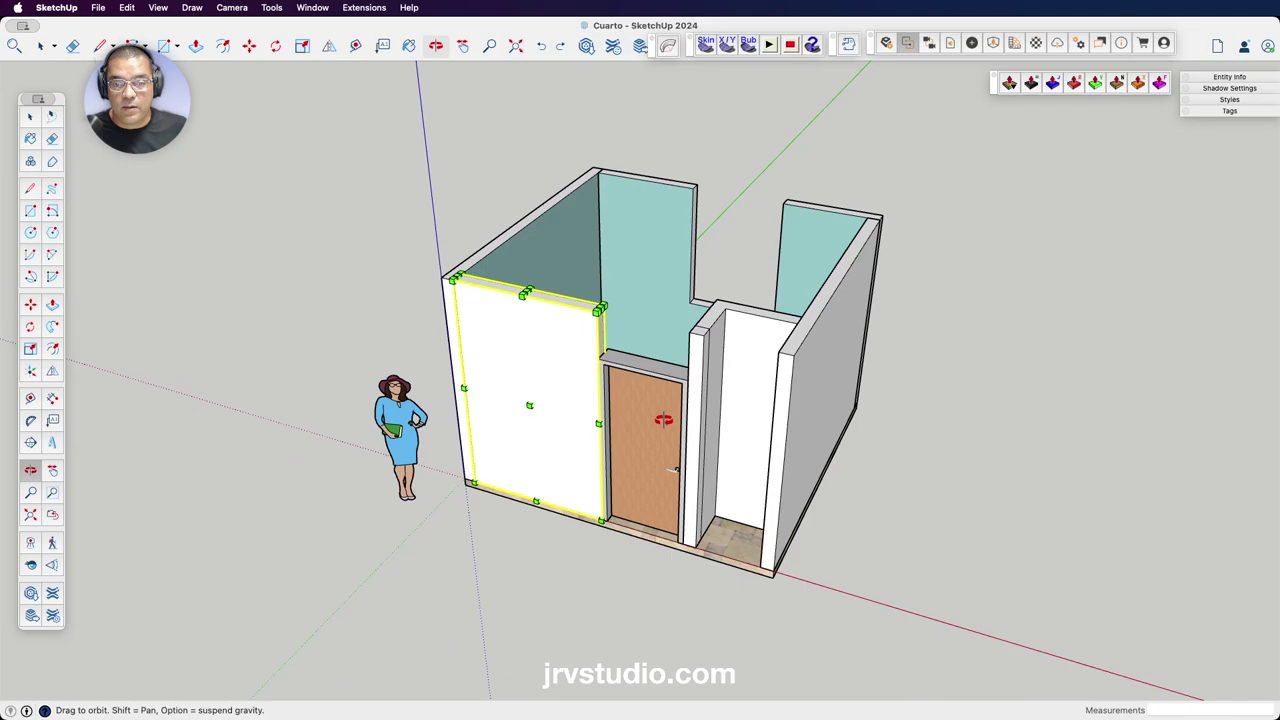
Orbit above the doorway, select the door frame group, and start the Move tool on it.
{"action": "key", "text": "space"}
{"action": "left_click", "coordinate": [420, 221]}
{"action": "key", "text": "o"}
{"action": "mouse_move", "coordinate": [581, 328]}
{"action": "left_mouse_down"}
{"action": "mouse_move", "coordinate": [517, 400]}
{"action": "mouse_move", "coordinate": [346, 343]}
{"action": "mouse_move", "coordinate": [434, 374]}
{"action": "mouse_move", "coordinate": [602, 325]}
{"action": "mouse_move", "coordinate": [743, 249]}
{"action": "left_mouse_up"}
{"action": "scroll", "coordinate": [680, 303], "scroll_direction": "up", "scroll_amount": 2}
{"action": "scroll", "coordinate": [668, 302], "scroll_direction": "up", "scroll_amount": 6}
{"action": "mouse_move", "coordinate": [668, 302]}
{"action": "left_mouse_down"}
{"action": "mouse_move", "coordinate": [603, 274]}
{"action": "mouse_move", "coordinate": [737, 506]}
{"action": "mouse_move", "coordinate": [620, 446]}
{"action": "mouse_move", "coordinate": [573, 554]}
{"action": "mouse_move", "coordinate": [669, 480]}
{"action": "mouse_move", "coordinate": [669, 431]}
{"action": "mouse_move", "coordinate": [575, 498]}
{"action": "mouse_move", "coordinate": [729, 364]}
{"action": "left_mouse_up"}
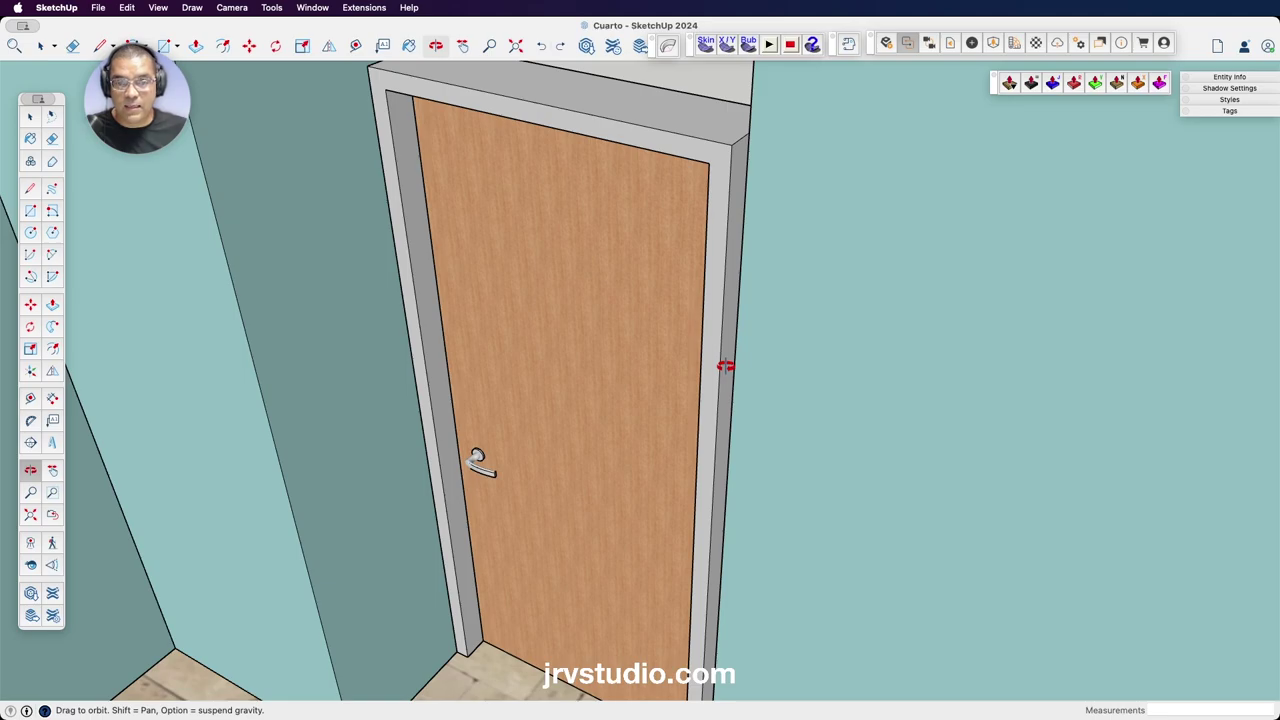
{"action": "mouse_move", "coordinate": [725, 366]}
{"action": "left_mouse_down"}
{"action": "mouse_move", "coordinate": [614, 354]}
{"action": "mouse_move", "coordinate": [700, 491]}
{"action": "mouse_move", "coordinate": [334, 517]}
{"action": "mouse_move", "coordinate": [385, 445]}
{"action": "mouse_move", "coordinate": [634, 286]}
{"action": "mouse_move", "coordinate": [600, 309]}
{"action": "mouse_move", "coordinate": [674, 471]}
{"action": "mouse_move", "coordinate": [661, 406]}
{"action": "mouse_move", "coordinate": [703, 484]}
{"action": "left_mouse_up"}
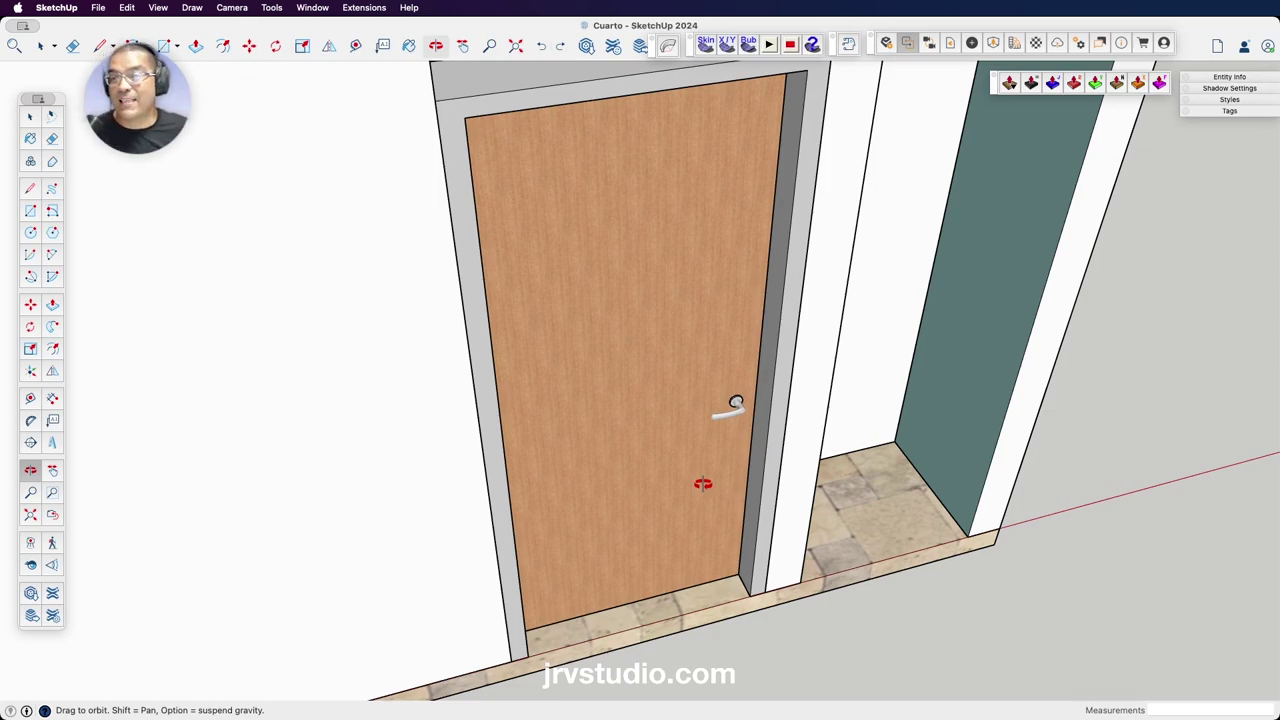
{"action": "mouse_move", "coordinate": [710, 484]}
{"action": "left_mouse_down"}
{"action": "mouse_move", "coordinate": [691, 469]}
{"action": "mouse_move", "coordinate": [663, 366]}
{"action": "left_mouse_up"}
{"action": "key", "text": "space"}
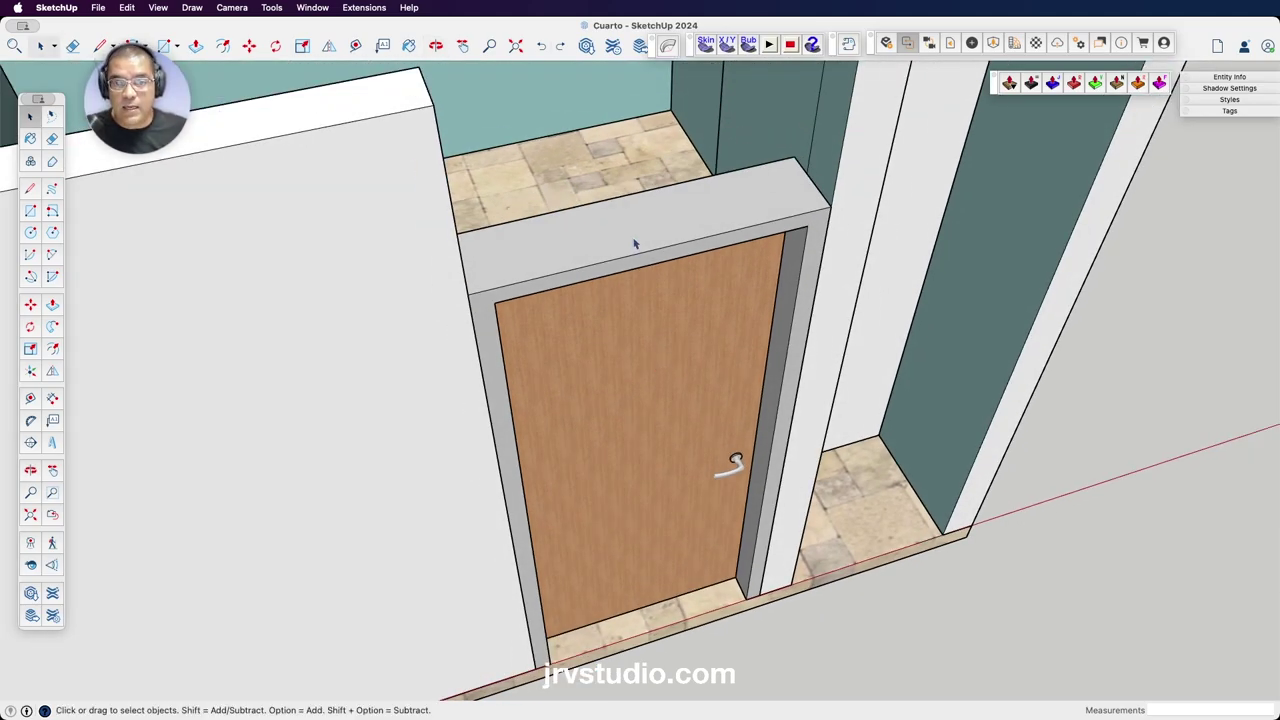
{"action": "left_click", "coordinate": [632, 242]}
{"action": "key", "text": "m"}
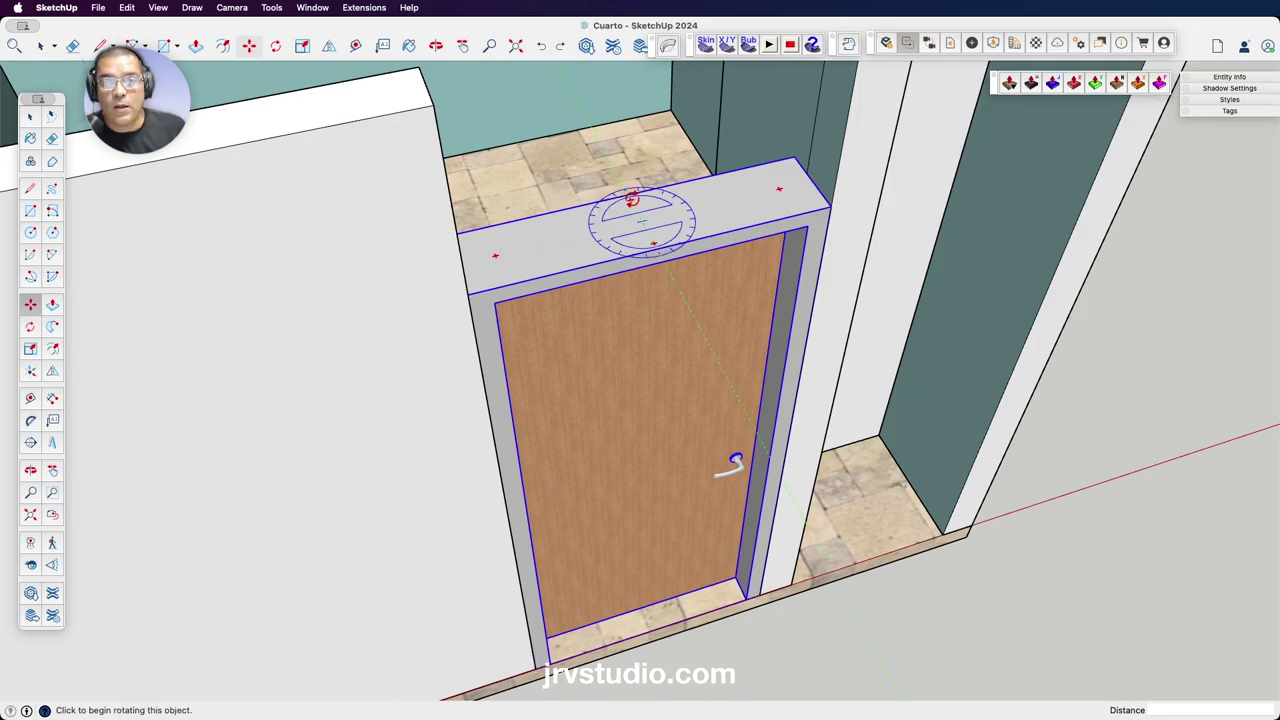
{"action": "mouse_move", "coordinate": [776, 189]}
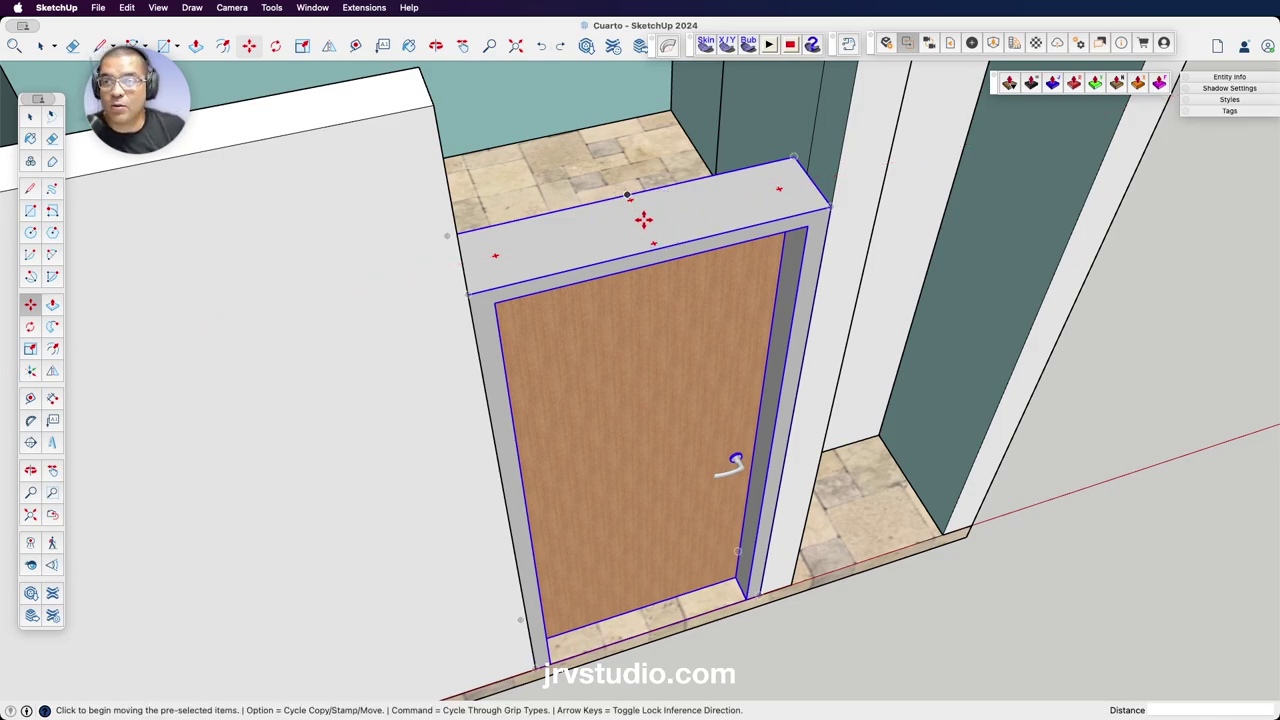
Rotate the door 180° with its rotate grip, then orbit to check it from inside.
{"action": "left_click", "coordinate": [777, 189]}
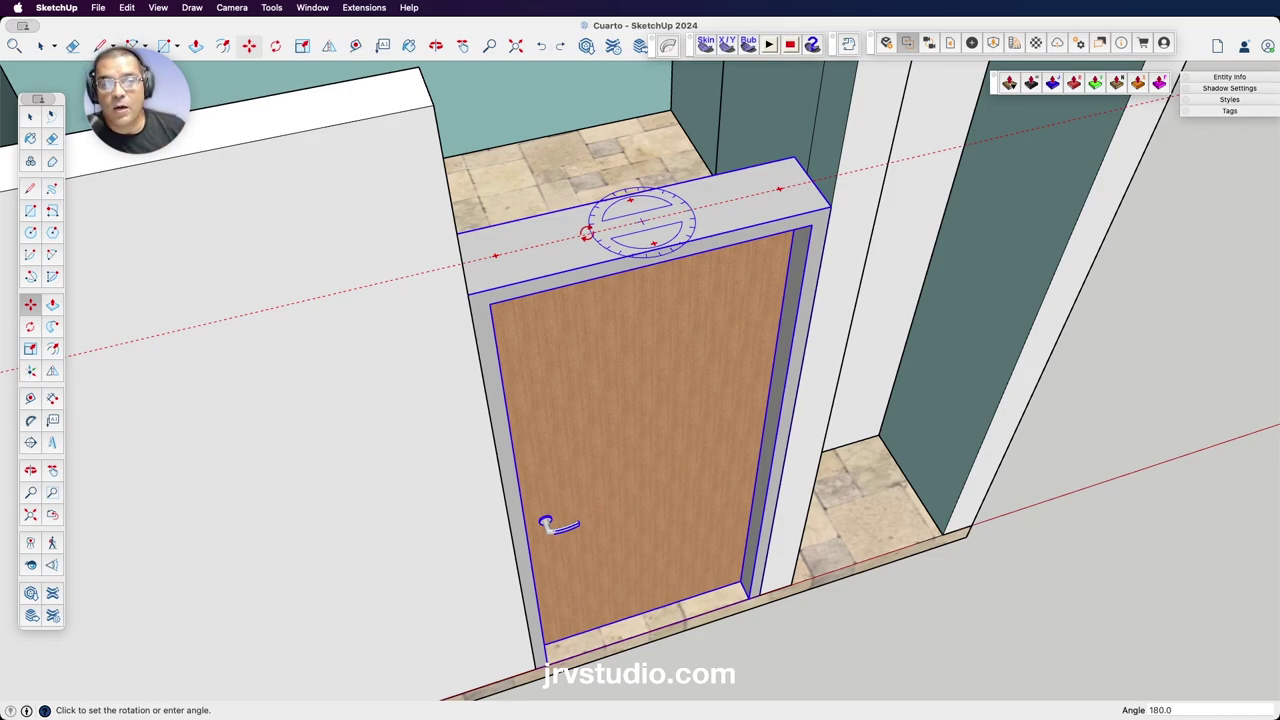
{"action": "left_click", "coordinate": [587, 232]}
{"action": "key", "text": "shift+f"}
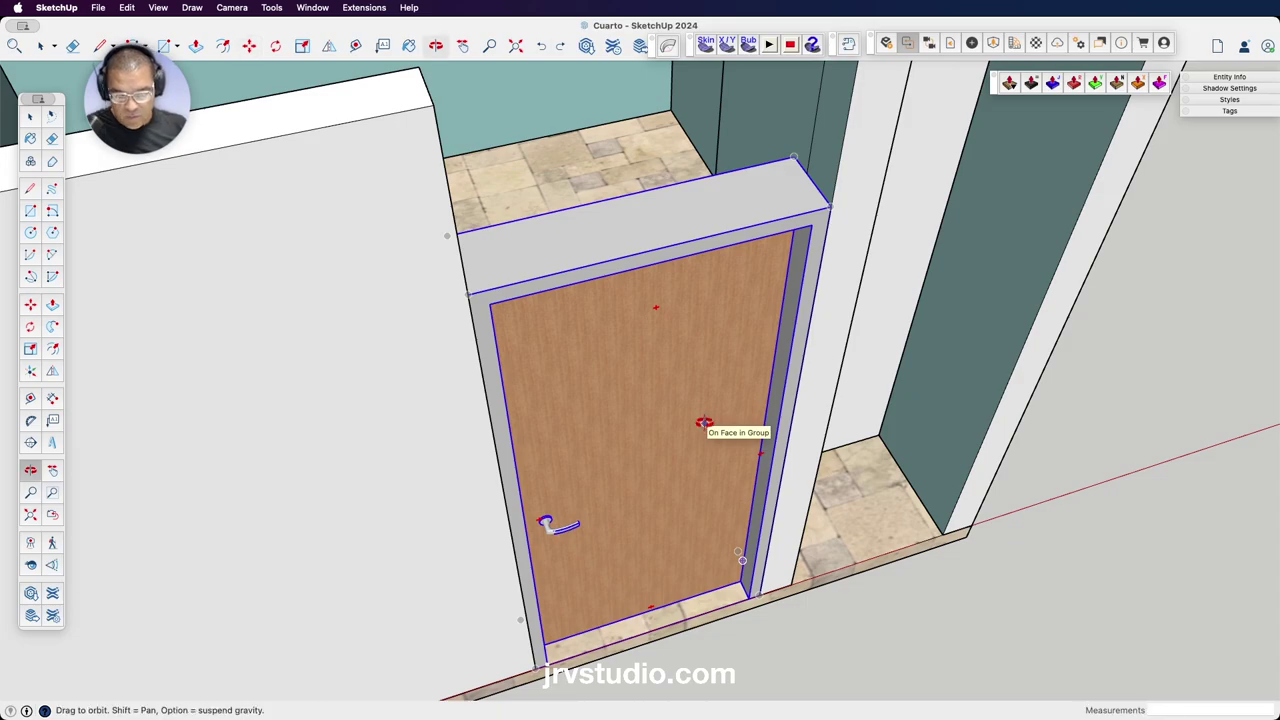
{"action": "middle_click_drag", "start_coordinate": [704, 422], "coordinate": [444, 389]}
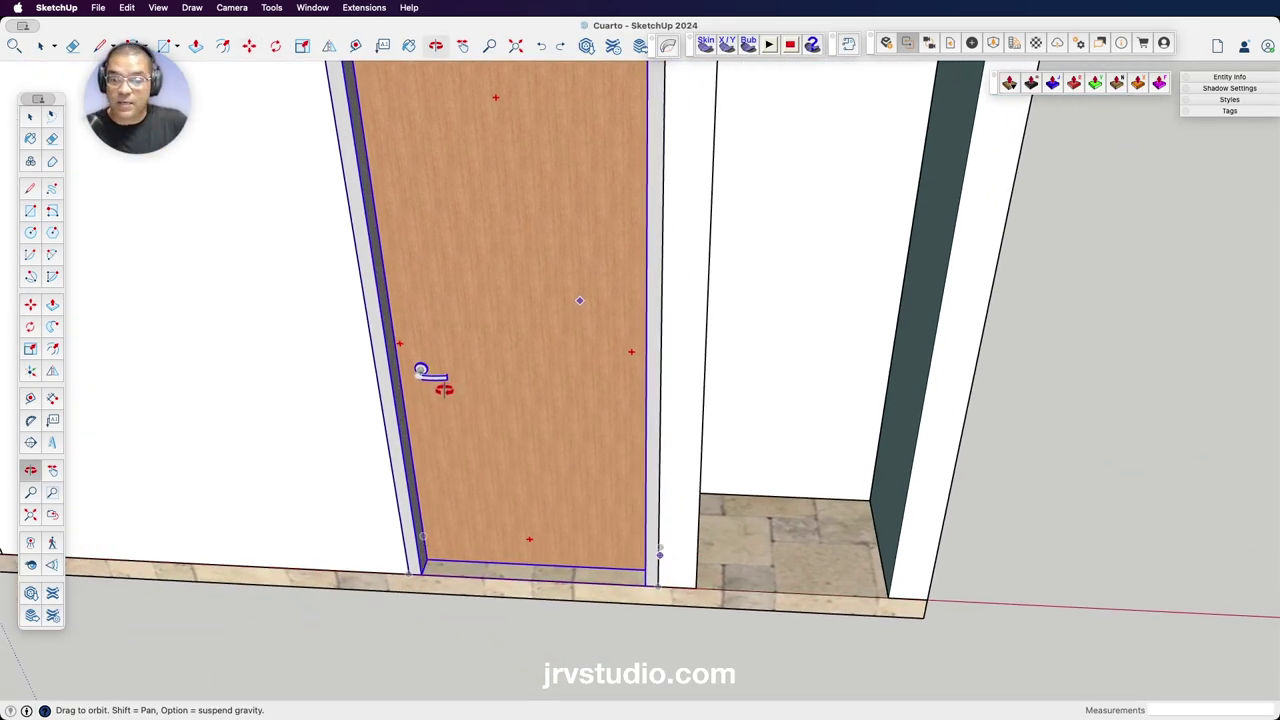
{"action": "mouse_move", "coordinate": [526, 371]}
{"action": "middle_mouse_down"}
{"action": "mouse_move", "coordinate": [697, 516]}
{"action": "mouse_move", "coordinate": [766, 443]}
{"action": "mouse_move", "coordinate": [846, 449]}
{"action": "mouse_move", "coordinate": [528, 479]}
{"action": "mouse_move", "coordinate": [626, 340]}
{"action": "mouse_move", "coordinate": [800, 409]}
{"action": "mouse_move", "coordinate": [703, 340]}
{"action": "mouse_move", "coordinate": [814, 374]}
{"action": "mouse_move", "coordinate": [863, 303]}
{"action": "mouse_move", "coordinate": [803, 303]}
{"action": "mouse_move", "coordinate": [749, 449]}
{"action": "mouse_move", "coordinate": [789, 377]}
{"action": "mouse_move", "coordinate": [673, 515]}
{"action": "mouse_move", "coordinate": [724, 423]}
{"action": "middle_mouse_up"}
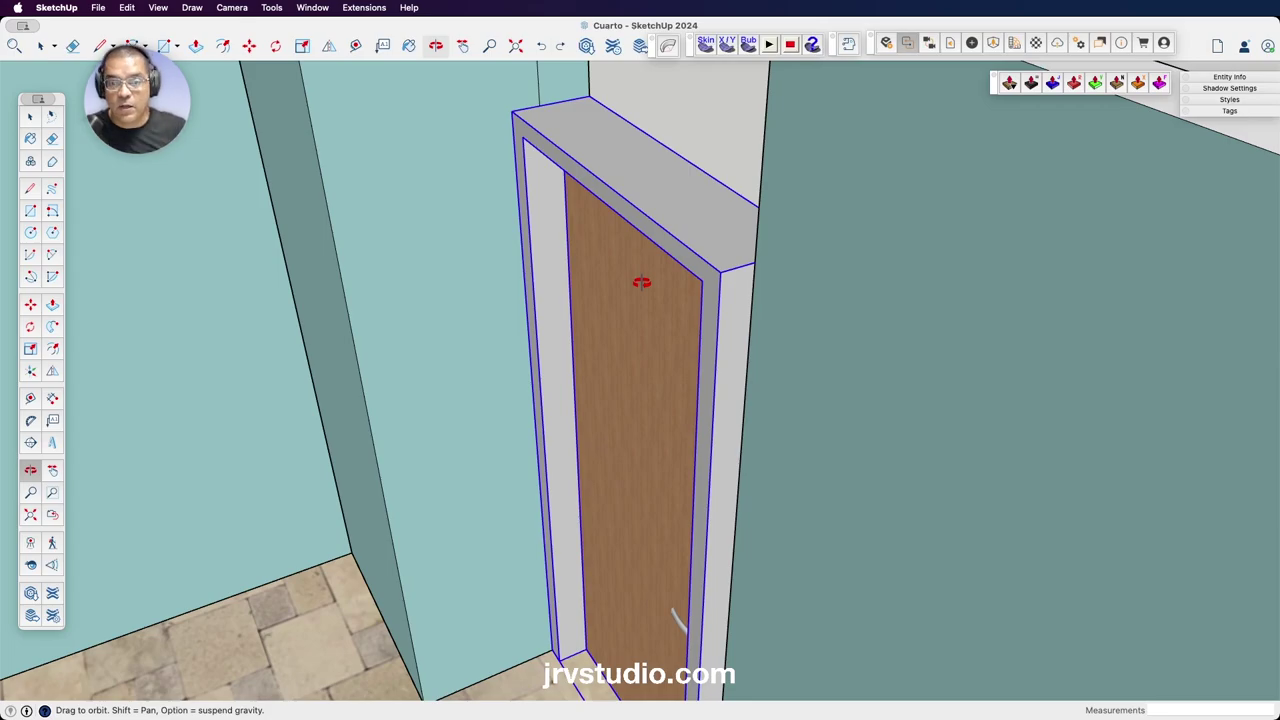
Edit the door component's frame, selecting its left jamb, top and front faces.
{"action": "key", "text": "space"}
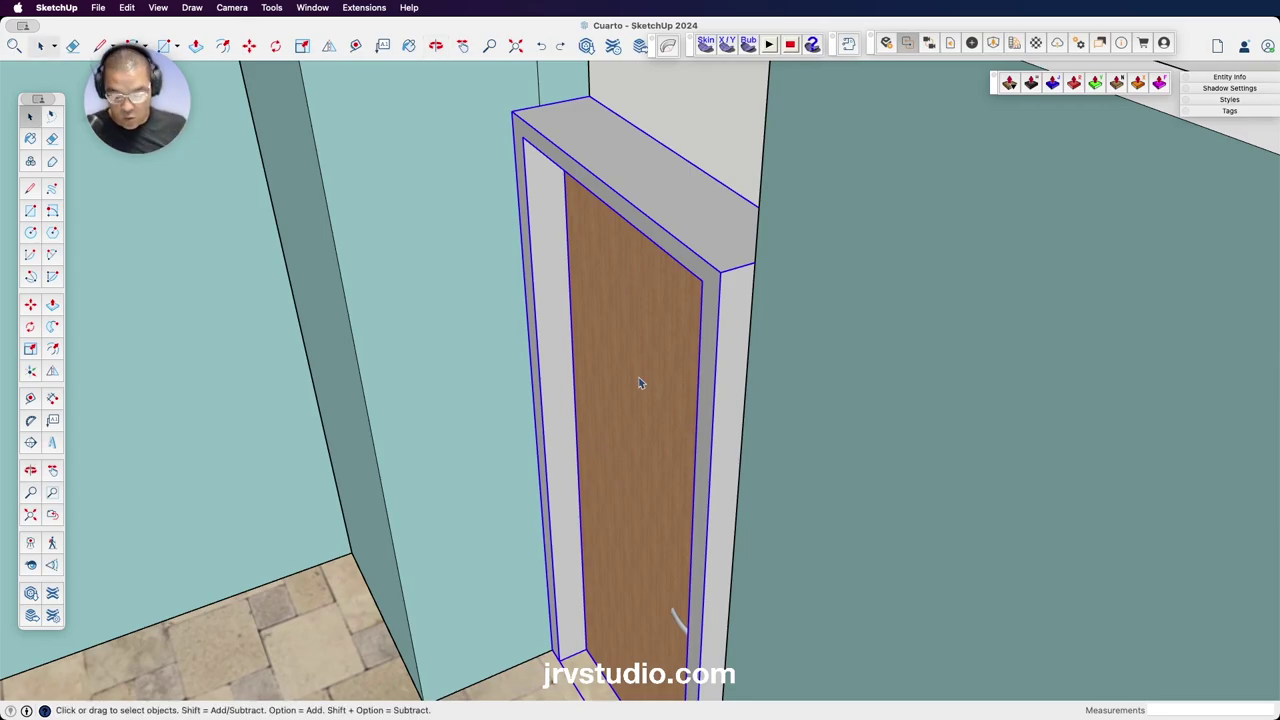
{"action": "key", "text": "o"}
{"action": "left_click_drag", "start_coordinate": [640, 414], "coordinate": [688, 391]}
{"action": "key", "text": "space"}
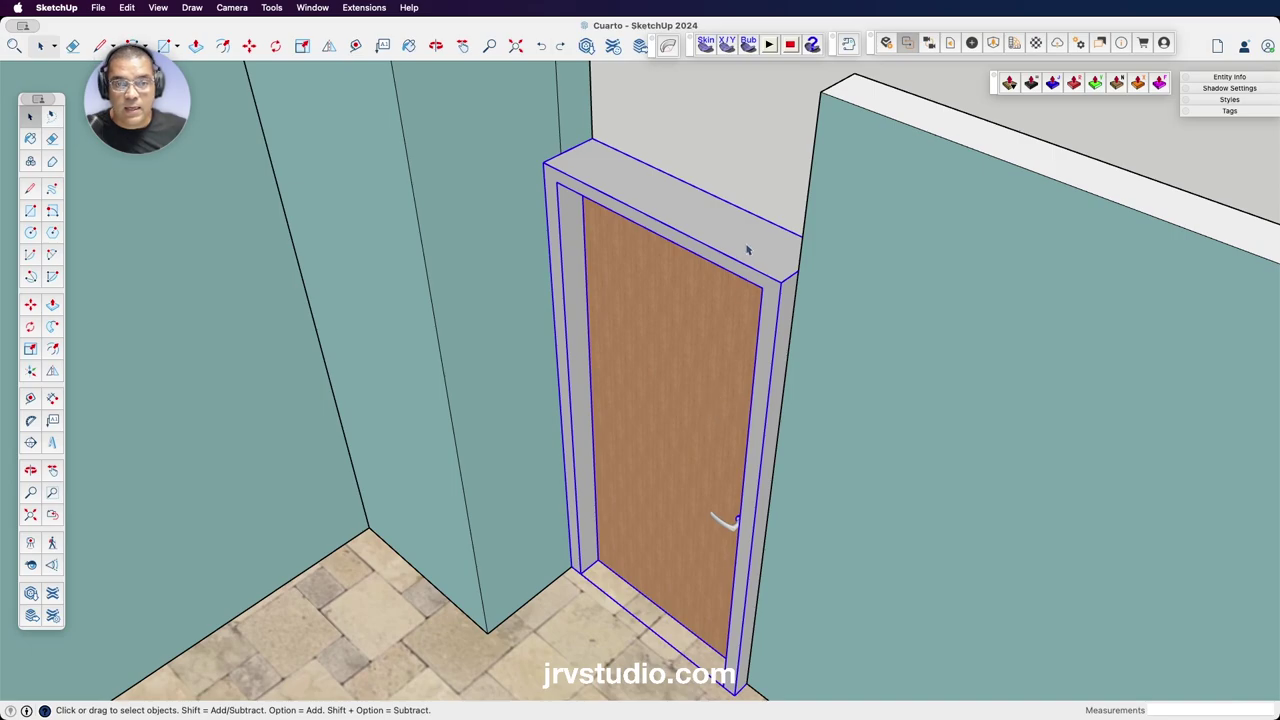
{"action": "double_click", "coordinate": [747, 250]}
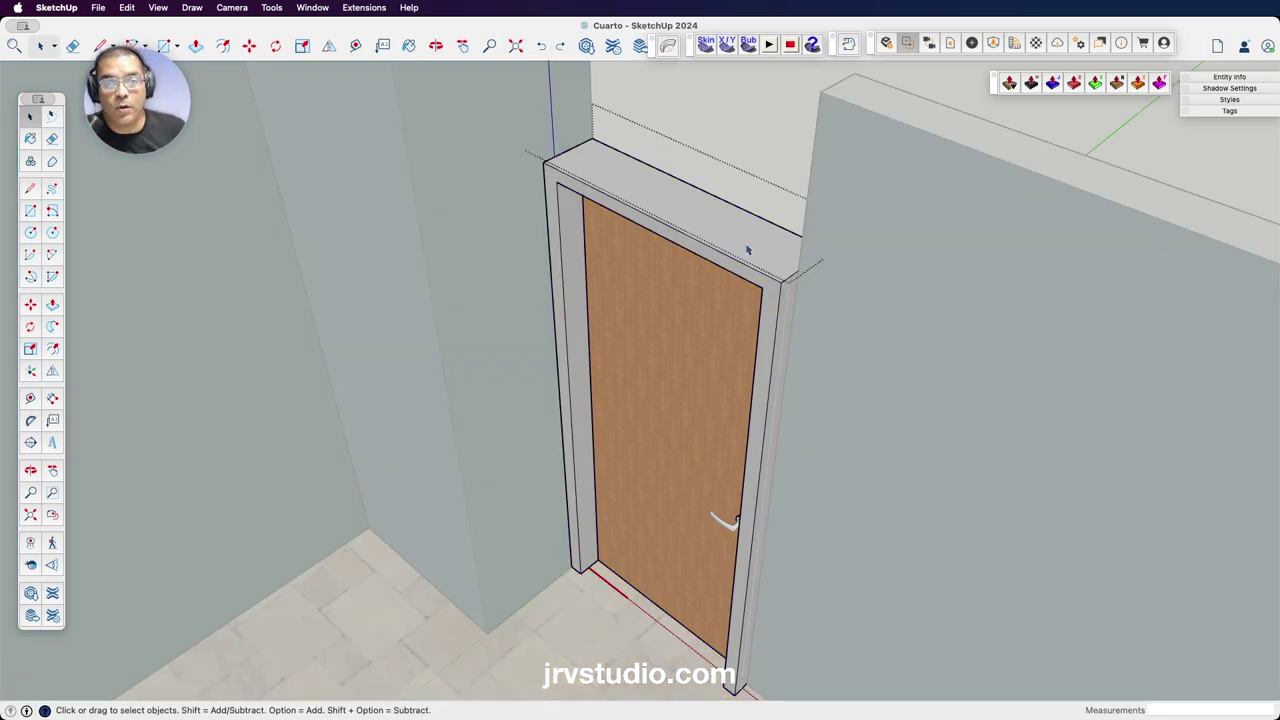
{"action": "left_click", "coordinate": [731, 263]}
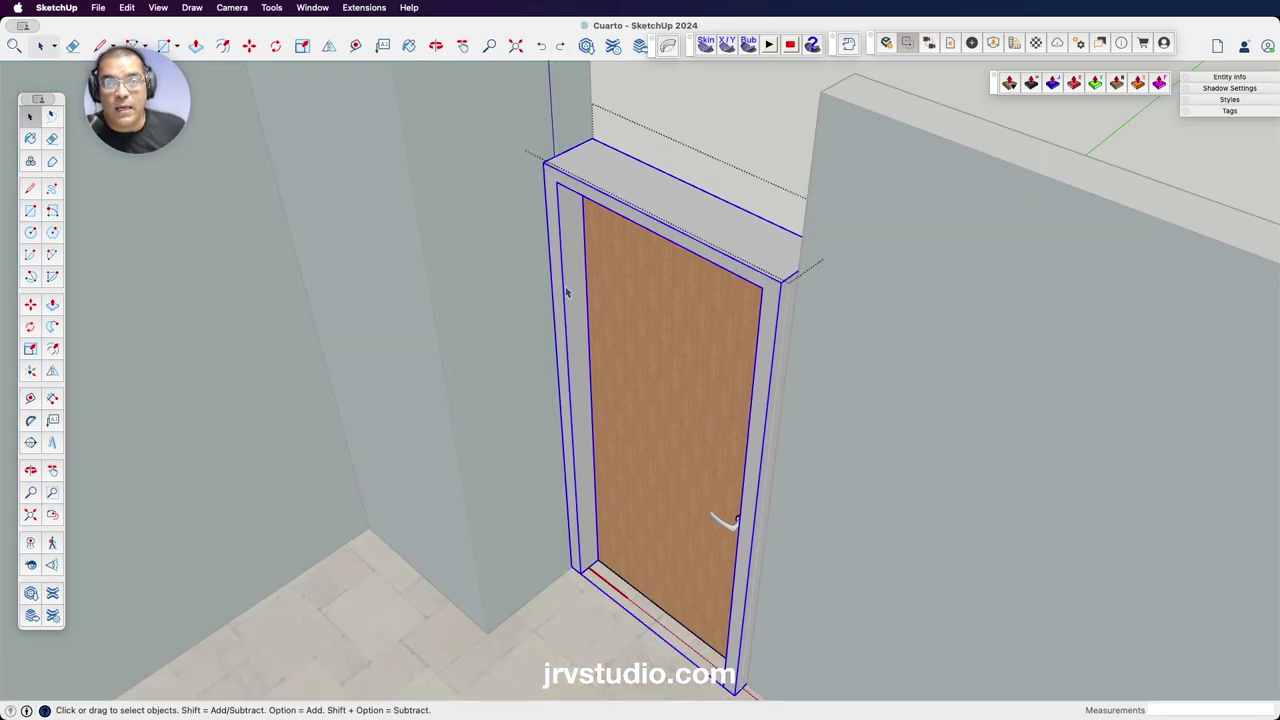
{"action": "left_click", "coordinate": [652, 369]}
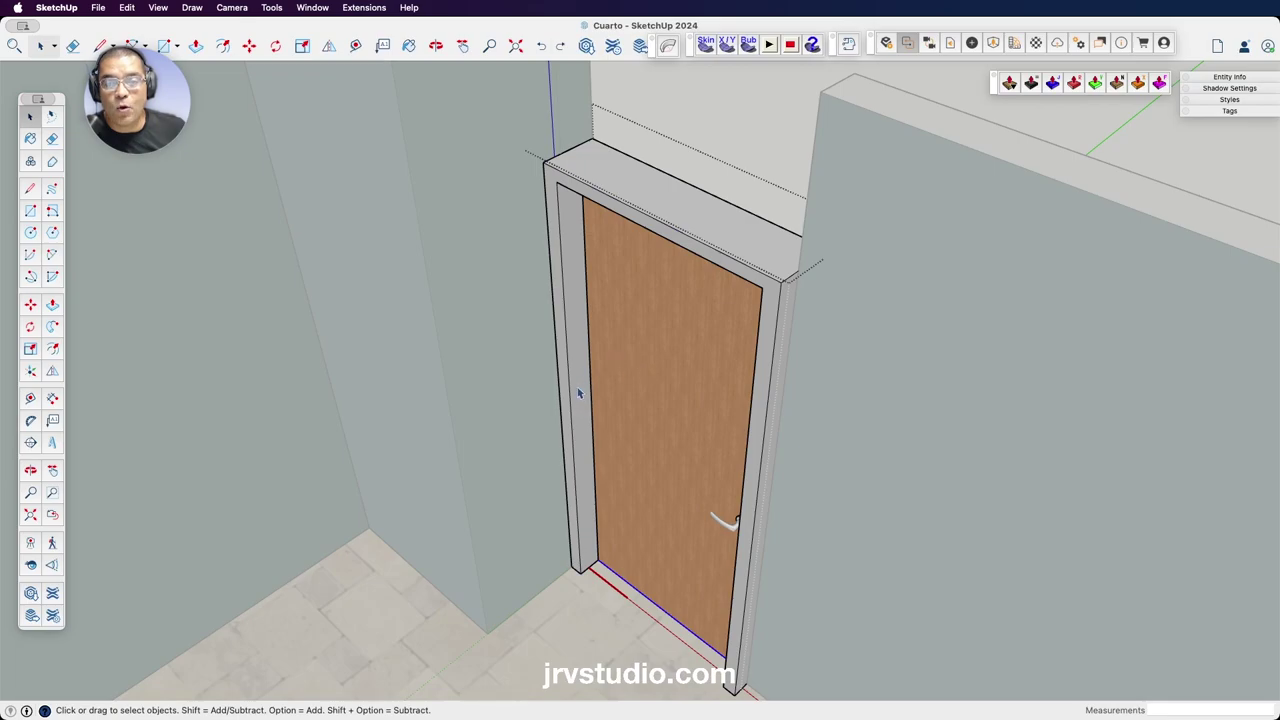
{"action": "left_click", "coordinate": [575, 270]}
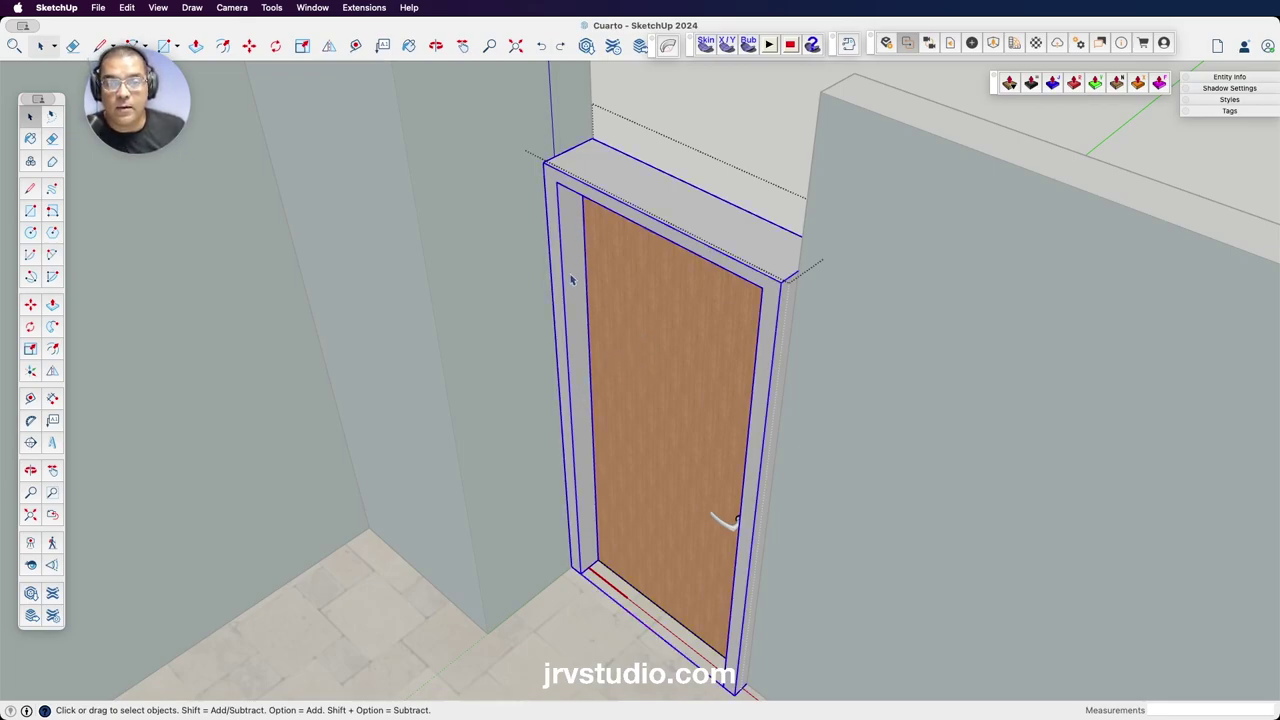
{"action": "double_click", "coordinate": [571, 280]}
{"action": "left_click", "coordinate": [576, 266]}
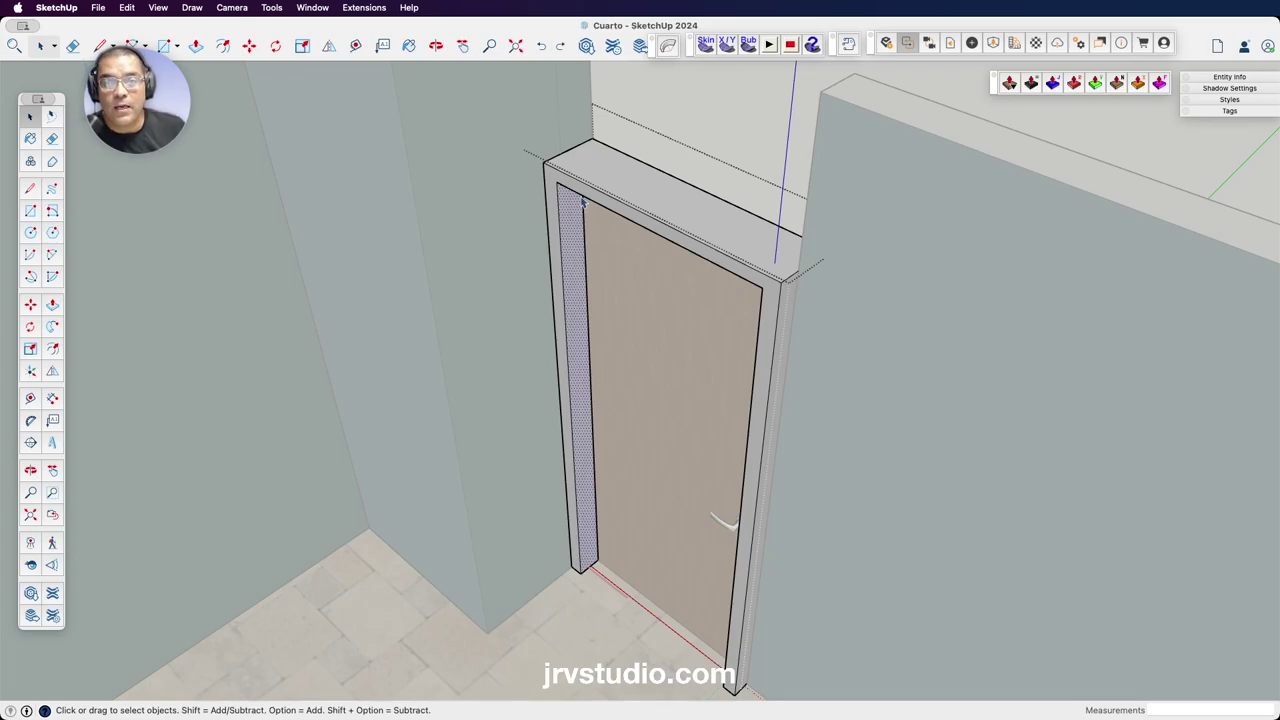
{"action": "left_click", "coordinate": [644, 186]}
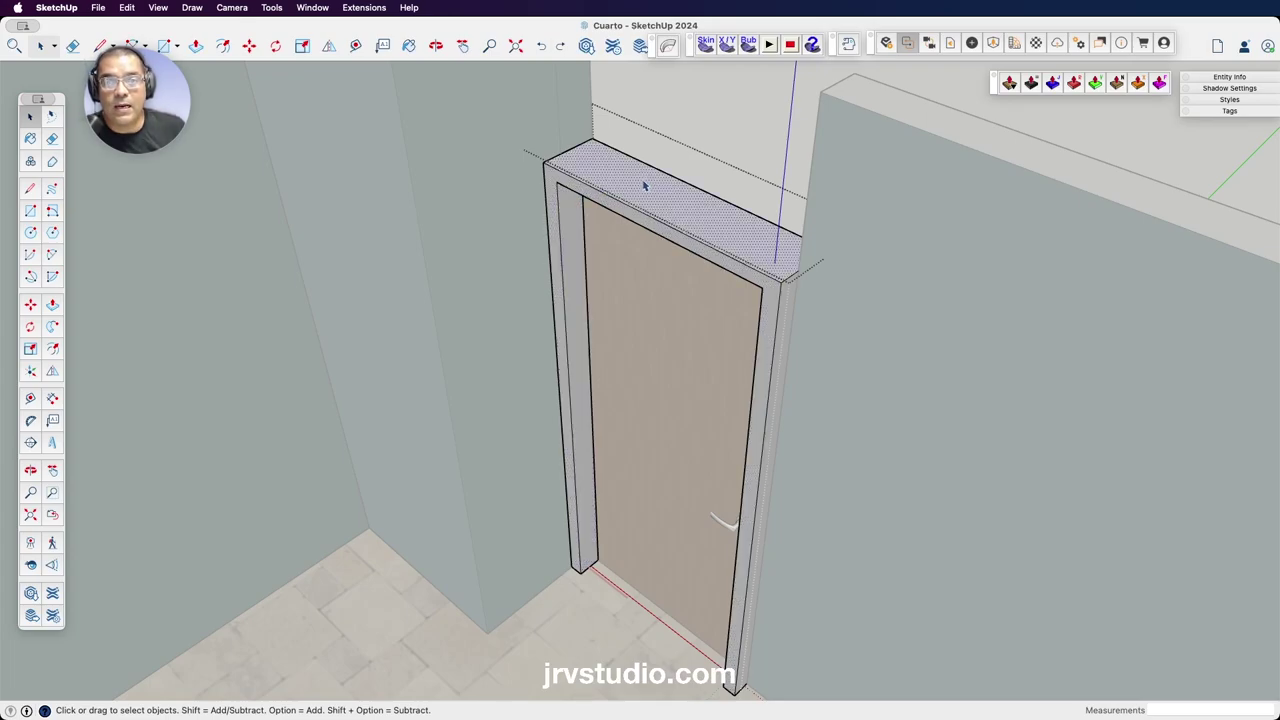
{"action": "left_click", "coordinate": [787, 325]}
{"action": "left_click", "coordinate": [776, 261]}
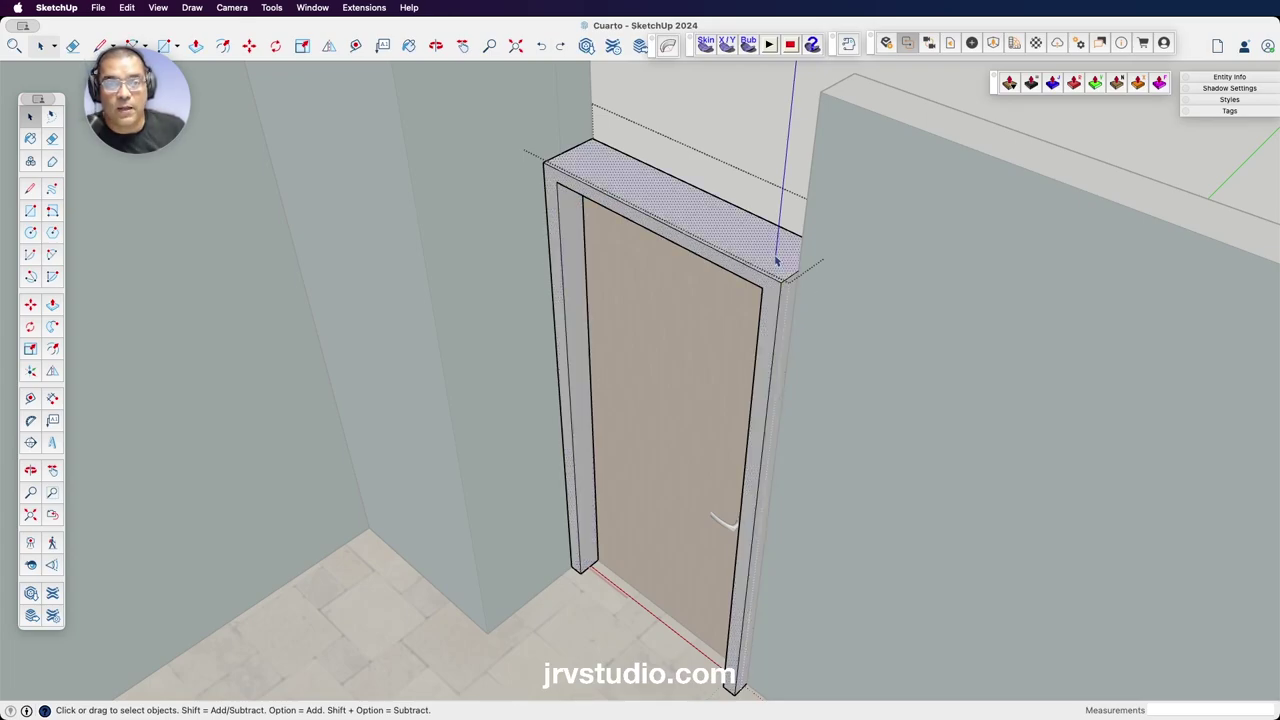
{"action": "left_click", "coordinate": [549, 188]}
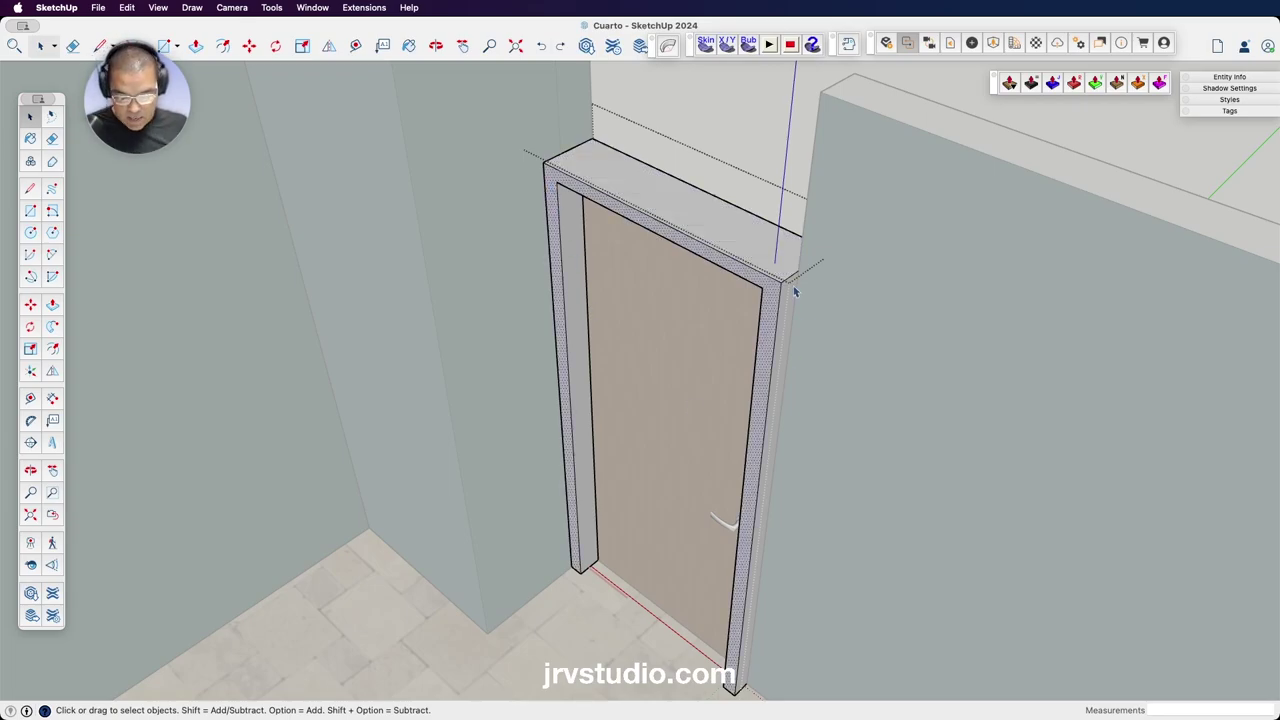
Move the selected frame geometry 3 1/4" so it lines up with the frame's outer corner.
{"action": "key", "text": "m"}
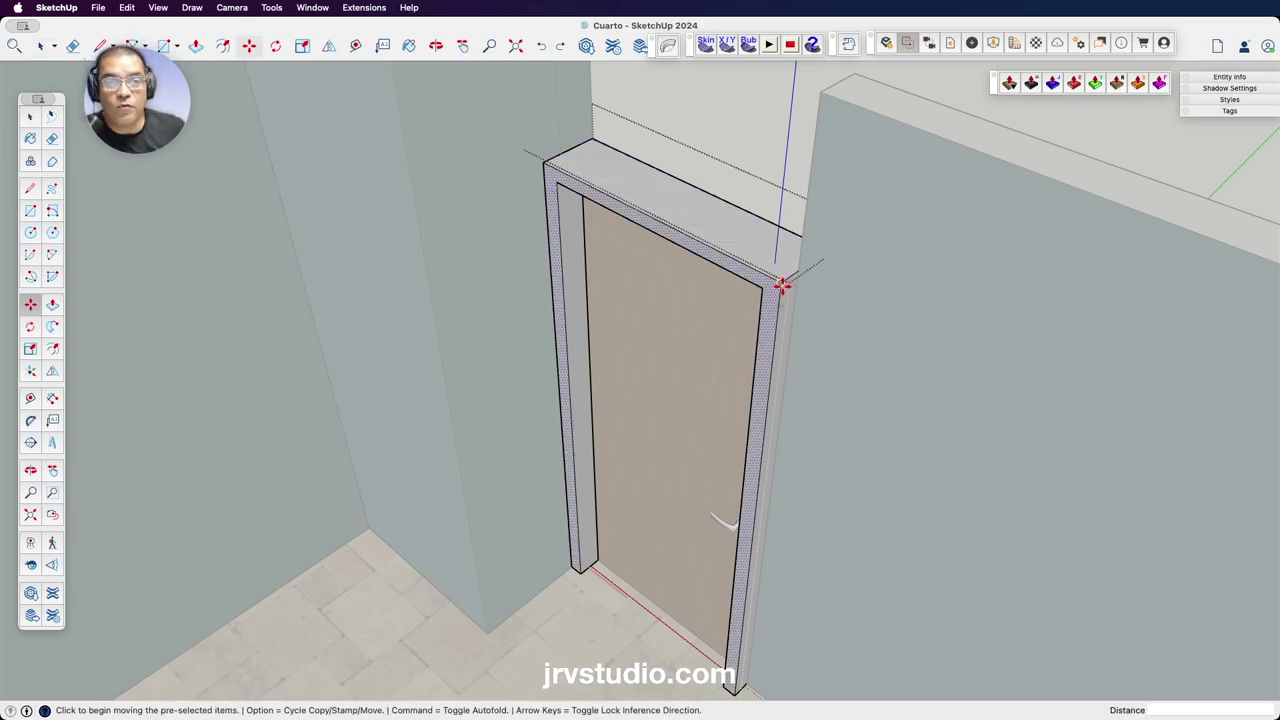
{"action": "scroll", "coordinate": [775, 285], "scroll_direction": "up", "scroll_amount": 3}
{"action": "scroll", "coordinate": [768, 278], "scroll_direction": "up", "scroll_amount": 3}
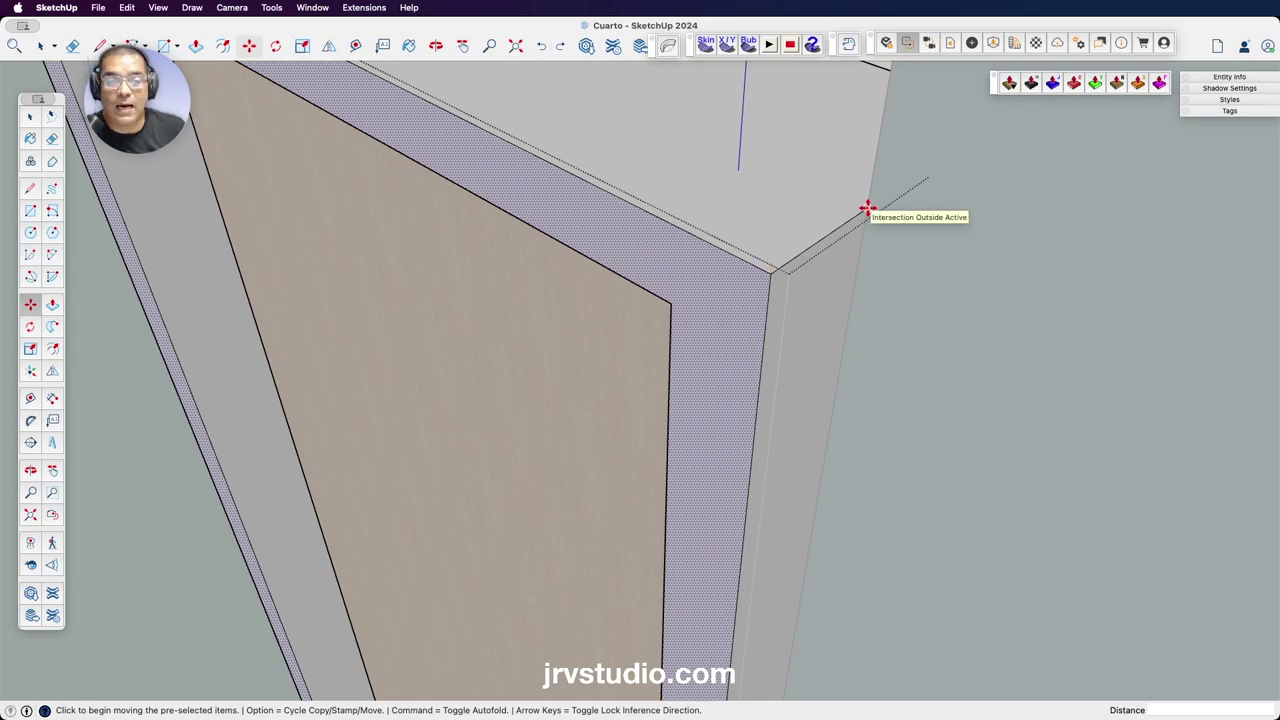
{"action": "left_click", "coordinate": [771, 273]}
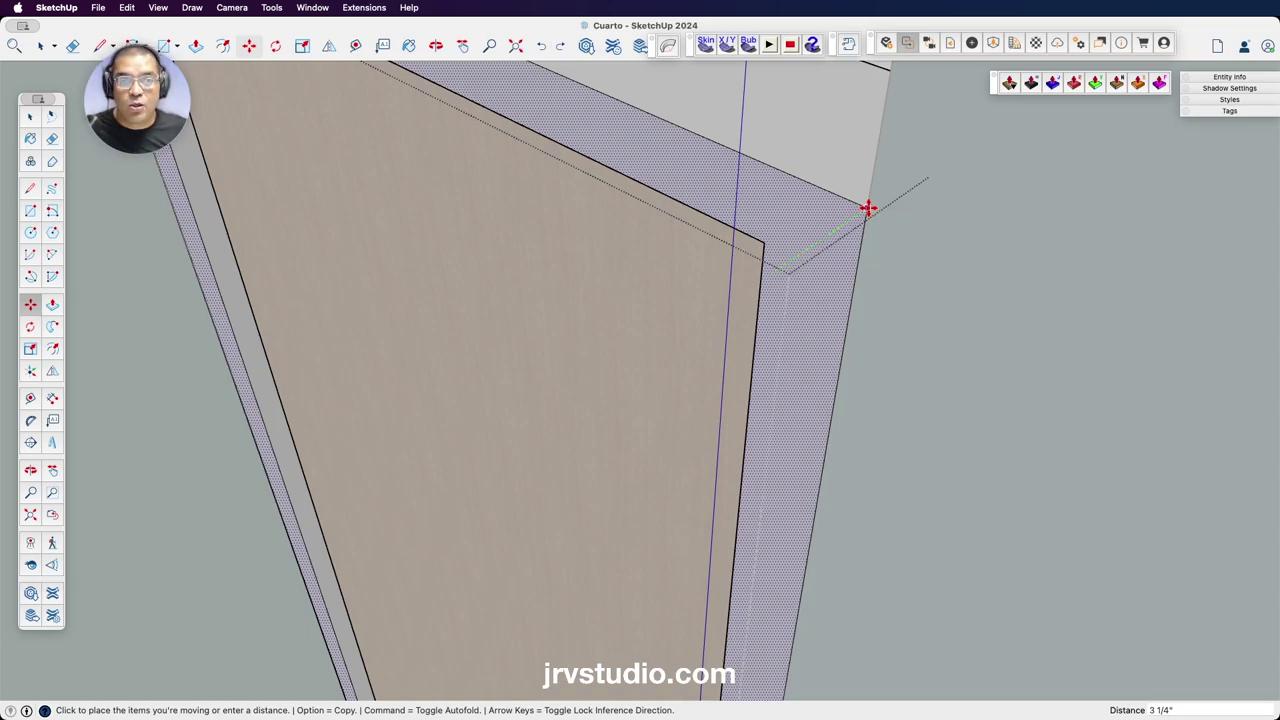
{"action": "left_click", "coordinate": [868, 209]}
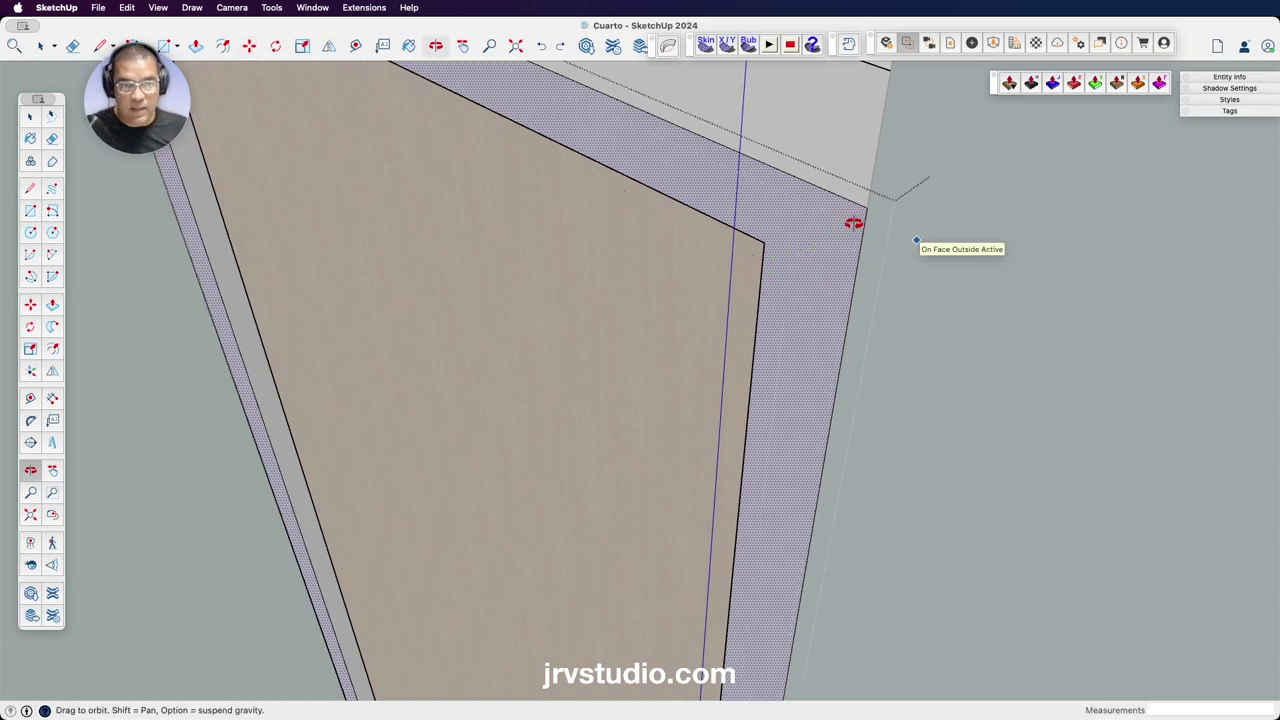
{"action": "scroll", "coordinate": [854, 220], "scroll_direction": "down", "scroll_amount": 3}
{"action": "scroll", "coordinate": [848, 221], "scroll_direction": "down", "scroll_amount": 3}
Exit door component editing, then orbit and zoom in to inspect the wood door and handle.
{"action": "mouse_move", "coordinate": [848, 221]}
{"action": "left_mouse_down"}
{"action": "mouse_move", "coordinate": [831, 108]}
{"action": "mouse_move", "coordinate": [657, 234]}
{"action": "mouse_move", "coordinate": [428, 254]}
{"action": "mouse_move", "coordinate": [284, 217]}
{"action": "mouse_move", "coordinate": [429, 297]}
{"action": "mouse_move", "coordinate": [186, 289]}
{"action": "mouse_move", "coordinate": [374, 289]}
{"action": "mouse_move", "coordinate": [726, 388]}
{"action": "mouse_move", "coordinate": [826, 329]}
{"action": "mouse_move", "coordinate": [851, 363]}
{"action": "mouse_move", "coordinate": [952, 308]}
{"action": "mouse_move", "coordinate": [792, 345]}
{"action": "left_mouse_up"}
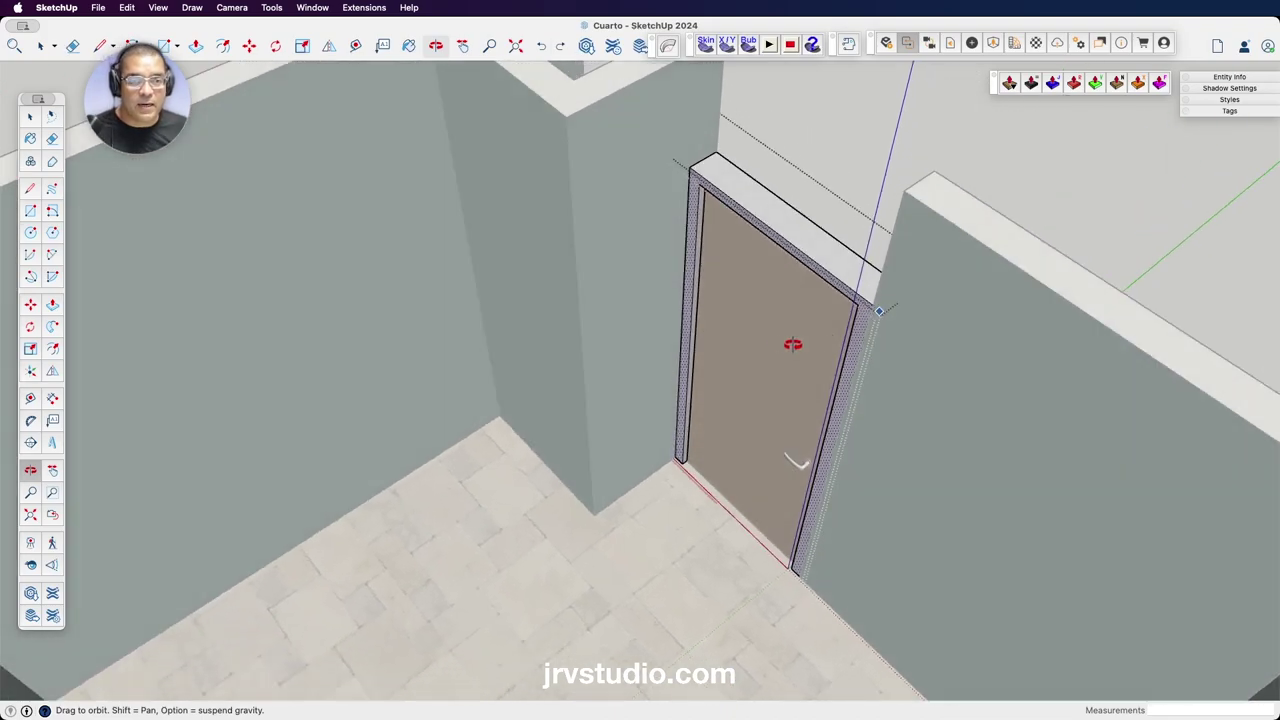
{"action": "key", "text": "space"}
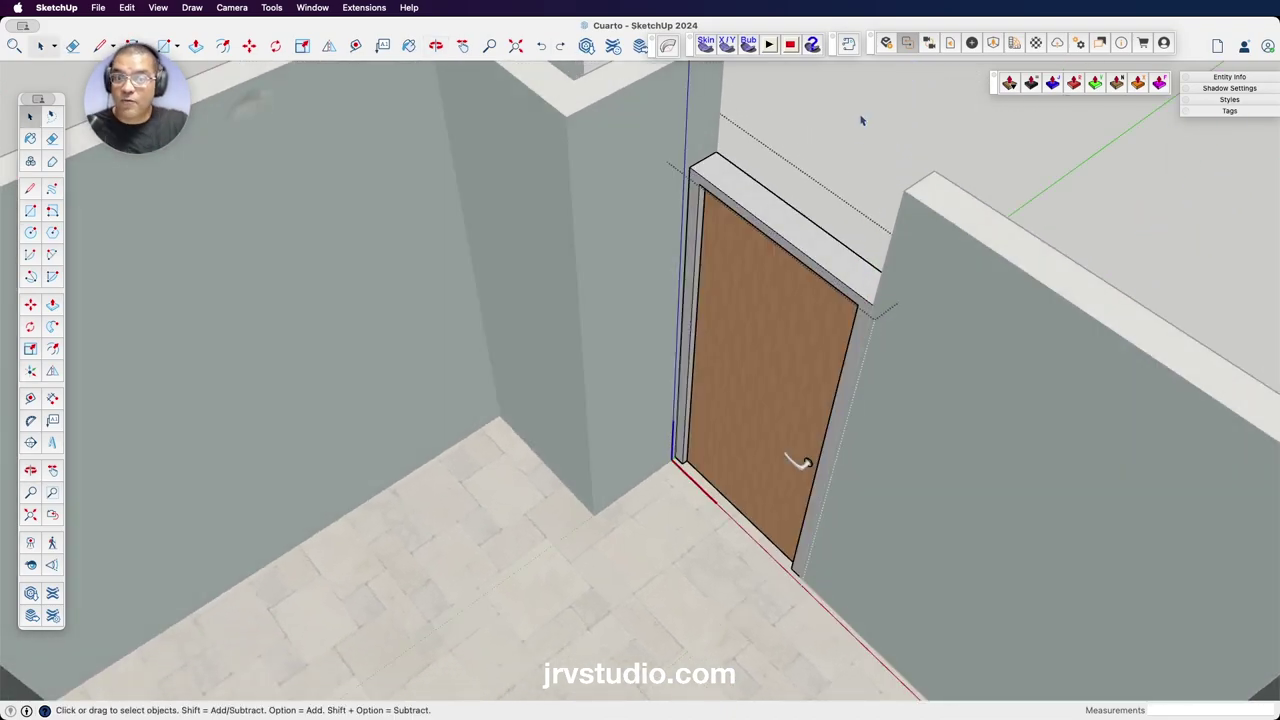
{"action": "key", "text": "Escape"}
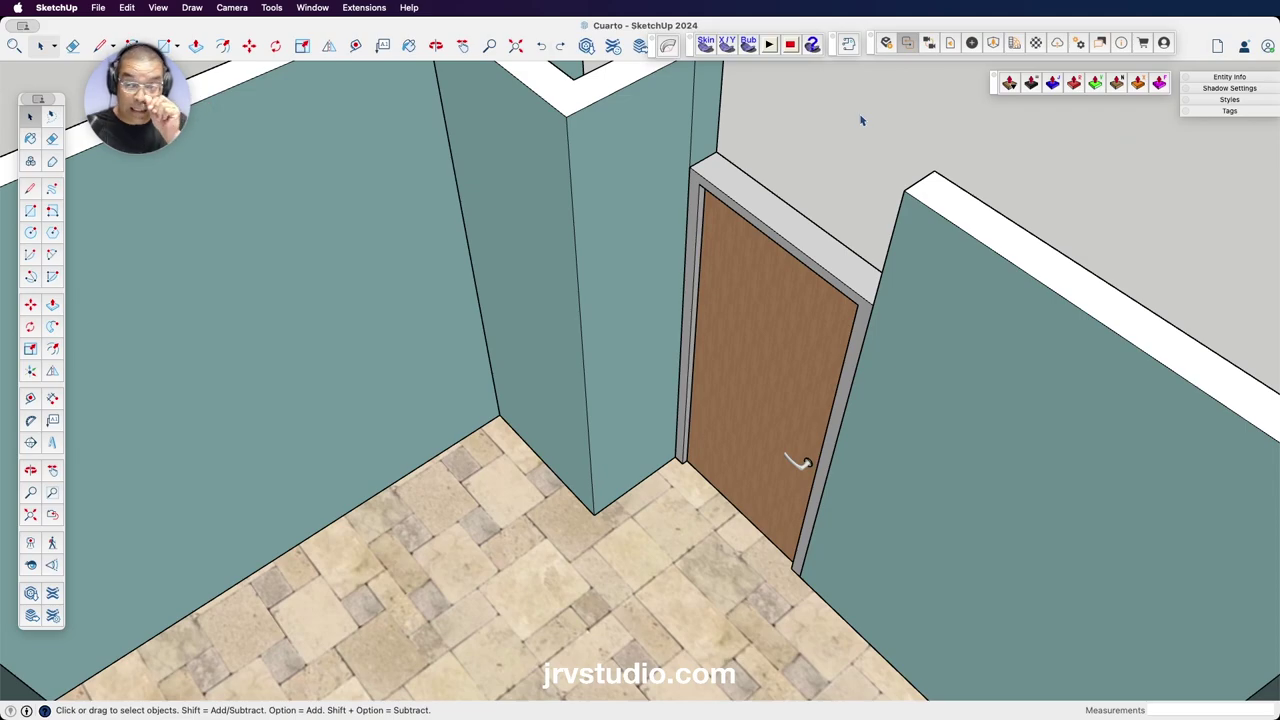
{"action": "key", "text": "o"}
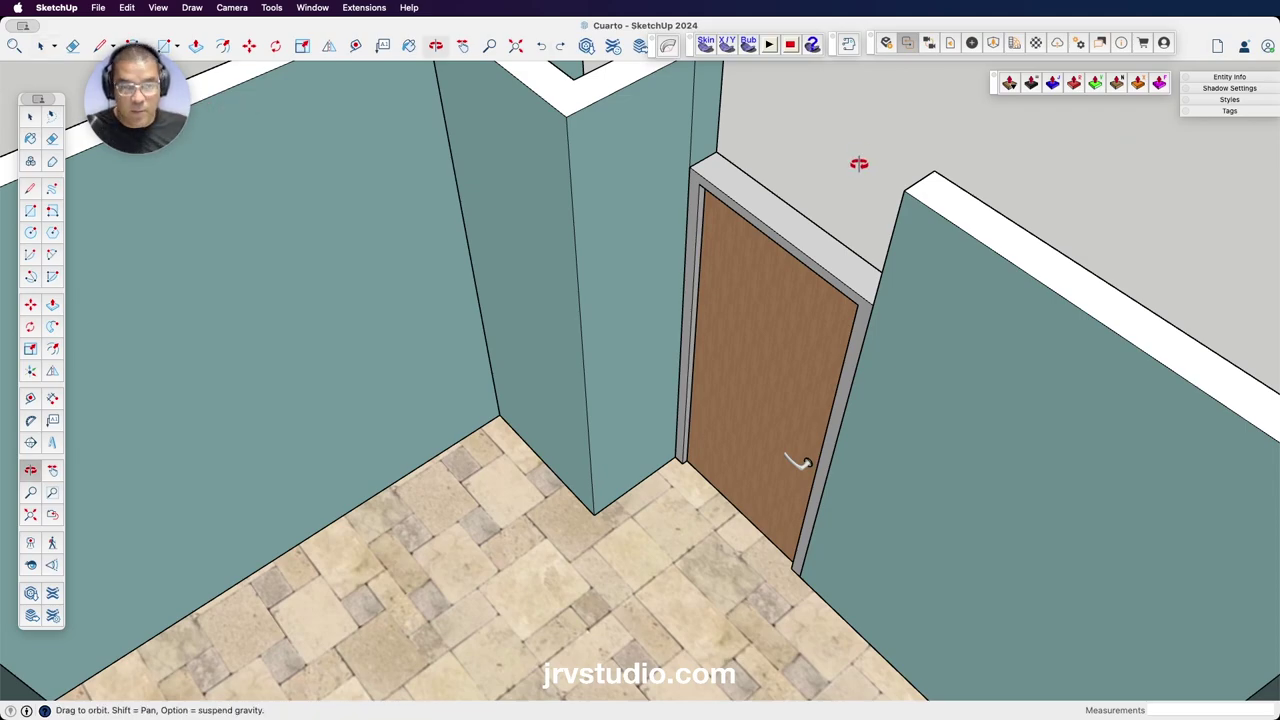
{"action": "mouse_move", "coordinate": [857, 163]}
{"action": "left_mouse_down"}
{"action": "mouse_move", "coordinate": [763, 234]}
{"action": "mouse_move", "coordinate": [391, 246]}
{"action": "mouse_move", "coordinate": [541, 221]}
{"action": "mouse_move", "coordinate": [606, 191]}
{"action": "mouse_move", "coordinate": [794, 306]}
{"action": "mouse_move", "coordinate": [780, 269]}
{"action": "mouse_move", "coordinate": [752, 355]}
{"action": "mouse_move", "coordinate": [674, 366]}
{"action": "mouse_move", "coordinate": [774, 369]}
{"action": "mouse_move", "coordinate": [694, 454]}
{"action": "mouse_move", "coordinate": [665, 379]}
{"action": "mouse_move", "coordinate": [520, 340]}
{"action": "mouse_move", "coordinate": [749, 320]}
{"action": "mouse_move", "coordinate": [720, 288]}
{"action": "mouse_move", "coordinate": [460, 263]}
{"action": "mouse_move", "coordinate": [611, 246]}
{"action": "mouse_move", "coordinate": [902, 413]}
{"action": "mouse_move", "coordinate": [720, 306]}
{"action": "mouse_move", "coordinate": [731, 266]}
{"action": "left_mouse_up"}
{"action": "scroll", "coordinate": [669, 237], "scroll_direction": "up", "scroll_amount": 2}
{"action": "scroll", "coordinate": [669, 237], "scroll_direction": "up", "scroll_amount": 2}
{"action": "scroll", "coordinate": [694, 340], "scroll_direction": "up", "scroll_amount": 3}
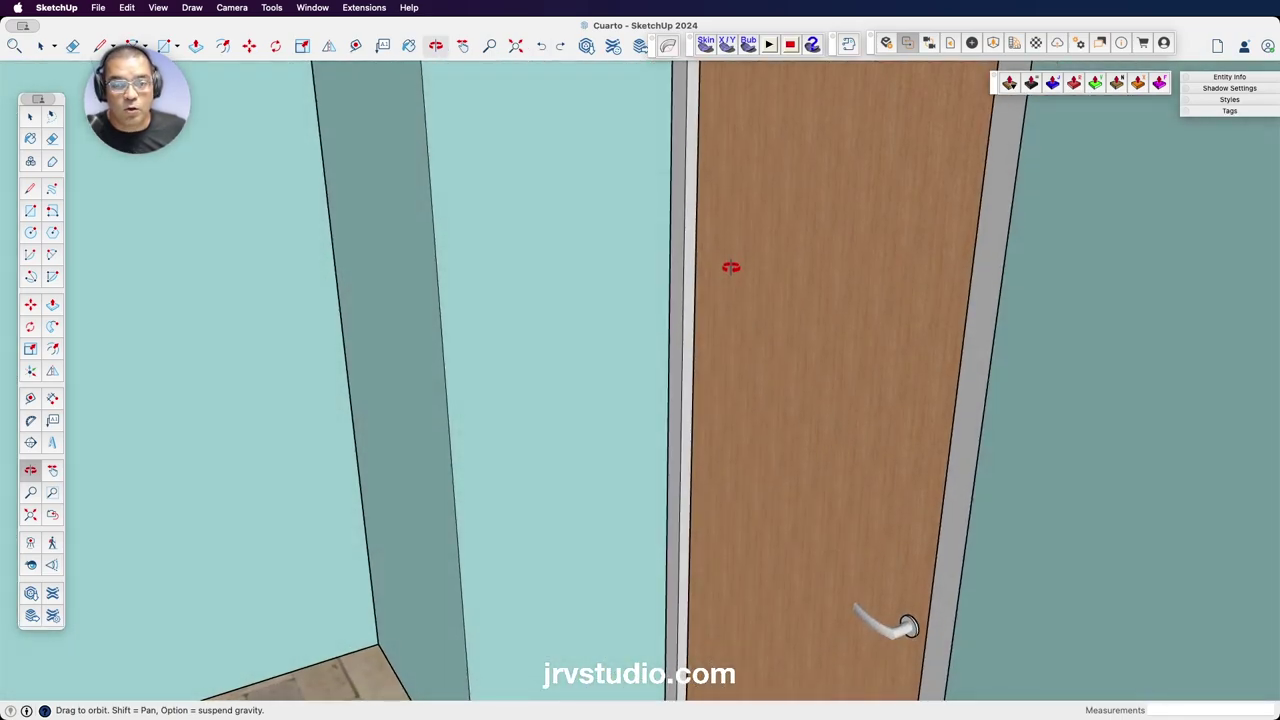
{"action": "mouse_move", "coordinate": [780, 329]}
{"action": "left_mouse_down"}
{"action": "mouse_move", "coordinate": [654, 451]}
{"action": "mouse_move", "coordinate": [674, 317]}
{"action": "mouse_move", "coordinate": [666, 431]}
{"action": "mouse_move", "coordinate": [705, 313]}
{"action": "mouse_move", "coordinate": [651, 253]}
{"action": "mouse_move", "coordinate": [660, 406]}
{"action": "left_mouse_up"}
{"action": "scroll", "coordinate": [689, 297], "scroll_direction": "up", "scroll_amount": 3}
{"action": "scroll", "coordinate": [677, 297], "scroll_direction": "up", "scroll_amount": 1}
{"action": "scroll", "coordinate": [677, 297], "scroll_direction": "down", "scroll_amount": 4}
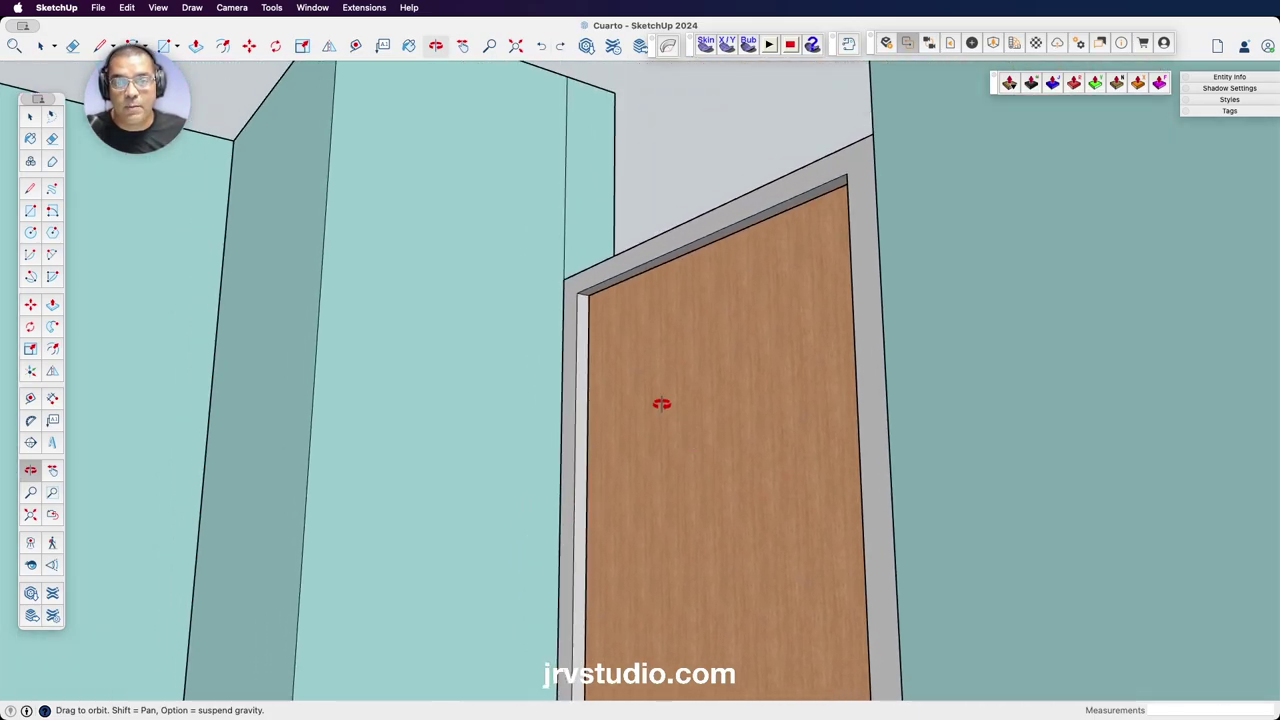
{"action": "scroll", "coordinate": [617, 246], "scroll_direction": "up", "scroll_amount": 3}
{"action": "key", "text": "space"}
{"action": "scroll", "coordinate": [666, 263], "scroll_direction": "up", "scroll_amount": 3}
{"action": "left_click", "coordinate": [663, 264]}
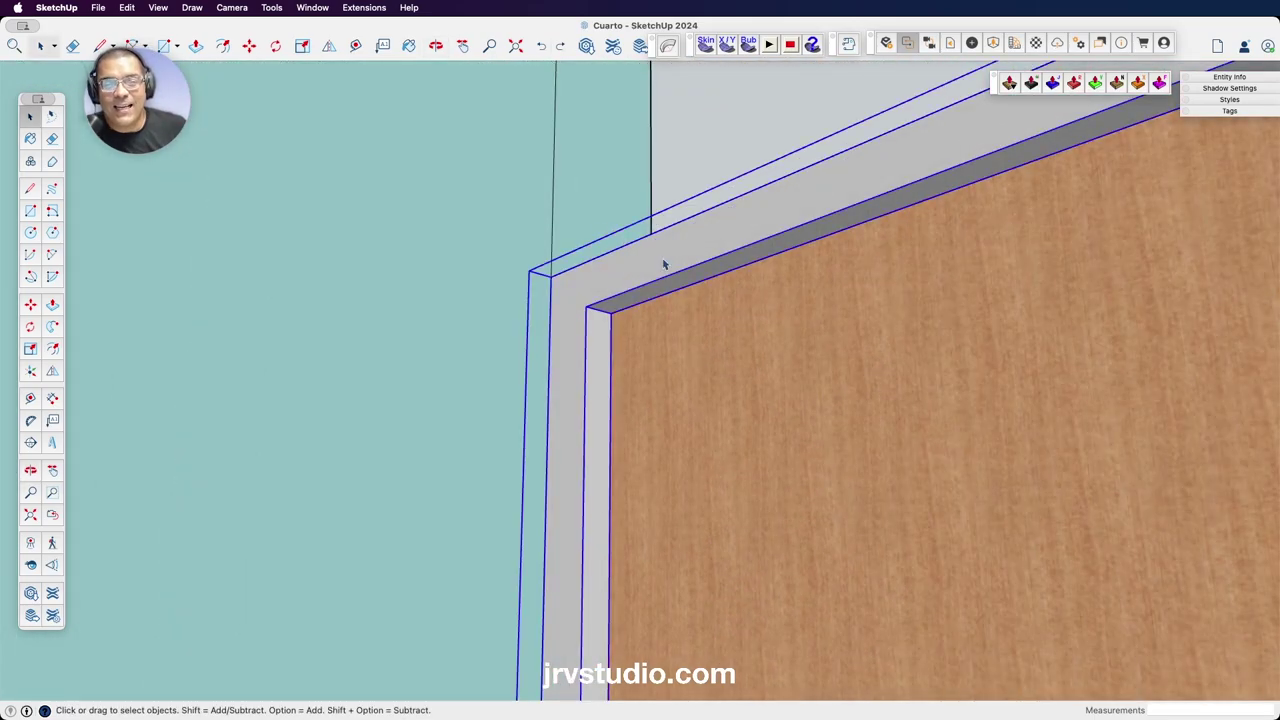
{"action": "double_click", "coordinate": [663, 264]}
{"action": "triple_click", "coordinate": [663, 264]}
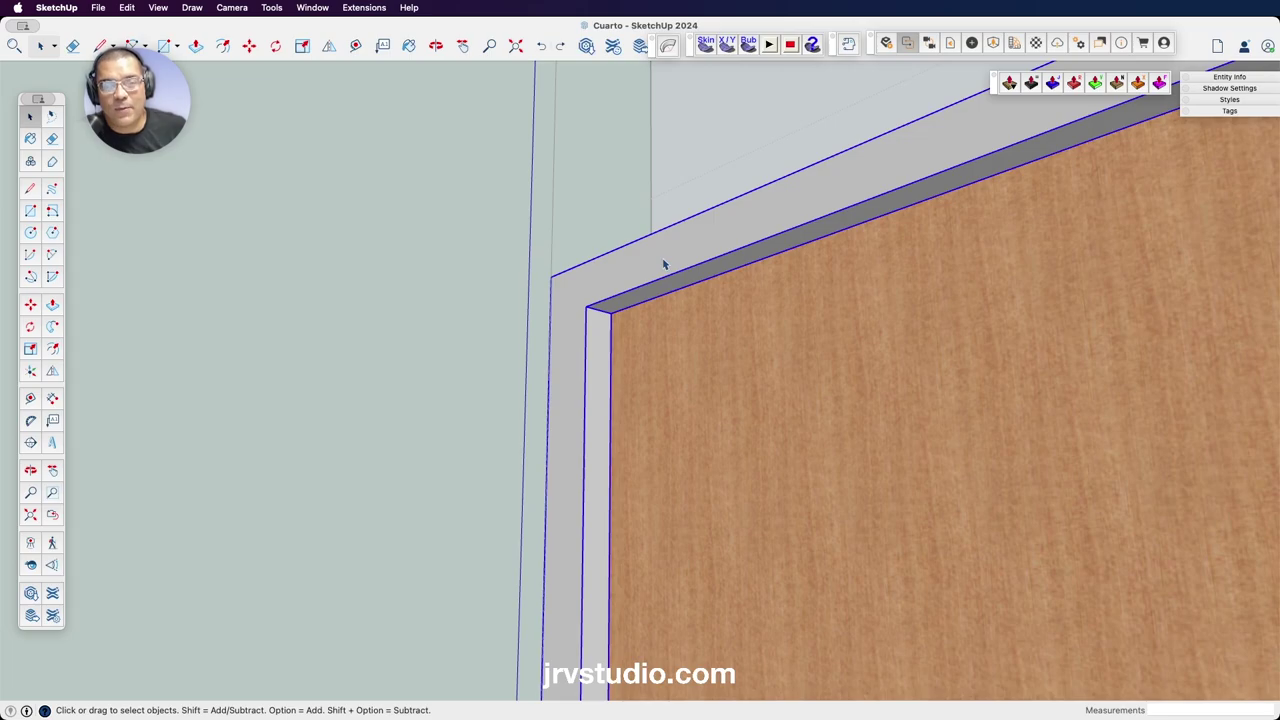
{"action": "double_click", "coordinate": [663, 264]}
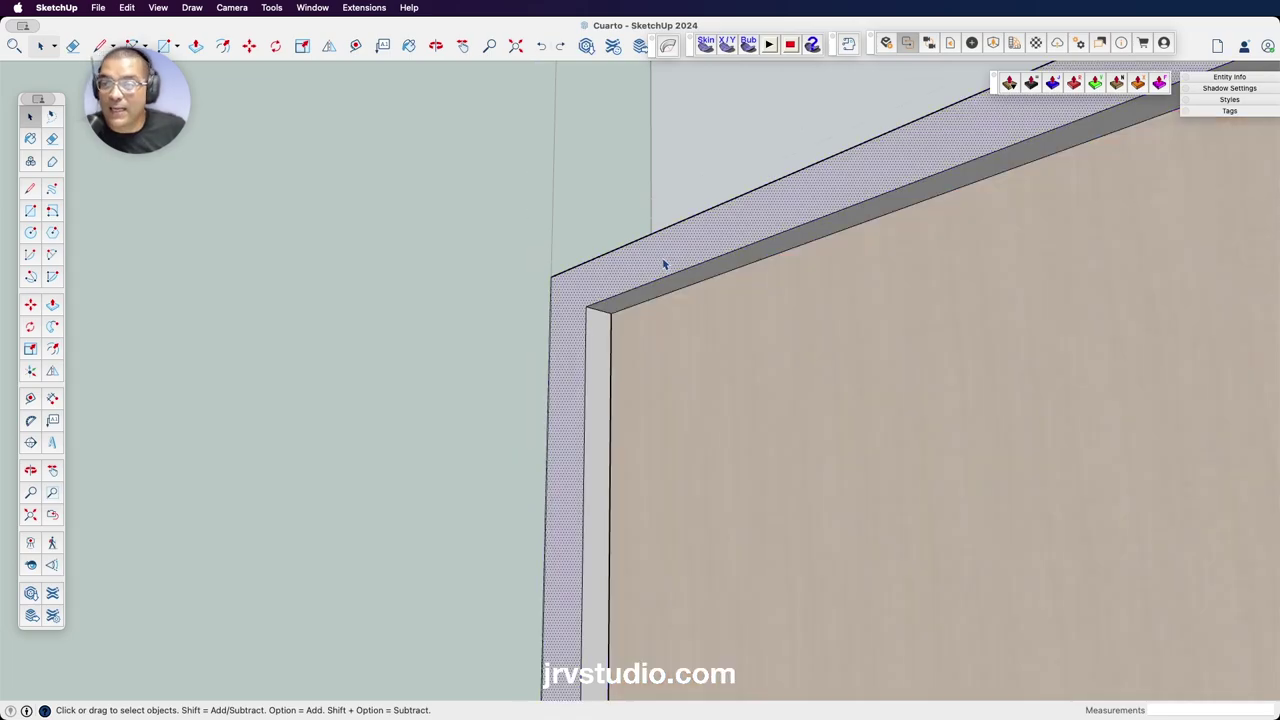
{"action": "key", "text": "p"}
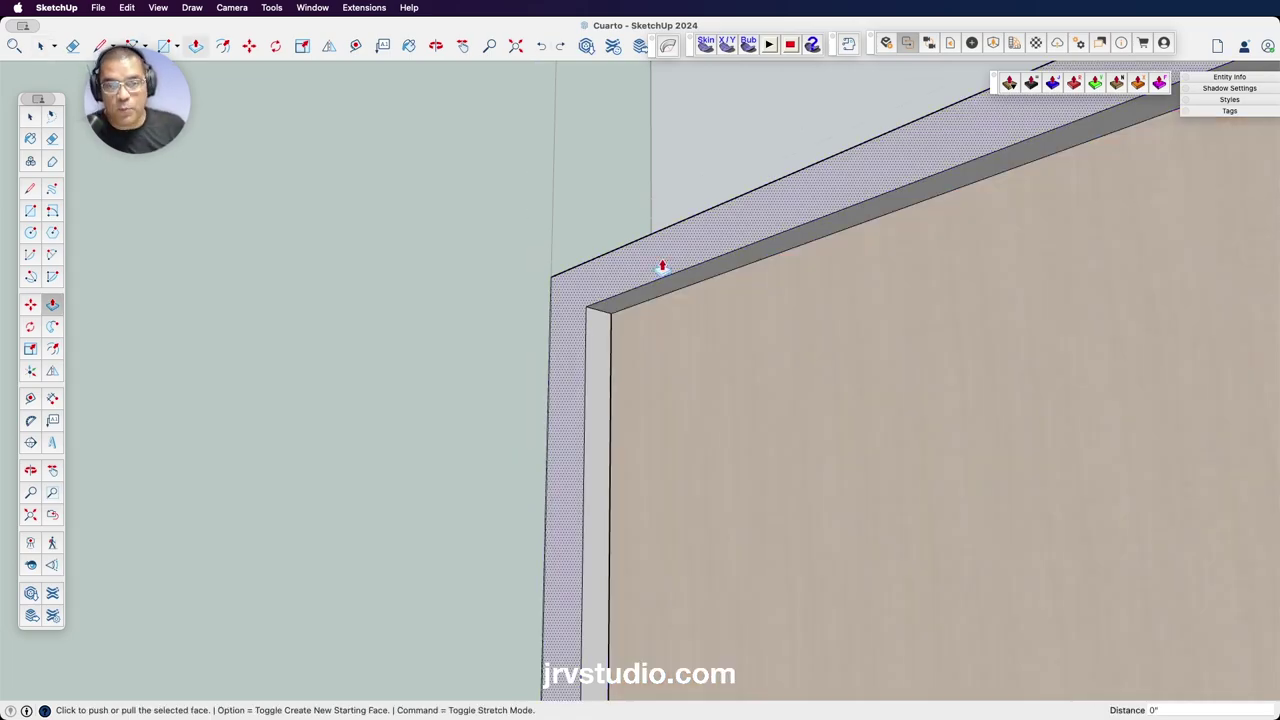
{"action": "left_click", "coordinate": [662, 263]}
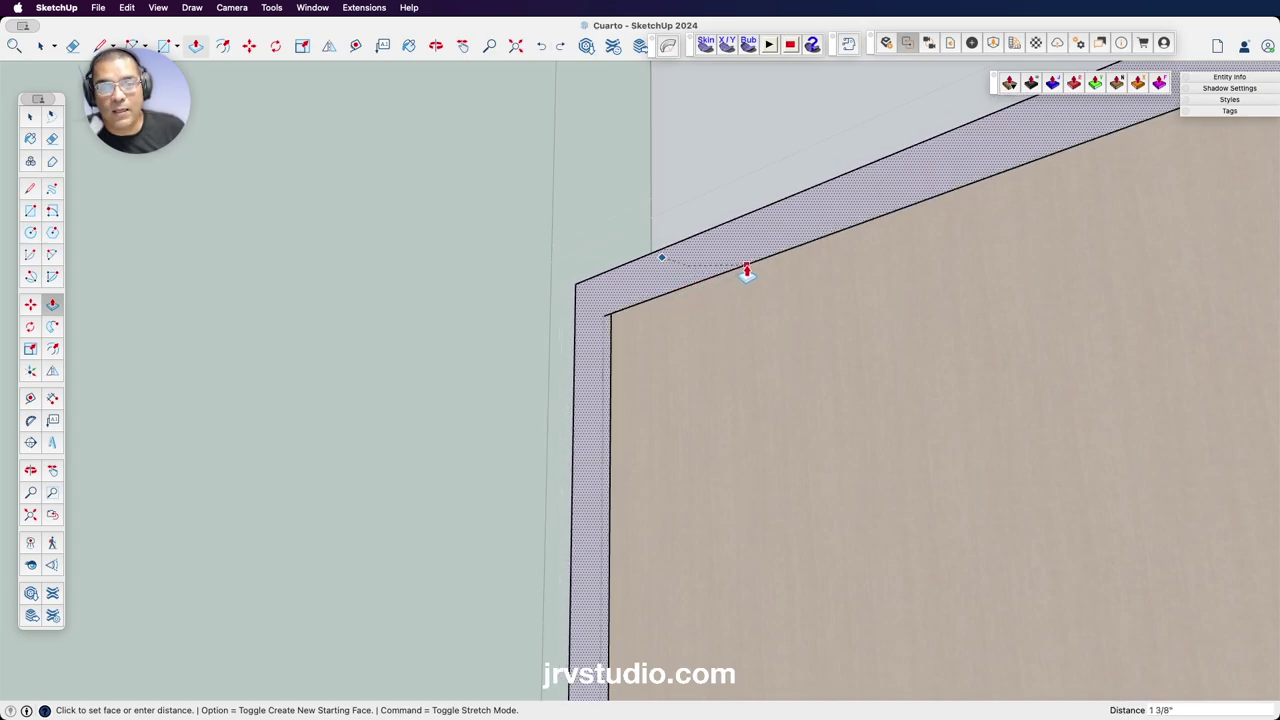
{"action": "left_click", "coordinate": [662, 305]}
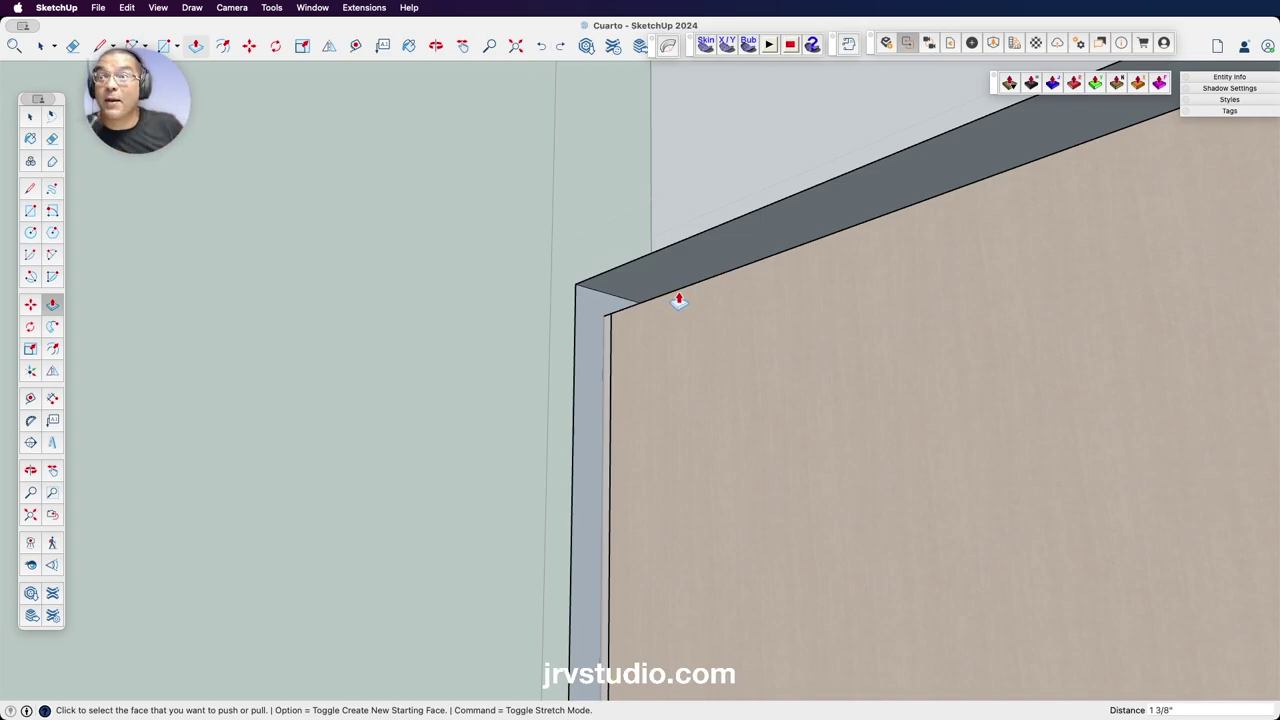
{"action": "key", "text": "super+z"}
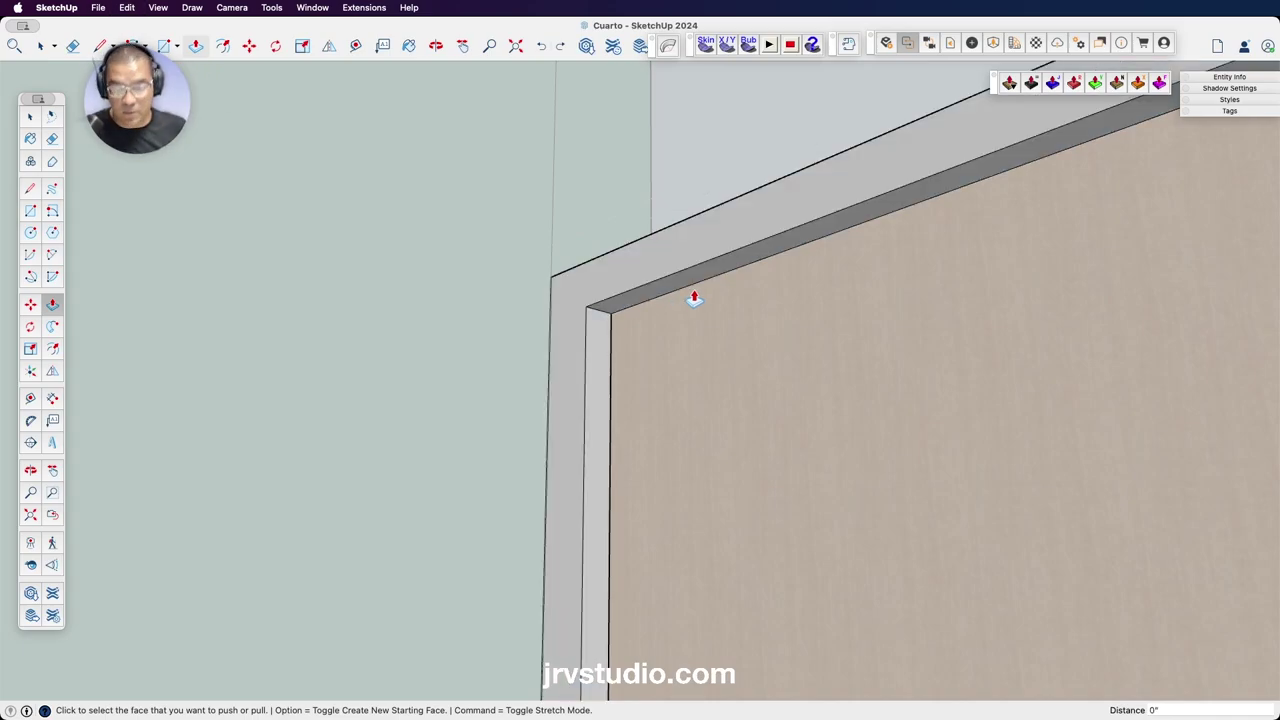
{"action": "key", "text": "o"}
{"action": "mouse_move", "coordinate": [711, 274]}
{"action": "left_mouse_down"}
{"action": "mouse_move", "coordinate": [691, 320]}
{"action": "mouse_move", "coordinate": [677, 309]}
{"action": "mouse_move", "coordinate": [757, 334]}
{"action": "mouse_move", "coordinate": [737, 280]}
{"action": "mouse_move", "coordinate": [740, 296]}
{"action": "left_mouse_up"}
{"action": "key", "text": "space"}
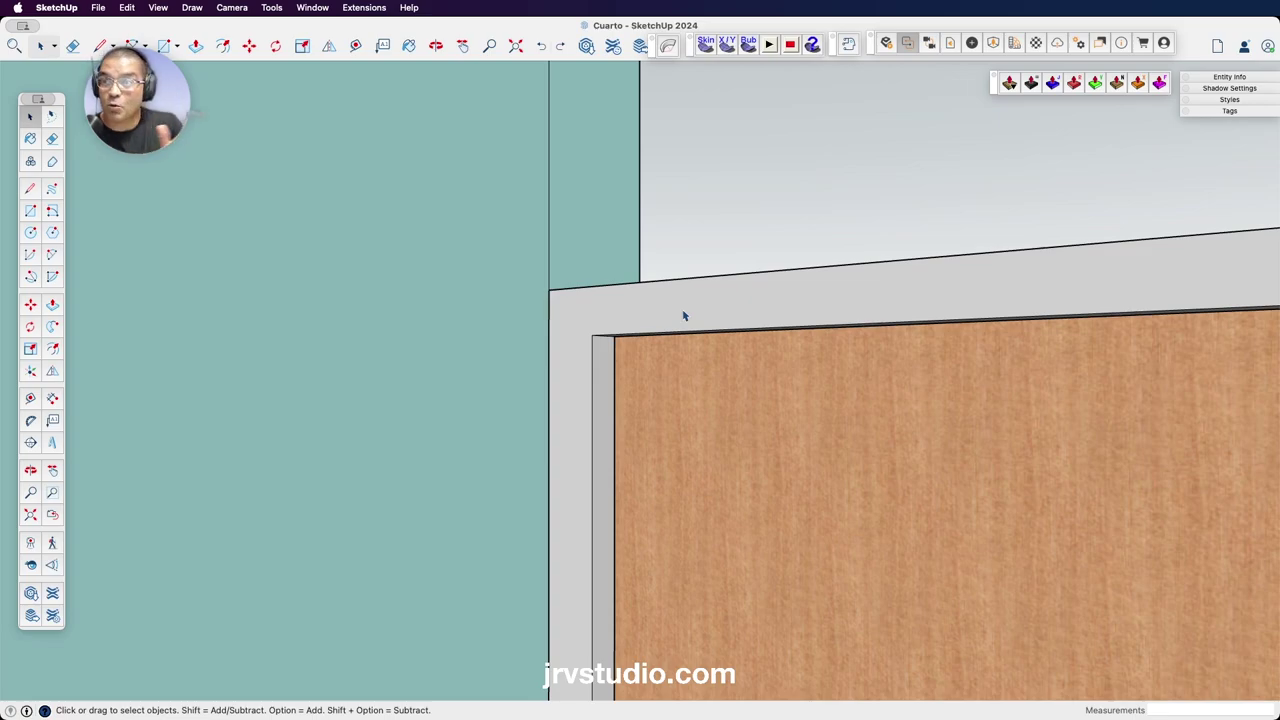
{"action": "key", "text": "o"}
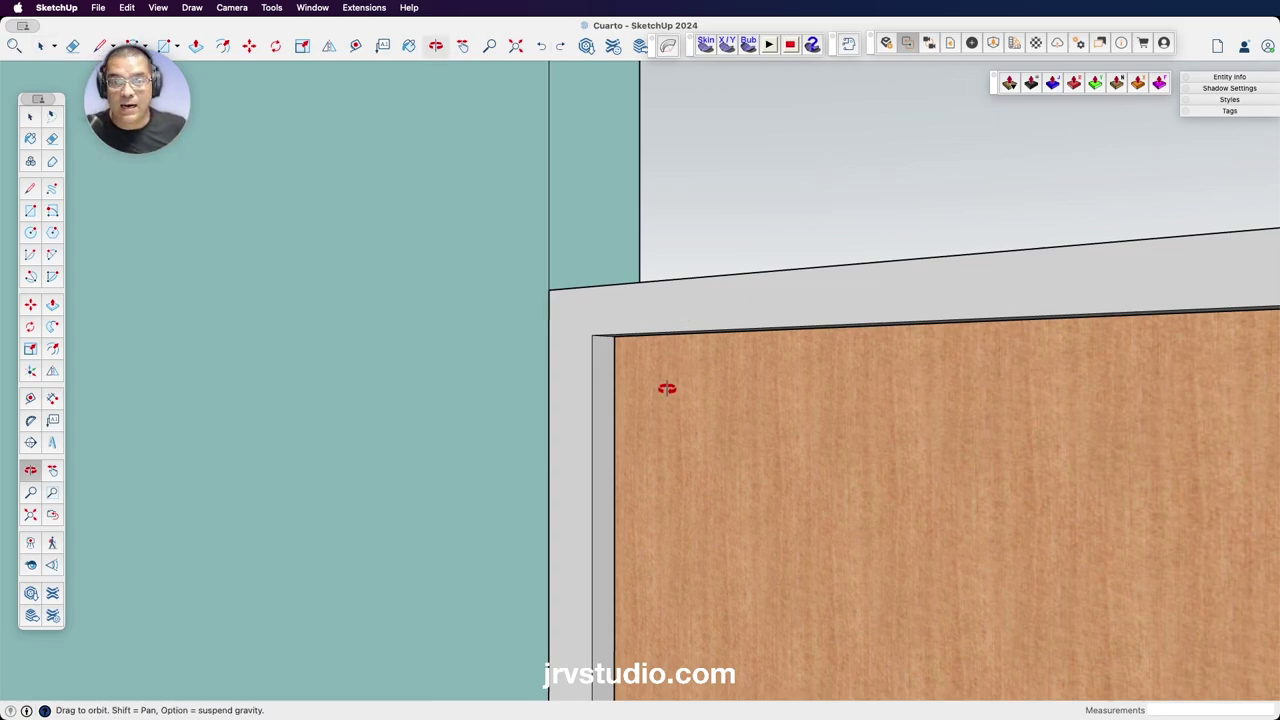
Zoom out and orbit around the room to view the whole model from several angles.
{"action": "left_click_drag", "start_coordinate": [666, 386], "coordinate": [706, 343]}
{"action": "left_click_drag", "start_coordinate": [808, 347], "coordinate": [700, 480]}
{"action": "scroll", "coordinate": [586, 474], "scroll_direction": "down", "scroll_amount": 3}
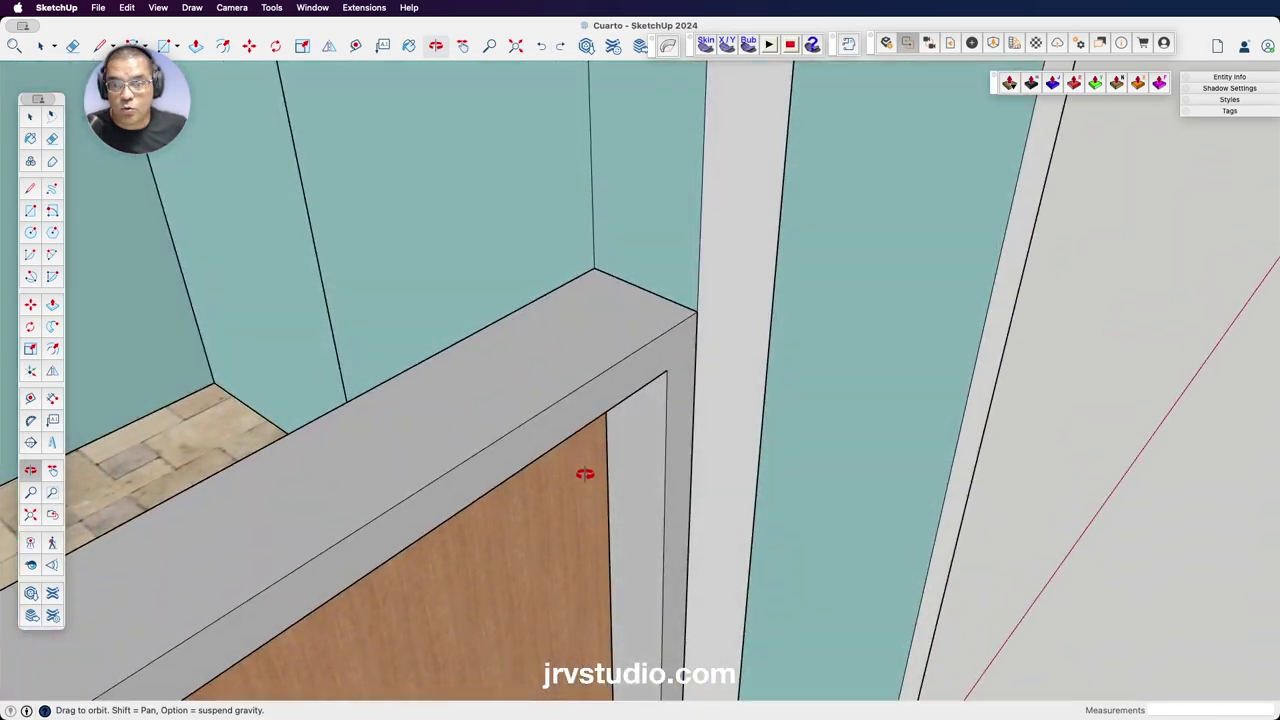
{"action": "scroll", "coordinate": [529, 451], "scroll_direction": "down", "scroll_amount": 3}
{"action": "scroll", "coordinate": [527, 458], "scroll_direction": "down", "scroll_amount": 5}
{"action": "mouse_move", "coordinate": [526, 457]}
{"action": "left_mouse_down"}
{"action": "mouse_move", "coordinate": [486, 423]}
{"action": "mouse_move", "coordinate": [634, 531]}
{"action": "mouse_move", "coordinate": [594, 449]}
{"action": "mouse_move", "coordinate": [610, 427]}
{"action": "left_mouse_up"}
{"action": "scroll", "coordinate": [610, 427], "scroll_direction": "up", "scroll_amount": 3}
{"action": "mouse_move", "coordinate": [606, 369]}
{"action": "left_mouse_down"}
{"action": "mouse_move", "coordinate": [674, 566]}
{"action": "mouse_move", "coordinate": [580, 371]}
{"action": "mouse_move", "coordinate": [440, 391]}
{"action": "mouse_move", "coordinate": [549, 421]}
{"action": "left_mouse_up"}
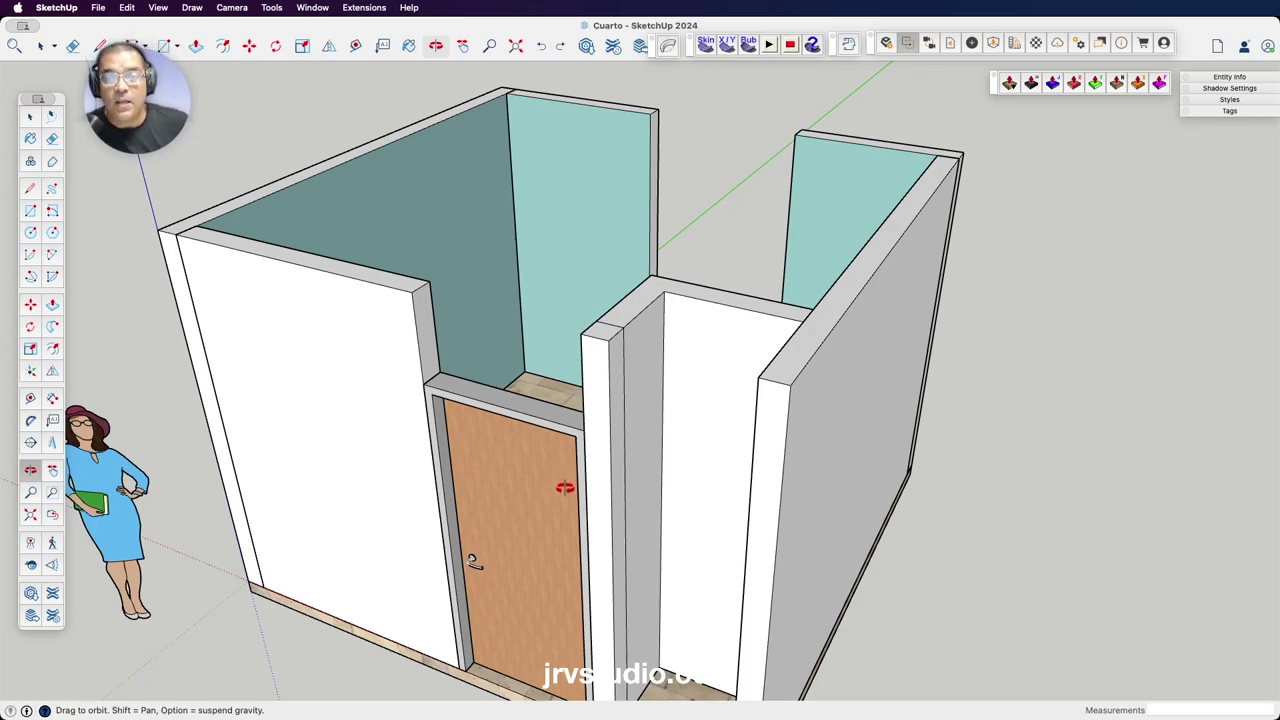
{"action": "mouse_move", "coordinate": [517, 423]}
{"action": "left_mouse_down"}
{"action": "mouse_move", "coordinate": [471, 331]}
{"action": "mouse_move", "coordinate": [509, 334]}
{"action": "mouse_move", "coordinate": [606, 243]}
{"action": "mouse_move", "coordinate": [634, 343]}
{"action": "mouse_move", "coordinate": [490, 402]}
{"action": "mouse_move", "coordinate": [380, 354]}
{"action": "left_mouse_up"}
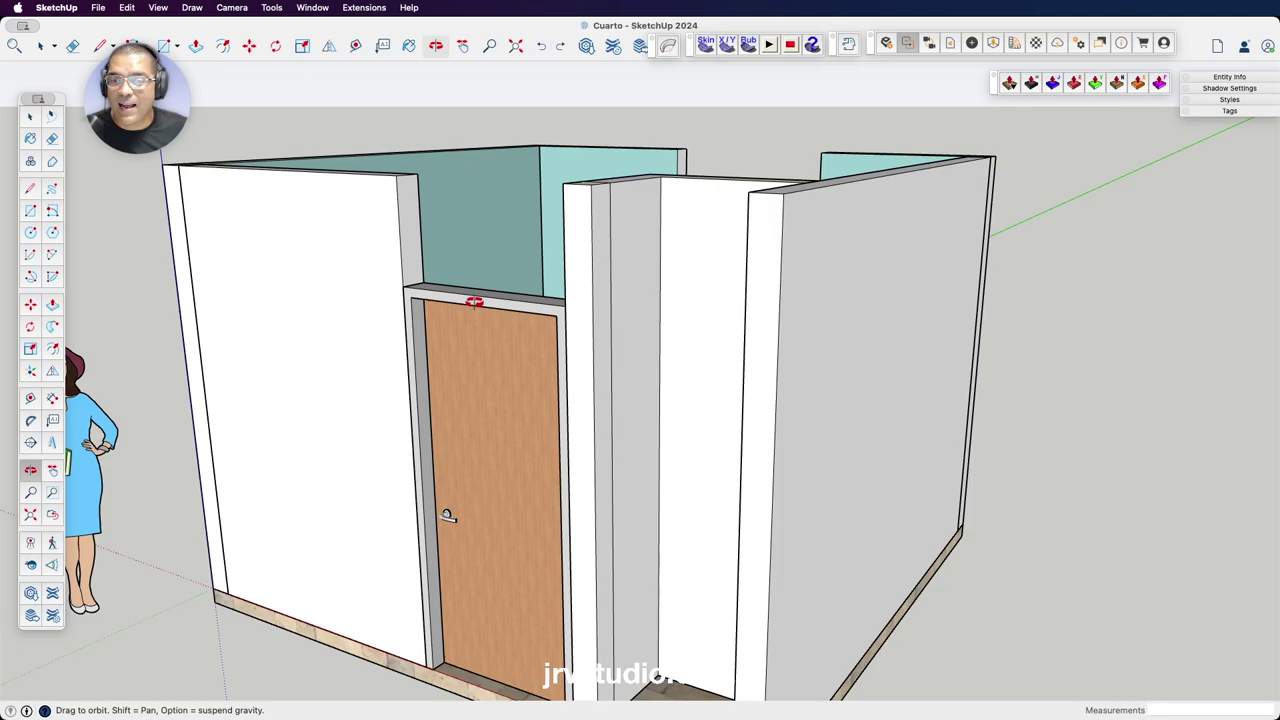
{"action": "left_click_drag", "start_coordinate": [470, 298], "coordinate": [517, 342]}
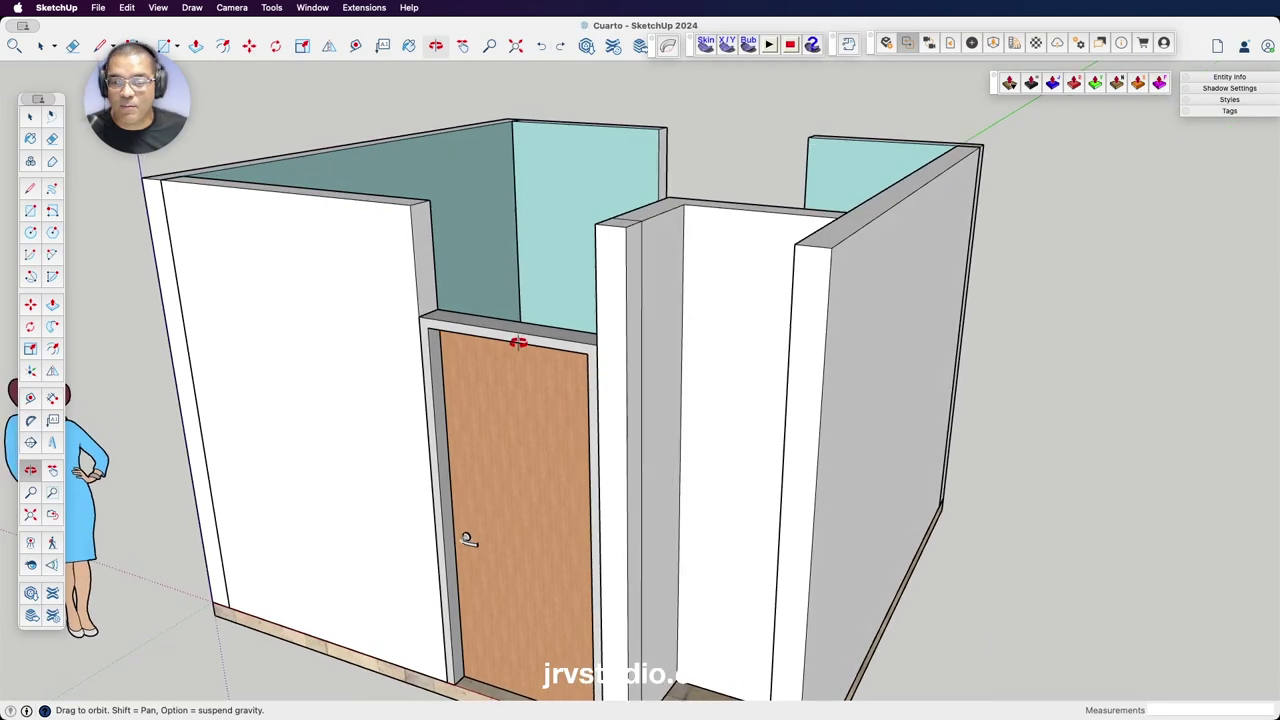
{"action": "key", "text": "space"}
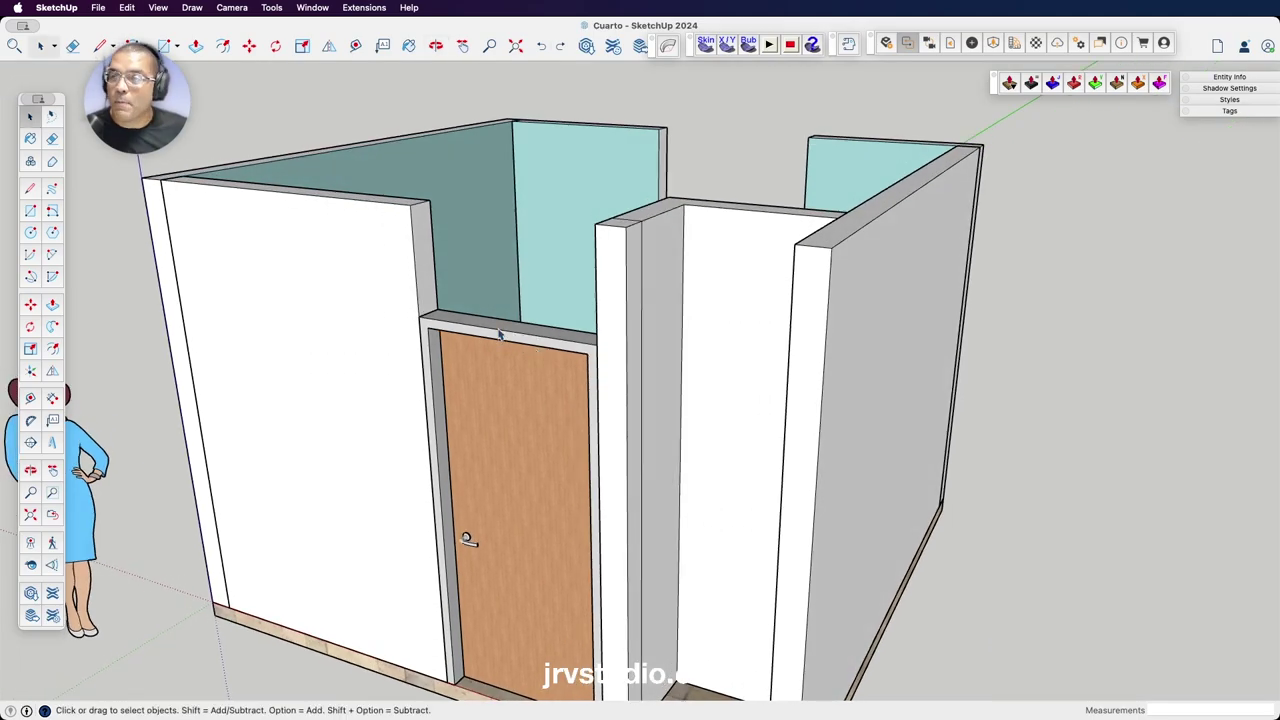
Scale the door frame inside the door component 1.26 upward to reach the wall top.
{"action": "left_click", "coordinate": [507, 338]}
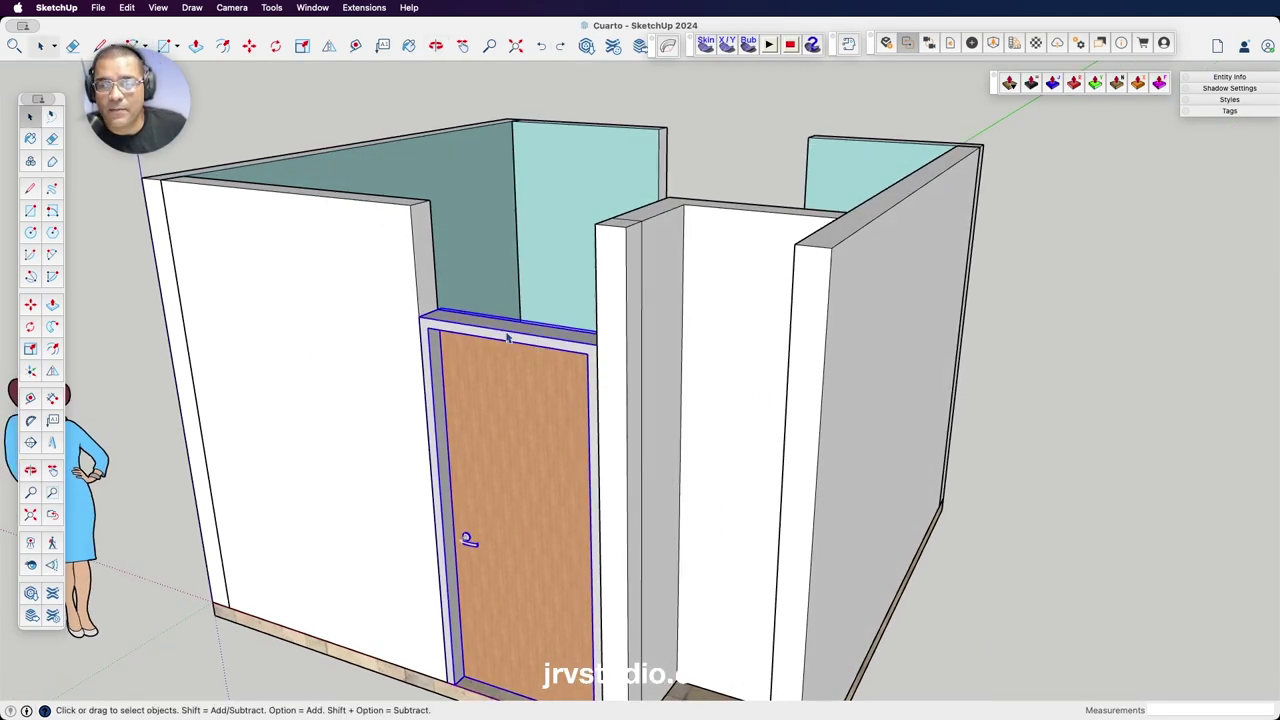
{"action": "double_click", "coordinate": [507, 338]}
{"action": "left_click", "coordinate": [513, 333]}
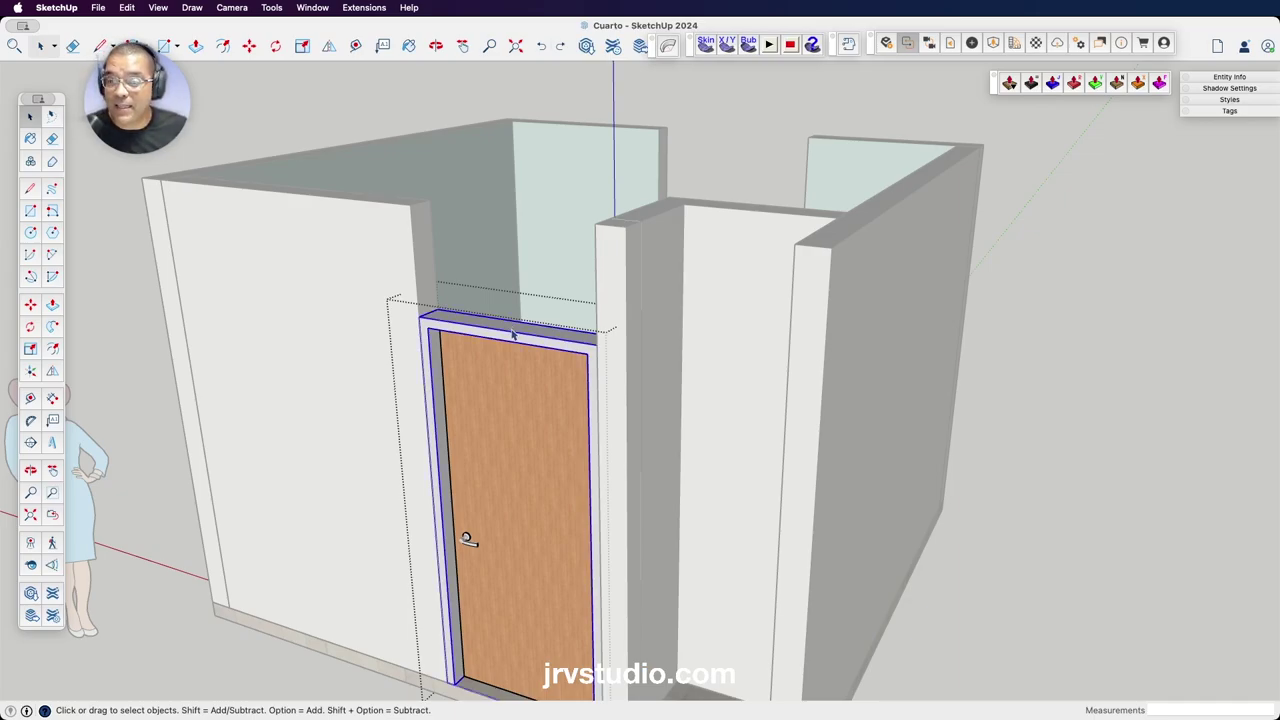
{"action": "key", "text": "s"}
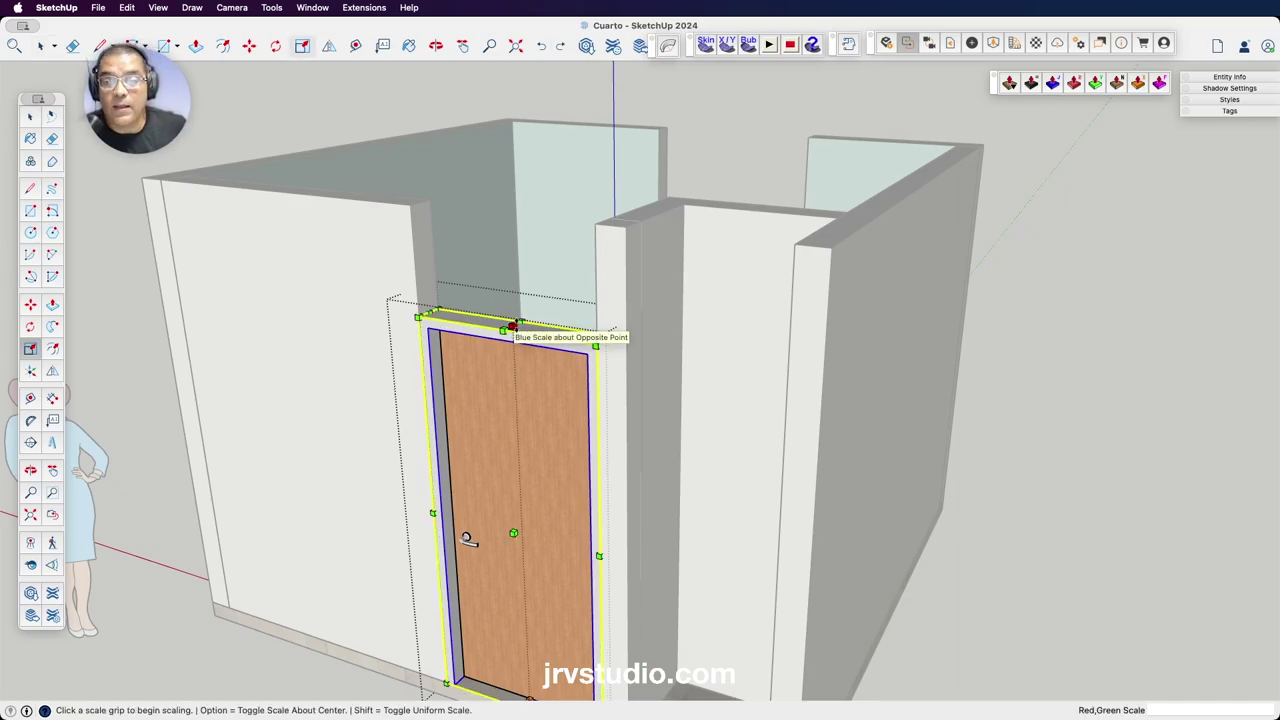
{"action": "left_click", "coordinate": [508, 322]}
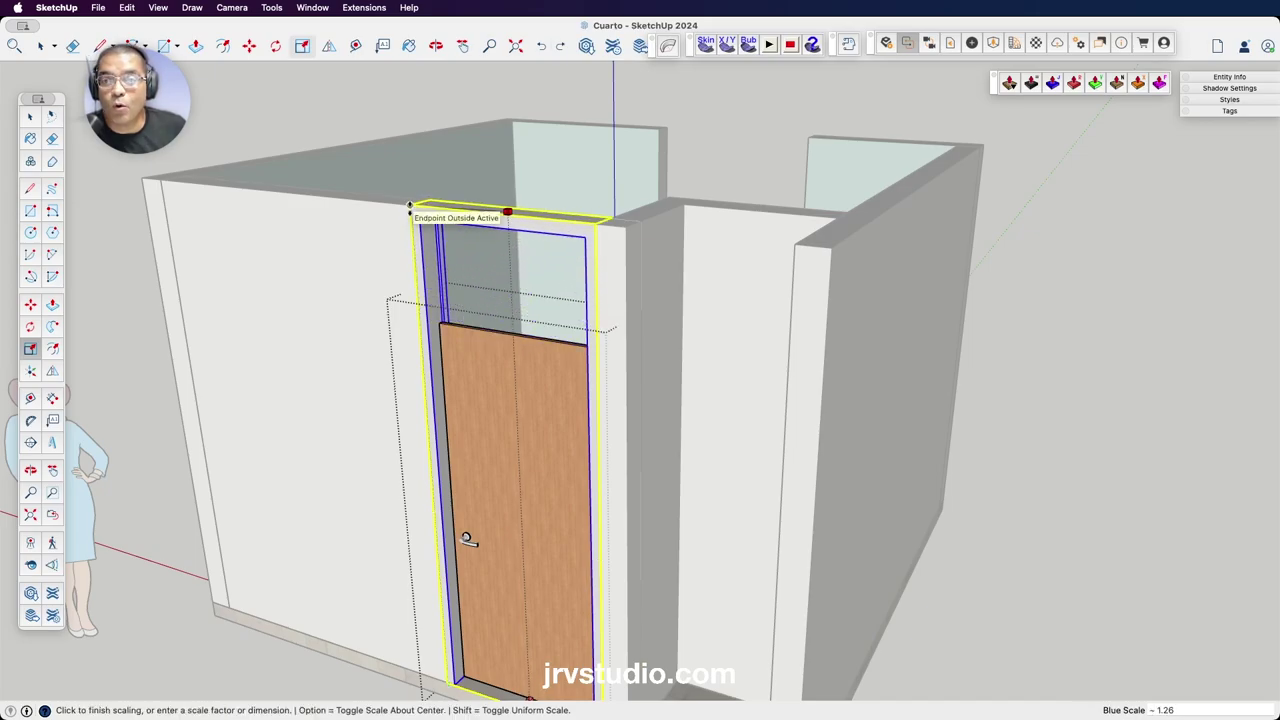
{"action": "left_click", "coordinate": [409, 207]}
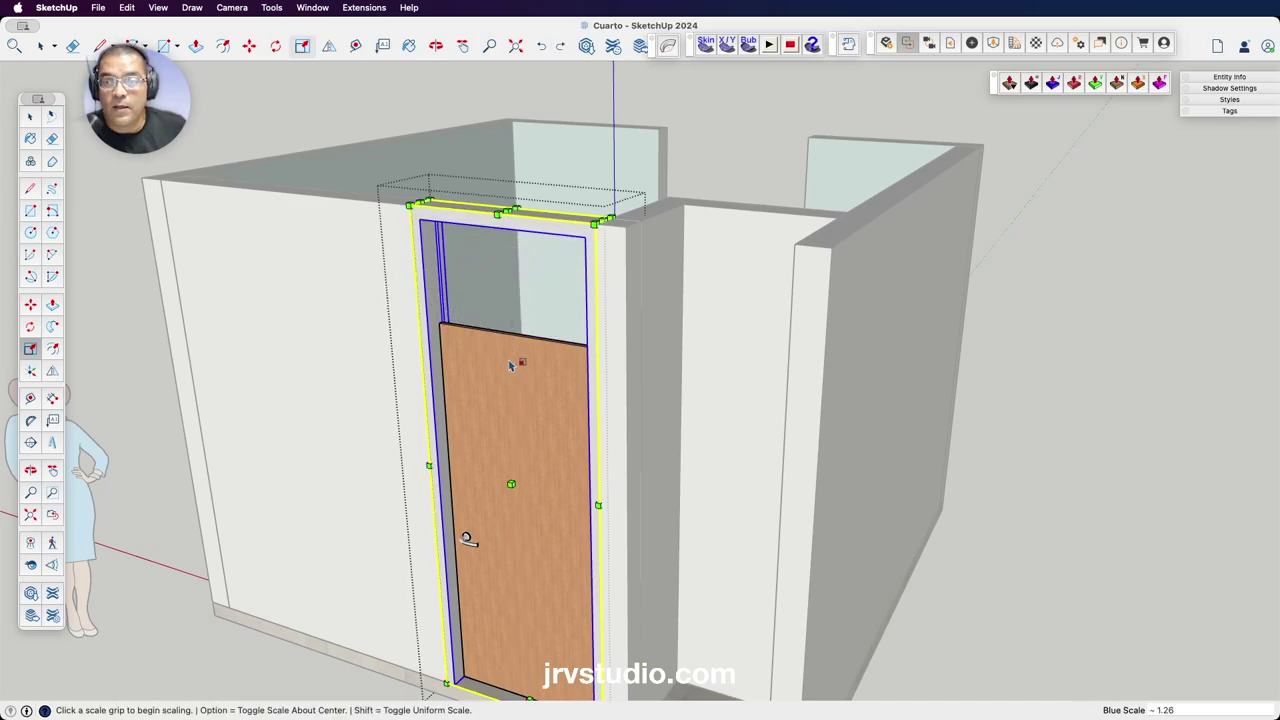
{"action": "key", "text": "o"}
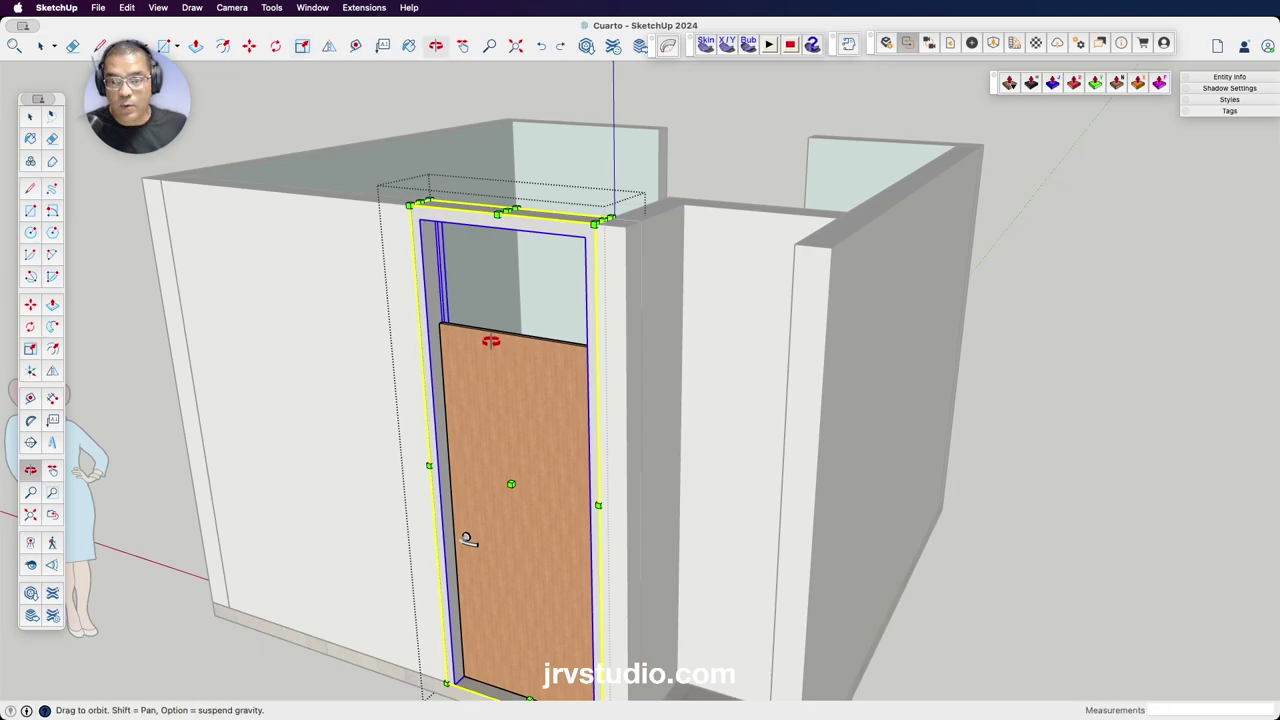
{"action": "mouse_move", "coordinate": [500, 366]}
{"action": "left_mouse_down"}
{"action": "mouse_move", "coordinate": [387, 183]}
{"action": "mouse_move", "coordinate": [529, 432]}
{"action": "left_mouse_up"}
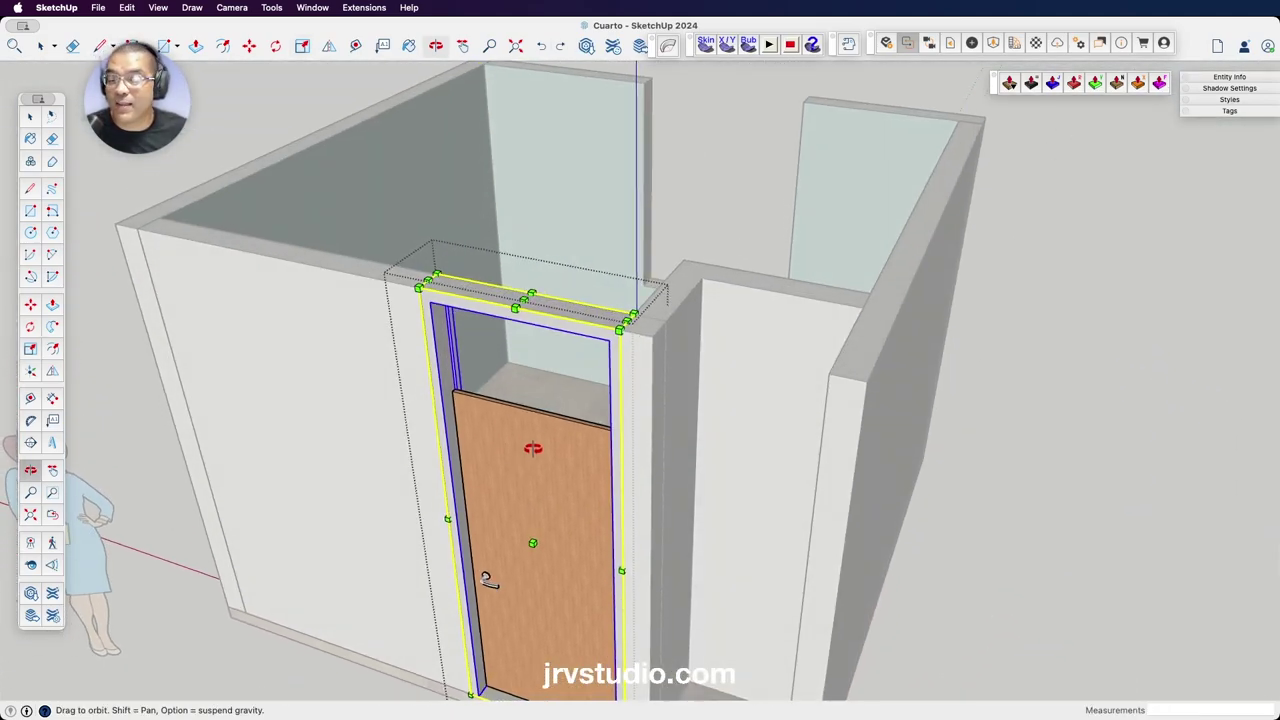
{"action": "key", "text": "space"}
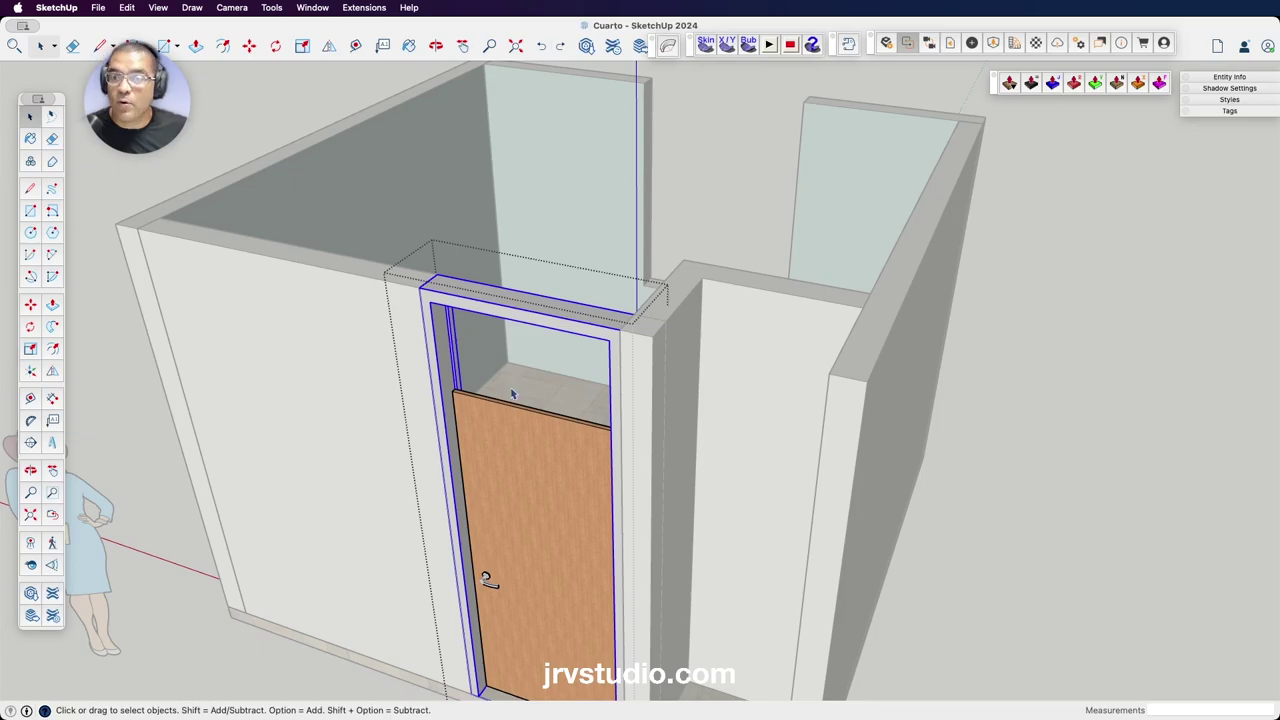
Scale the wooden door leaf about 1.26 upward so it fills the frame up to the head.
{"action": "scroll", "coordinate": [512, 393], "scroll_direction": "up", "scroll_amount": 5}
{"action": "scroll", "coordinate": [512, 393], "scroll_direction": "down", "scroll_amount": 3}
{"action": "scroll", "coordinate": [512, 393], "scroll_direction": "down", "scroll_amount": 2}
{"action": "scroll", "coordinate": [511, 394], "scroll_direction": "up", "scroll_amount": 2}
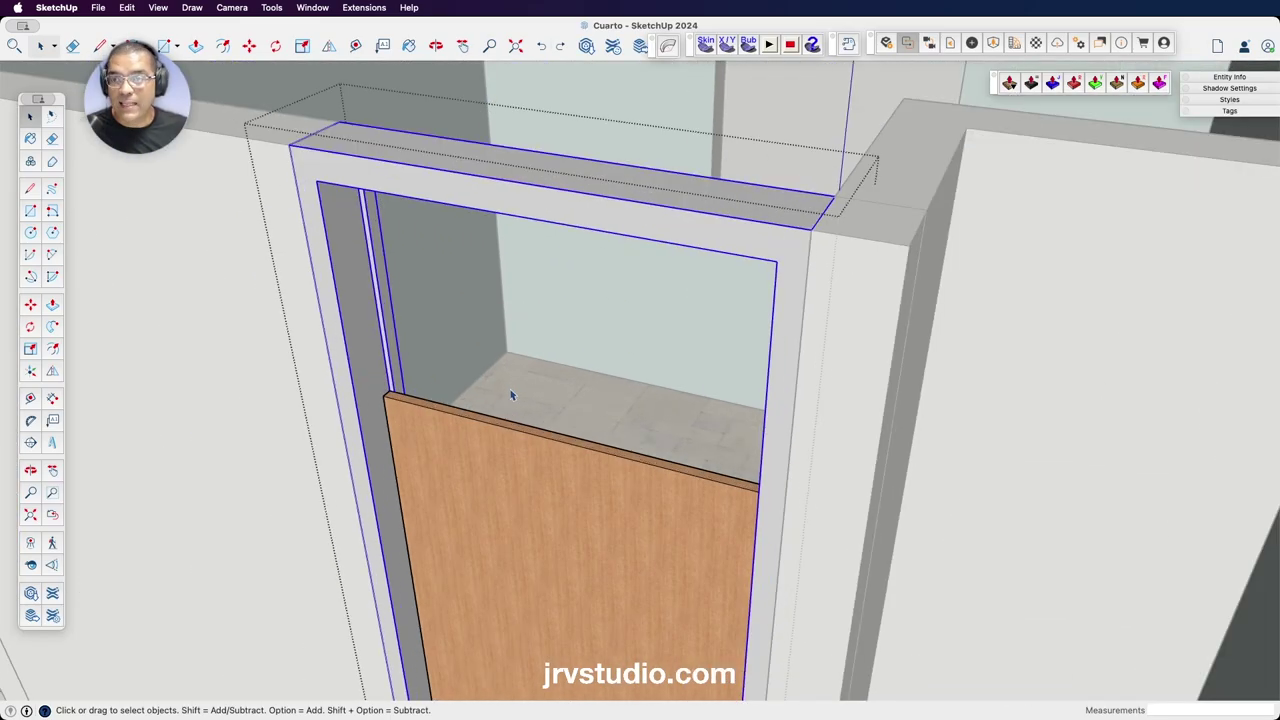
{"action": "scroll", "coordinate": [510, 395], "scroll_direction": "up", "scroll_amount": 2}
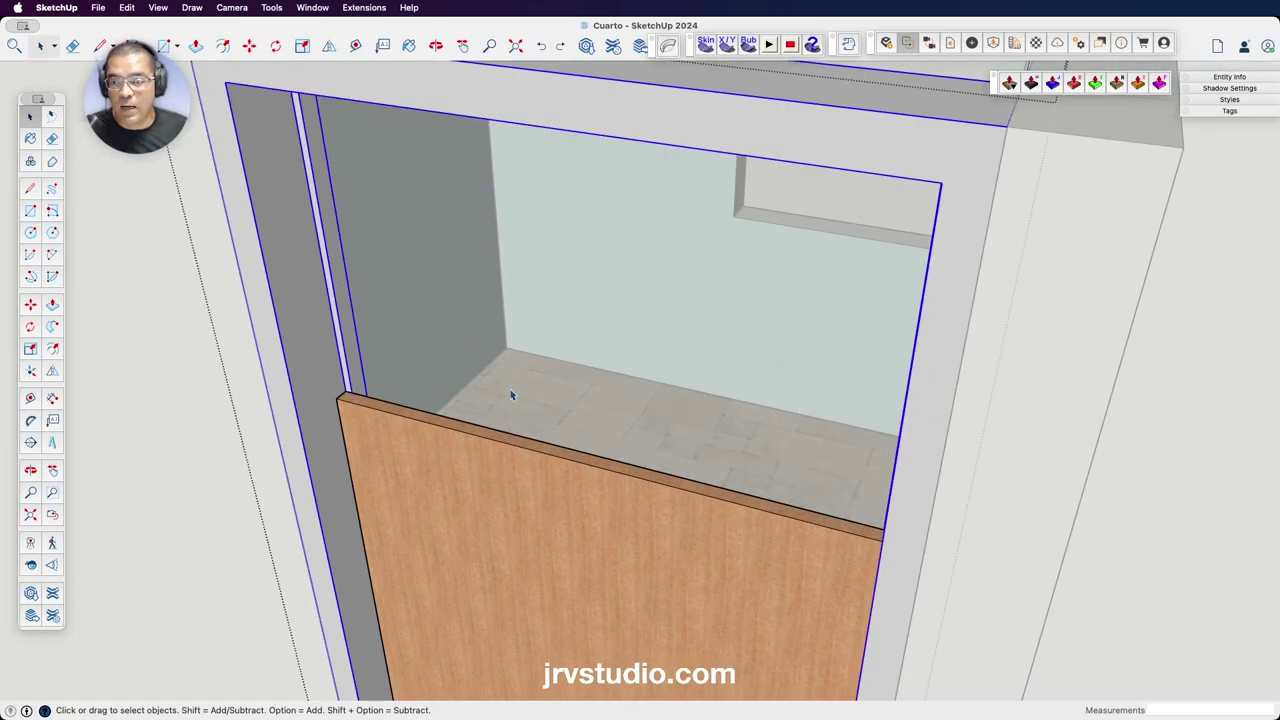
{"action": "left_click", "coordinate": [439, 422]}
{"action": "middle_click_drag", "start_coordinate": [439, 422], "coordinate": [523, 598]}
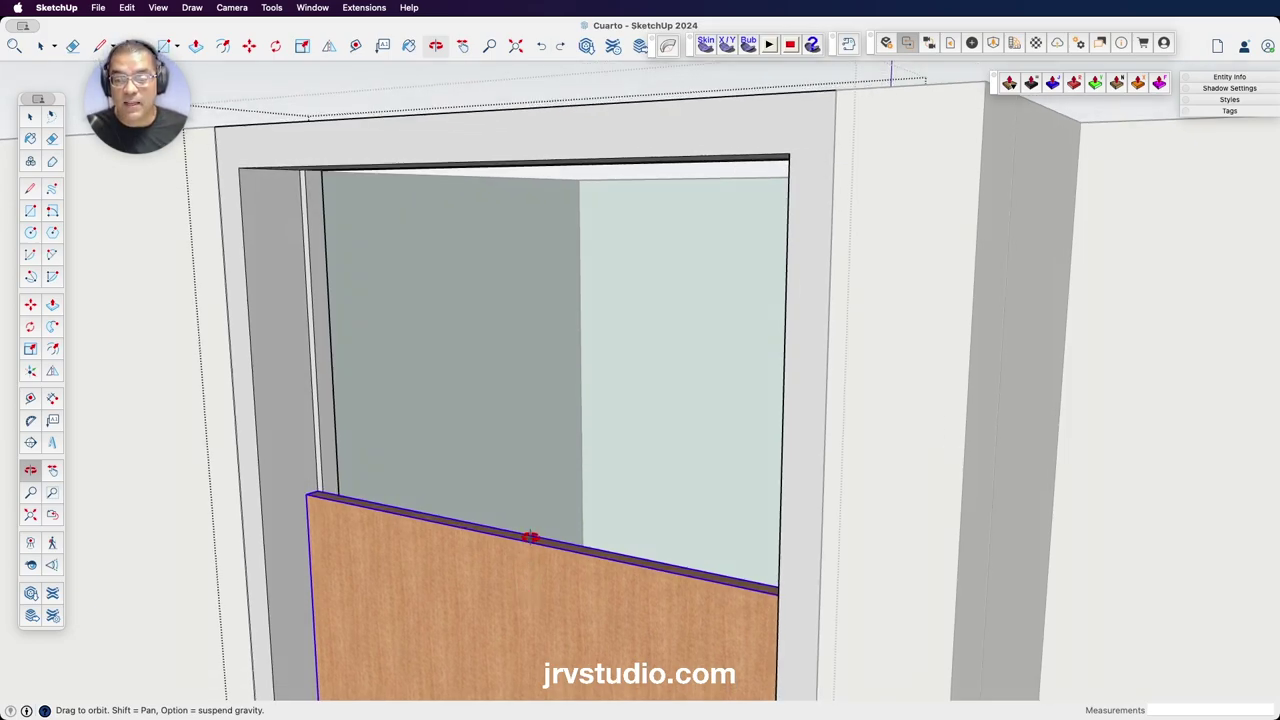
{"action": "key", "text": "s"}
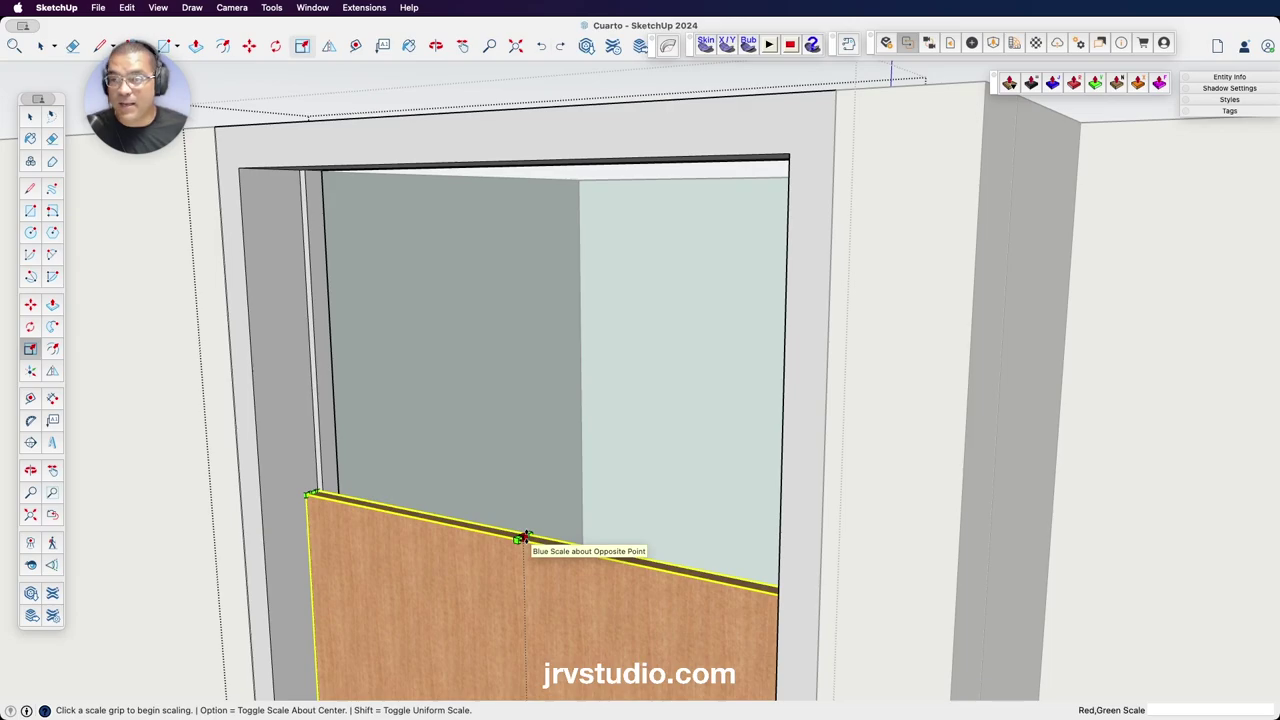
{"action": "scroll", "coordinate": [524, 538], "scroll_direction": "up", "scroll_amount": 3}
{"action": "scroll", "coordinate": [528, 540], "scroll_direction": "up", "scroll_amount": 2}
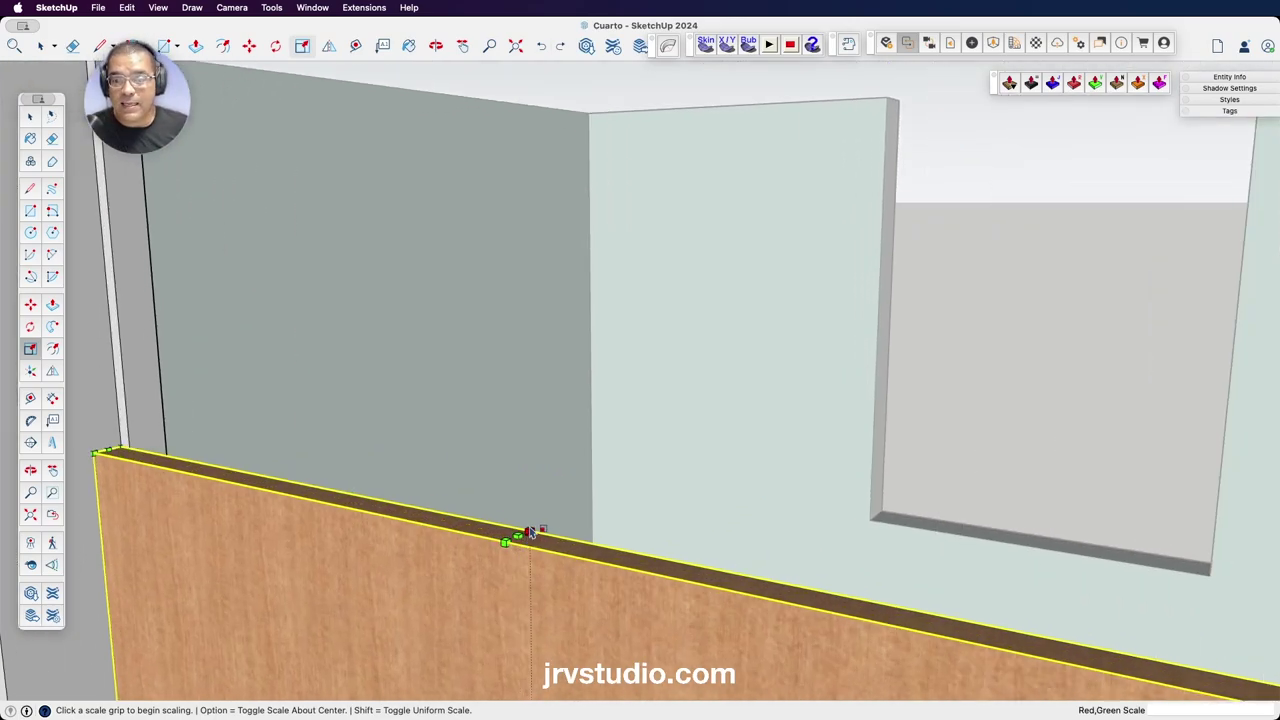
{"action": "left_click", "coordinate": [517, 537]}
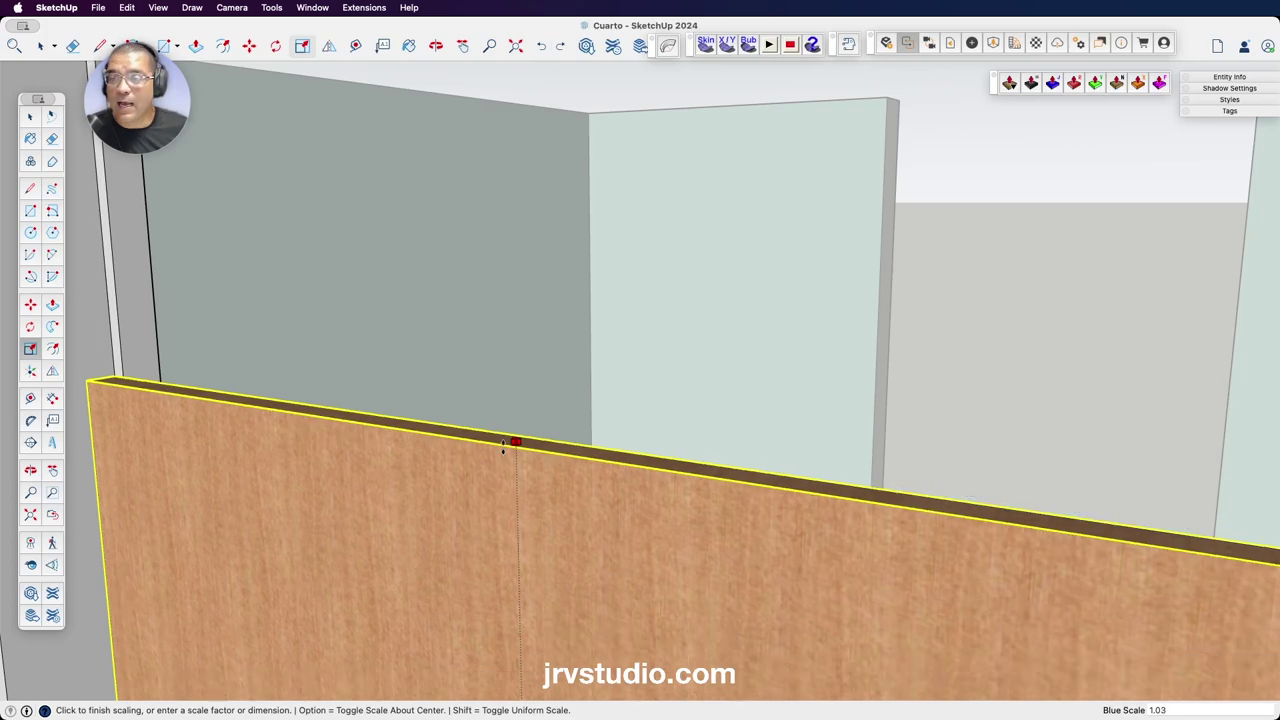
{"action": "scroll", "coordinate": [508, 443], "scroll_direction": "down", "scroll_amount": 3}
{"action": "scroll", "coordinate": [506, 447], "scroll_direction": "down", "scroll_amount": 3}
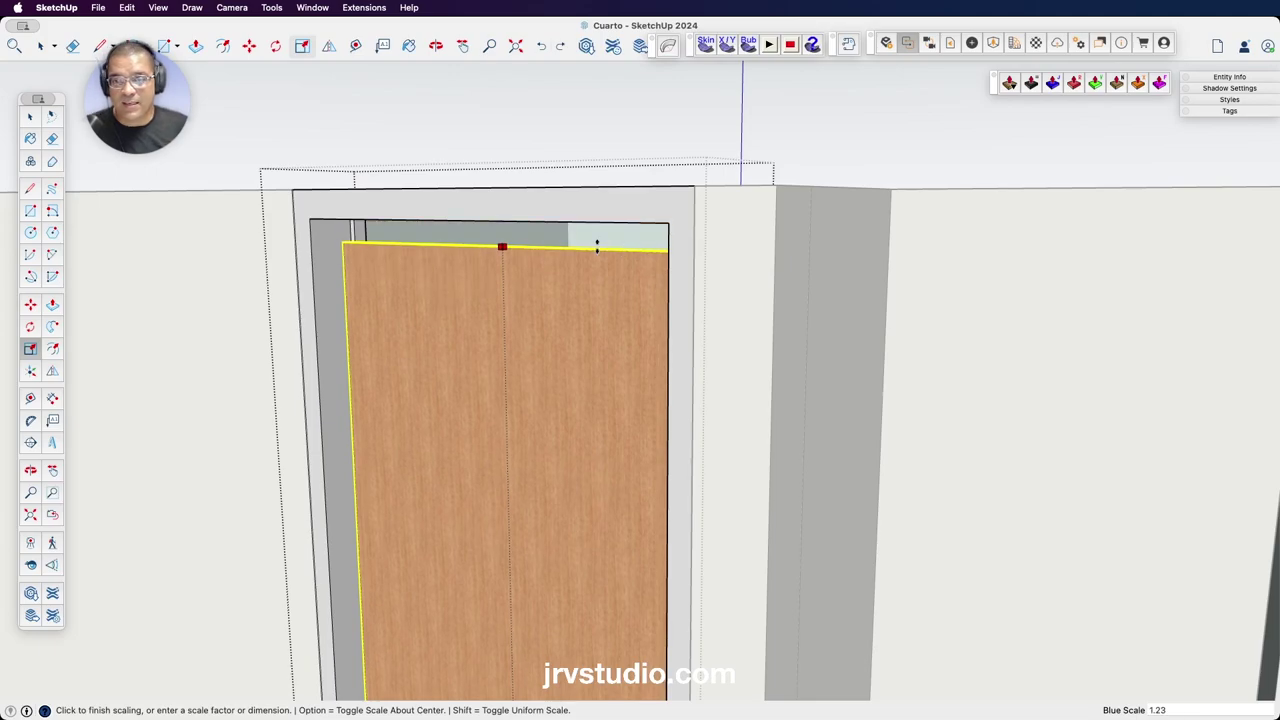
{"action": "left_click", "coordinate": [668, 221]}
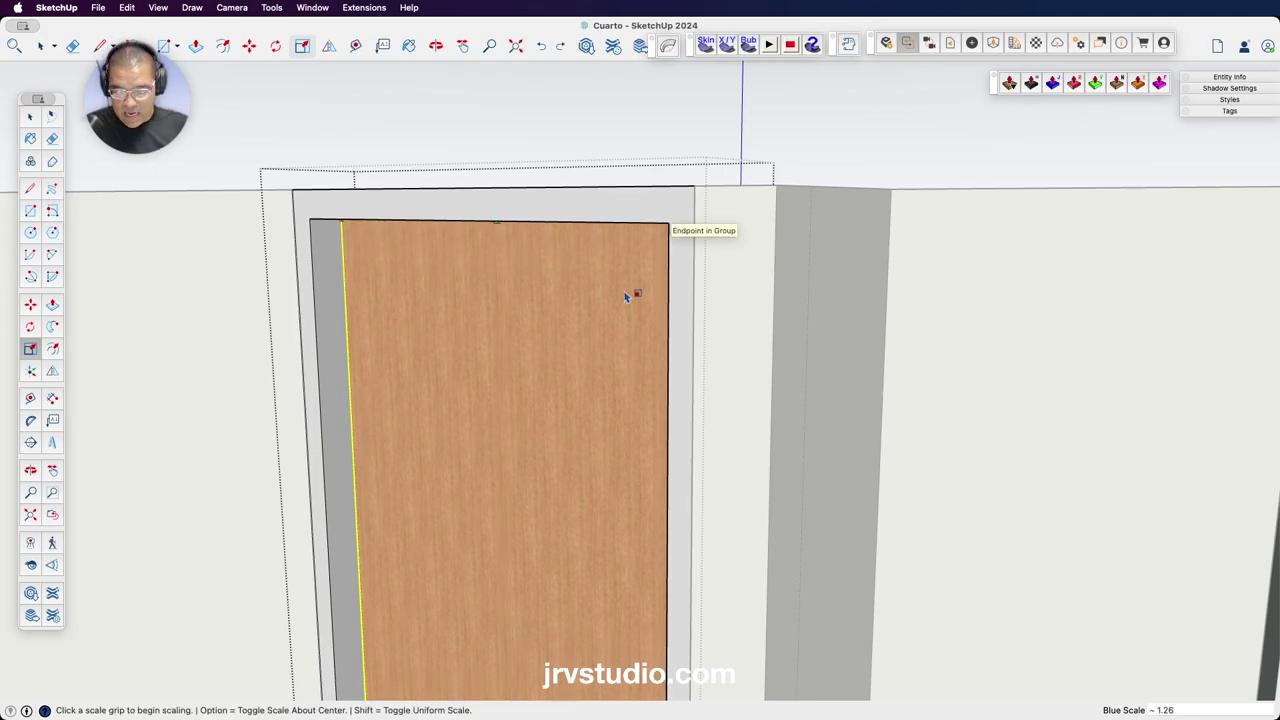
{"action": "mouse_move", "coordinate": [624, 291]}
{"action": "middle_mouse_down"}
{"action": "mouse_move", "coordinate": [563, 153]}
{"action": "mouse_move", "coordinate": [586, 277]}
{"action": "mouse_move", "coordinate": [603, 194]}
{"action": "middle_mouse_up"}
{"action": "key", "text": "space"}
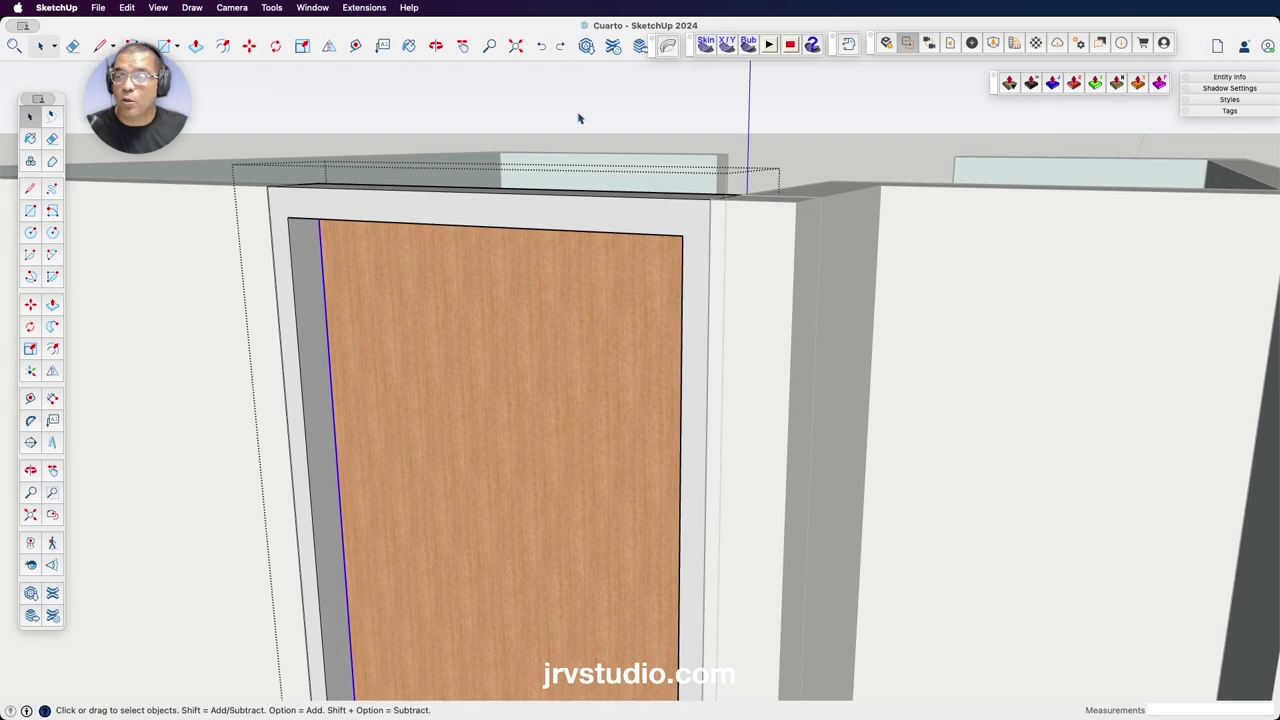
Clear the selection and orbit out to view the room from outside.
{"action": "left_click", "coordinate": [578, 118]}
{"action": "key", "text": "o"}
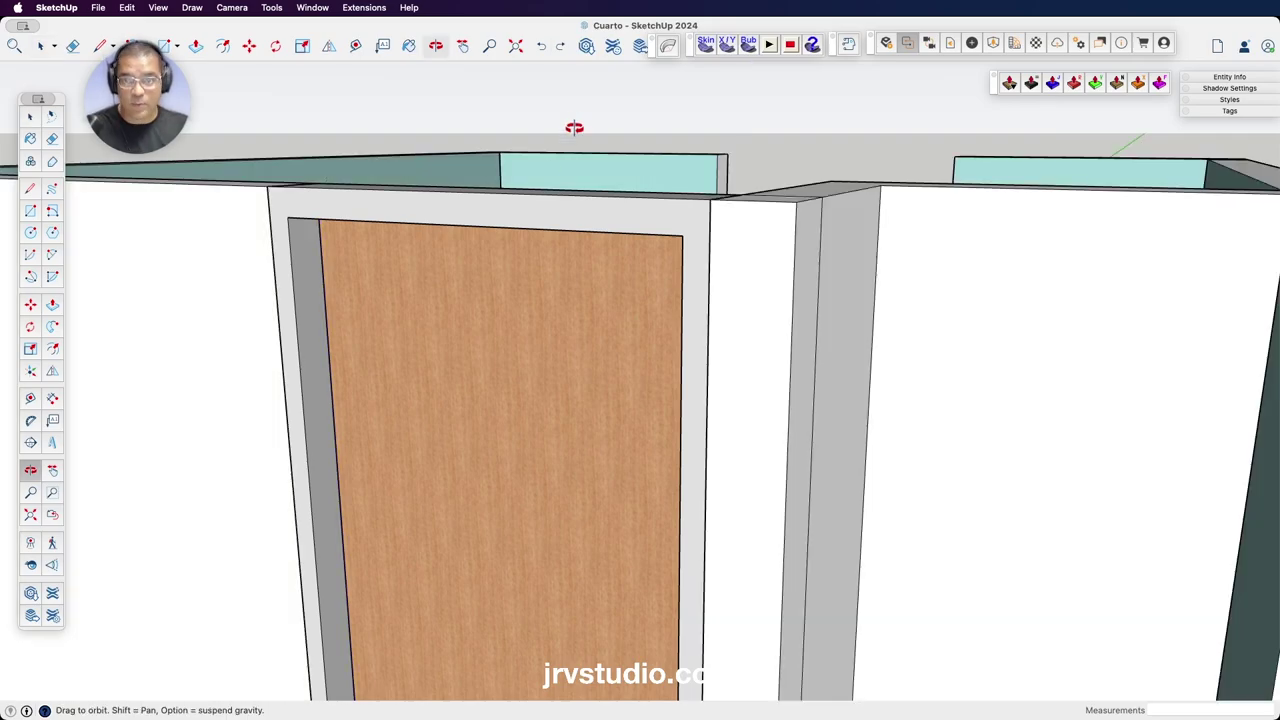
{"action": "left_click_drag", "start_coordinate": [571, 126], "coordinate": [300, 266]}
{"action": "mouse_move", "coordinate": [414, 266]}
{"action": "left_mouse_down"}
{"action": "mouse_move", "coordinate": [441, 286]}
{"action": "mouse_move", "coordinate": [428, 331]}
{"action": "mouse_move", "coordinate": [586, 320]}
{"action": "mouse_move", "coordinate": [754, 374]}
{"action": "mouse_move", "coordinate": [660, 286]}
{"action": "mouse_move", "coordinate": [600, 163]}
{"action": "mouse_move", "coordinate": [610, 155]}
{"action": "mouse_move", "coordinate": [544, 165]}
{"action": "left_mouse_up"}
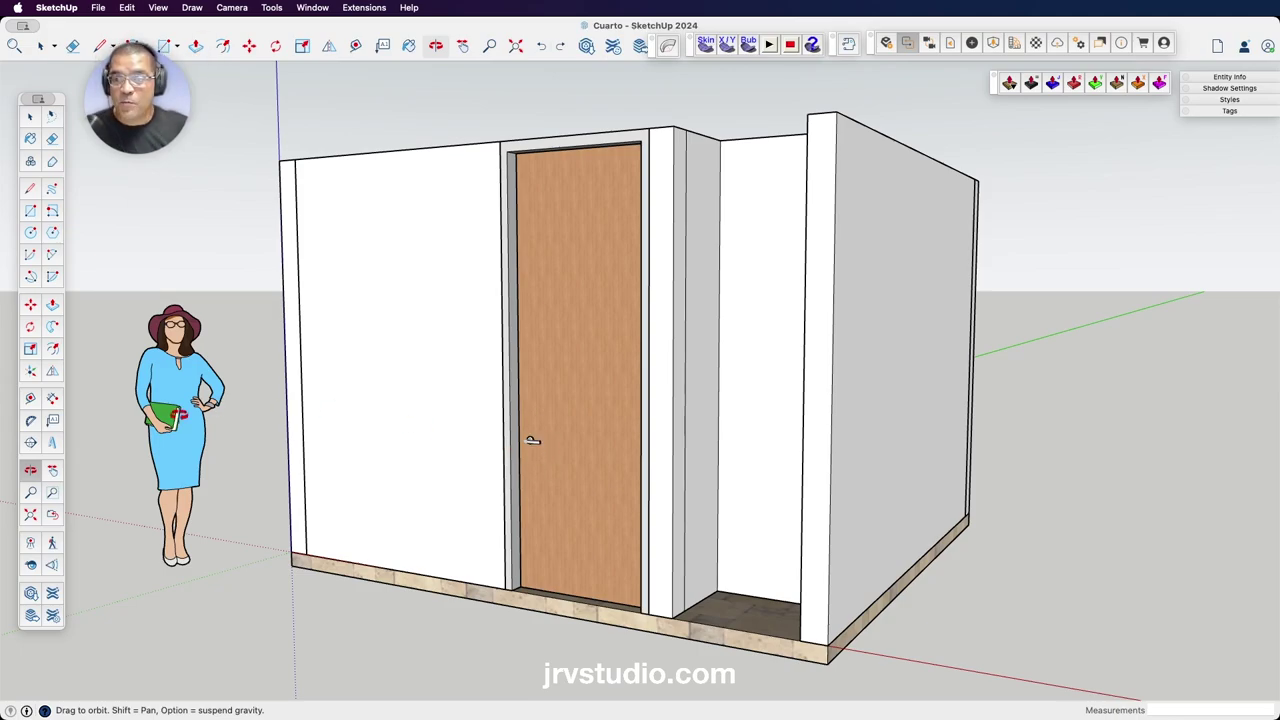
{"action": "scroll", "coordinate": [532, 425], "scroll_direction": "up", "scroll_amount": 5}
{"action": "scroll", "coordinate": [529, 440], "scroll_direction": "up", "scroll_amount": 3}
{"action": "key", "text": "space"}
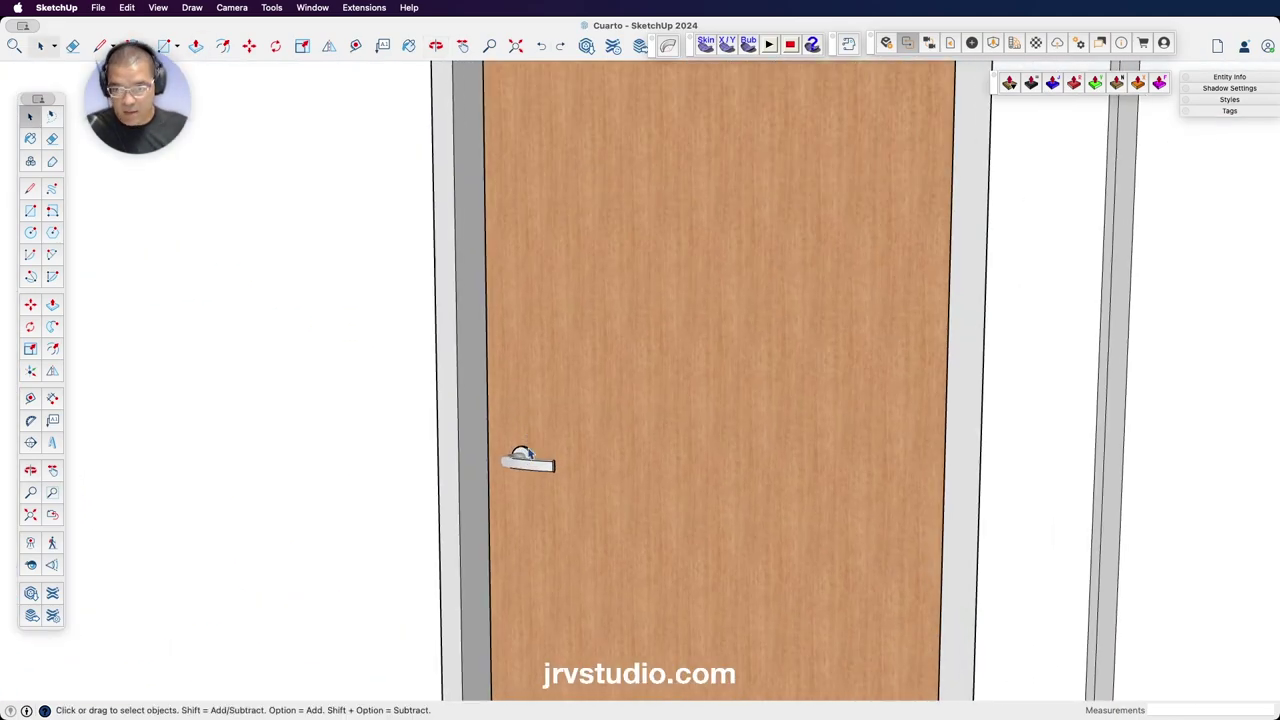
Inside the door component, select the handle and orbit around to inspect it.
{"action": "left_click", "coordinate": [520, 460]}
{"action": "double_click", "coordinate": [524, 472]}
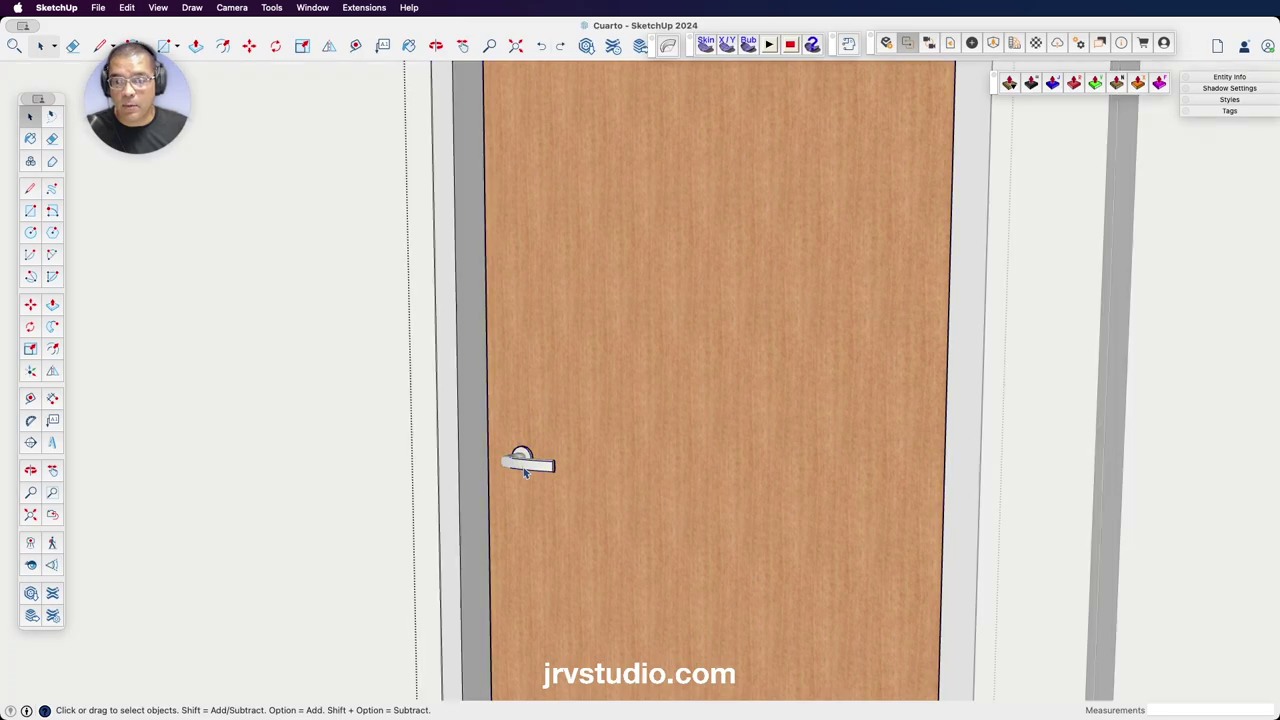
{"action": "left_click", "coordinate": [524, 472]}
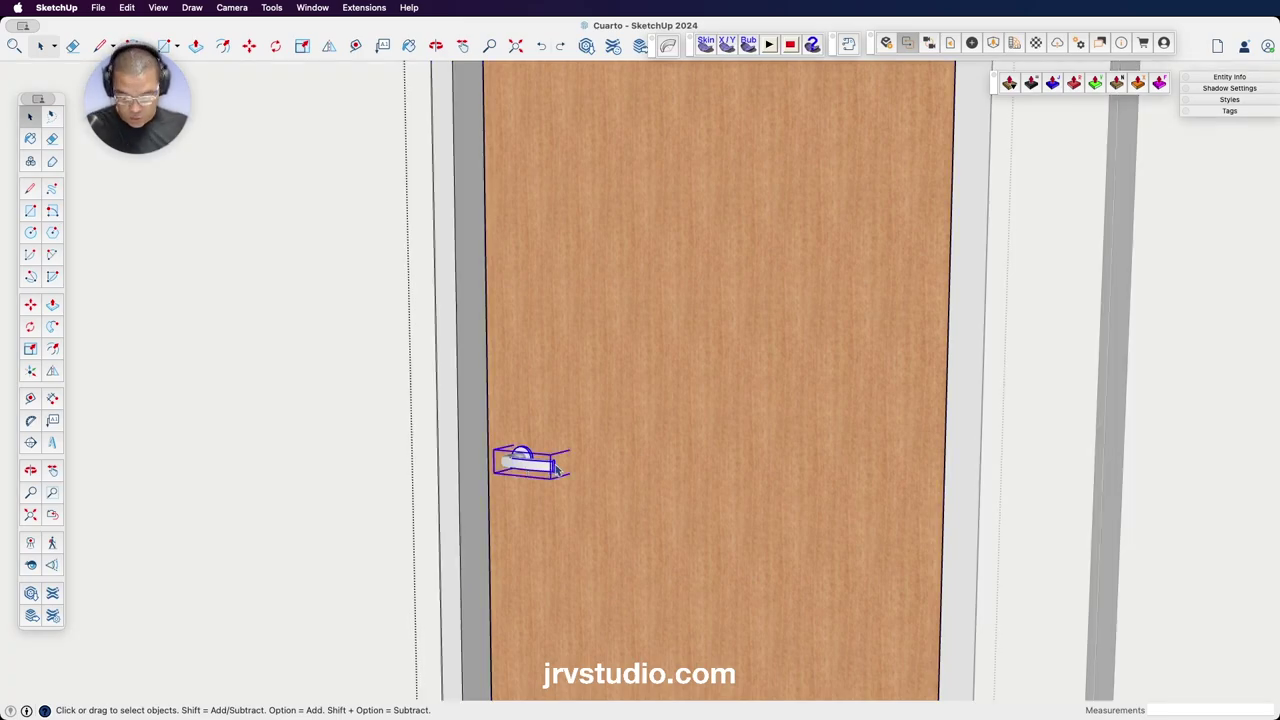
{"action": "key", "text": "o"}
{"action": "mouse_move", "coordinate": [651, 371]}
{"action": "left_mouse_down"}
{"action": "mouse_move", "coordinate": [523, 443]}
{"action": "mouse_move", "coordinate": [680, 357]}
{"action": "mouse_move", "coordinate": [670, 393]}
{"action": "mouse_move", "coordinate": [575, 413]}
{"action": "left_mouse_up"}
{"action": "left_click_drag", "start_coordinate": [649, 404], "coordinate": [714, 394]}
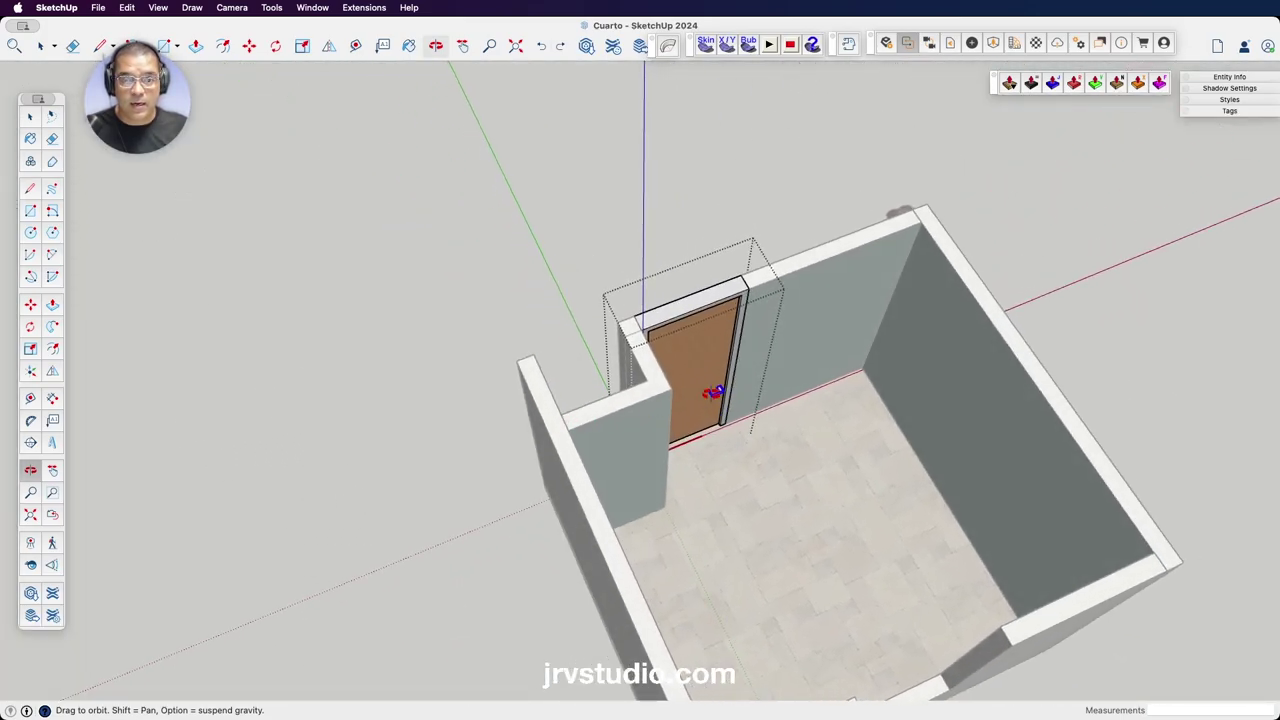
{"action": "scroll", "coordinate": [740, 380], "scroll_direction": "up", "scroll_amount": 10}
{"action": "left_click_drag", "start_coordinate": [632, 421], "coordinate": [948, 391]}
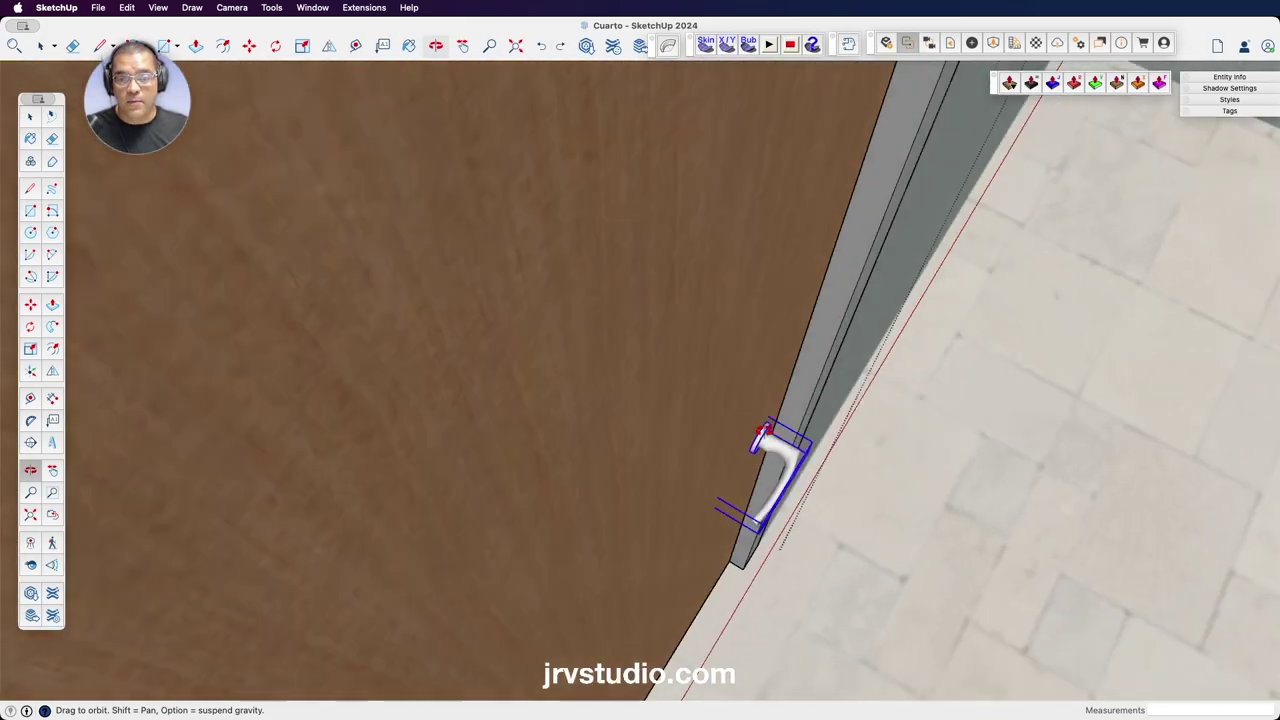
{"action": "mouse_move", "coordinate": [900, 302]}
{"action": "left_mouse_down"}
{"action": "mouse_move", "coordinate": [827, 318]}
{"action": "mouse_move", "coordinate": [692, 501]}
{"action": "left_mouse_up"}
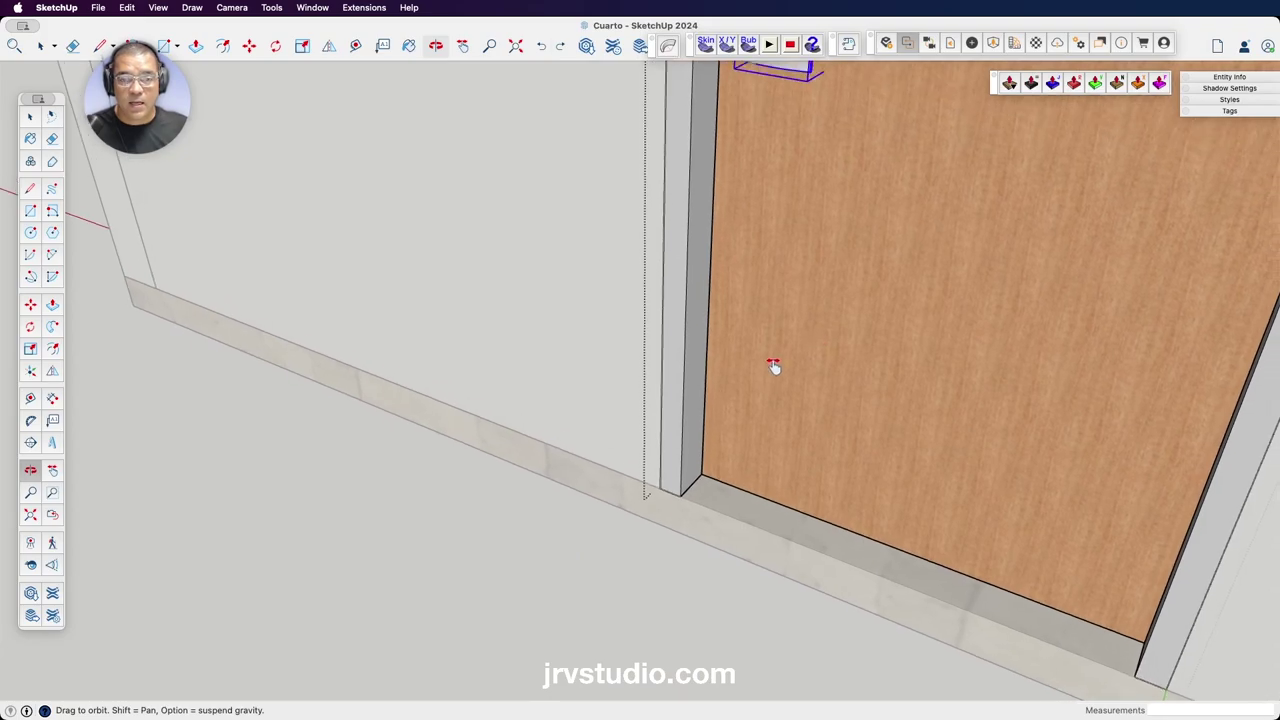
{"action": "scroll", "coordinate": [692, 501], "scroll_direction": "down", "scroll_amount": 8}
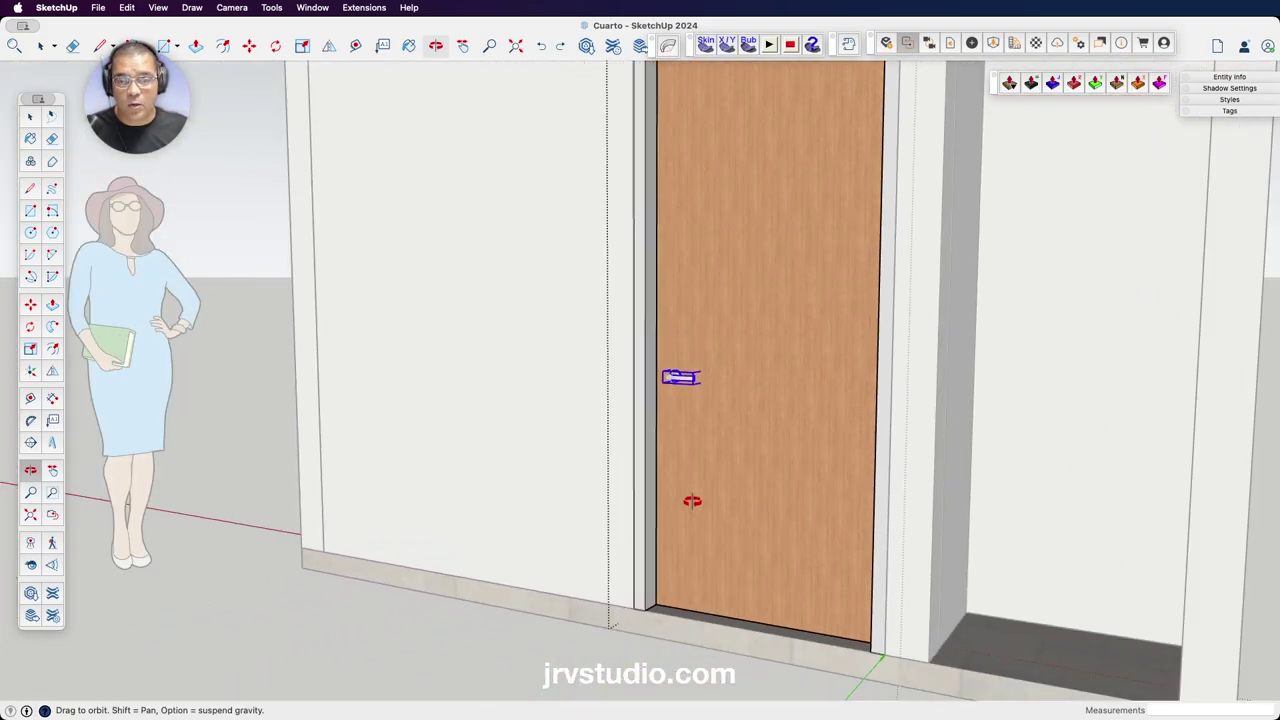
{"action": "scroll", "coordinate": [692, 501], "scroll_direction": "down", "scroll_amount": 2}
{"action": "scroll", "coordinate": [694, 372], "scroll_direction": "up", "scroll_amount": 3}
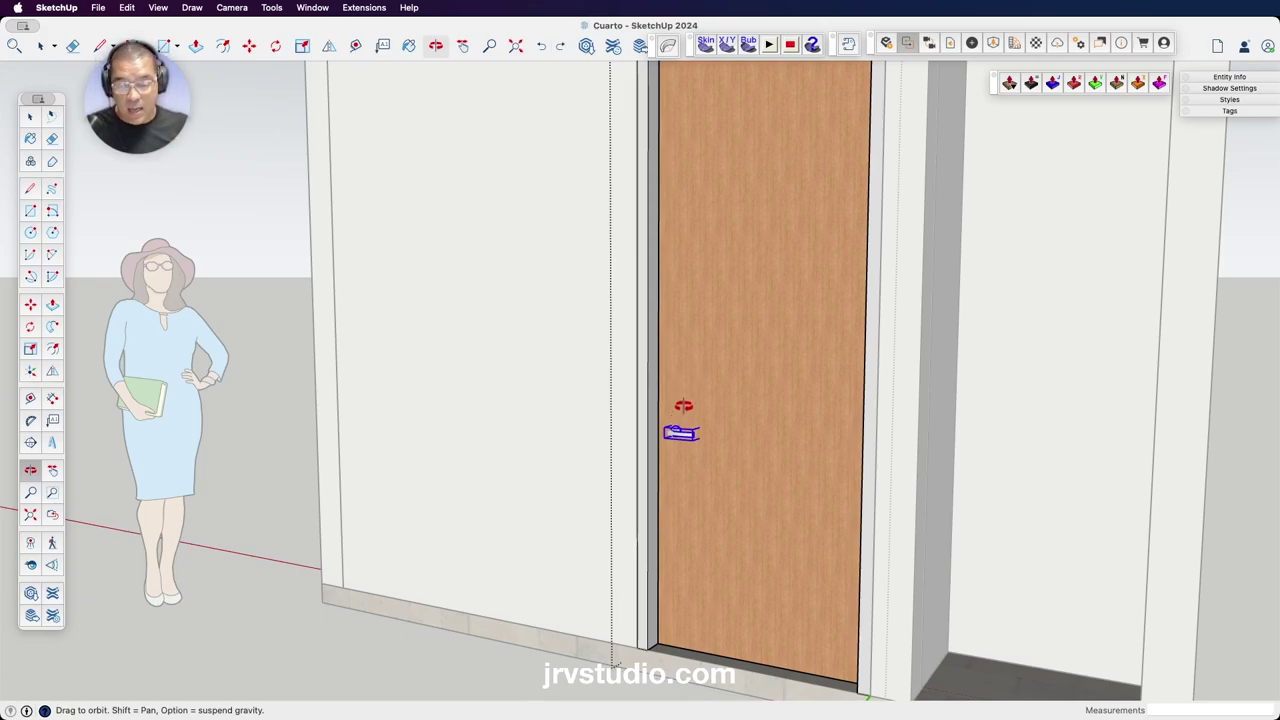
{"action": "left_click_drag", "start_coordinate": [686, 389], "coordinate": [674, 422]}
Move the door handle 8 15/16" higher on the taller leaf and close the door group.
{"action": "key", "text": "m"}
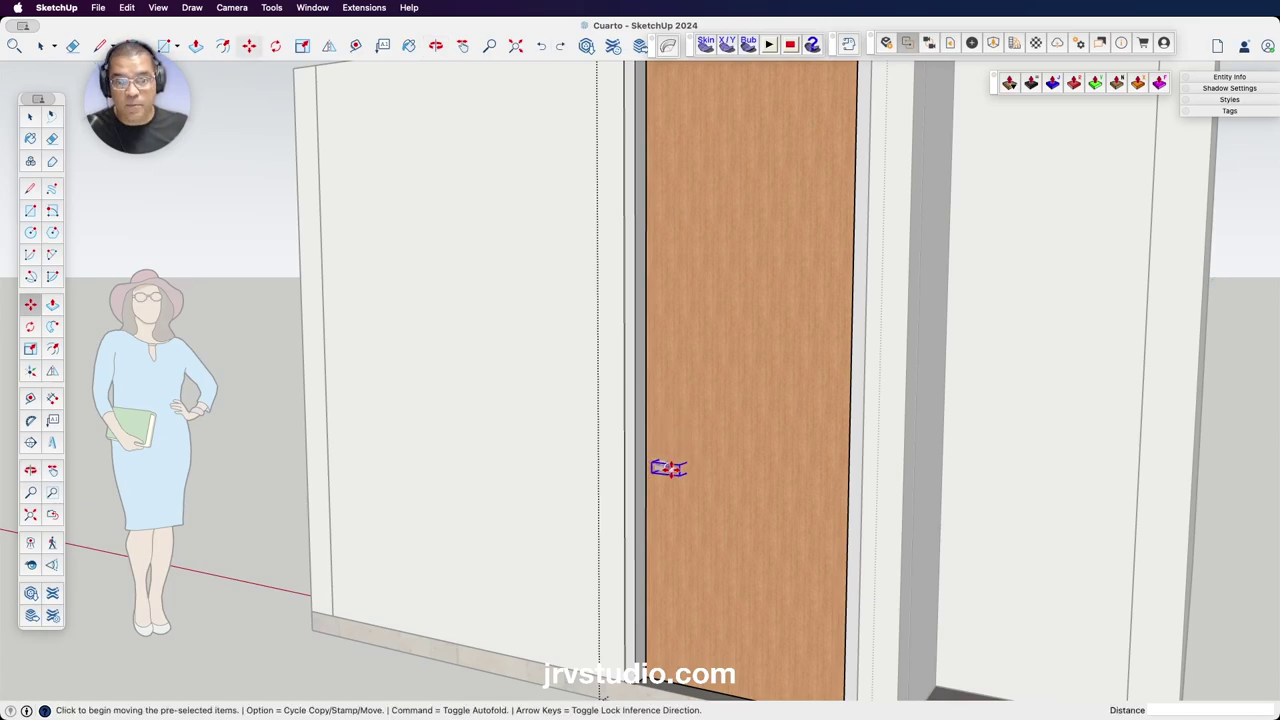
{"action": "scroll", "coordinate": [665, 467], "scroll_direction": "up", "scroll_amount": 5}
{"action": "scroll", "coordinate": [675, 467], "scroll_direction": "up", "scroll_amount": 3}
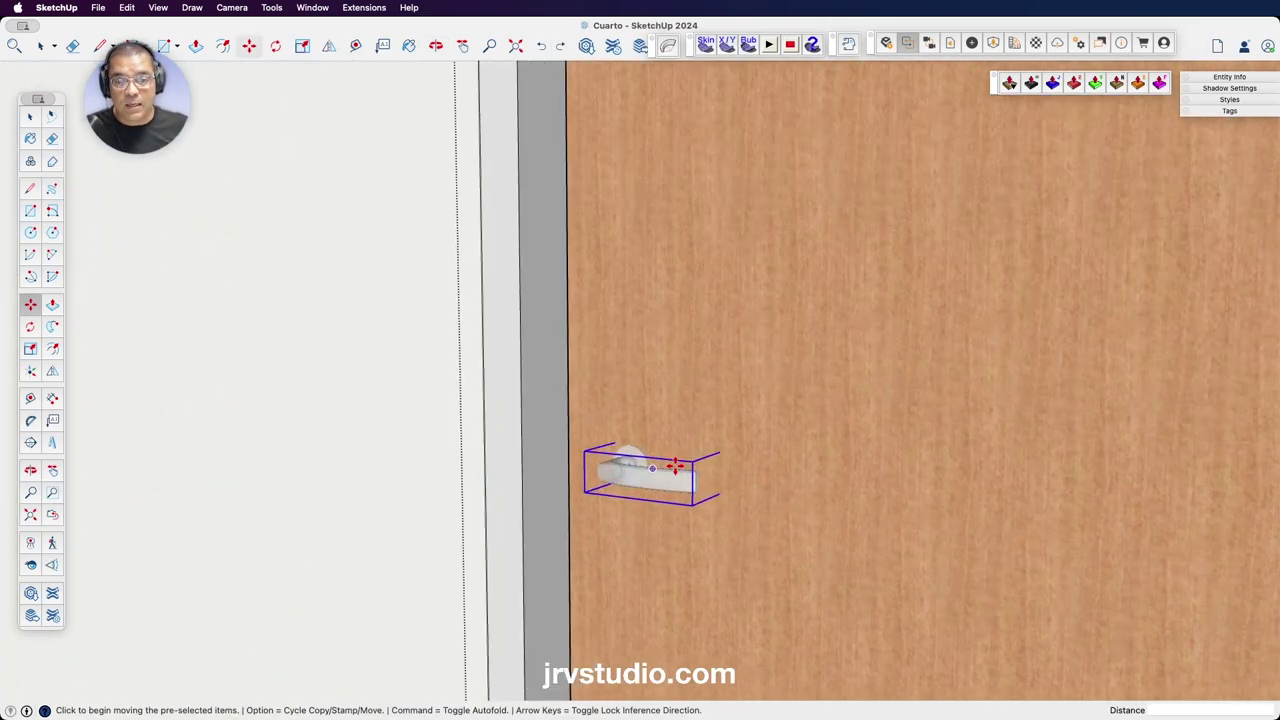
{"action": "scroll", "coordinate": [680, 465], "scroll_direction": "up", "scroll_amount": 2}
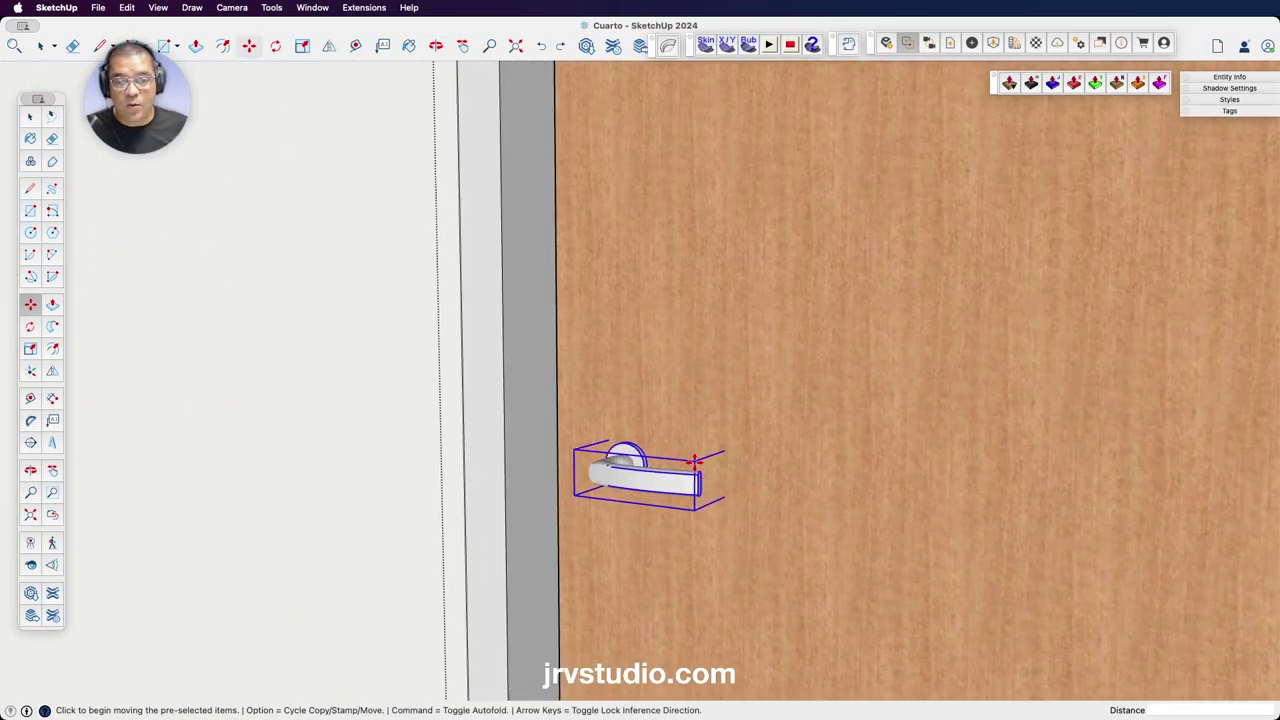
{"action": "left_click", "coordinate": [695, 460]}
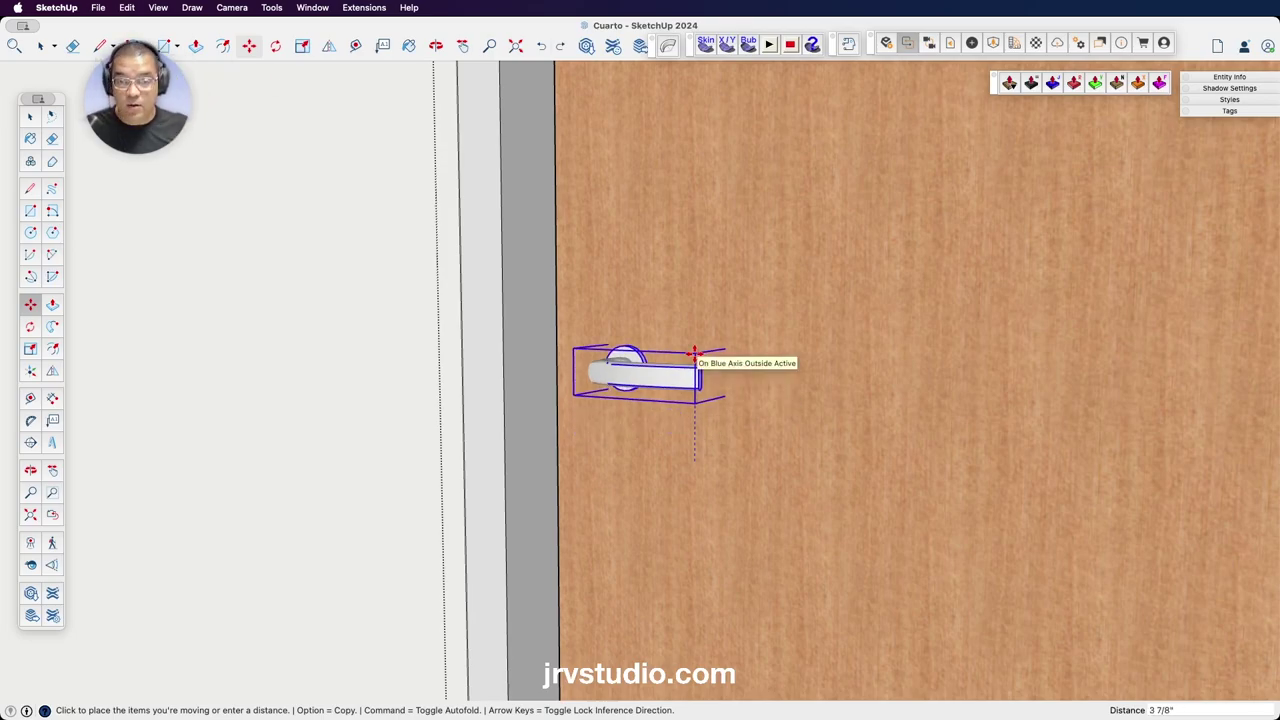
{"action": "scroll", "coordinate": [695, 352], "scroll_direction": "down", "scroll_amount": 5}
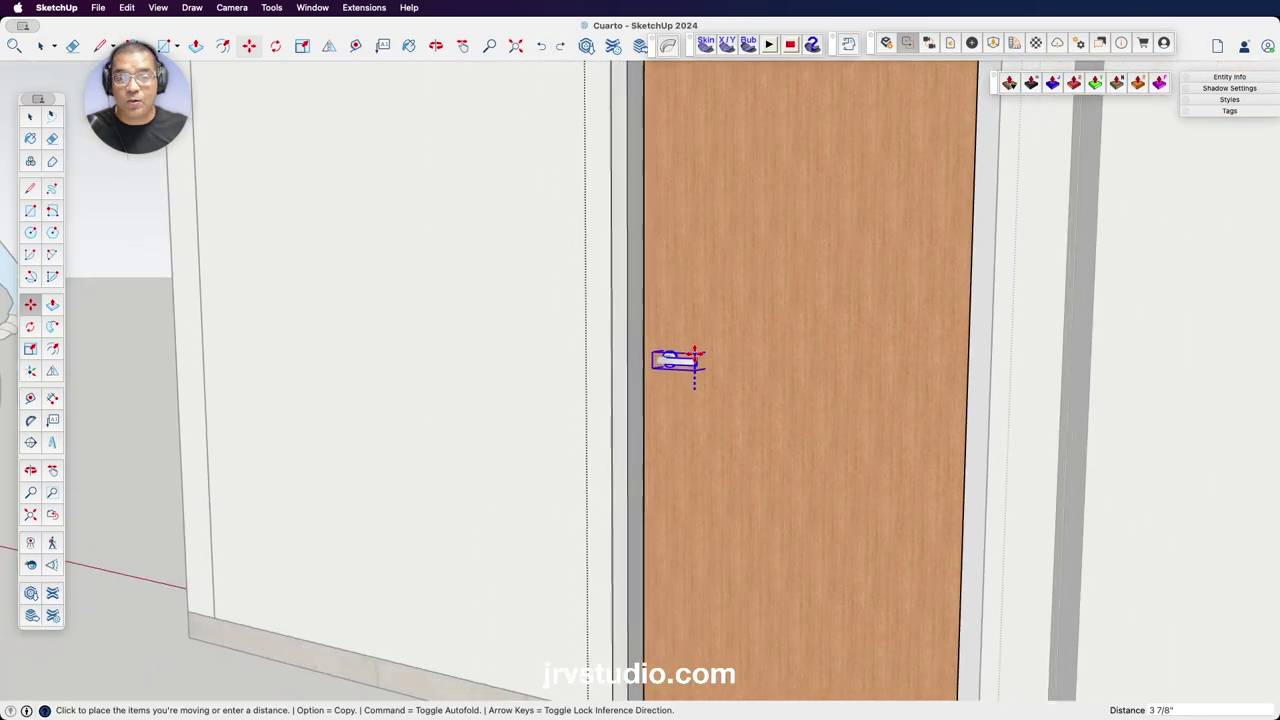
{"action": "scroll", "coordinate": [695, 355], "scroll_direction": "down", "scroll_amount": 3}
{"action": "scroll", "coordinate": [695, 356], "scroll_direction": "down", "scroll_amount": 2}
{"action": "scroll", "coordinate": [695, 357], "scroll_direction": "down", "scroll_amount": 2}
{"action": "scroll", "coordinate": [689, 357], "scroll_direction": "down", "scroll_amount": 2}
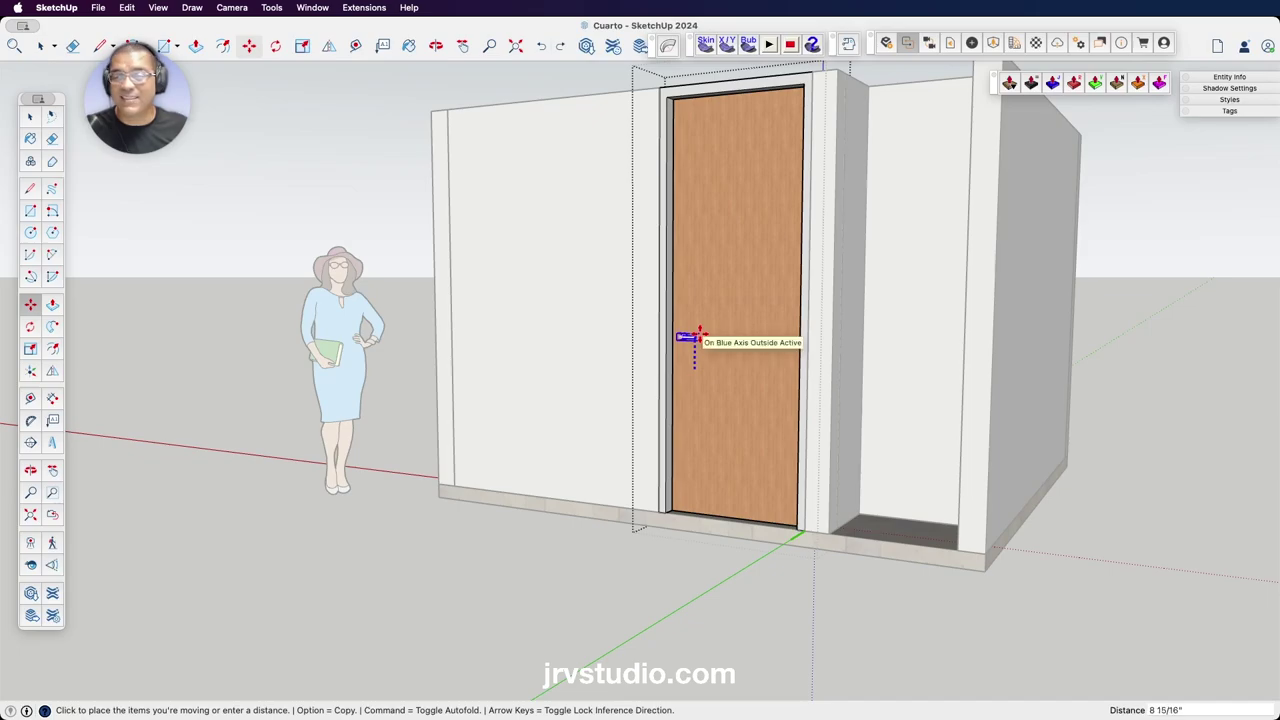
{"action": "left_click", "coordinate": [698, 335]}
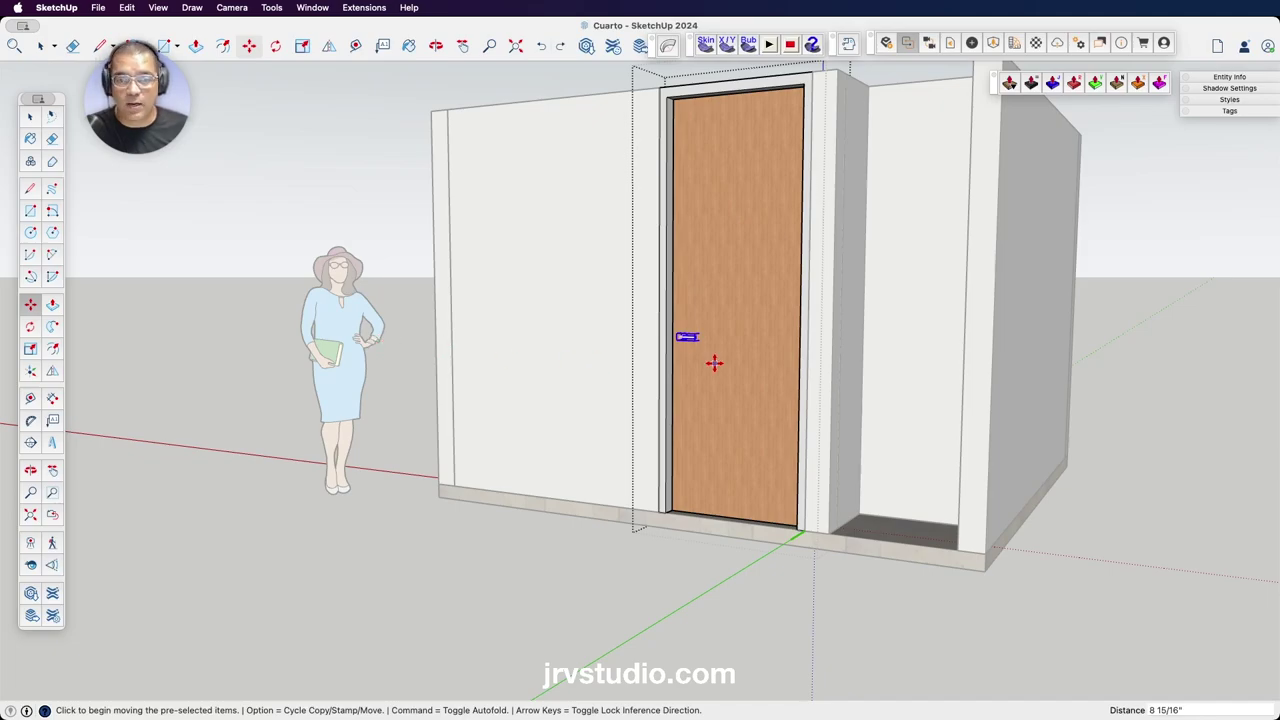
{"action": "key", "text": "space"}
{"action": "left_click", "coordinate": [320, 112]}
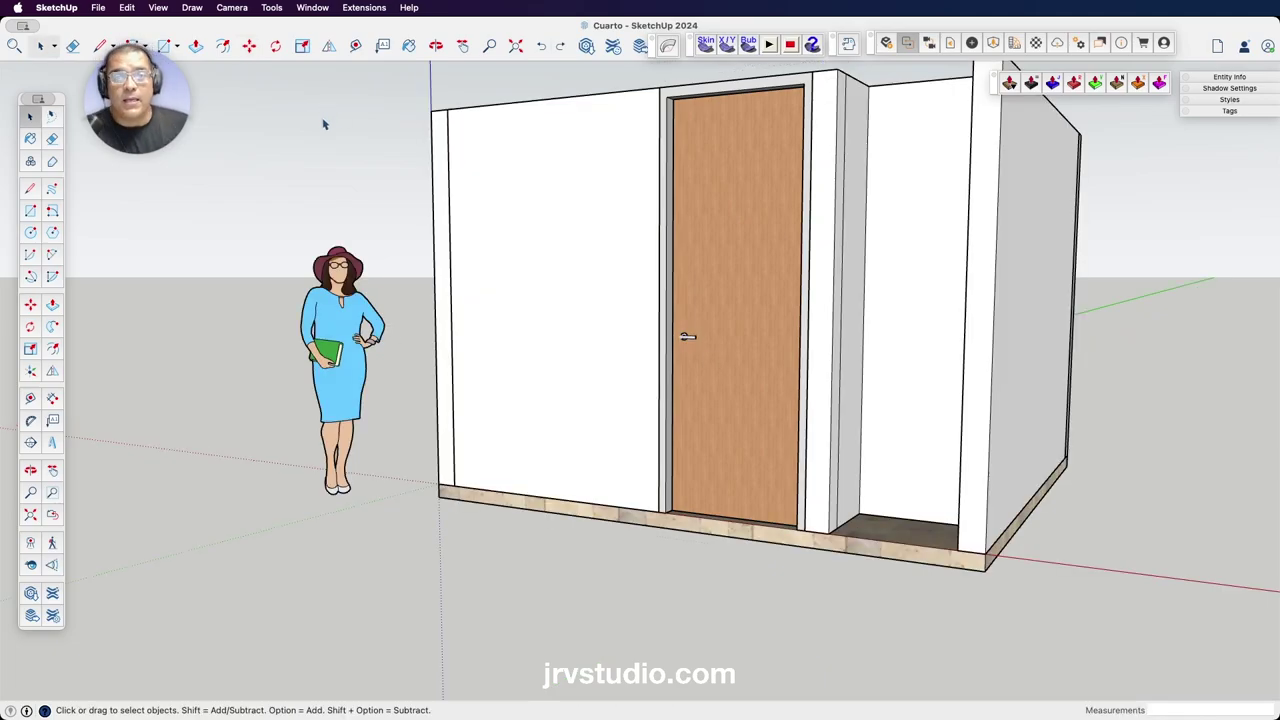
Orbit to look down into the room, then bring up 3D Warehouse from the Window menu.
{"action": "key", "text": "o"}
{"action": "mouse_move", "coordinate": [594, 368]}
{"action": "left_mouse_down"}
{"action": "mouse_move", "coordinate": [875, 432]}
{"action": "mouse_move", "coordinate": [453, 487]}
{"action": "mouse_move", "coordinate": [806, 443]}
{"action": "mouse_move", "coordinate": [391, 471]}
{"action": "mouse_move", "coordinate": [471, 366]}
{"action": "mouse_move", "coordinate": [718, 457]}
{"action": "mouse_move", "coordinate": [791, 366]}
{"action": "mouse_move", "coordinate": [943, 323]}
{"action": "mouse_move", "coordinate": [686, 371]}
{"action": "mouse_move", "coordinate": [578, 419]}
{"action": "mouse_move", "coordinate": [651, 489]}
{"action": "mouse_move", "coordinate": [660, 423]}
{"action": "mouse_move", "coordinate": [756, 352]}
{"action": "left_mouse_up"}
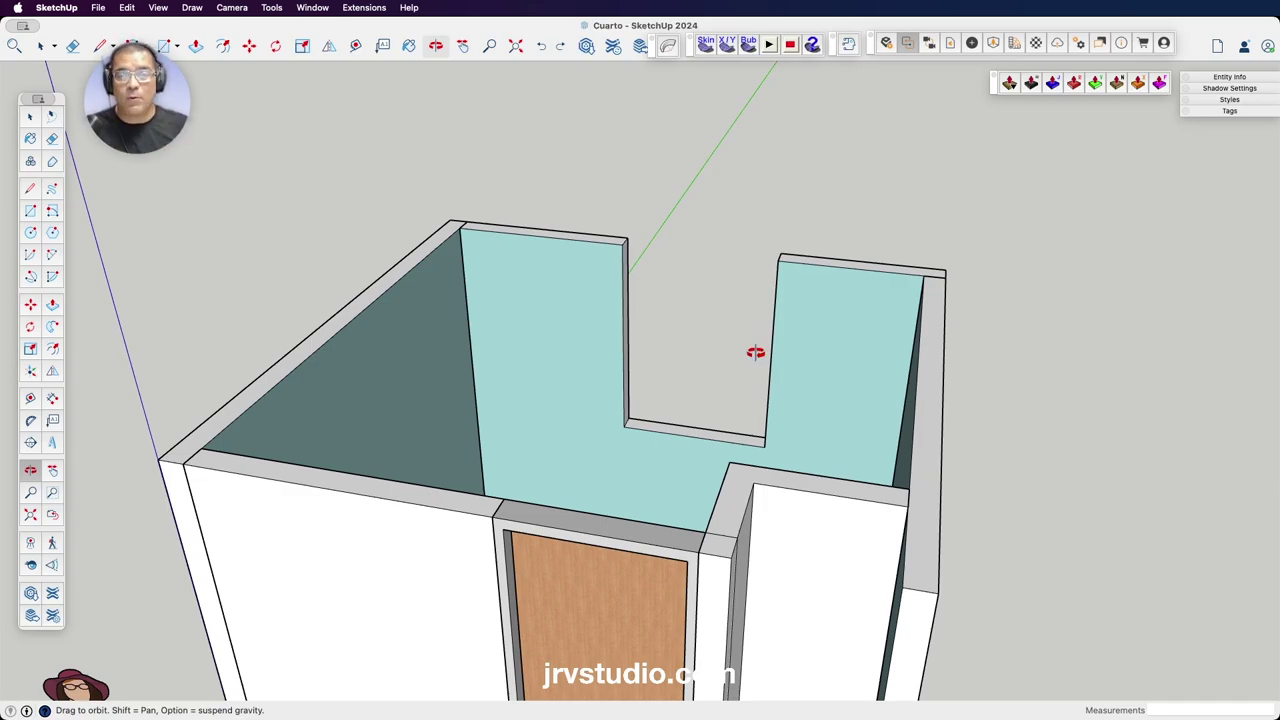
{"action": "left_click", "coordinate": [315, 8]}
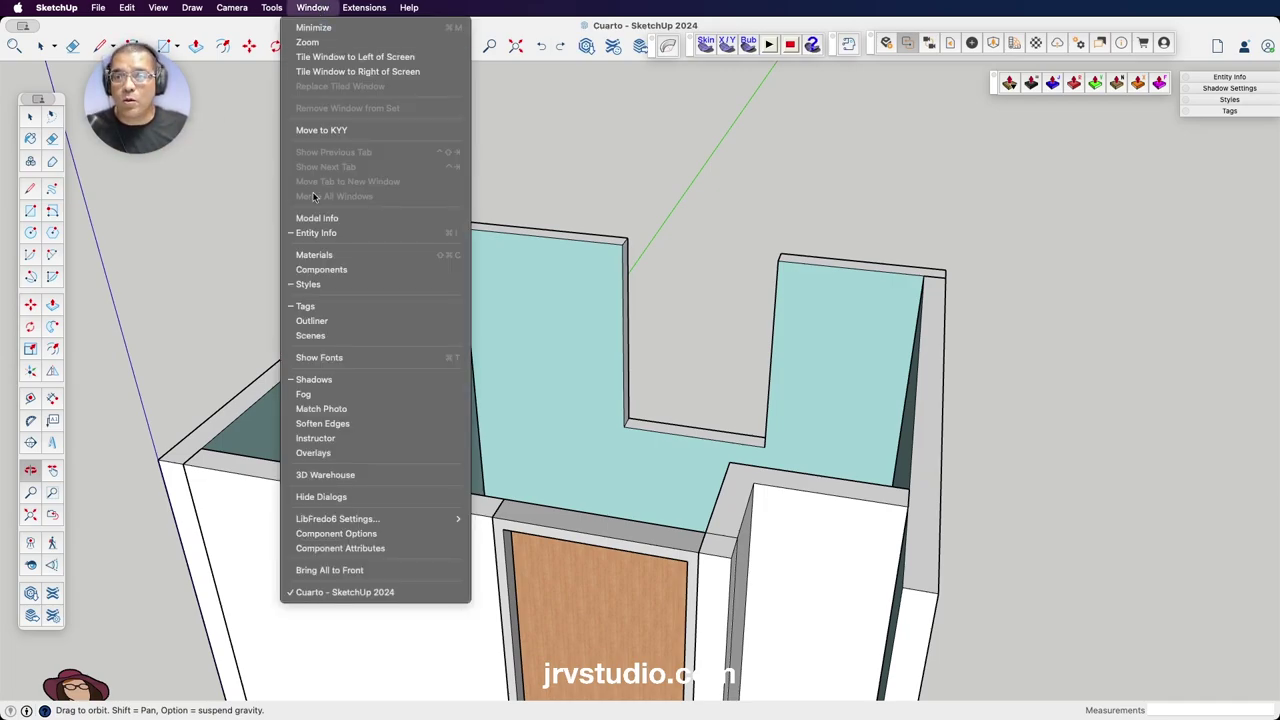
{"action": "left_click", "coordinate": [334, 479]}
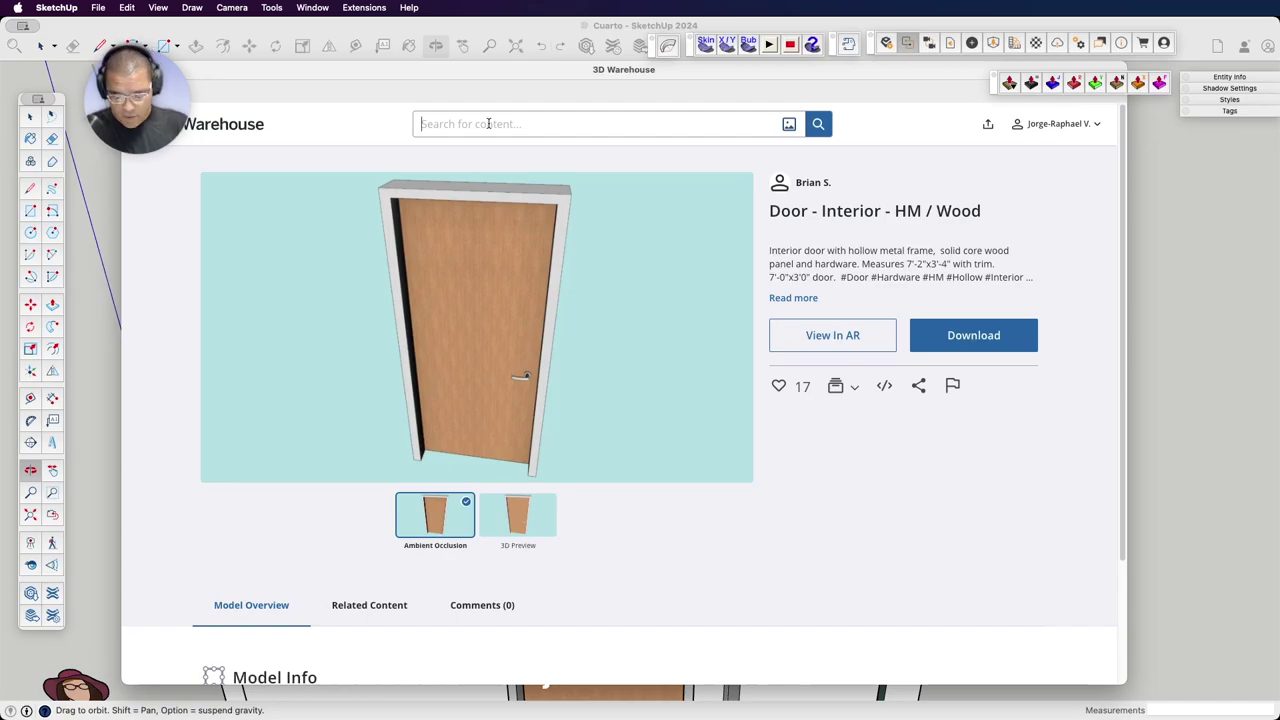
Search 3D Warehouse for 'Miami Windows' and scroll through the 137 results.
{"action": "type", "text": "Miami Windows"}
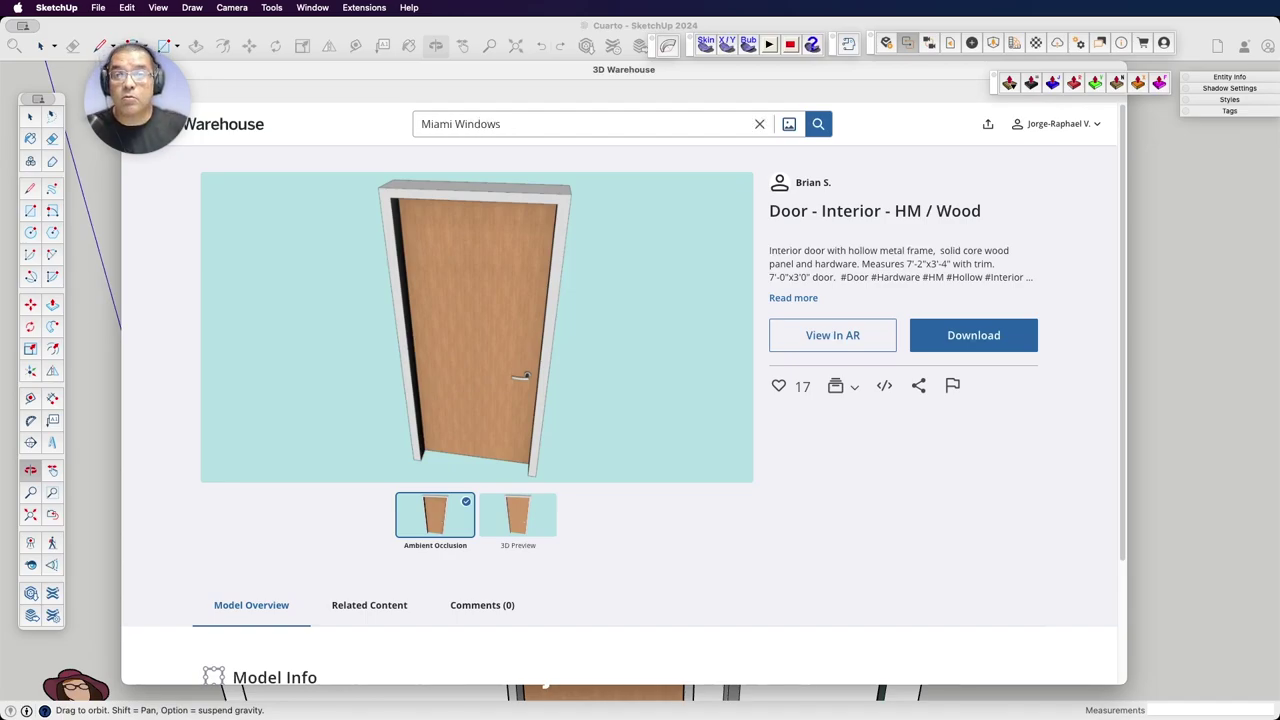
{"action": "key", "text": "Return"}
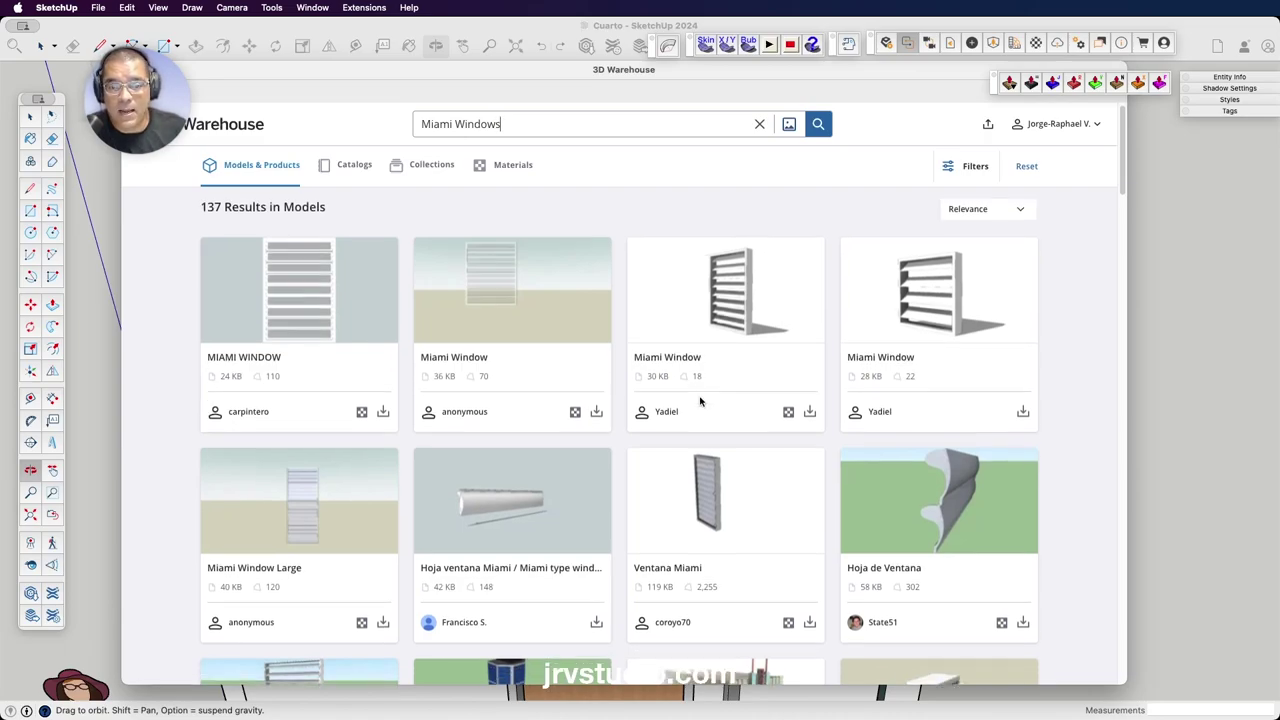
{"action": "scroll", "coordinate": [700, 398], "scroll_direction": "down", "scroll_amount": 3}
{"action": "scroll", "coordinate": [701, 402], "scroll_direction": "down", "scroll_amount": 1}
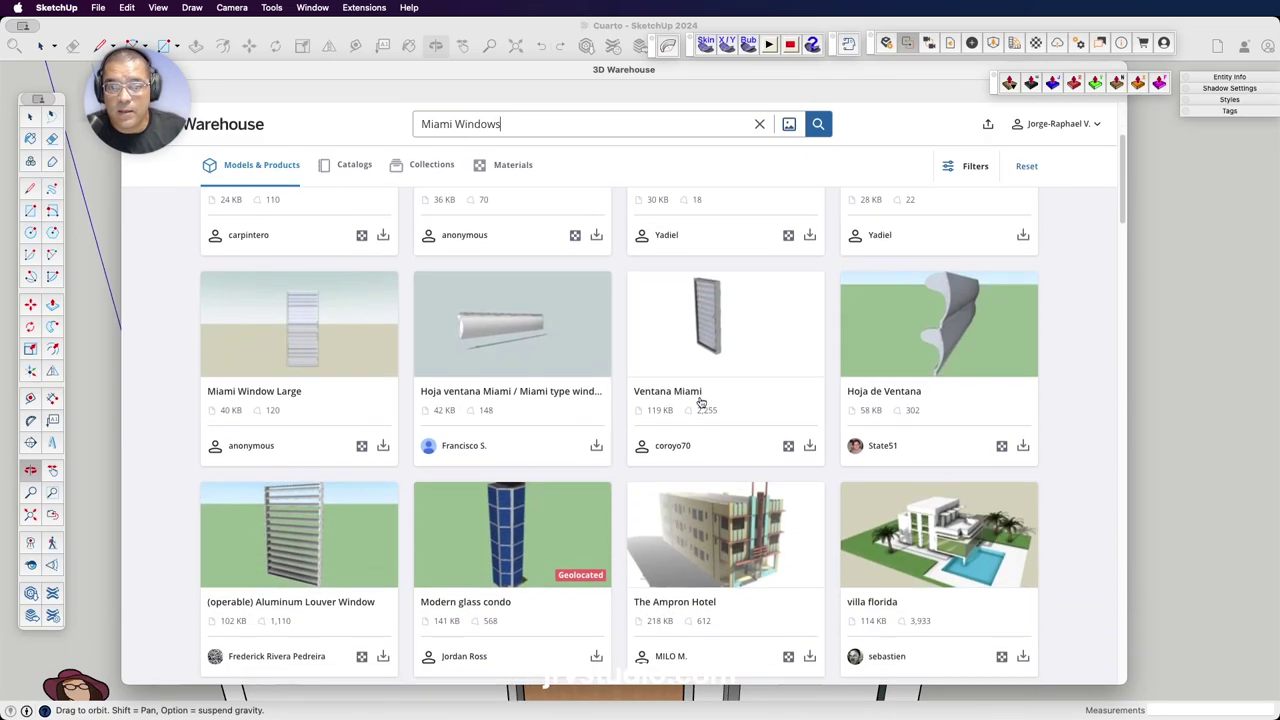
{"action": "scroll", "coordinate": [700, 400], "scroll_direction": "down", "scroll_amount": 1}
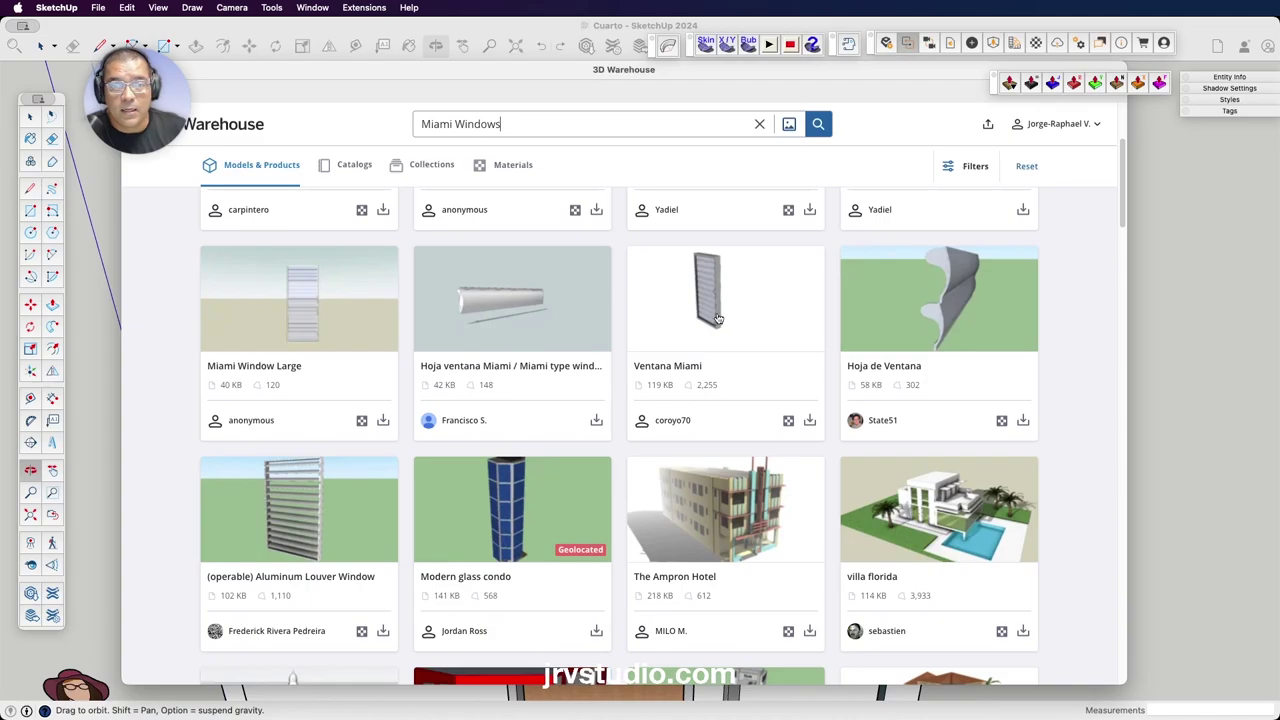
{"action": "scroll", "coordinate": [293, 392], "scroll_direction": "down", "scroll_amount": 4}
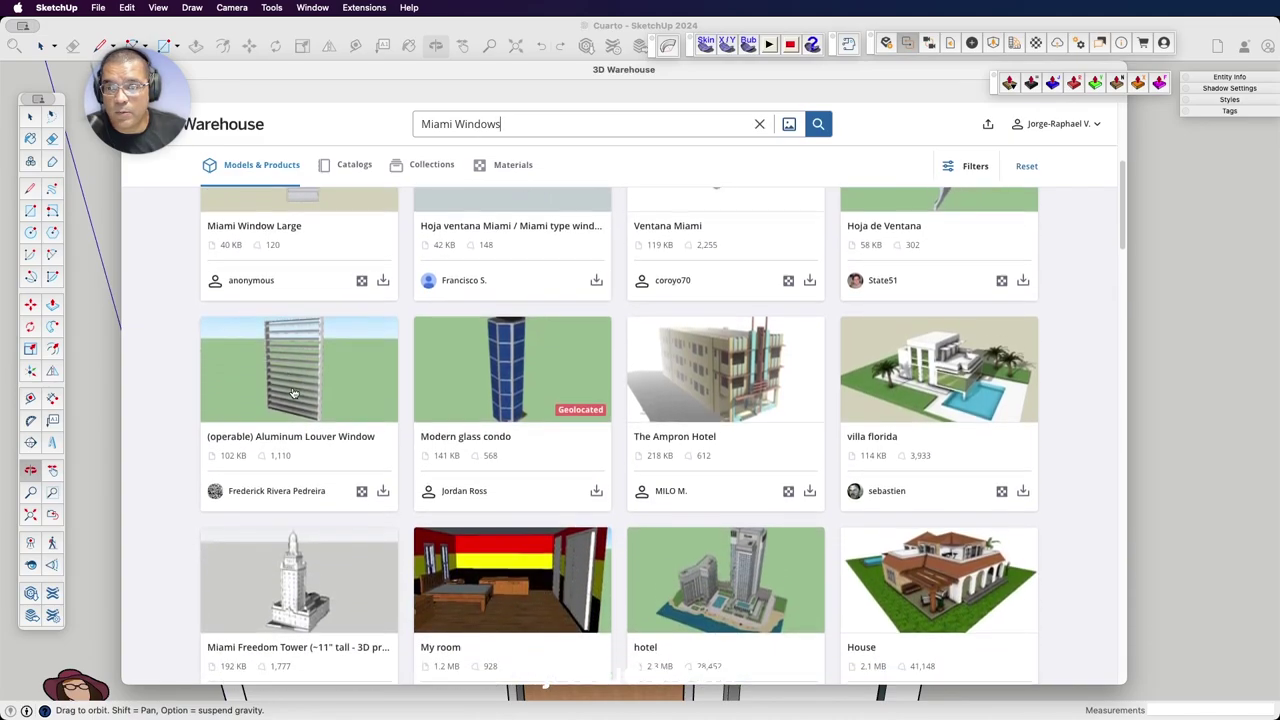
{"action": "scroll", "coordinate": [295, 307], "scroll_direction": "down", "scroll_amount": 2}
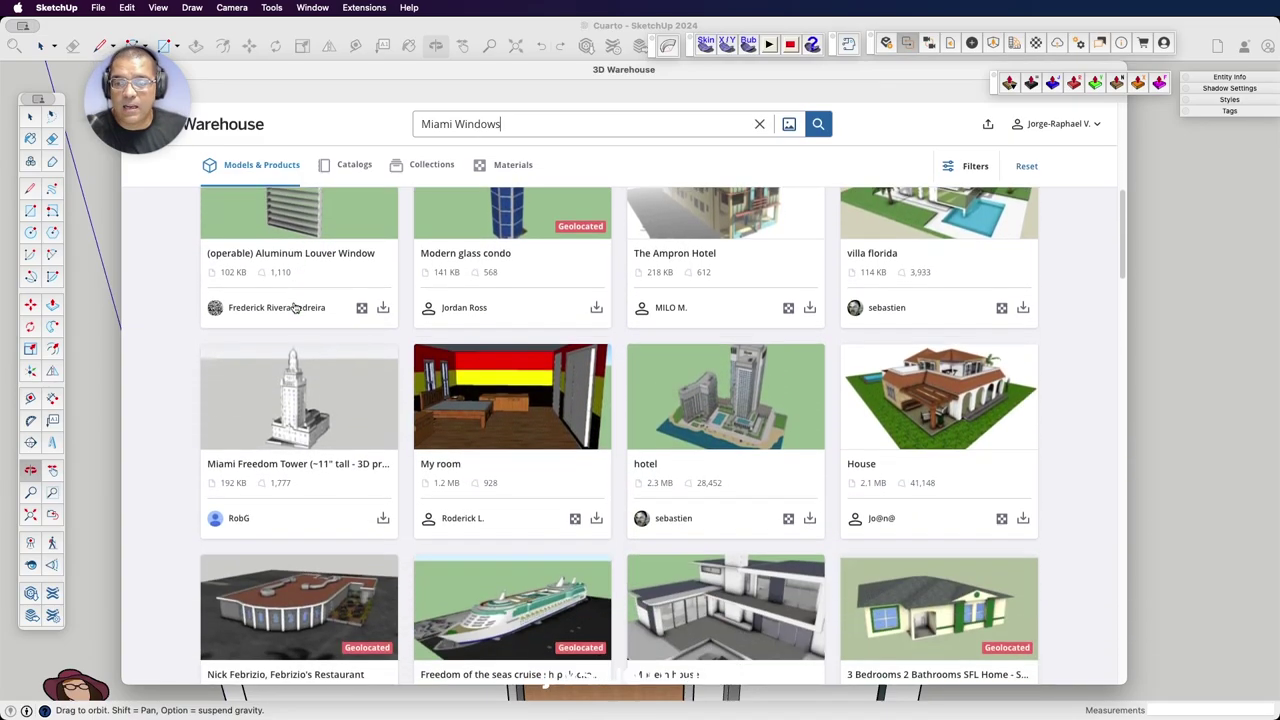
{"action": "scroll", "coordinate": [295, 307], "scroll_direction": "down", "scroll_amount": 4}
{"action": "scroll", "coordinate": [295, 307], "scroll_direction": "down", "scroll_amount": 8}
{"action": "scroll", "coordinate": [295, 307], "scroll_direction": "down", "scroll_amount": 1}
{"action": "scroll", "coordinate": [295, 307], "scroll_direction": "down", "scroll_amount": 3}
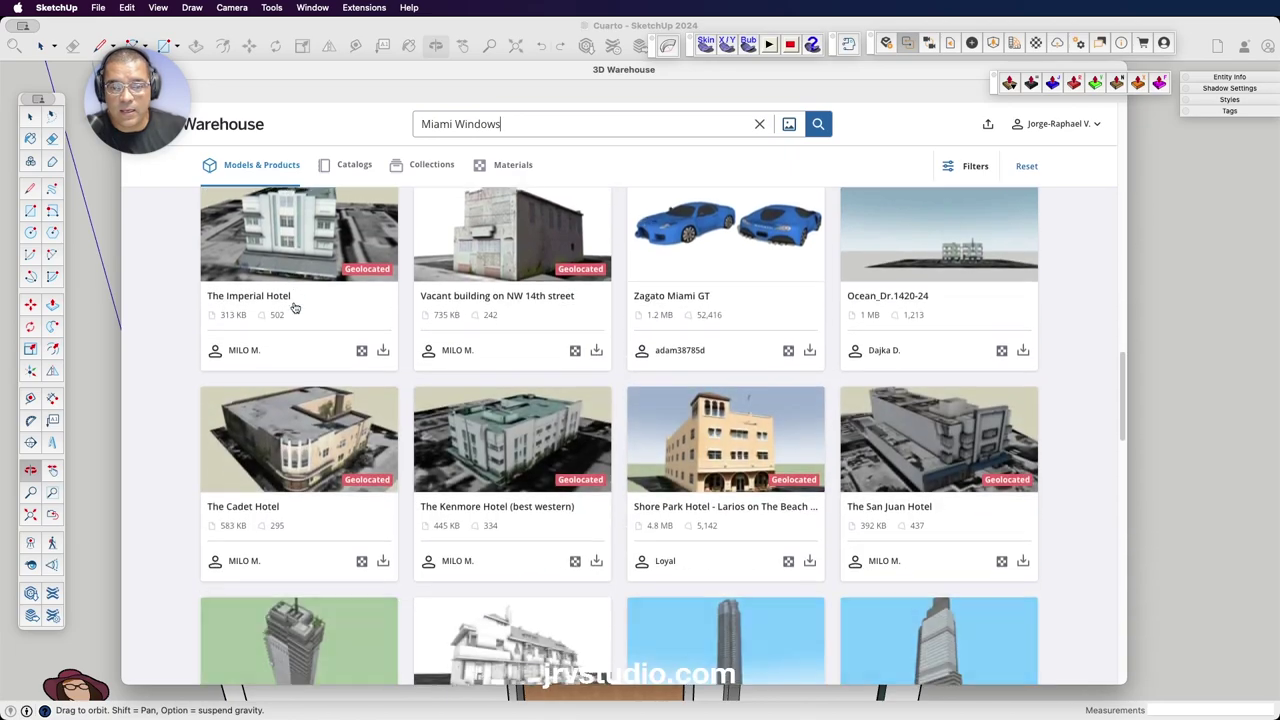
{"action": "scroll", "coordinate": [295, 307], "scroll_direction": "down", "scroll_amount": 5}
{"action": "scroll", "coordinate": [295, 307], "scroll_direction": "down", "scroll_amount": 1}
{"action": "scroll", "coordinate": [295, 307], "scroll_direction": "up", "scroll_amount": 20}
{"action": "scroll", "coordinate": [295, 307], "scroll_direction": "down", "scroll_amount": 1}
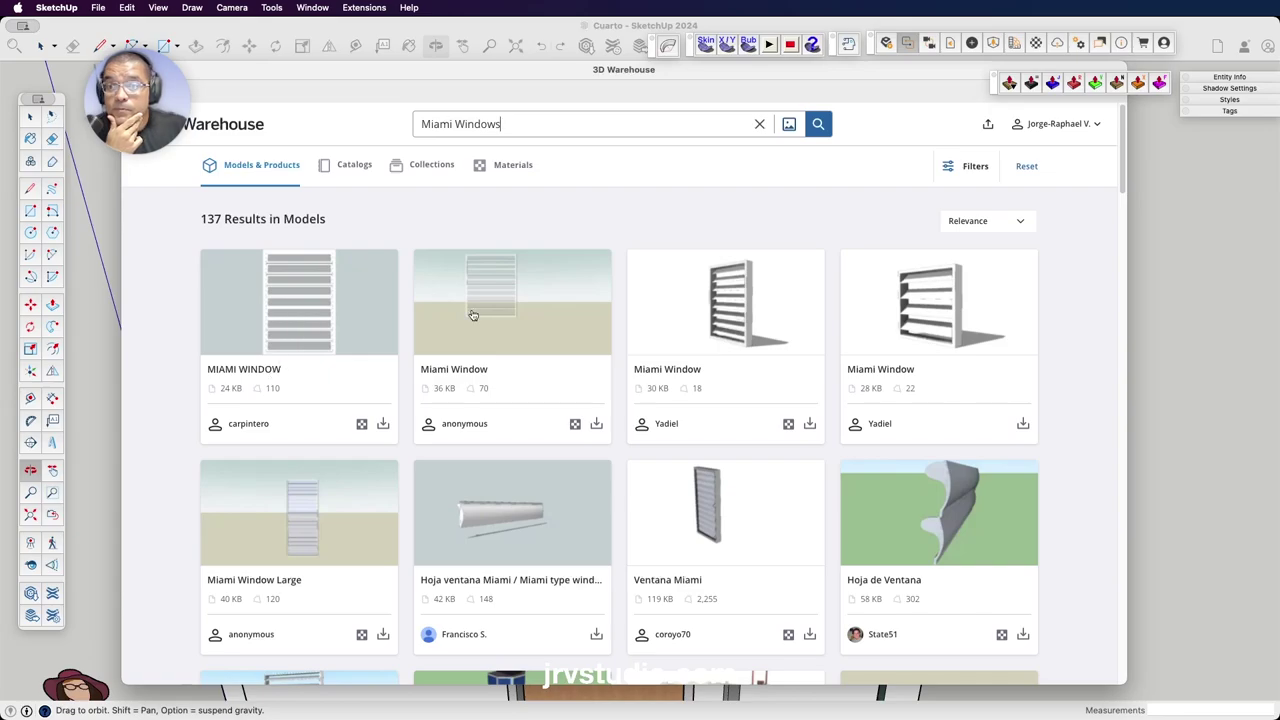
{"action": "scroll", "coordinate": [528, 313], "scroll_direction": "down", "scroll_amount": 1}
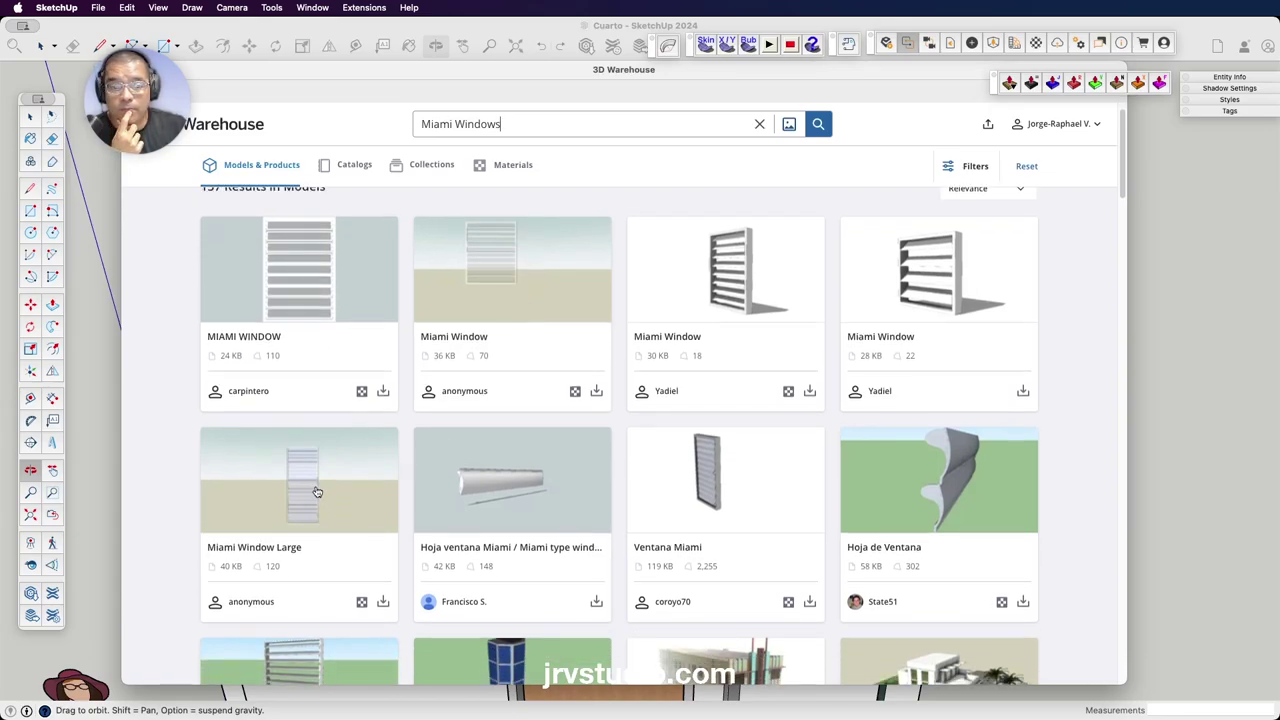
{"action": "scroll", "coordinate": [316, 491], "scroll_direction": "up", "scroll_amount": 1}
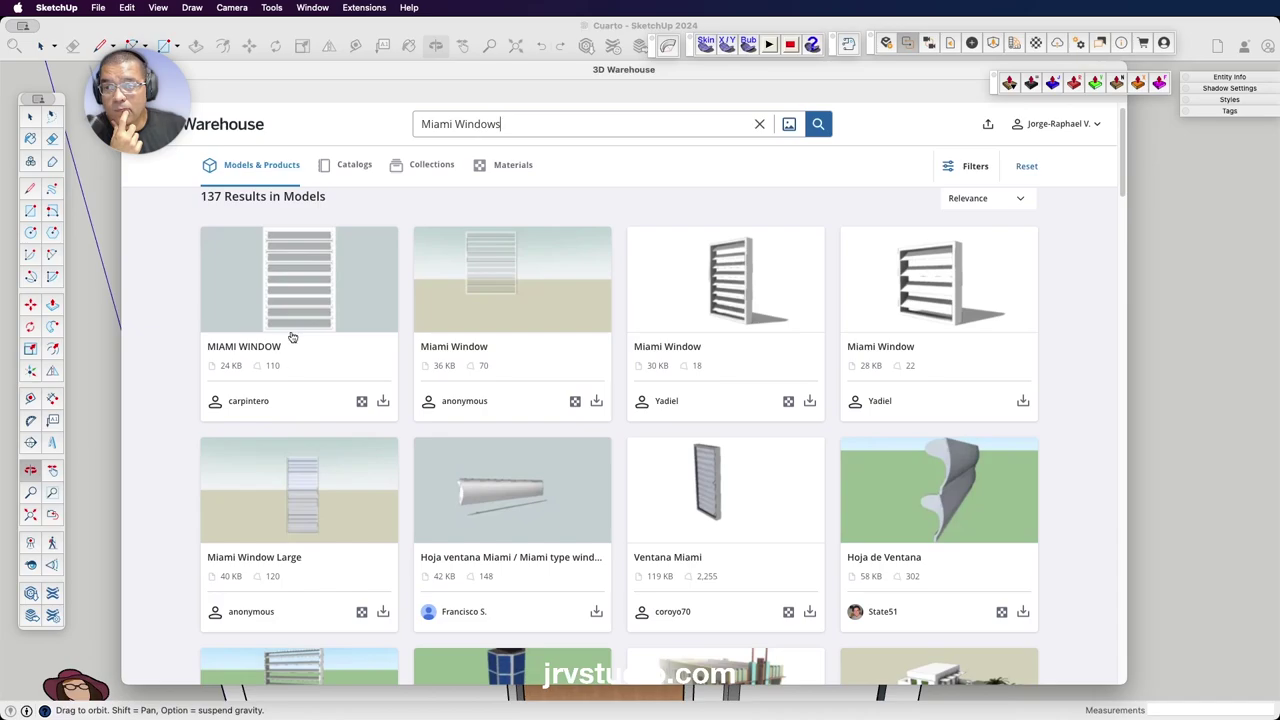
Check the MIAMI WINDOW model page and download it straight into the Cuarto model.
{"action": "left_click", "coordinate": [295, 296]}
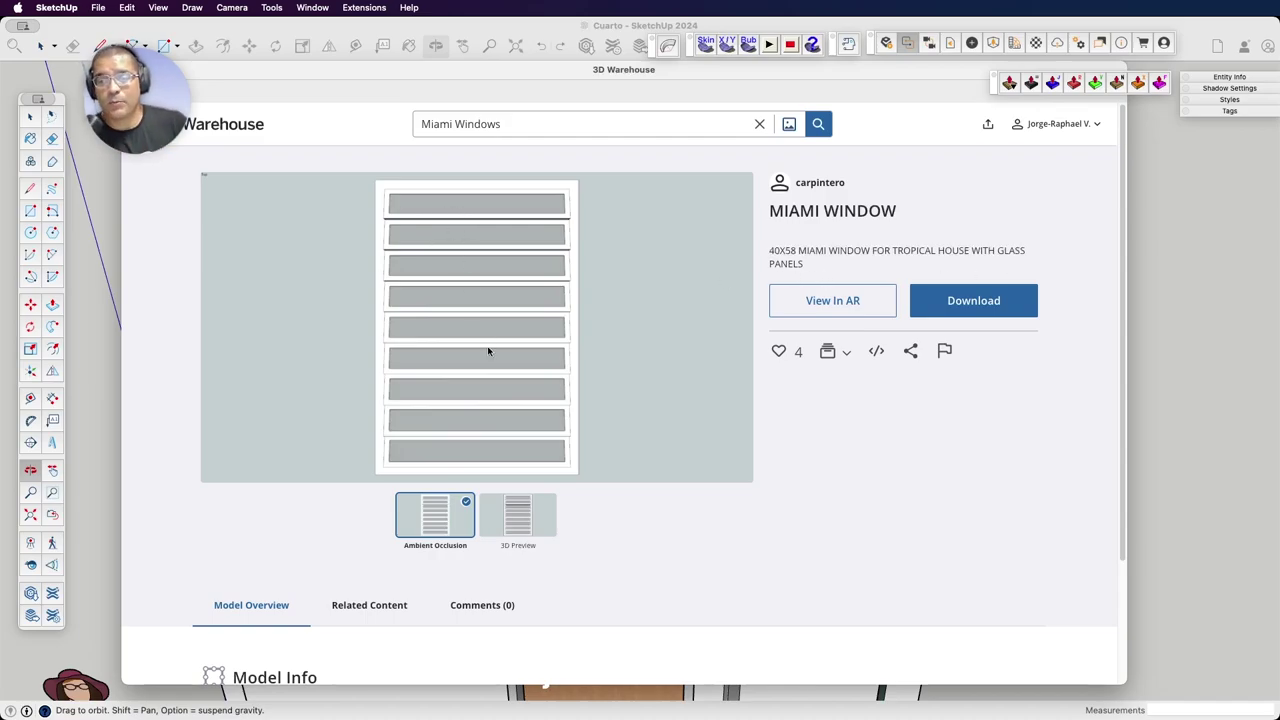
{"action": "scroll", "coordinate": [560, 378], "scroll_direction": "down", "scroll_amount": 3}
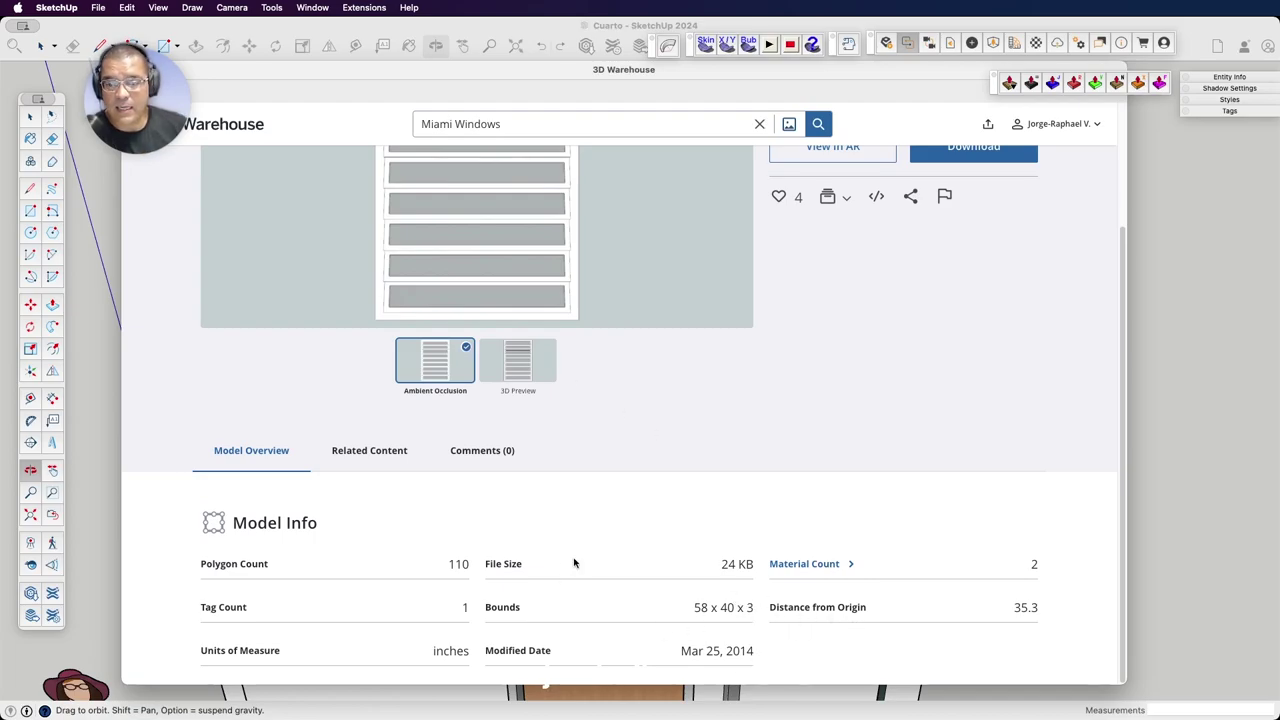
{"action": "scroll", "coordinate": [574, 563], "scroll_direction": "up", "scroll_amount": 3}
{"action": "left_click", "coordinate": [1000, 302]}
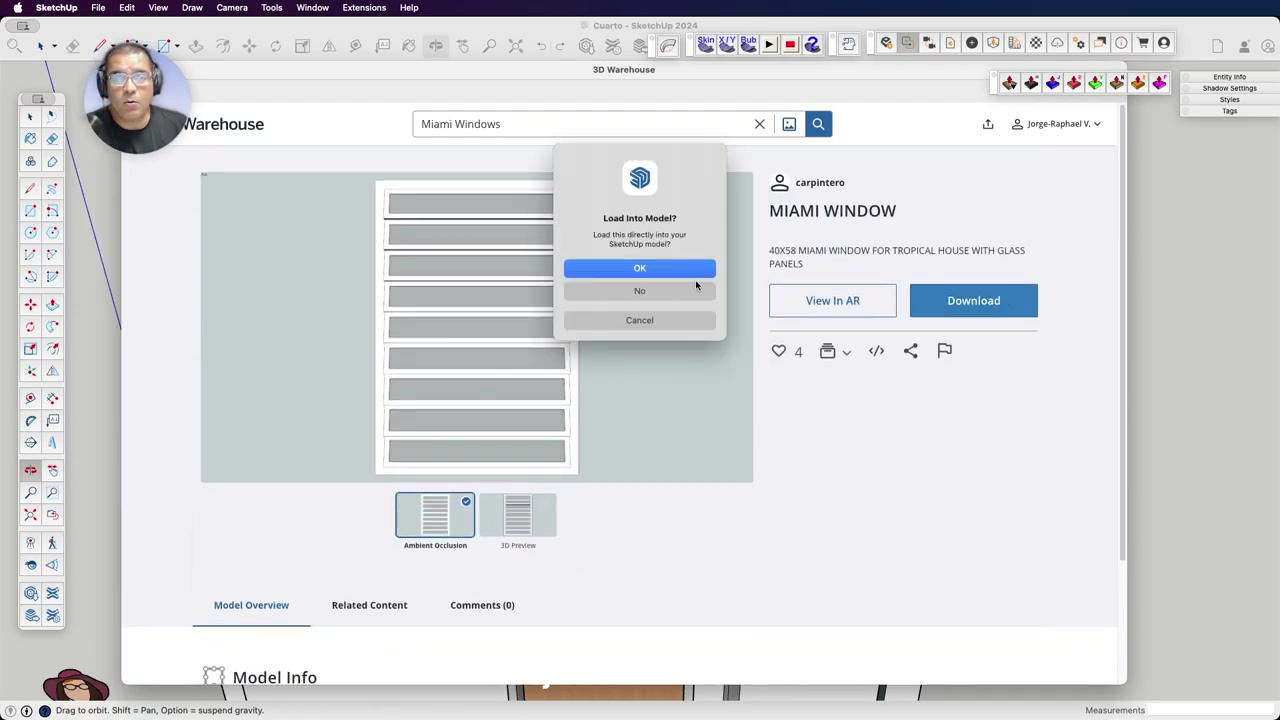
{"action": "left_click", "coordinate": [678, 267]}
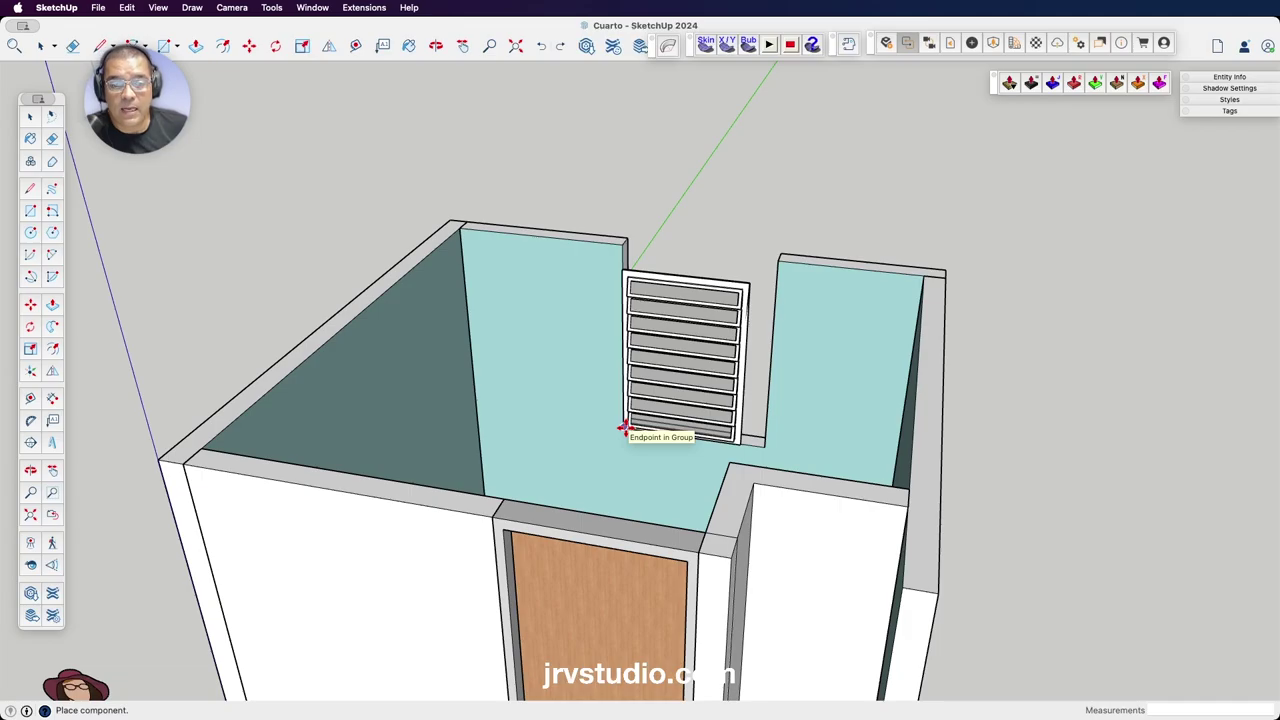
Place the Miami louver window at the bottom corner of the back wall opening.
{"action": "left_click", "coordinate": [624, 428]}
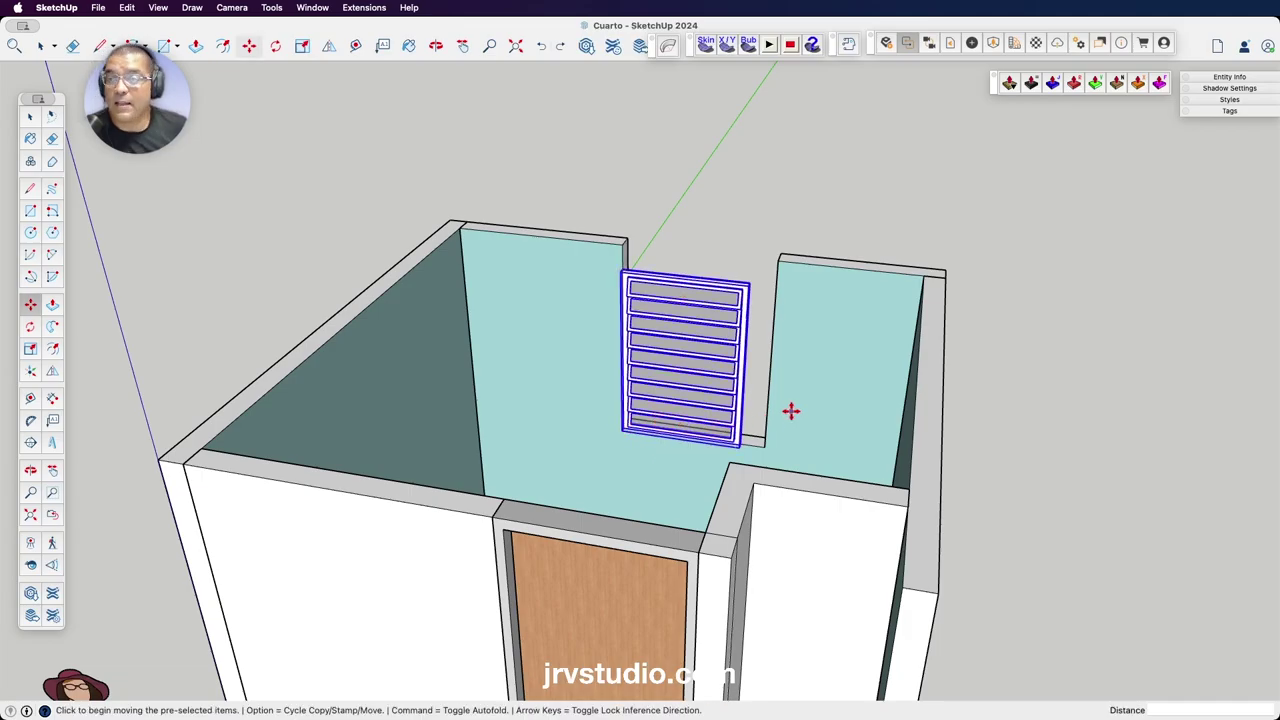
{"action": "scroll", "coordinate": [737, 343], "scroll_direction": "up", "scroll_amount": 3}
{"action": "scroll", "coordinate": [751, 343], "scroll_direction": "up", "scroll_amount": 3}
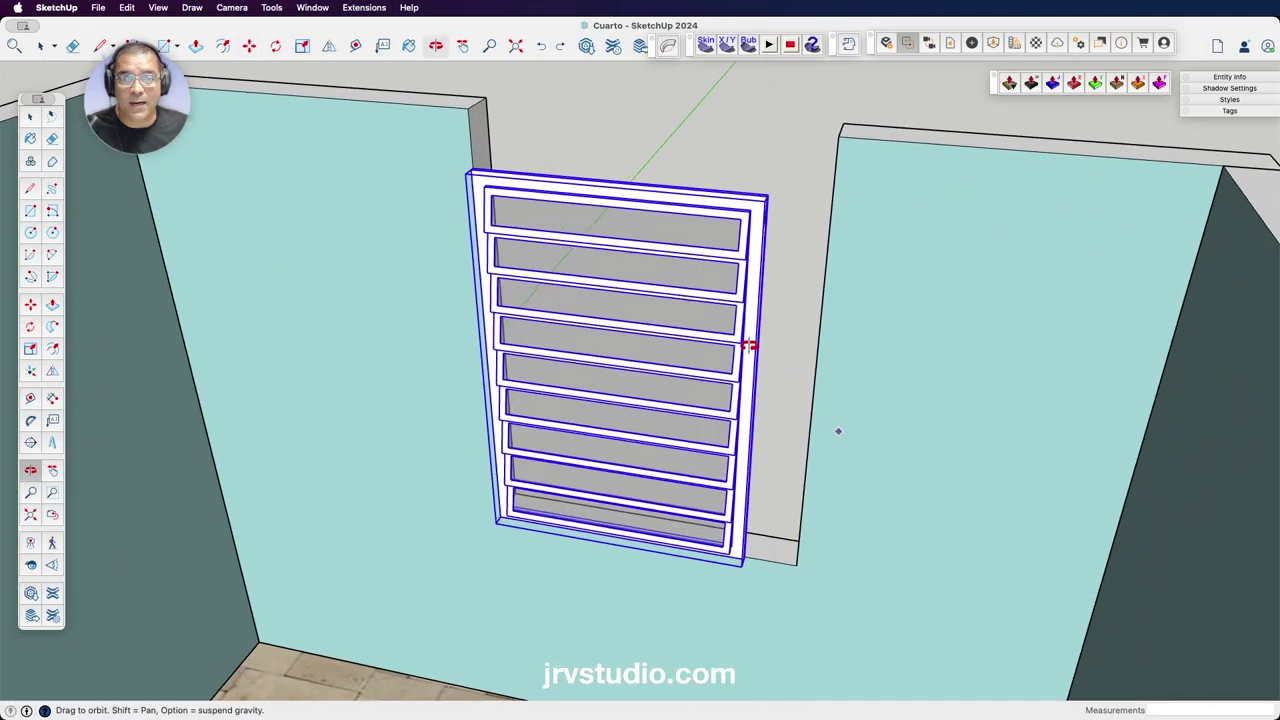
{"action": "mouse_move", "coordinate": [751, 343]}
{"action": "middle_mouse_down"}
{"action": "mouse_move", "coordinate": [605, 333]}
{"action": "mouse_move", "coordinate": [588, 316]}
{"action": "mouse_move", "coordinate": [629, 251]}
{"action": "mouse_move", "coordinate": [634, 262]}
{"action": "middle_mouse_up"}
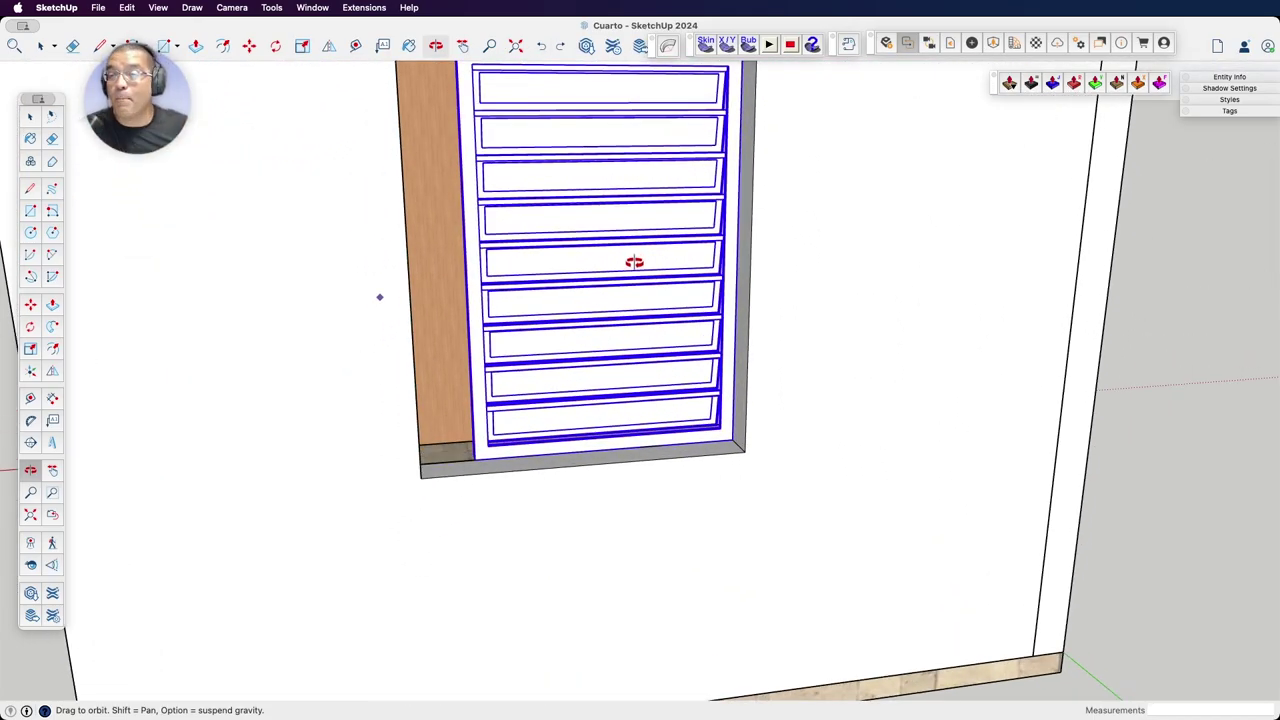
{"action": "mouse_move", "coordinate": [617, 281]}
{"action": "middle_mouse_down"}
{"action": "mouse_move", "coordinate": [778, 451]}
{"action": "mouse_move", "coordinate": [671, 414]}
{"action": "mouse_move", "coordinate": [714, 480]}
{"action": "mouse_move", "coordinate": [811, 511]}
{"action": "mouse_move", "coordinate": [845, 455]}
{"action": "mouse_move", "coordinate": [737, 477]}
{"action": "mouse_move", "coordinate": [763, 526]}
{"action": "mouse_move", "coordinate": [671, 434]}
{"action": "mouse_move", "coordinate": [843, 477]}
{"action": "mouse_move", "coordinate": [760, 437]}
{"action": "mouse_move", "coordinate": [860, 447]}
{"action": "mouse_move", "coordinate": [666, 443]}
{"action": "mouse_move", "coordinate": [691, 429]}
{"action": "mouse_move", "coordinate": [677, 510]}
{"action": "mouse_move", "coordinate": [520, 409]}
{"action": "mouse_move", "coordinate": [466, 394]}
{"action": "mouse_move", "coordinate": [849, 494]}
{"action": "mouse_move", "coordinate": [930, 432]}
{"action": "mouse_move", "coordinate": [677, 486]}
{"action": "mouse_move", "coordinate": [503, 409]}
{"action": "middle_mouse_up"}
{"action": "scroll", "coordinate": [758, 521], "scroll_direction": "up", "scroll_amount": 3}
{"action": "scroll", "coordinate": [712, 498], "scroll_direction": "up", "scroll_amount": 2}
{"action": "mouse_move", "coordinate": [435, 333]}
{"action": "middle_mouse_down"}
{"action": "mouse_move", "coordinate": [800, 446]}
{"action": "mouse_move", "coordinate": [883, 429]}
{"action": "mouse_move", "coordinate": [971, 363]}
{"action": "mouse_move", "coordinate": [777, 467]}
{"action": "mouse_move", "coordinate": [791, 337]}
{"action": "middle_mouse_up"}
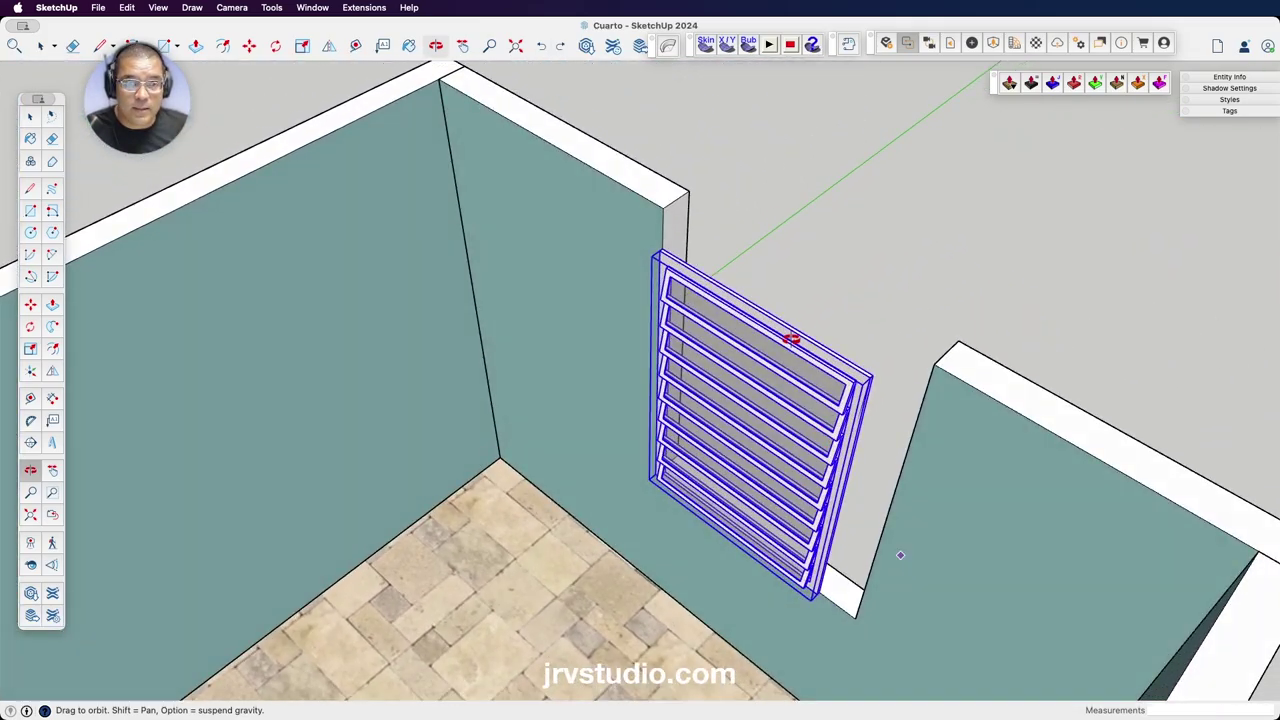
{"action": "scroll", "coordinate": [791, 337], "scroll_direction": "up", "scroll_amount": 2}
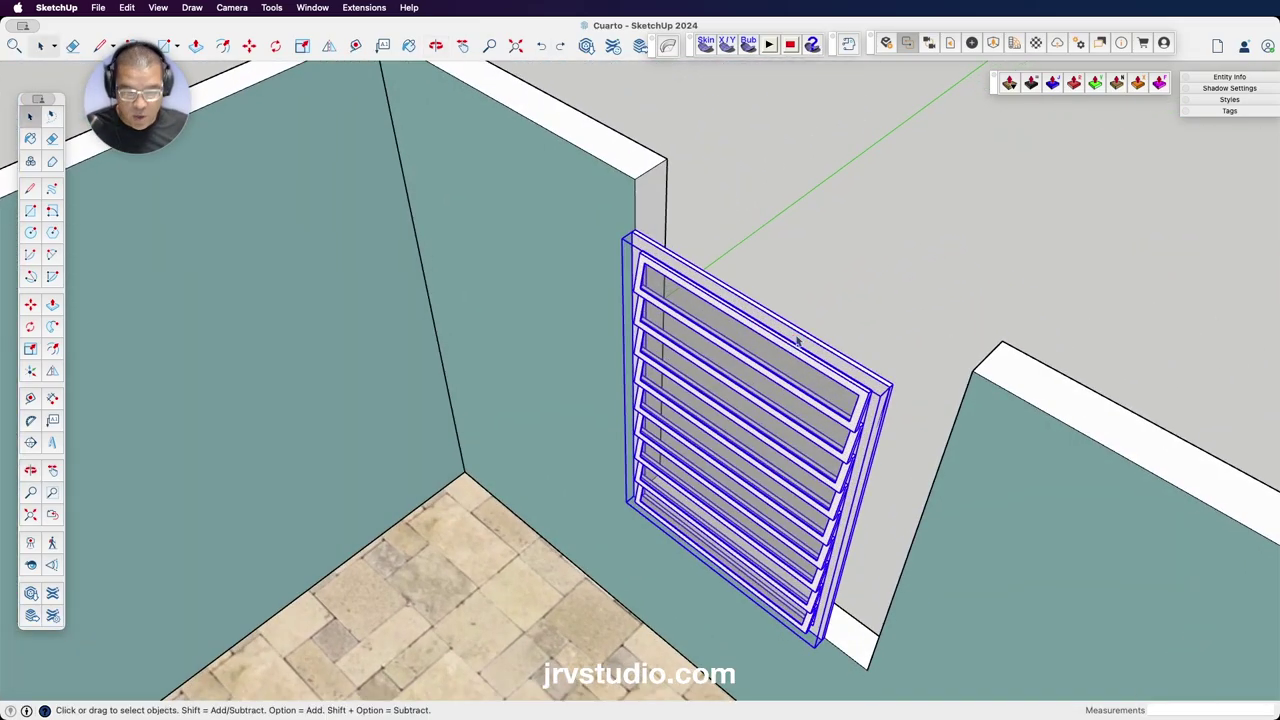
{"action": "key", "text": "m"}
{"action": "scroll", "coordinate": [859, 367], "scroll_direction": "up", "scroll_amount": 3}
{"action": "scroll", "coordinate": [883, 374], "scroll_direction": "up", "scroll_amount": 3}
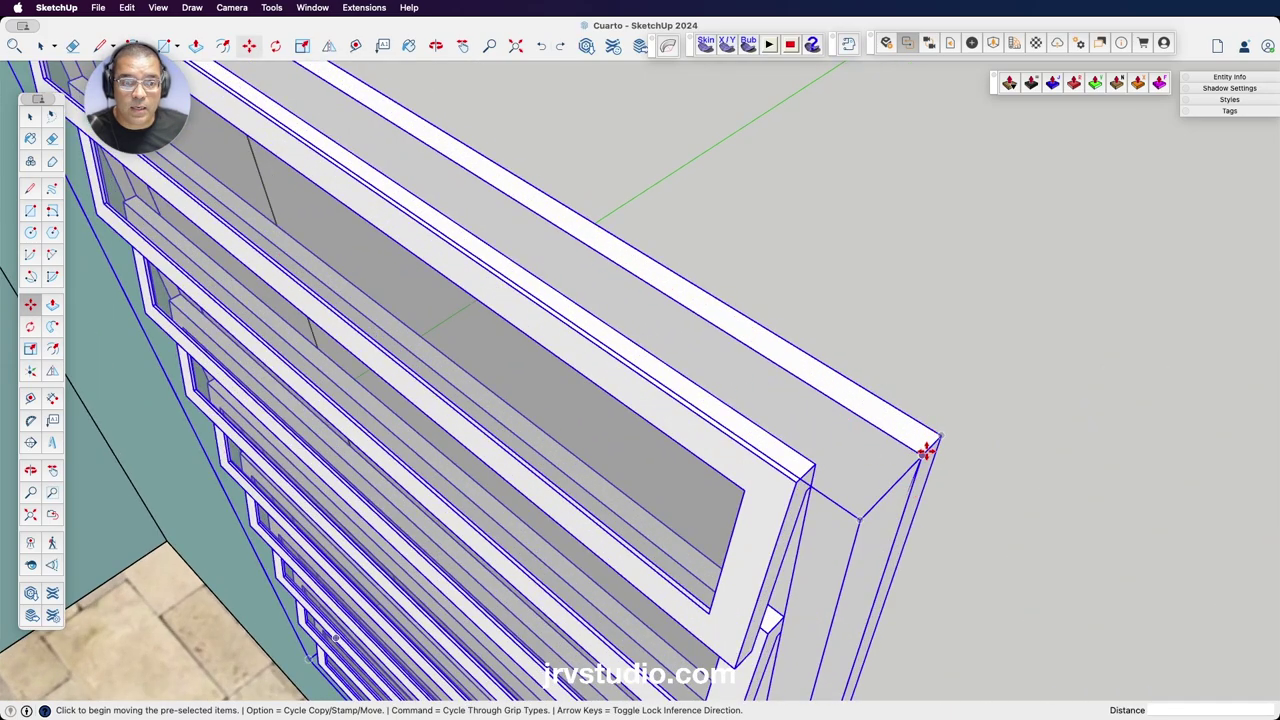
{"action": "scroll", "coordinate": [926, 451], "scroll_direction": "down", "scroll_amount": 2}
{"action": "scroll", "coordinate": [635, 271], "scroll_direction": "down", "scroll_amount": 2}
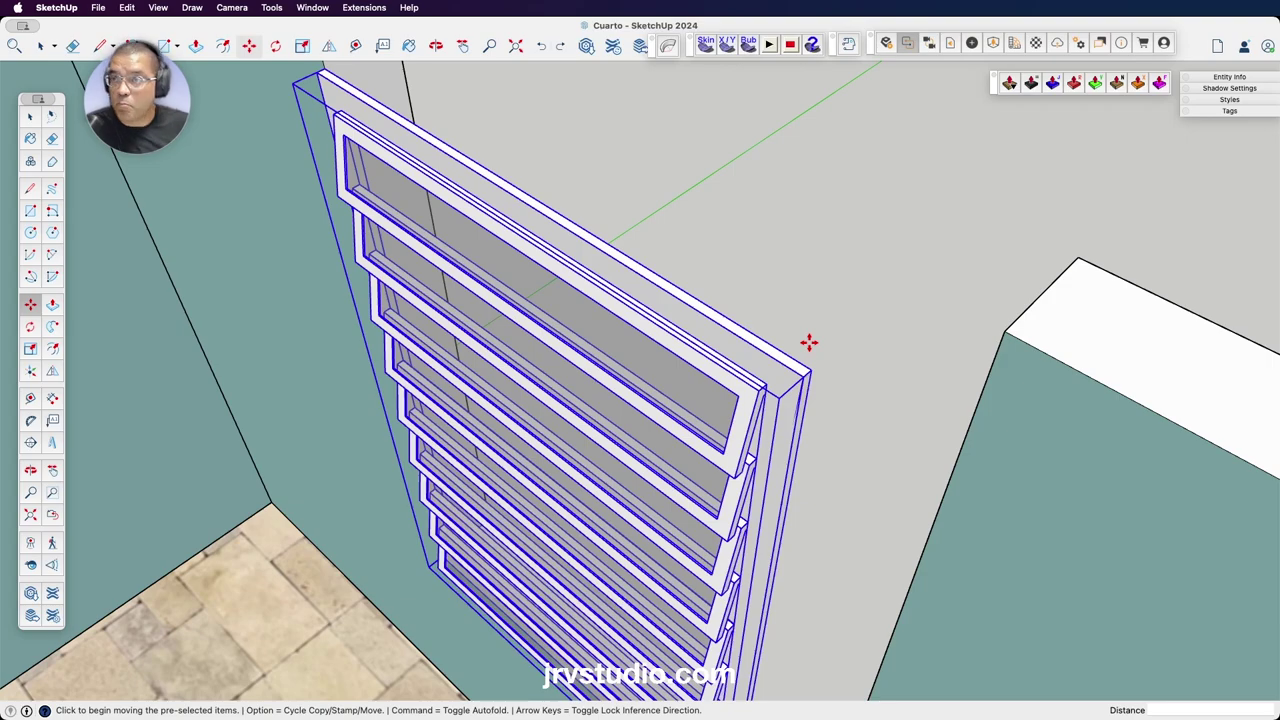
Switch to the Rotate tool (Q) to rotate the Miami window about its top corner.
{"action": "key", "text": "space"}
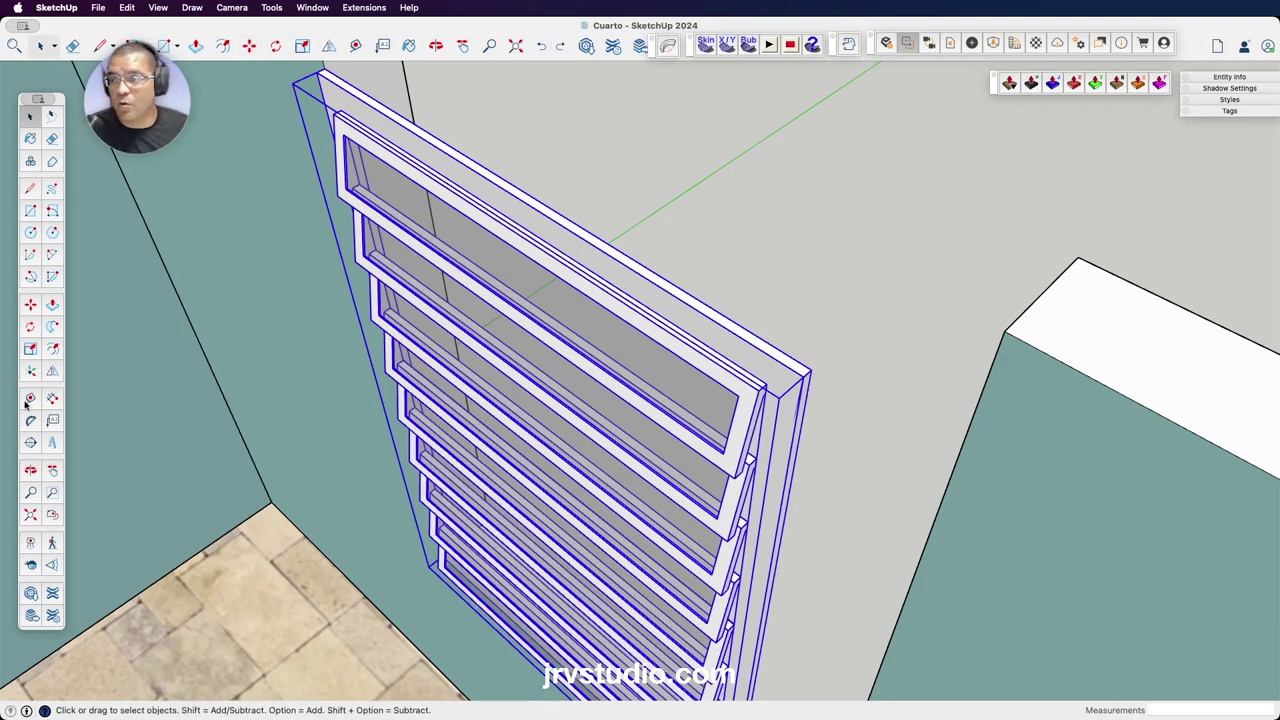
{"action": "key", "text": "q"}
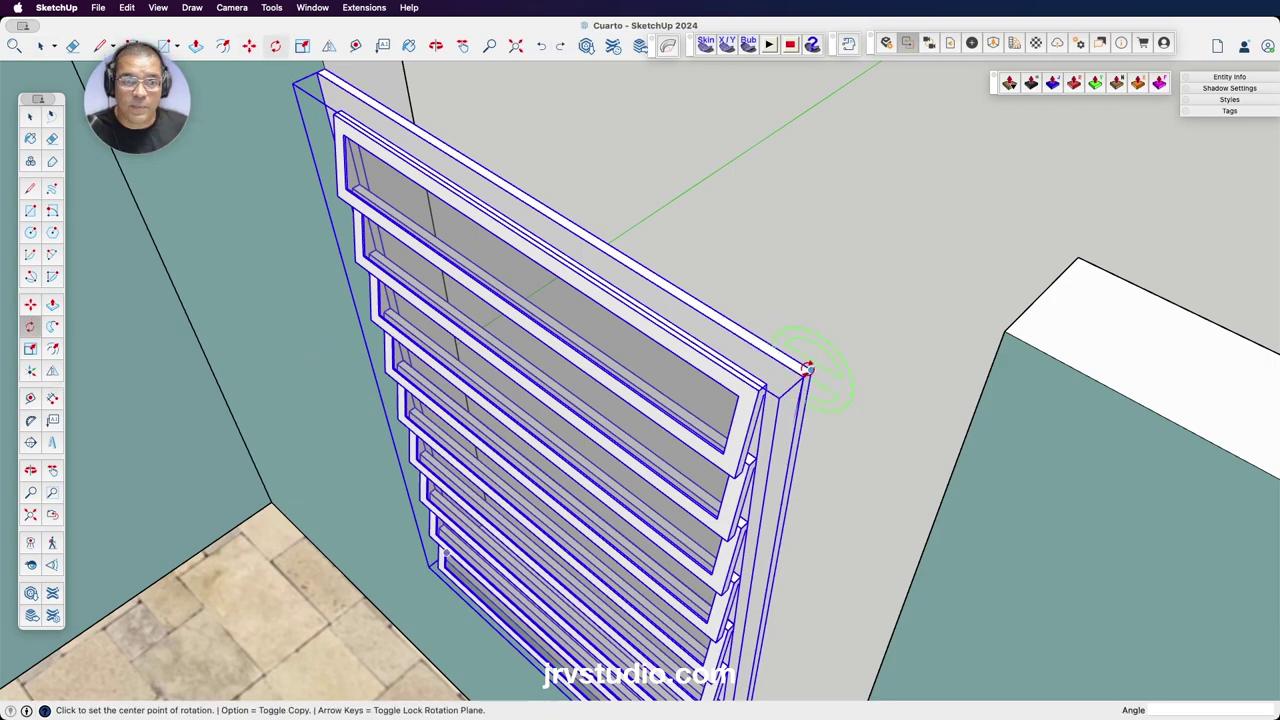
{"action": "scroll", "coordinate": [808, 368], "scroll_direction": "down", "scroll_amount": 2}
{"action": "scroll", "coordinate": [808, 368], "scroll_direction": "up", "scroll_amount": 2}
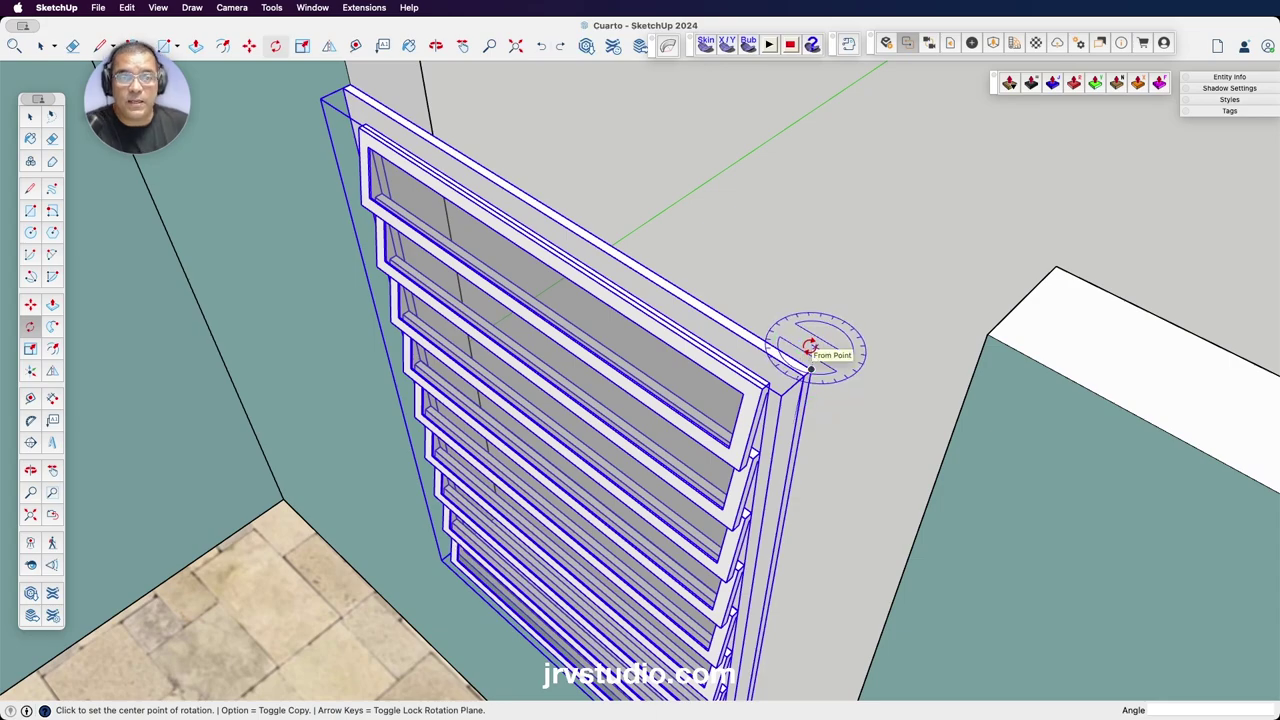
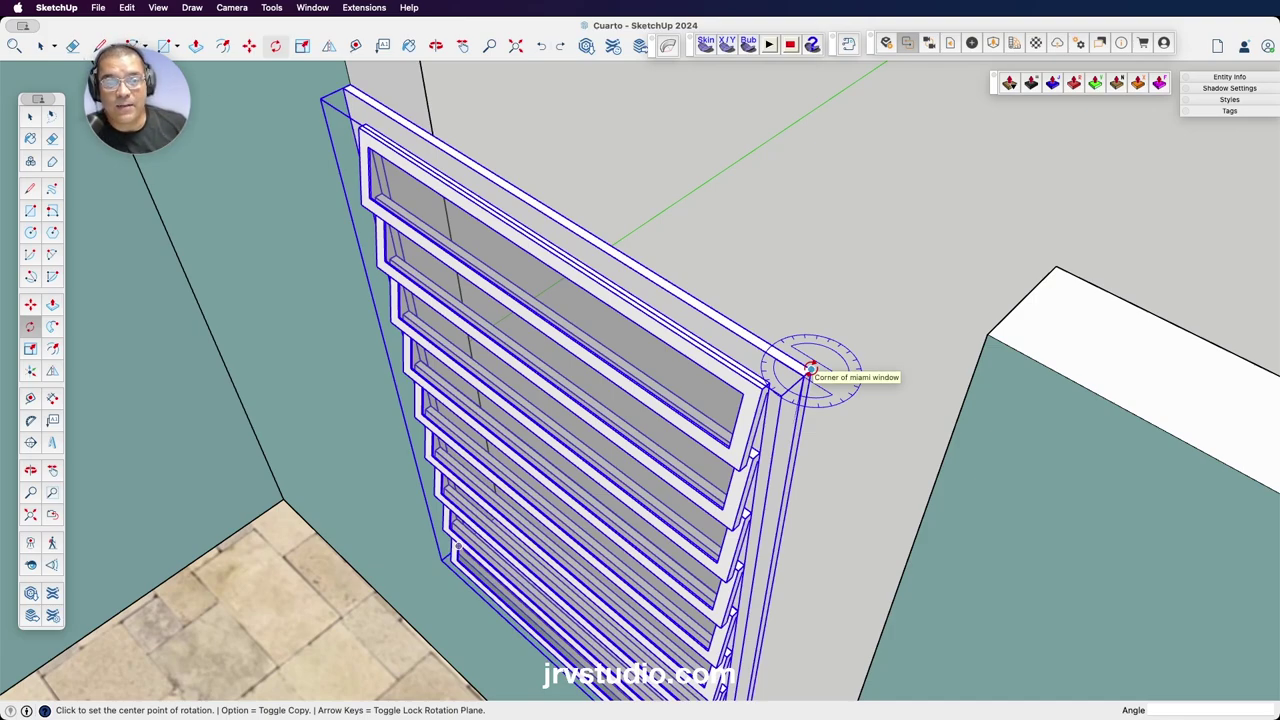
Rotate the Miami window 180° about one corner, using the opposite corner as the start.
{"action": "left_click", "coordinate": [808, 370]}
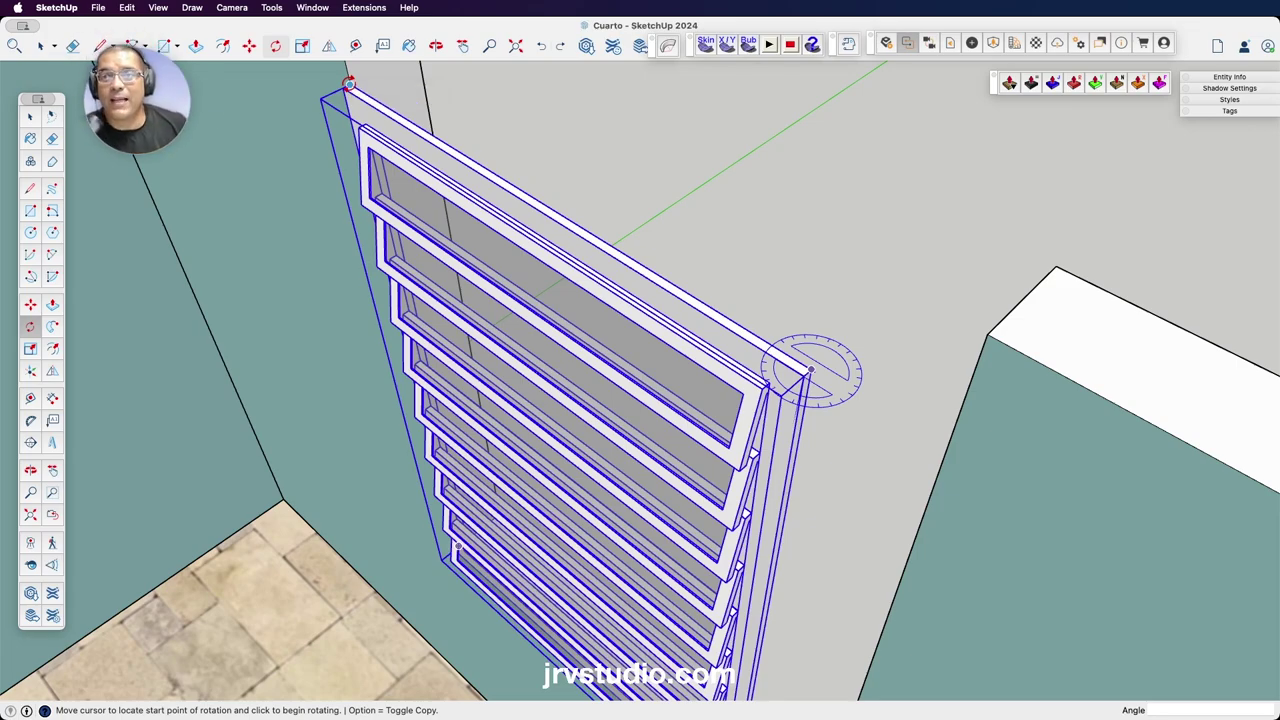
{"action": "left_click", "coordinate": [349, 83]}
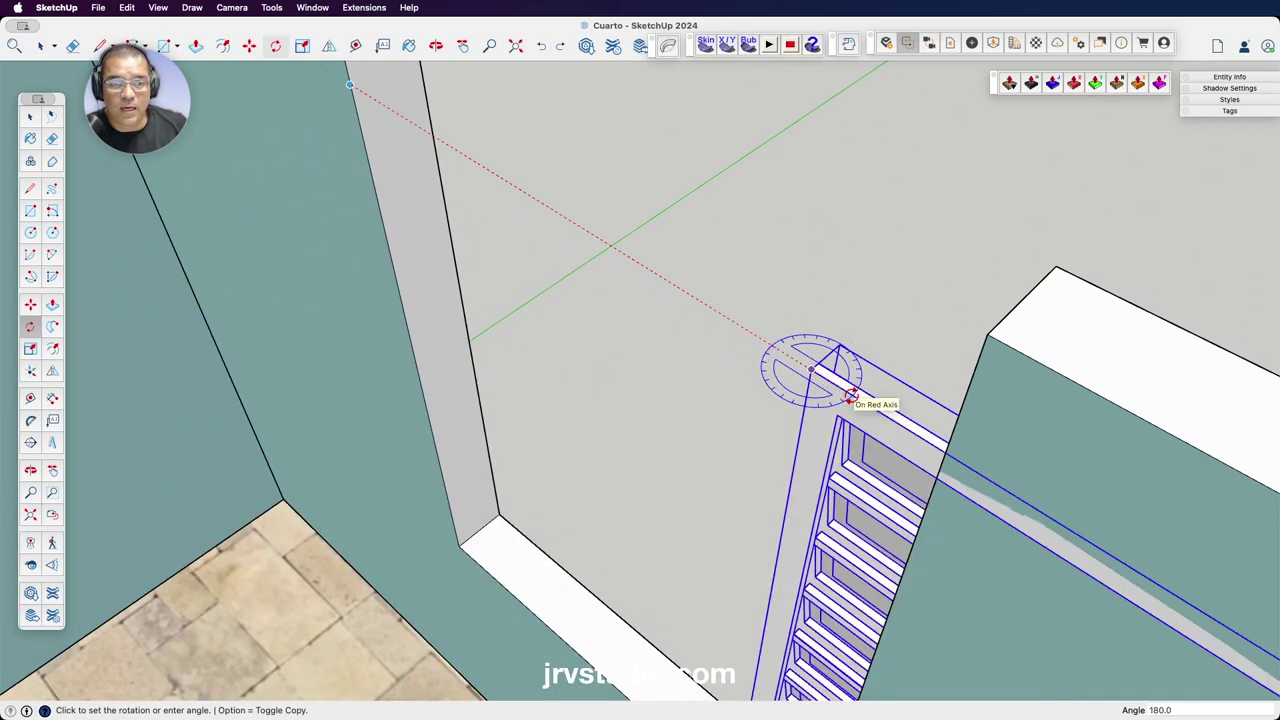
{"action": "left_click", "coordinate": [849, 394]}
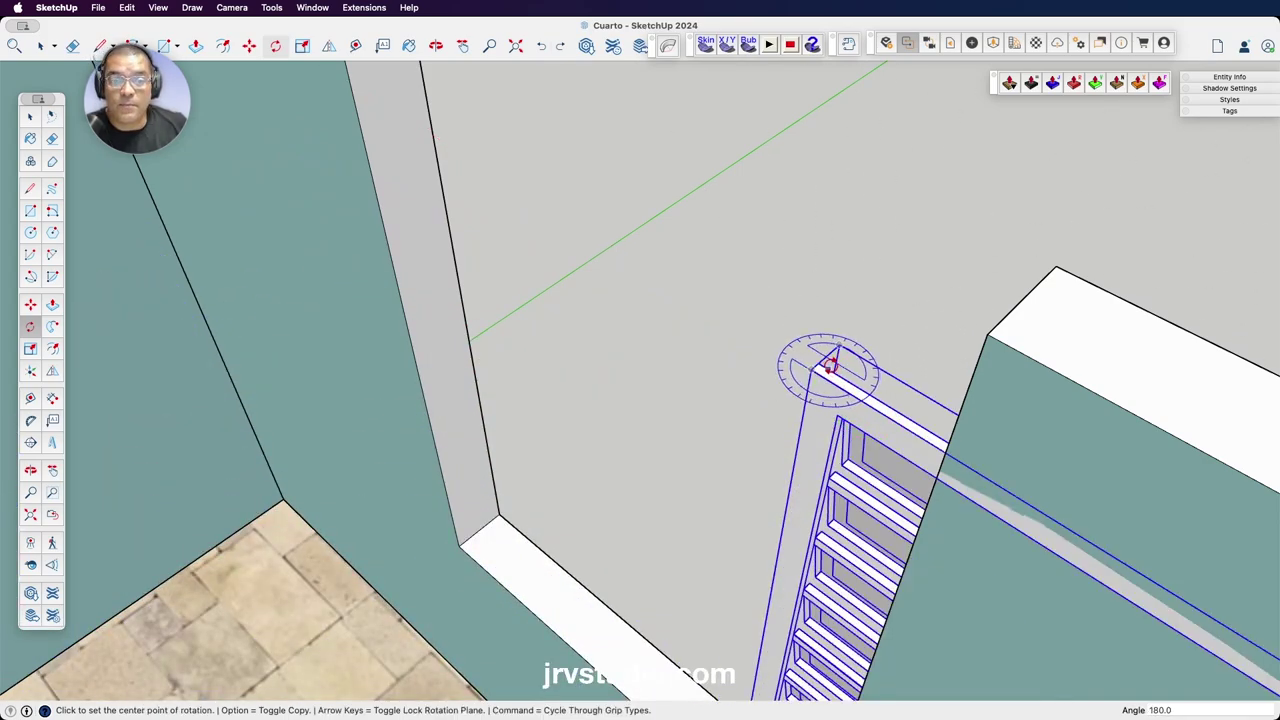
Move the flipped window by its corner into the wall opening.
{"action": "key", "text": "m"}
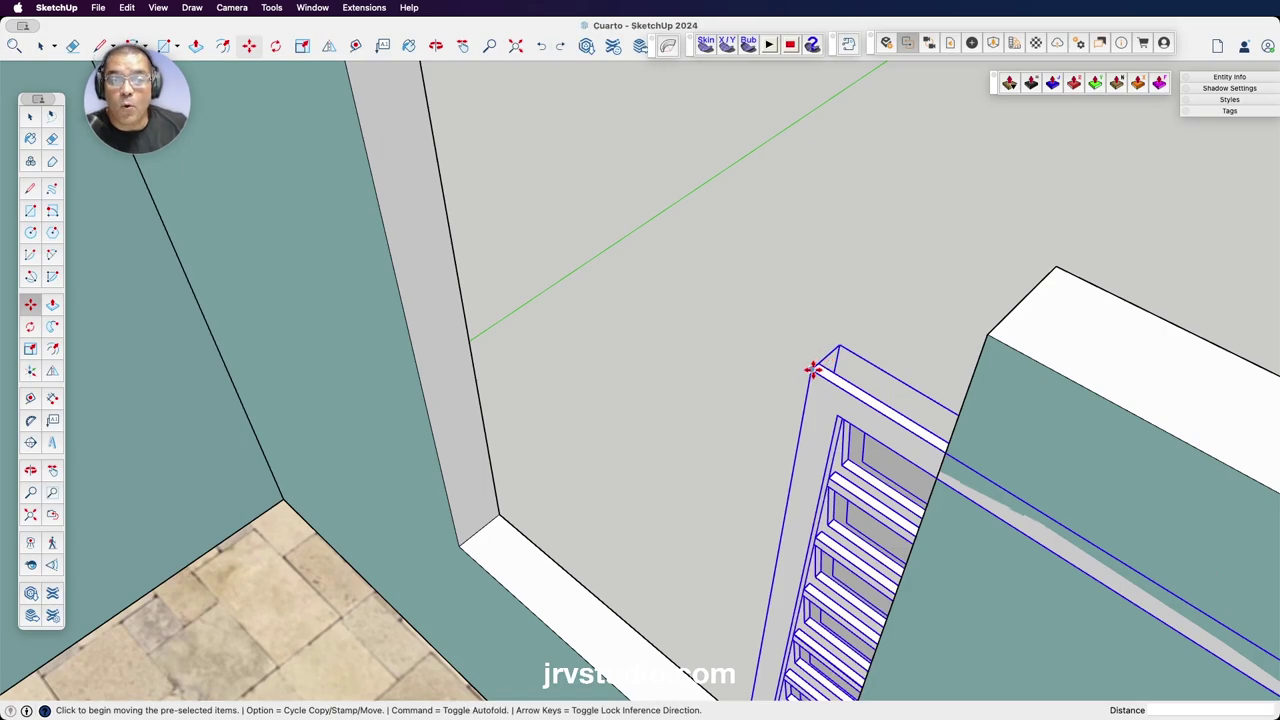
{"action": "left_click", "coordinate": [814, 366]}
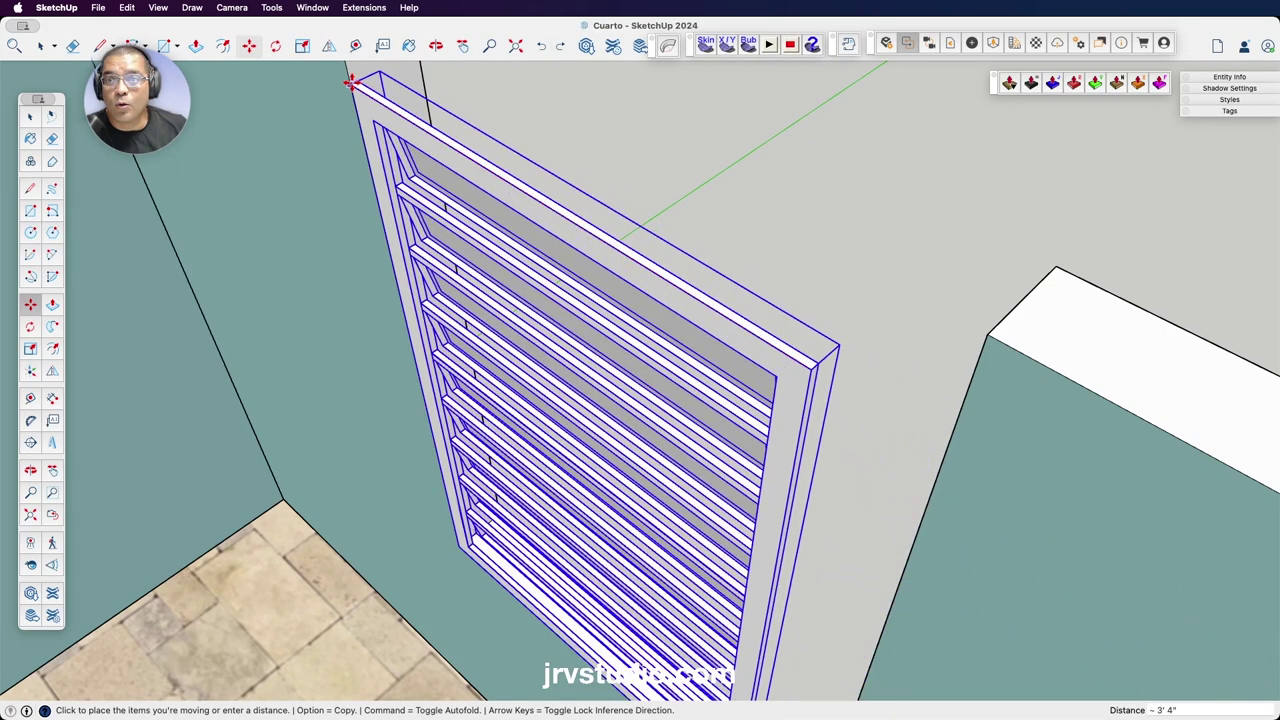
{"action": "left_click", "coordinate": [352, 82]}
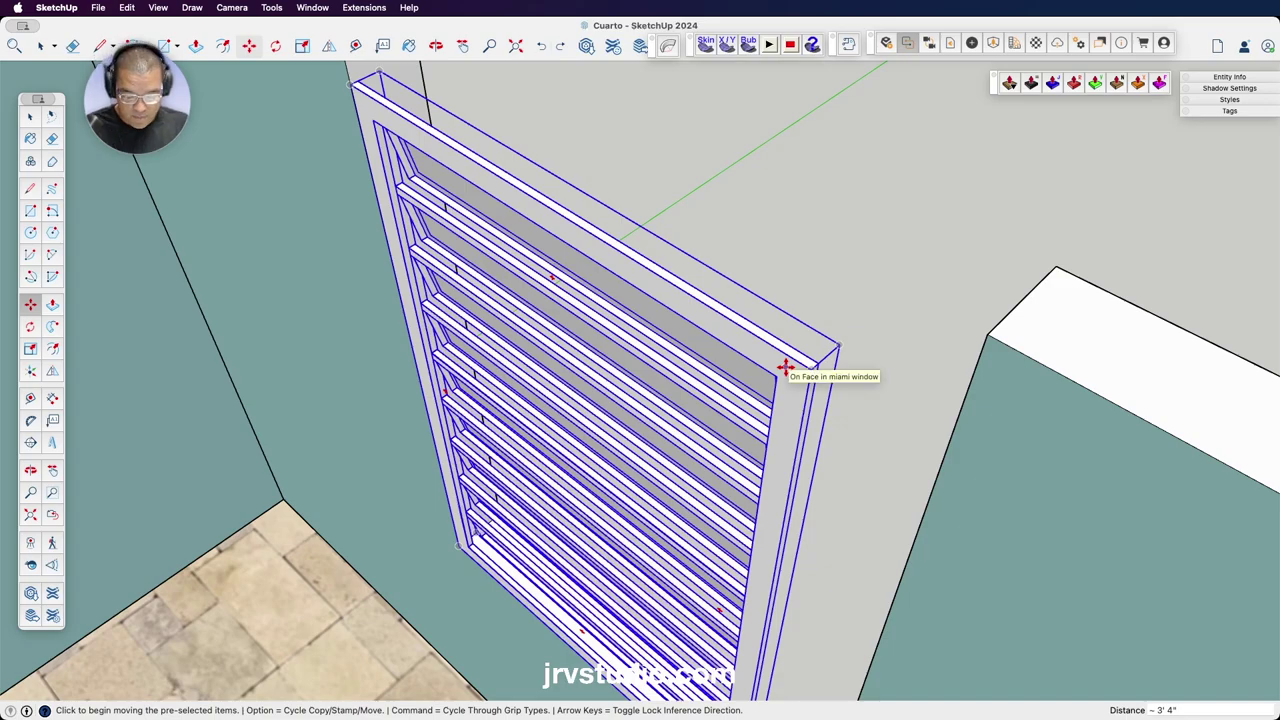
Snap the window's lower corner onto the opening's corner at the sill.
{"action": "key", "text": "o"}
{"action": "mouse_move", "coordinate": [786, 363]}
{"action": "left_mouse_down"}
{"action": "mouse_move", "coordinate": [500, 411]}
{"action": "mouse_move", "coordinate": [592, 403]}
{"action": "left_mouse_up"}
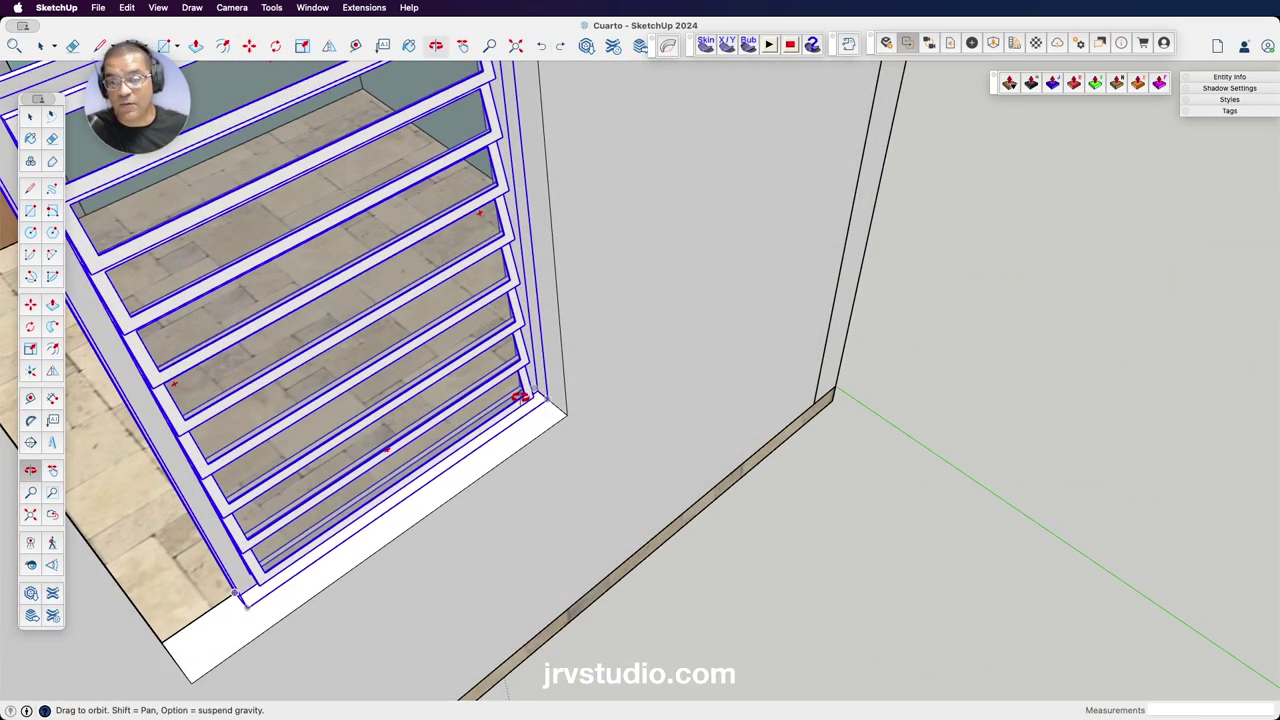
{"action": "scroll", "coordinate": [540, 385], "scroll_direction": "up", "scroll_amount": 3}
{"action": "scroll", "coordinate": [540, 385], "scroll_direction": "up", "scroll_amount": 3}
{"action": "scroll", "coordinate": [540, 385], "scroll_direction": "up", "scroll_amount": 2}
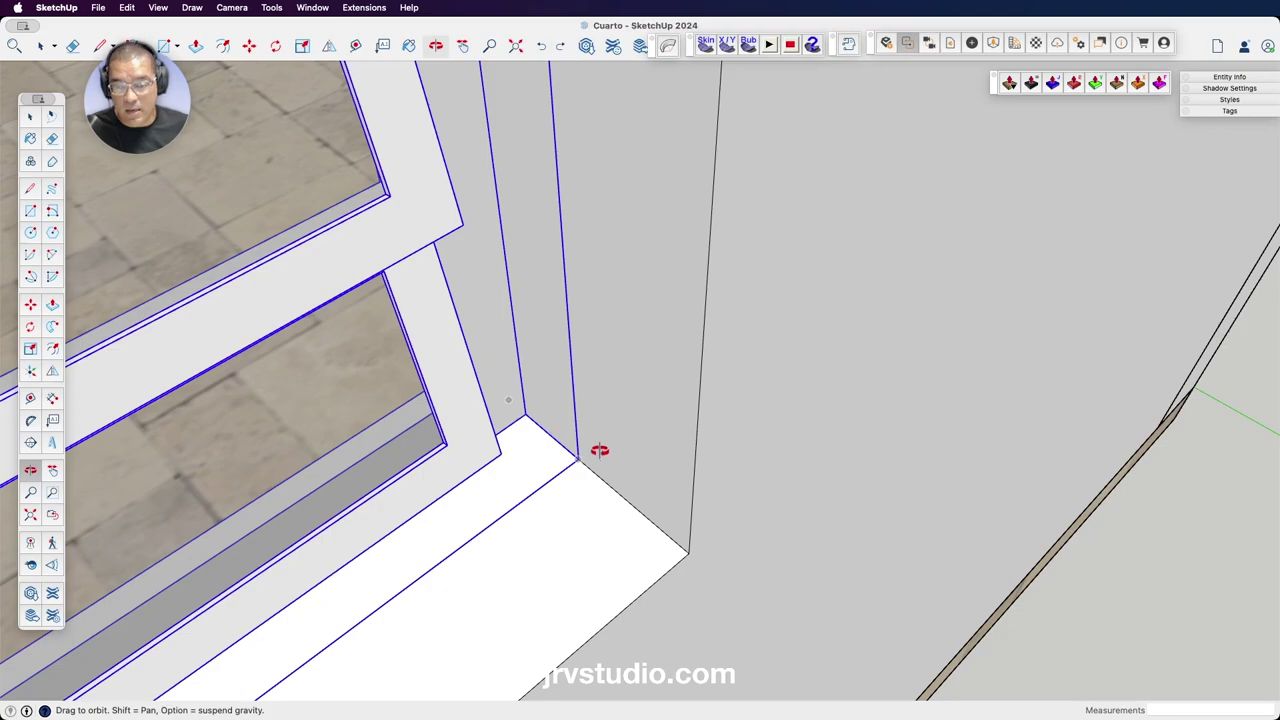
{"action": "left_click_drag", "start_coordinate": [600, 447], "coordinate": [569, 337]}
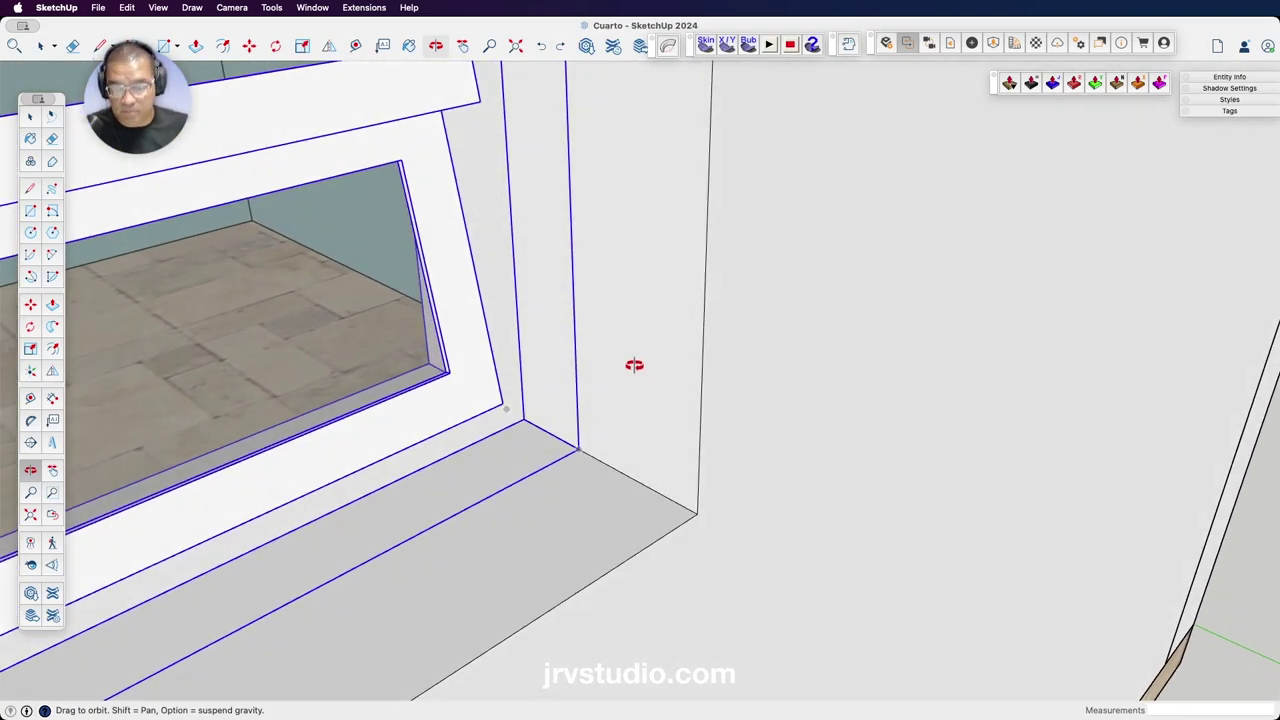
{"action": "key", "text": "m"}
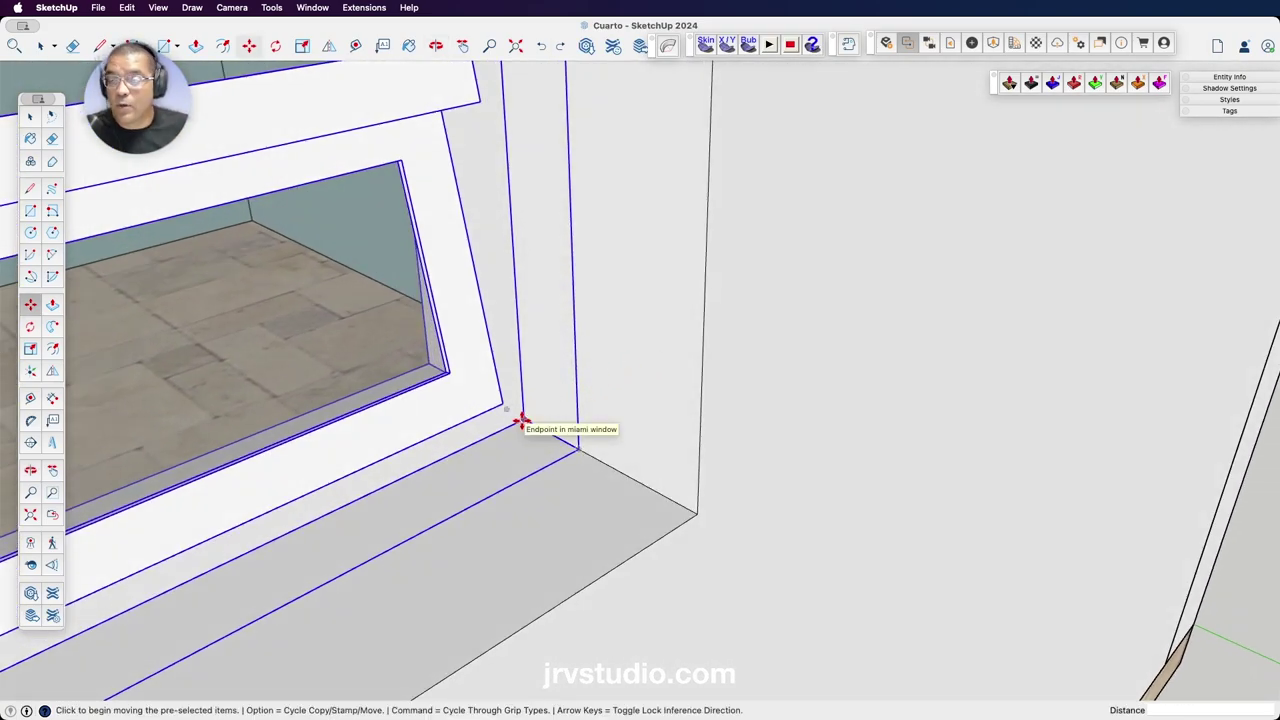
{"action": "left_click", "coordinate": [521, 422]}
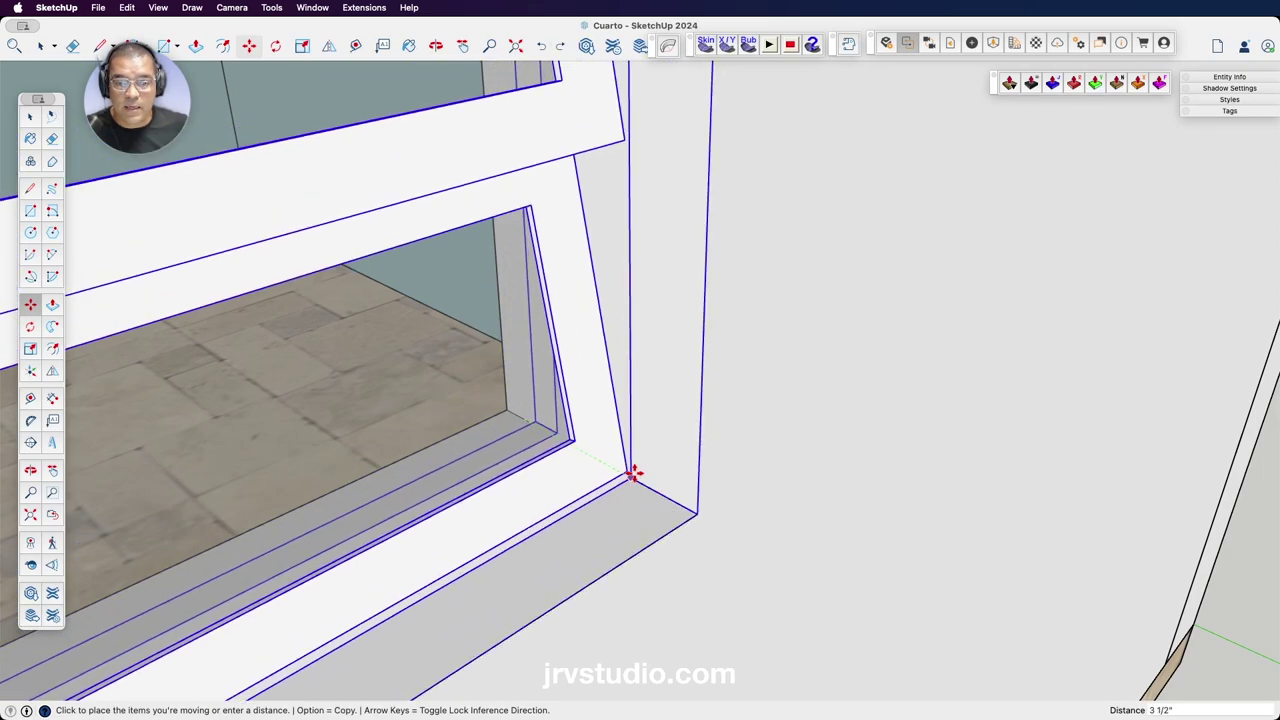
{"action": "left_click", "coordinate": [632, 472]}
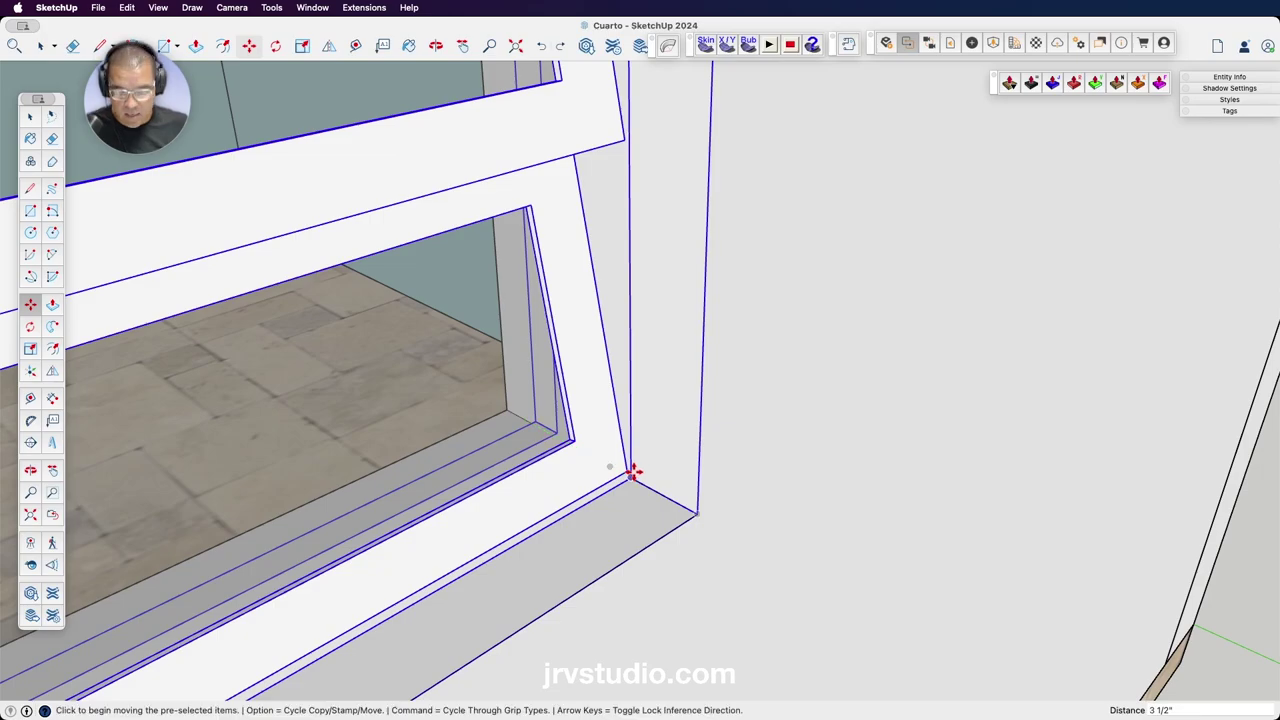
{"action": "key", "text": "o"}
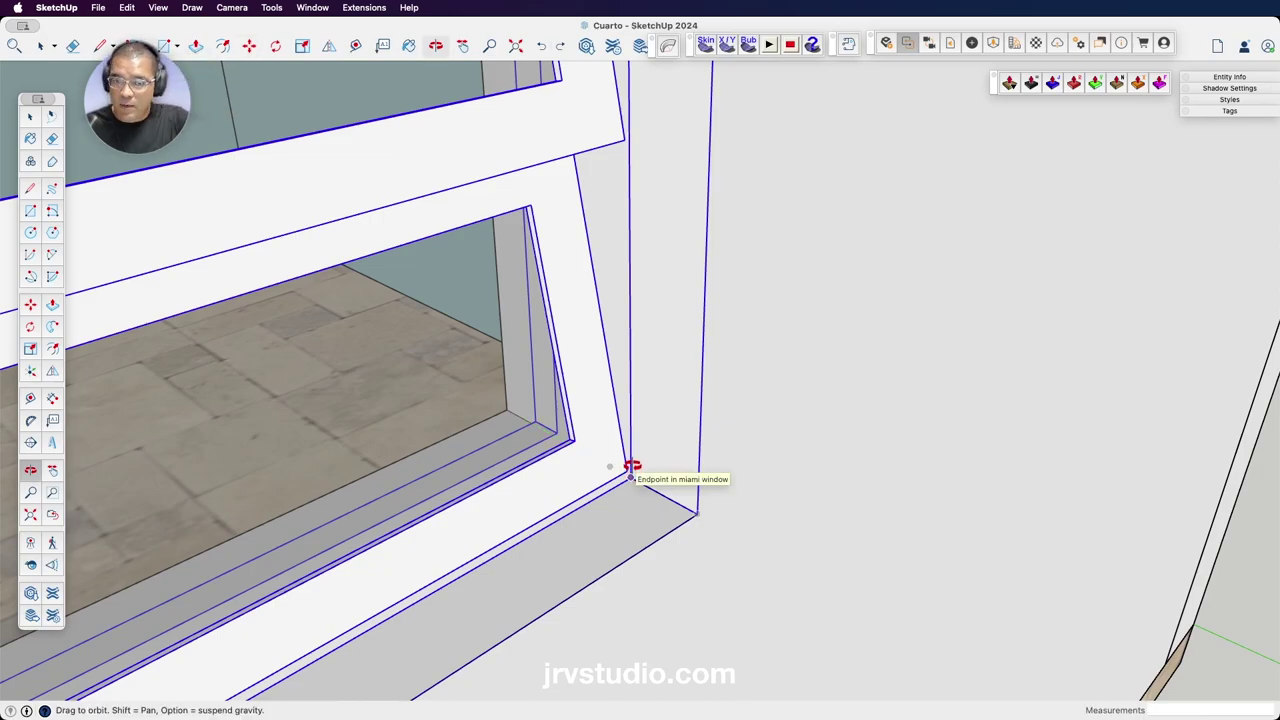
{"action": "mouse_move", "coordinate": [622, 466]}
{"action": "left_mouse_down"}
{"action": "mouse_move", "coordinate": [662, 366]}
{"action": "mouse_move", "coordinate": [623, 494]}
{"action": "mouse_move", "coordinate": [714, 474]}
{"action": "mouse_move", "coordinate": [666, 503]}
{"action": "mouse_move", "coordinate": [740, 451]}
{"action": "mouse_move", "coordinate": [640, 423]}
{"action": "left_mouse_up"}
{"action": "scroll", "coordinate": [508, 408], "scroll_direction": "down", "scroll_amount": 5}
{"action": "scroll", "coordinate": [506, 403], "scroll_direction": "down", "scroll_amount": 5}
{"action": "scroll", "coordinate": [511, 383], "scroll_direction": "down", "scroll_amount": 5}
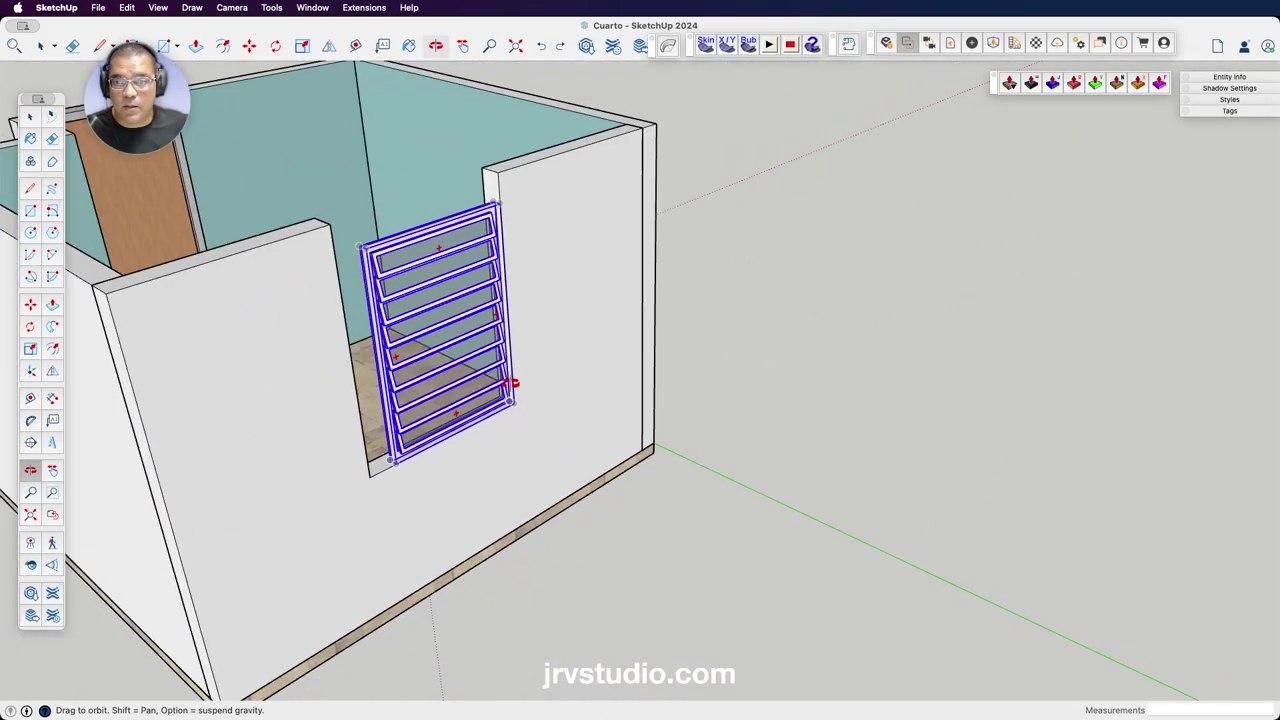
{"action": "mouse_move", "coordinate": [475, 344]}
{"action": "left_mouse_down"}
{"action": "mouse_move", "coordinate": [657, 371]}
{"action": "mouse_move", "coordinate": [414, 277]}
{"action": "mouse_move", "coordinate": [514, 257]}
{"action": "mouse_move", "coordinate": [621, 322]}
{"action": "mouse_move", "coordinate": [531, 260]}
{"action": "left_mouse_up"}
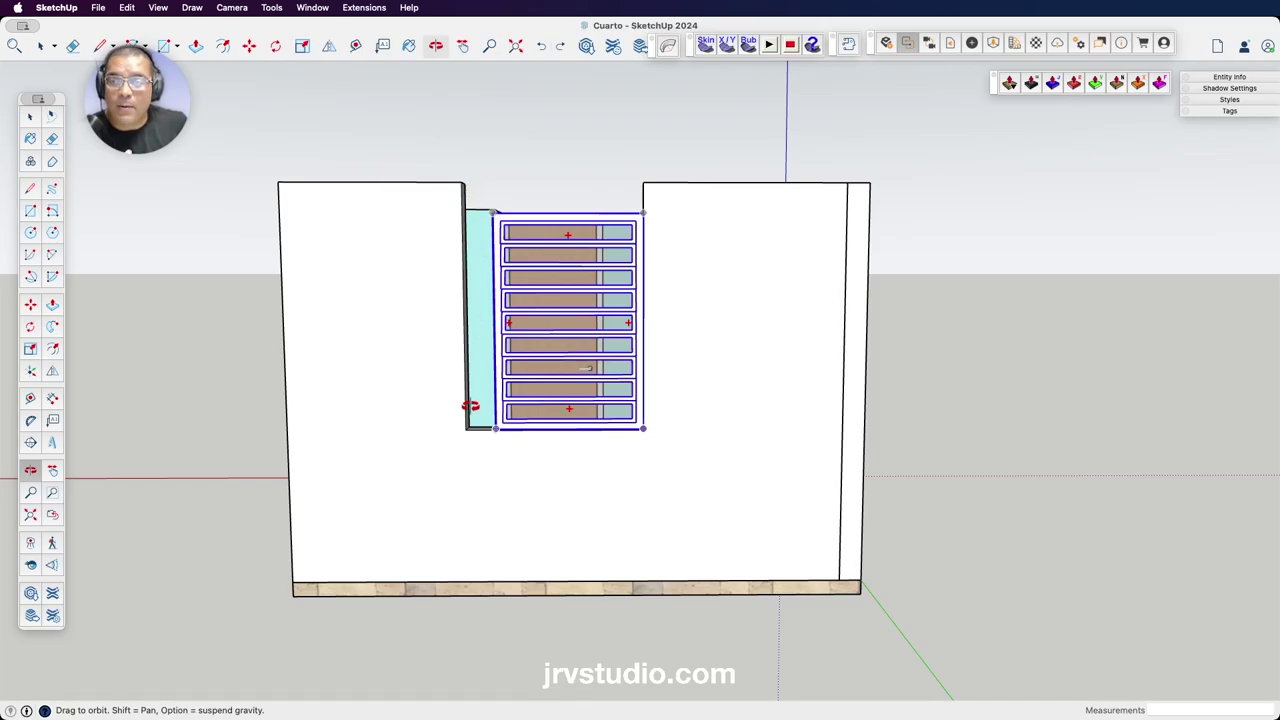
{"action": "mouse_move", "coordinate": [501, 205]}
{"action": "left_mouse_down"}
{"action": "mouse_move", "coordinate": [628, 429]}
{"action": "mouse_move", "coordinate": [551, 517]}
{"action": "mouse_move", "coordinate": [951, 451]}
{"action": "mouse_move", "coordinate": [1163, 360]}
{"action": "mouse_move", "coordinate": [1112, 261]}
{"action": "mouse_move", "coordinate": [991, 231]}
{"action": "left_mouse_up"}
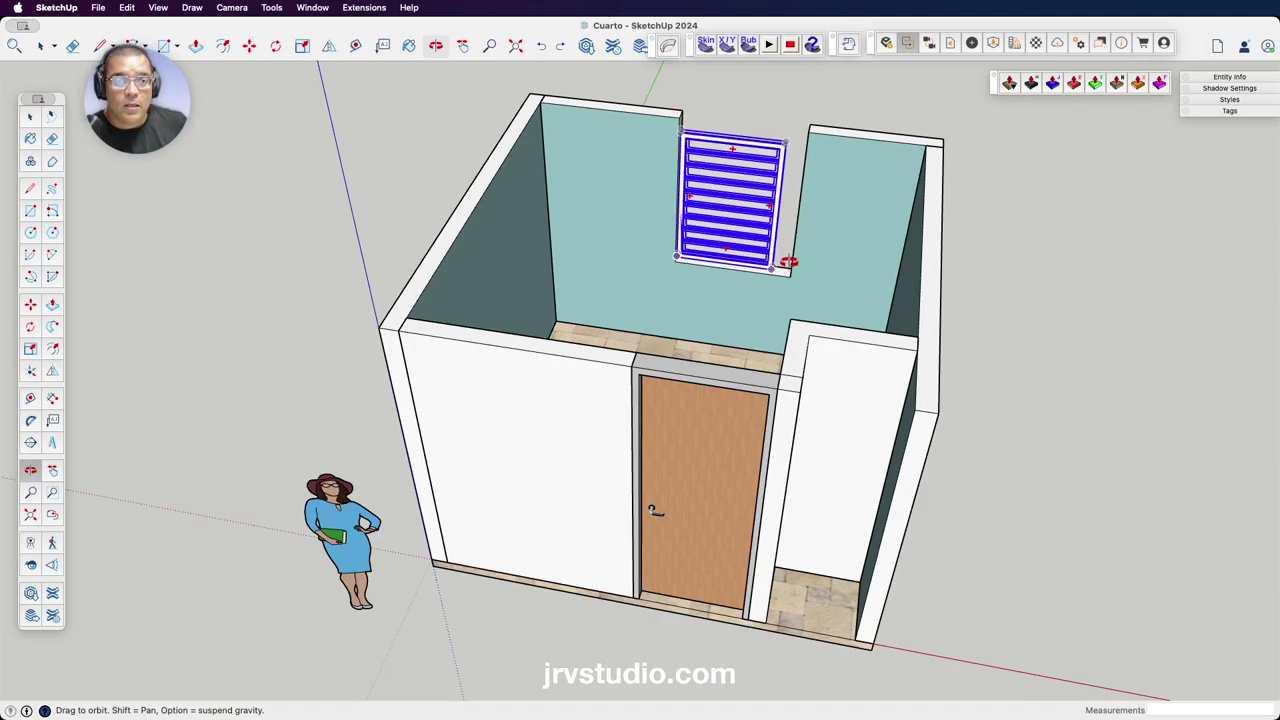
{"action": "left_click_drag", "start_coordinate": [789, 260], "coordinate": [790, 229]}
{"action": "scroll", "coordinate": [790, 232], "scroll_direction": "up", "scroll_amount": 5}
{"action": "scroll", "coordinate": [788, 235], "scroll_direction": "up", "scroll_amount": 3}
{"action": "scroll", "coordinate": [746, 323], "scroll_direction": "up", "scroll_amount": 3}
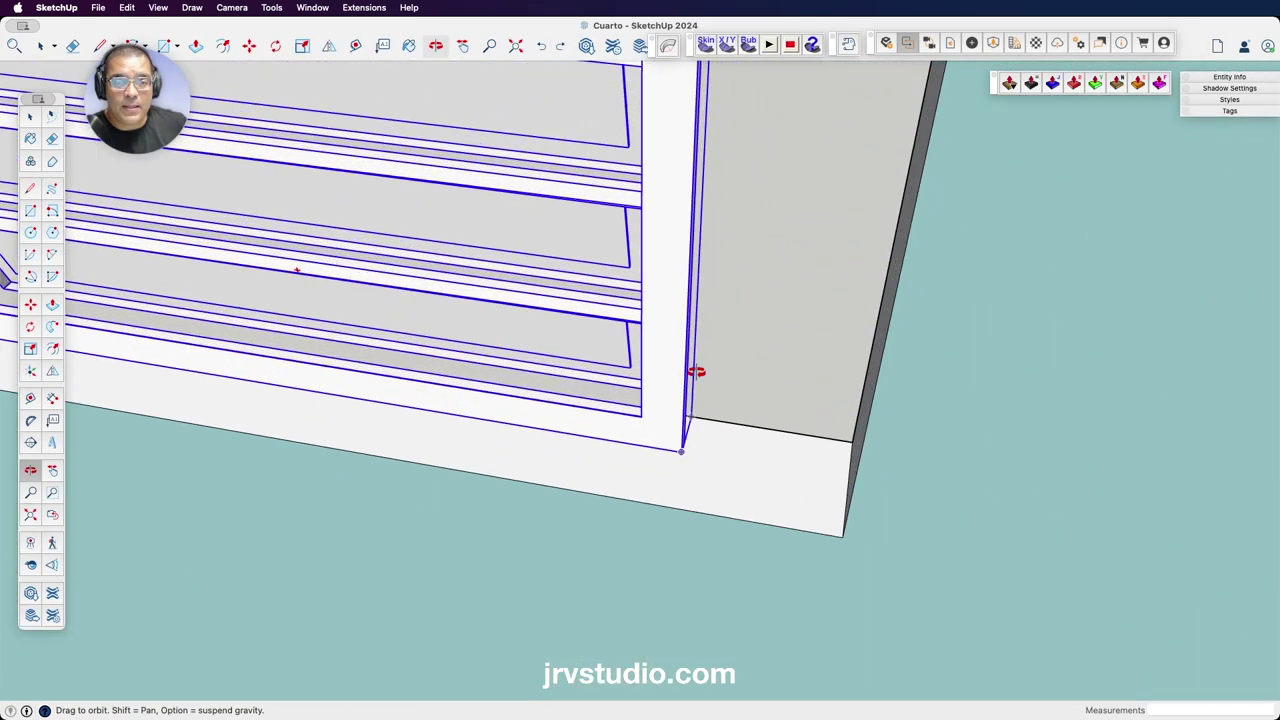
{"action": "left_click_drag", "start_coordinate": [694, 369], "coordinate": [806, 383]}
{"action": "scroll", "coordinate": [806, 383], "scroll_direction": "up", "scroll_amount": 2}
{"action": "mouse_move", "coordinate": [875, 364]}
{"action": "left_mouse_down"}
{"action": "mouse_move", "coordinate": [457, 371]}
{"action": "mouse_move", "coordinate": [686, 257]}
{"action": "mouse_move", "coordinate": [811, 294]}
{"action": "mouse_move", "coordinate": [766, 277]}
{"action": "mouse_move", "coordinate": [837, 329]}
{"action": "mouse_move", "coordinate": [794, 366]}
{"action": "left_mouse_up"}
{"action": "scroll", "coordinate": [794, 367], "scroll_direction": "up", "scroll_amount": 3}
{"action": "scroll", "coordinate": [793, 369], "scroll_direction": "down", "scroll_amount": 3}
{"action": "mouse_move", "coordinate": [749, 320]}
{"action": "left_mouse_down"}
{"action": "mouse_move", "coordinate": [814, 277]}
{"action": "mouse_move", "coordinate": [751, 423]}
{"action": "left_mouse_up"}
{"action": "scroll", "coordinate": [740, 400], "scroll_direction": "up", "scroll_amount": 2}
{"action": "scroll", "coordinate": [637, 277], "scroll_direction": "up", "scroll_amount": 2}
{"action": "scroll", "coordinate": [637, 277], "scroll_direction": "up", "scroll_amount": 3}
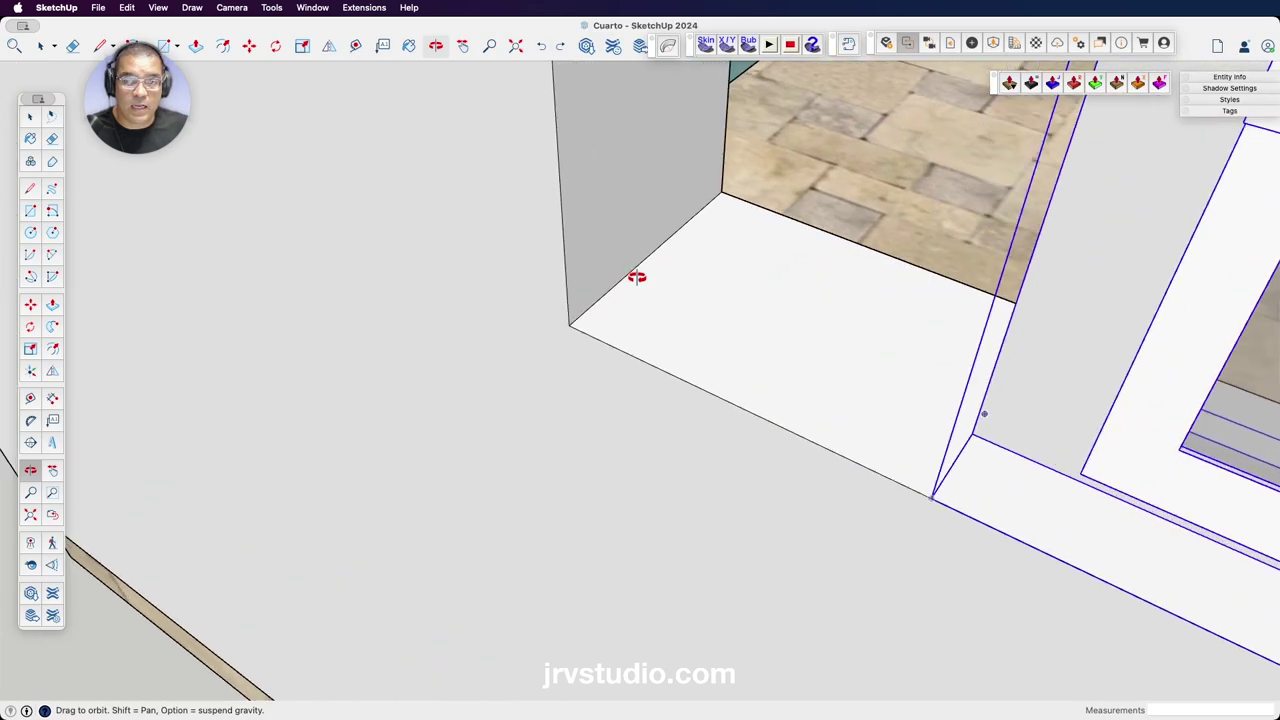
Slide the window about 8" along the sill until its bottom corner meets the opening's jamb.
{"action": "key", "text": "m"}
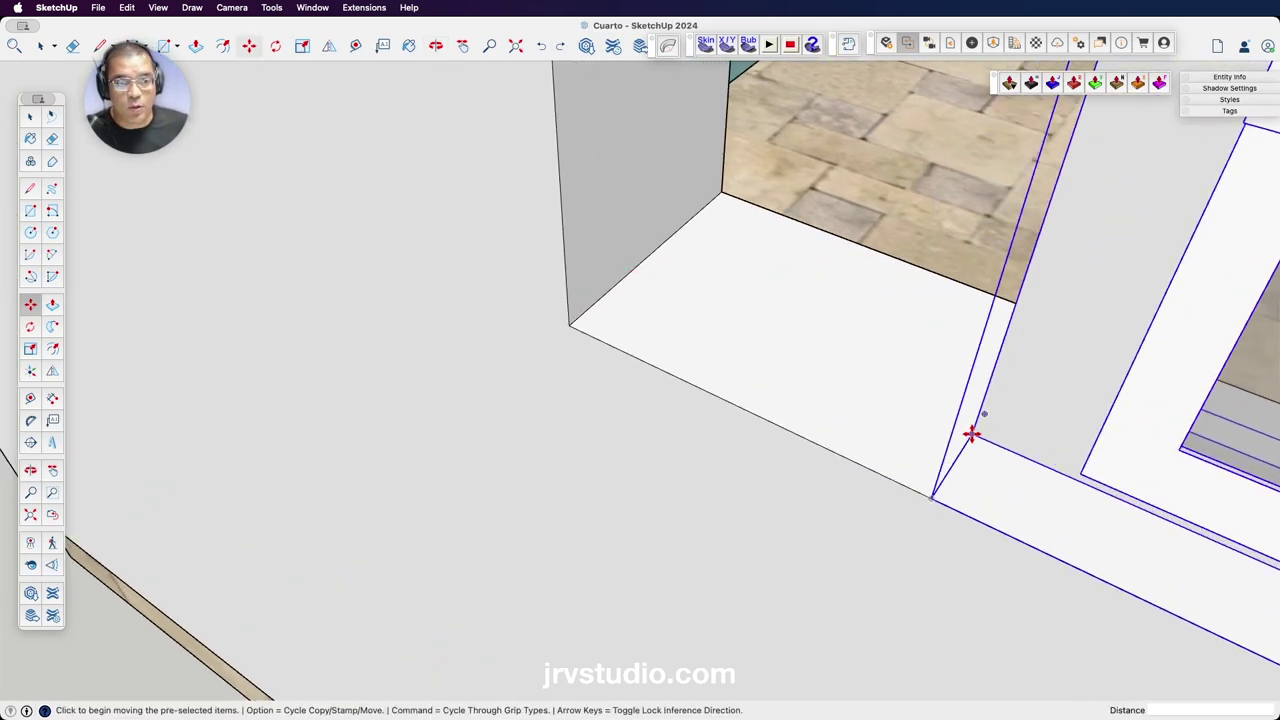
{"action": "left_click", "coordinate": [971, 434]}
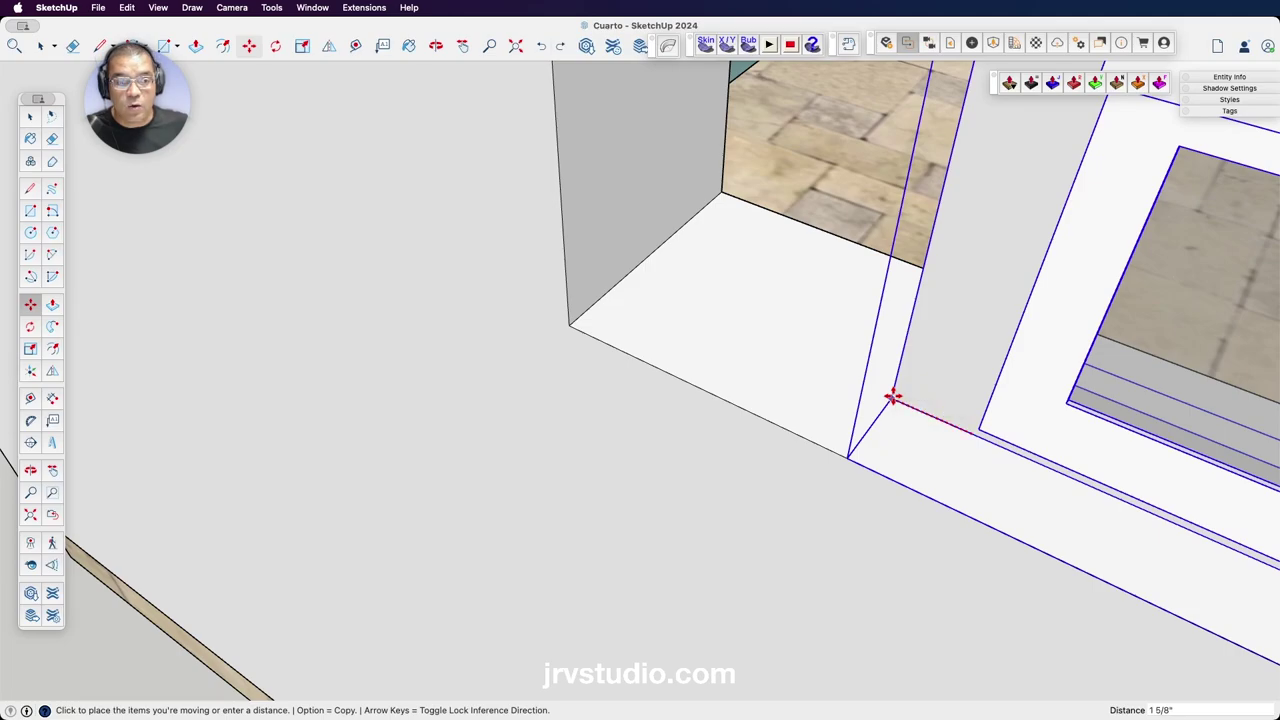
{"action": "scroll", "coordinate": [818, 366], "scroll_direction": "down", "scroll_amount": 5}
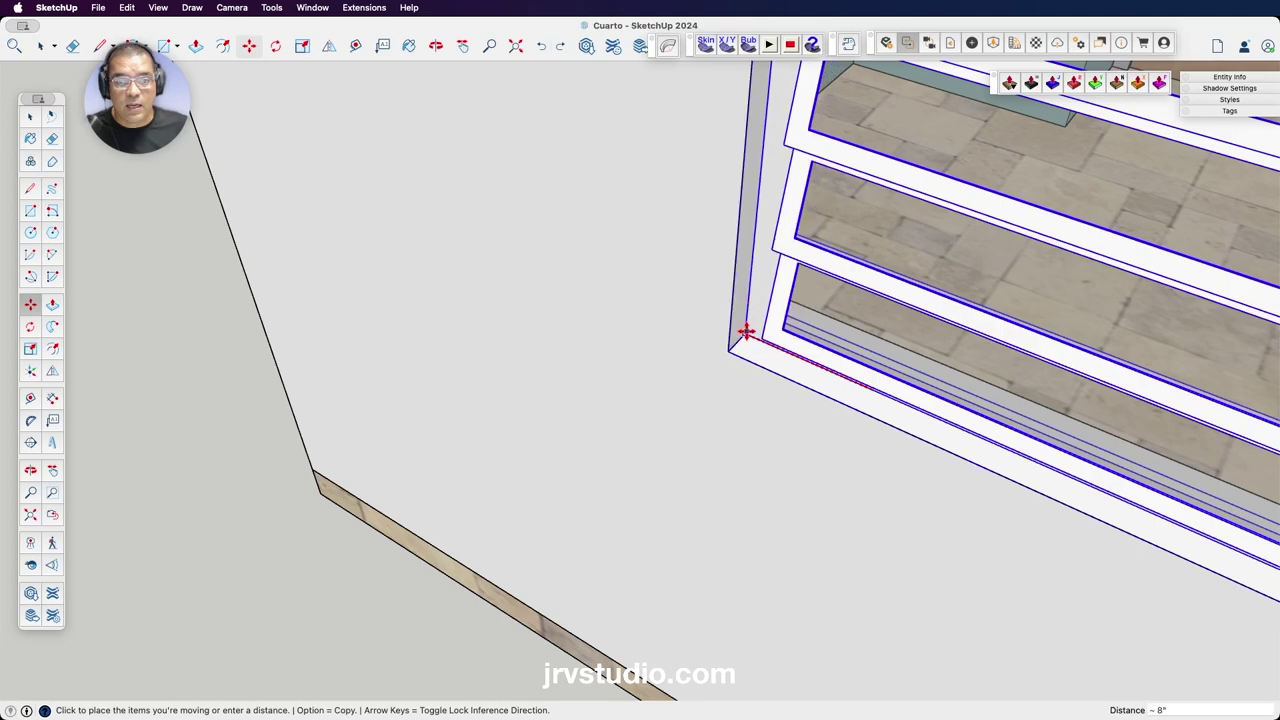
{"action": "scroll", "coordinate": [745, 333], "scroll_direction": "up", "scroll_amount": 3}
{"action": "scroll", "coordinate": [745, 333], "scroll_direction": "up", "scroll_amount": 3}
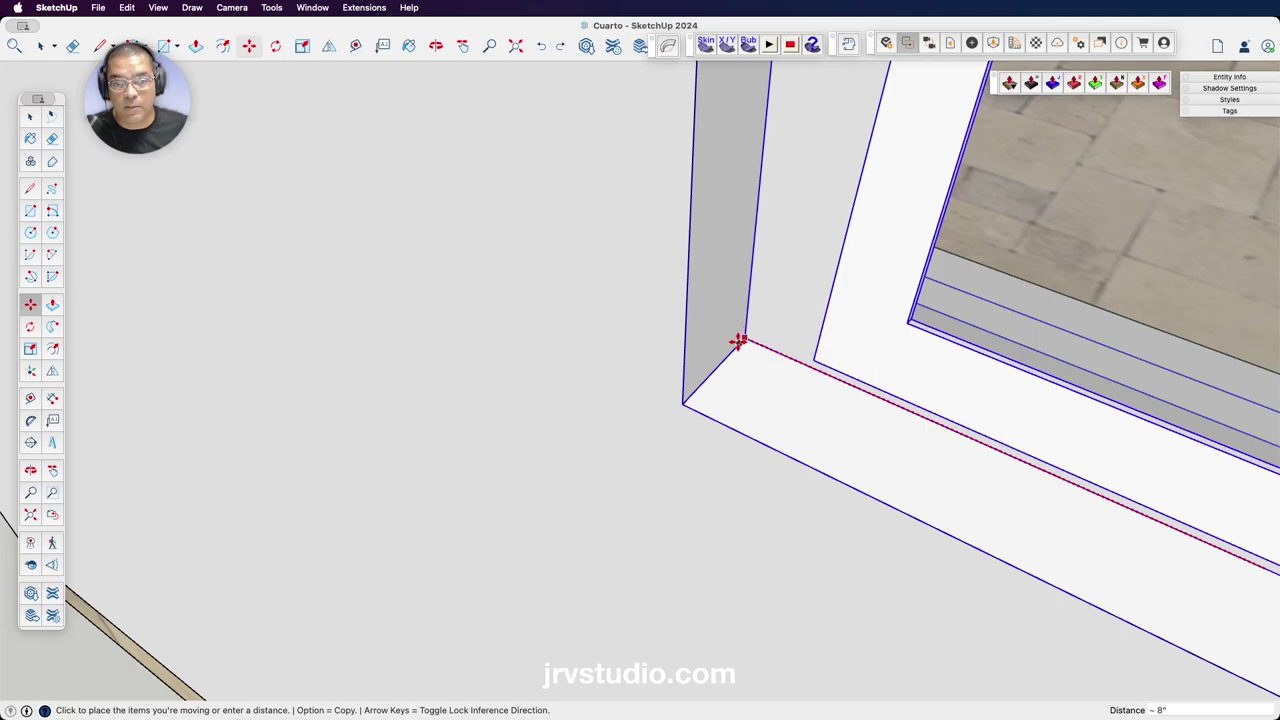
{"action": "left_click", "coordinate": [743, 338]}
{"action": "scroll", "coordinate": [743, 337], "scroll_direction": "down", "scroll_amount": 5}
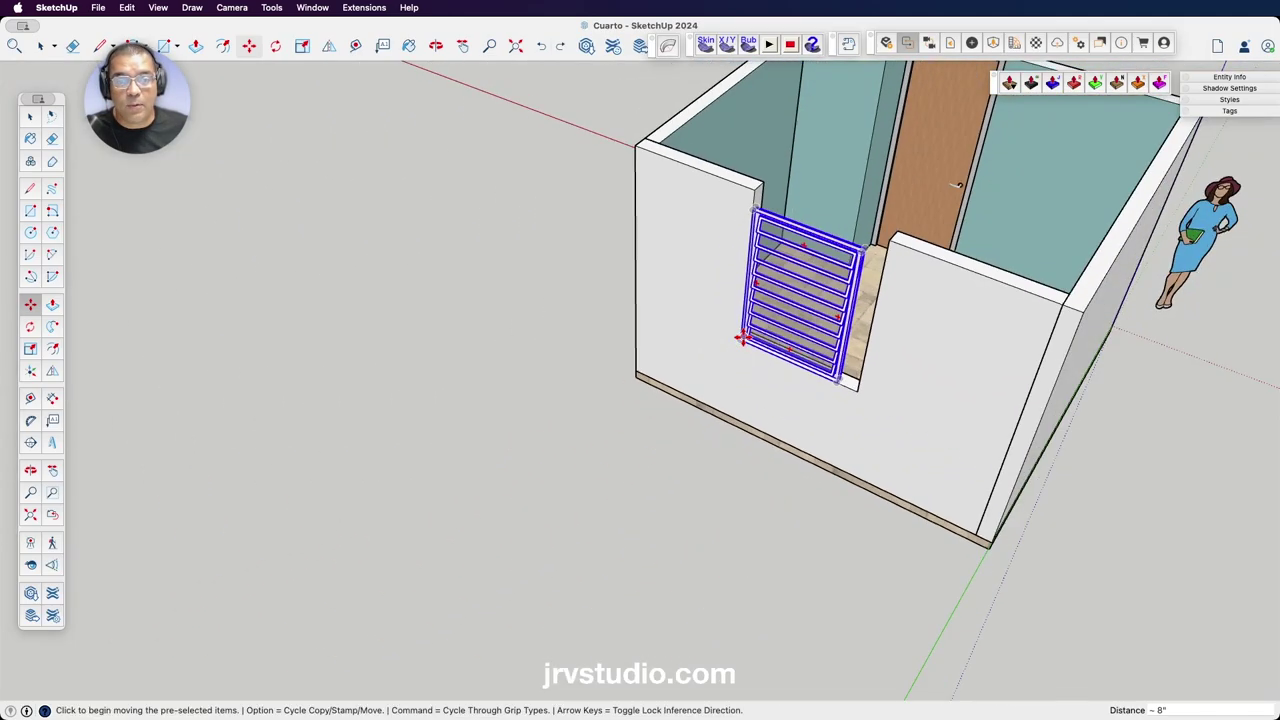
{"action": "mouse_move", "coordinate": [862, 350]}
{"action": "middle_mouse_down"}
{"action": "mouse_move", "coordinate": [752, 437]}
{"action": "mouse_move", "coordinate": [909, 389]}
{"action": "mouse_move", "coordinate": [883, 303]}
{"action": "middle_mouse_up"}
{"action": "scroll", "coordinate": [877, 297], "scroll_direction": "up", "scroll_amount": 3}
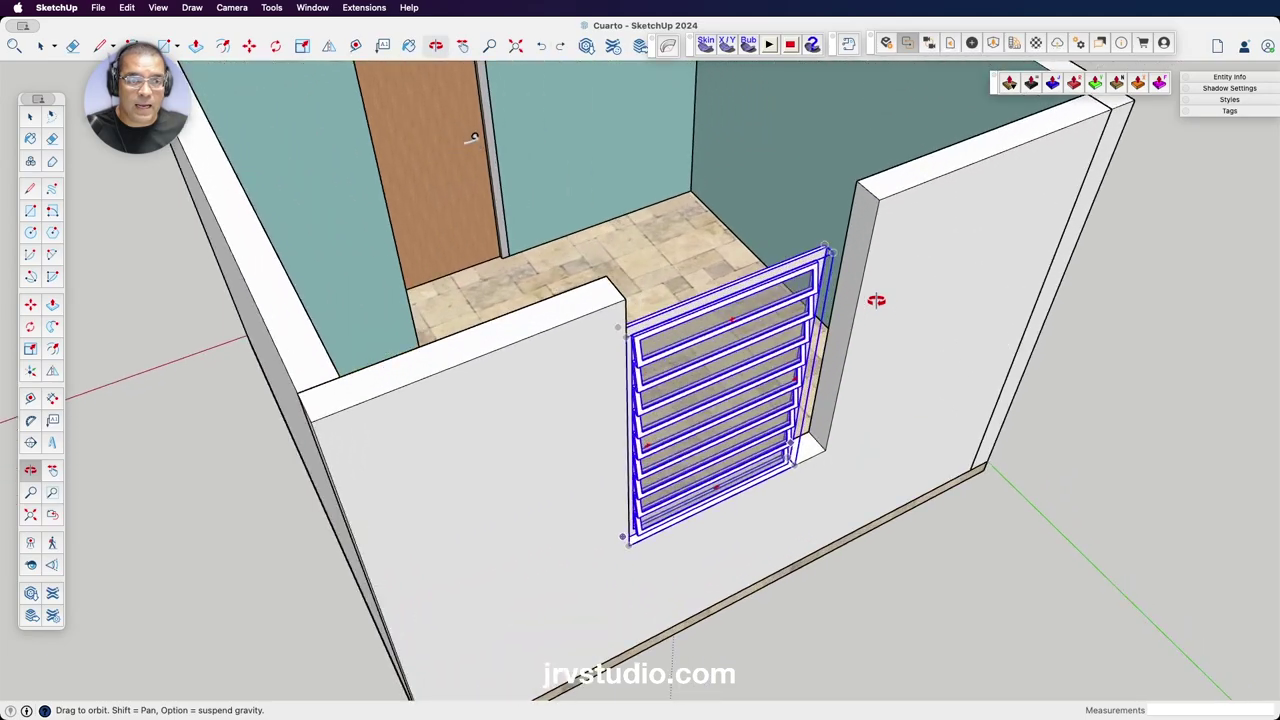
{"action": "scroll", "coordinate": [823, 396], "scroll_direction": "up", "scroll_amount": 3}
{"action": "mouse_move", "coordinate": [823, 396]}
{"action": "middle_mouse_down"}
{"action": "mouse_move", "coordinate": [811, 500]}
{"action": "mouse_move", "coordinate": [820, 380]}
{"action": "mouse_move", "coordinate": [834, 451]}
{"action": "middle_mouse_up"}
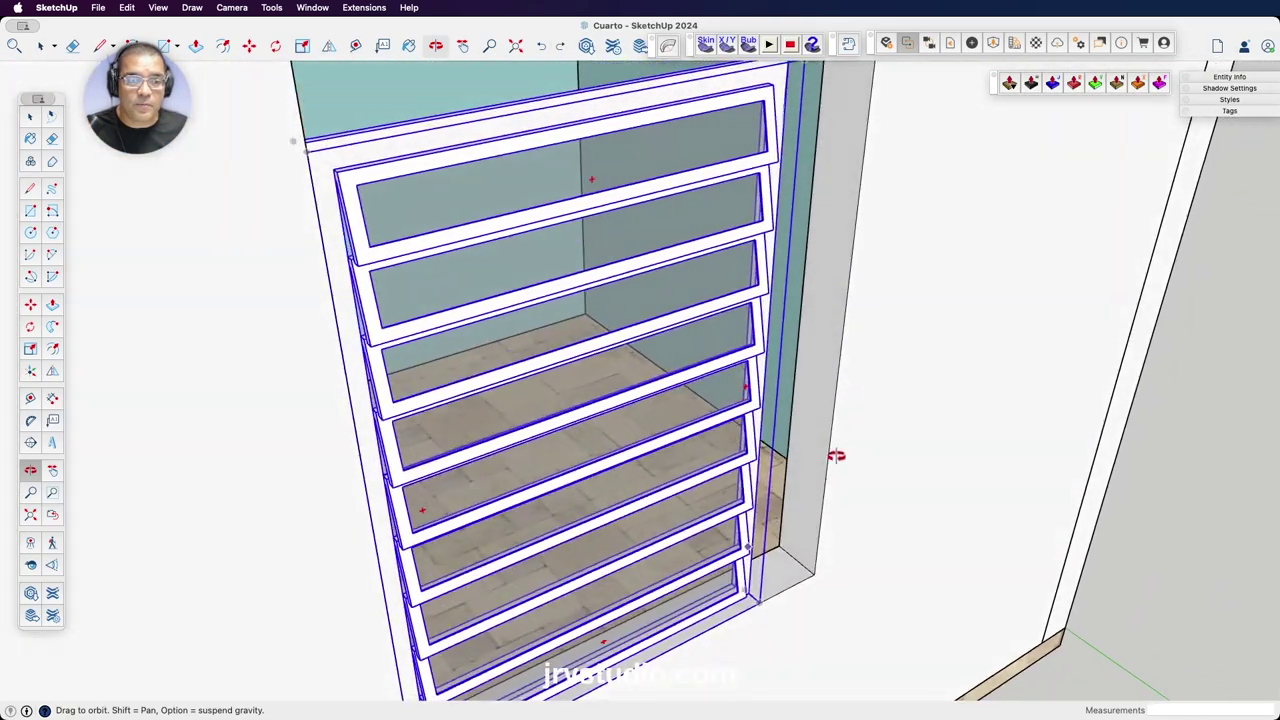
Open the wall group and select the wall section beside the window.
{"action": "left_click", "coordinate": [821, 432]}
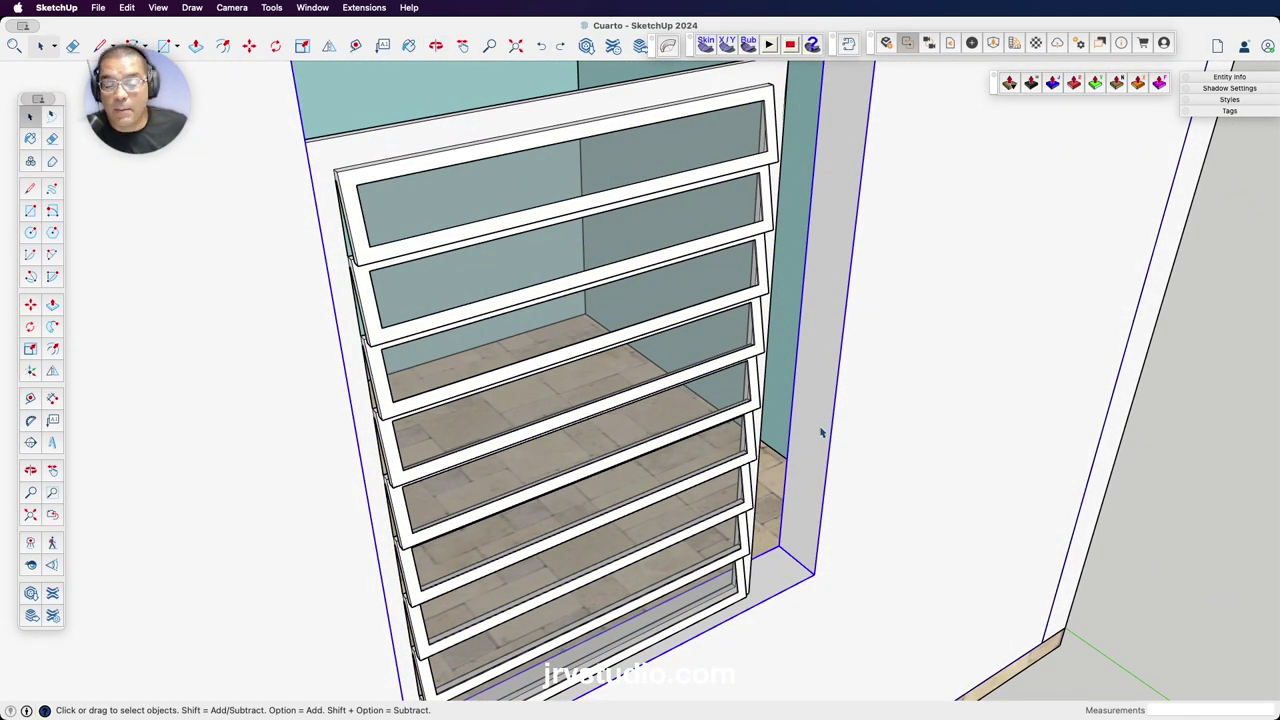
{"action": "double_click", "coordinate": [821, 432]}
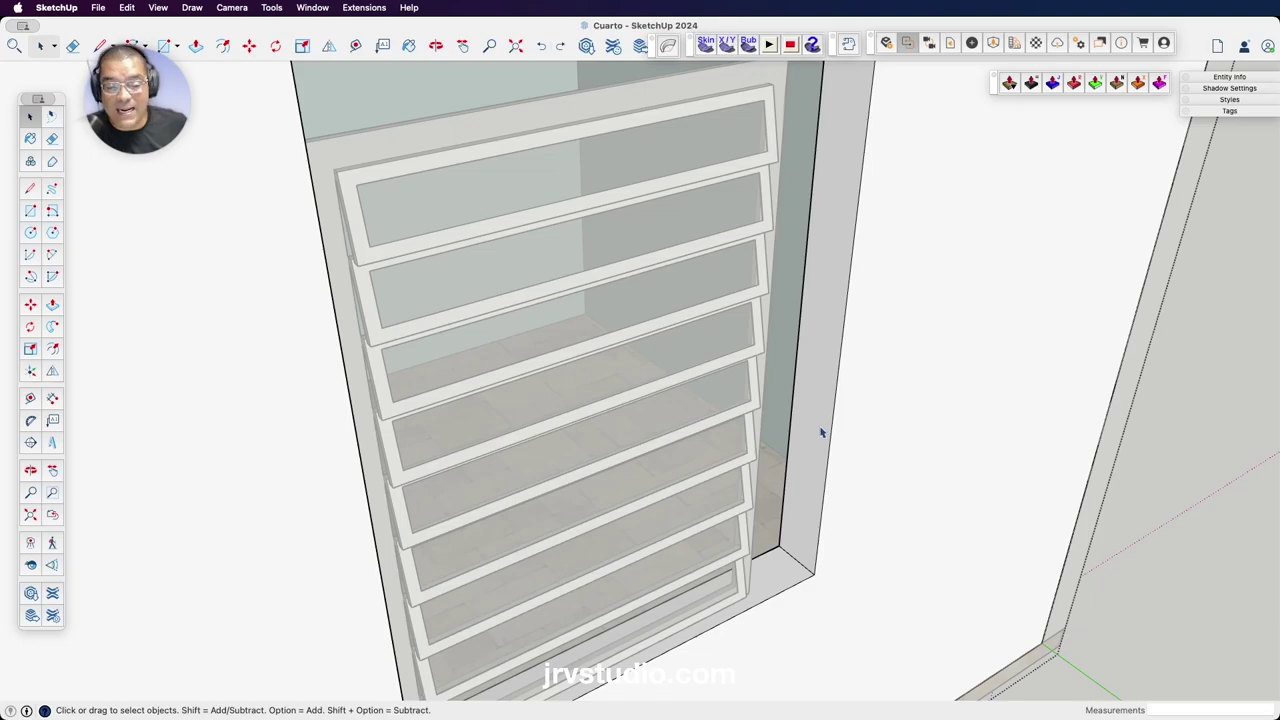
{"action": "left_click", "coordinate": [821, 432]}
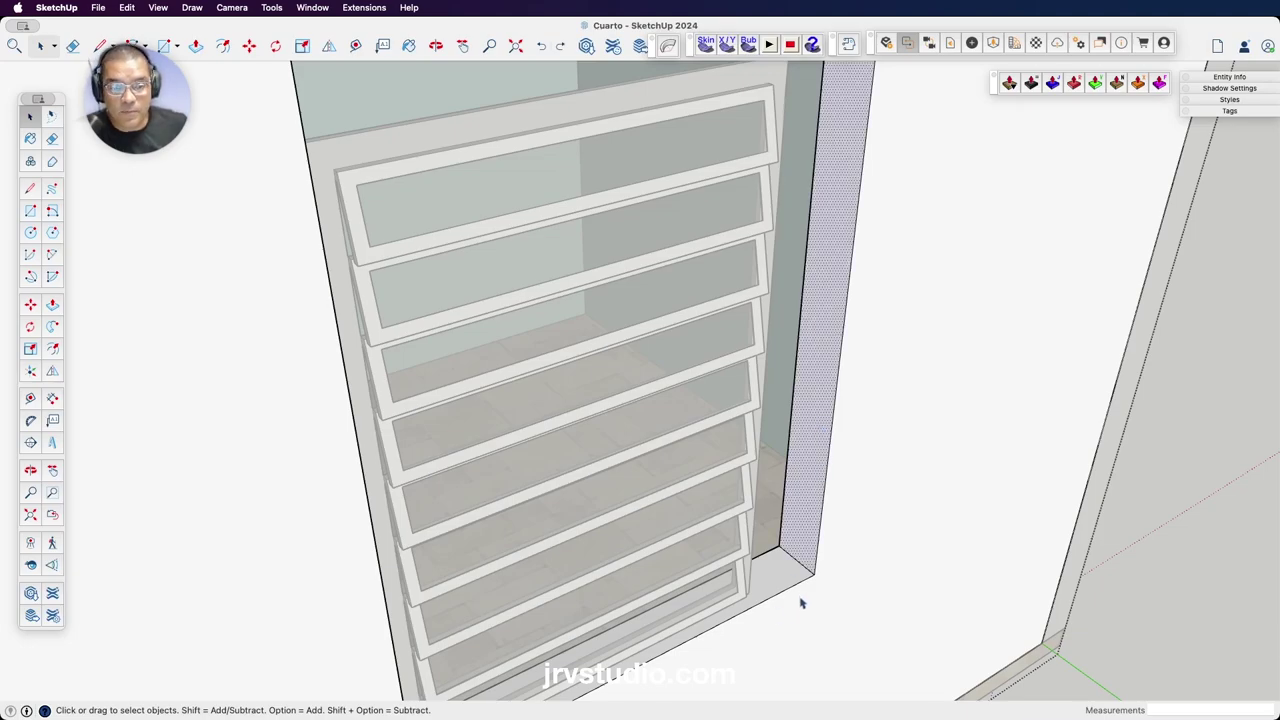
{"action": "scroll", "coordinate": [801, 603], "scroll_direction": "up", "scroll_amount": 2}
{"action": "scroll", "coordinate": [801, 602], "scroll_direction": "up", "scroll_amount": 2}
{"action": "scroll", "coordinate": [800, 600], "scroll_direction": "up", "scroll_amount": 2}
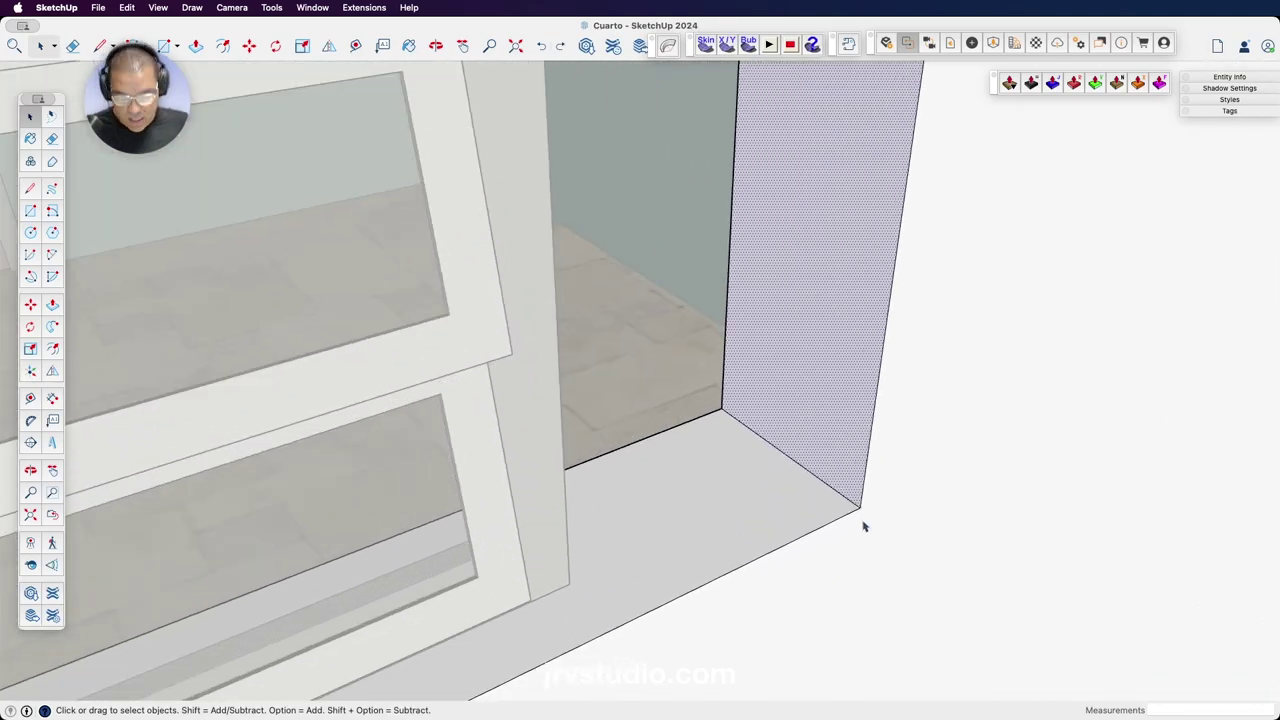
Move that wall section about 8" so its edge meets the window frame.
{"action": "key", "text": "m"}
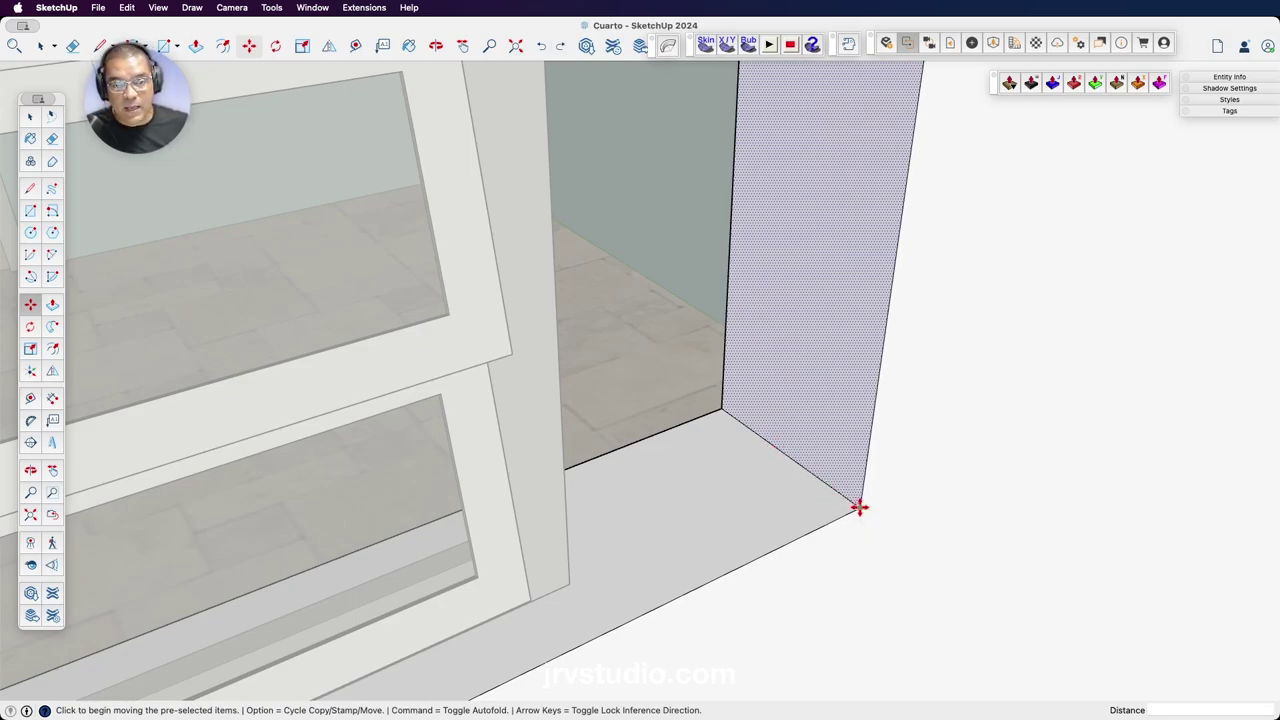
{"action": "left_click", "coordinate": [856, 507]}
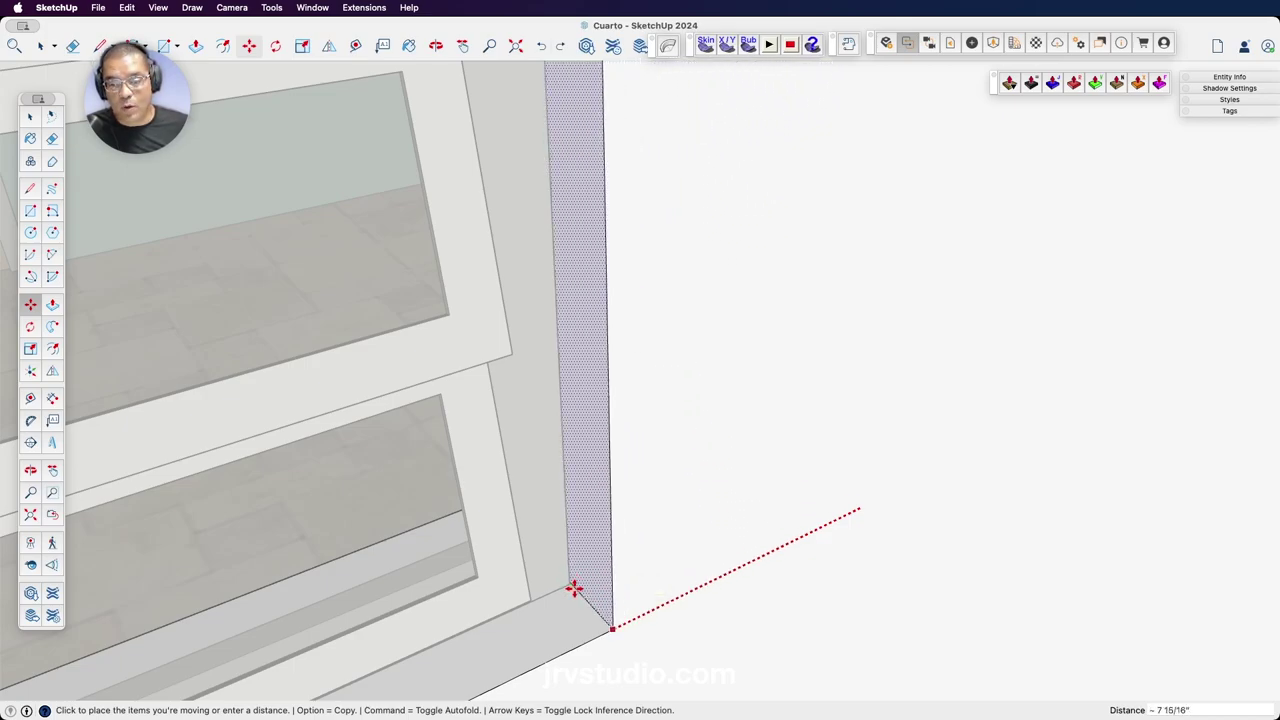
{"action": "scroll", "coordinate": [569, 587], "scroll_direction": "up", "scroll_amount": 2}
{"action": "scroll", "coordinate": [575, 580], "scroll_direction": "up", "scroll_amount": 2}
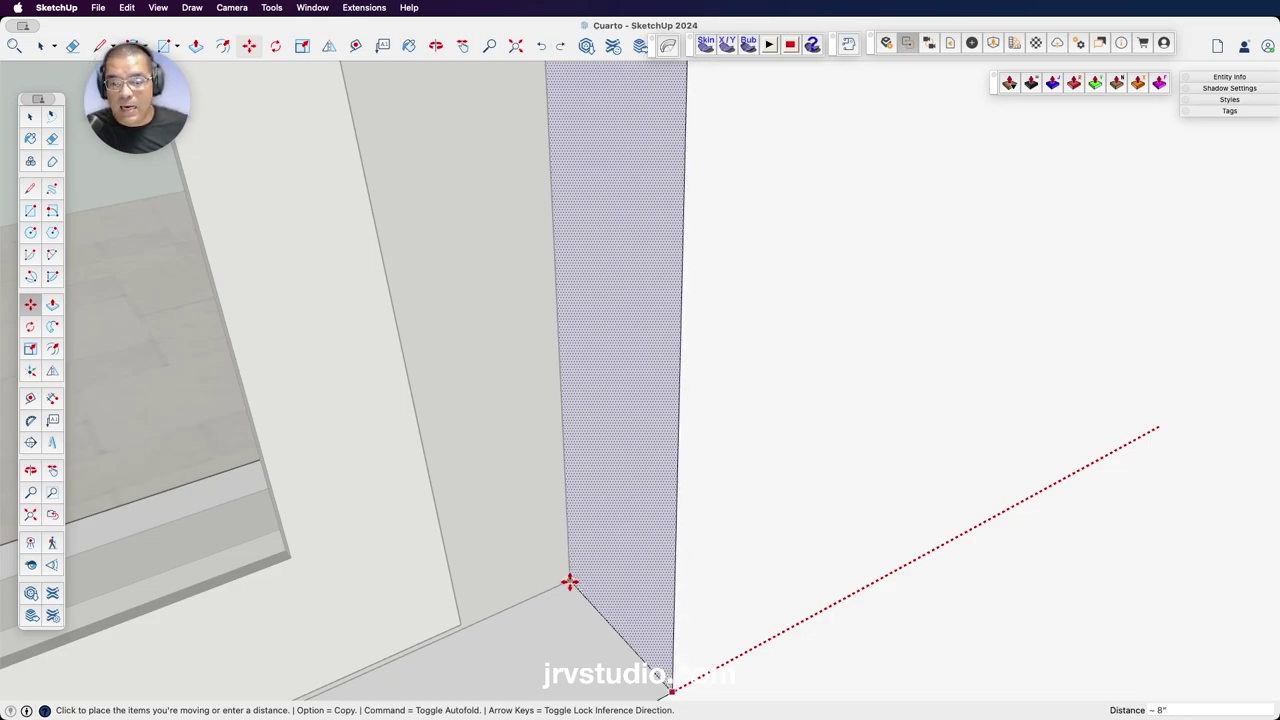
{"action": "left_click", "coordinate": [569, 583]}
{"action": "scroll", "coordinate": [608, 577], "scroll_direction": "down", "scroll_amount": 2}
{"action": "scroll", "coordinate": [608, 577], "scroll_direction": "down", "scroll_amount": 4}
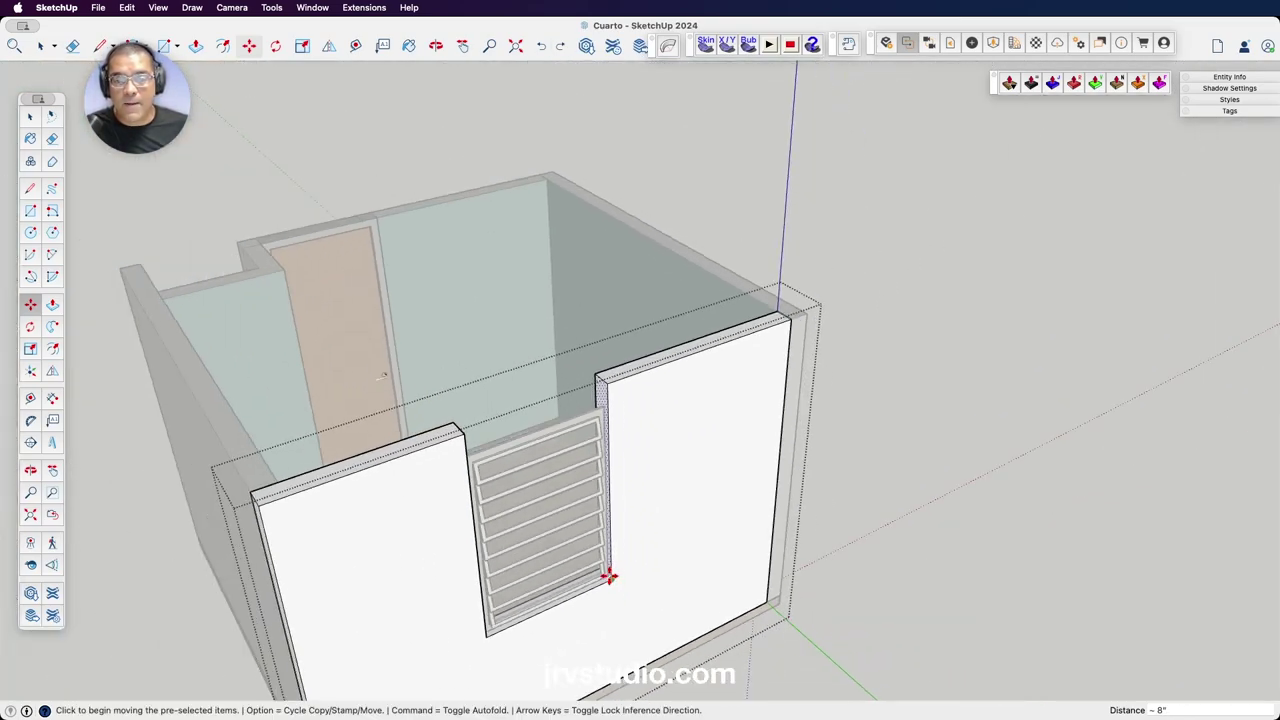
{"action": "key", "text": "space"}
{"action": "left_click", "coordinate": [952, 390]}
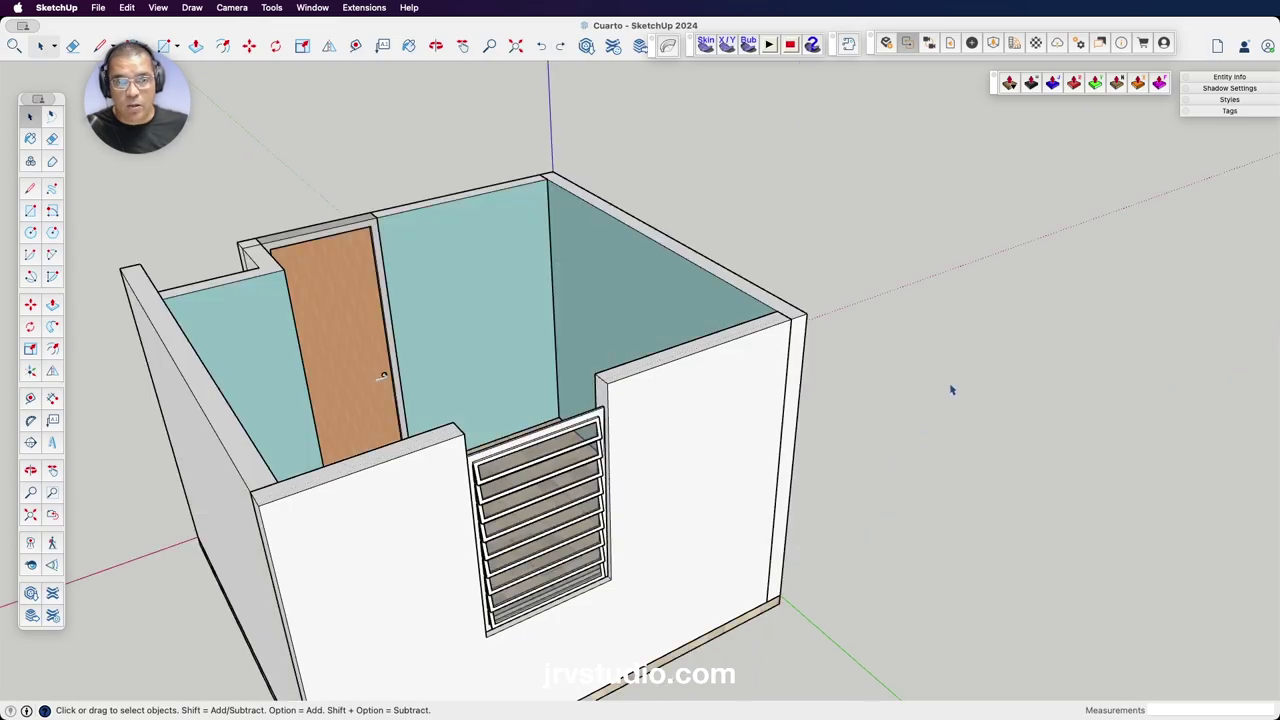
{"action": "scroll", "coordinate": [611, 383], "scroll_direction": "up", "scroll_amount": 3}
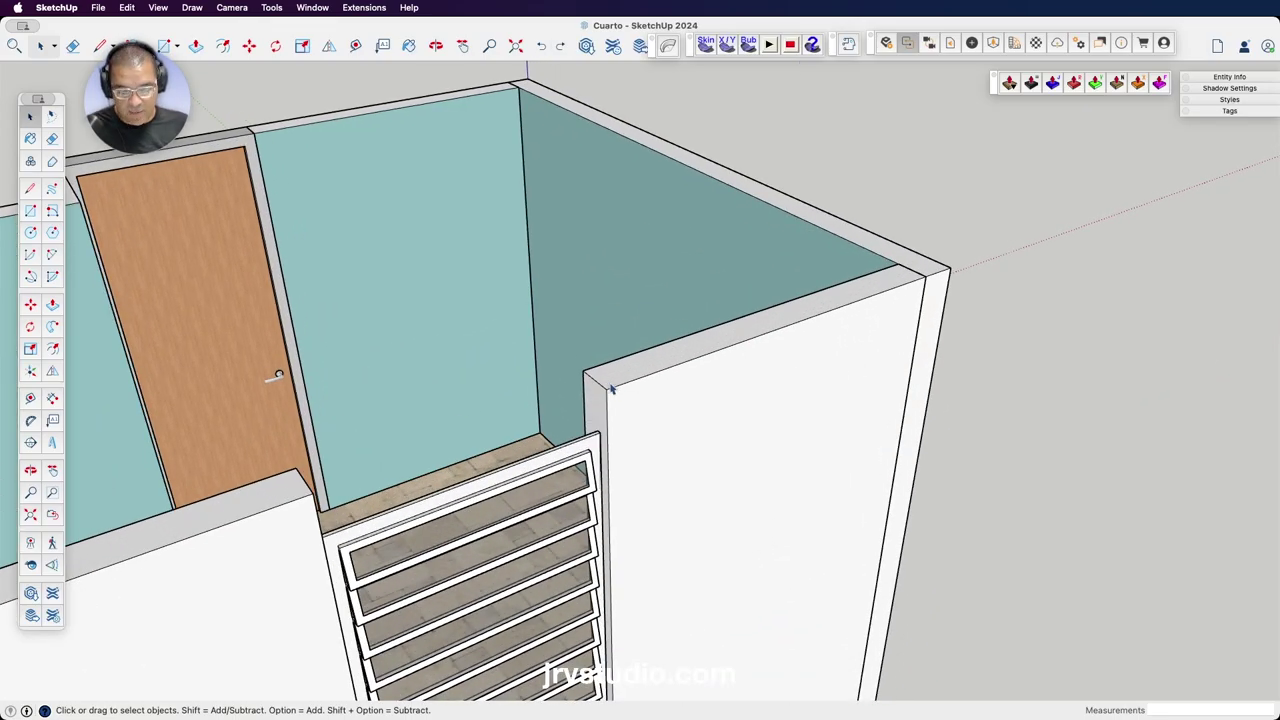
{"action": "mouse_move", "coordinate": [611, 388]}
{"action": "middle_mouse_down"}
{"action": "mouse_move", "coordinate": [512, 324]}
{"action": "mouse_move", "coordinate": [917, 360]}
{"action": "mouse_move", "coordinate": [914, 306]}
{"action": "mouse_move", "coordinate": [665, 376]}
{"action": "mouse_move", "coordinate": [997, 371]}
{"action": "mouse_move", "coordinate": [640, 394]}
{"action": "mouse_move", "coordinate": [866, 391]}
{"action": "mouse_move", "coordinate": [885, 318]}
{"action": "mouse_move", "coordinate": [767, 375]}
{"action": "middle_mouse_up"}
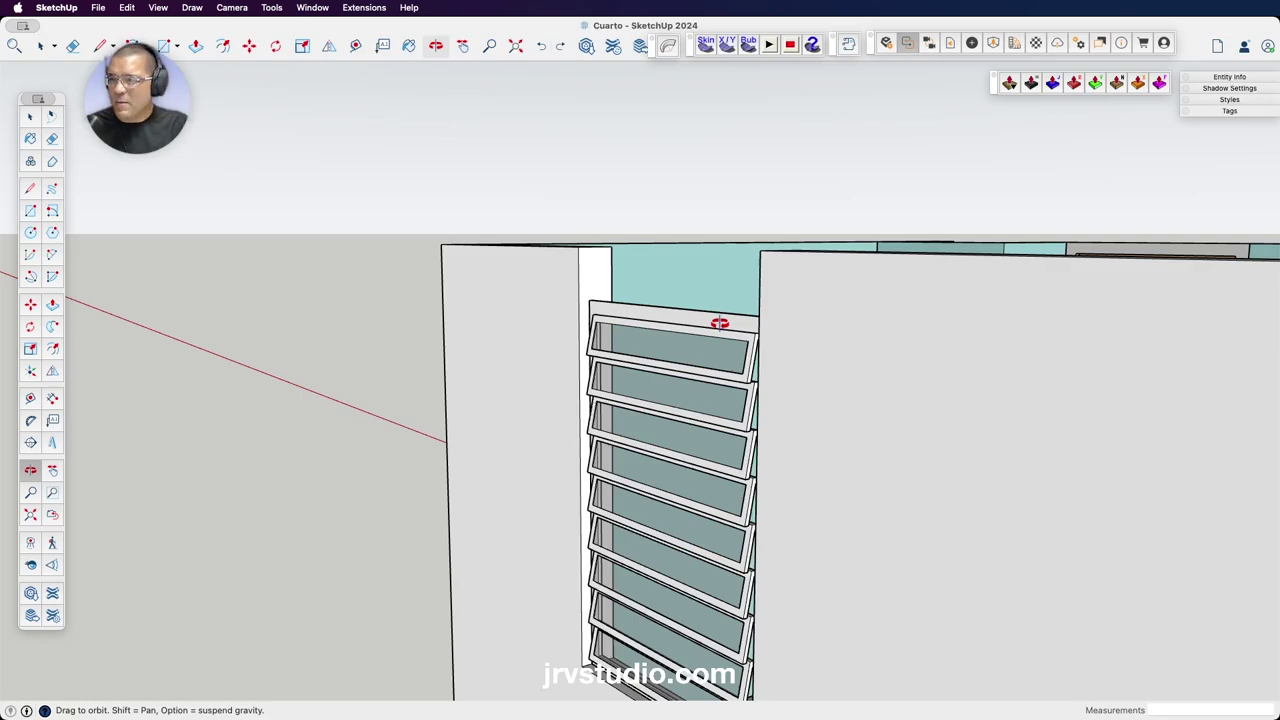
{"action": "left_click_drag", "start_coordinate": [631, 348], "coordinate": [928, 420]}
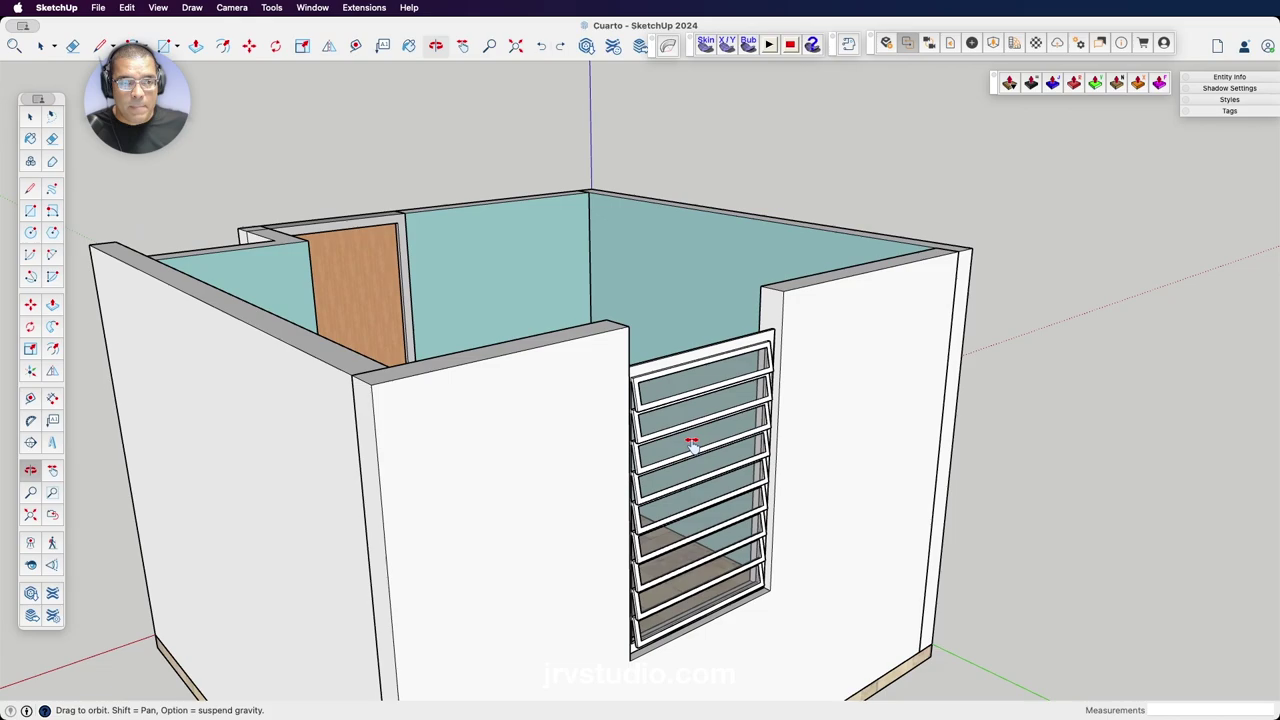
{"action": "middle_click_drag", "start_coordinate": [691, 443], "coordinate": [727, 395]}
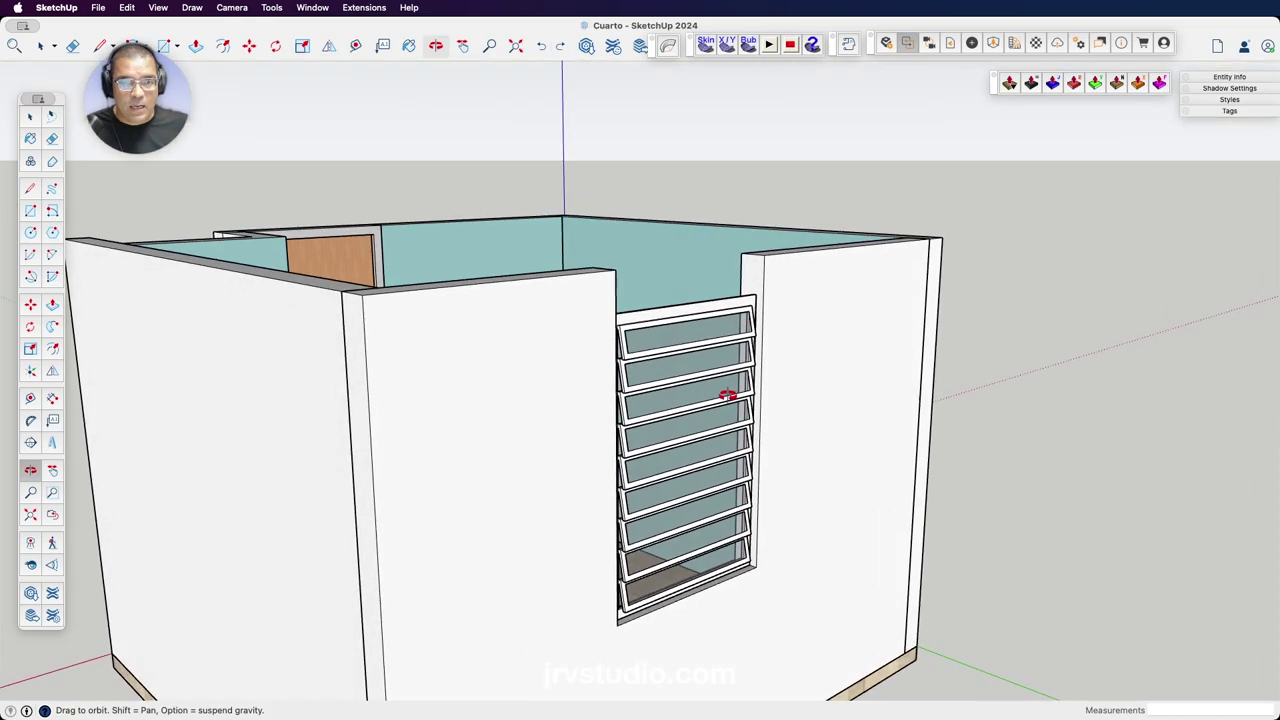
{"action": "double_click", "coordinate": [727, 395]}
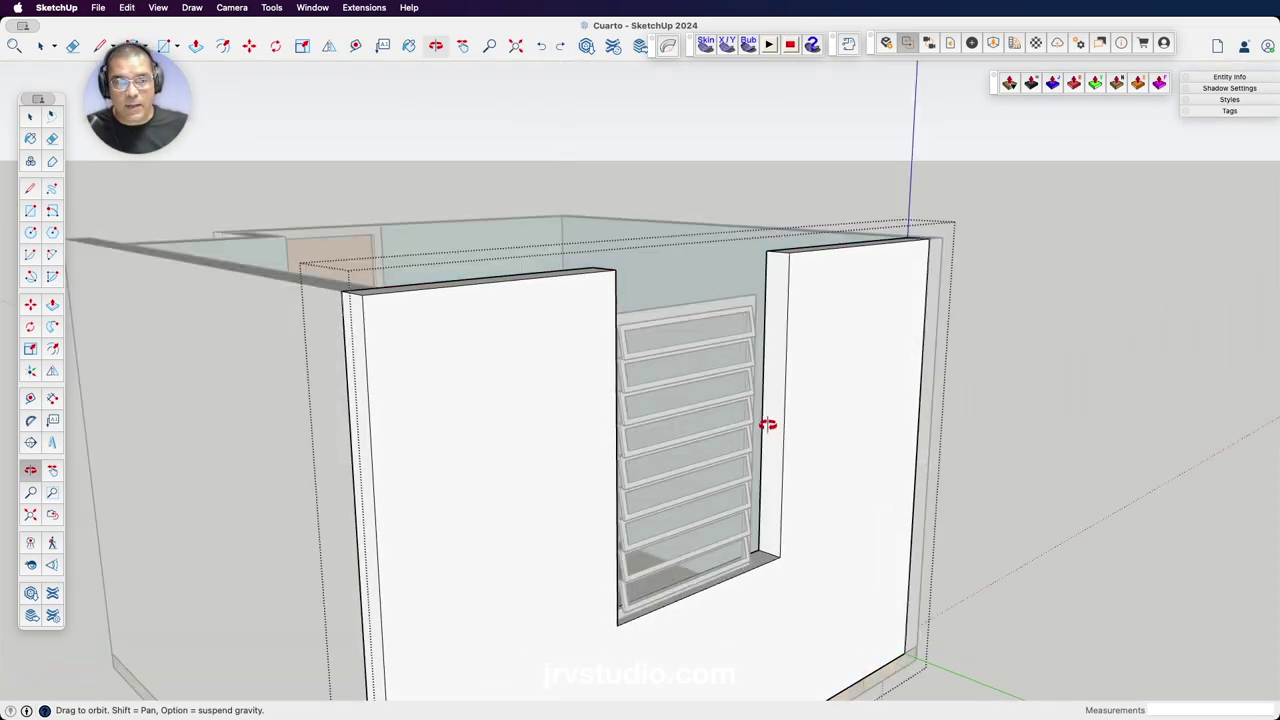
{"action": "key", "text": "space"}
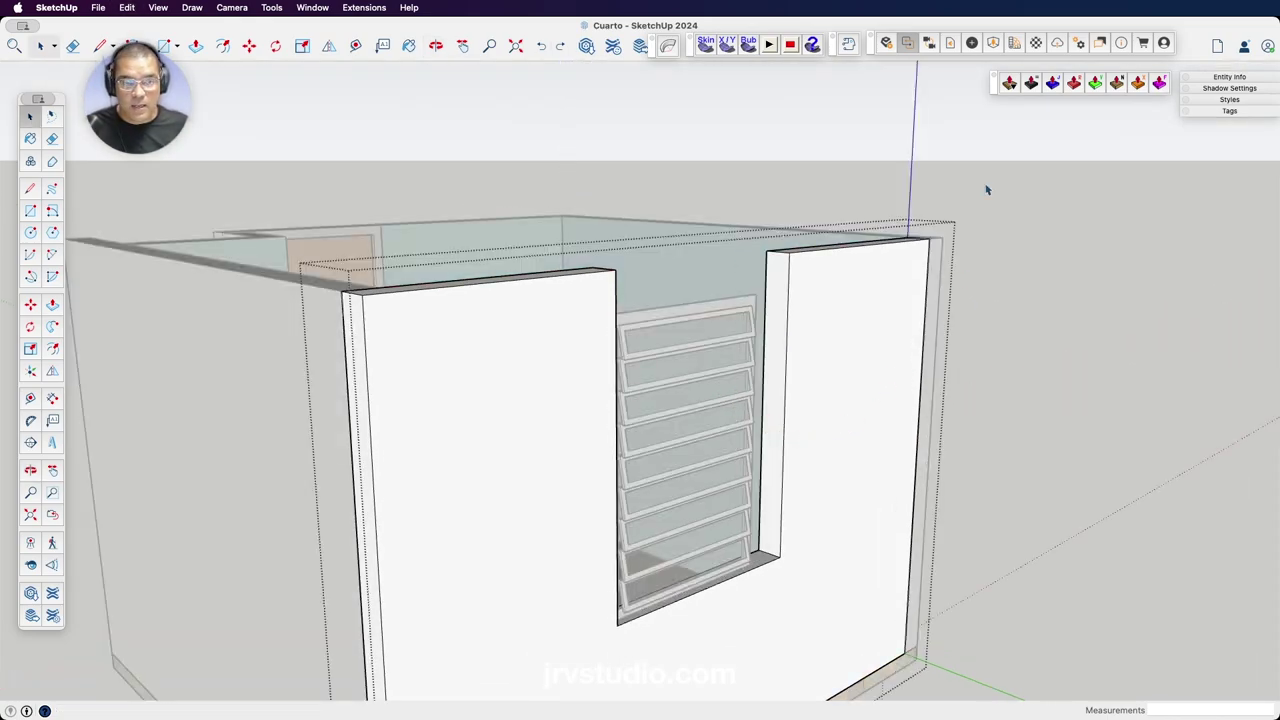
{"action": "left_click", "coordinate": [986, 190]}
Orbit to look into the room and select the jalousie window group.
{"action": "key", "text": "o"}
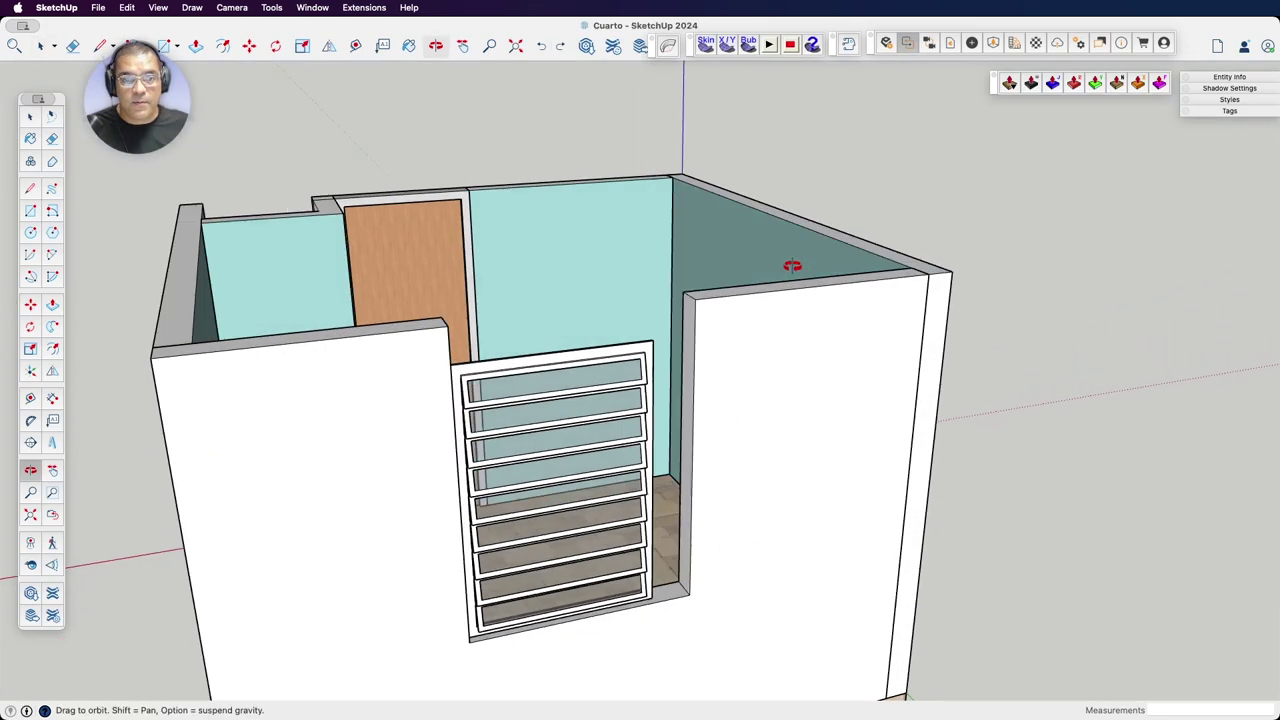
{"action": "mouse_move", "coordinate": [986, 190]}
{"action": "left_mouse_down"}
{"action": "mouse_move", "coordinate": [560, 417]}
{"action": "mouse_move", "coordinate": [594, 366]}
{"action": "left_mouse_up"}
{"action": "scroll", "coordinate": [566, 381], "scroll_direction": "up", "scroll_amount": 5}
{"action": "key", "text": "space"}
{"action": "left_click", "coordinate": [537, 373]}
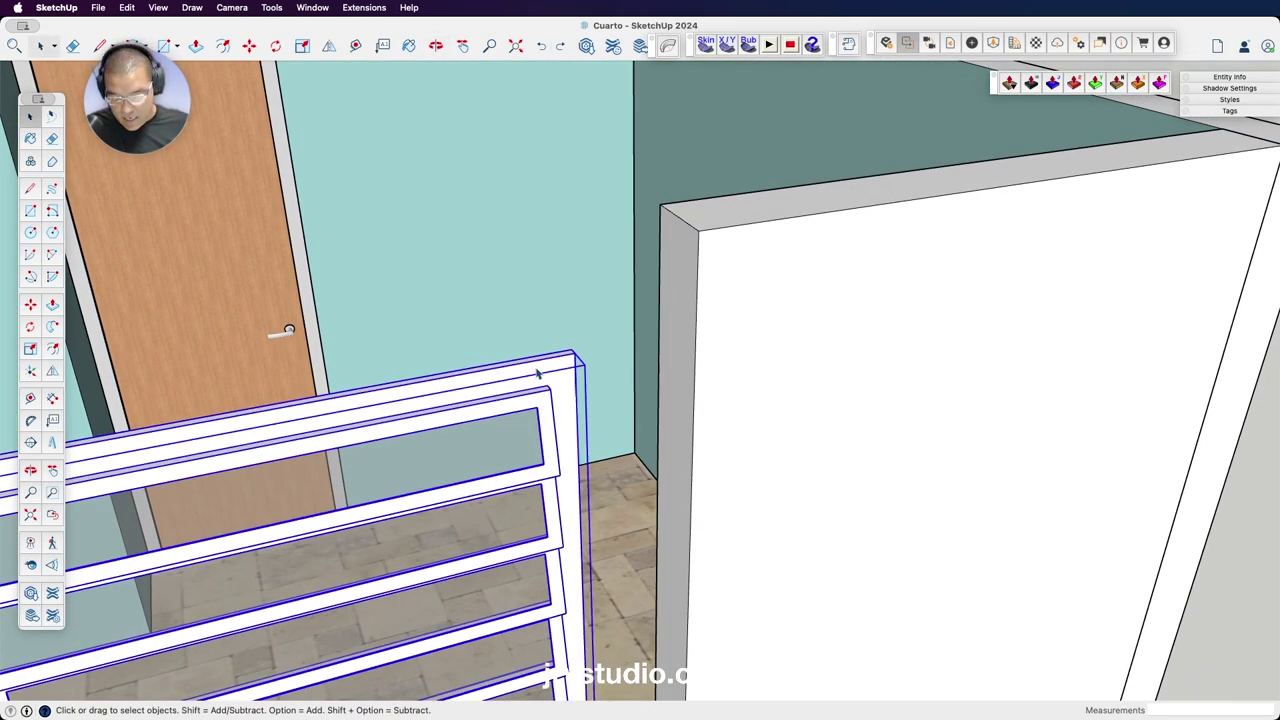
Scale the window uniformly by 1.16 from its top corner grip.
{"action": "key", "text": "s"}
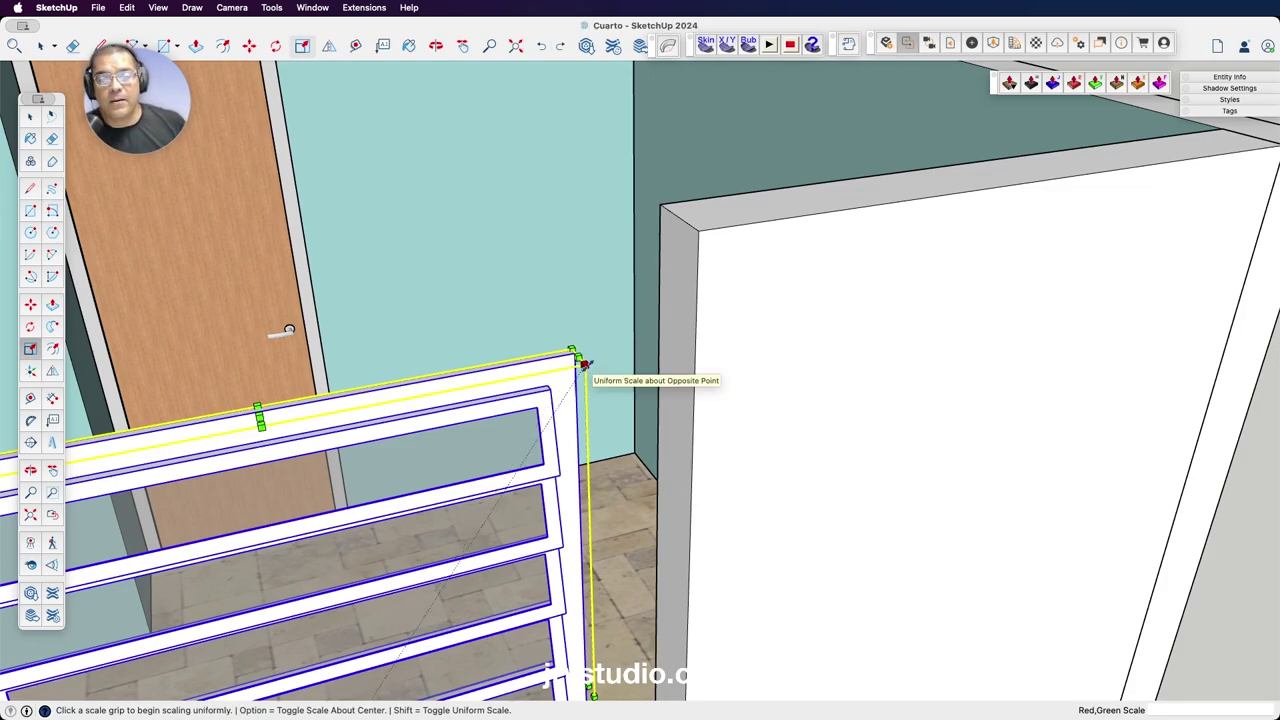
{"action": "left_click", "coordinate": [583, 362]}
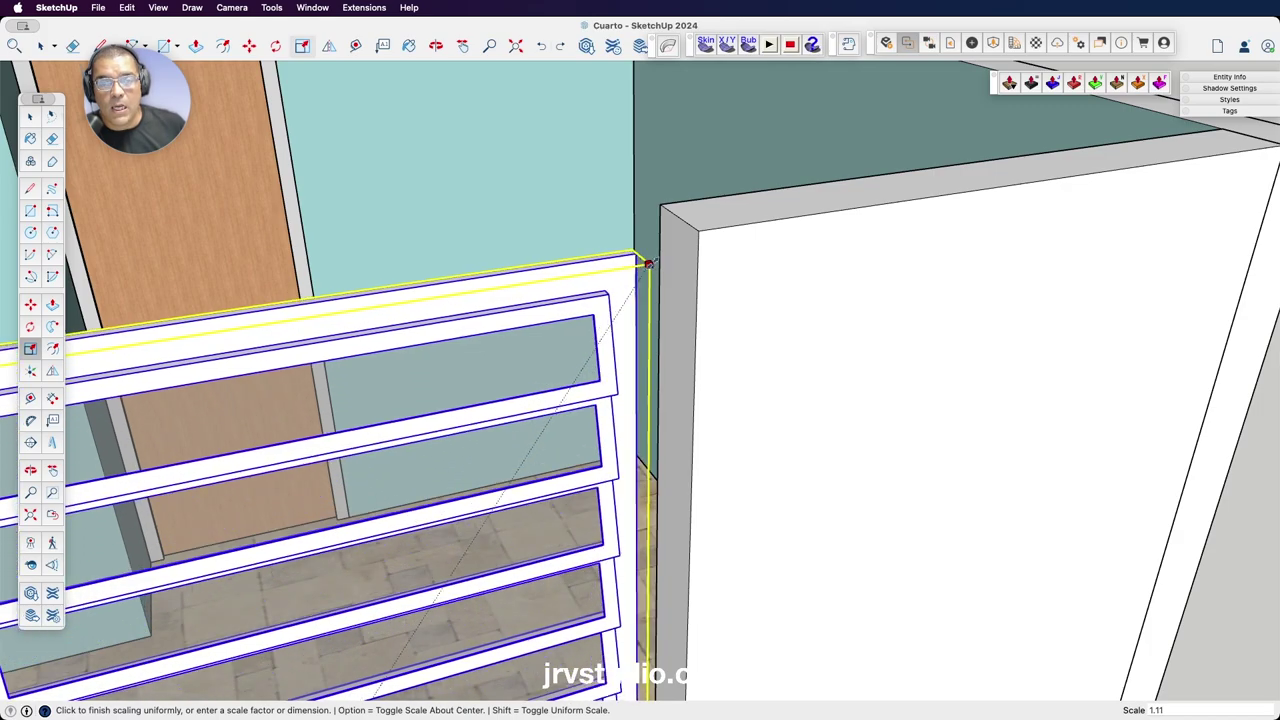
{"action": "scroll", "coordinate": [703, 228], "scroll_direction": "up", "scroll_amount": 3}
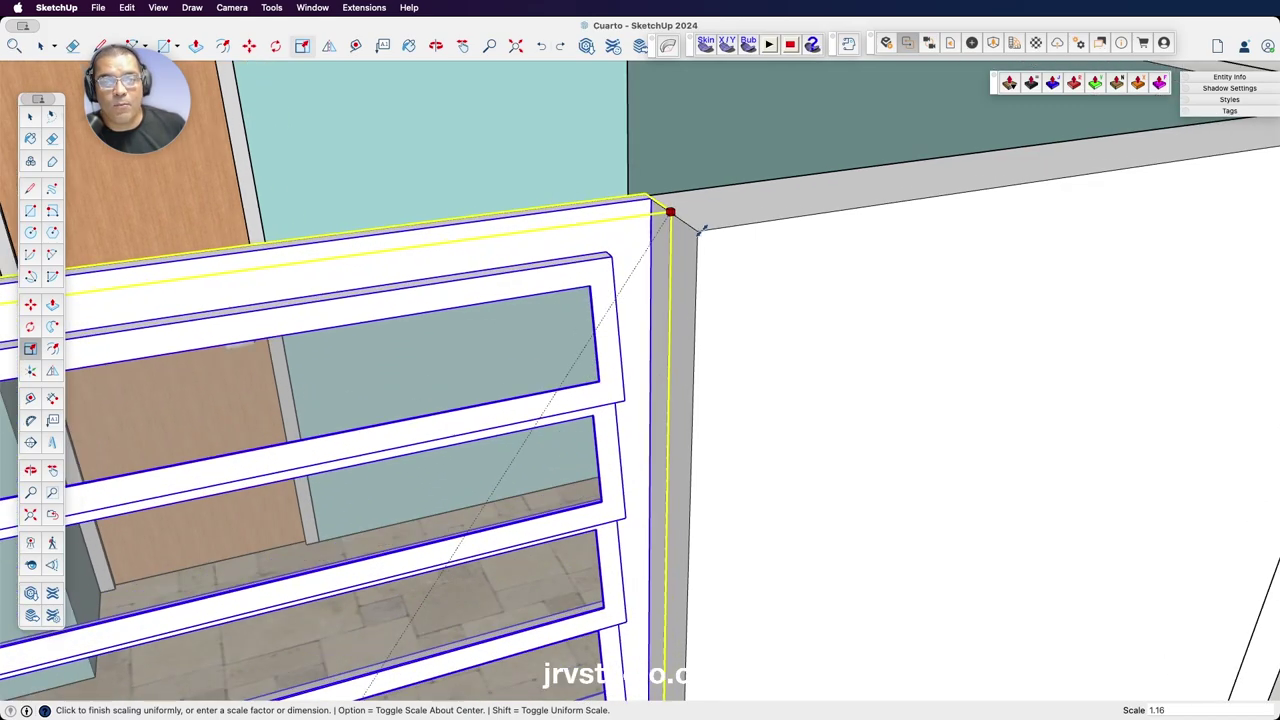
{"action": "scroll", "coordinate": [701, 228], "scroll_direction": "up", "scroll_amount": 2}
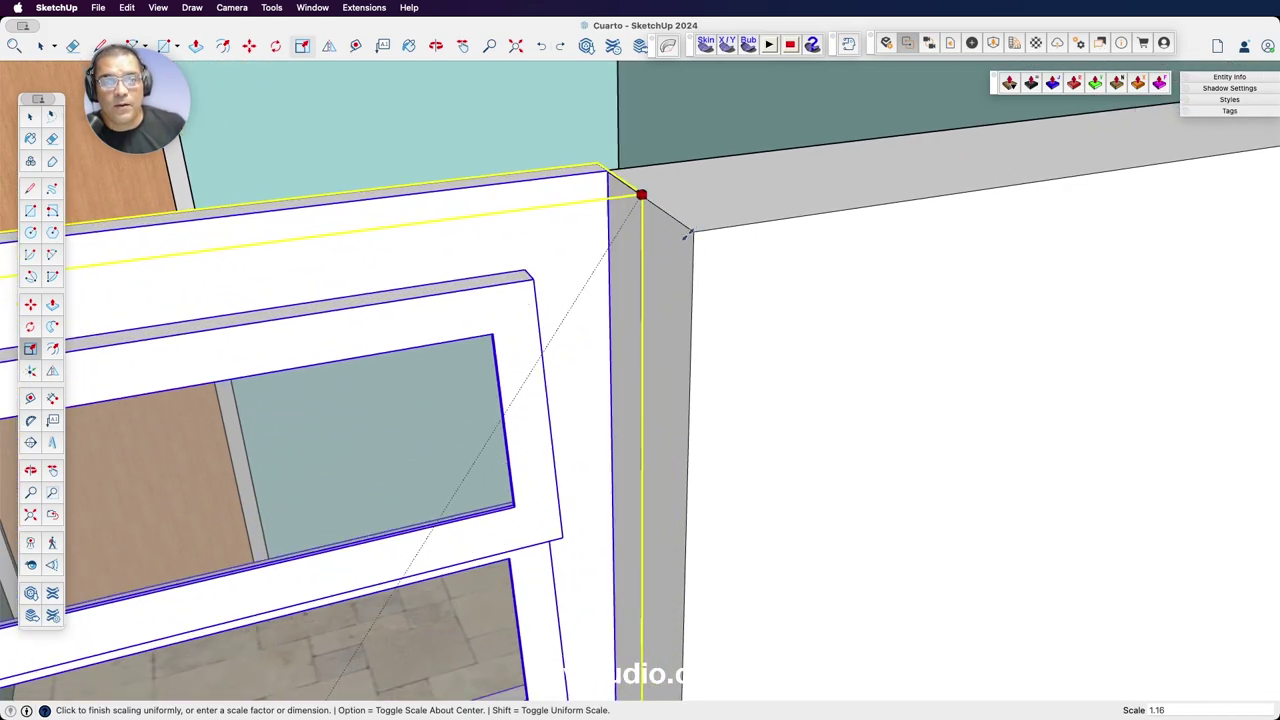
{"action": "left_click", "coordinate": [690, 230]}
{"action": "scroll", "coordinate": [700, 266], "scroll_direction": "down", "scroll_amount": 5}
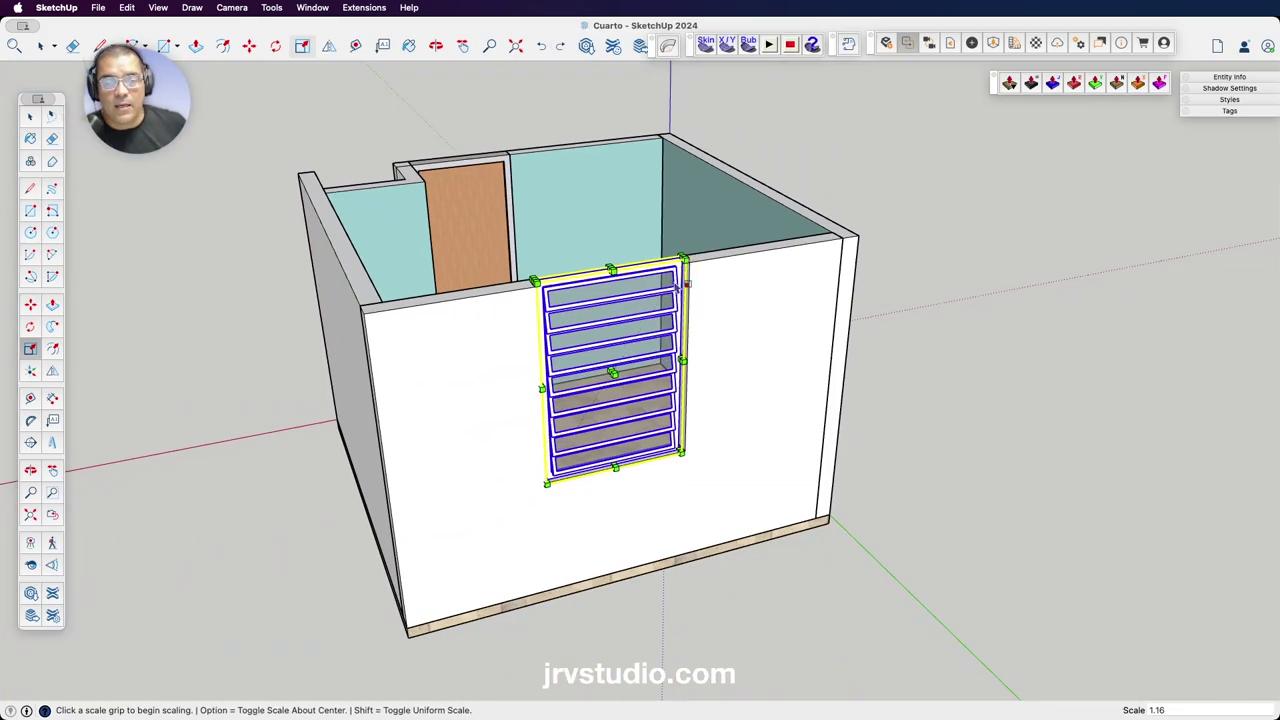
{"action": "scroll", "coordinate": [671, 303], "scroll_direction": "up", "scroll_amount": 3}
{"action": "scroll", "coordinate": [671, 303], "scroll_direction": "down", "scroll_amount": 4}
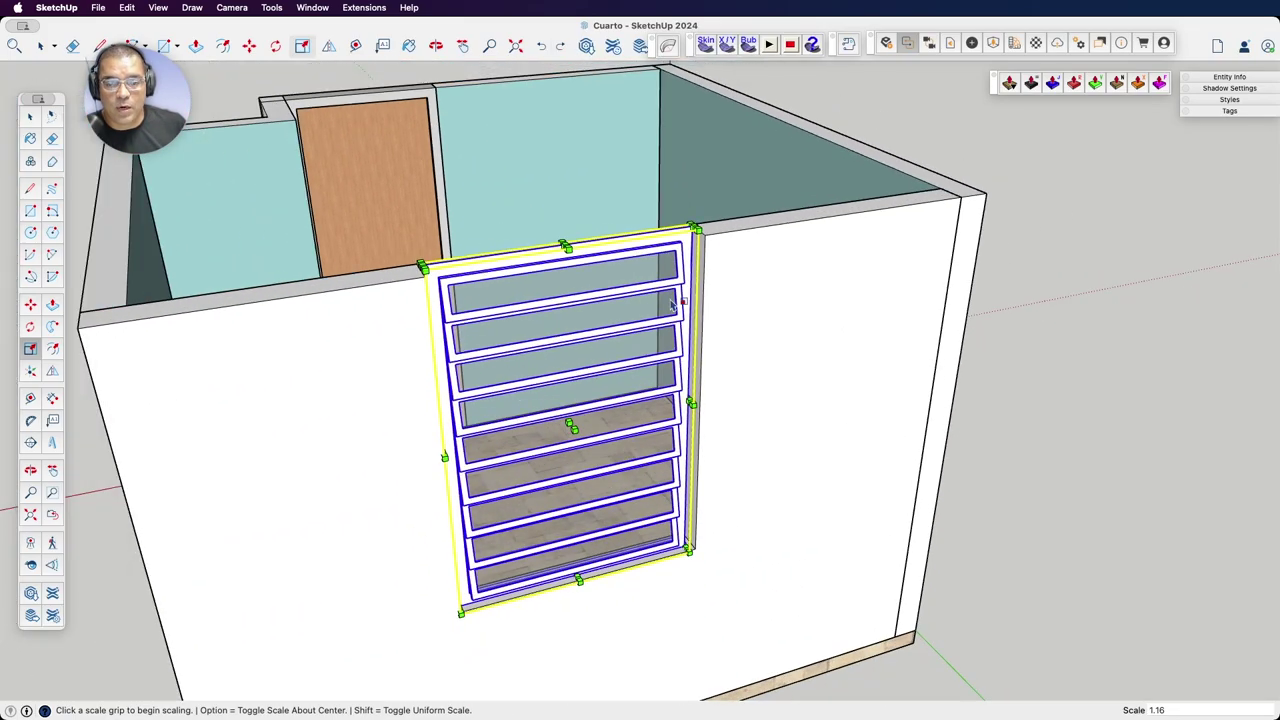
{"action": "scroll", "coordinate": [694, 331], "scroll_direction": "up", "scroll_amount": 4}
Scale the window down to 0.98 using its top-right corner grip.
{"action": "mouse_move", "coordinate": [755, 340]}
{"action": "middle_mouse_down"}
{"action": "mouse_move", "coordinate": [584, 188]}
{"action": "mouse_move", "coordinate": [669, 360]}
{"action": "mouse_move", "coordinate": [527, 250]}
{"action": "middle_mouse_up"}
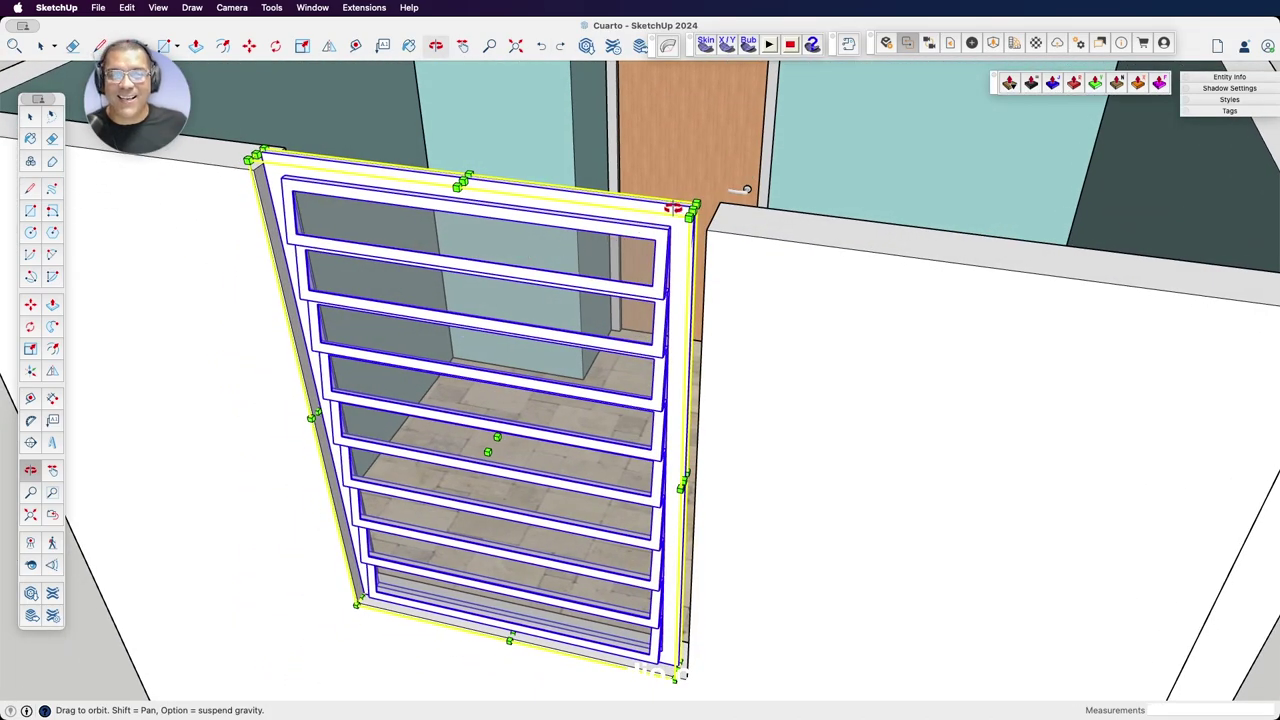
{"action": "scroll", "coordinate": [705, 202], "scroll_direction": "up", "scroll_amount": 2}
{"action": "scroll", "coordinate": [640, 210], "scroll_direction": "up", "scroll_amount": 2}
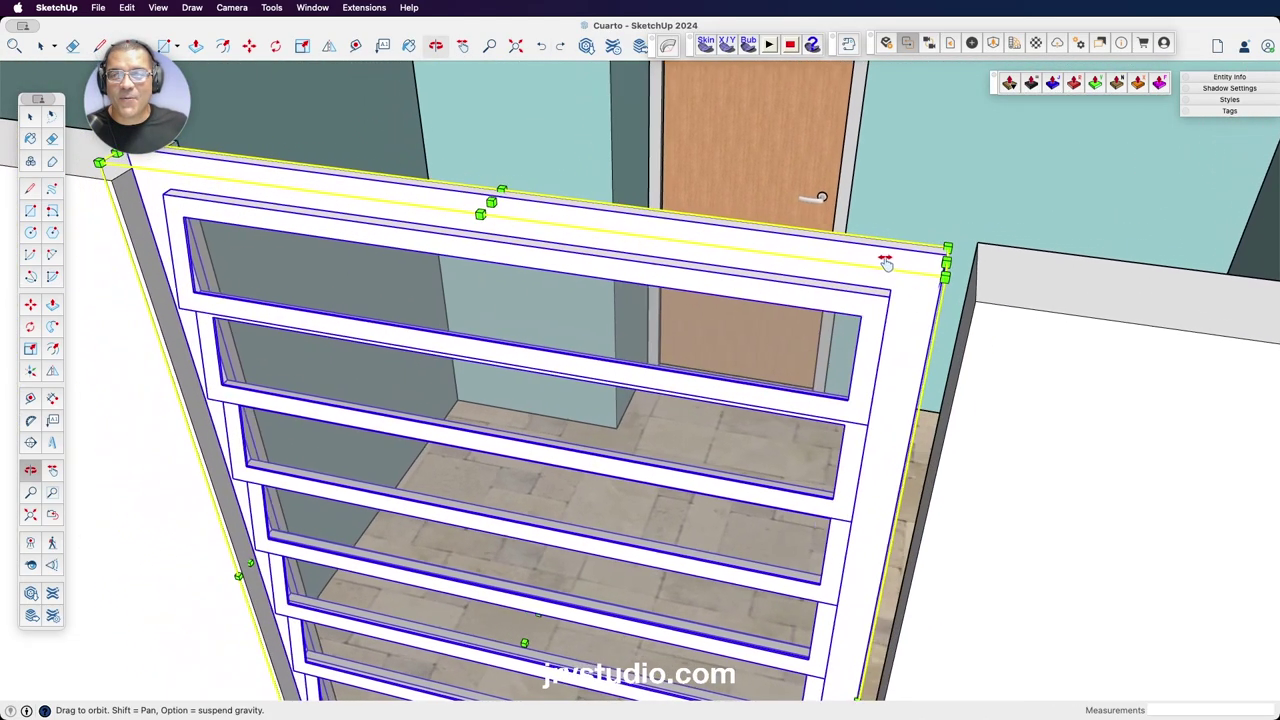
{"action": "scroll", "coordinate": [731, 262], "scroll_direction": "up", "scroll_amount": 2}
{"action": "scroll", "coordinate": [731, 262], "scroll_direction": "down", "scroll_amount": 1}
{"action": "mouse_move", "coordinate": [877, 254]}
{"action": "middle_mouse_down"}
{"action": "mouse_move", "coordinate": [829, 234]}
{"action": "mouse_move", "coordinate": [1055, 270]}
{"action": "middle_mouse_up"}
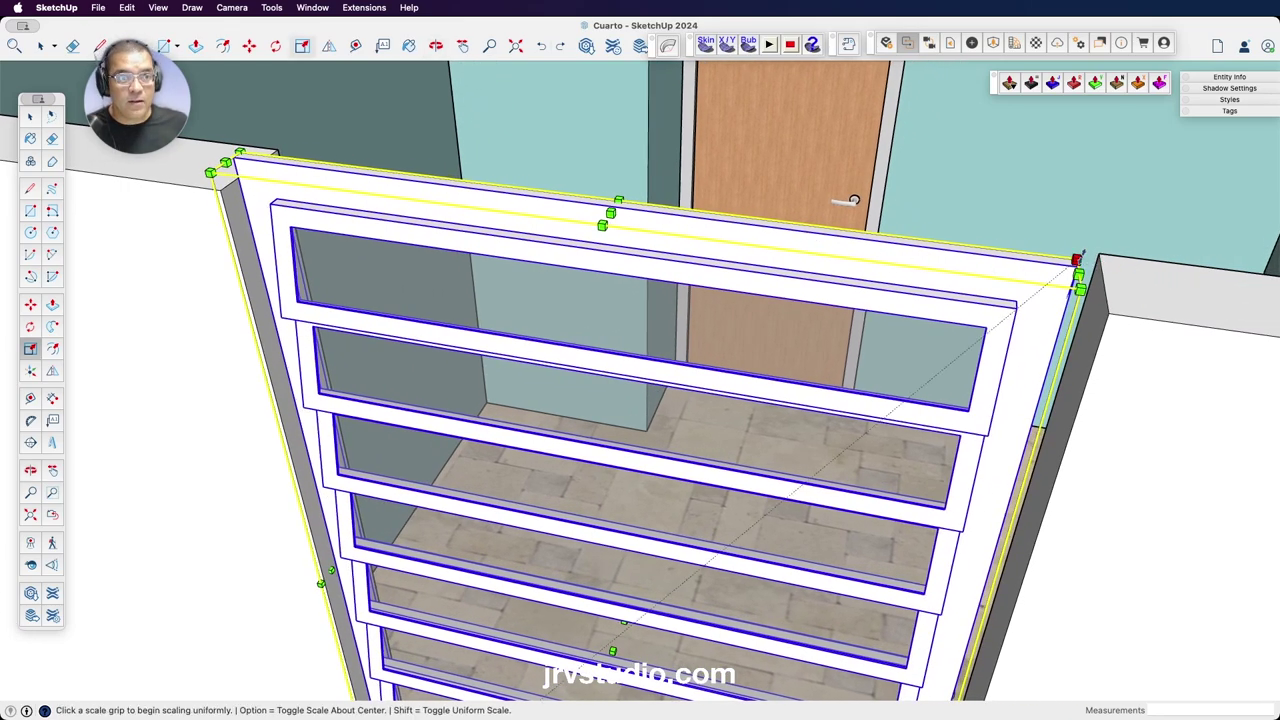
{"action": "left_click", "coordinate": [1077, 262]}
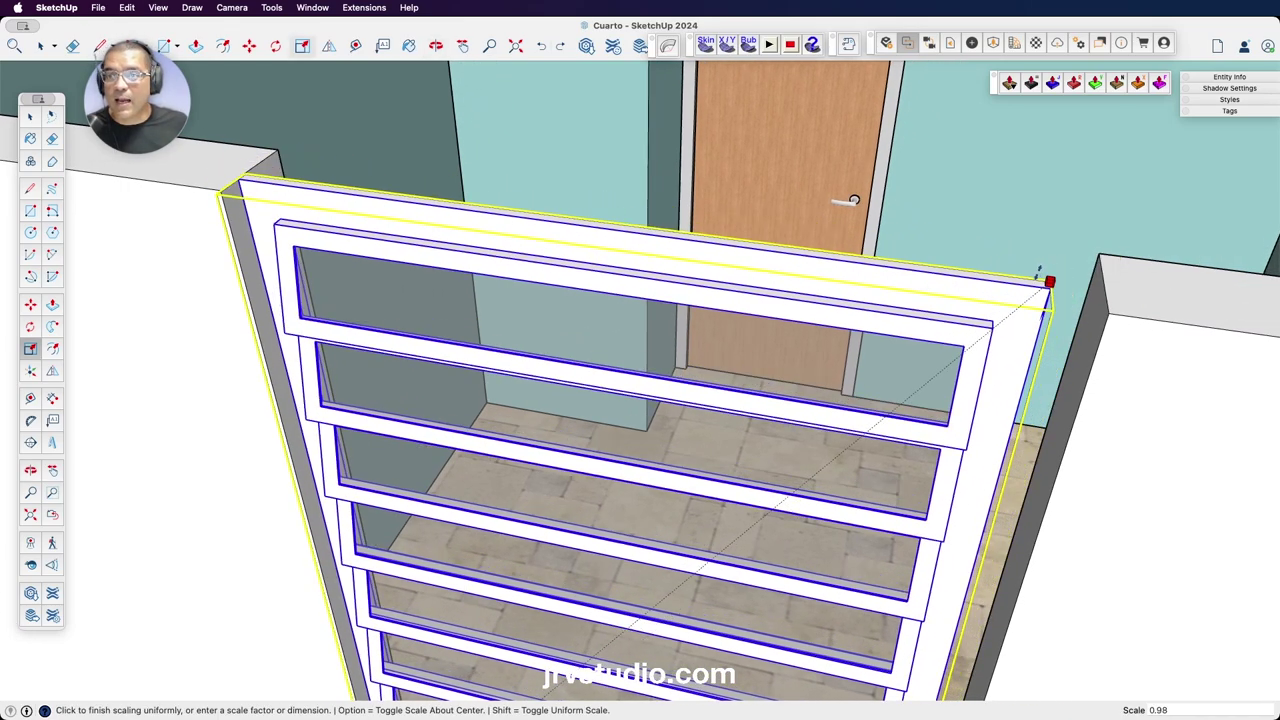
{"action": "left_click", "coordinate": [1040, 275]}
Check the upper-left corner grip without changing the size, then view the window wall from the front.
{"action": "scroll", "coordinate": [232, 190], "scroll_direction": "up", "scroll_amount": 4}
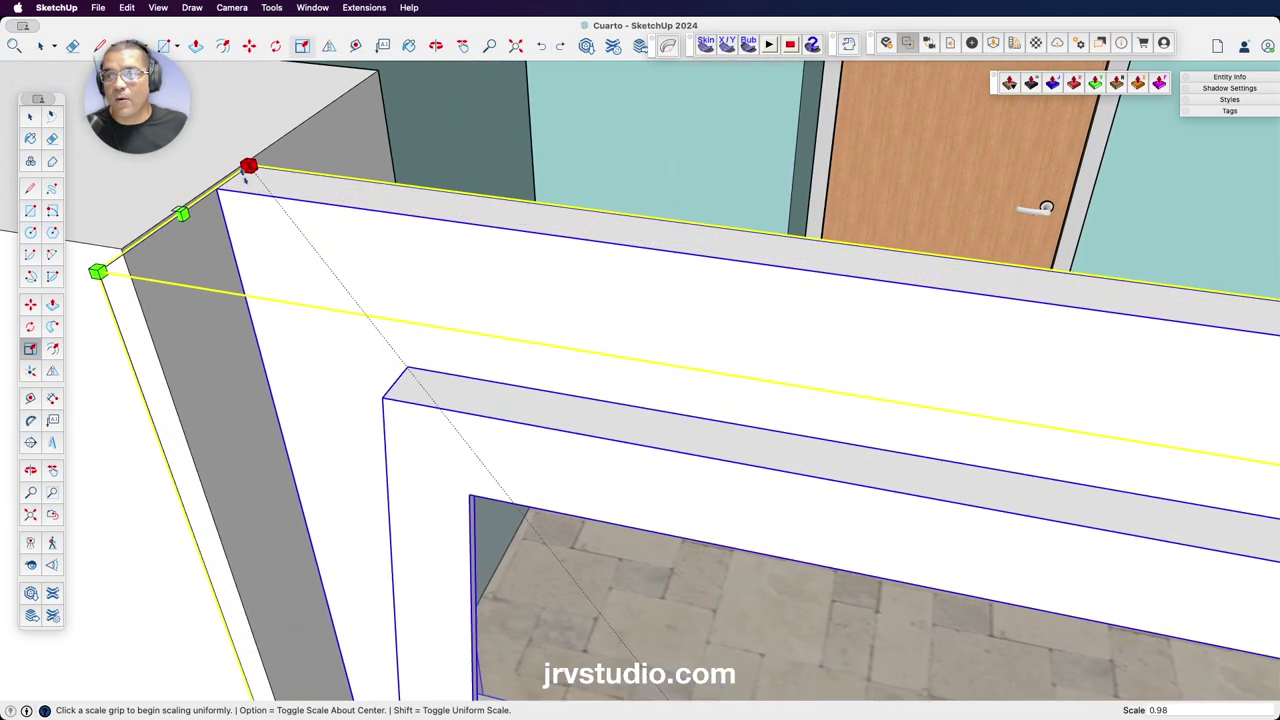
{"action": "left_click", "coordinate": [247, 163]}
{"action": "scroll", "coordinate": [247, 164], "scroll_direction": "up", "scroll_amount": 2}
{"action": "scroll", "coordinate": [247, 164], "scroll_direction": "up", "scroll_amount": 2}
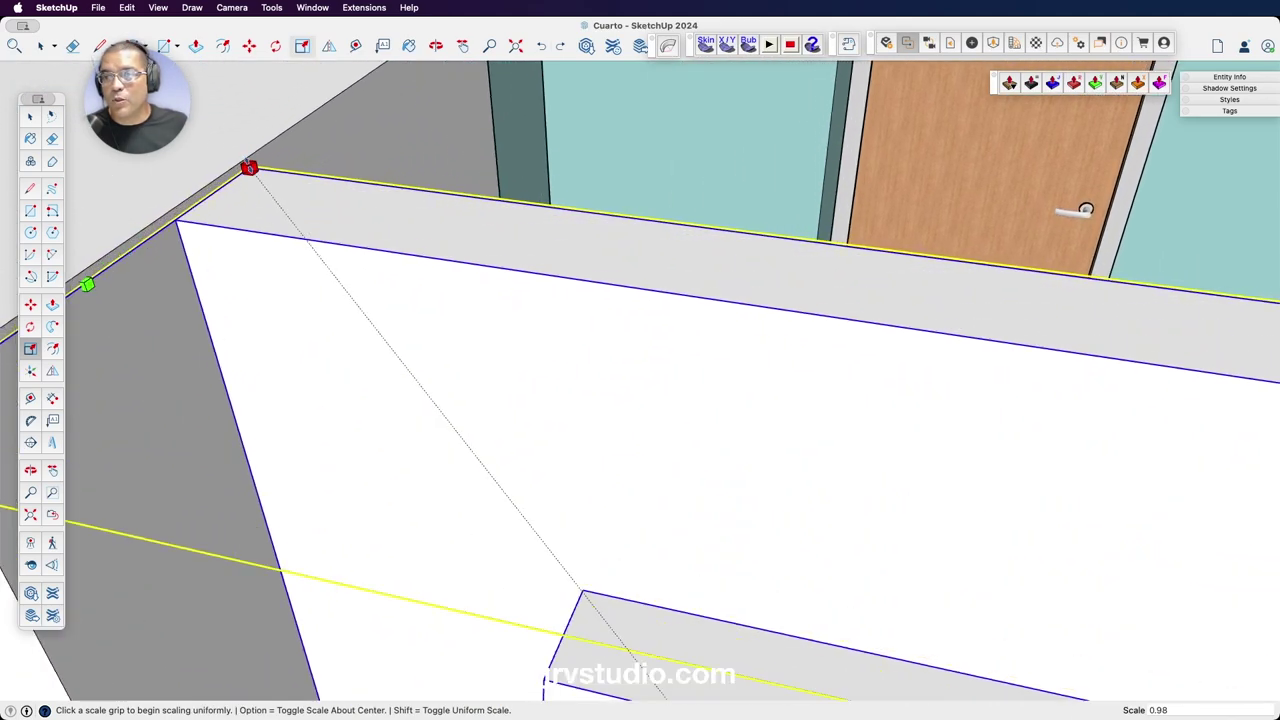
{"action": "scroll", "coordinate": [247, 164], "scroll_direction": "up", "scroll_amount": 1}
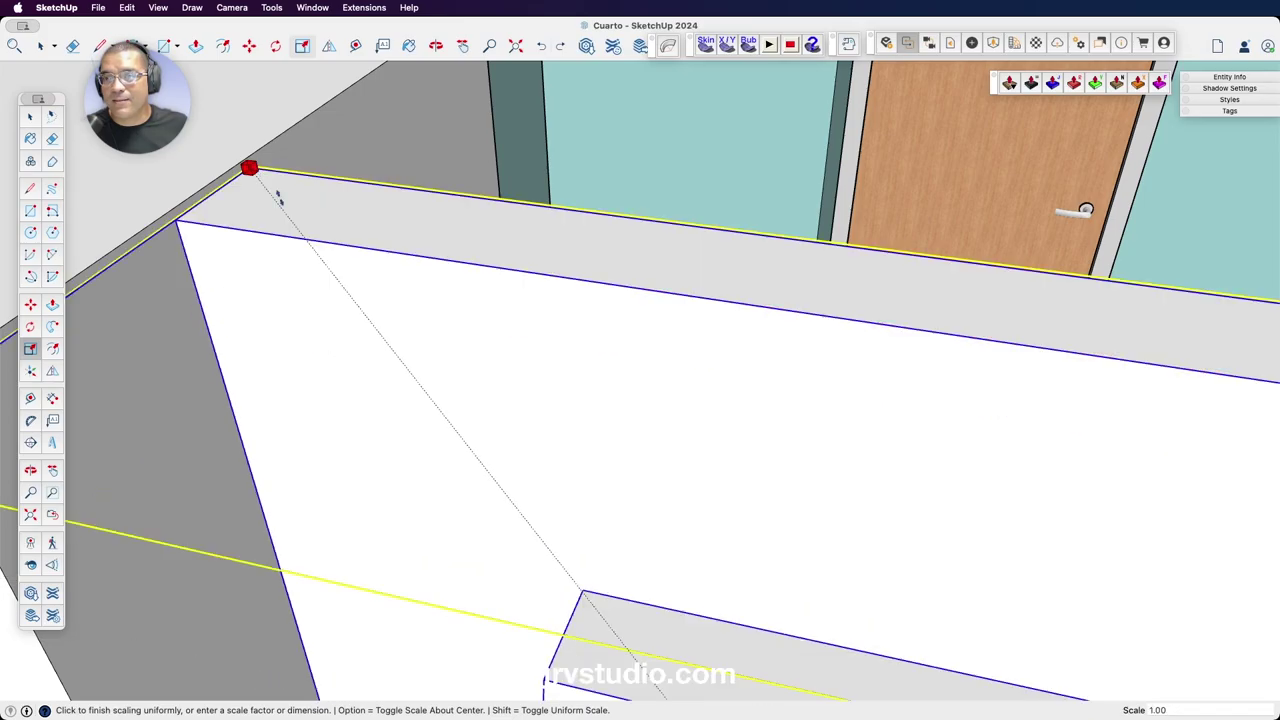
{"action": "left_click", "coordinate": [238, 147]}
{"action": "scroll", "coordinate": [268, 193], "scroll_direction": "down", "scroll_amount": 3}
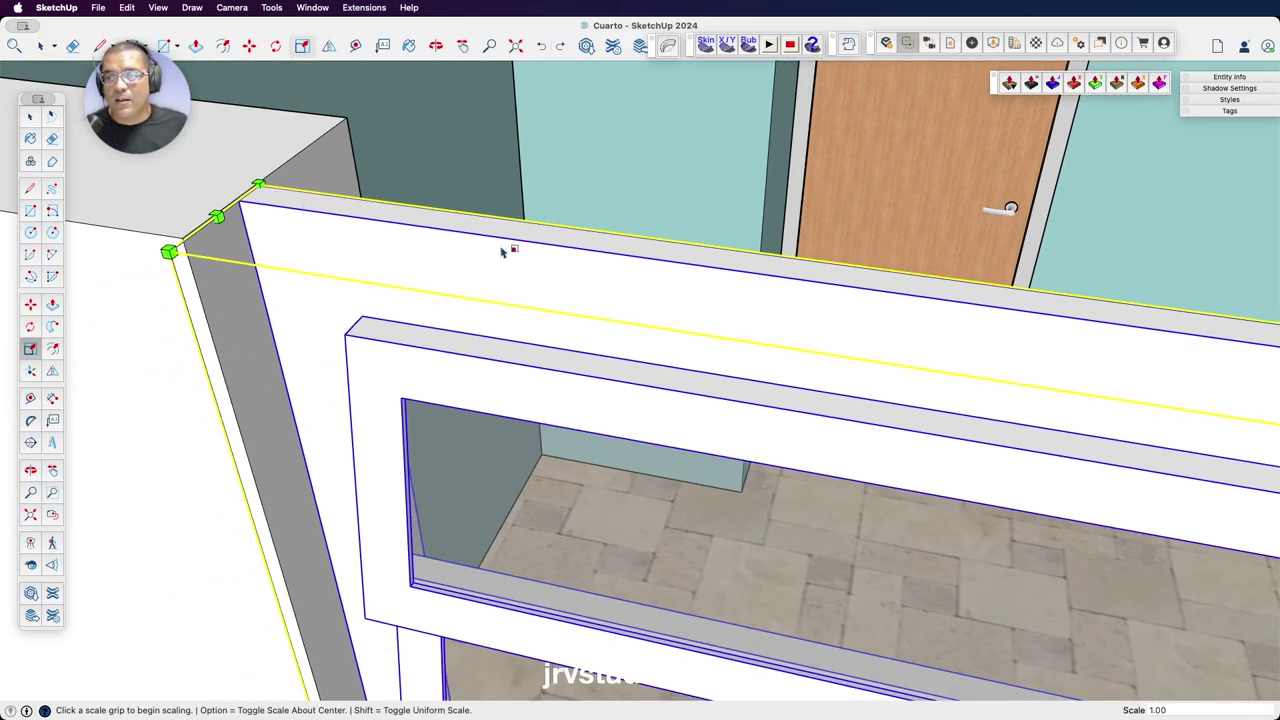
{"action": "scroll", "coordinate": [509, 251], "scroll_direction": "down", "scroll_amount": 3}
{"action": "scroll", "coordinate": [754, 314], "scroll_direction": "down", "scroll_amount": 2}
{"action": "scroll", "coordinate": [780, 286], "scroll_direction": "up", "scroll_amount": 4}
{"action": "scroll", "coordinate": [766, 206], "scroll_direction": "down", "scroll_amount": 5}
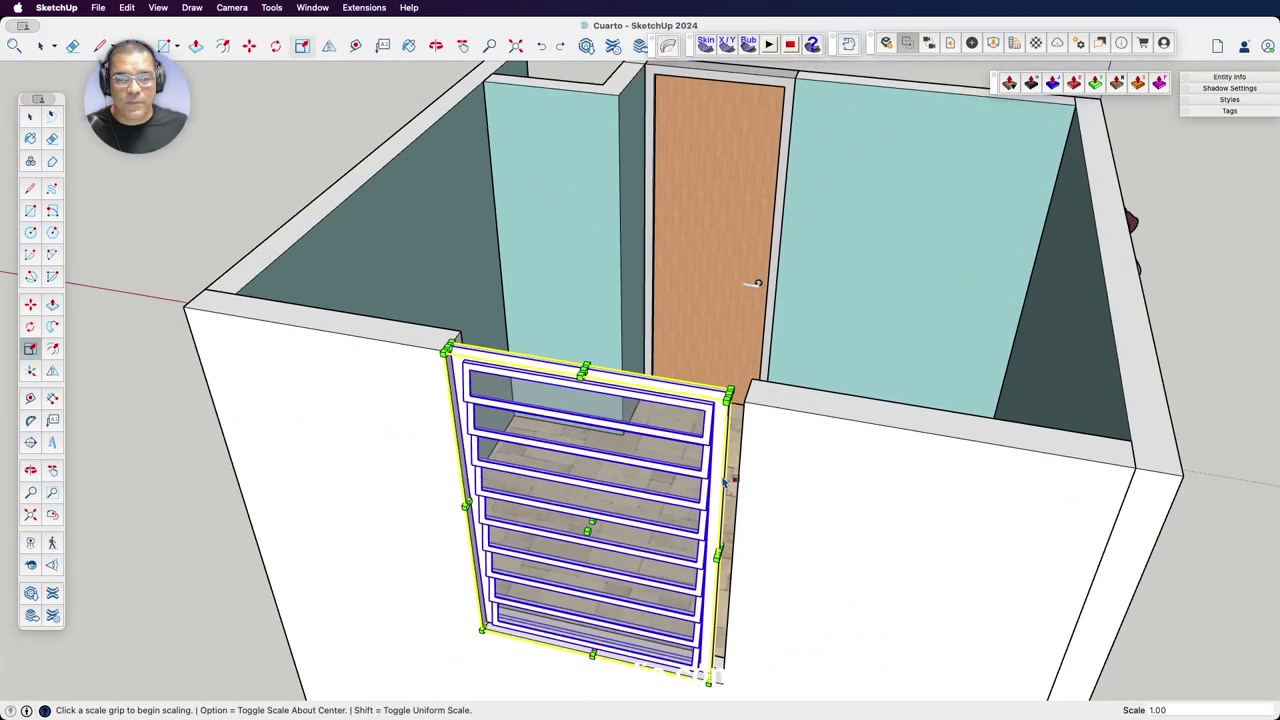
{"action": "scroll", "coordinate": [740, 400], "scroll_direction": "down", "scroll_amount": 1}
{"action": "scroll", "coordinate": [735, 425], "scroll_direction": "up", "scroll_amount": 3}
{"action": "scroll", "coordinate": [720, 470], "scroll_direction": "down", "scroll_amount": 4}
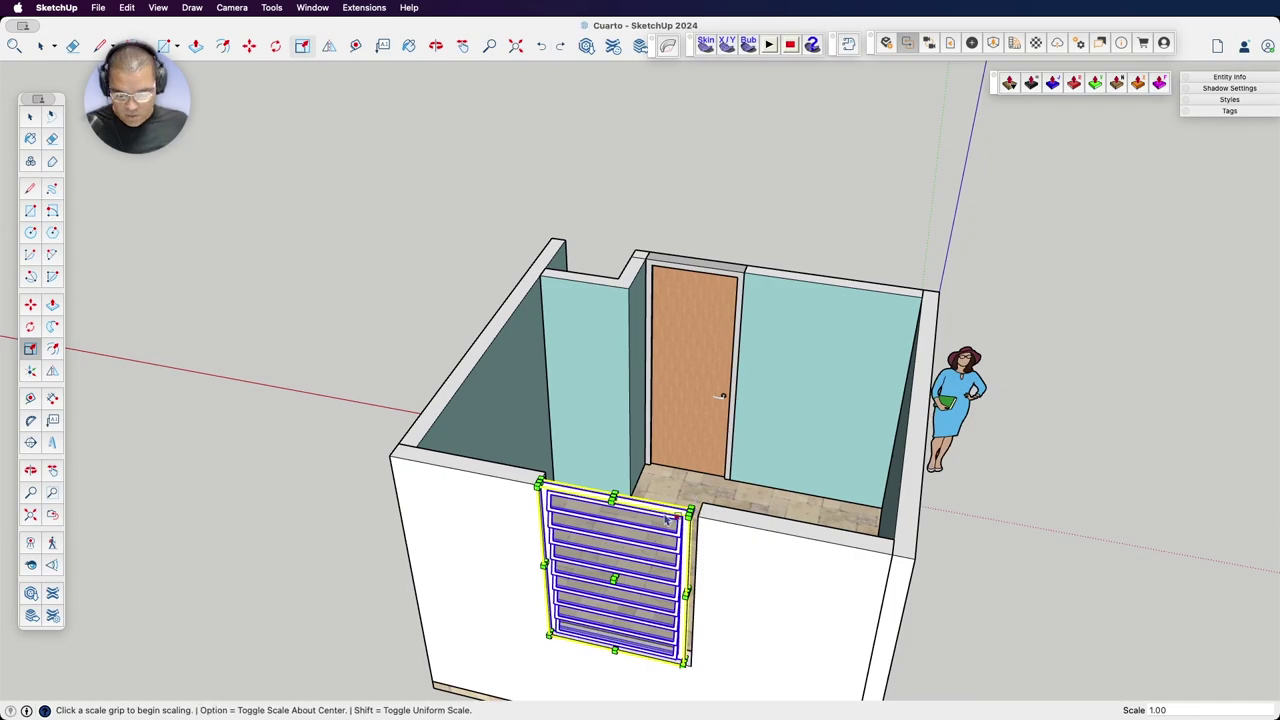
{"action": "mouse_move", "coordinate": [668, 520]}
{"action": "middle_mouse_down"}
{"action": "mouse_move", "coordinate": [580, 523]}
{"action": "mouse_move", "coordinate": [834, 549]}
{"action": "mouse_move", "coordinate": [674, 463]}
{"action": "mouse_move", "coordinate": [678, 357]}
{"action": "middle_mouse_up"}
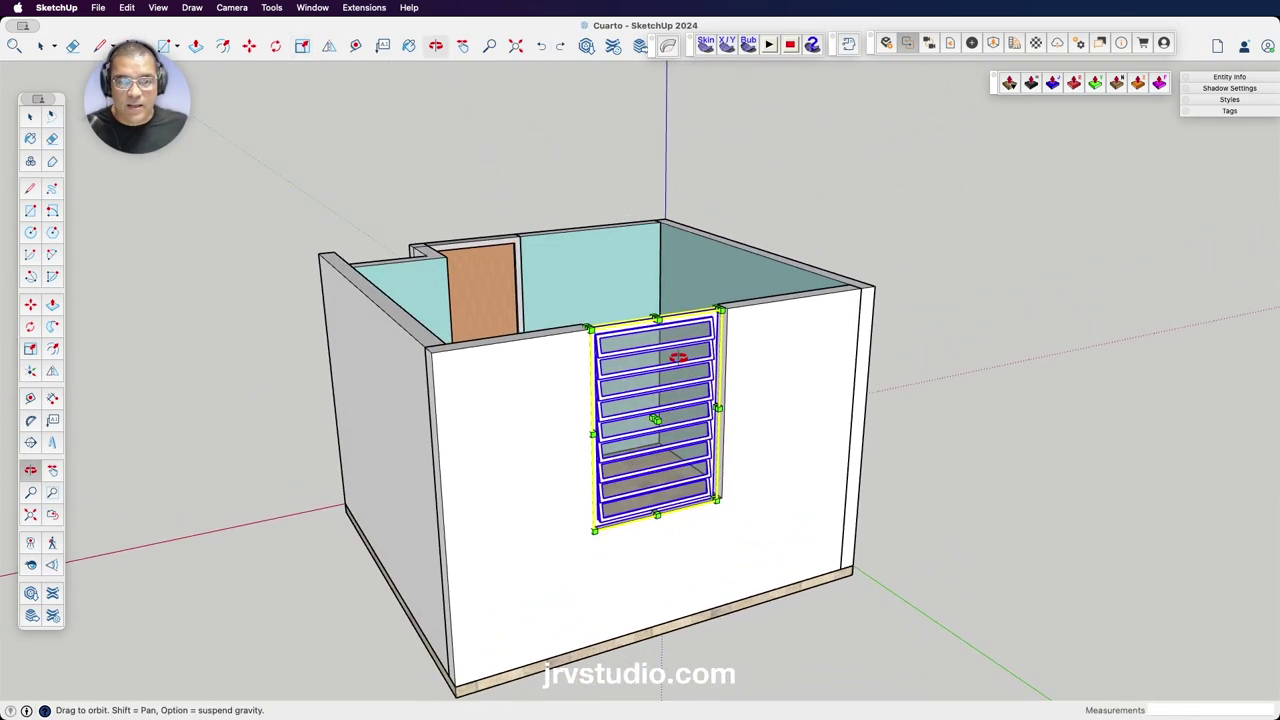
{"action": "scroll", "coordinate": [705, 390], "scroll_direction": "up", "scroll_amount": 3}
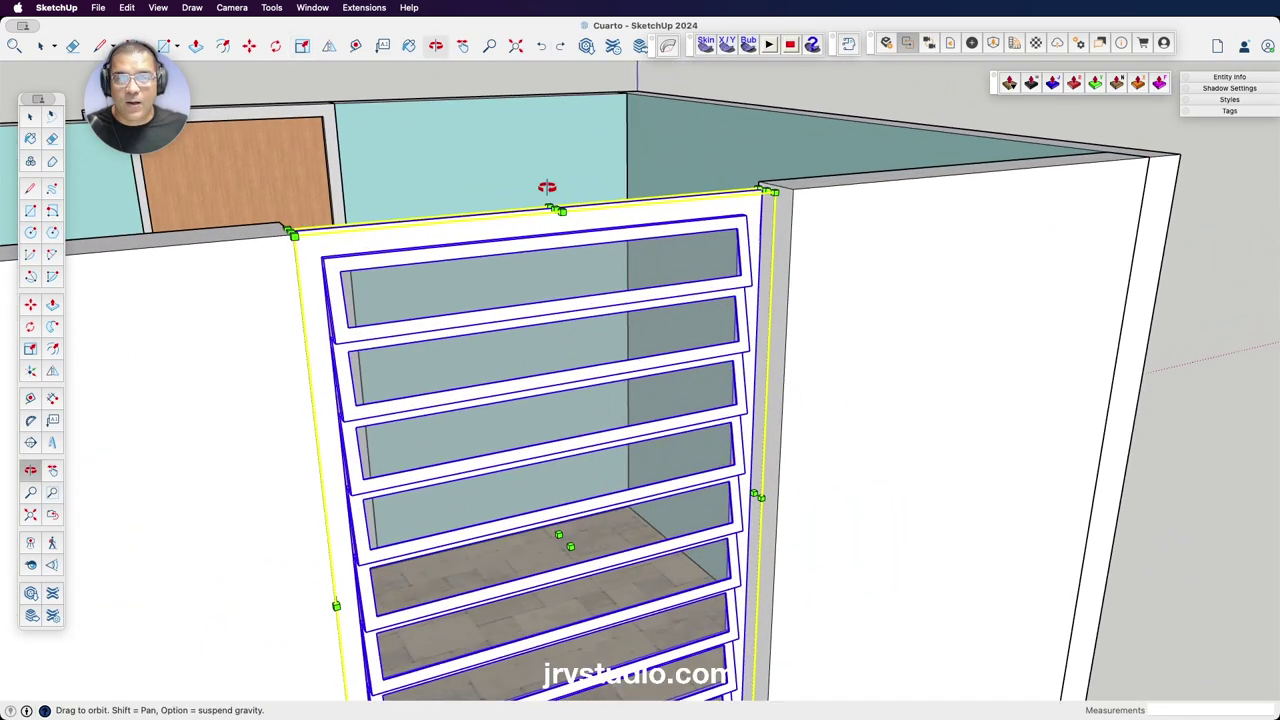
{"action": "scroll", "coordinate": [543, 181], "scroll_direction": "up", "scroll_amount": 5}
{"action": "scroll", "coordinate": [564, 228], "scroll_direction": "down", "scroll_amount": 5}
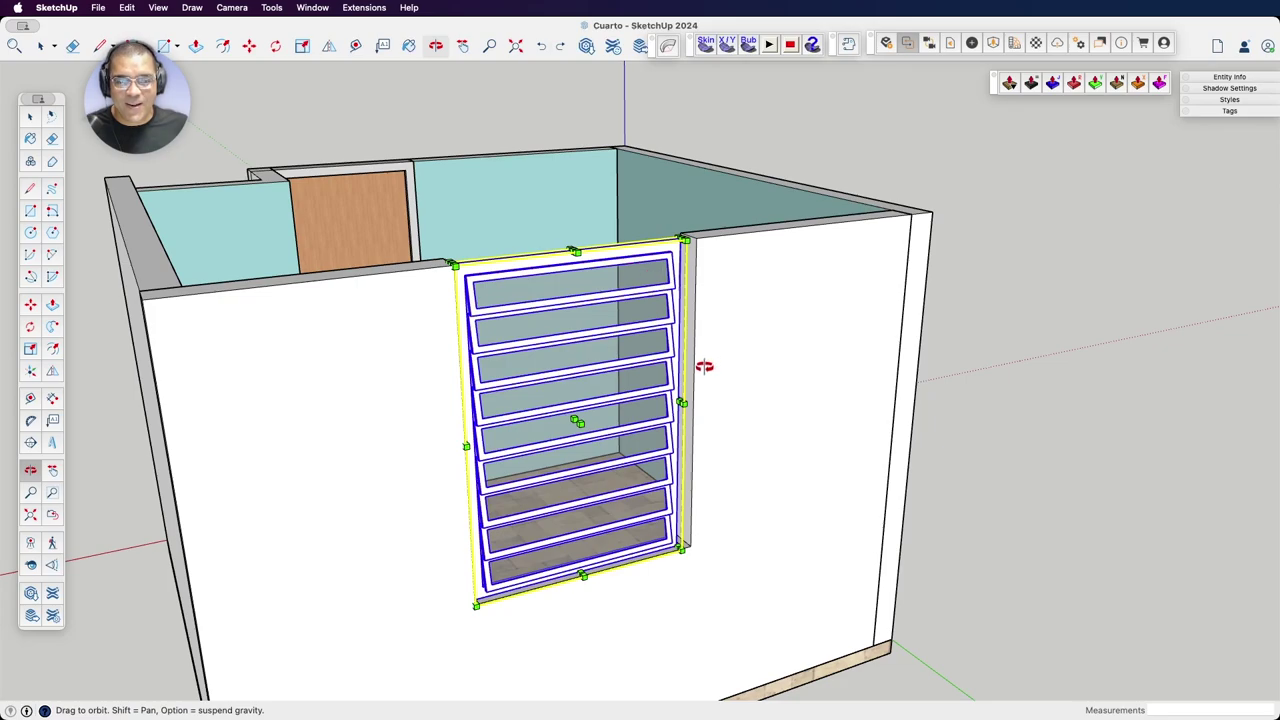
{"action": "scroll", "coordinate": [704, 365], "scroll_direction": "up", "scroll_amount": 3}
{"action": "scroll", "coordinate": [704, 365], "scroll_direction": "up", "scroll_amount": 3}
Open the wall group and select the opening's jamb face, then exit and clear the selection.
{"action": "left_click", "coordinate": [675, 321]}
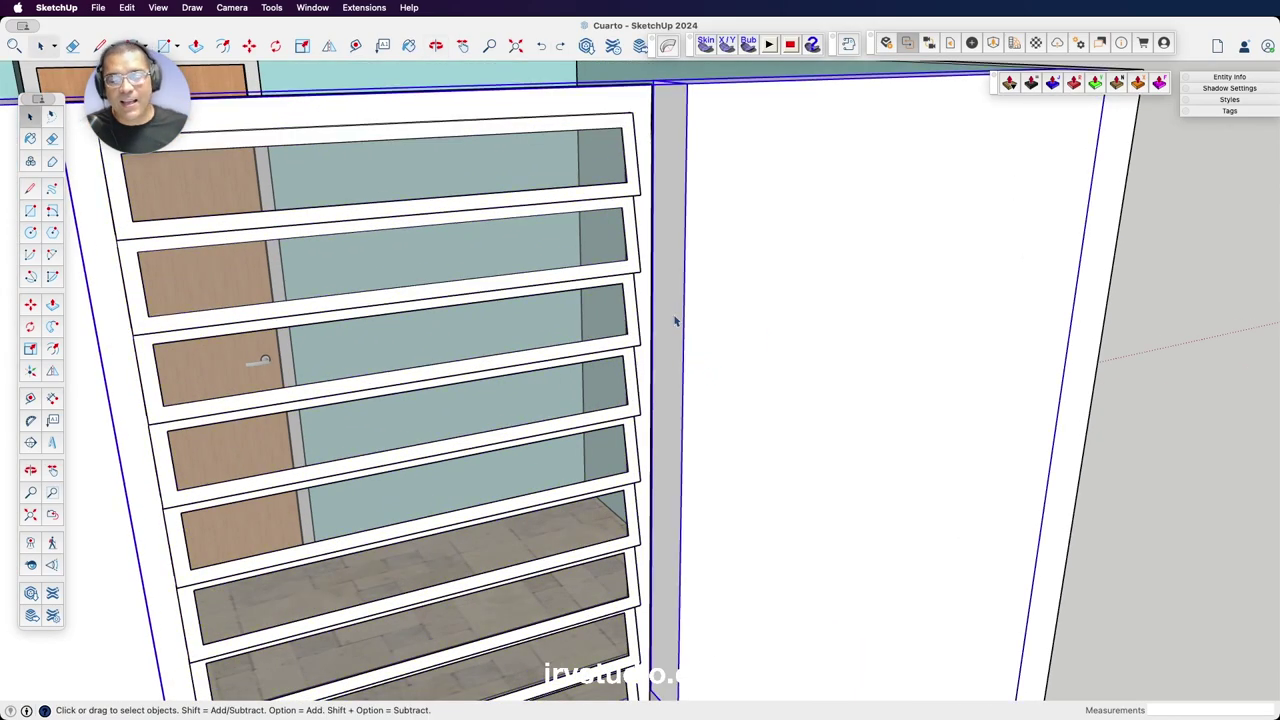
{"action": "double_click", "coordinate": [675, 321]}
{"action": "left_click", "coordinate": [675, 321]}
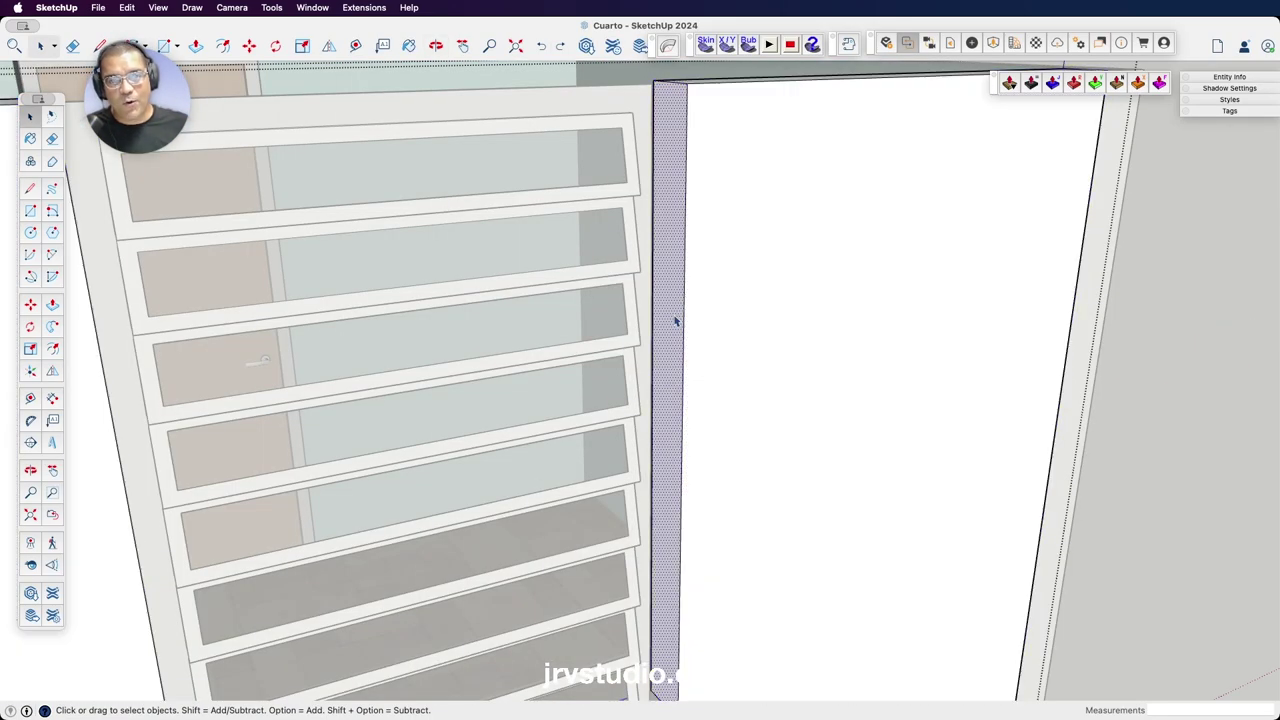
{"action": "scroll", "coordinate": [671, 385], "scroll_direction": "down", "scroll_amount": 2}
{"action": "scroll", "coordinate": [668, 382], "scroll_direction": "down", "scroll_amount": 3}
{"action": "scroll", "coordinate": [668, 382], "scroll_direction": "down", "scroll_amount": 3}
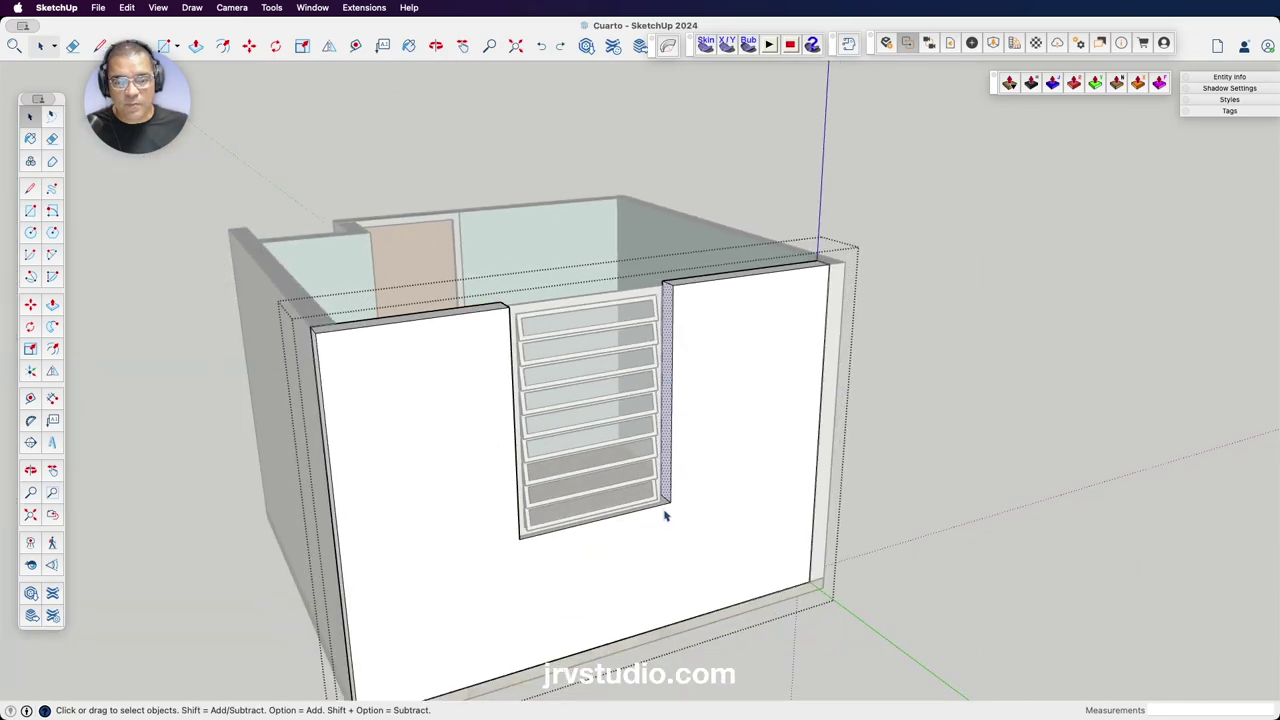
{"action": "scroll", "coordinate": [670, 508], "scroll_direction": "up", "scroll_amount": 8}
{"action": "scroll", "coordinate": [672, 505], "scroll_direction": "up", "scroll_amount": 2}
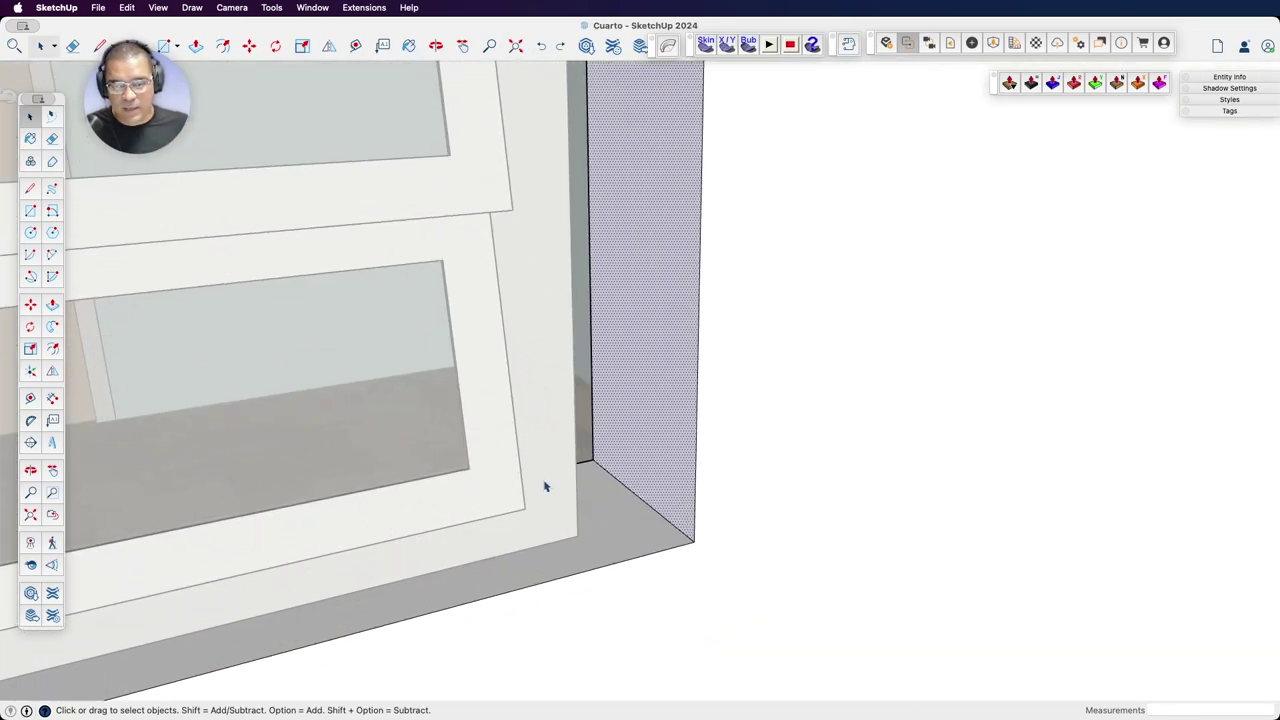
{"action": "key", "text": "Escape"}
{"action": "scroll", "coordinate": [819, 421], "scroll_direction": "down", "scroll_amount": 3}
{"action": "scroll", "coordinate": [857, 455], "scroll_direction": "down", "scroll_amount": 3}
{"action": "left_click", "coordinate": [1148, 418]}
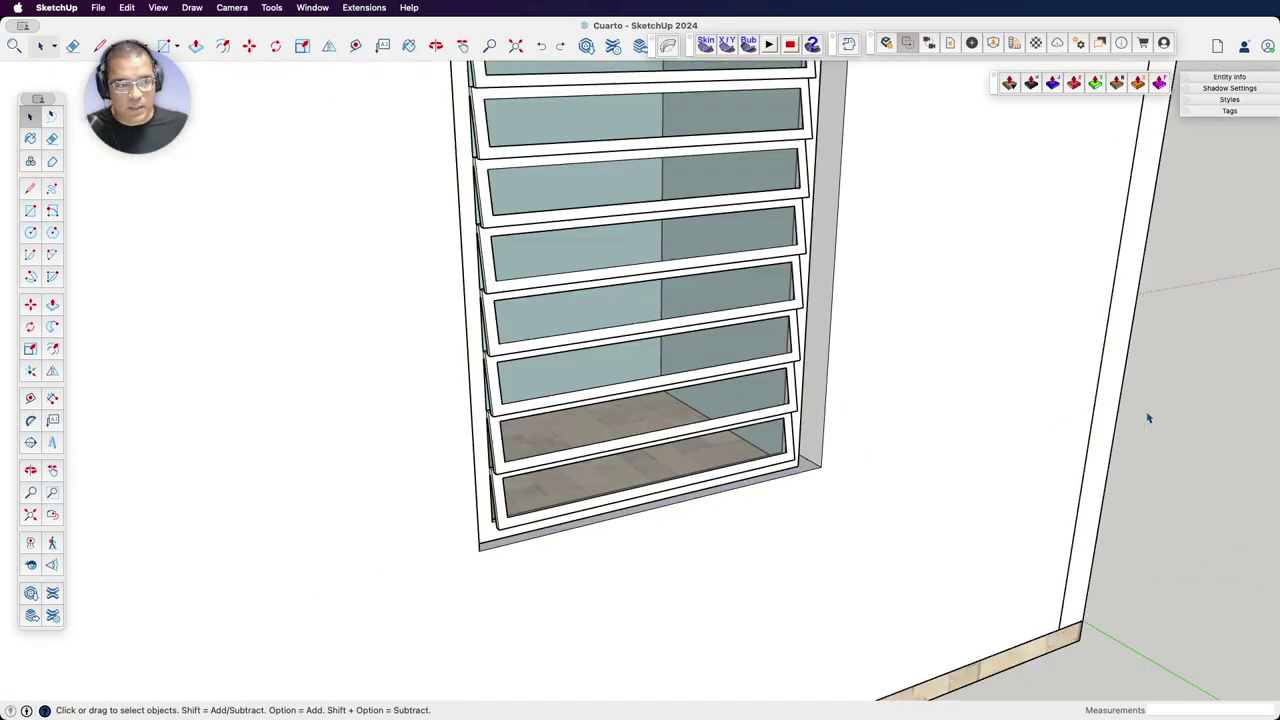
Select the louvered window and begin a move, then cancel it.
{"action": "left_click", "coordinate": [815, 458]}
{"action": "scroll", "coordinate": [812, 462], "scroll_direction": "up", "scroll_amount": 4}
{"action": "scroll", "coordinate": [802, 470], "scroll_direction": "up", "scroll_amount": 2}
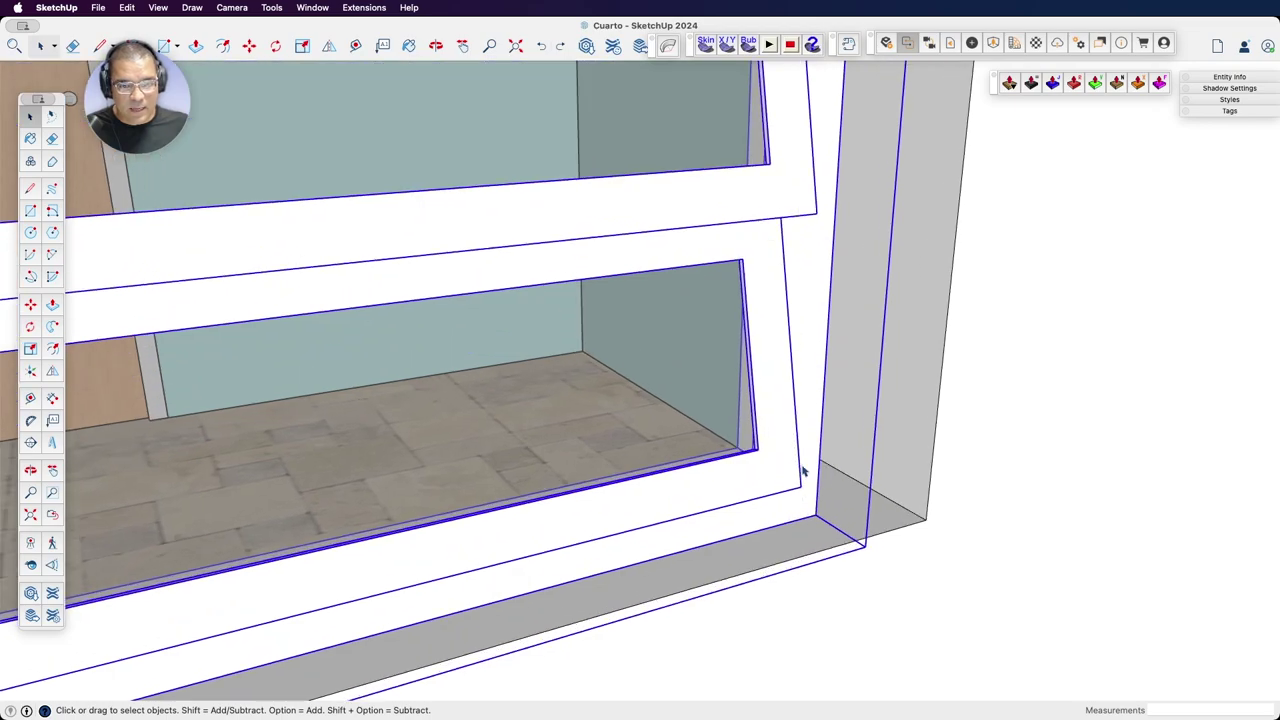
{"action": "key", "text": "m"}
{"action": "left_click", "coordinate": [816, 515]}
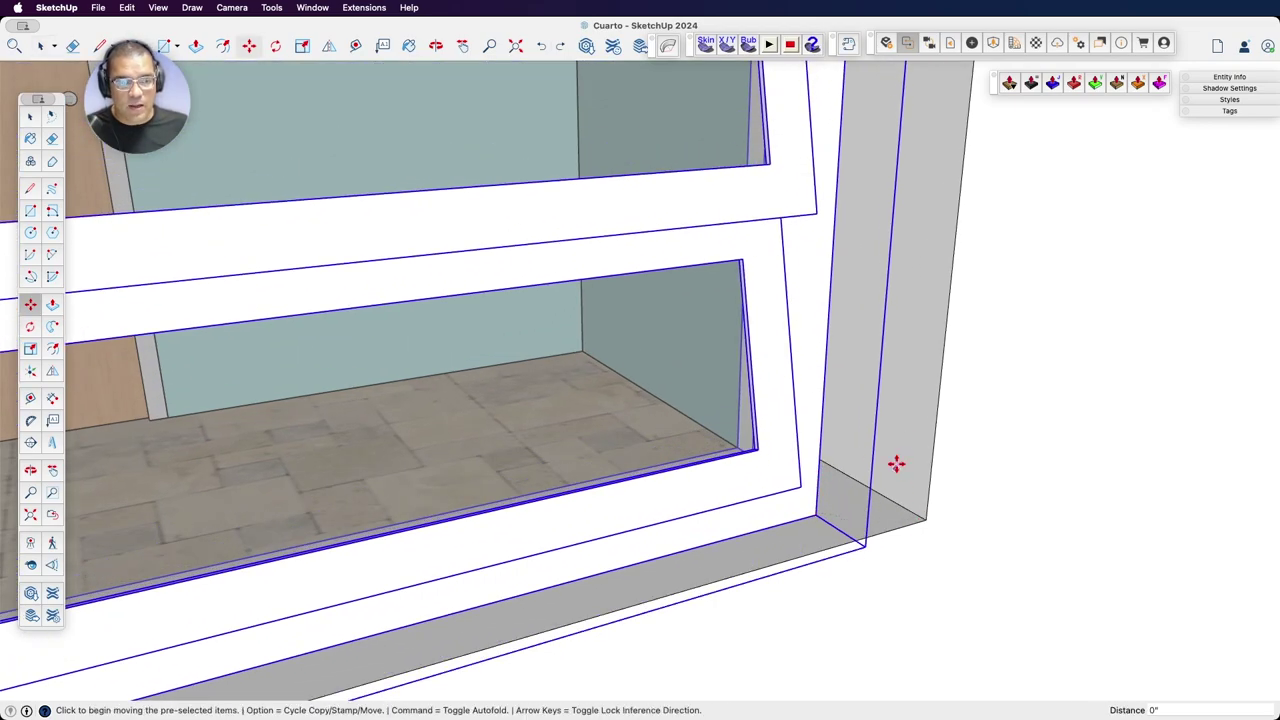
{"action": "key", "text": "space"}
Push-pull the opening's side face inward about 1 3/4" against the window frame.
{"action": "left_click", "coordinate": [923, 438]}
{"action": "double_click", "coordinate": [923, 438]}
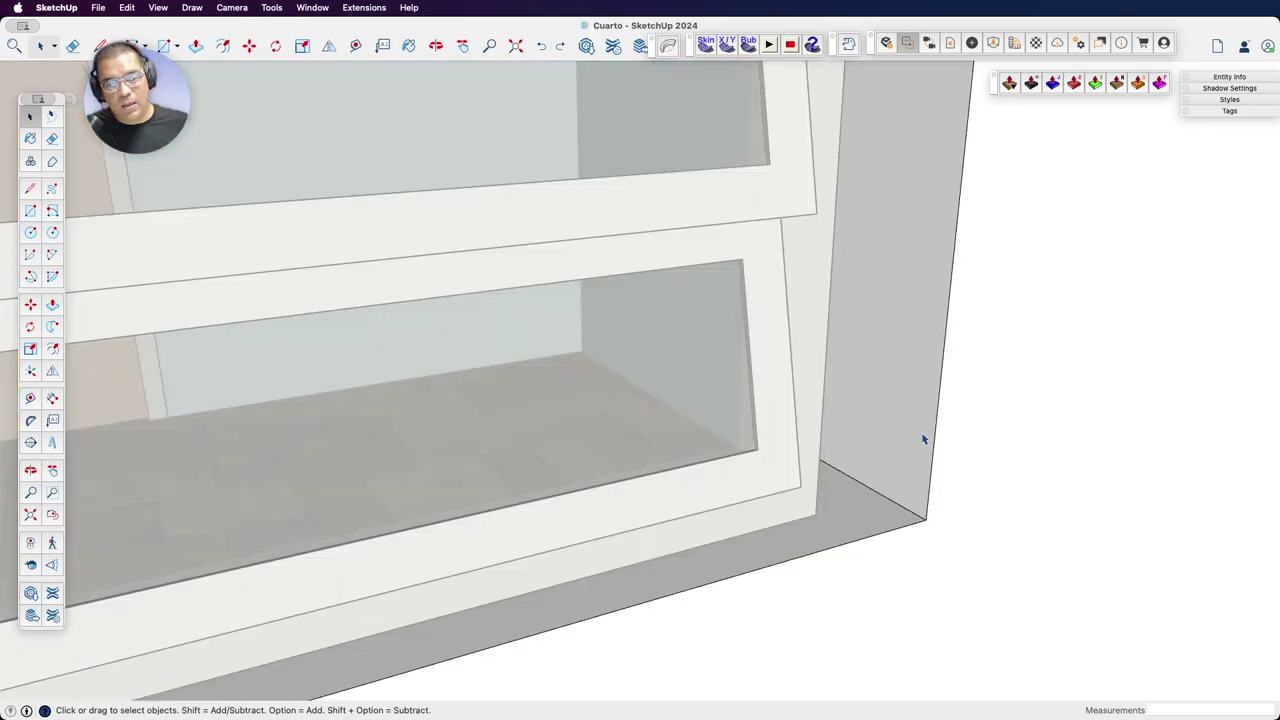
{"action": "left_click", "coordinate": [910, 431]}
{"action": "key", "text": "p"}
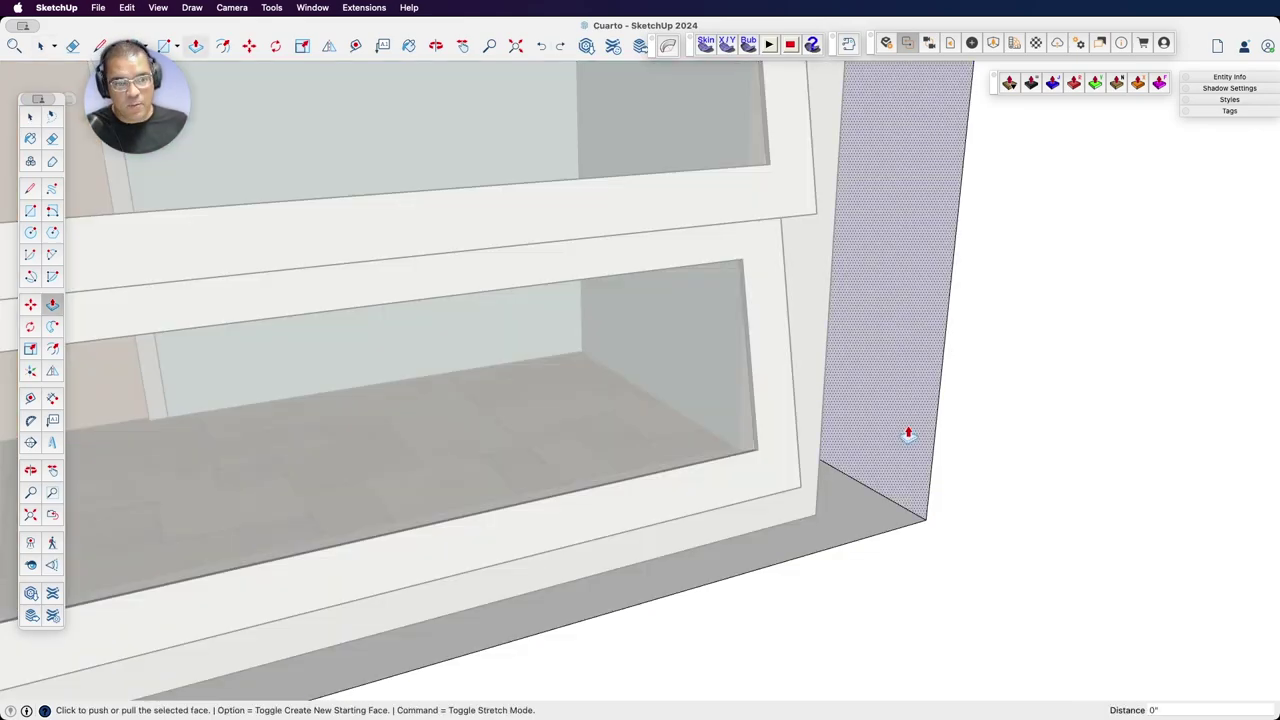
{"action": "left_click", "coordinate": [906, 431]}
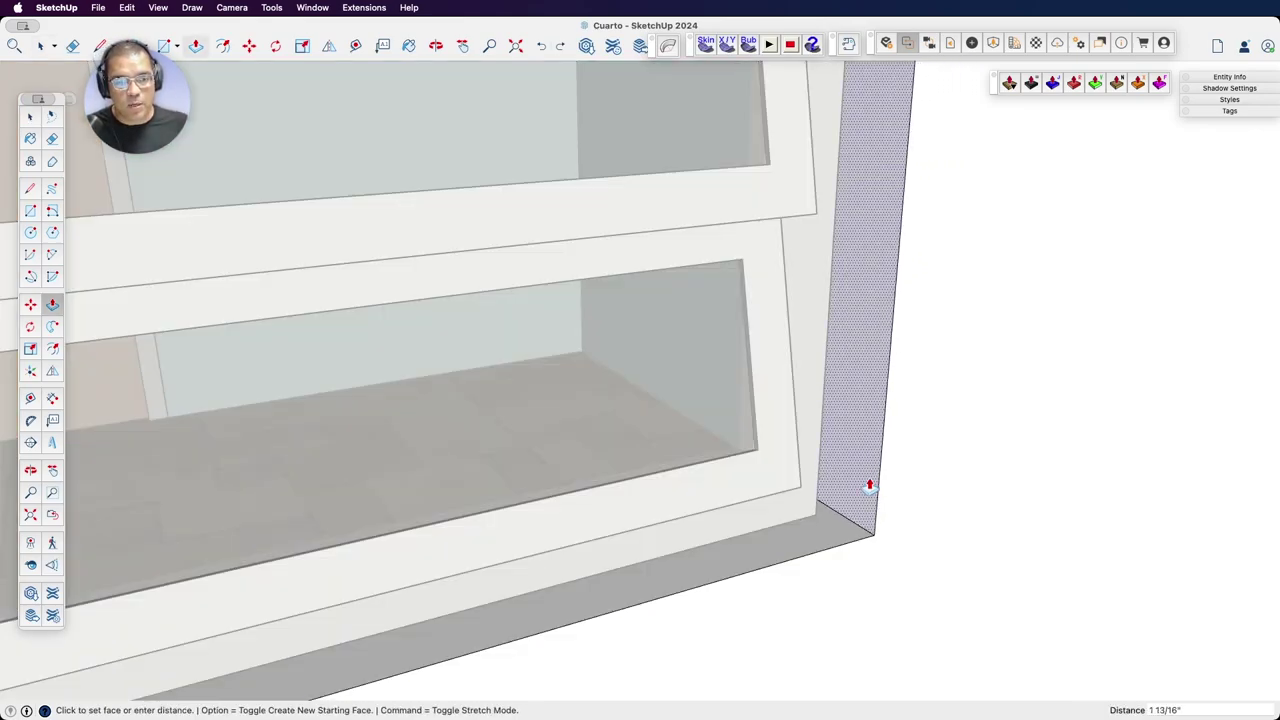
{"action": "left_click", "coordinate": [838, 273]}
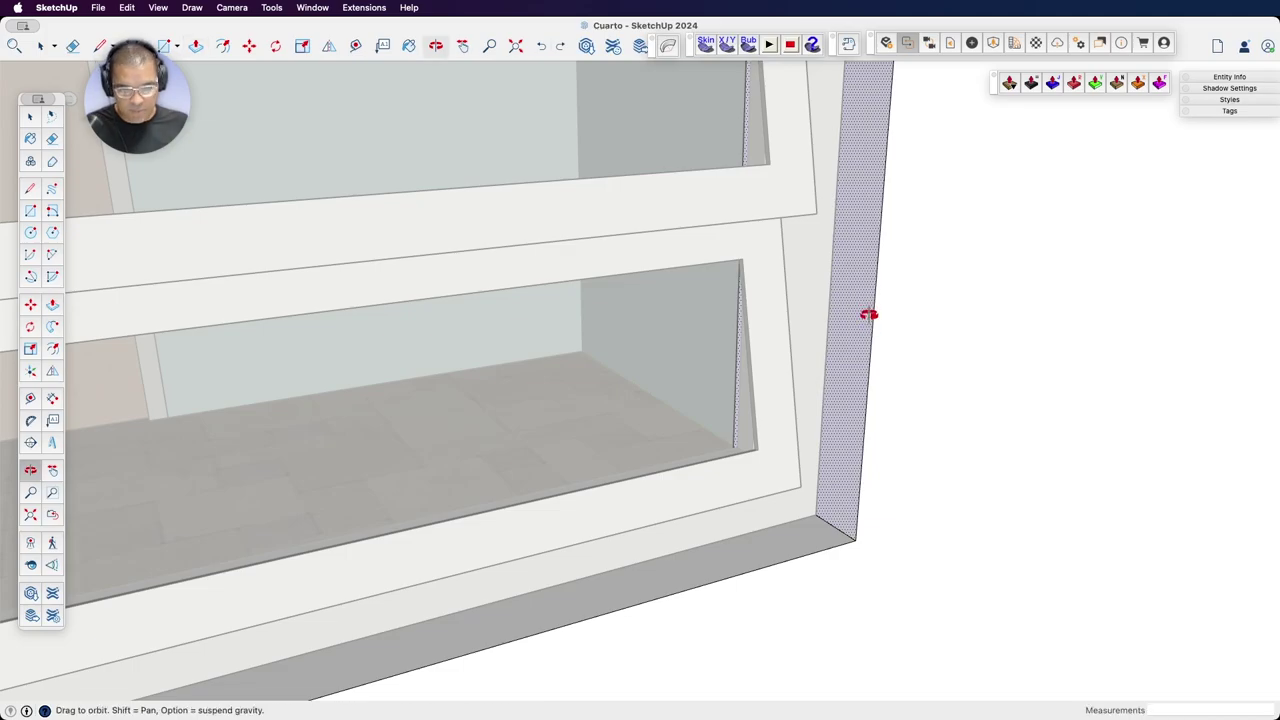
Zoom to the top of the window and turn off X-ray with Alt+X.
{"action": "mouse_move", "coordinate": [869, 314]}
{"action": "middle_mouse_down"}
{"action": "mouse_move", "coordinate": [840, 455]}
{"action": "mouse_move", "coordinate": [874, 277]}
{"action": "middle_mouse_up"}
{"action": "scroll", "coordinate": [849, 371], "scroll_direction": "down", "scroll_amount": 5}
{"action": "scroll", "coordinate": [880, 350], "scroll_direction": "up", "scroll_amount": 10}
{"action": "scroll", "coordinate": [881, 398], "scroll_direction": "down", "scroll_amount": 2}
{"action": "scroll", "coordinate": [880, 491], "scroll_direction": "up", "scroll_amount": 1}
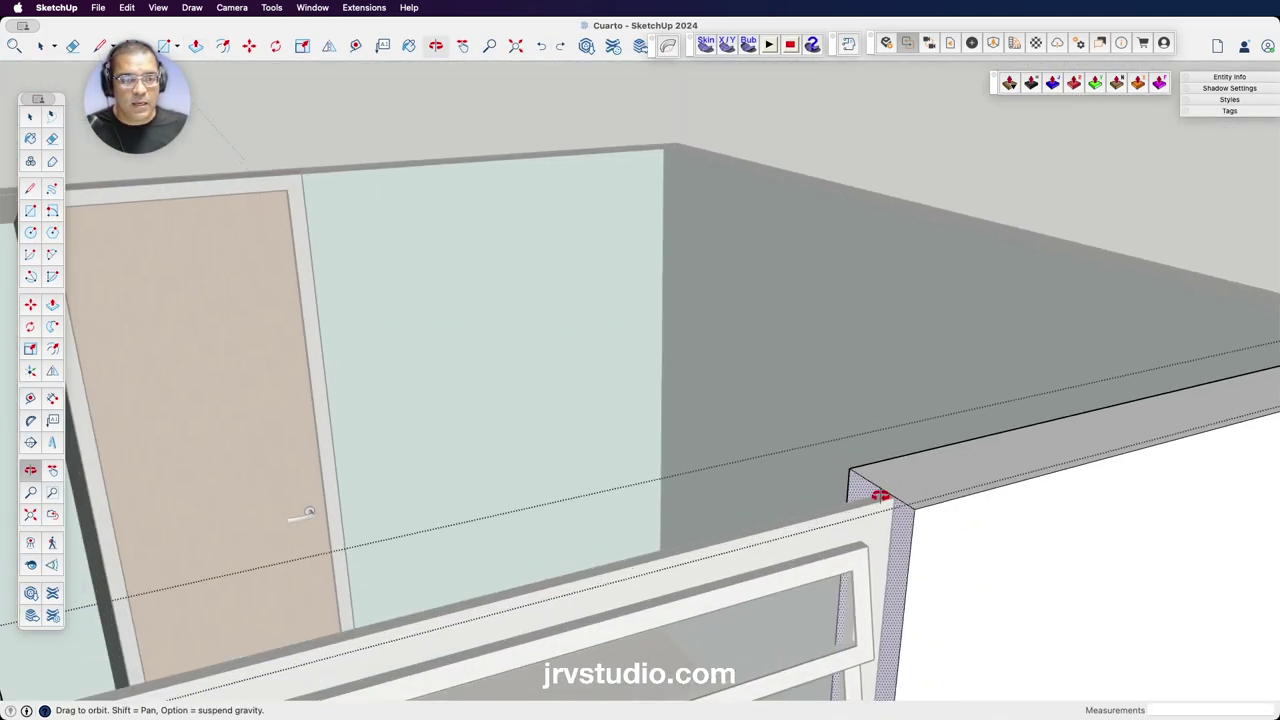
{"action": "scroll", "coordinate": [883, 494], "scroll_direction": "up", "scroll_amount": 2}
{"action": "scroll", "coordinate": [883, 494], "scroll_direction": "up", "scroll_amount": 2}
{"action": "scroll", "coordinate": [900, 494], "scroll_direction": "up", "scroll_amount": 2}
{"action": "scroll", "coordinate": [903, 492], "scroll_direction": "up", "scroll_amount": 1}
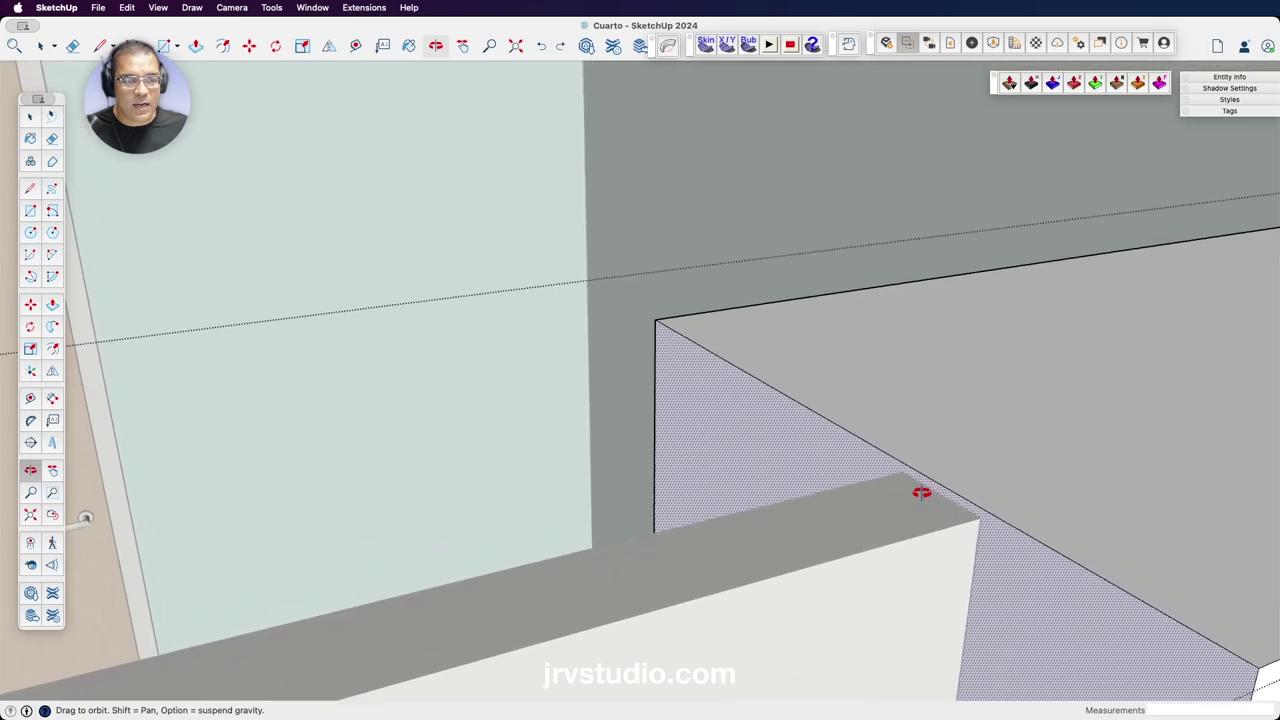
{"action": "scroll", "coordinate": [915, 484], "scroll_direction": "up", "scroll_amount": 1}
{"action": "scroll", "coordinate": [929, 485], "scroll_direction": "up", "scroll_amount": 2}
{"action": "key", "text": "space"}
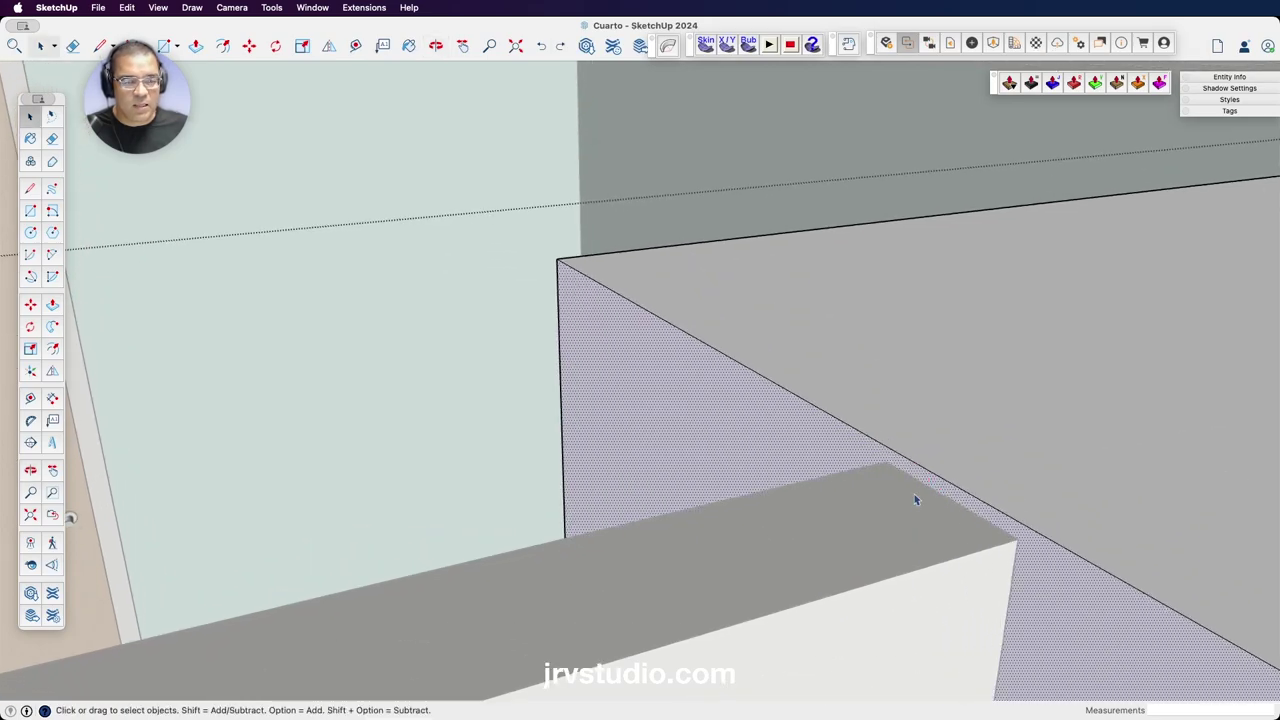
{"action": "scroll", "coordinate": [853, 360], "scroll_direction": "down", "scroll_amount": 3}
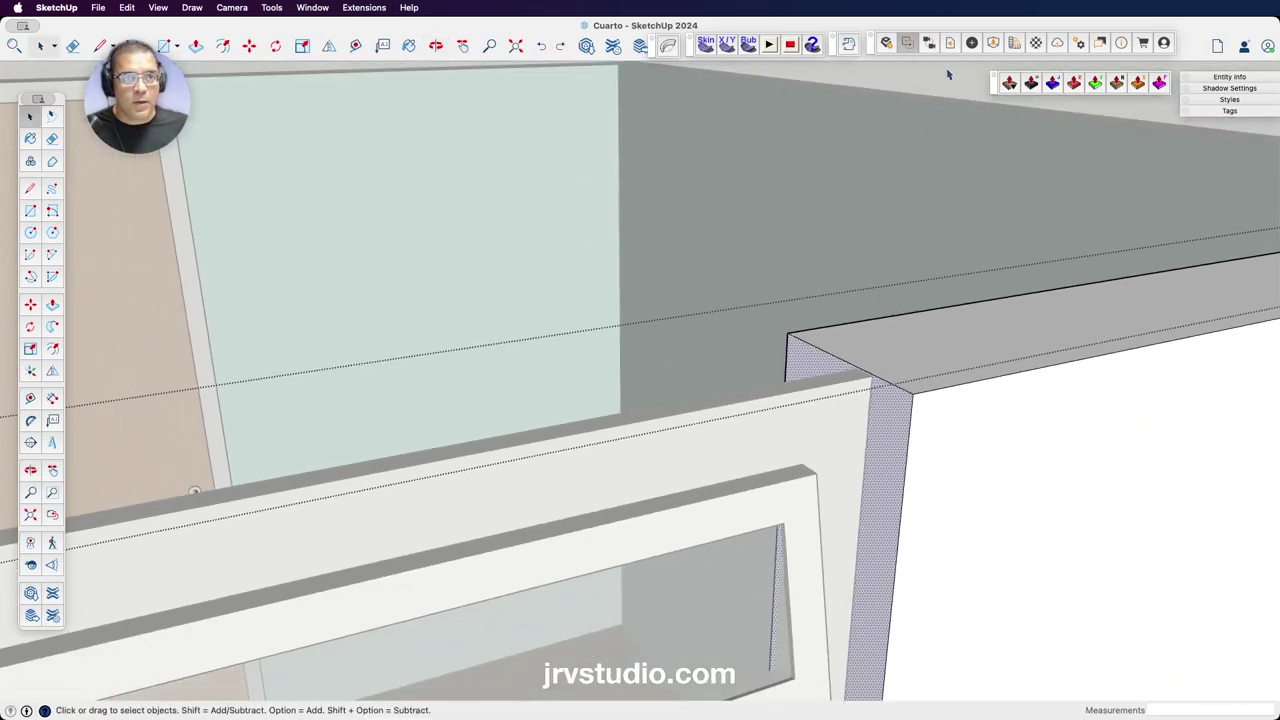
{"action": "key", "text": "alt+x"}
Rescale the jalousie window frame from its top corner to sit flush in the front-wall opening.
{"action": "left_click", "coordinate": [820, 400]}
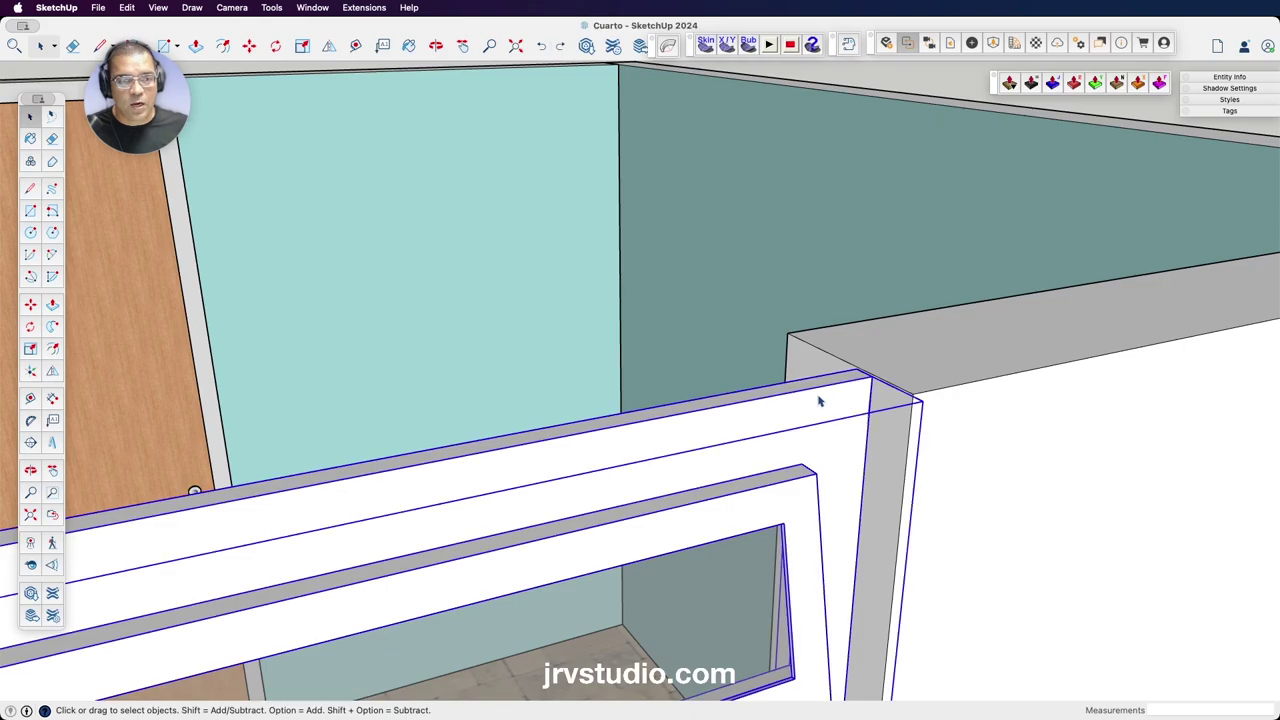
{"action": "scroll", "coordinate": [848, 380], "scroll_direction": "up", "scroll_amount": 3}
{"action": "scroll", "coordinate": [848, 378], "scroll_direction": "up", "scroll_amount": 2}
{"action": "scroll", "coordinate": [860, 375], "scroll_direction": "up", "scroll_amount": 2}
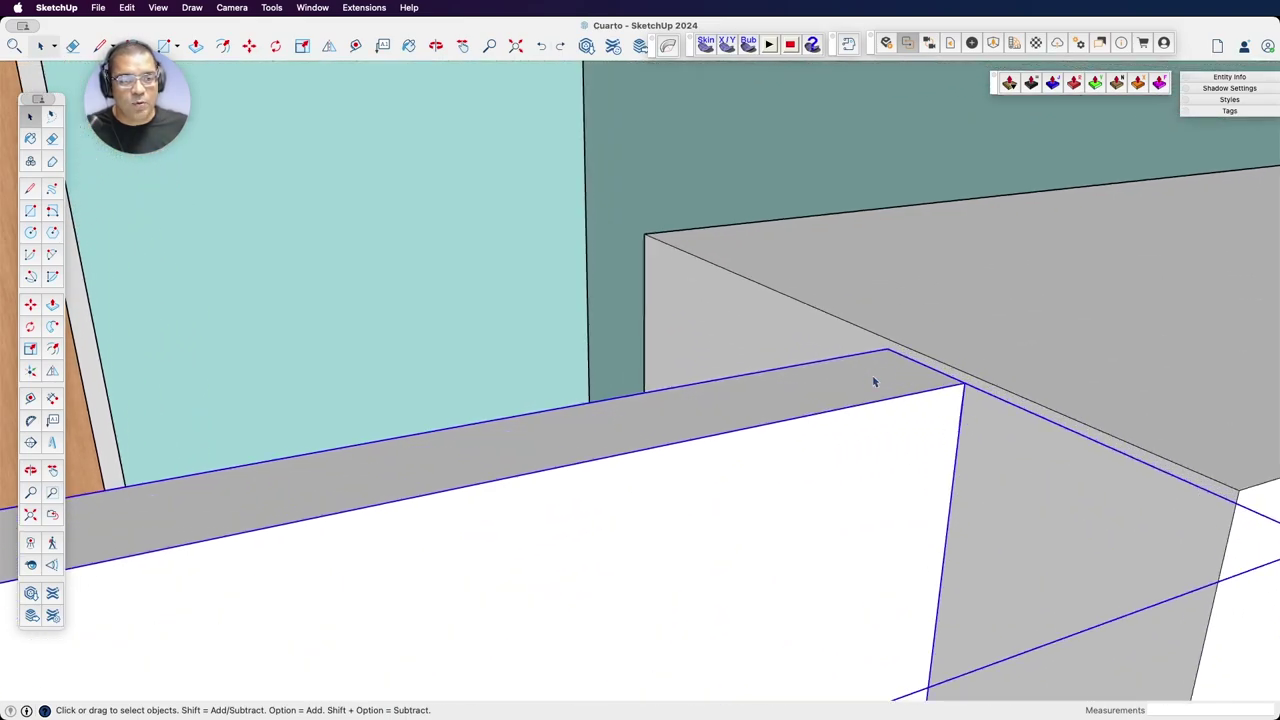
{"action": "scroll", "coordinate": [873, 381], "scroll_direction": "down", "scroll_amount": 2}
{"action": "scroll", "coordinate": [873, 381], "scroll_direction": "down", "scroll_amount": 2}
{"action": "scroll", "coordinate": [909, 291], "scroll_direction": "down", "scroll_amount": 2}
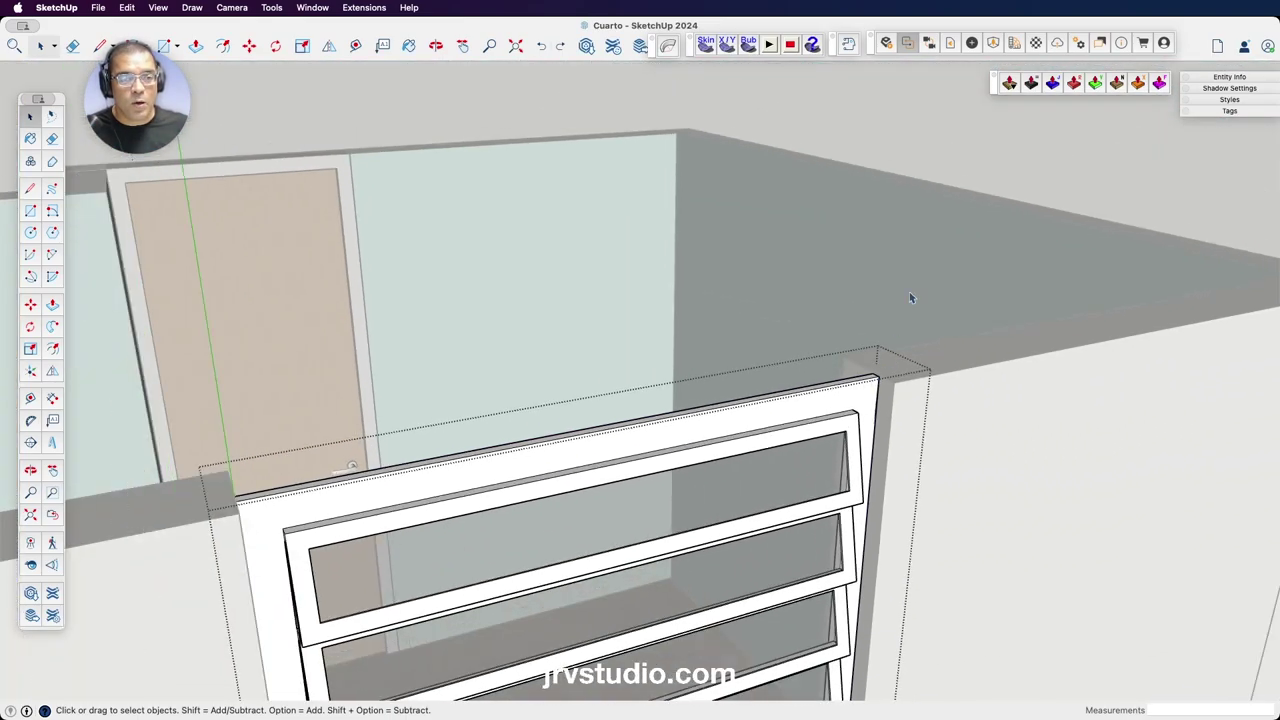
{"action": "scroll", "coordinate": [954, 161], "scroll_direction": "down", "scroll_amount": 2}
{"action": "left_click", "coordinate": [775, 411]}
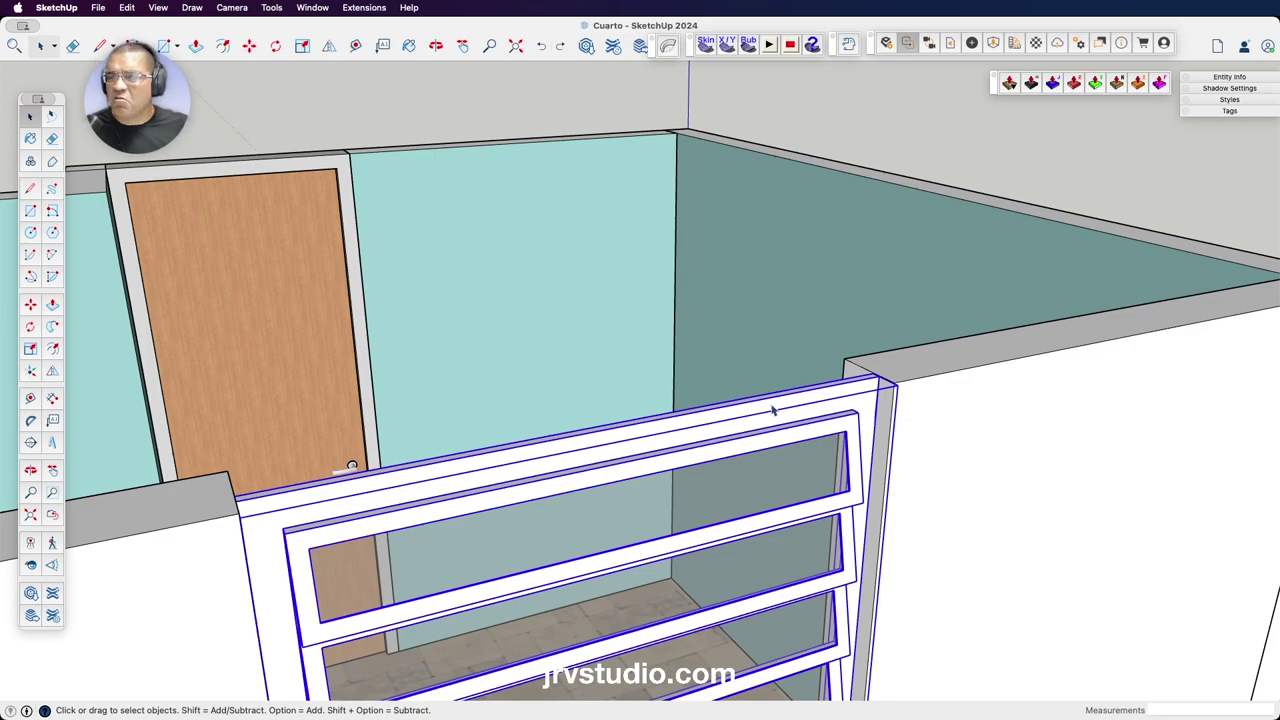
{"action": "scroll", "coordinate": [682, 425], "scroll_direction": "up", "scroll_amount": 2}
{"action": "scroll", "coordinate": [683, 427], "scroll_direction": "up", "scroll_amount": 1}
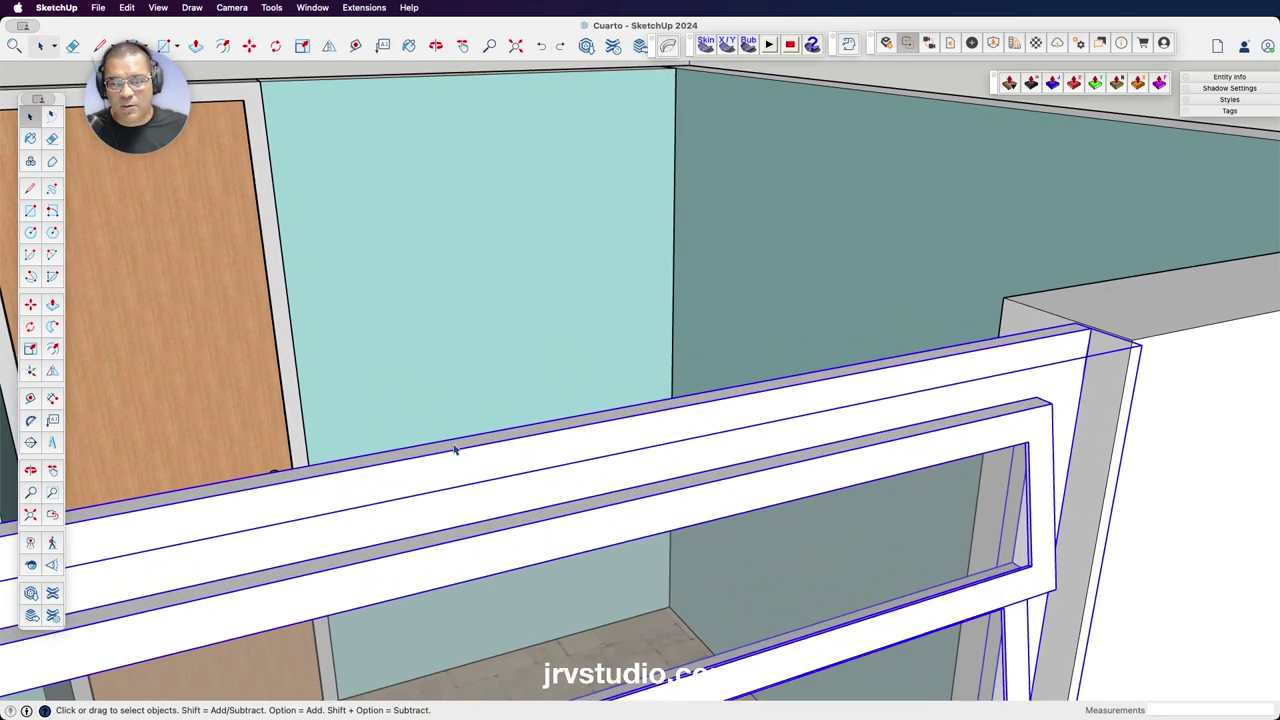
{"action": "key", "text": "s"}
{"action": "left_click", "coordinate": [499, 451]}
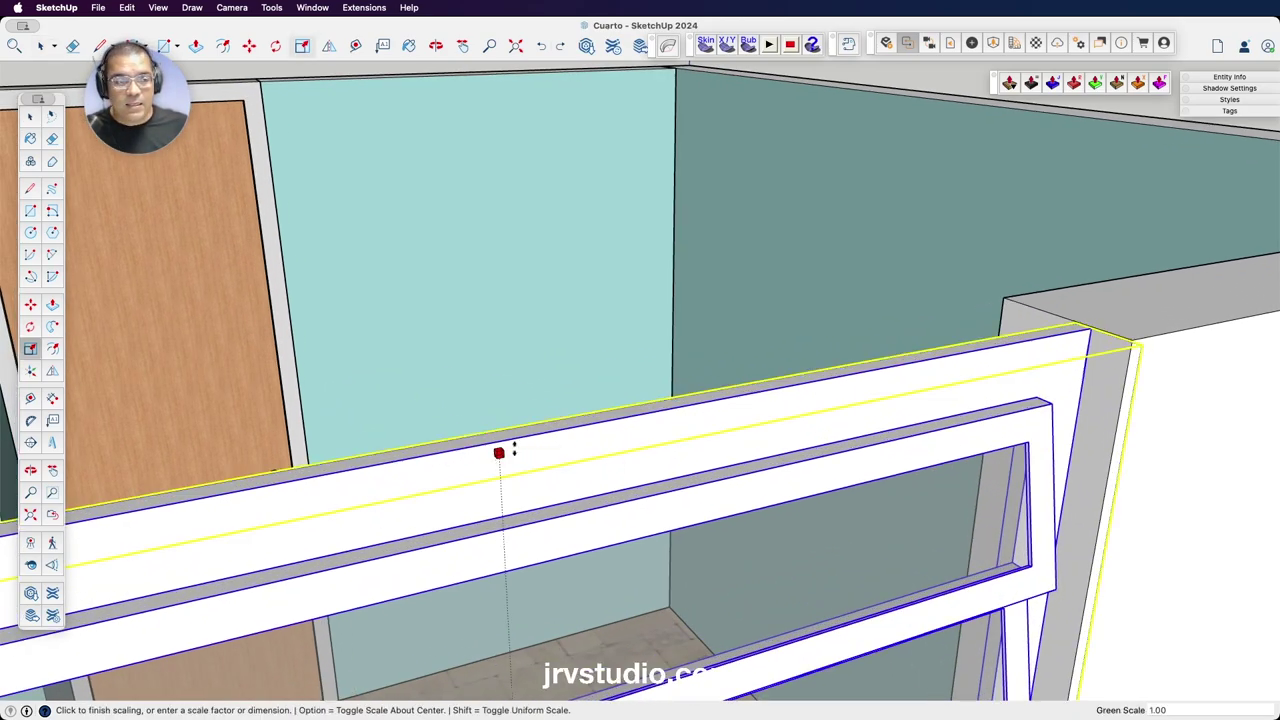
{"action": "middle_click_drag", "start_coordinate": [1044, 382], "coordinate": [1133, 340]}
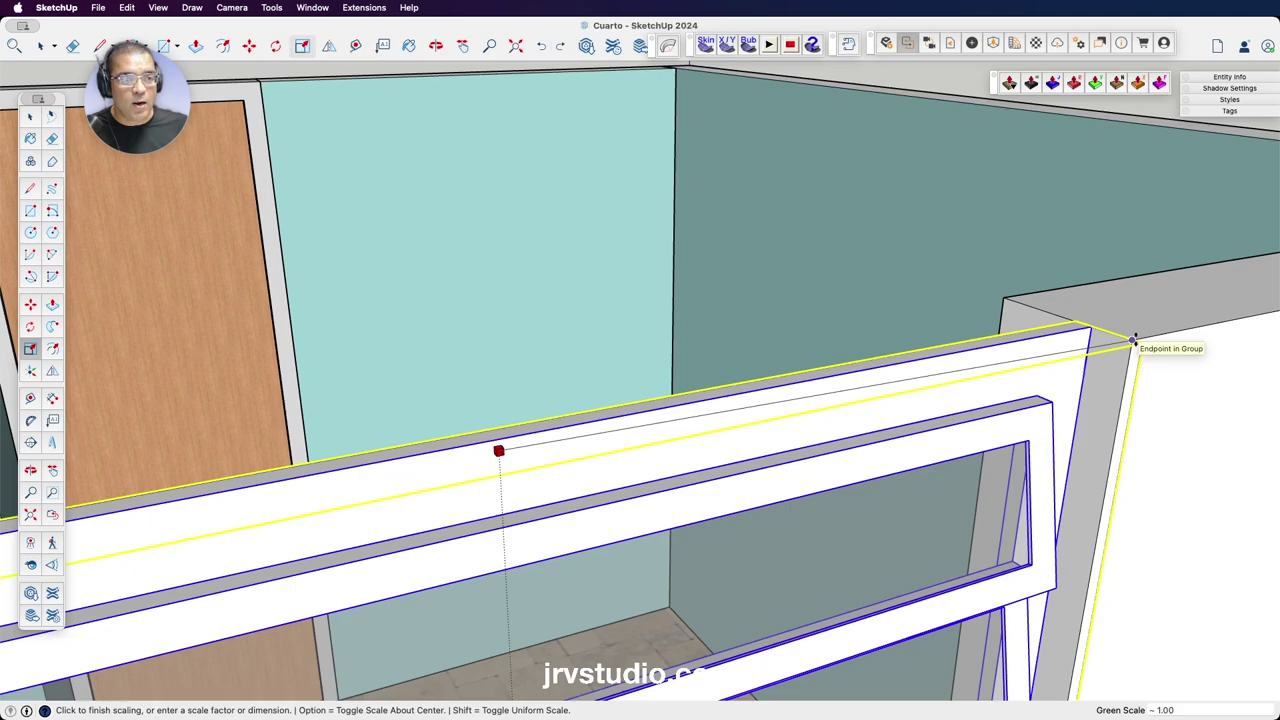
{"action": "scroll", "coordinate": [1133, 340], "scroll_direction": "up", "scroll_amount": 2}
{"action": "scroll", "coordinate": [1133, 340], "scroll_direction": "up", "scroll_amount": 2}
{"action": "scroll", "coordinate": [1140, 338], "scroll_direction": "up", "scroll_amount": 1}
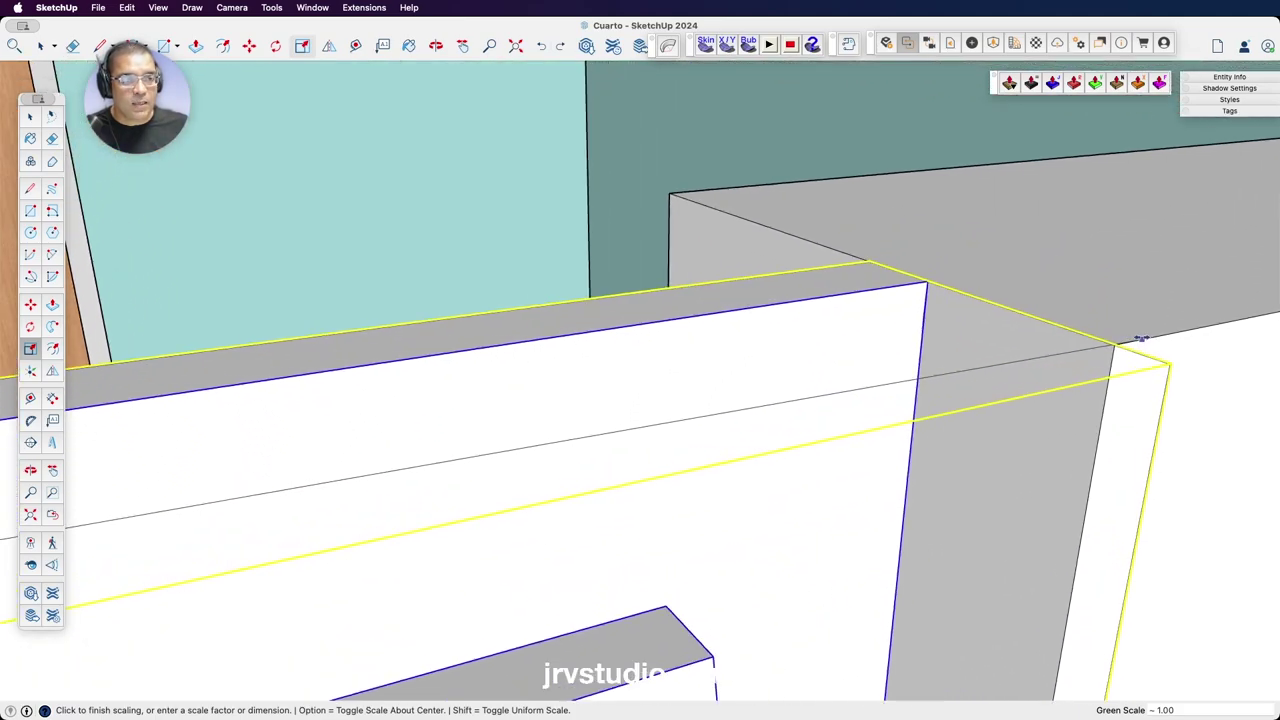
{"action": "middle_click_drag", "start_coordinate": [1140, 338], "coordinate": [1075, 332]}
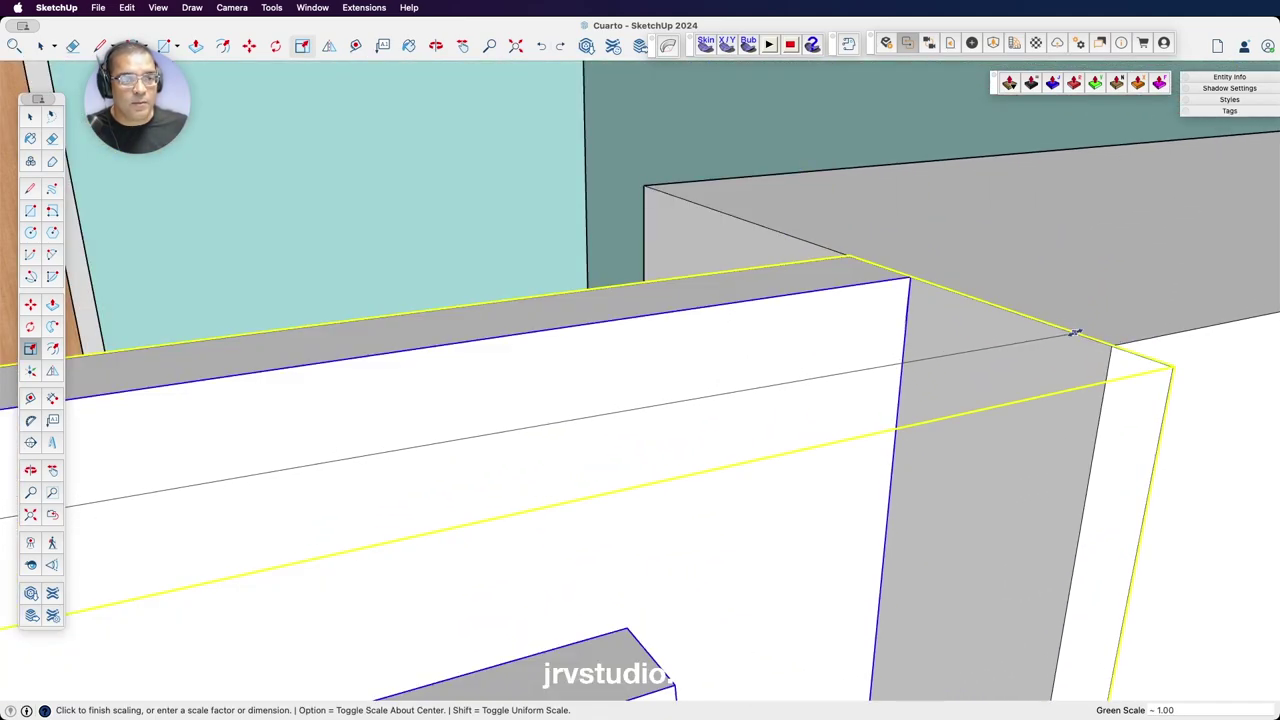
{"action": "left_click", "coordinate": [1075, 332]}
{"action": "scroll", "coordinate": [886, 257], "scroll_direction": "up", "scroll_amount": 1}
{"action": "key", "text": "space"}
Deselect the window and orbit out to view the whole room and its door.
{"action": "scroll", "coordinate": [894, 240], "scroll_direction": "down", "scroll_amount": 3}
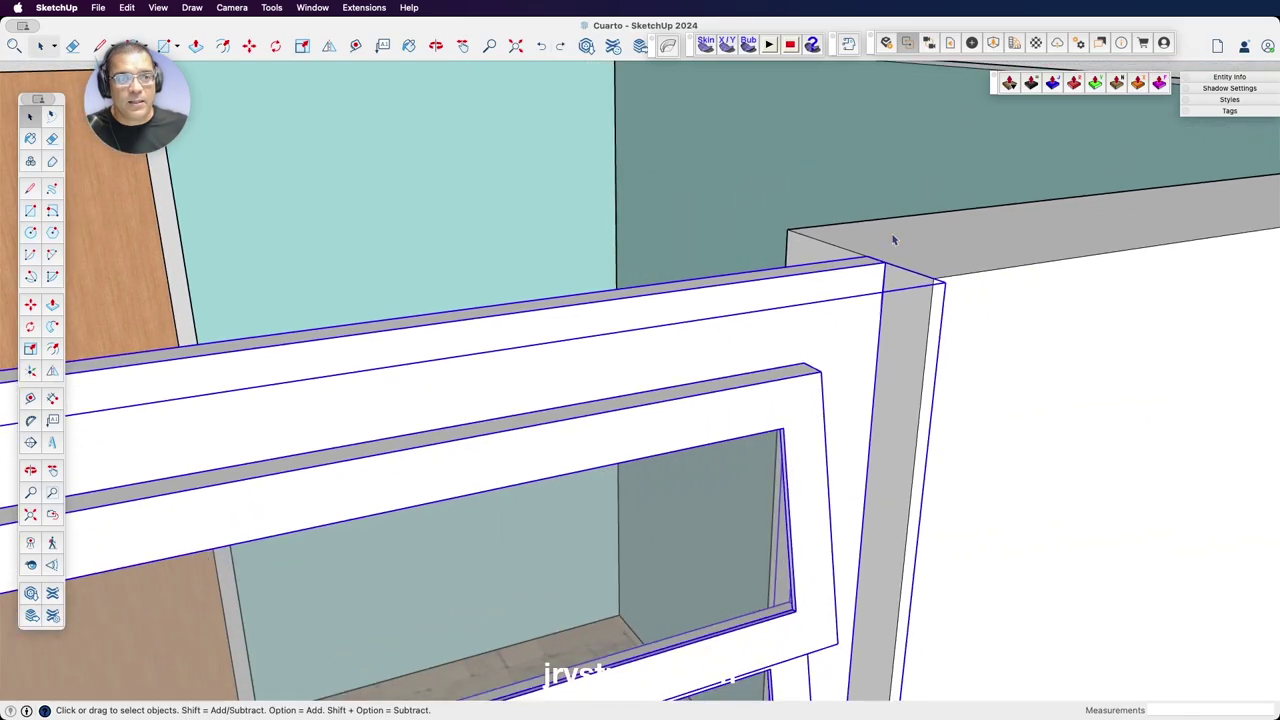
{"action": "scroll", "coordinate": [975, 104], "scroll_direction": "down", "scroll_amount": 5}
{"action": "left_click", "coordinate": [977, 72]}
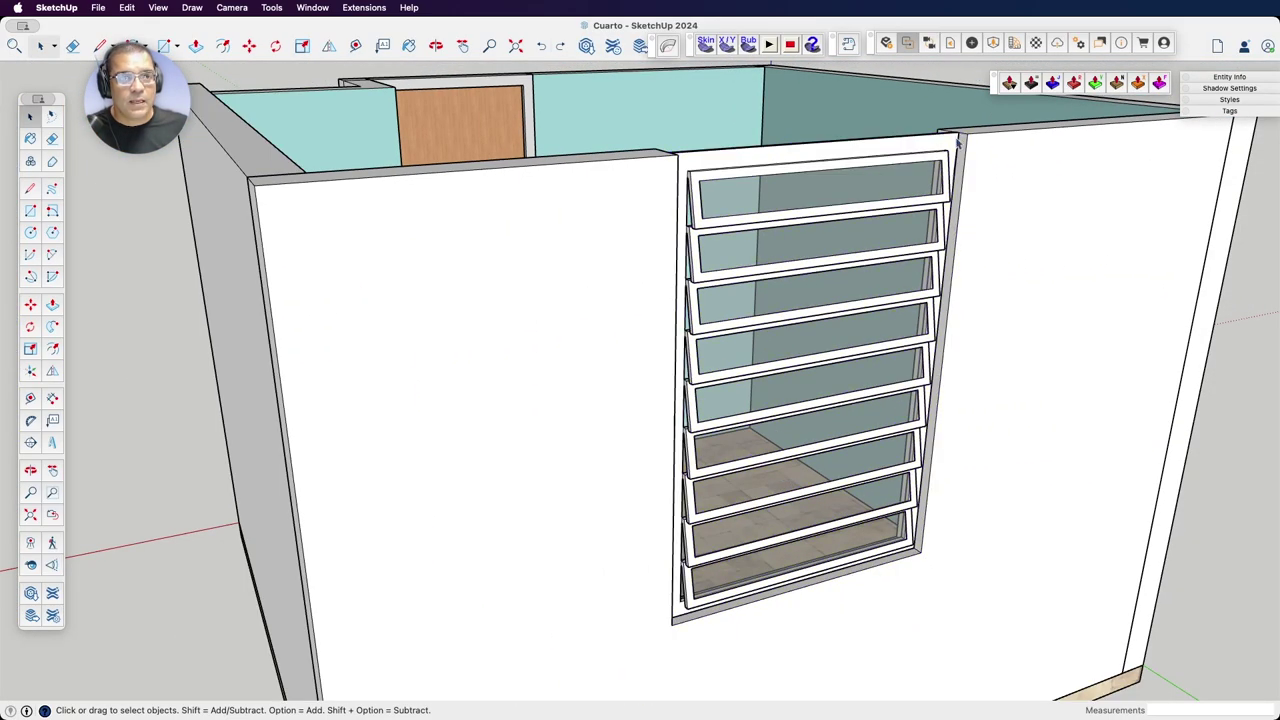
{"action": "scroll", "coordinate": [957, 143], "scroll_direction": "up", "scroll_amount": 3}
{"action": "scroll", "coordinate": [960, 144], "scroll_direction": "up", "scroll_amount": 2}
{"action": "scroll", "coordinate": [963, 145], "scroll_direction": "up", "scroll_amount": 1}
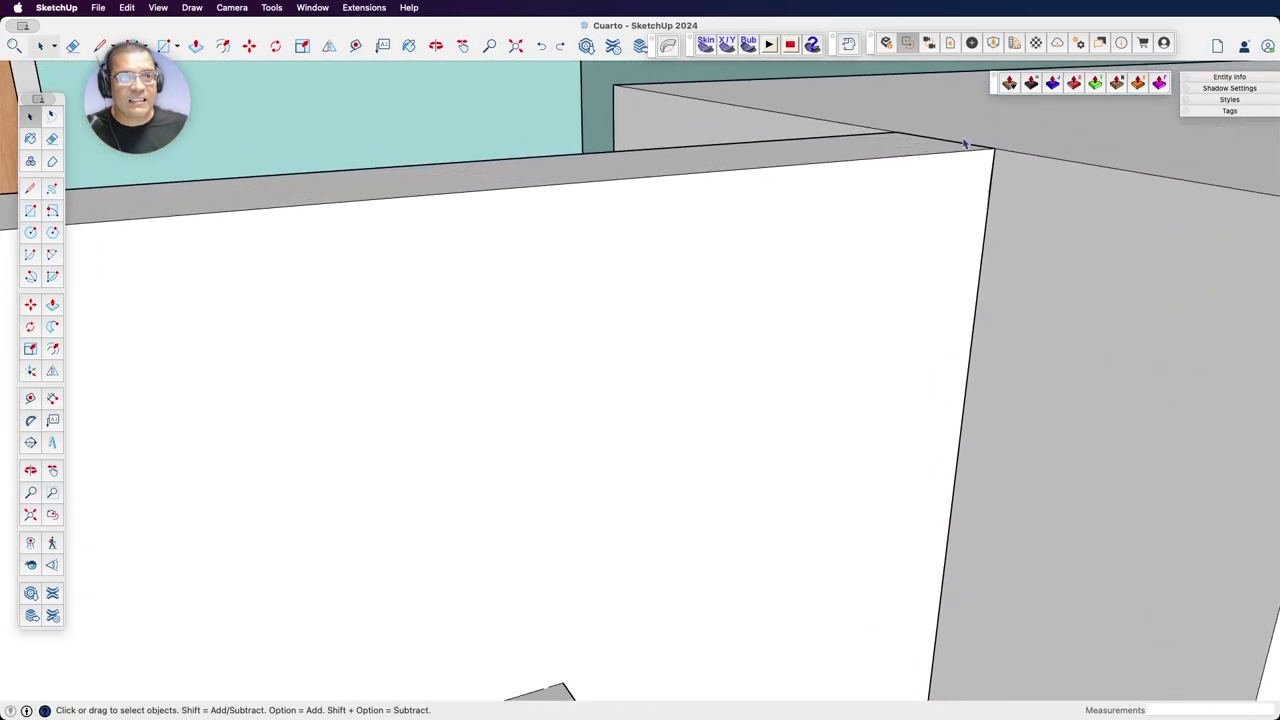
{"action": "scroll", "coordinate": [963, 145], "scroll_direction": "down", "scroll_amount": 2}
{"action": "scroll", "coordinate": [963, 145], "scroll_direction": "down", "scroll_amount": 3}
{"action": "scroll", "coordinate": [963, 145], "scroll_direction": "down", "scroll_amount": 1}
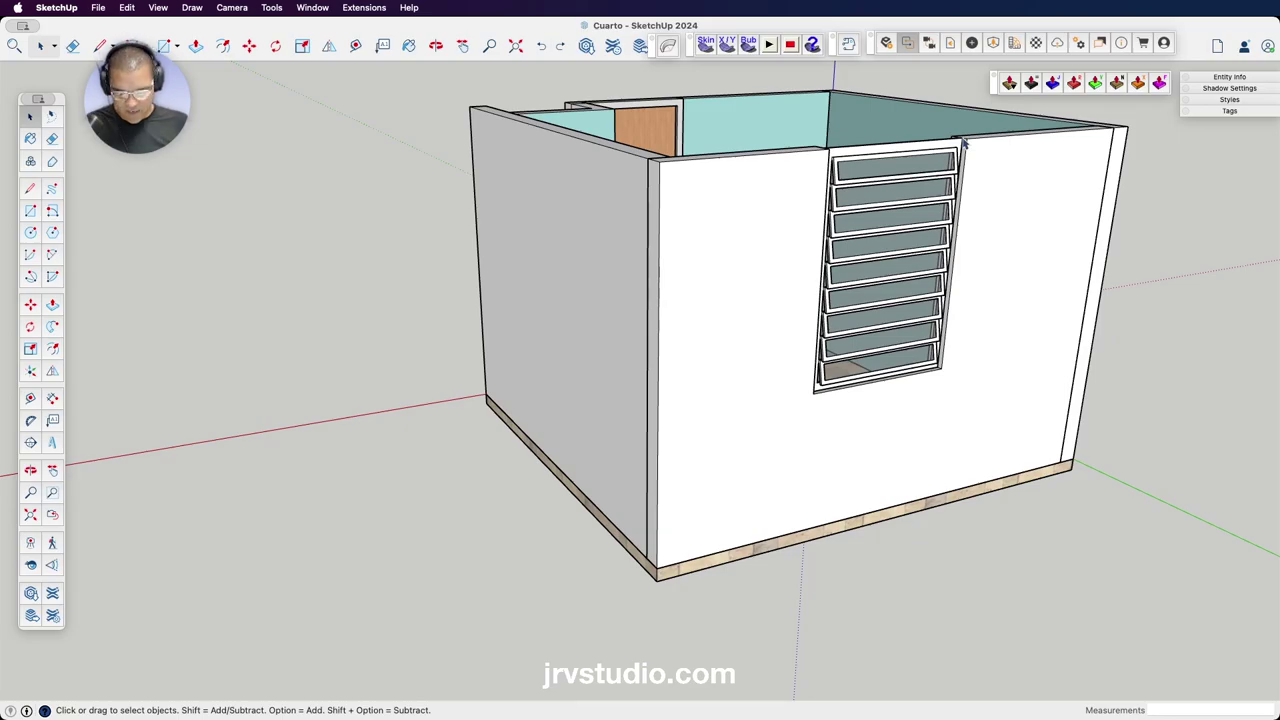
{"action": "mouse_move", "coordinate": [963, 145]}
{"action": "middle_mouse_down"}
{"action": "mouse_move", "coordinate": [829, 211]}
{"action": "mouse_move", "coordinate": [514, 306]}
{"action": "mouse_move", "coordinate": [398, 308]}
{"action": "middle_mouse_up"}
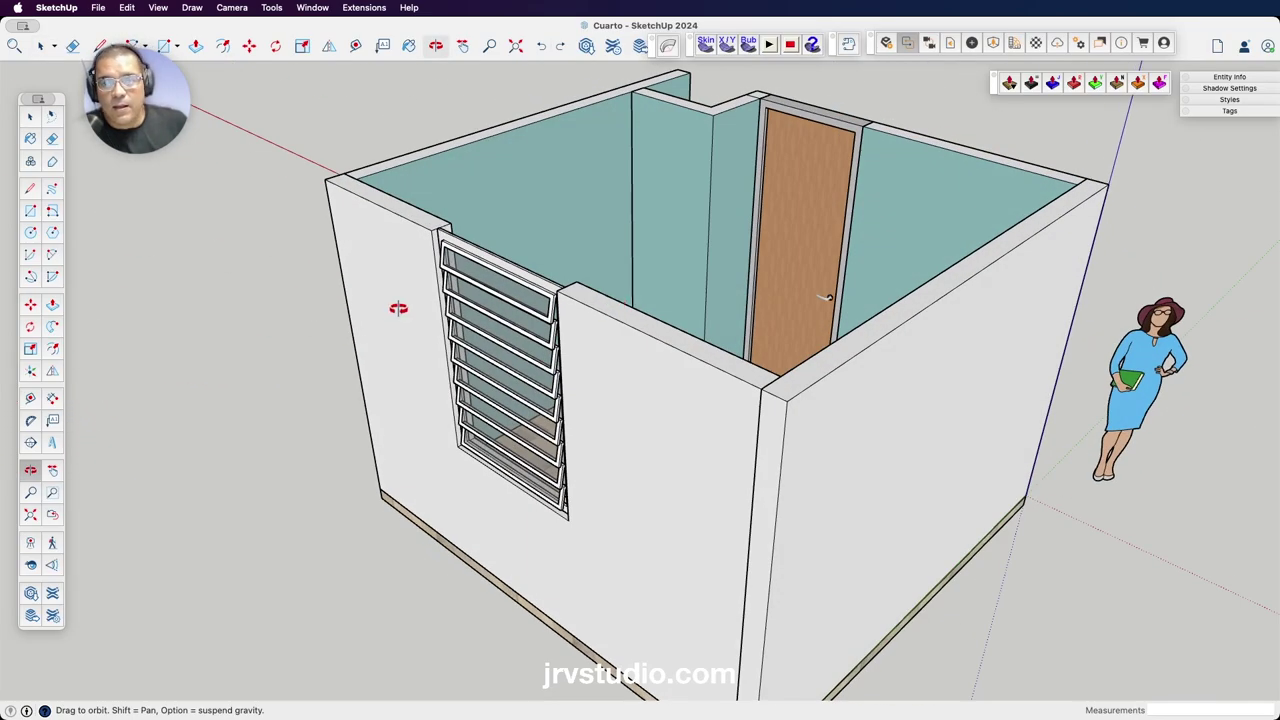
Save the Cuarto room model, then bring up the Window menu.
{"action": "mouse_move", "coordinate": [398, 308]}
{"action": "left_mouse_down"}
{"action": "mouse_move", "coordinate": [474, 357]}
{"action": "mouse_move", "coordinate": [383, 360]}
{"action": "mouse_move", "coordinate": [422, 477]}
{"action": "mouse_move", "coordinate": [494, 343]}
{"action": "mouse_move", "coordinate": [528, 451]}
{"action": "mouse_move", "coordinate": [546, 366]}
{"action": "mouse_move", "coordinate": [760, 254]}
{"action": "mouse_move", "coordinate": [680, 263]}
{"action": "mouse_move", "coordinate": [837, 420]}
{"action": "mouse_move", "coordinate": [850, 364]}
{"action": "mouse_move", "coordinate": [634, 449]}
{"action": "mouse_move", "coordinate": [529, 300]}
{"action": "mouse_move", "coordinate": [640, 300]}
{"action": "mouse_move", "coordinate": [913, 241]}
{"action": "mouse_move", "coordinate": [716, 210]}
{"action": "mouse_move", "coordinate": [589, 461]}
{"action": "mouse_move", "coordinate": [966, 463]}
{"action": "mouse_move", "coordinate": [908, 455]}
{"action": "mouse_move", "coordinate": [991, 451]}
{"action": "mouse_move", "coordinate": [828, 308]}
{"action": "mouse_move", "coordinate": [822, 384]}
{"action": "left_mouse_up"}
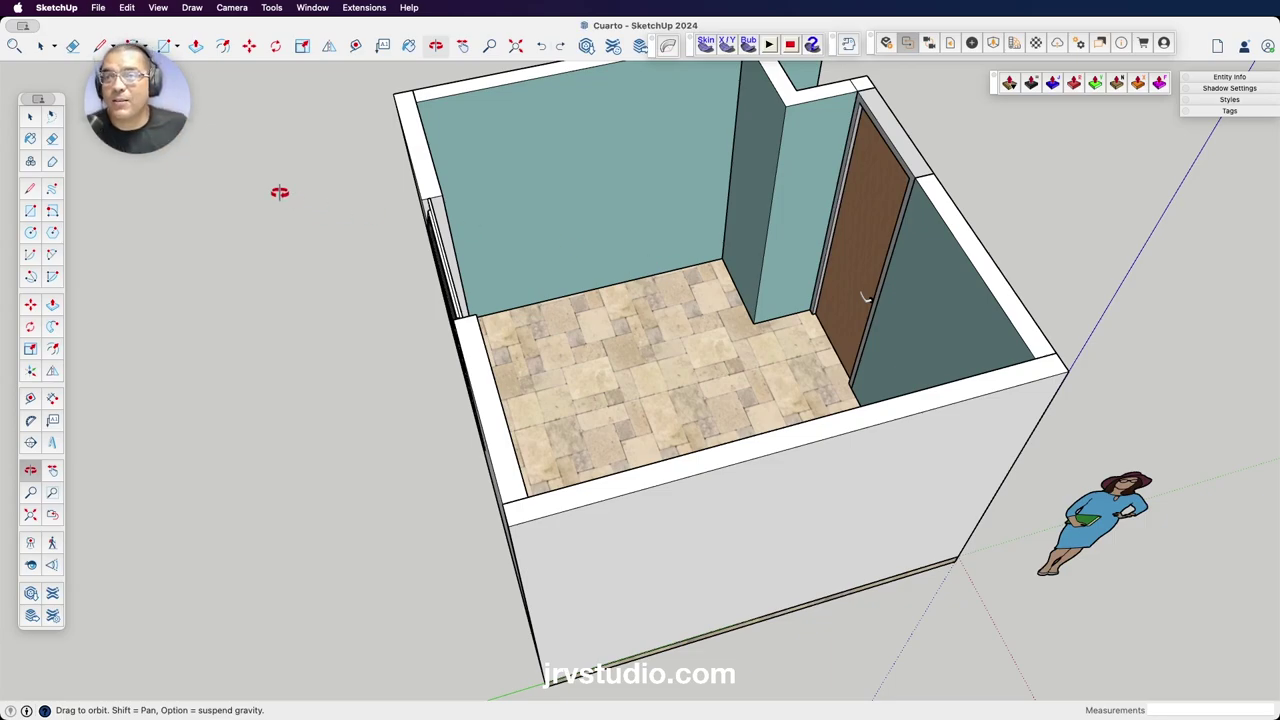
{"action": "left_click", "coordinate": [98, 8]}
{"action": "left_click", "coordinate": [100, 124]}
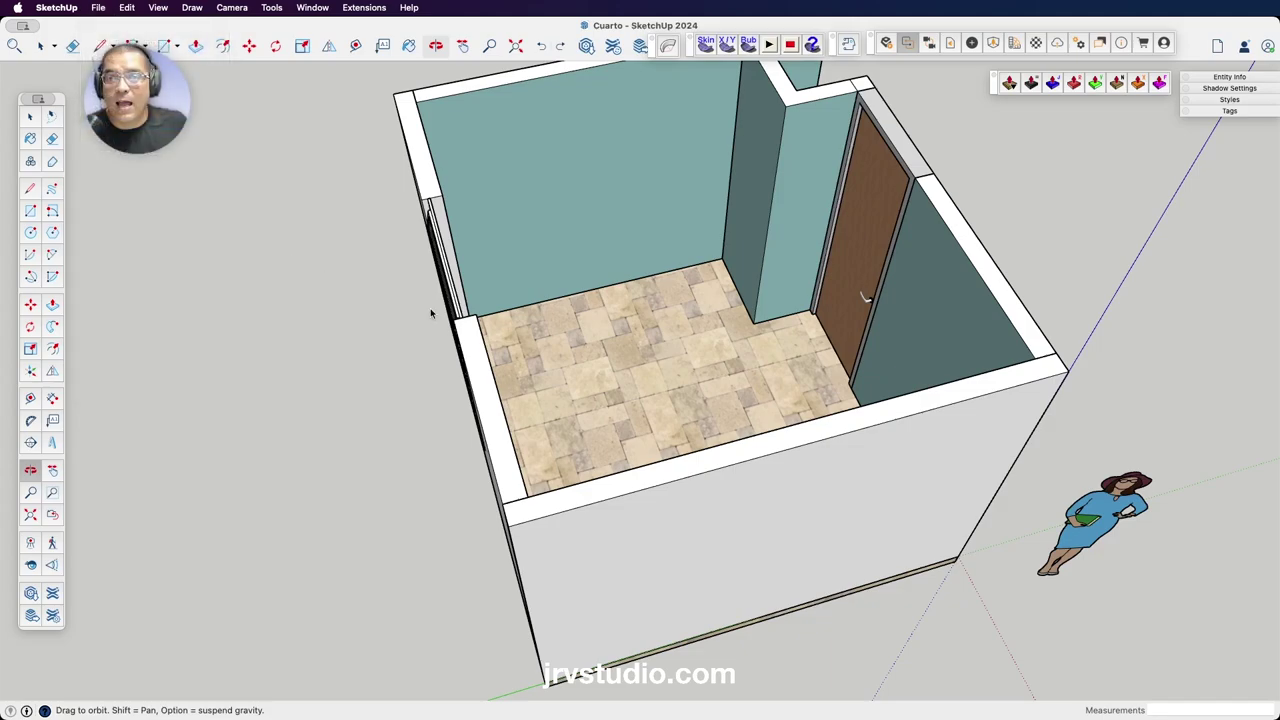
{"action": "left_click", "coordinate": [30, 117]}
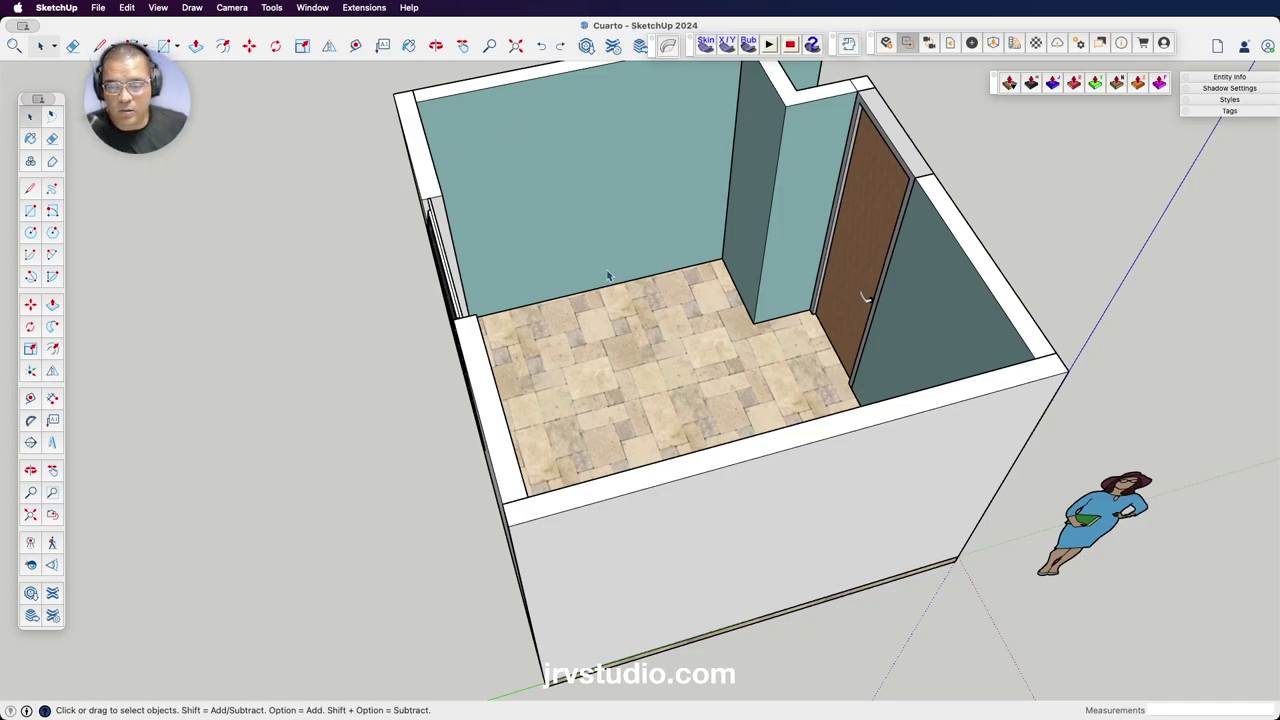
{"action": "left_click", "coordinate": [312, 8]}
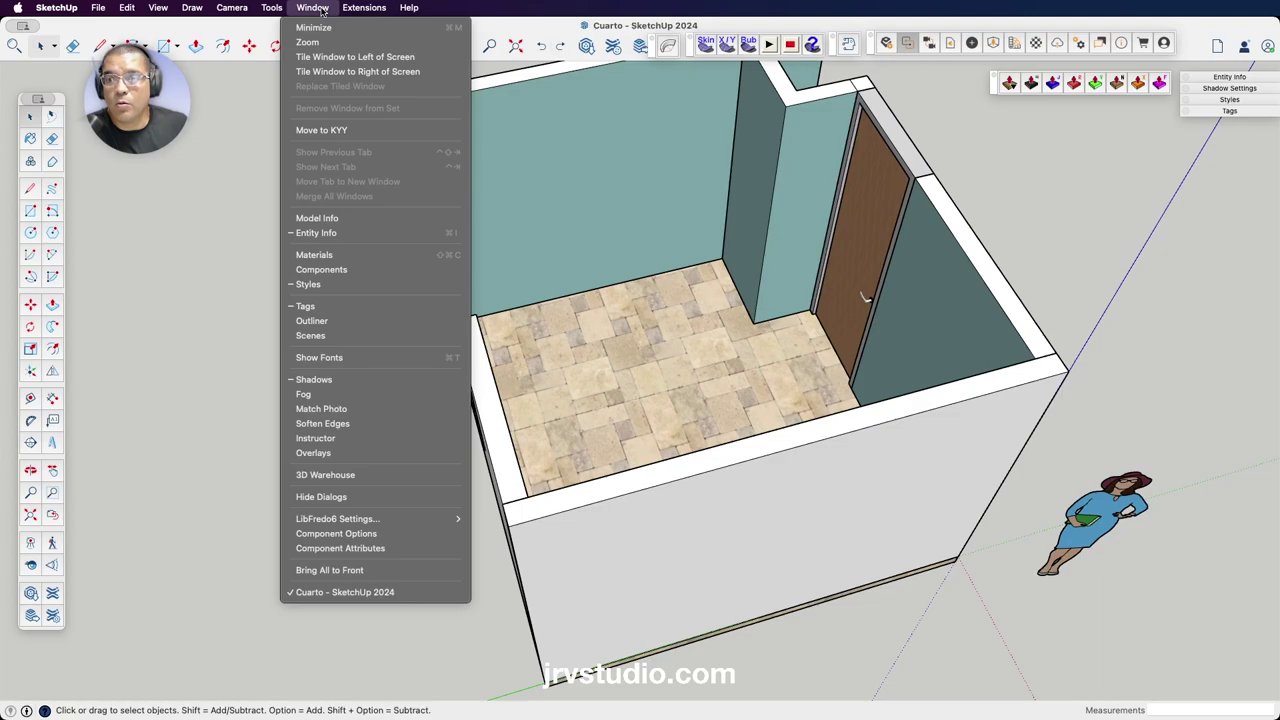
Search 3D Warehouse for 'Closet doors' and browse the 1,933 results.
{"action": "left_click", "coordinate": [698, 375]}
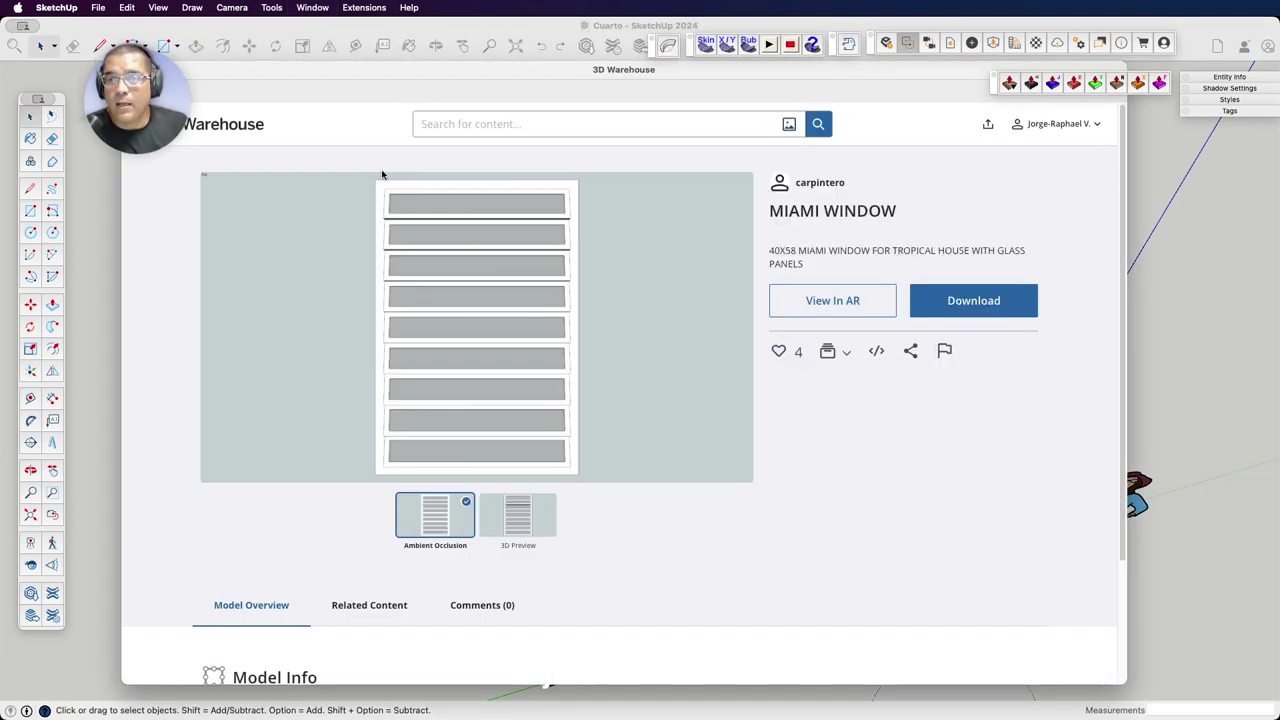
{"action": "left_click", "coordinate": [473, 127]}
{"action": "type", "text": "Closet doors"}
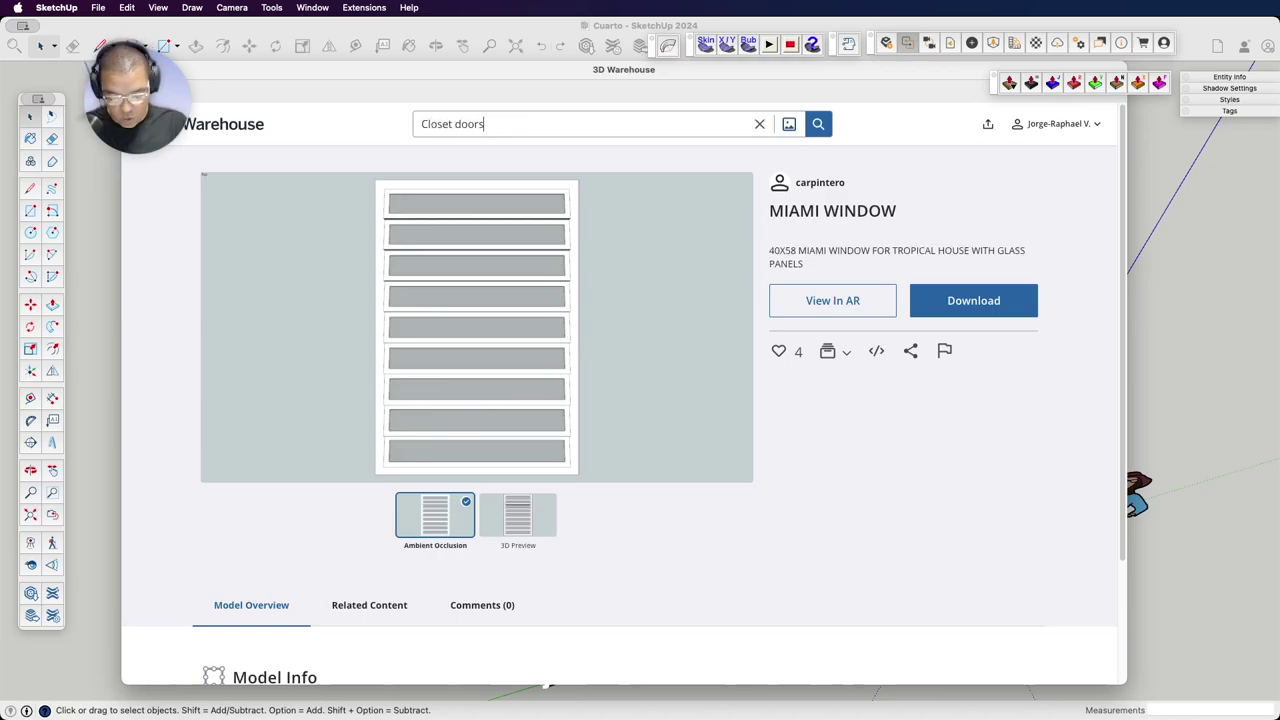
{"action": "key", "text": "Return"}
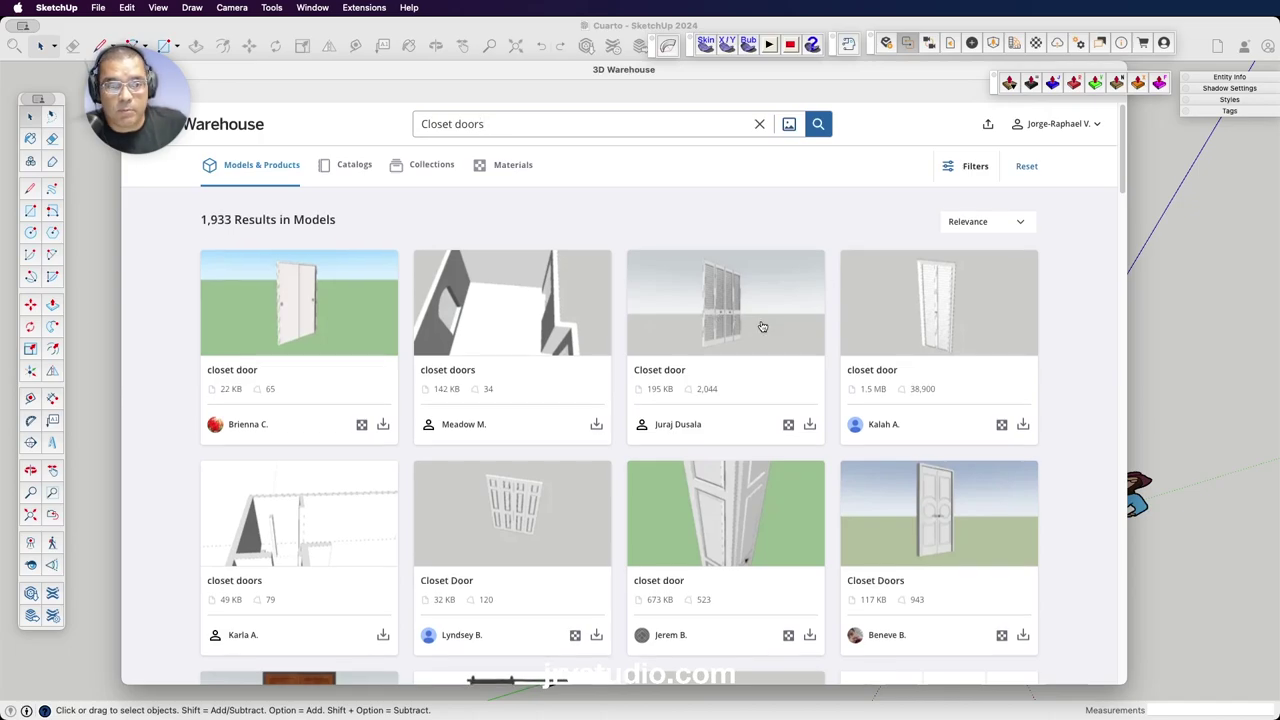
{"action": "scroll", "coordinate": [762, 327], "scroll_direction": "down", "scroll_amount": 5}
{"action": "scroll", "coordinate": [762, 327], "scroll_direction": "down", "scroll_amount": 3}
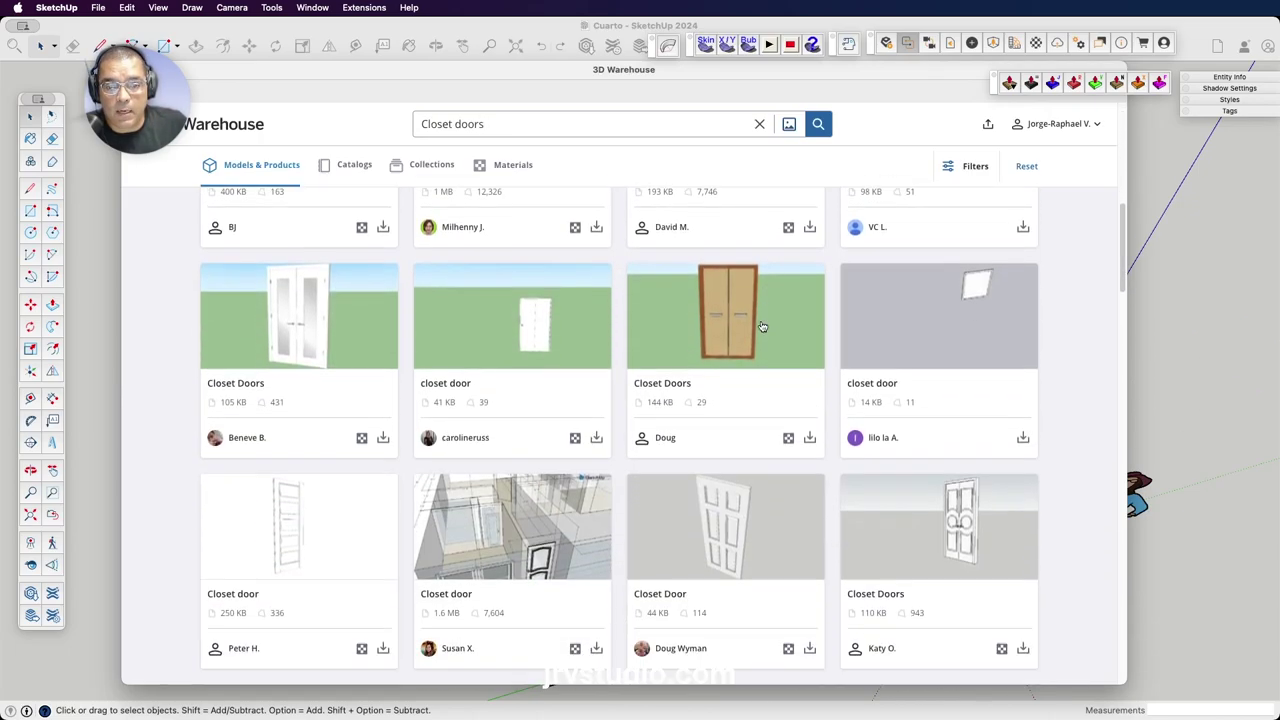
{"action": "scroll", "coordinate": [762, 327], "scroll_direction": "down", "scroll_amount": 2}
{"action": "scroll", "coordinate": [762, 327], "scroll_direction": "down", "scroll_amount": 3}
{"action": "scroll", "coordinate": [762, 327], "scroll_direction": "down", "scroll_amount": 3}
{"action": "scroll", "coordinate": [762, 327], "scroll_direction": "down", "scroll_amount": 2}
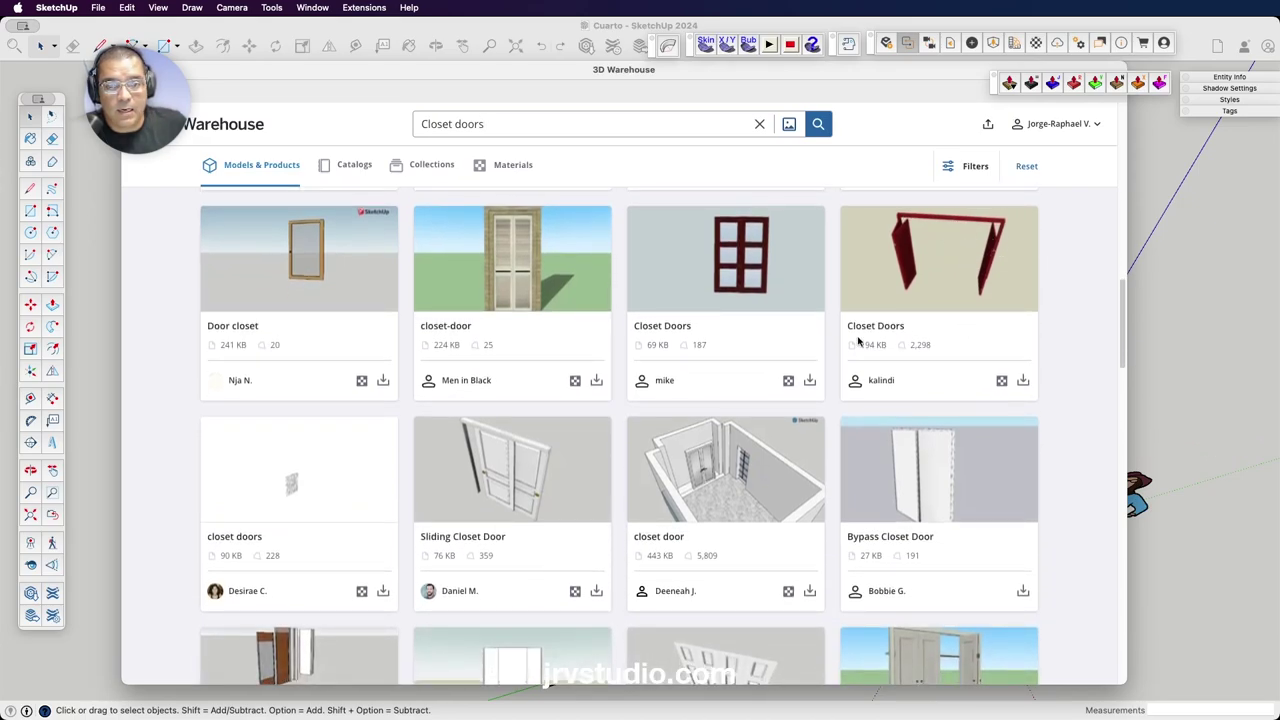
{"action": "scroll", "coordinate": [753, 388], "scroll_direction": "down", "scroll_amount": 3}
{"action": "scroll", "coordinate": [753, 388], "scroll_direction": "down", "scroll_amount": 2}
{"action": "scroll", "coordinate": [753, 388], "scroll_direction": "down", "scroll_amount": 2}
{"action": "scroll", "coordinate": [753, 388], "scroll_direction": "down", "scroll_amount": 2}
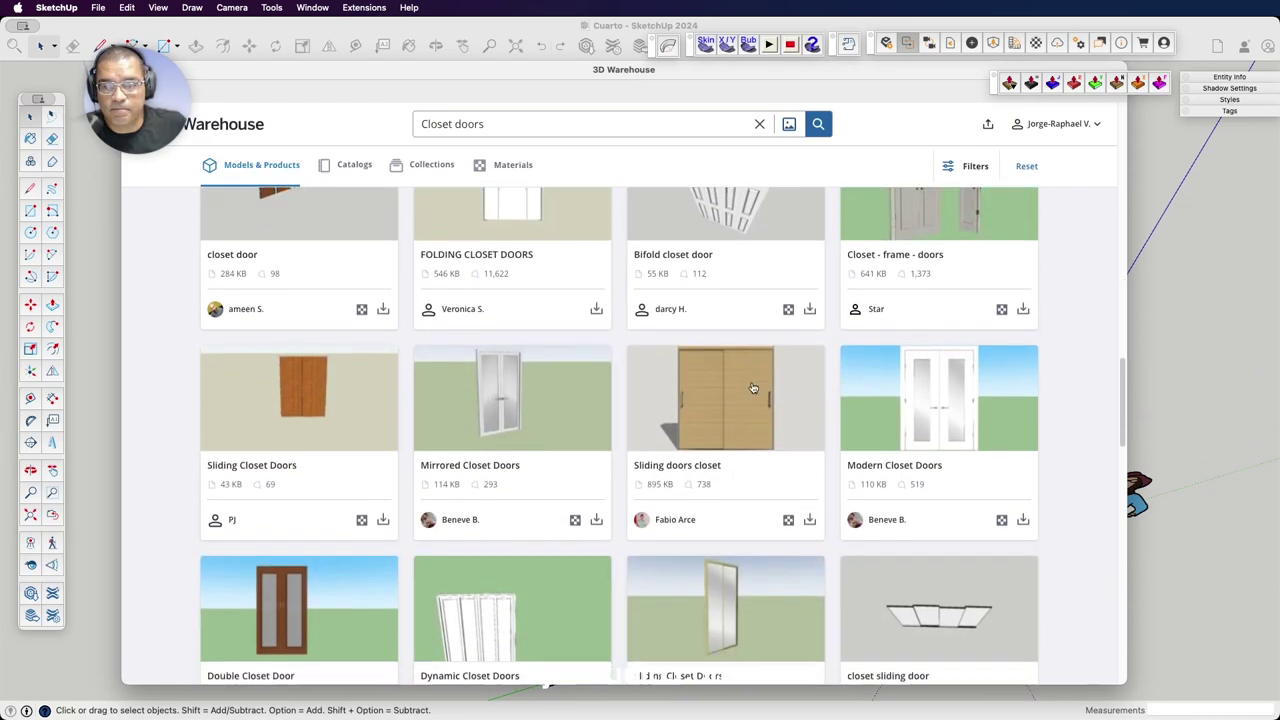
{"action": "scroll", "coordinate": [753, 388], "scroll_direction": "down", "scroll_amount": 4}
{"action": "scroll", "coordinate": [753, 388], "scroll_direction": "down", "scroll_amount": 1}
{"action": "scroll", "coordinate": [753, 388], "scroll_direction": "down", "scroll_amount": 3}
{"action": "scroll", "coordinate": [753, 388], "scroll_direction": "down", "scroll_amount": 4}
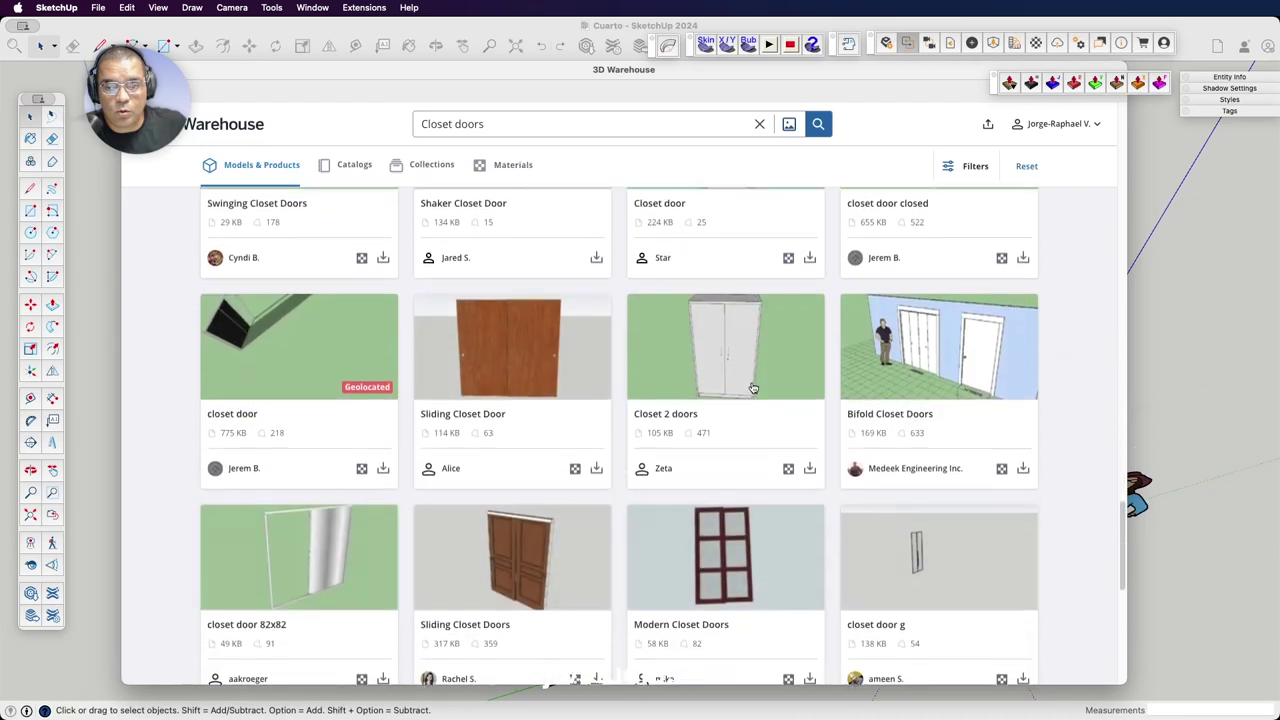
{"action": "scroll", "coordinate": [753, 388], "scroll_direction": "down", "scroll_amount": 4}
{"action": "scroll", "coordinate": [753, 387], "scroll_direction": "down", "scroll_amount": 1}
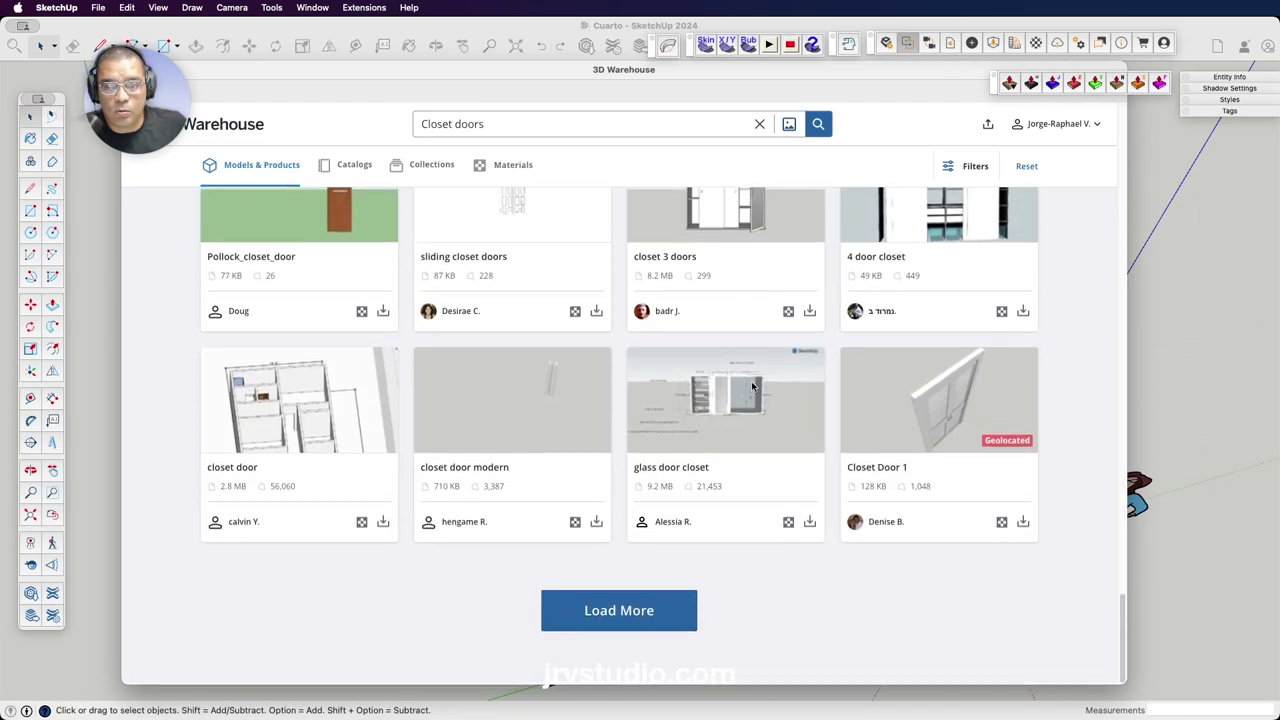
{"action": "key", "text": "Return"}
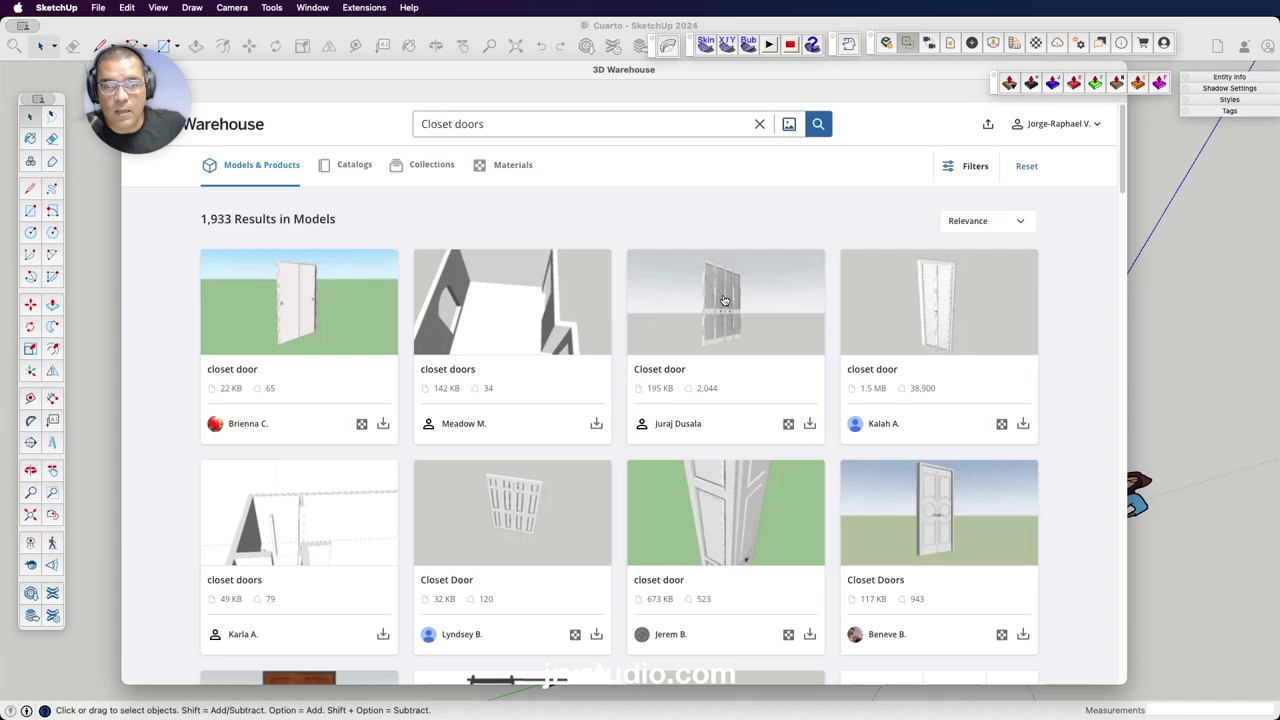
Inspect the vented louvered closet door in 3D Preview, then download it into the bedroom model.
{"action": "left_click", "coordinate": [730, 313]}
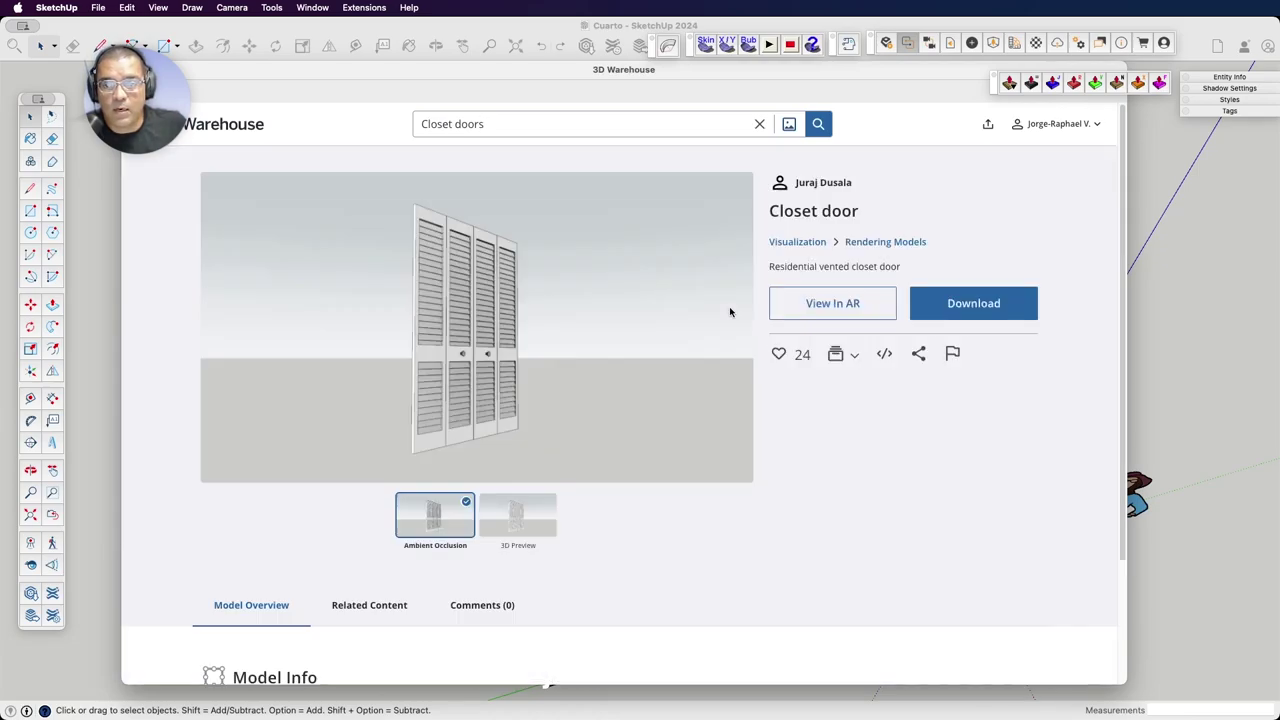
{"action": "left_click", "coordinate": [515, 525]}
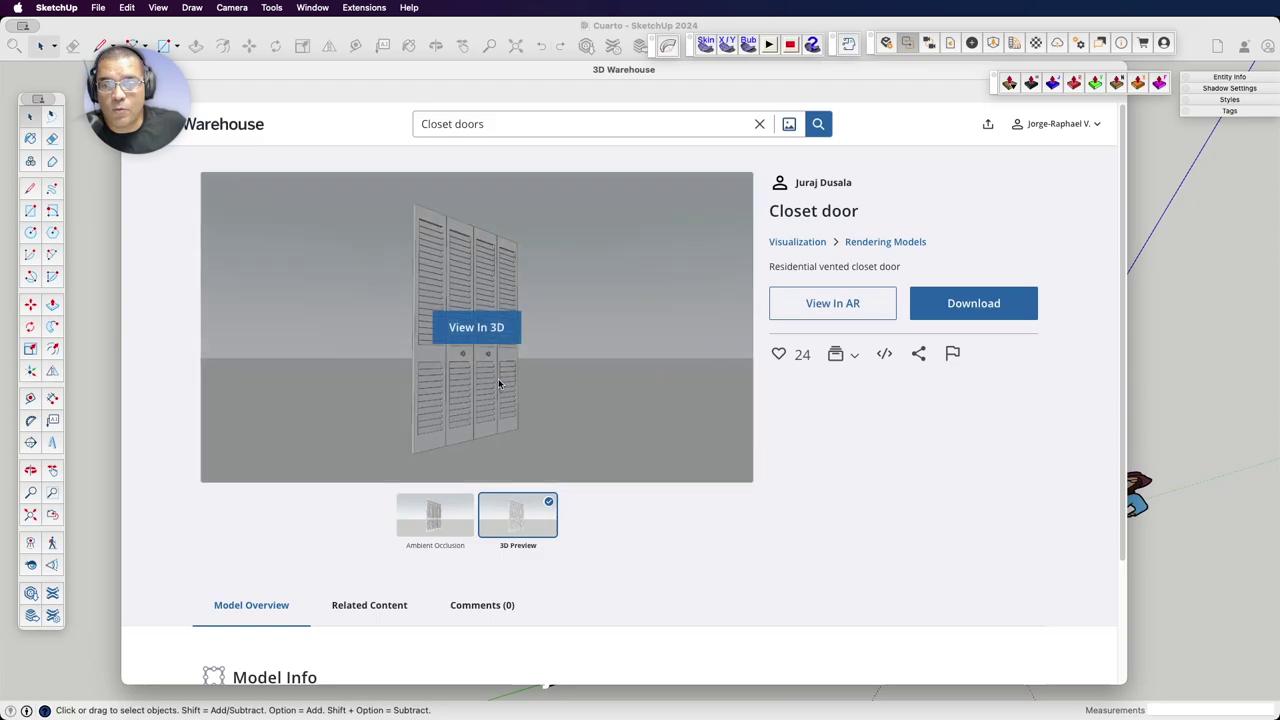
{"action": "left_click", "coordinate": [476, 327]}
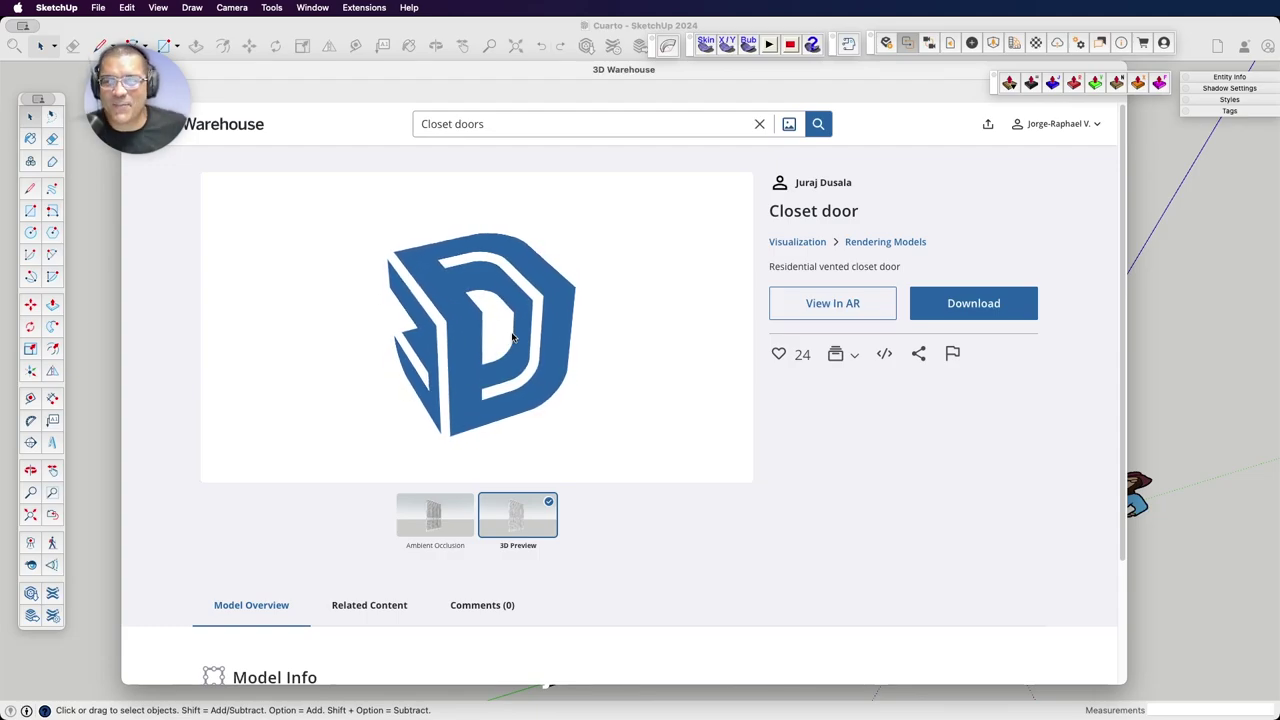
{"action": "mouse_move", "coordinate": [490, 340]}
{"action": "left_mouse_down"}
{"action": "mouse_move", "coordinate": [541, 319]}
{"action": "mouse_move", "coordinate": [486, 337]}
{"action": "mouse_move", "coordinate": [569, 389]}
{"action": "mouse_move", "coordinate": [537, 366]}
{"action": "mouse_move", "coordinate": [492, 375]}
{"action": "mouse_move", "coordinate": [443, 363]}
{"action": "mouse_move", "coordinate": [583, 286]}
{"action": "mouse_move", "coordinate": [383, 394]}
{"action": "mouse_move", "coordinate": [336, 399]}
{"action": "mouse_move", "coordinate": [569, 346]}
{"action": "mouse_move", "coordinate": [409, 391]}
{"action": "mouse_move", "coordinate": [544, 329]}
{"action": "left_mouse_up"}
{"action": "left_click", "coordinate": [990, 303]}
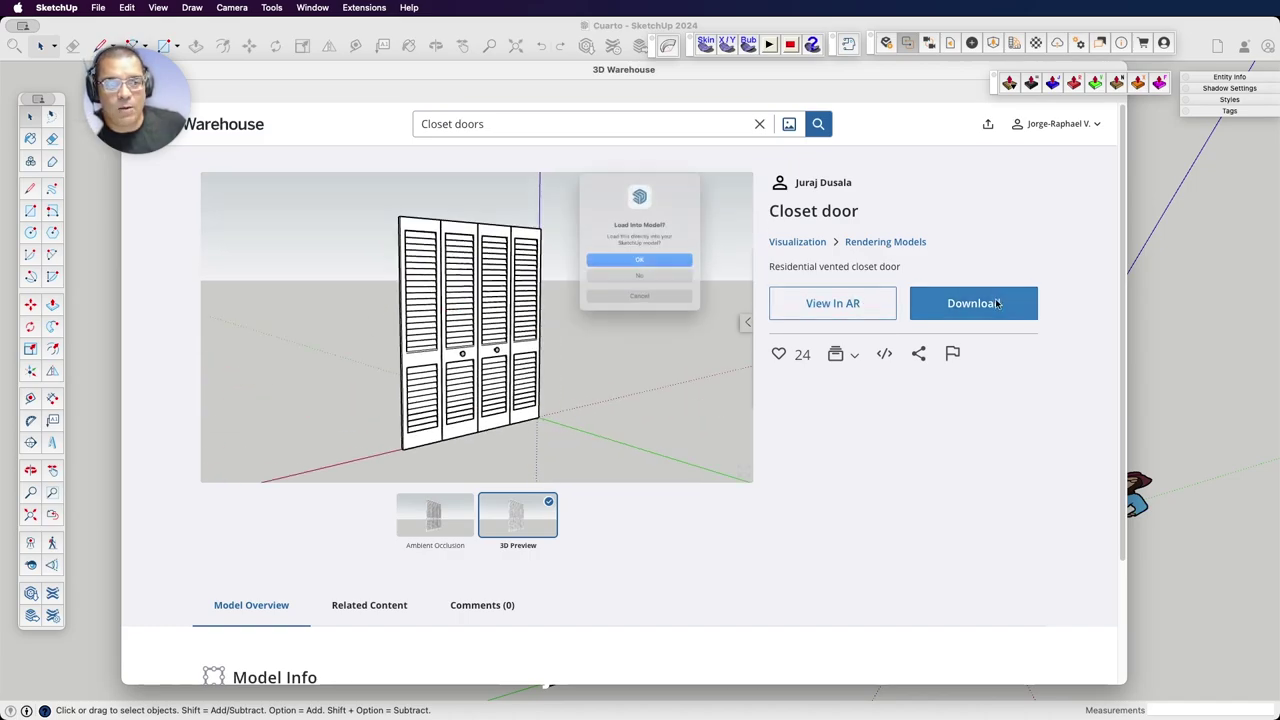
{"action": "left_click", "coordinate": [661, 268]}
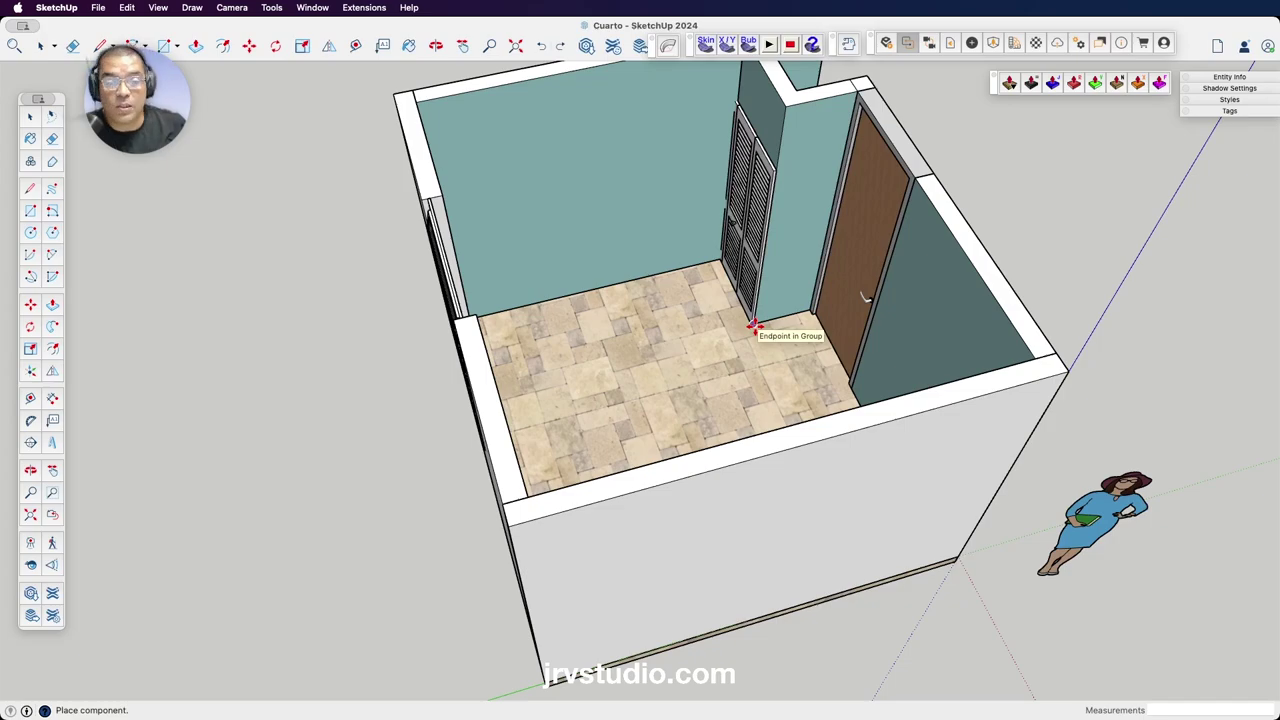
Place the louvered closet door component and rotate it -90° to face the room.
{"action": "left_click", "coordinate": [755, 325]}
{"action": "scroll", "coordinate": [752, 80], "scroll_direction": "up", "scroll_amount": 5}
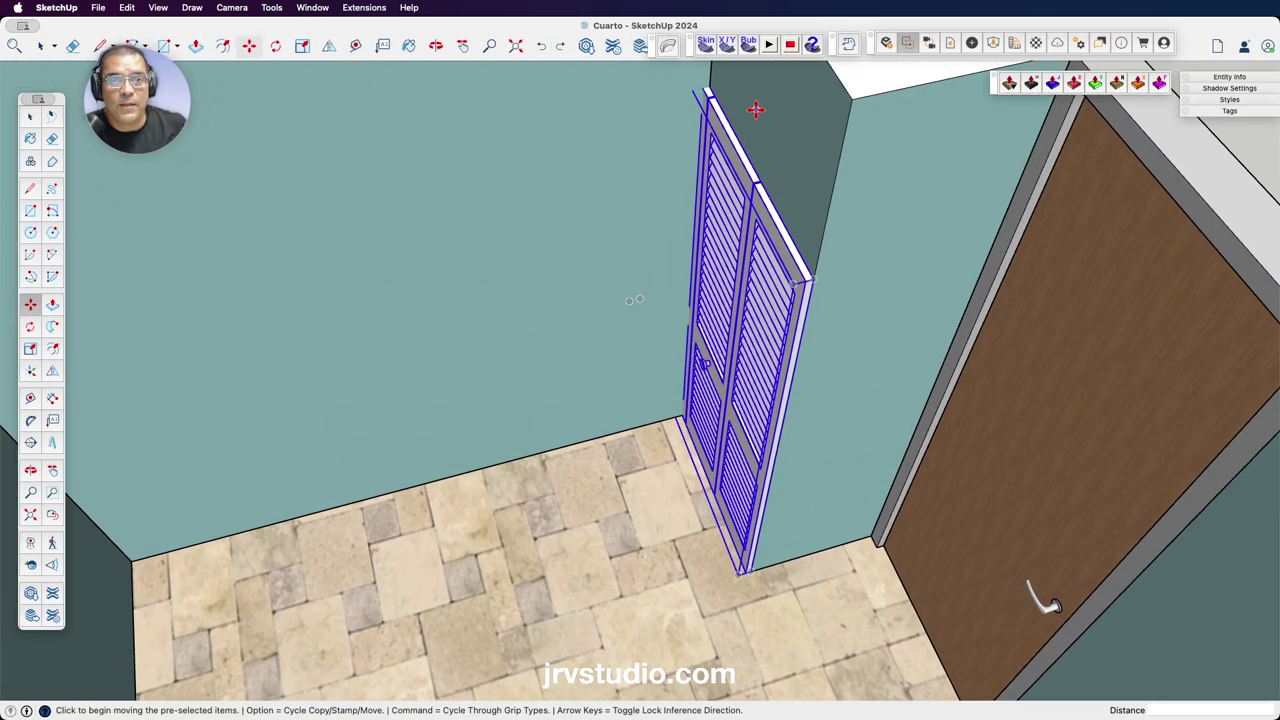
{"action": "scroll", "coordinate": [757, 109], "scroll_direction": "up", "scroll_amount": 1}
{"action": "scroll", "coordinate": [766, 251], "scroll_direction": "up", "scroll_amount": 1}
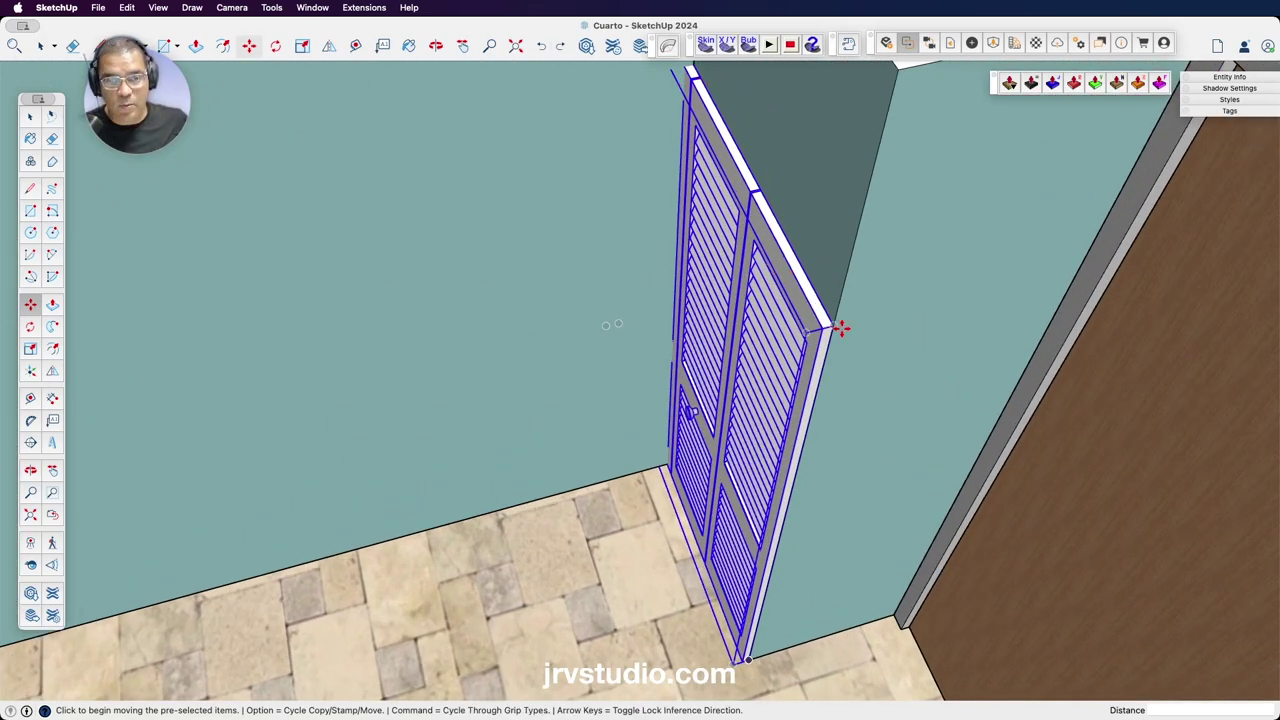
{"action": "scroll", "coordinate": [787, 271], "scroll_direction": "down", "scroll_amount": 2}
{"action": "scroll", "coordinate": [787, 268], "scroll_direction": "down", "scroll_amount": 3}
{"action": "left_click", "coordinate": [786, 266]}
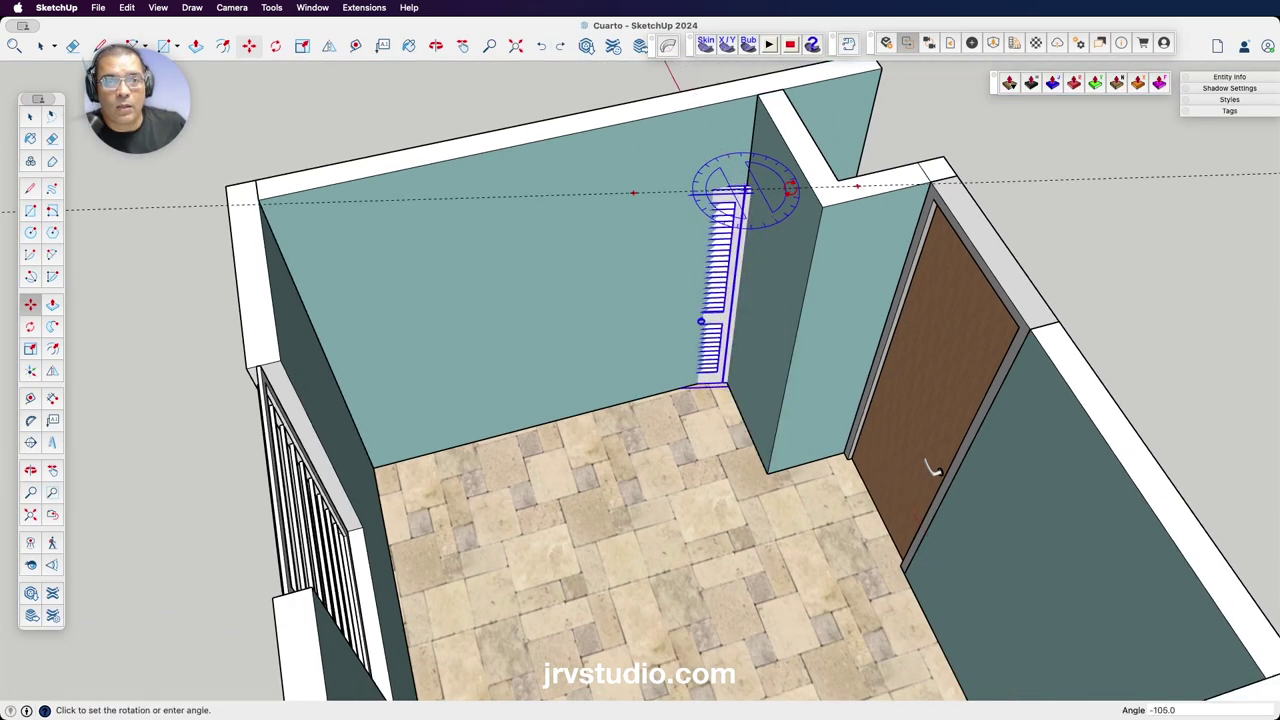
{"action": "left_click", "coordinate": [781, 181]}
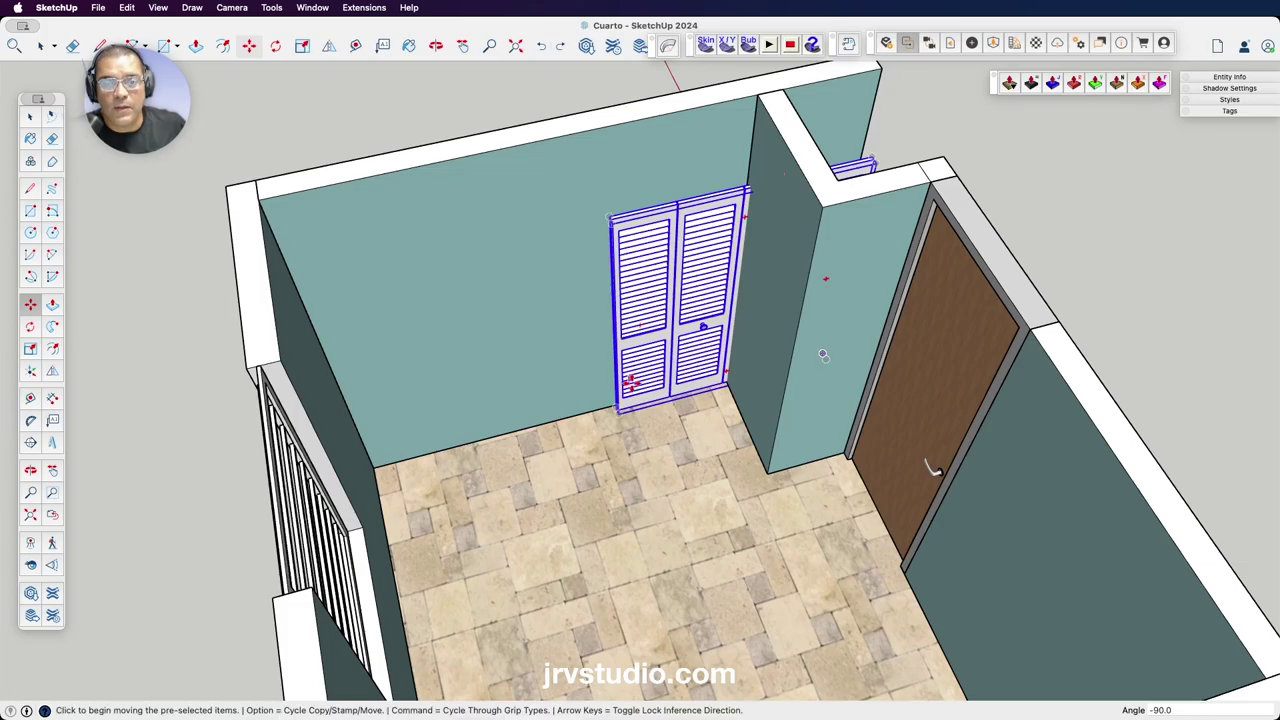
Move the door so its corner snaps to the back-right corner beside the partition wall.
{"action": "left_click", "coordinate": [619, 415]}
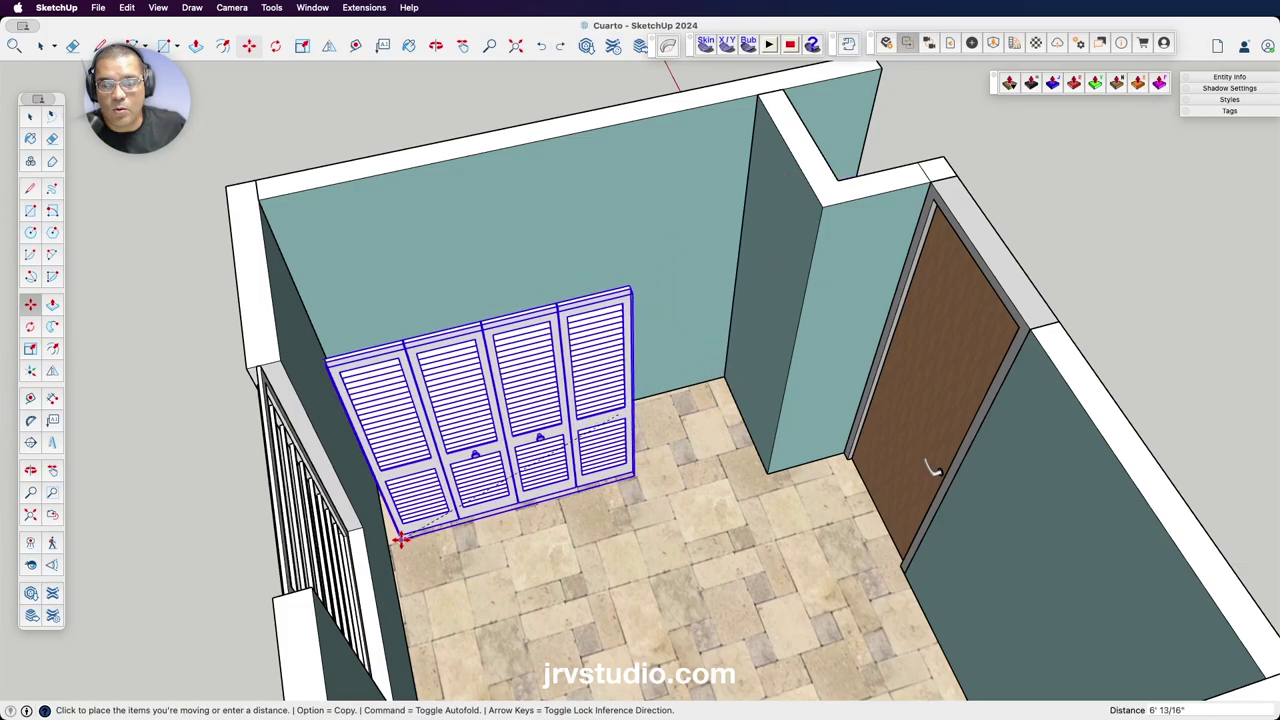
{"action": "left_click", "coordinate": [388, 541]}
{"action": "left_click", "coordinate": [625, 483]}
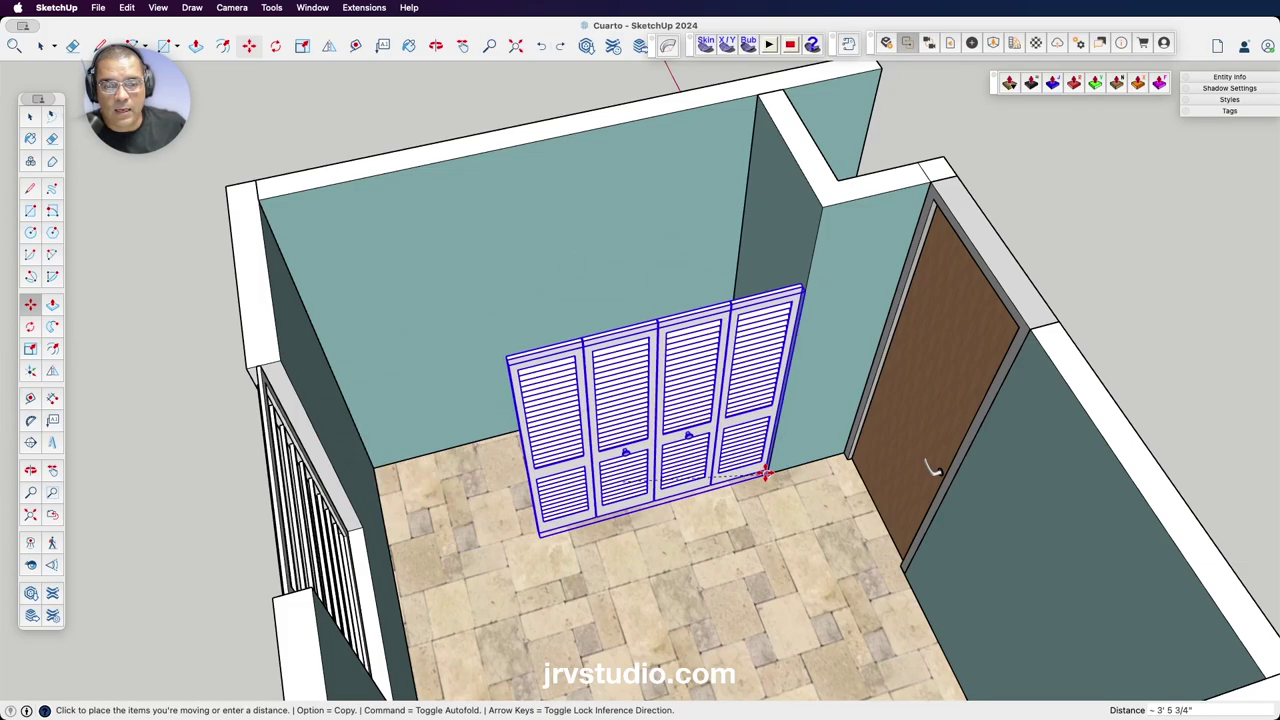
{"action": "left_click", "coordinate": [768, 474]}
{"action": "scroll", "coordinate": [766, 471], "scroll_direction": "up", "scroll_amount": 5}
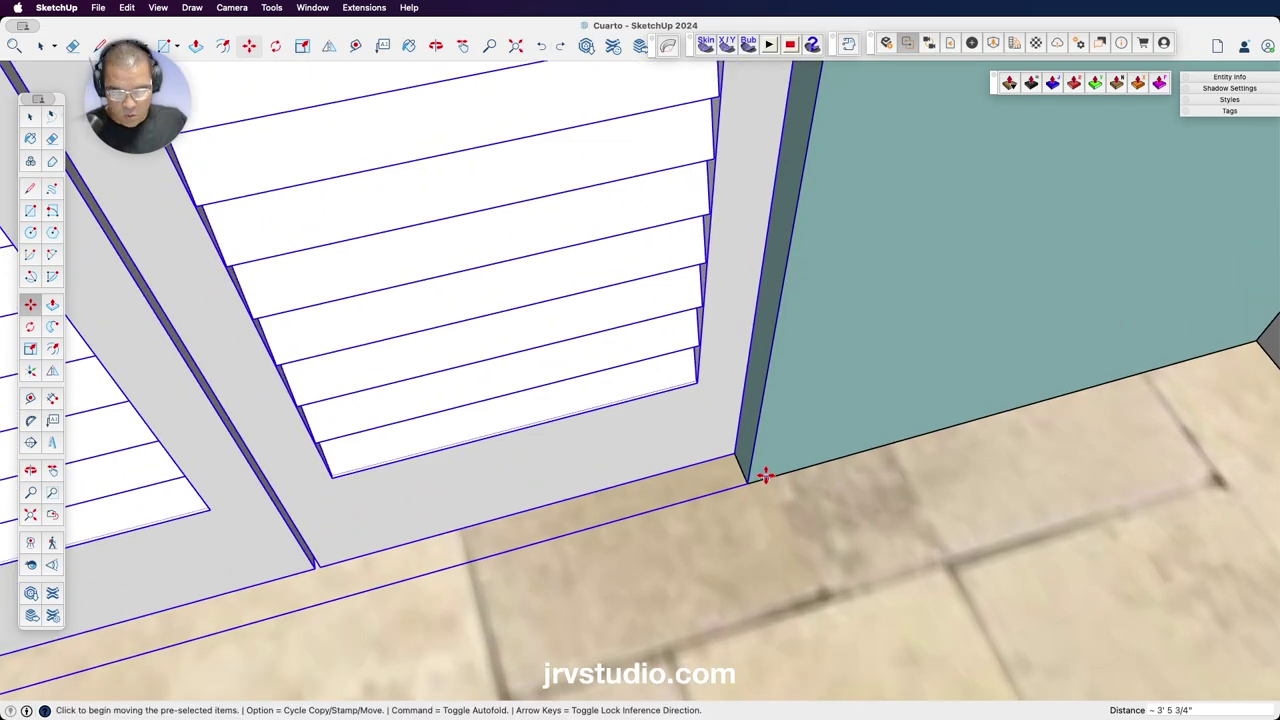
{"action": "mouse_move", "coordinate": [758, 467]}
{"action": "left_mouse_down"}
{"action": "mouse_move", "coordinate": [767, 326]}
{"action": "mouse_move", "coordinate": [670, 314]}
{"action": "mouse_move", "coordinate": [733, 392]}
{"action": "left_mouse_up"}
{"action": "key", "text": "space"}
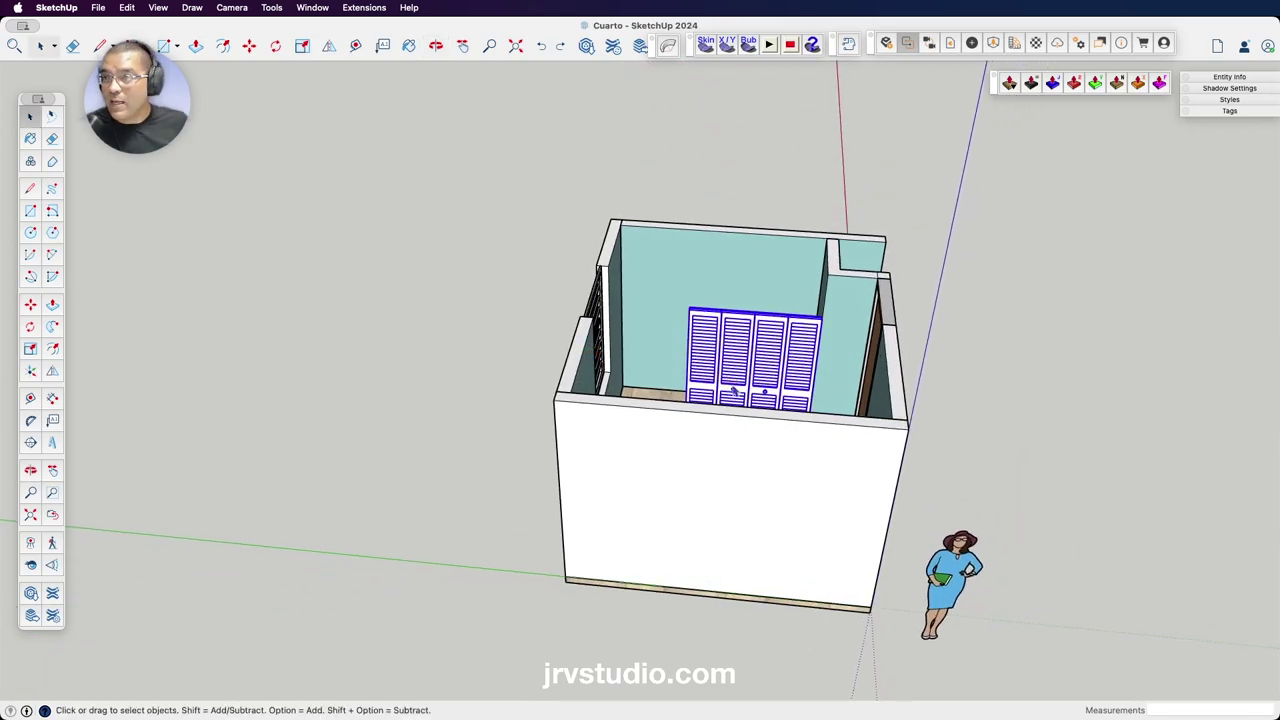
Hide the front wall group through its right-click menu.
{"action": "left_click", "coordinate": [650, 455]}
{"action": "right_click", "coordinate": [651, 451]}
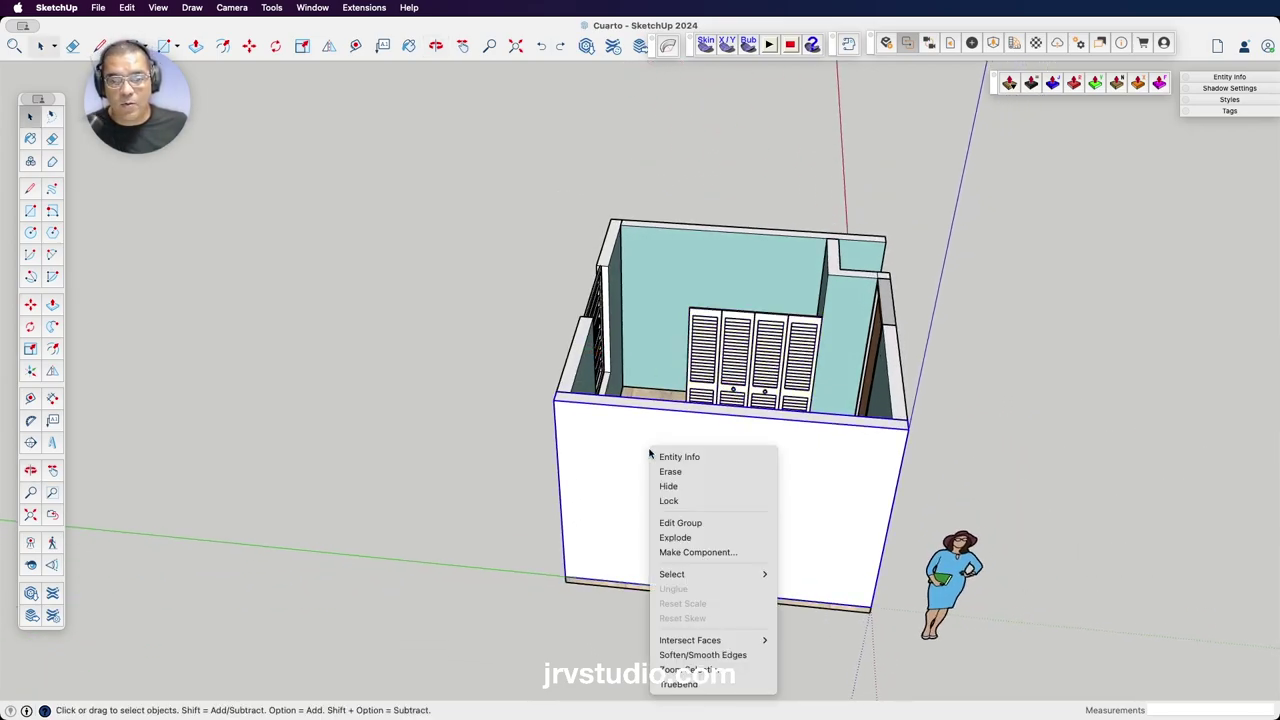
{"action": "left_click", "coordinate": [682, 488]}
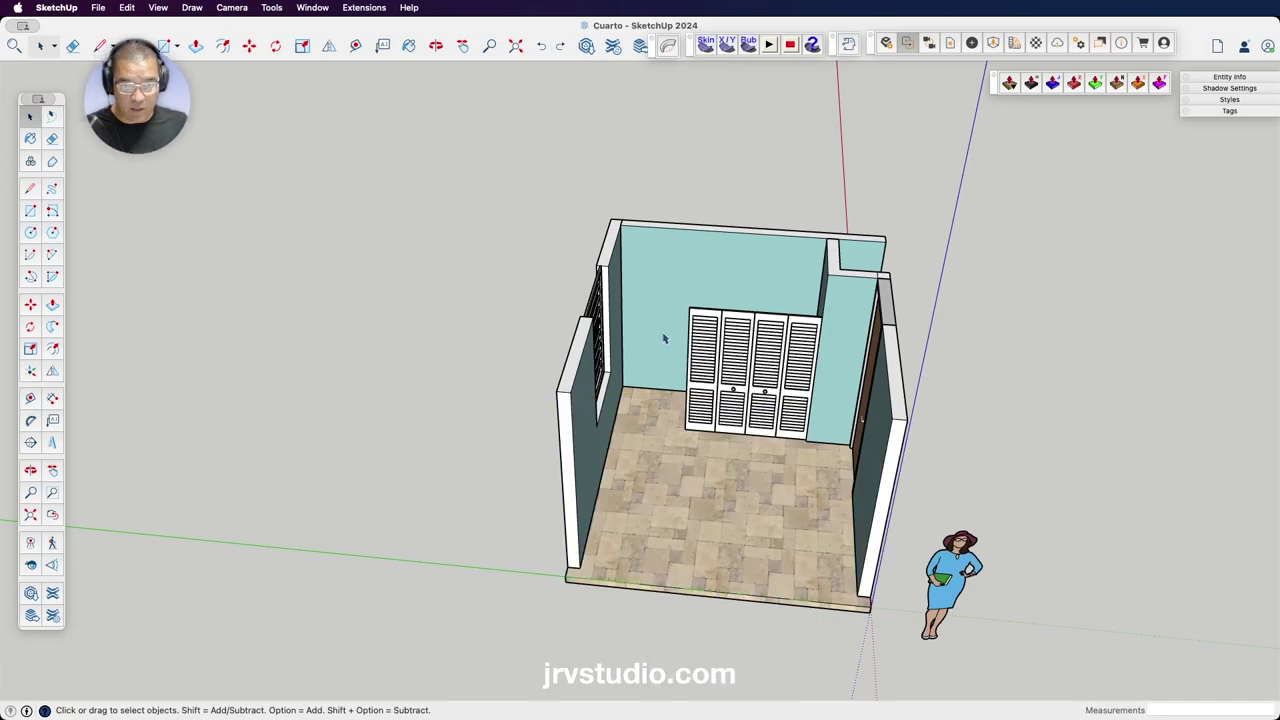
Orbit and zoom to a high view over the louvered closet doors.
{"action": "scroll", "coordinate": [677, 353], "scroll_direction": "up", "scroll_amount": 5}
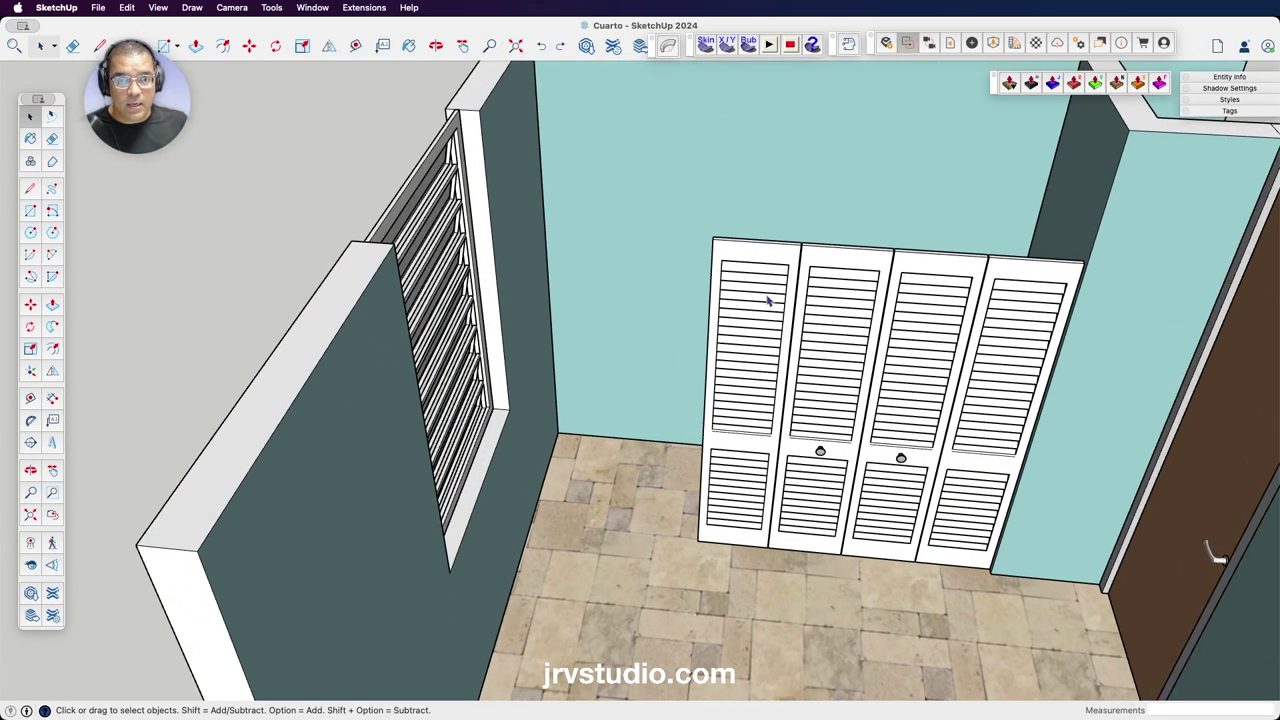
{"action": "scroll", "coordinate": [768, 300], "scroll_direction": "down", "scroll_amount": 3}
{"action": "middle_click_drag", "start_coordinate": [768, 300], "coordinate": [720, 218]}
{"action": "left_click_drag", "start_coordinate": [720, 218], "coordinate": [829, 414]}
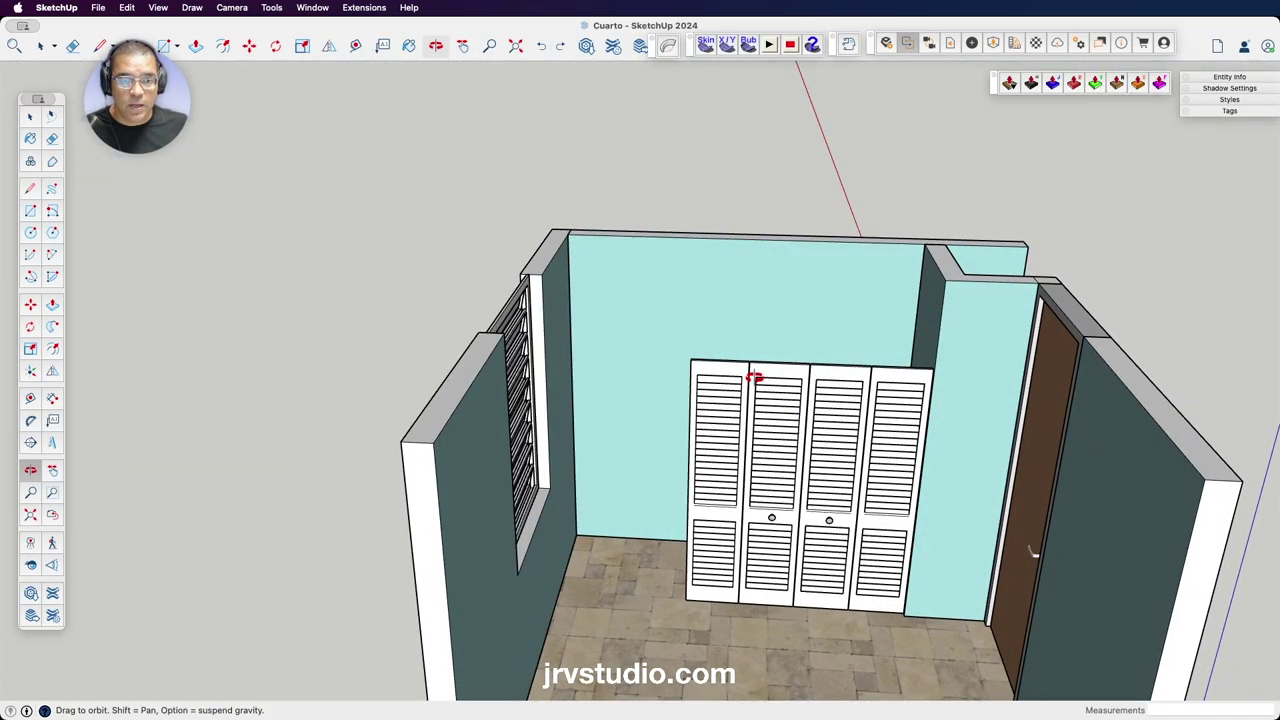
{"action": "scroll", "coordinate": [754, 376], "scroll_direction": "up", "scroll_amount": 3}
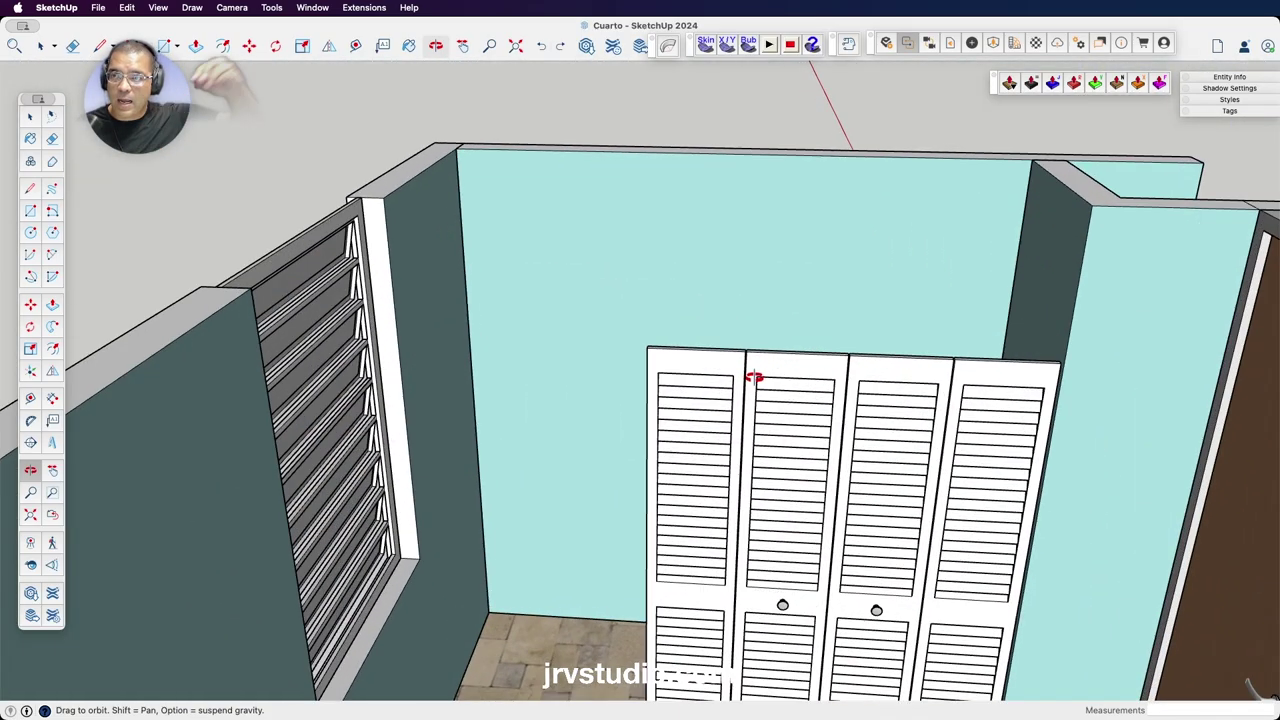
{"action": "key", "text": "s"}
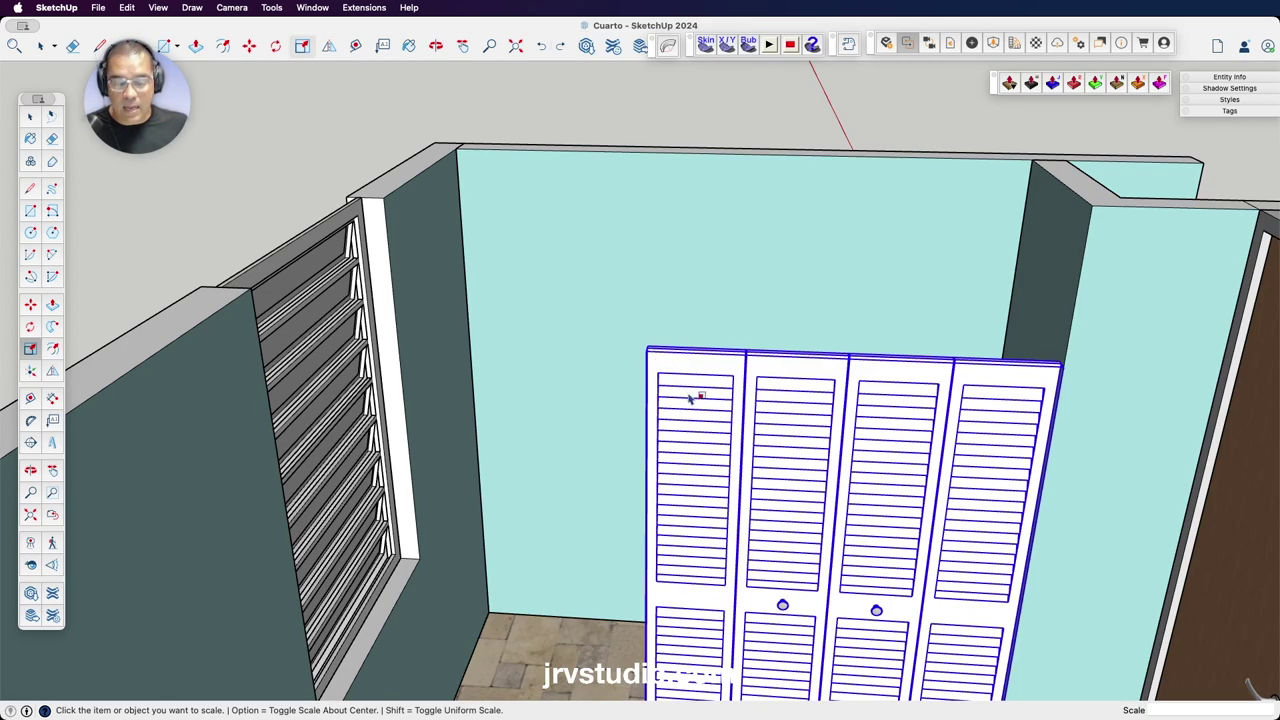
{"action": "key", "text": "space"}
{"action": "mouse_move", "coordinate": [691, 396]}
{"action": "middle_mouse_down"}
{"action": "mouse_move", "coordinate": [740, 423]}
{"action": "mouse_move", "coordinate": [771, 403]}
{"action": "middle_mouse_up"}
{"action": "key", "text": "s"}
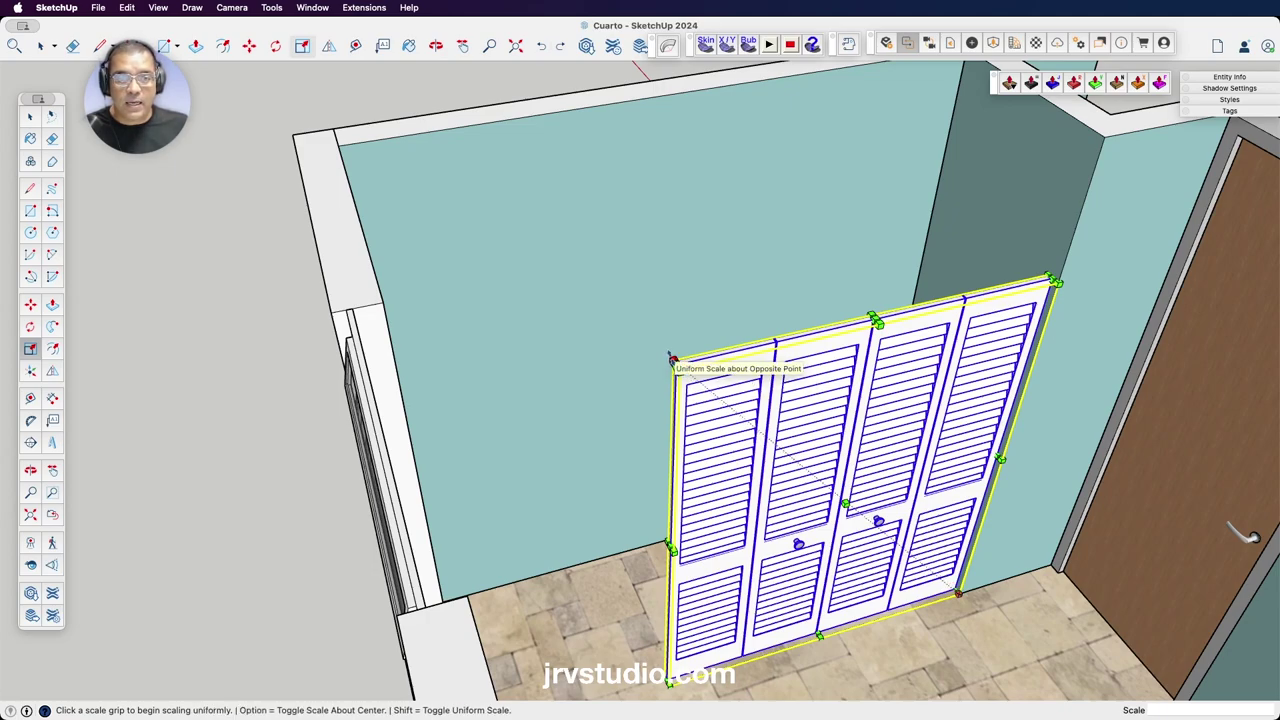
Scale the closet doors uniformly by 1.32 from a corner grip.
{"action": "left_click", "coordinate": [672, 359]}
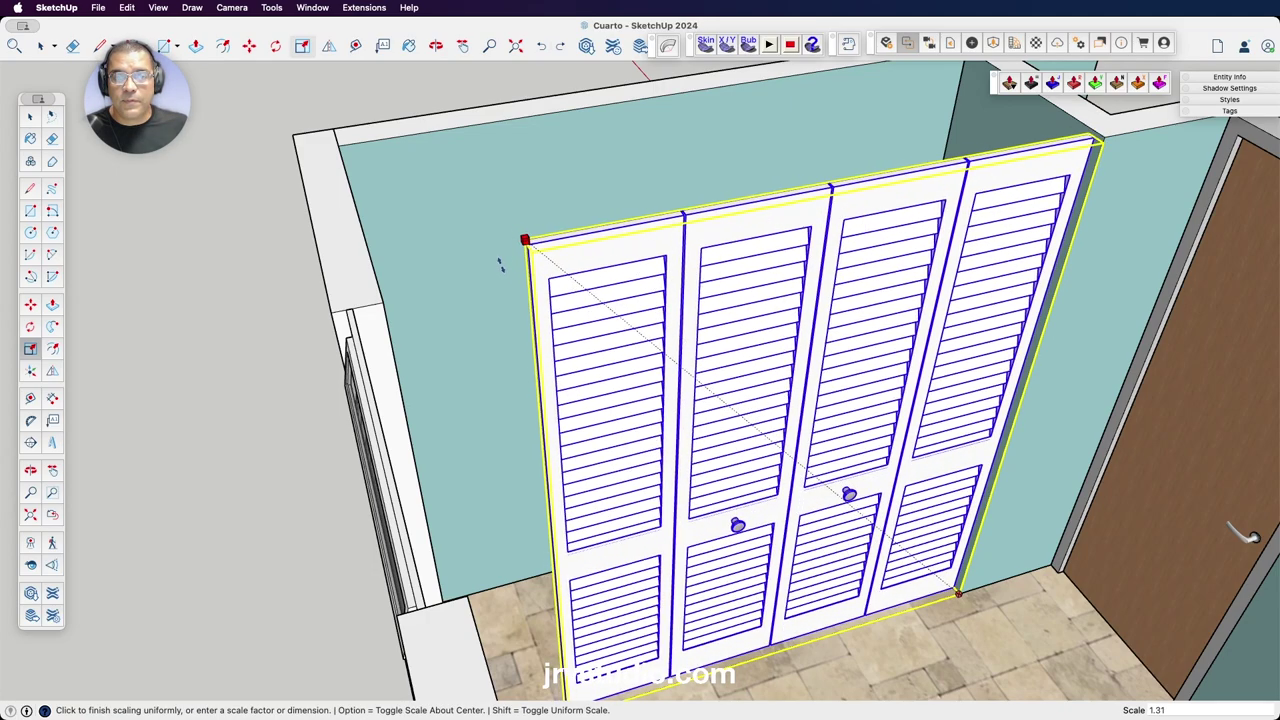
{"action": "left_click", "coordinate": [493, 268]}
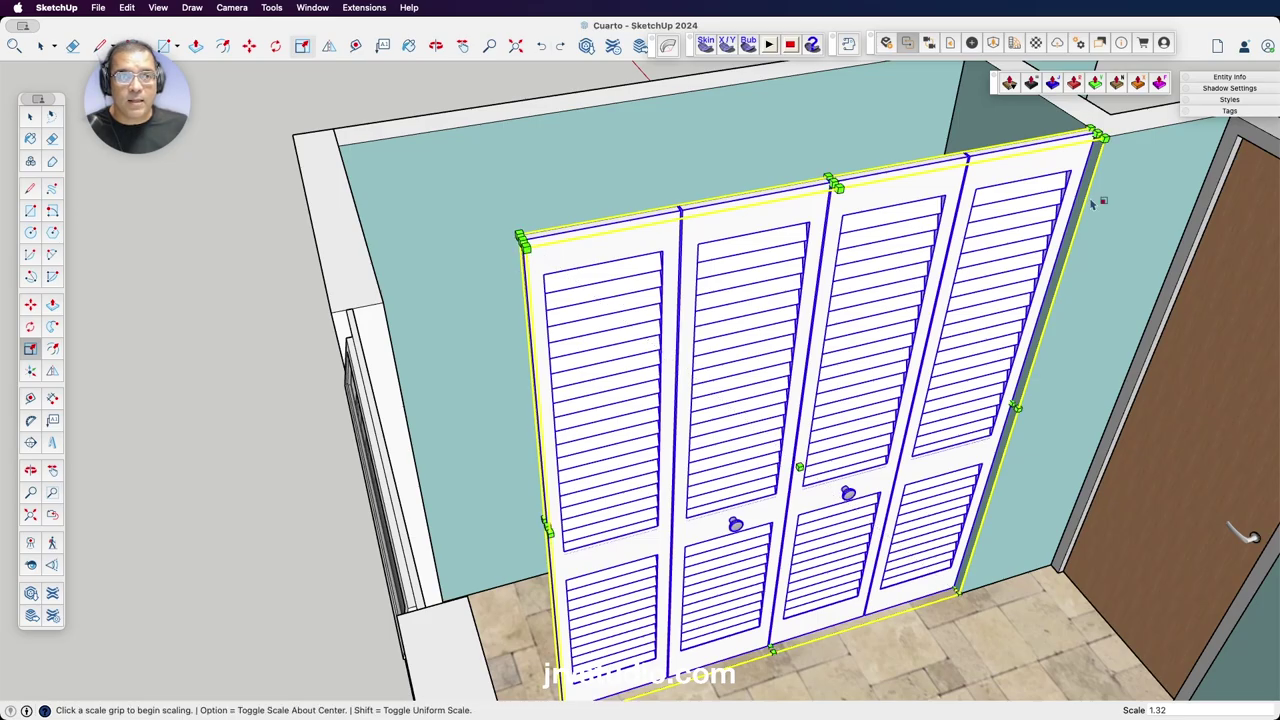
{"action": "key", "text": "o"}
{"action": "mouse_move", "coordinate": [1011, 297]}
{"action": "left_mouse_down"}
{"action": "mouse_move", "coordinate": [843, 280]}
{"action": "mouse_move", "coordinate": [871, 174]}
{"action": "mouse_move", "coordinate": [835, 284]}
{"action": "mouse_move", "coordinate": [694, 280]}
{"action": "mouse_move", "coordinate": [883, 357]}
{"action": "mouse_move", "coordinate": [754, 323]}
{"action": "mouse_move", "coordinate": [733, 413]}
{"action": "mouse_move", "coordinate": [726, 391]}
{"action": "mouse_move", "coordinate": [674, 374]}
{"action": "mouse_move", "coordinate": [523, 374]}
{"action": "mouse_move", "coordinate": [872, 350]}
{"action": "mouse_move", "coordinate": [920, 374]}
{"action": "mouse_move", "coordinate": [697, 374]}
{"action": "mouse_move", "coordinate": [548, 443]}
{"action": "left_mouse_up"}
{"action": "scroll", "coordinate": [548, 443], "scroll_direction": "up", "scroll_amount": 5}
{"action": "scroll", "coordinate": [580, 437], "scroll_direction": "up", "scroll_amount": 2}
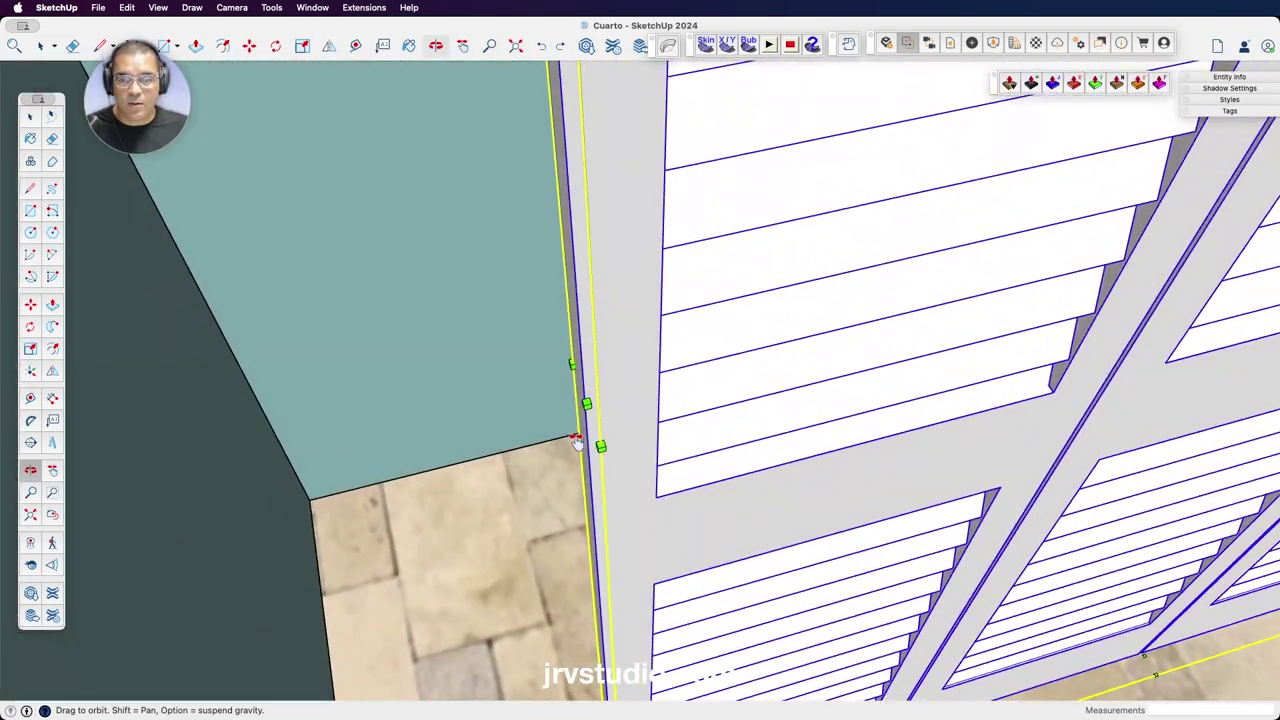
{"action": "scroll", "coordinate": [880, 388], "scroll_direction": "up", "scroll_amount": 3}
{"action": "scroll", "coordinate": [882, 386], "scroll_direction": "up", "scroll_amount": 2}
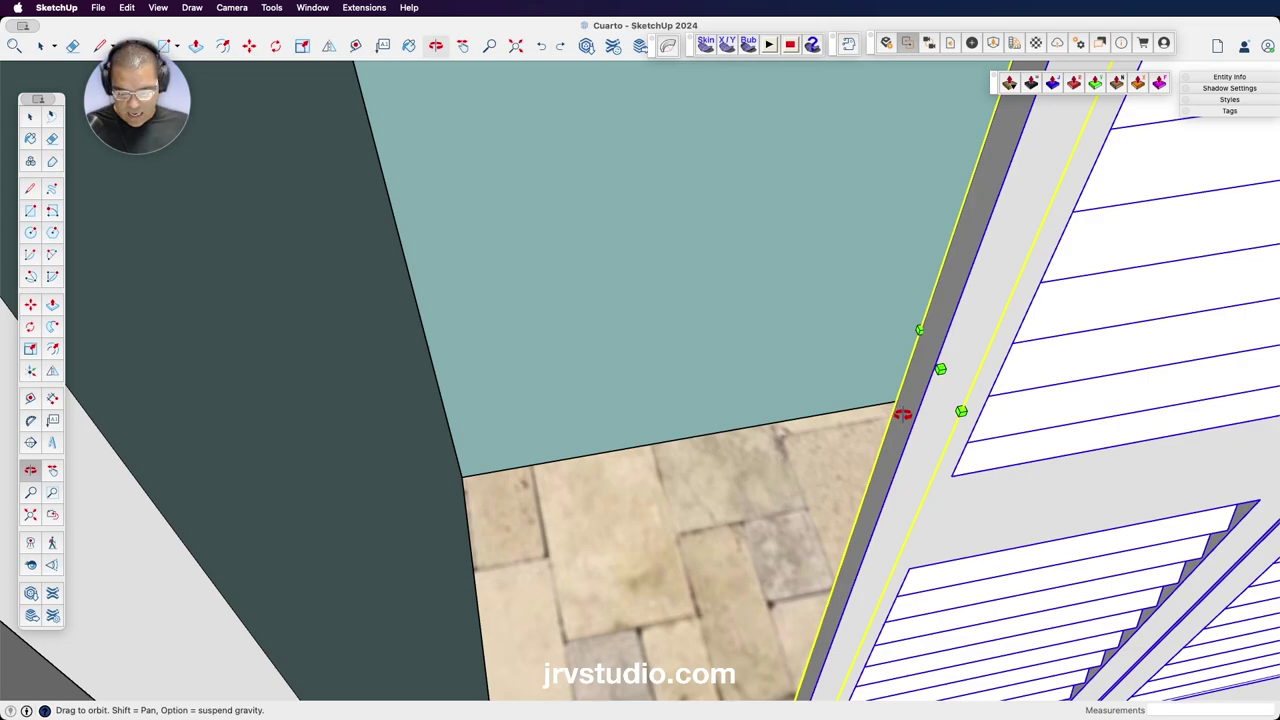
Stretch the doors along the red axis until their edge meets the wall-floor corner.
{"action": "key", "text": "s"}
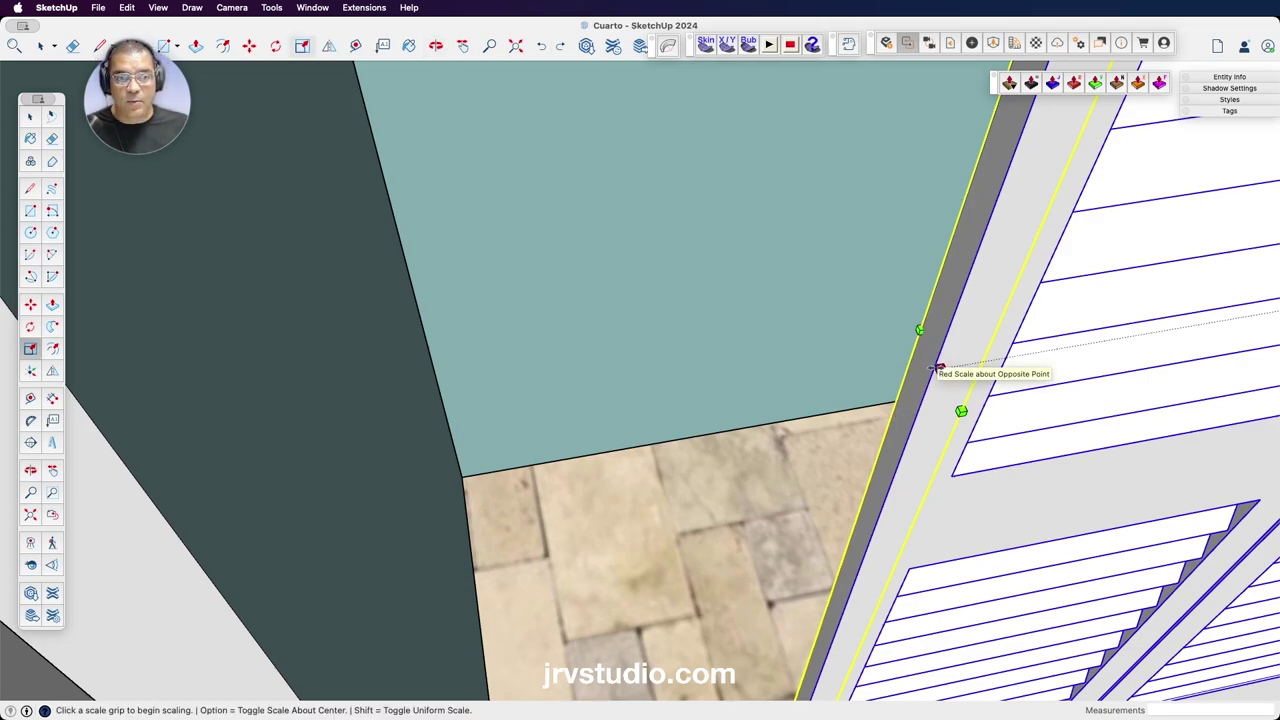
{"action": "left_click", "coordinate": [938, 367]}
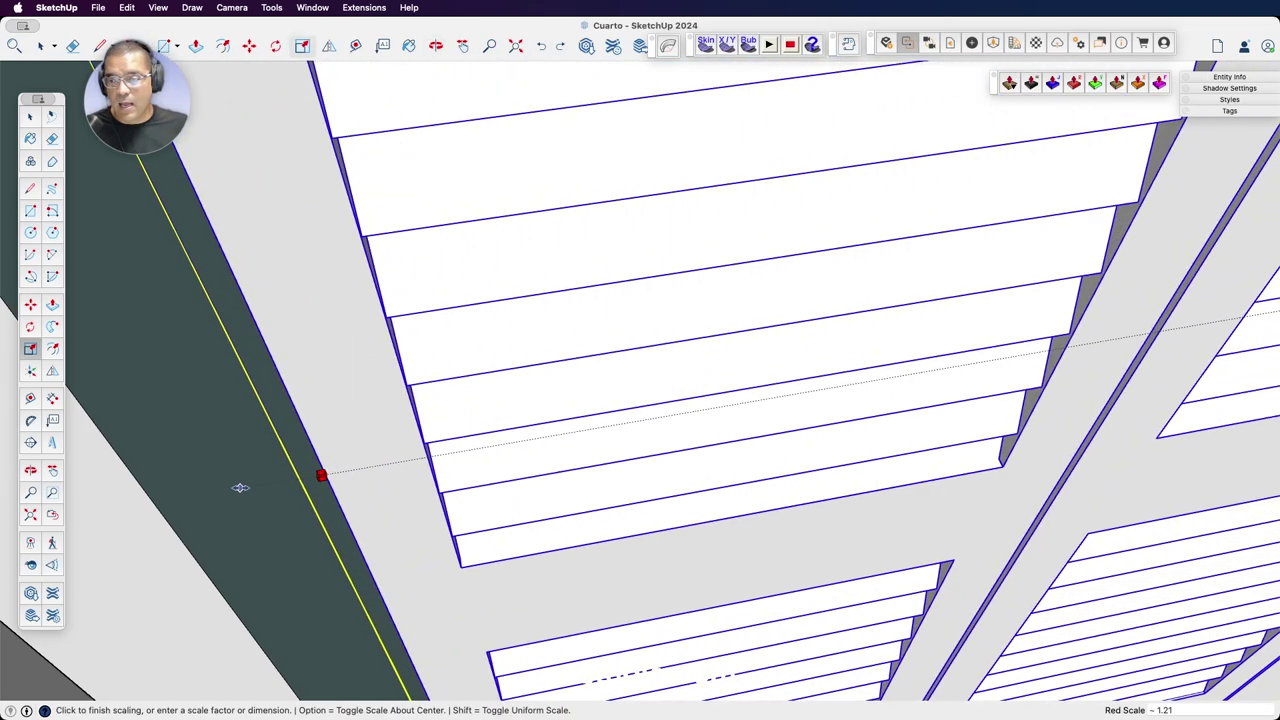
{"action": "left_click", "coordinate": [160, 517]}
{"action": "key", "text": "o"}
{"action": "mouse_move", "coordinate": [509, 483]}
{"action": "left_mouse_down"}
{"action": "mouse_move", "coordinate": [746, 269]}
{"action": "mouse_move", "coordinate": [560, 363]}
{"action": "mouse_move", "coordinate": [662, 378]}
{"action": "left_mouse_up"}
{"action": "scroll", "coordinate": [662, 378], "scroll_direction": "down", "scroll_amount": 5}
{"action": "left_click_drag", "start_coordinate": [657, 428], "coordinate": [737, 294]}
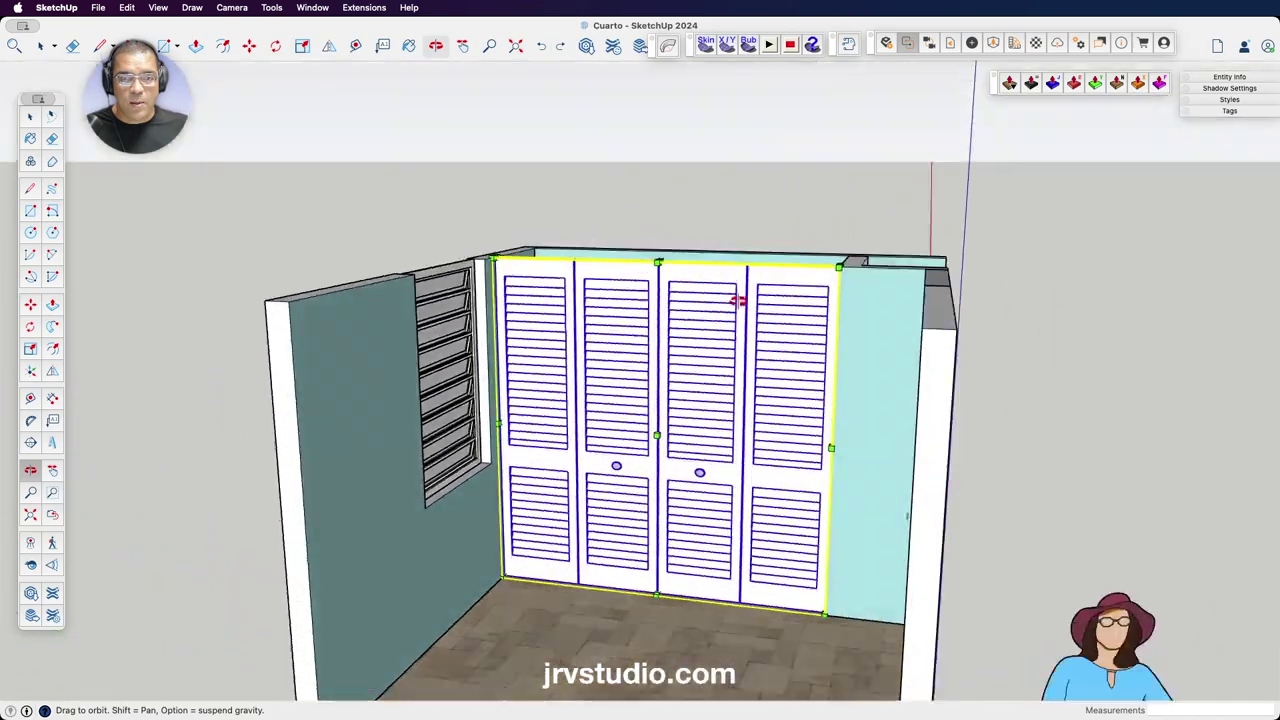
{"action": "scroll", "coordinate": [749, 251], "scroll_direction": "up", "scroll_amount": 3}
{"action": "left_click_drag", "start_coordinate": [749, 251], "coordinate": [702, 381]}
{"action": "scroll", "coordinate": [702, 381], "scroll_direction": "down", "scroll_amount": 3}
{"action": "mouse_move", "coordinate": [714, 297]}
{"action": "left_mouse_down"}
{"action": "mouse_move", "coordinate": [591, 409]}
{"action": "mouse_move", "coordinate": [648, 296]}
{"action": "left_mouse_up"}
{"action": "key", "text": "space"}
{"action": "left_click", "coordinate": [615, 192]}
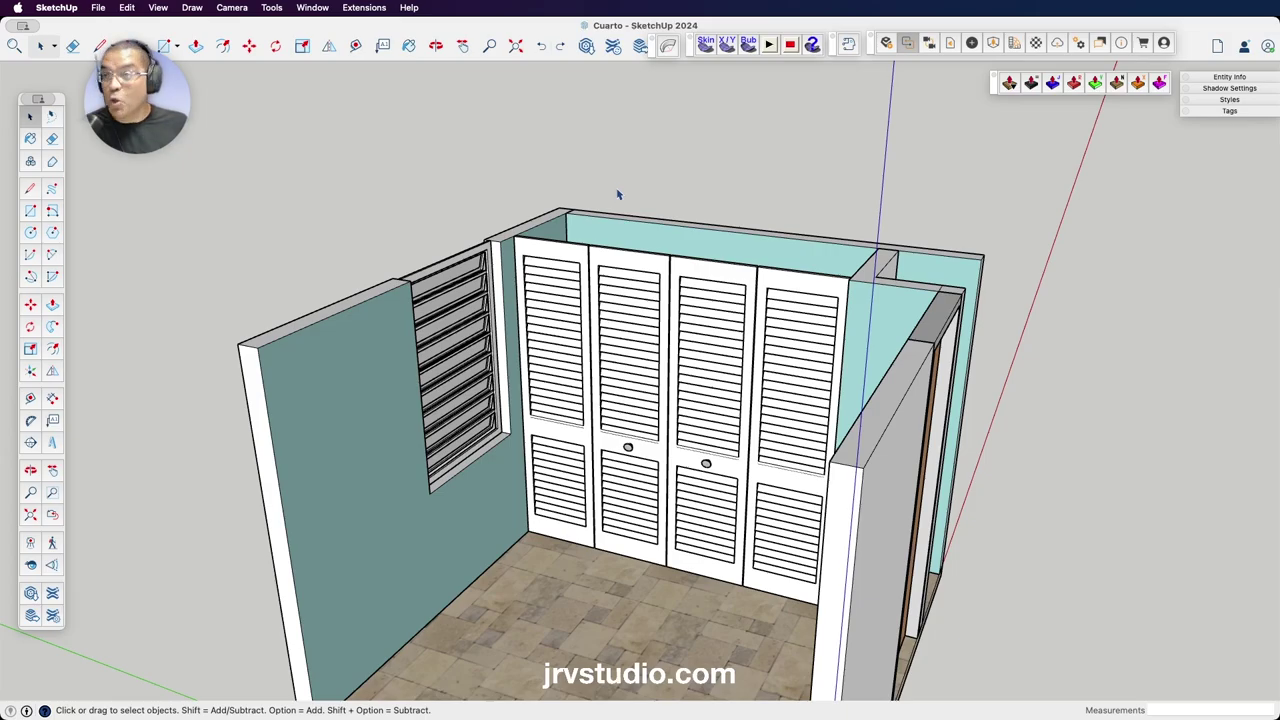
{"action": "mouse_move", "coordinate": [663, 222]}
{"action": "middle_mouse_down"}
{"action": "mouse_move", "coordinate": [666, 604]}
{"action": "mouse_move", "coordinate": [720, 451]}
{"action": "mouse_move", "coordinate": [926, 363]}
{"action": "mouse_move", "coordinate": [878, 306]}
{"action": "middle_mouse_up"}
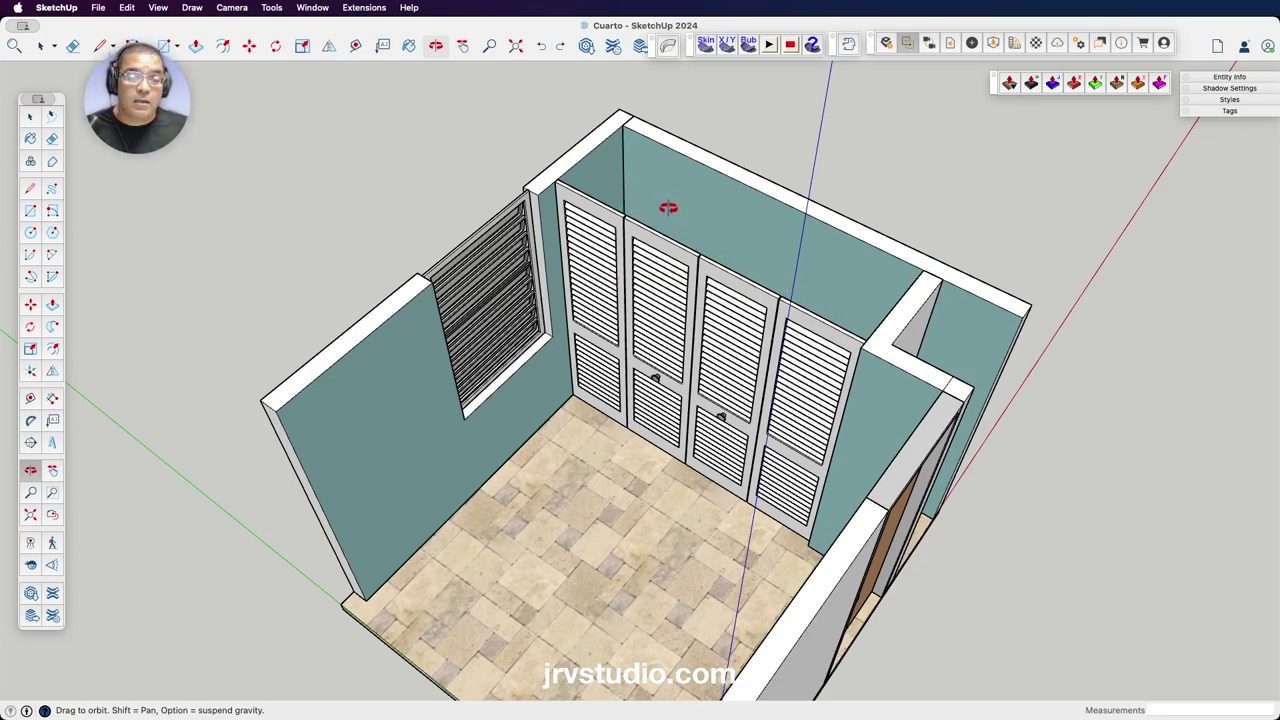
{"action": "mouse_move", "coordinate": [703, 262]}
{"action": "middle_mouse_down"}
{"action": "mouse_move", "coordinate": [834, 197]}
{"action": "mouse_move", "coordinate": [829, 126]}
{"action": "mouse_move", "coordinate": [729, 83]}
{"action": "mouse_move", "coordinate": [587, 114]}
{"action": "mouse_move", "coordinate": [700, 290]}
{"action": "mouse_move", "coordinate": [674, 474]}
{"action": "mouse_move", "coordinate": [809, 480]}
{"action": "mouse_move", "coordinate": [753, 453]}
{"action": "mouse_move", "coordinate": [766, 429]}
{"action": "mouse_move", "coordinate": [757, 378]}
{"action": "middle_mouse_up"}
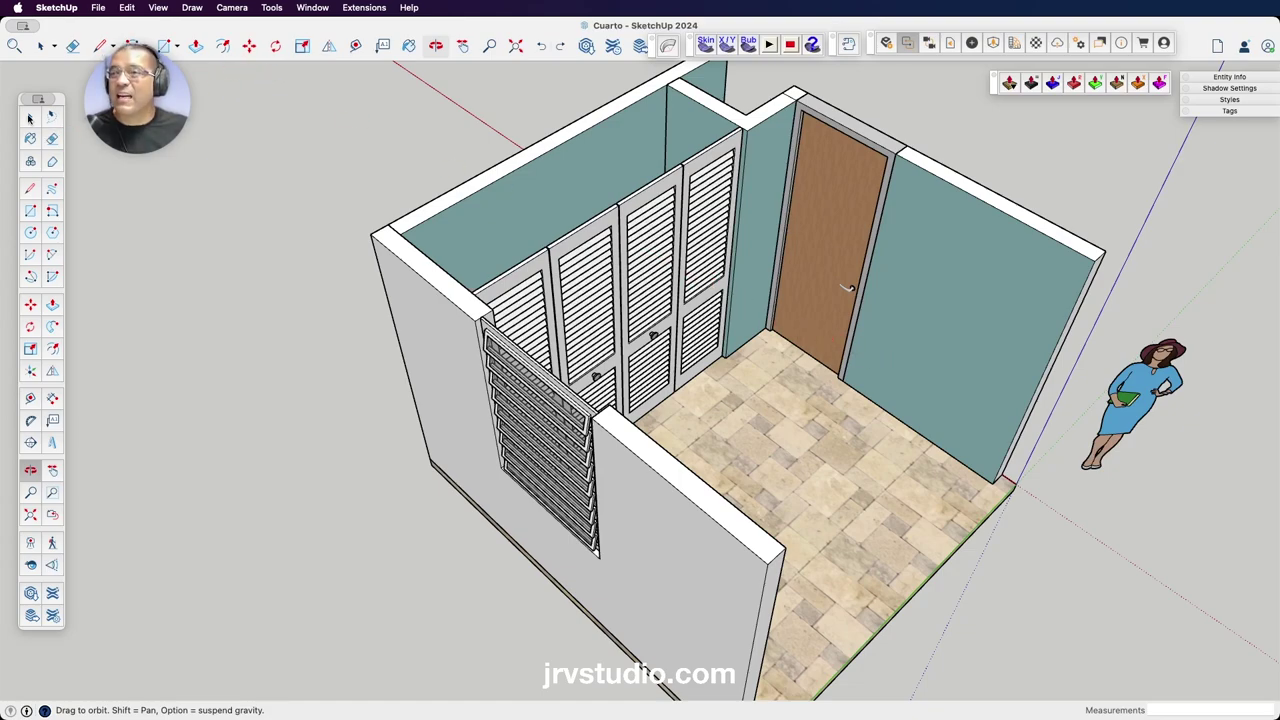
{"action": "left_click", "coordinate": [29, 117]}
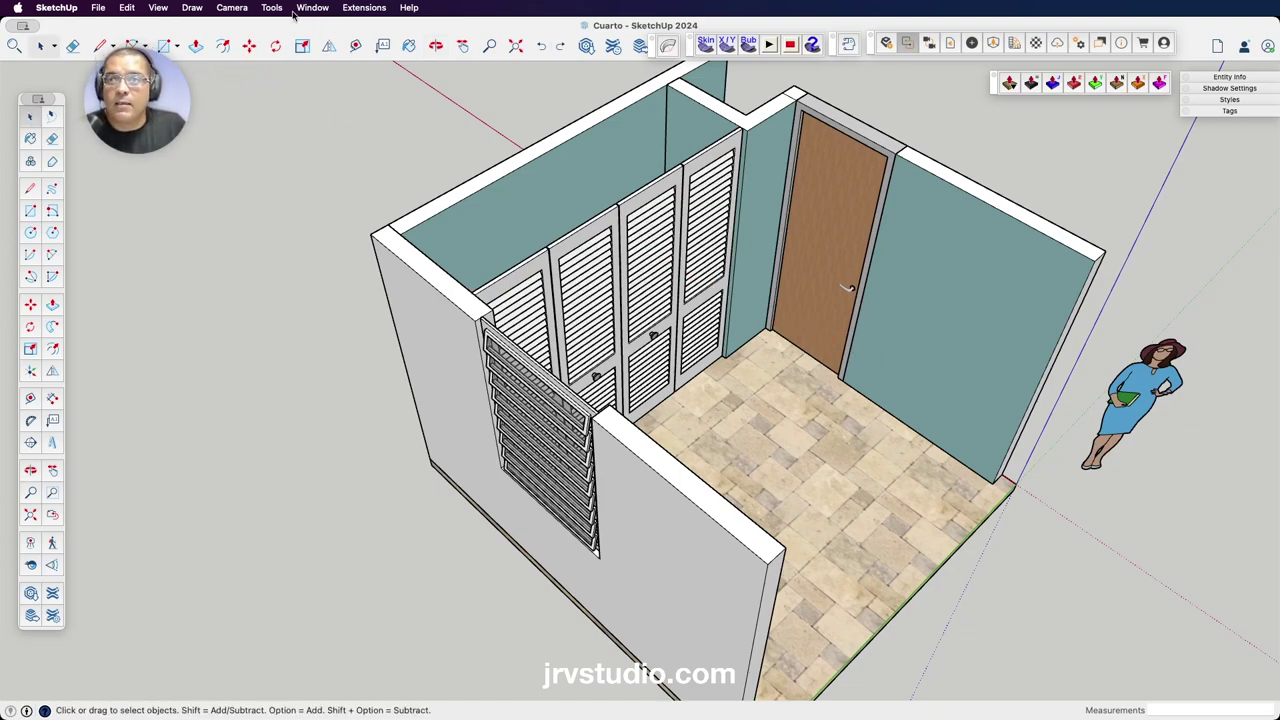
Open 3D Warehouse and search for 'Full side bed'.
{"action": "left_click", "coordinate": [271, 8]}
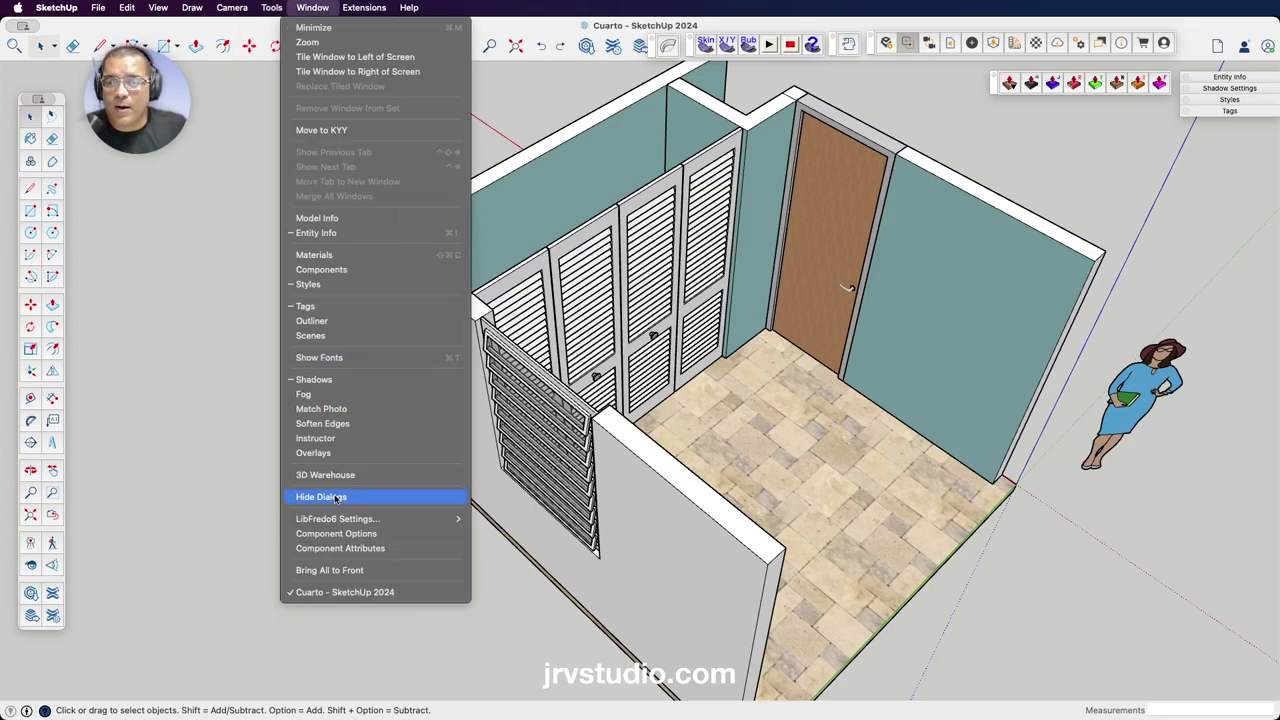
{"action": "left_click", "coordinate": [326, 476]}
{"action": "type", "text": "Full side bed"}
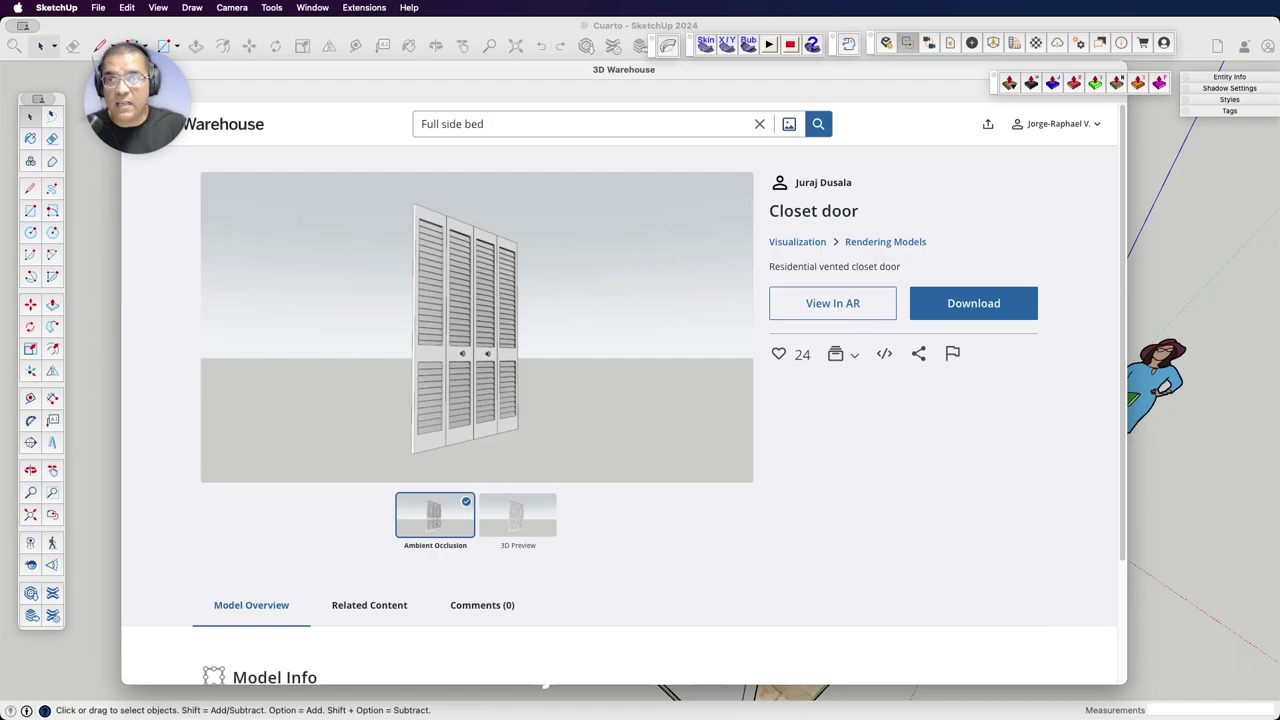
{"action": "key", "text": "Return"}
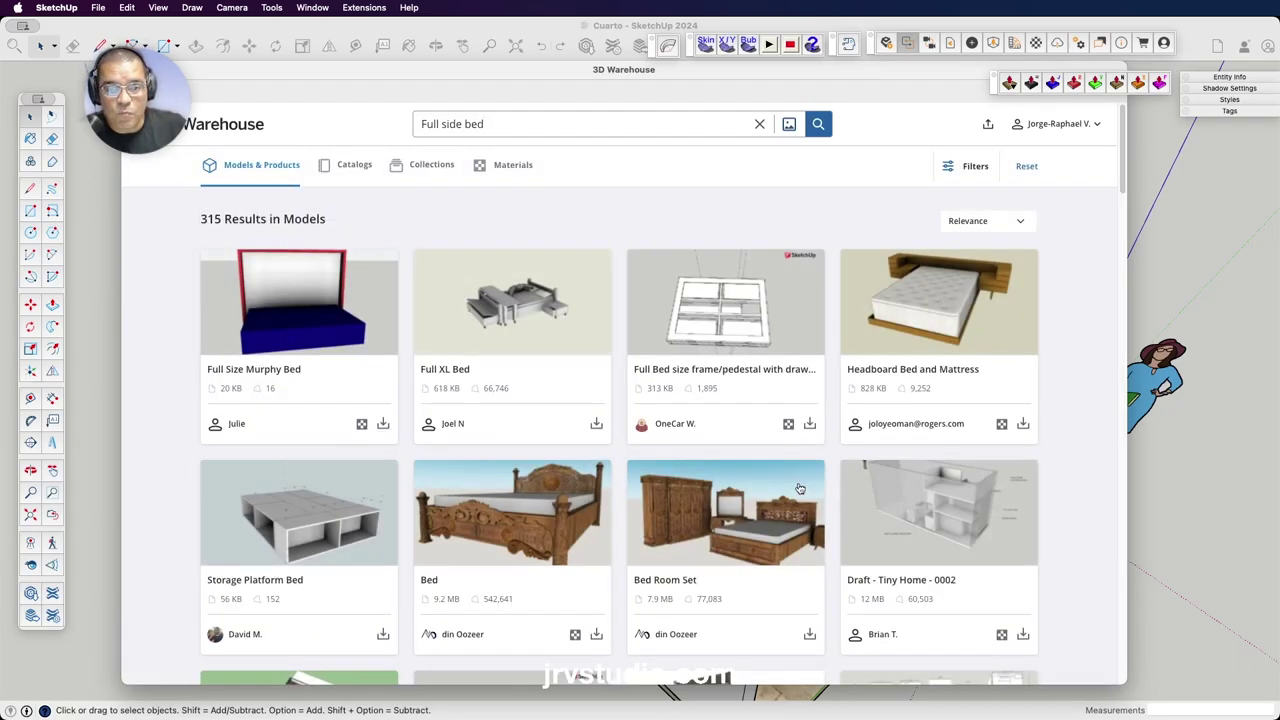
Scroll down through the Full side bed search results.
{"action": "scroll", "coordinate": [798, 490], "scroll_direction": "down", "scroll_amount": 1}
{"action": "scroll", "coordinate": [796, 492], "scroll_direction": "down", "scroll_amount": 1}
{"action": "scroll", "coordinate": [792, 494], "scroll_direction": "down", "scroll_amount": 1}
{"action": "scroll", "coordinate": [788, 496], "scroll_direction": "down", "scroll_amount": 2}
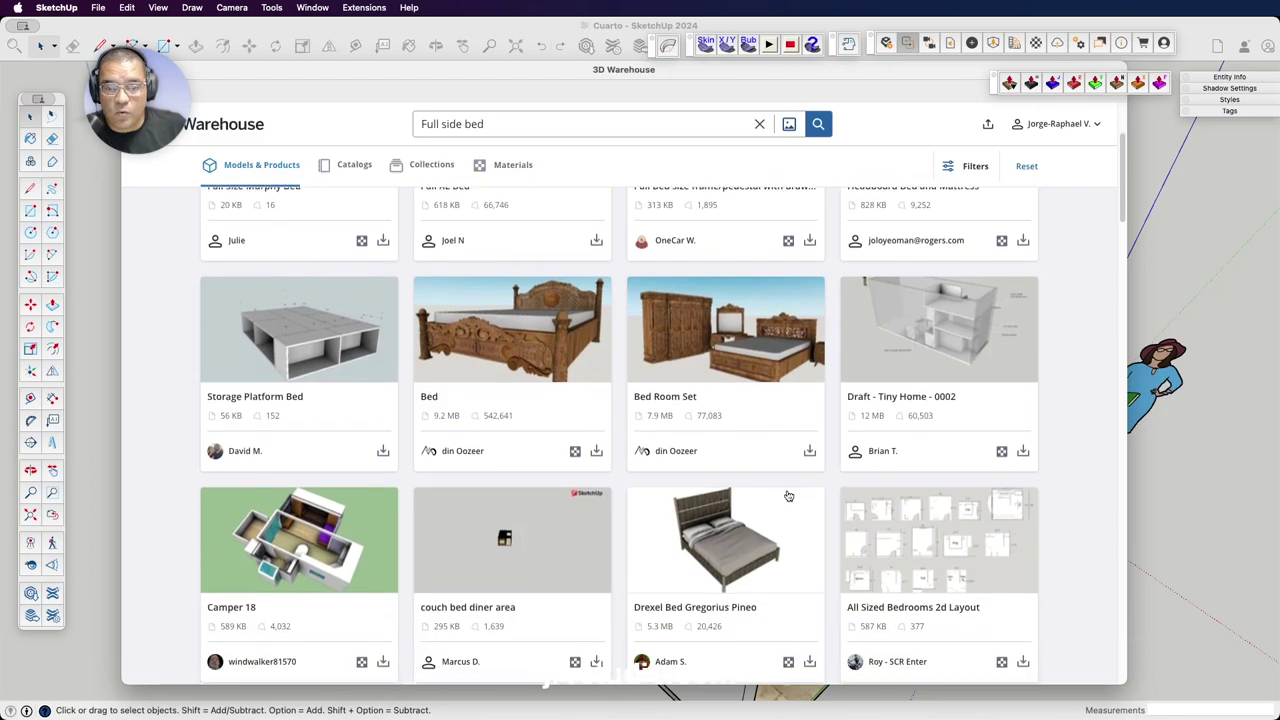
{"action": "scroll", "coordinate": [788, 496], "scroll_direction": "down", "scroll_amount": 1}
{"action": "scroll", "coordinate": [788, 496], "scroll_direction": "down", "scroll_amount": 1}
{"action": "scroll", "coordinate": [788, 496], "scroll_direction": "down", "scroll_amount": 4}
{"action": "scroll", "coordinate": [788, 496], "scroll_direction": "down", "scroll_amount": 2}
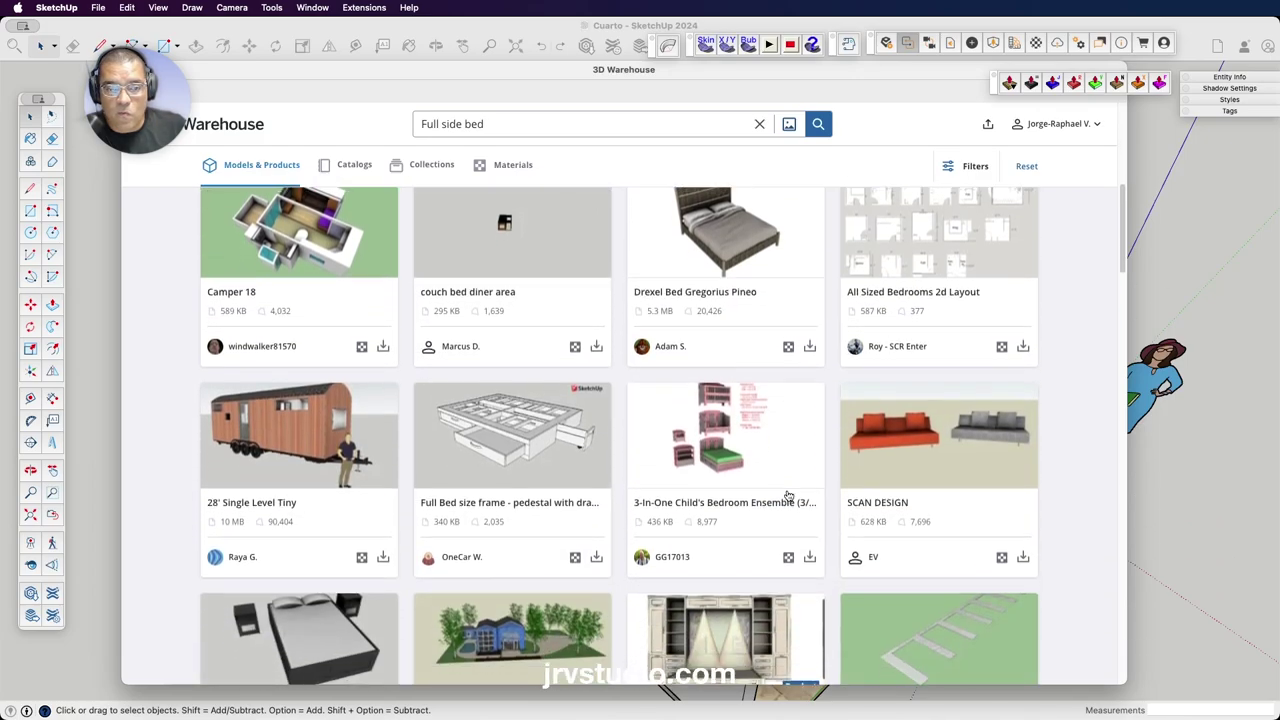
{"action": "scroll", "coordinate": [788, 496], "scroll_direction": "down", "scroll_amount": 2}
{"action": "scroll", "coordinate": [788, 496], "scroll_direction": "down", "scroll_amount": 1}
{"action": "scroll", "coordinate": [788, 496], "scroll_direction": "down", "scroll_amount": 5}
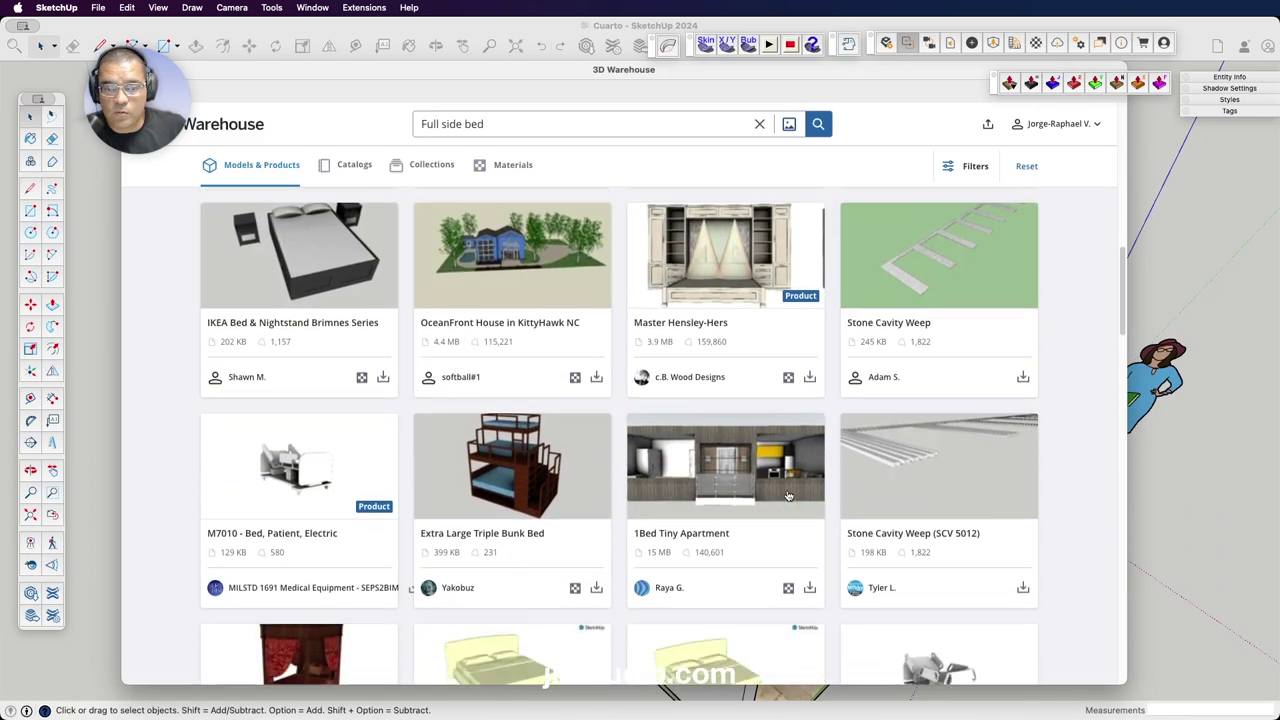
{"action": "scroll", "coordinate": [788, 496], "scroll_direction": "down", "scroll_amount": 3}
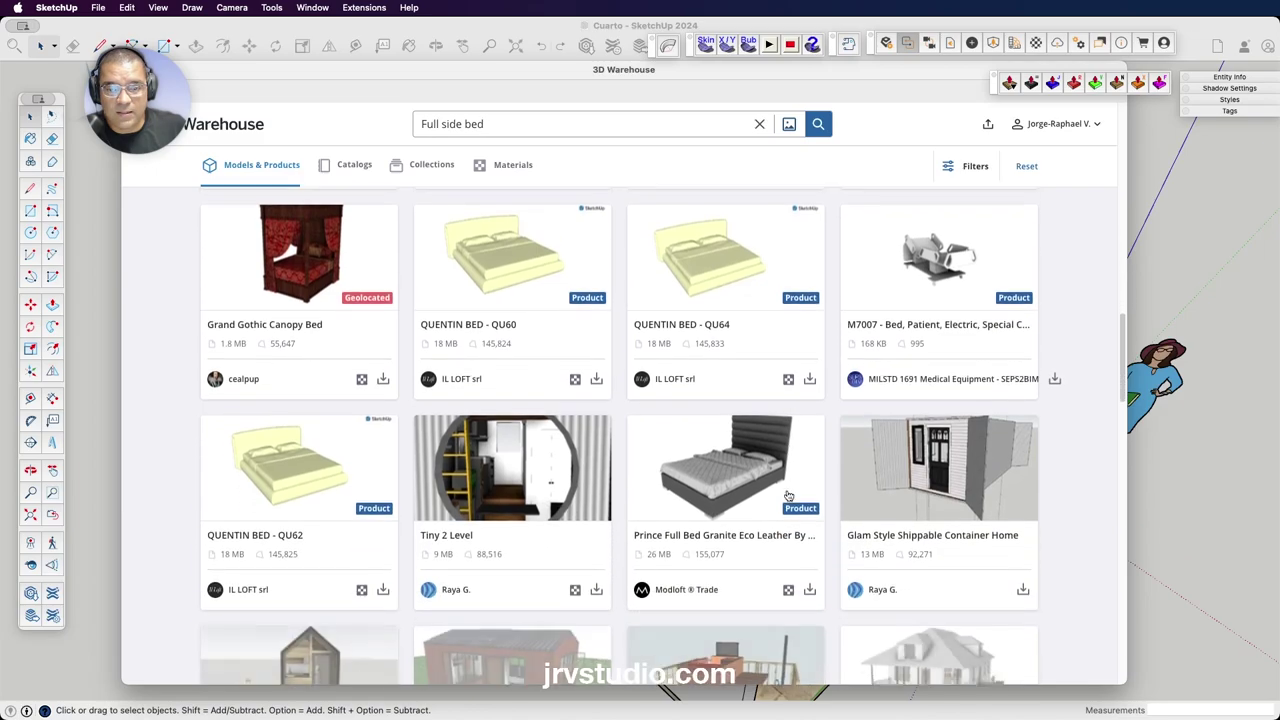
{"action": "scroll", "coordinate": [788, 496], "scroll_direction": "down", "scroll_amount": 2}
{"action": "scroll", "coordinate": [788, 496], "scroll_direction": "down", "scroll_amount": 1}
{"action": "scroll", "coordinate": [788, 496], "scroll_direction": "down", "scroll_amount": 4}
{"action": "scroll", "coordinate": [788, 496], "scroll_direction": "down", "scroll_amount": 2}
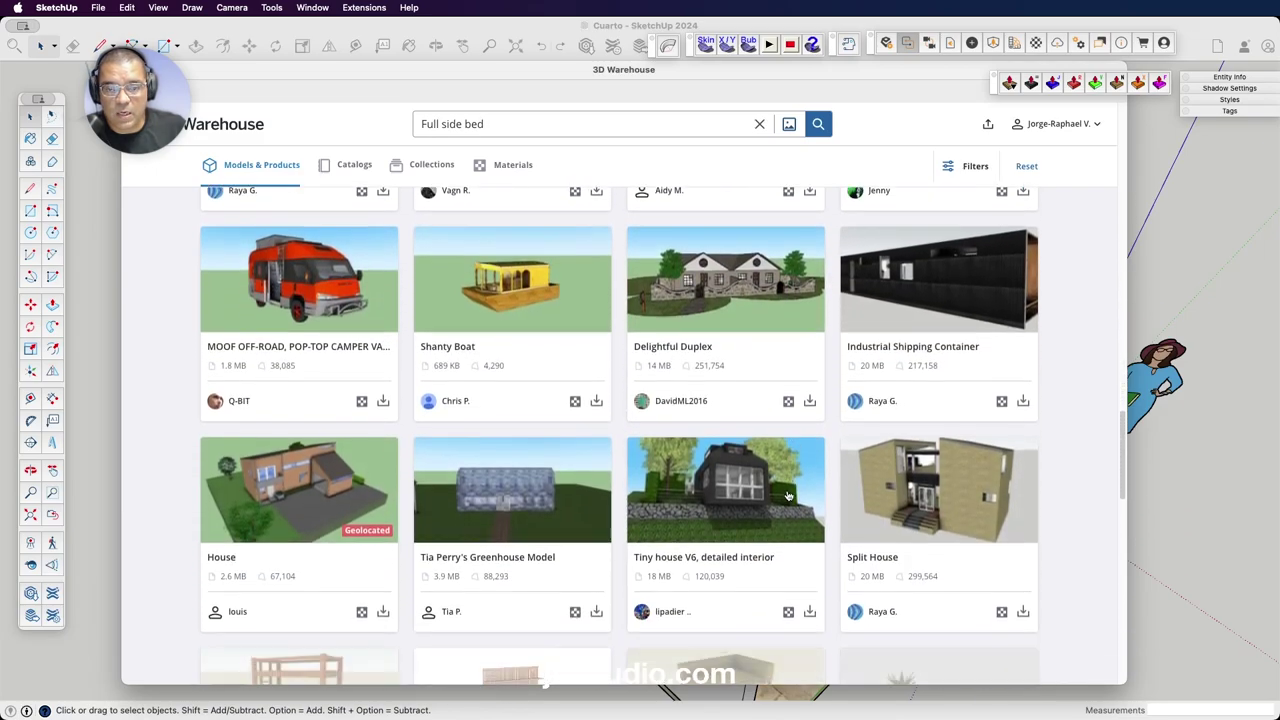
{"action": "scroll", "coordinate": [788, 496], "scroll_direction": "down", "scroll_amount": 2}
{"action": "scroll", "coordinate": [788, 496], "scroll_direction": "down", "scroll_amount": 2}
{"action": "scroll", "coordinate": [788, 496], "scroll_direction": "down", "scroll_amount": 1}
{"action": "scroll", "coordinate": [788, 496], "scroll_direction": "down", "scroll_amount": 1}
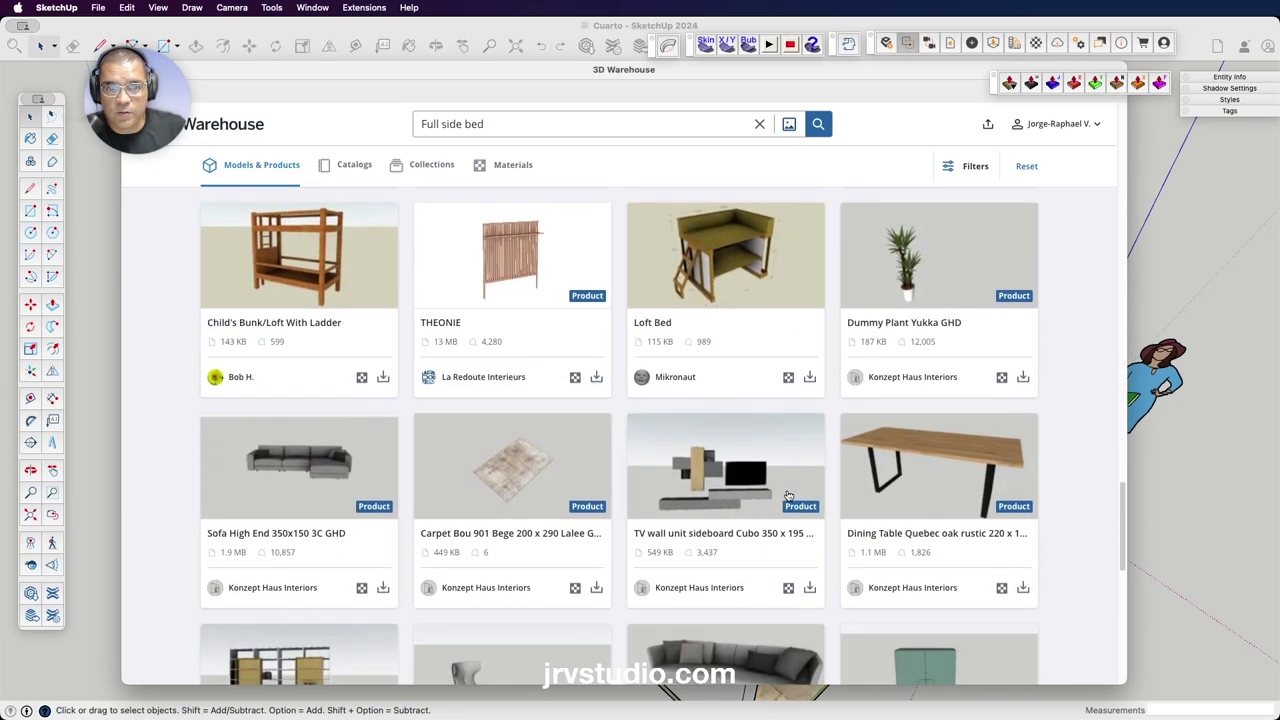
{"action": "scroll", "coordinate": [788, 496], "scroll_direction": "down", "scroll_amount": 2}
{"action": "scroll", "coordinate": [788, 496], "scroll_direction": "down", "scroll_amount": 1}
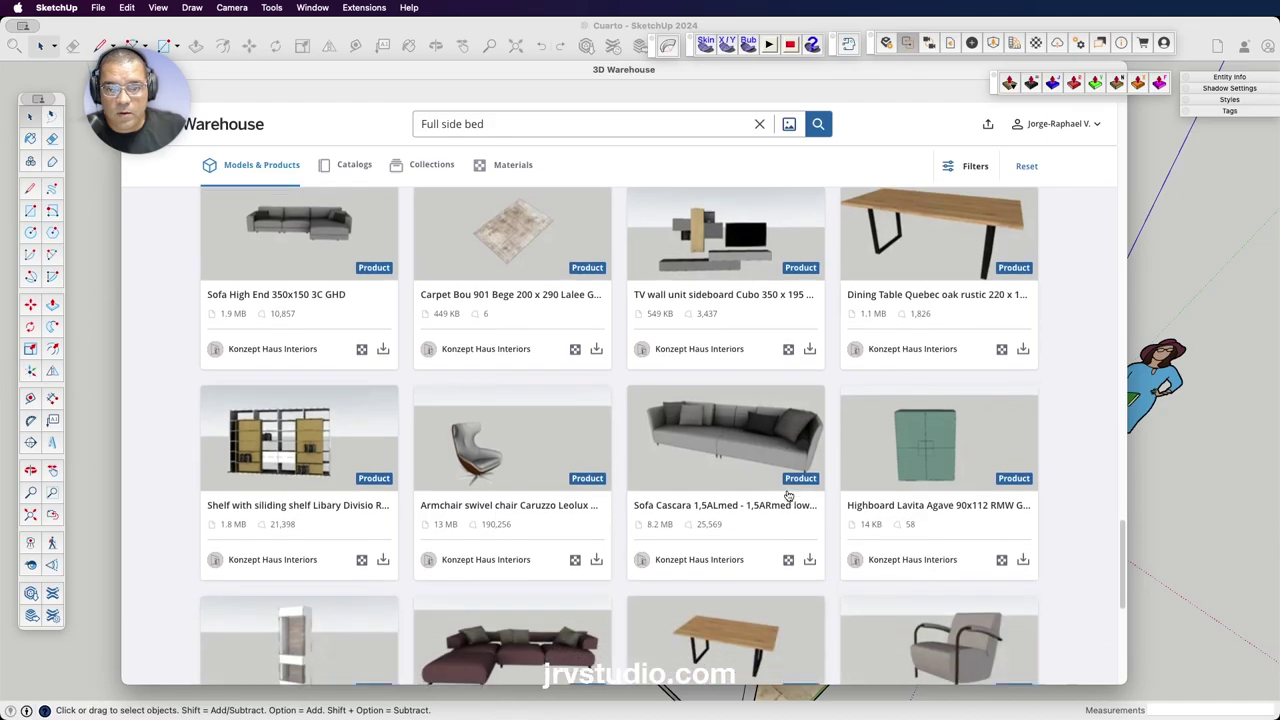
{"action": "scroll", "coordinate": [788, 496], "scroll_direction": "down", "scroll_amount": 2}
{"action": "scroll", "coordinate": [788, 496], "scroll_direction": "down", "scroll_amount": 3}
Rerun the search, load more of the 315 results, browse them, then select the search text.
{"action": "key", "text": "Return"}
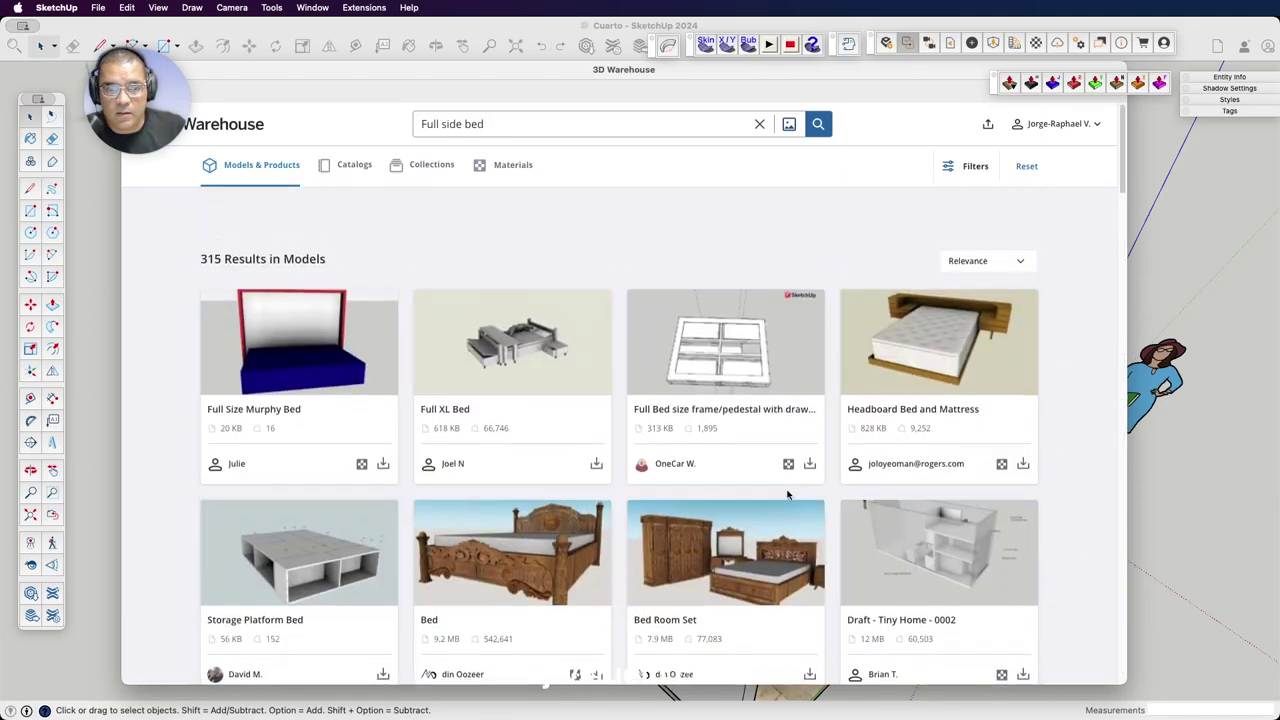
{"action": "scroll", "coordinate": [788, 496], "scroll_direction": "down", "scroll_amount": 5}
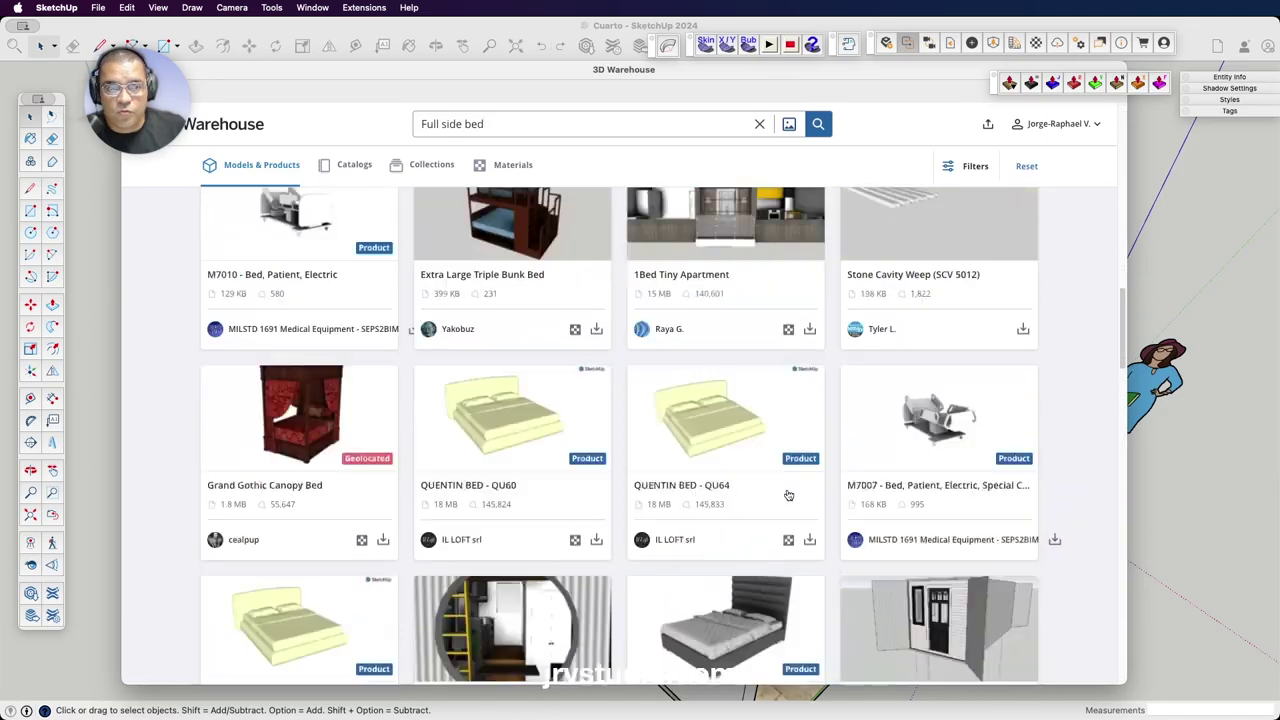
{"action": "scroll", "coordinate": [788, 496], "scroll_direction": "down", "scroll_amount": 5}
{"action": "scroll", "coordinate": [788, 496], "scroll_direction": "down", "scroll_amount": 3}
{"action": "left_click", "coordinate": [637, 613]}
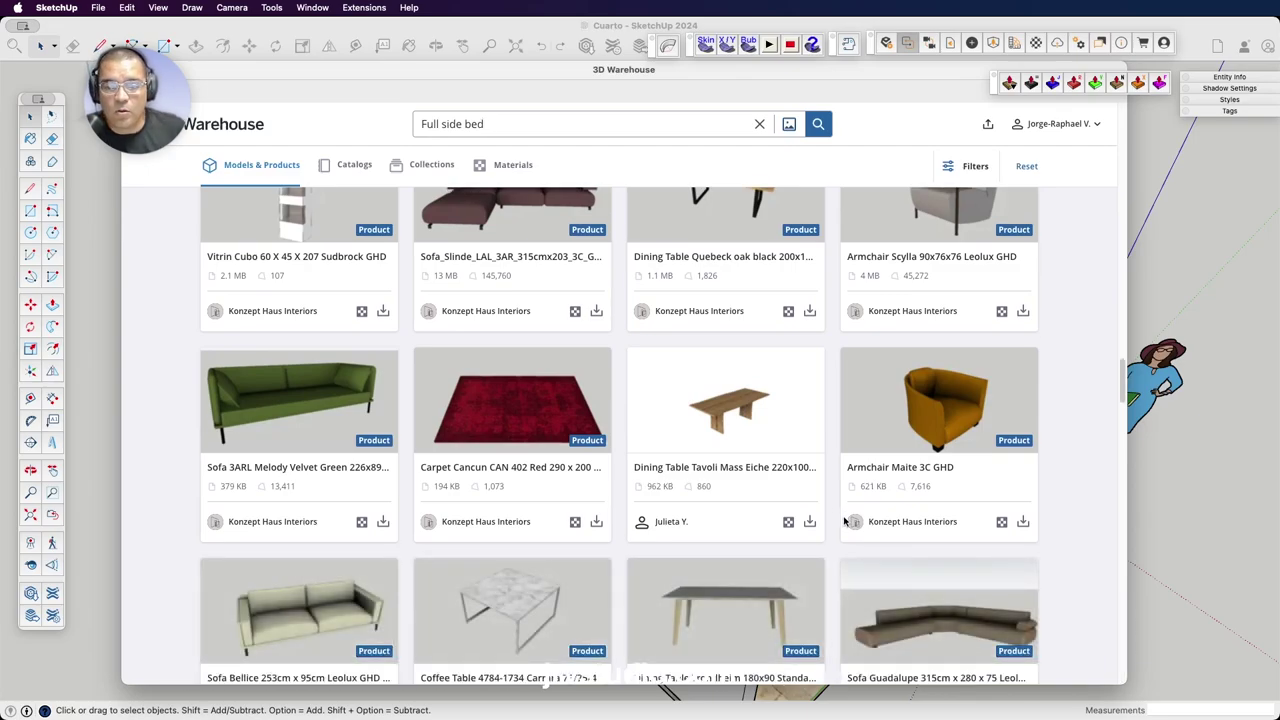
{"action": "scroll", "coordinate": [845, 521], "scroll_direction": "down", "scroll_amount": 5}
{"action": "scroll", "coordinate": [845, 521], "scroll_direction": "down", "scroll_amount": 2}
{"action": "scroll", "coordinate": [845, 521], "scroll_direction": "down", "scroll_amount": 3}
{"action": "scroll", "coordinate": [845, 521], "scroll_direction": "down", "scroll_amount": 4}
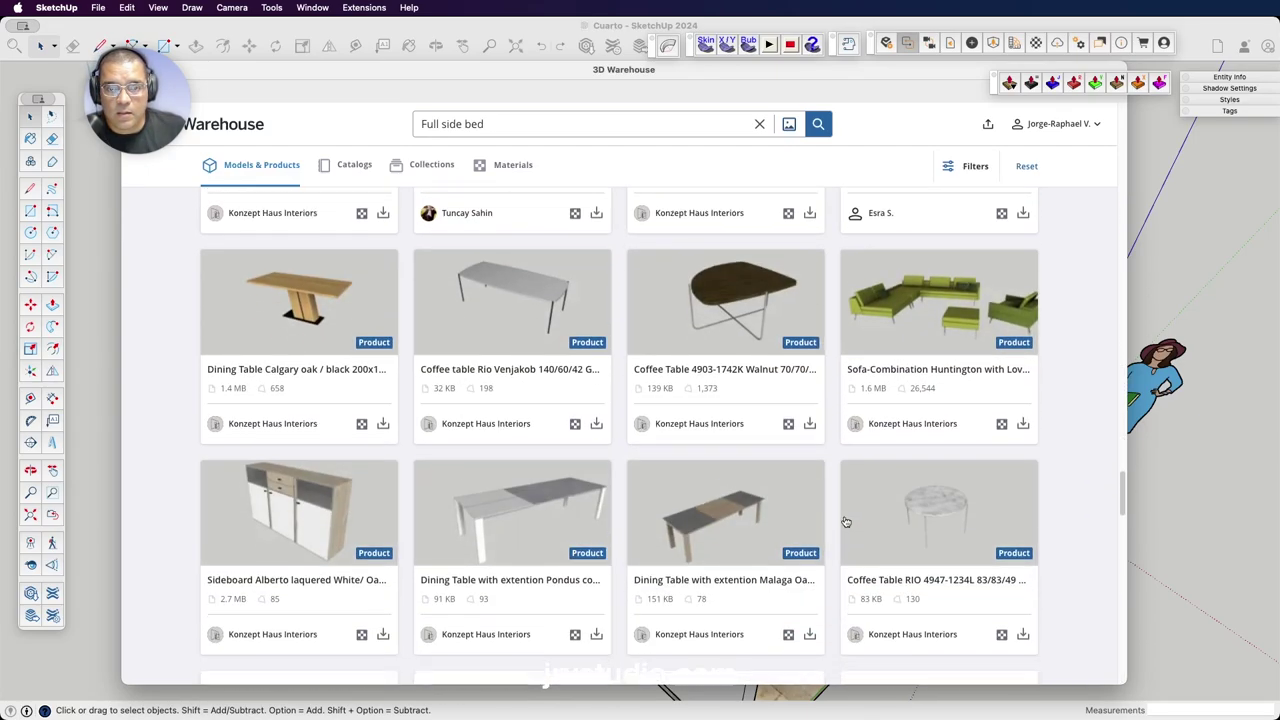
{"action": "scroll", "coordinate": [845, 521], "scroll_direction": "down", "scroll_amount": 1}
{"action": "scroll", "coordinate": [845, 521], "scroll_direction": "down", "scroll_amount": 4}
{"action": "scroll", "coordinate": [845, 521], "scroll_direction": "down", "scroll_amount": 1}
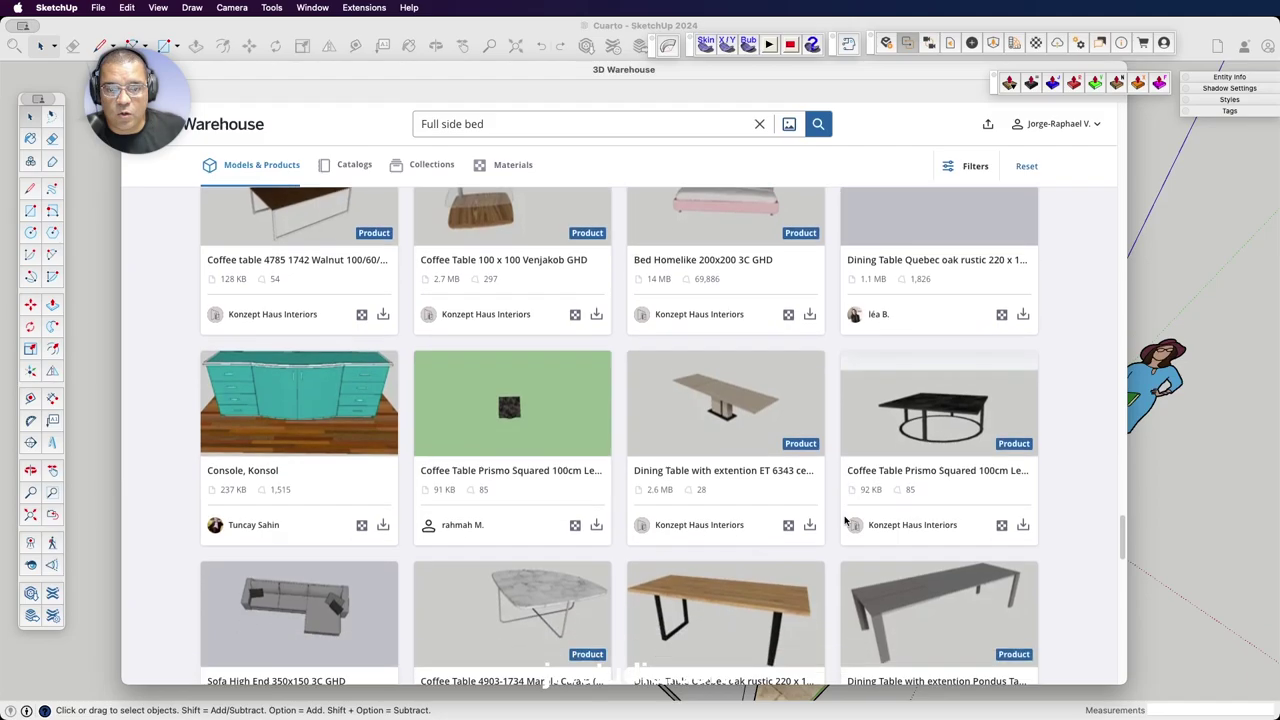
{"action": "scroll", "coordinate": [845, 521], "scroll_direction": "down", "scroll_amount": 2}
{"action": "scroll", "coordinate": [845, 521], "scroll_direction": "down", "scroll_amount": 2}
{"action": "scroll", "coordinate": [845, 521], "scroll_direction": "down", "scroll_amount": 4}
{"action": "scroll", "coordinate": [845, 521], "scroll_direction": "down", "scroll_amount": 3}
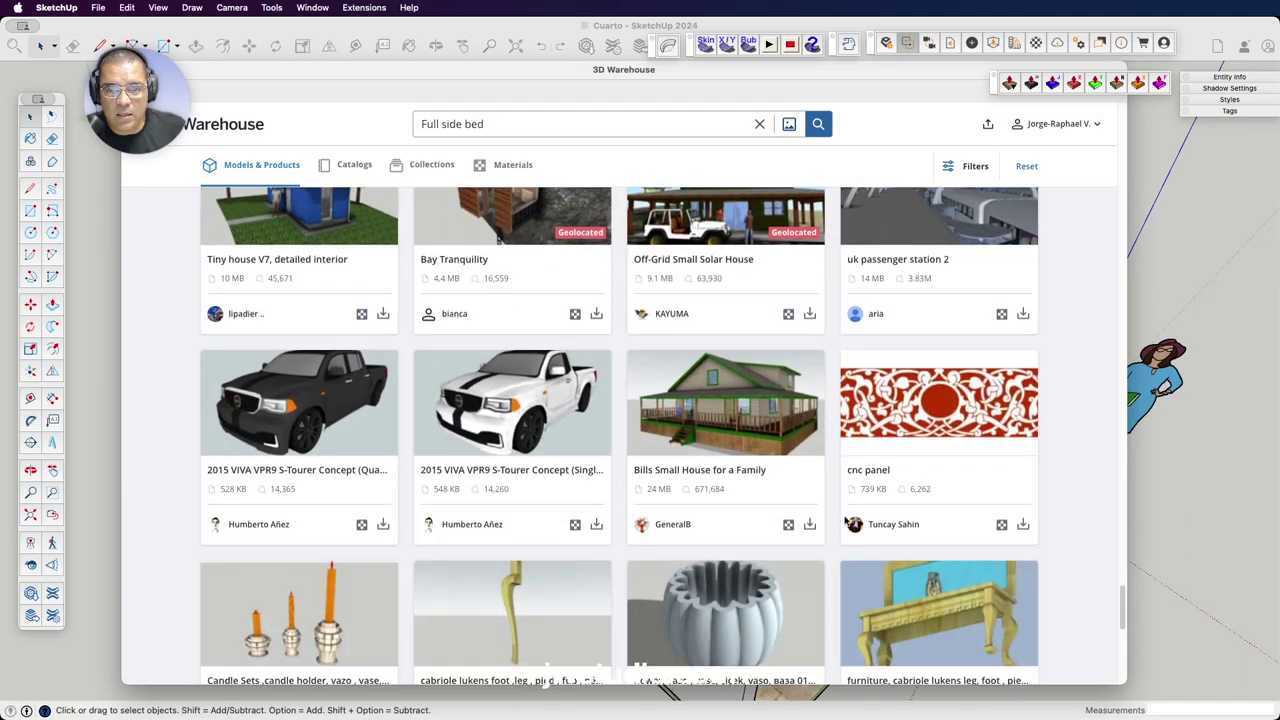
{"action": "scroll", "coordinate": [845, 521], "scroll_direction": "down", "scroll_amount": 4}
{"action": "scroll", "coordinate": [845, 521], "scroll_direction": "down", "scroll_amount": 3}
{"action": "scroll", "coordinate": [845, 521], "scroll_direction": "down", "scroll_amount": 5}
{"action": "scroll", "coordinate": [845, 521], "scroll_direction": "up", "scroll_amount": 20}
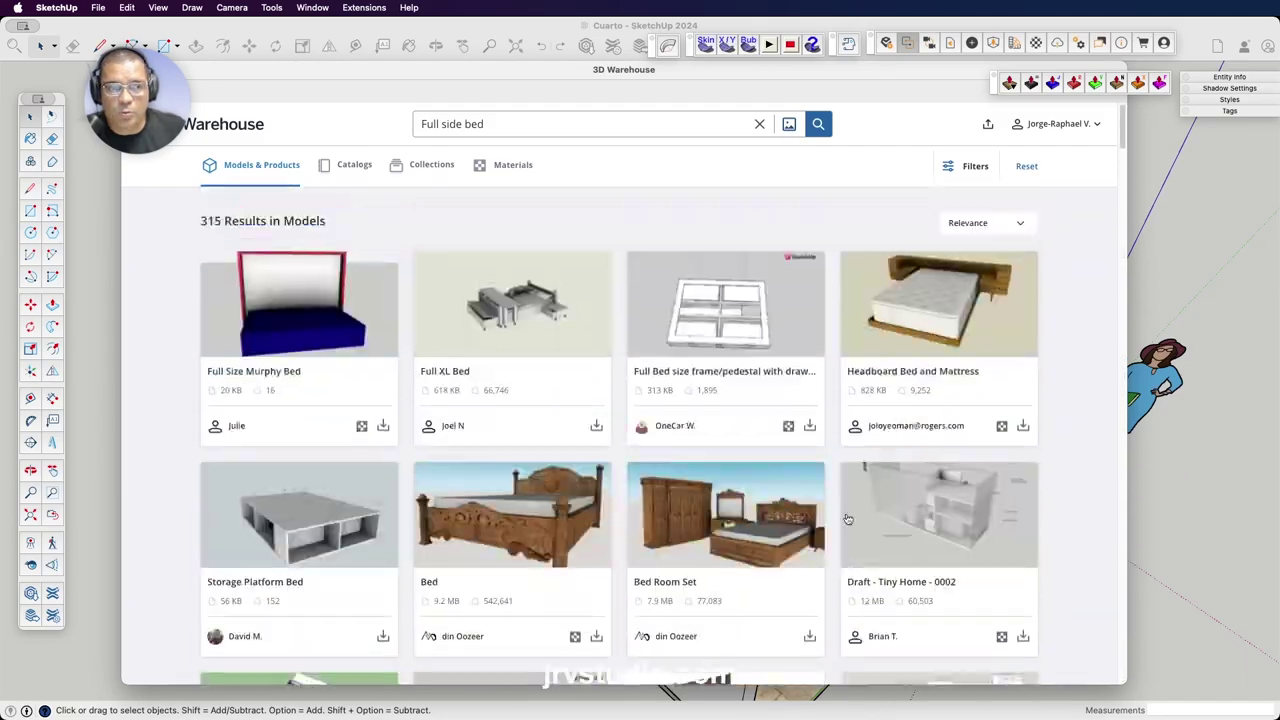
{"action": "left_click_drag", "start_coordinate": [488, 124], "coordinate": [376, 118]}
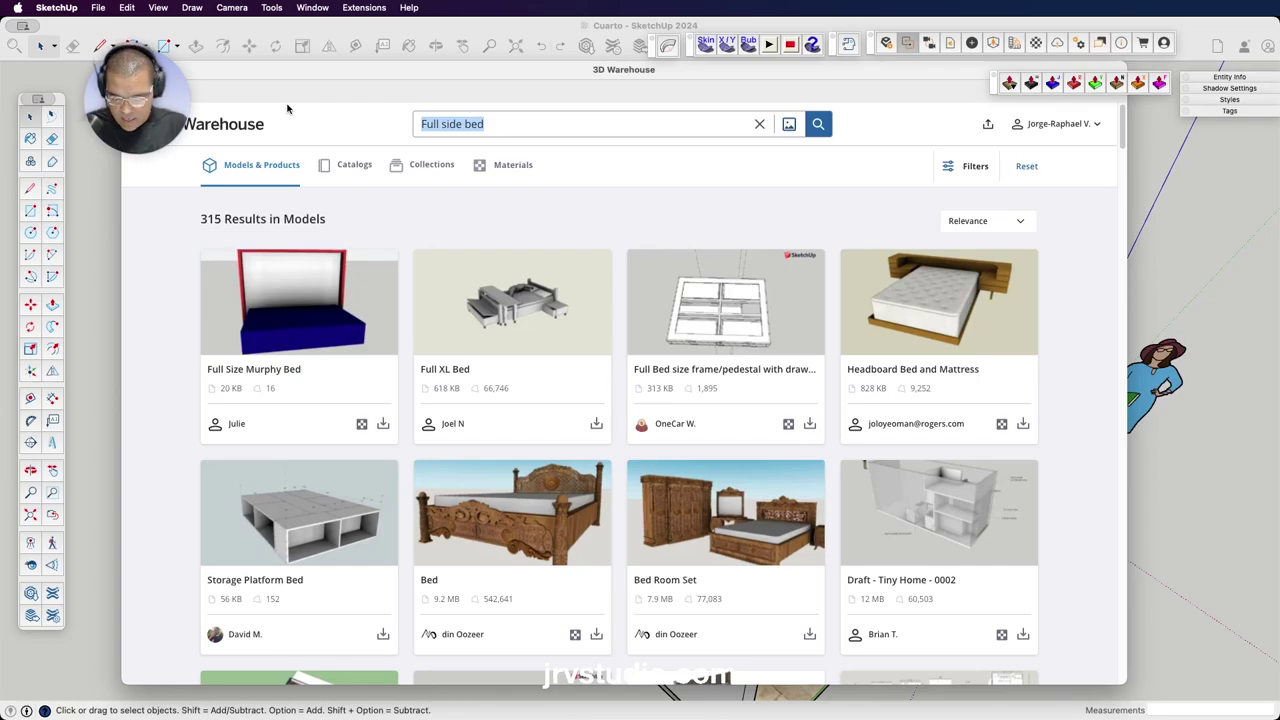
{"action": "type", "text": "Bed"}
{"action": "key", "text": "Return"}
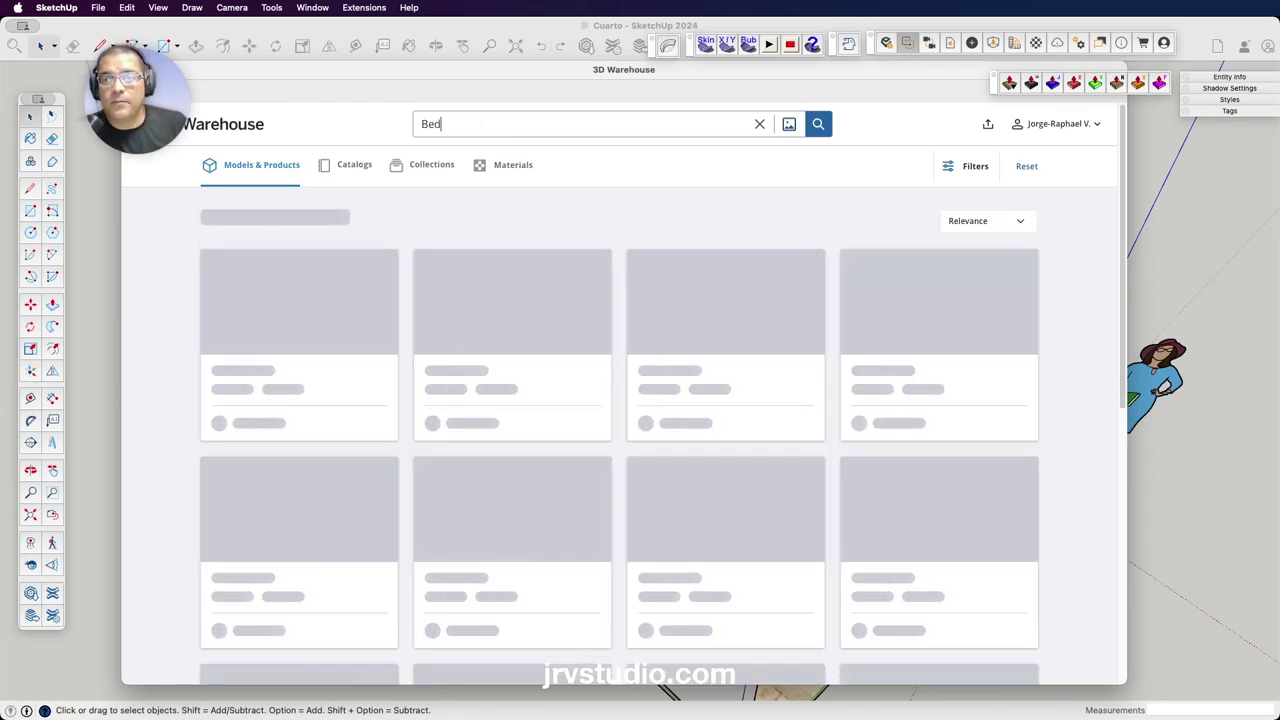
{"action": "scroll", "coordinate": [649, 425], "scroll_direction": "down", "scroll_amount": 2}
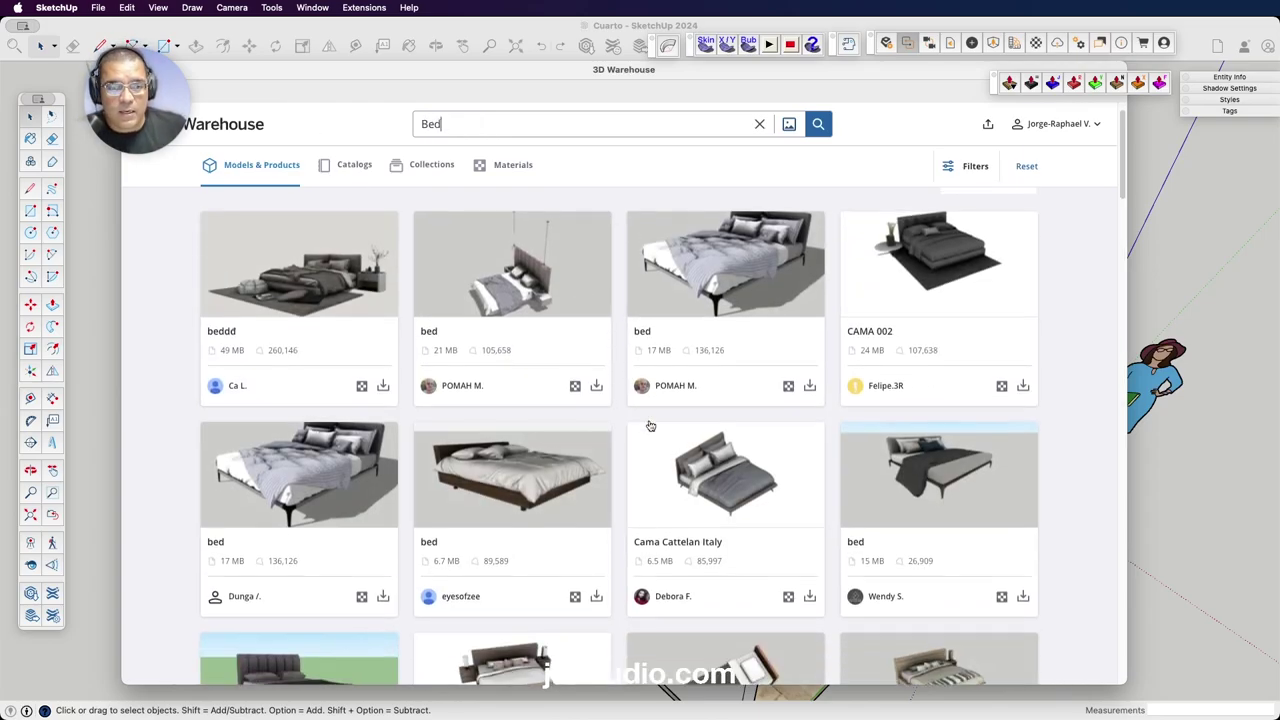
{"action": "scroll", "coordinate": [649, 425], "scroll_direction": "up", "scroll_amount": 1}
{"action": "scroll", "coordinate": [649, 425], "scroll_direction": "down", "scroll_amount": 1}
{"action": "scroll", "coordinate": [649, 425], "scroll_direction": "down", "scroll_amount": 5}
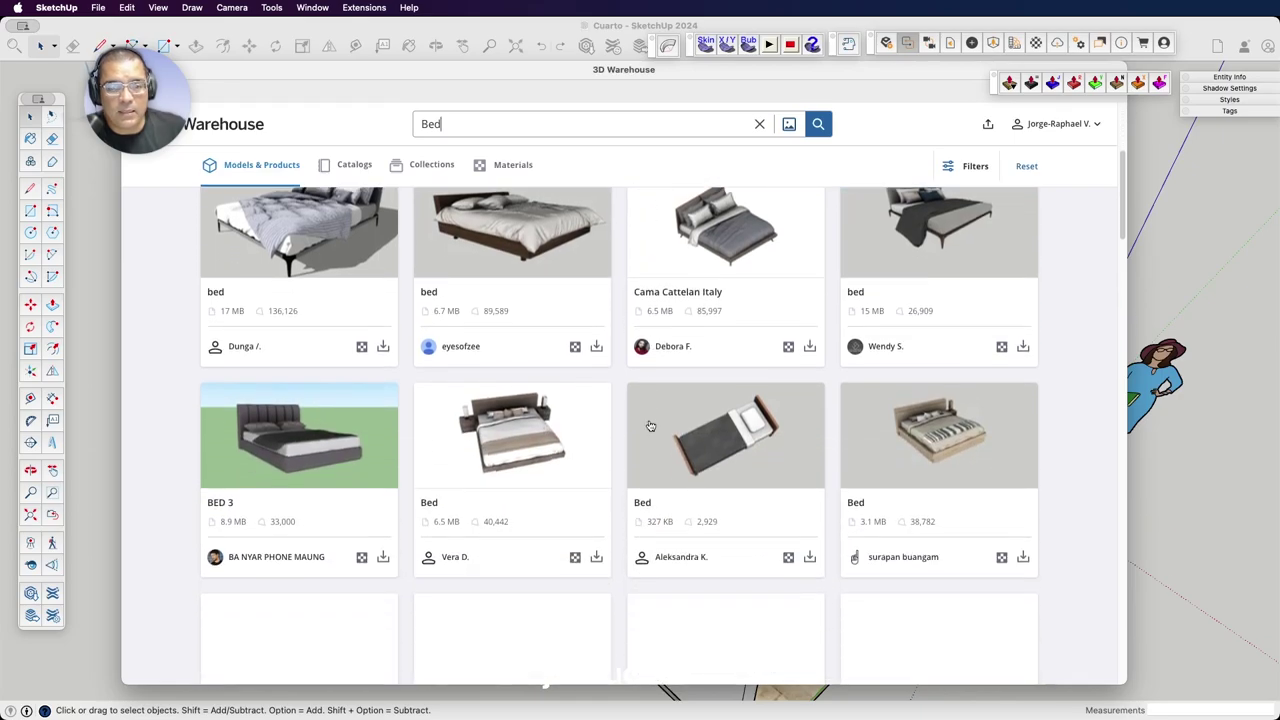
{"action": "scroll", "coordinate": [649, 425], "scroll_direction": "down", "scroll_amount": 3}
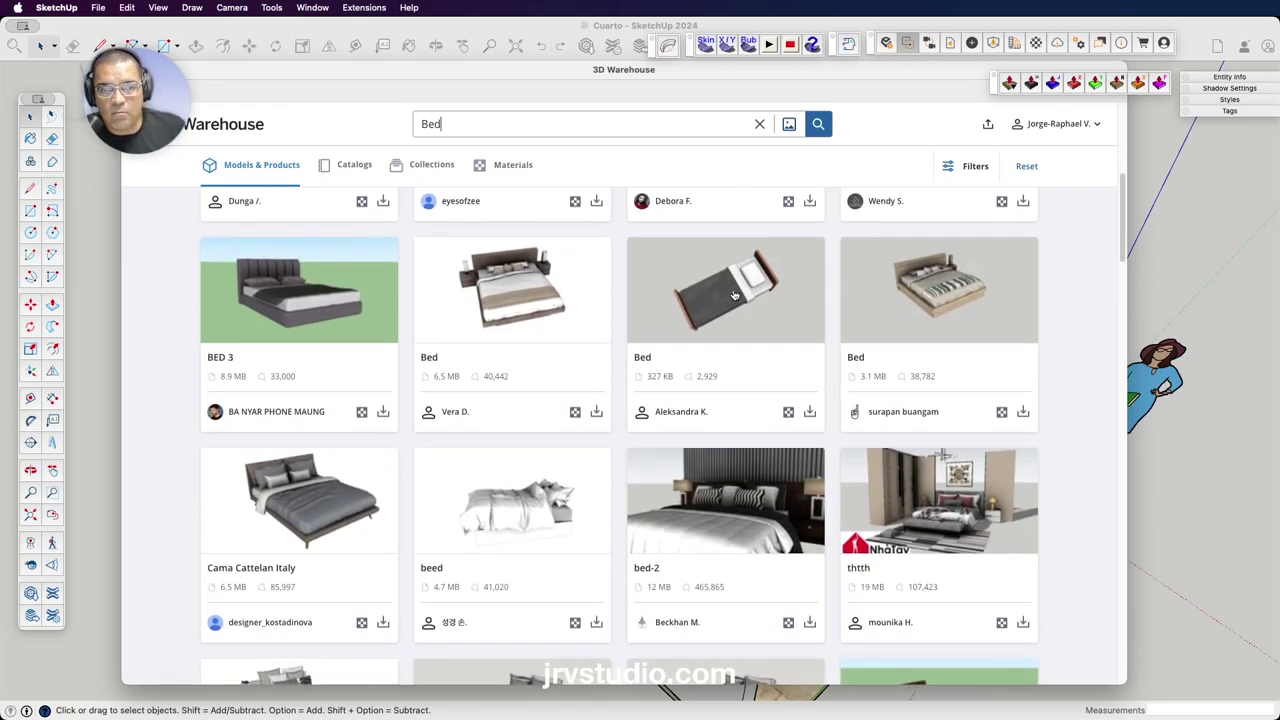
{"action": "scroll", "coordinate": [733, 296], "scroll_direction": "down", "scroll_amount": 1}
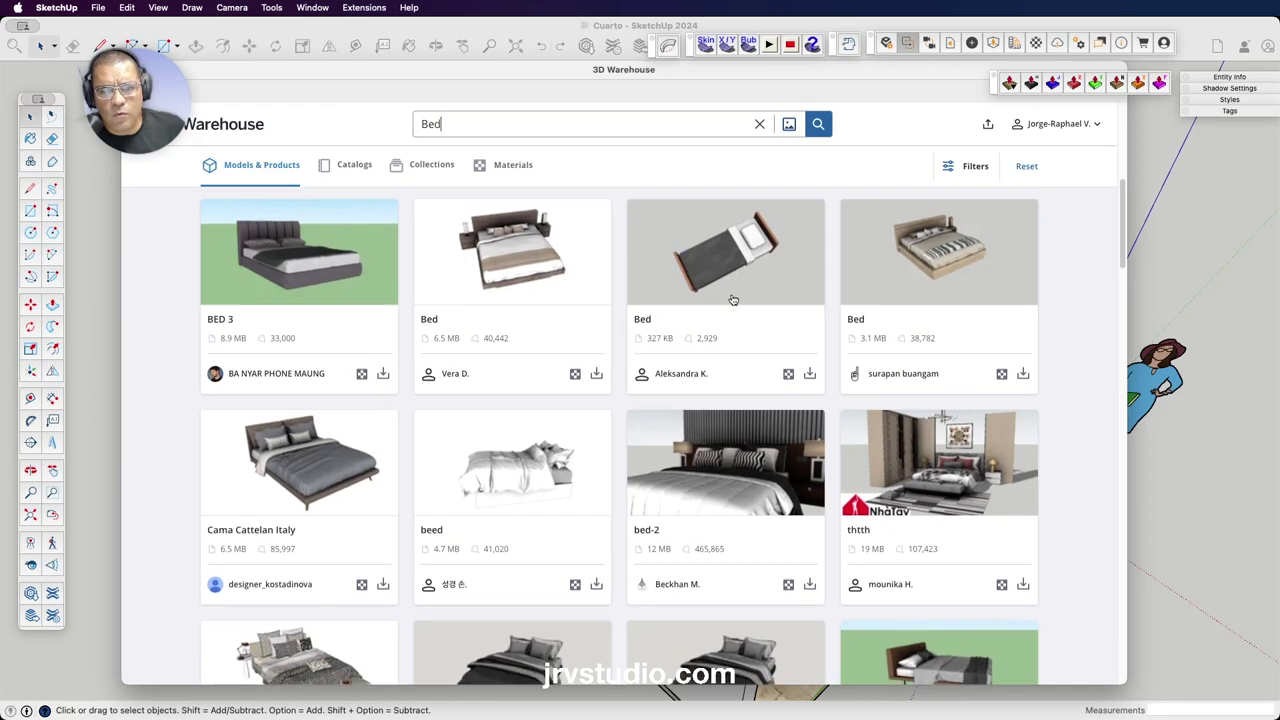
{"action": "scroll", "coordinate": [733, 298], "scroll_direction": "down", "scroll_amount": 4}
{"action": "scroll", "coordinate": [733, 298], "scroll_direction": "down", "scroll_amount": 2}
{"action": "scroll", "coordinate": [733, 298], "scroll_direction": "down", "scroll_amount": 3}
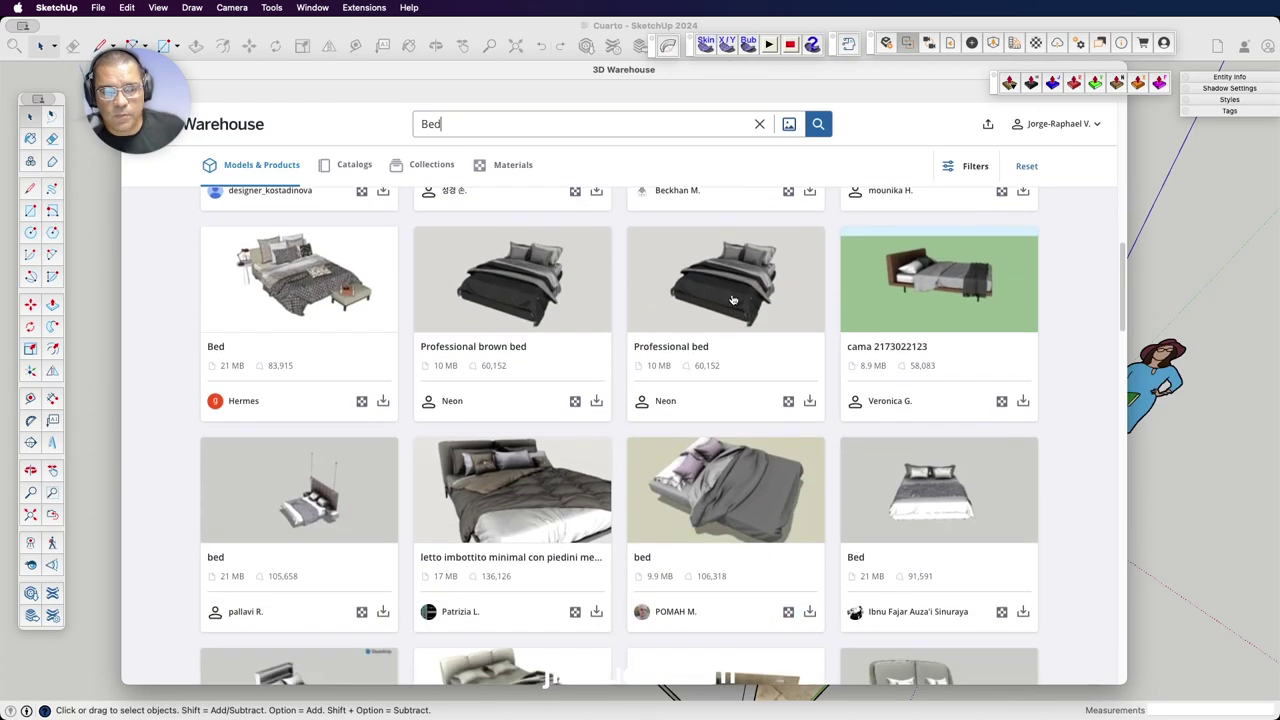
{"action": "scroll", "coordinate": [731, 298], "scroll_direction": "down", "scroll_amount": 1}
{"action": "scroll", "coordinate": [731, 298], "scroll_direction": "down", "scroll_amount": 2}
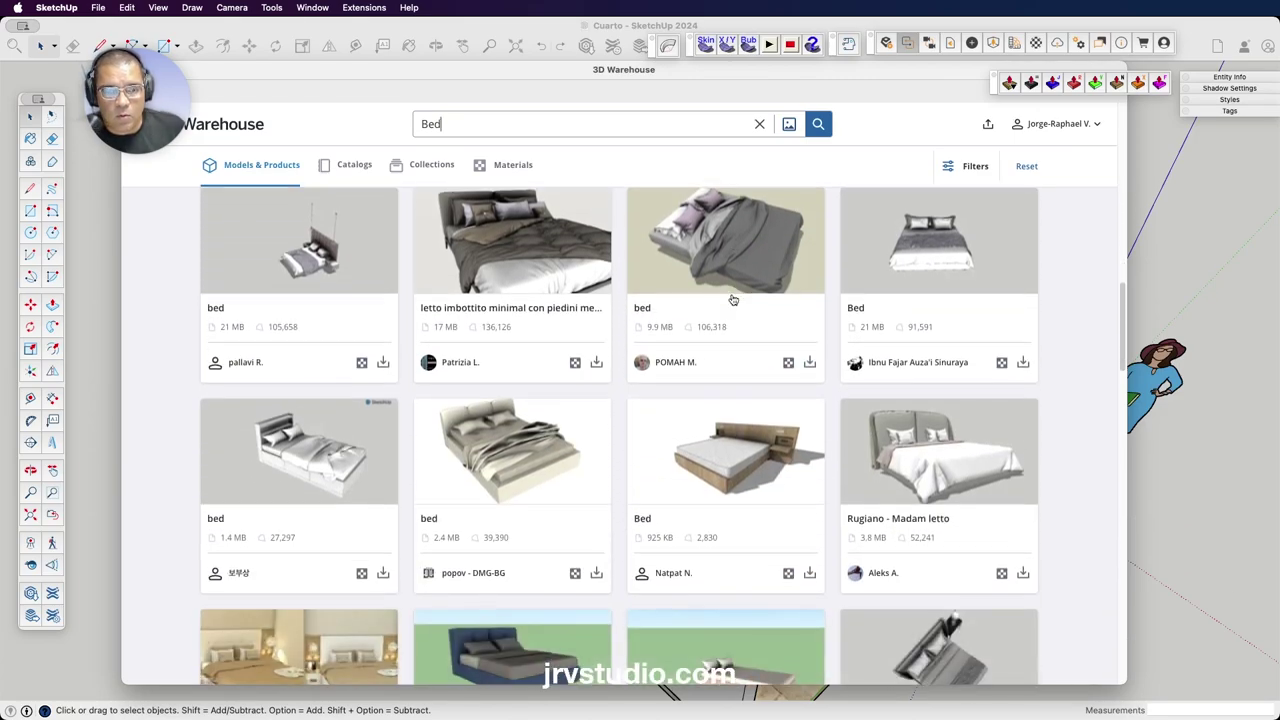
{"action": "scroll", "coordinate": [731, 298], "scroll_direction": "down", "scroll_amount": 2}
{"action": "scroll", "coordinate": [732, 300], "scroll_direction": "down", "scroll_amount": 2}
{"action": "scroll", "coordinate": [733, 298], "scroll_direction": "down", "scroll_amount": 1}
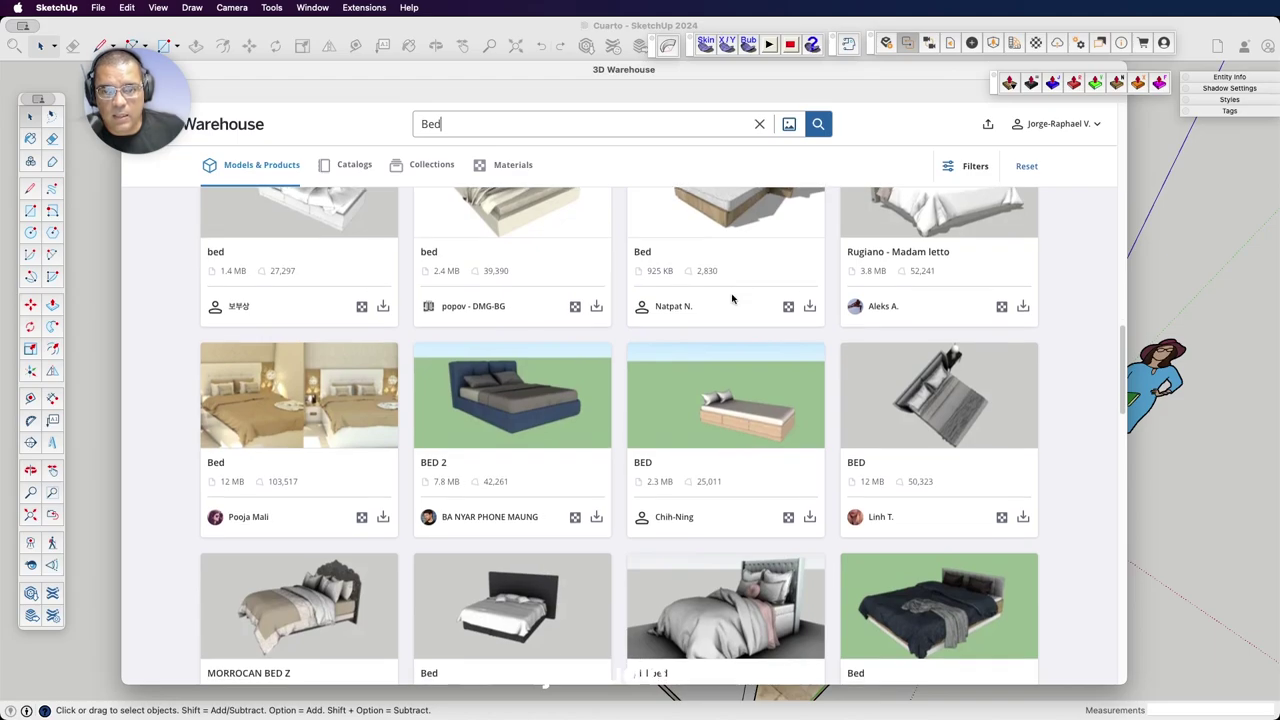
{"action": "scroll", "coordinate": [733, 298], "scroll_direction": "down", "scroll_amount": 2}
{"action": "scroll", "coordinate": [733, 299], "scroll_direction": "down", "scroll_amount": 1}
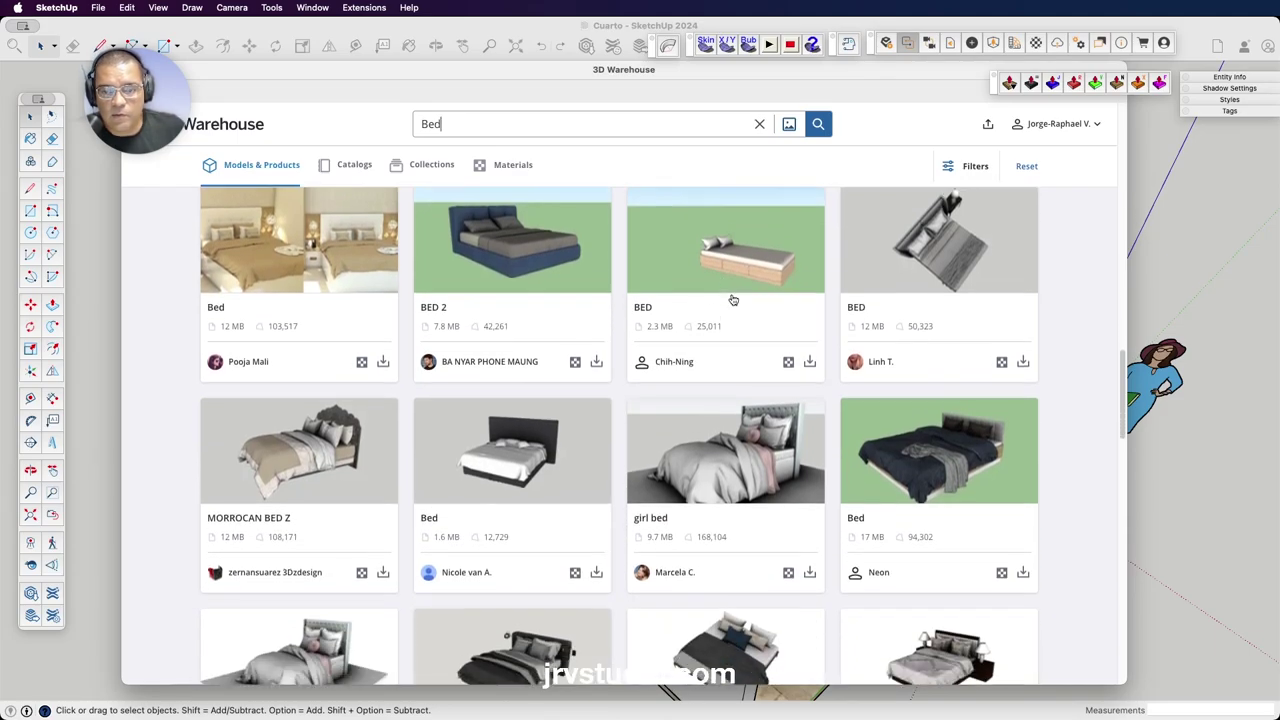
{"action": "scroll", "coordinate": [733, 299], "scroll_direction": "down", "scroll_amount": 1}
{"action": "scroll", "coordinate": [733, 299], "scroll_direction": "down", "scroll_amount": 2}
{"action": "scroll", "coordinate": [733, 299], "scroll_direction": "down", "scroll_amount": 4}
{"action": "scroll", "coordinate": [733, 299], "scroll_direction": "down", "scroll_amount": 3}
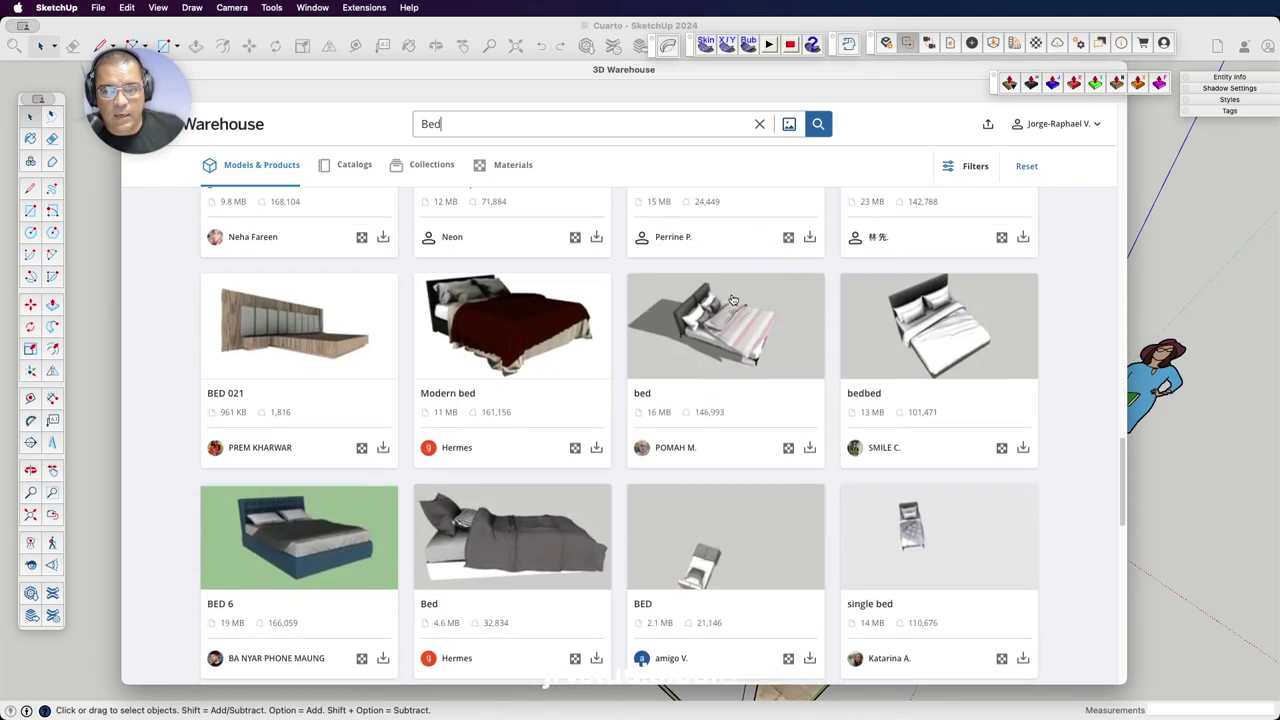
{"action": "scroll", "coordinate": [733, 299], "scroll_direction": "down", "scroll_amount": 3}
{"action": "scroll", "coordinate": [733, 300], "scroll_direction": "down", "scroll_amount": 2}
{"action": "scroll", "coordinate": [733, 299], "scroll_direction": "down", "scroll_amount": 3}
{"action": "scroll", "coordinate": [733, 299], "scroll_direction": "down", "scroll_amount": 1}
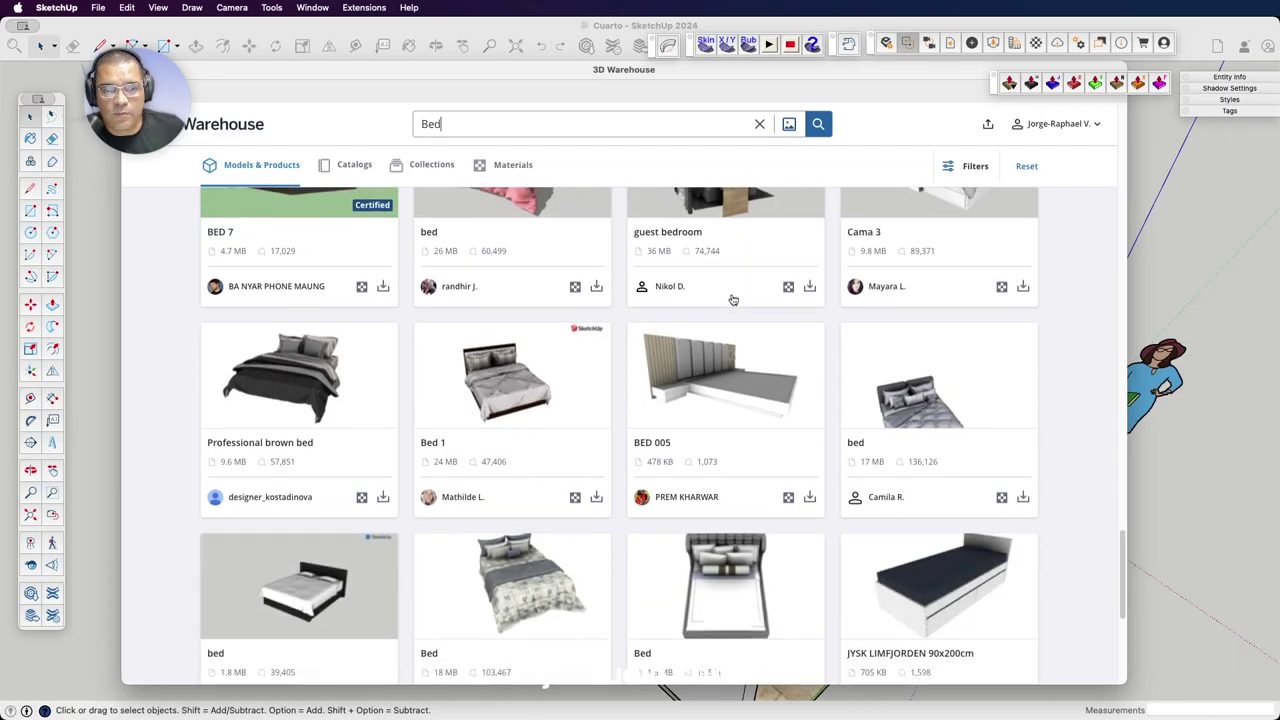
{"action": "scroll", "coordinate": [733, 298], "scroll_direction": "down", "scroll_amount": 1}
{"action": "key", "text": "Return"}
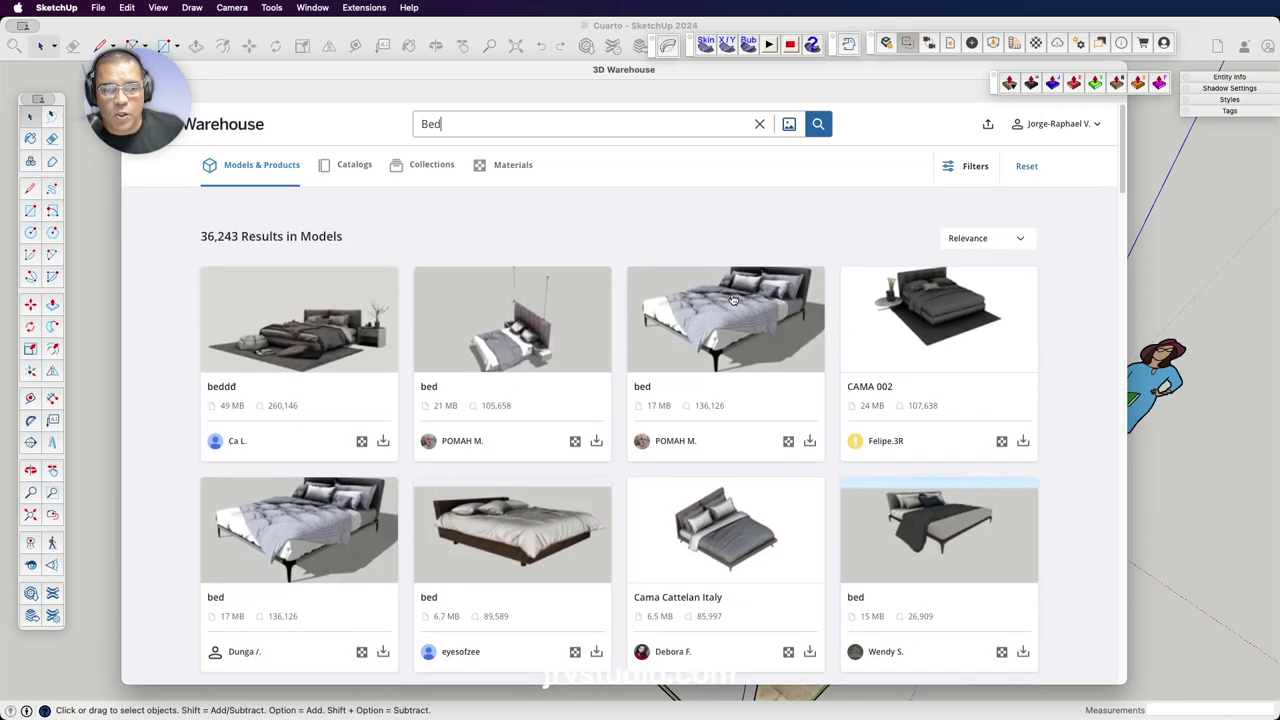
{"action": "scroll", "coordinate": [750, 500], "scroll_direction": "down", "scroll_amount": 3}
{"action": "scroll", "coordinate": [720, 510], "scroll_direction": "down", "scroll_amount": 1}
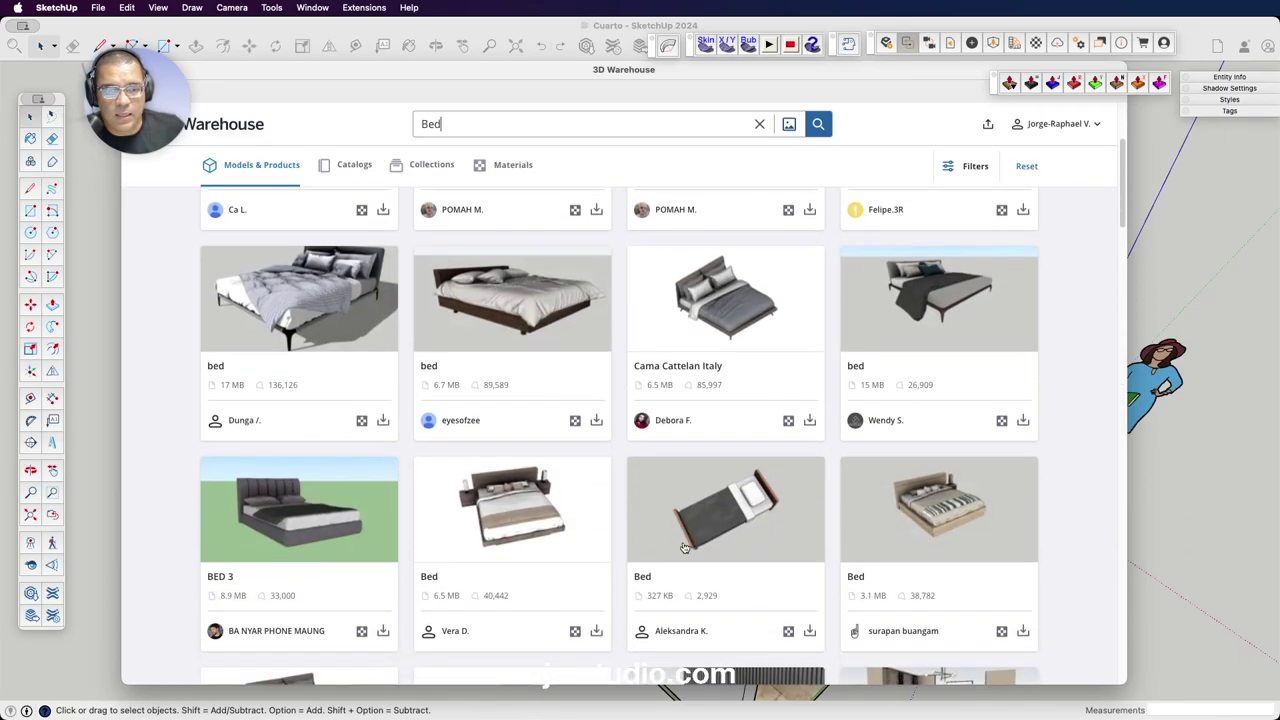
{"action": "left_click", "coordinate": [702, 520]}
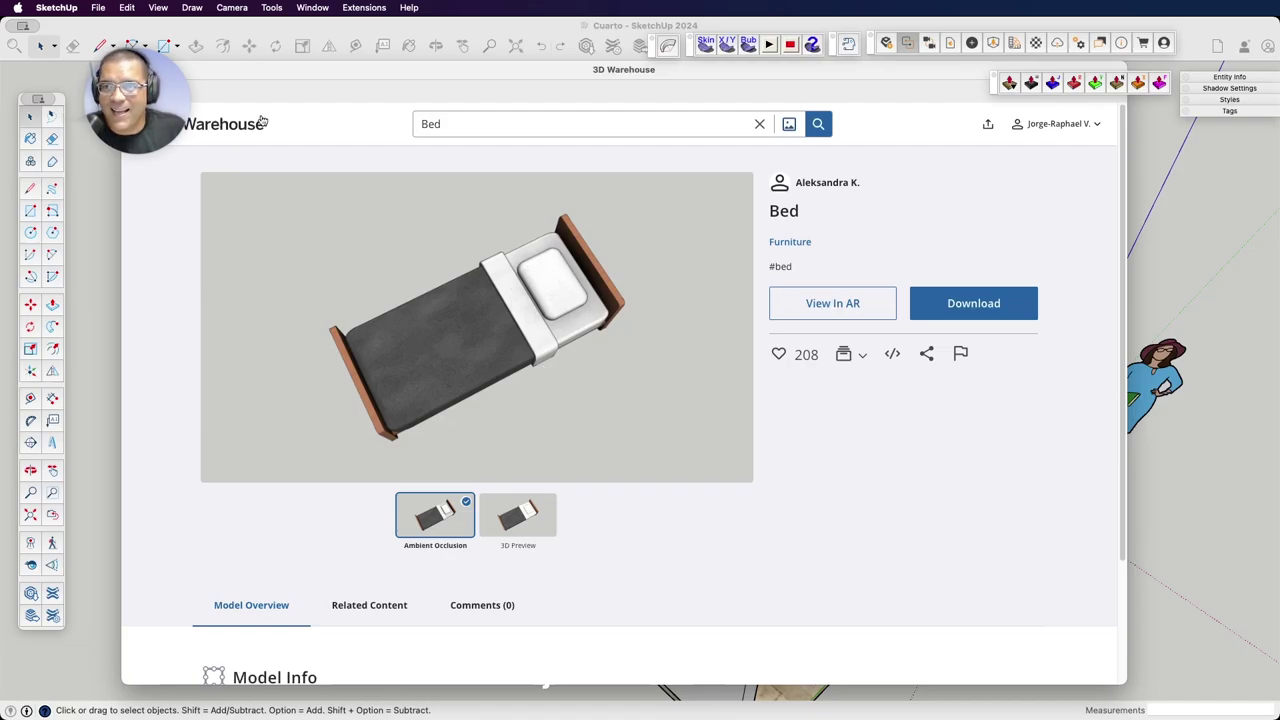
{"action": "left_click", "coordinate": [451, 124]}
{"action": "left_click_drag", "start_coordinate": [458, 124], "coordinate": [366, 123]}
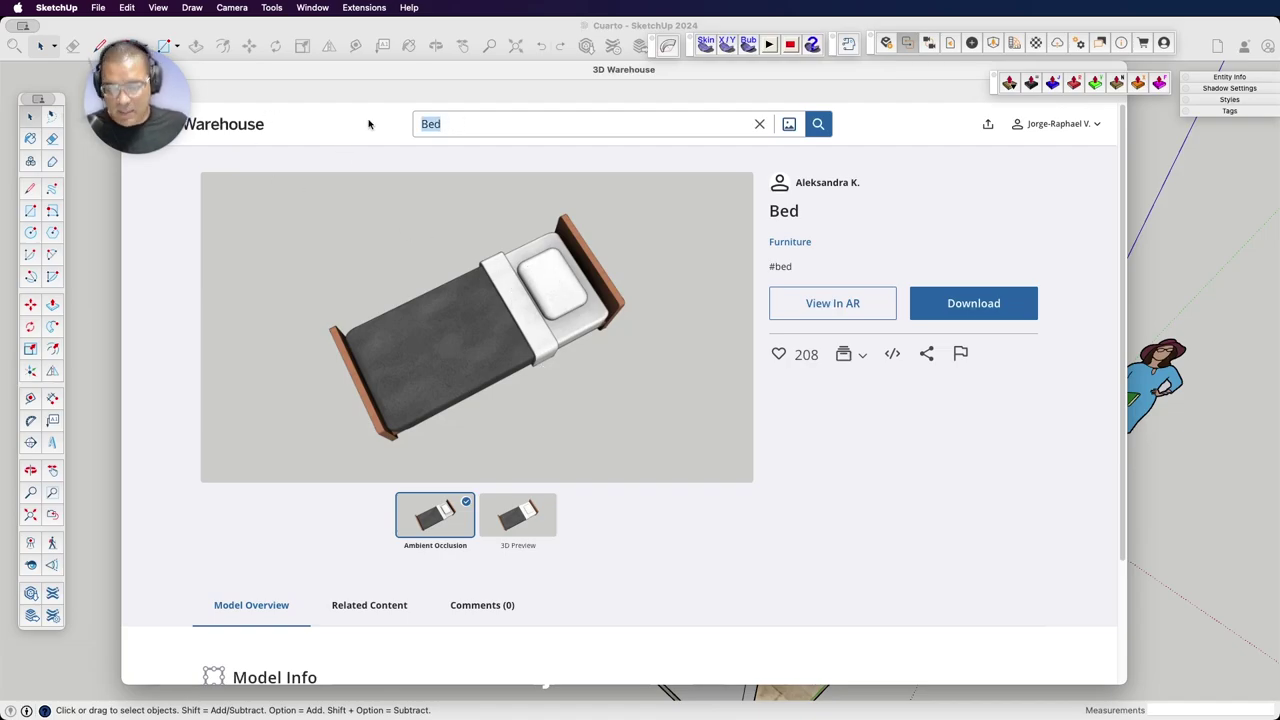
{"action": "type", "text": "Bed"}
{"action": "key", "text": "Return"}
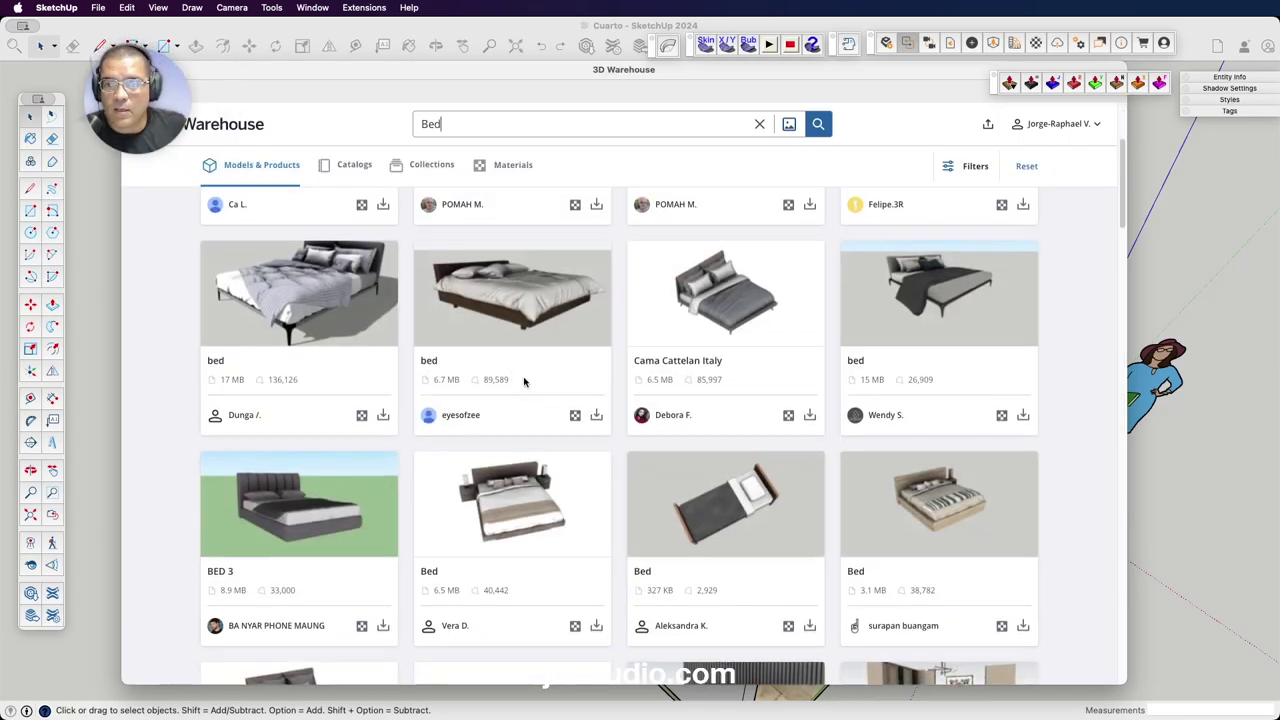
{"action": "scroll", "coordinate": [524, 360], "scroll_direction": "down", "scroll_amount": 2}
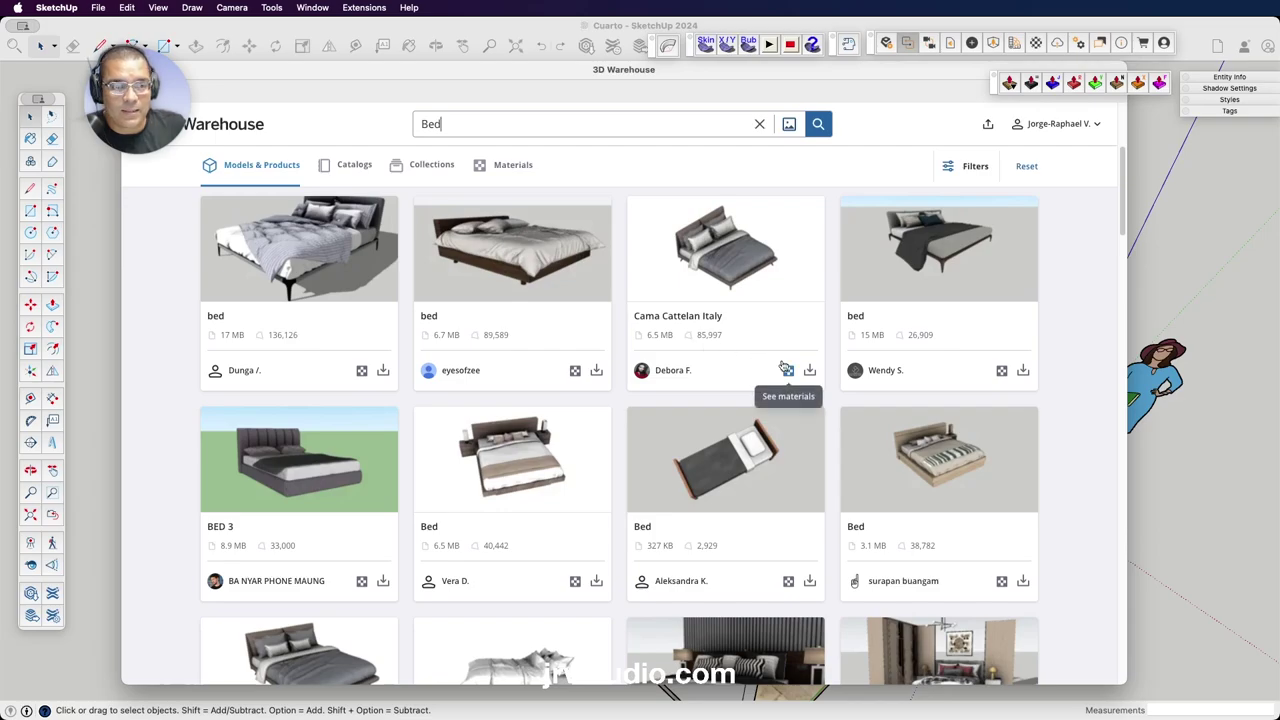
{"action": "scroll", "coordinate": [797, 371], "scroll_direction": "down", "scroll_amount": 4}
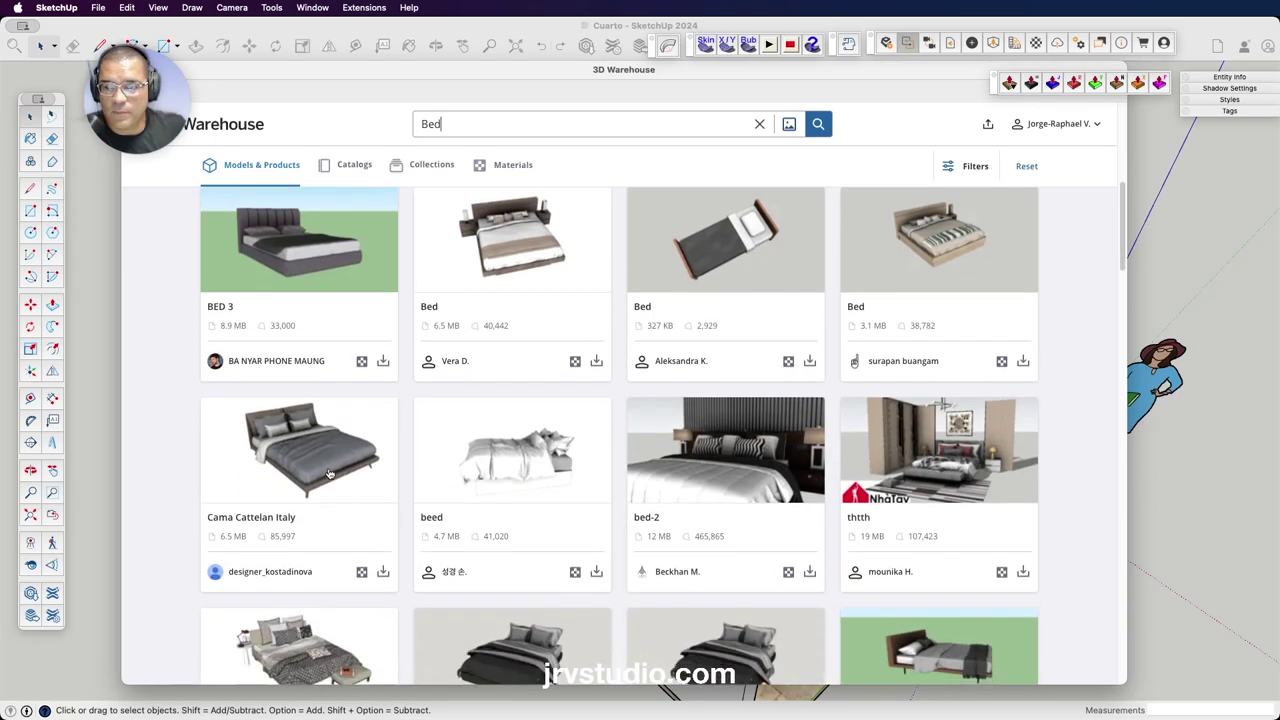
{"action": "scroll", "coordinate": [330, 470], "scroll_direction": "down", "scroll_amount": 2}
{"action": "scroll", "coordinate": [560, 413], "scroll_direction": "down", "scroll_amount": 2}
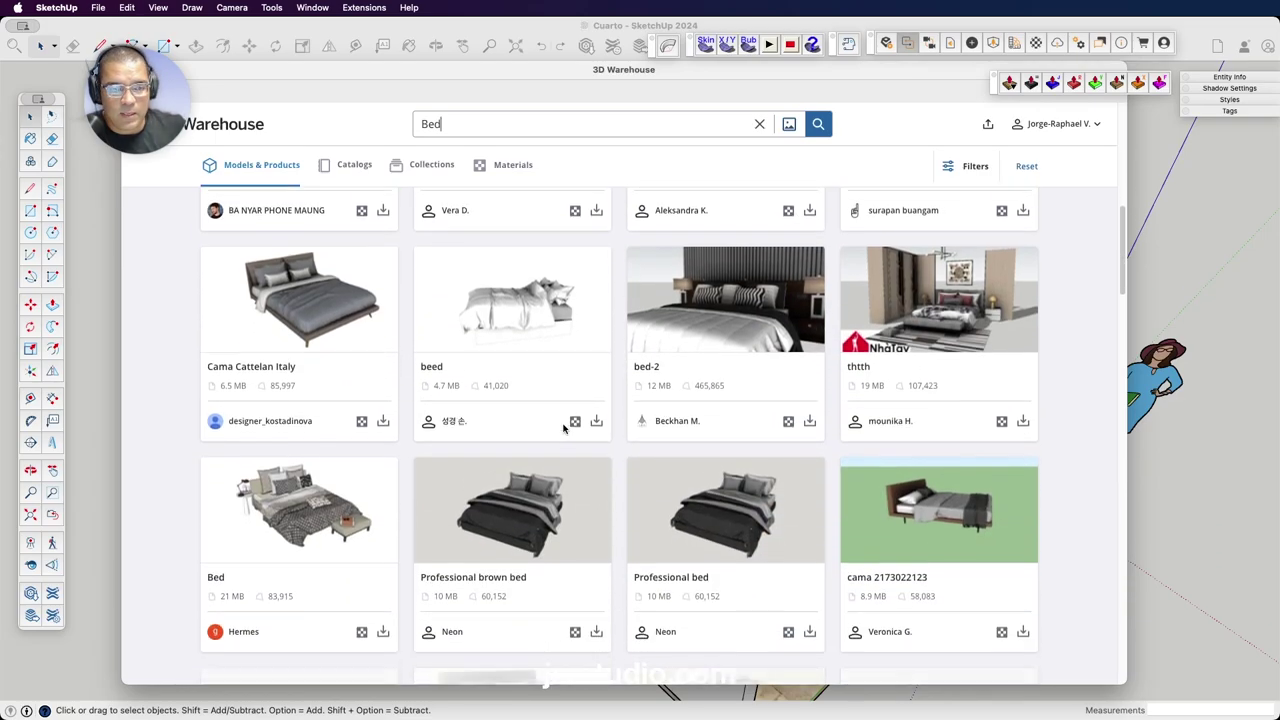
{"action": "scroll", "coordinate": [562, 425], "scroll_direction": "down", "scroll_amount": 2}
{"action": "scroll", "coordinate": [562, 428], "scroll_direction": "down", "scroll_amount": 2}
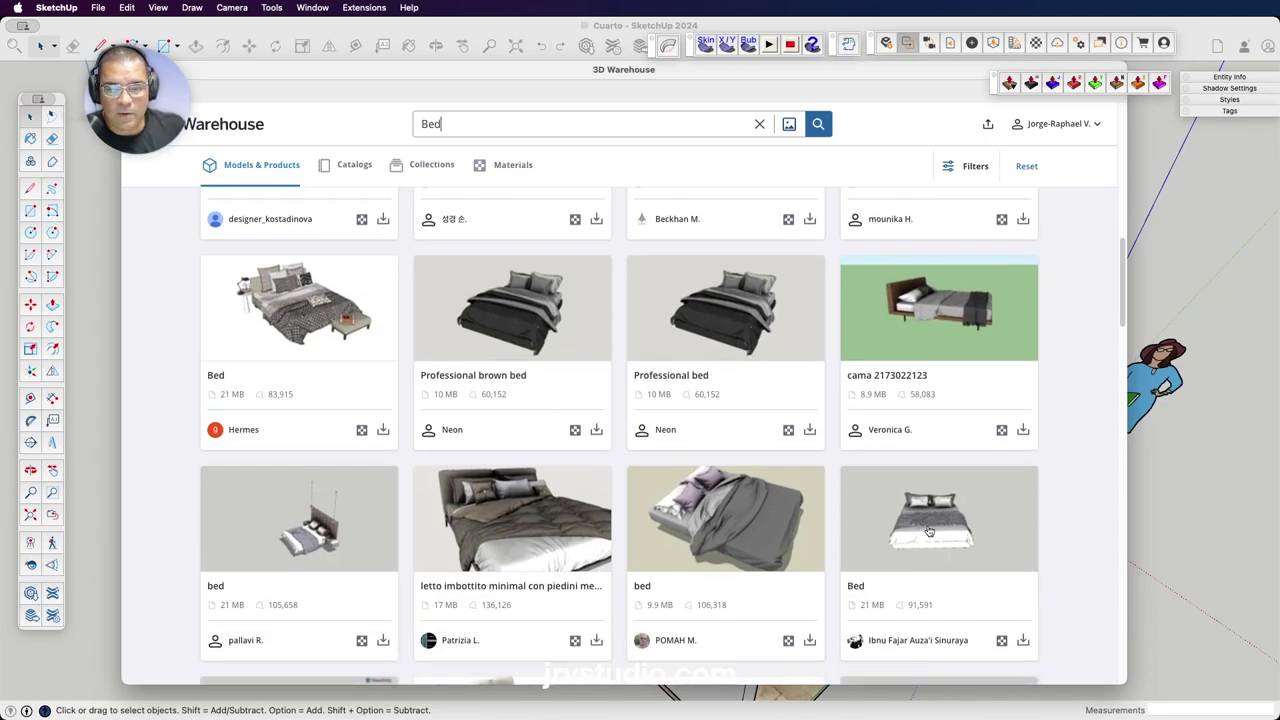
{"action": "scroll", "coordinate": [929, 532], "scroll_direction": "down", "scroll_amount": 2}
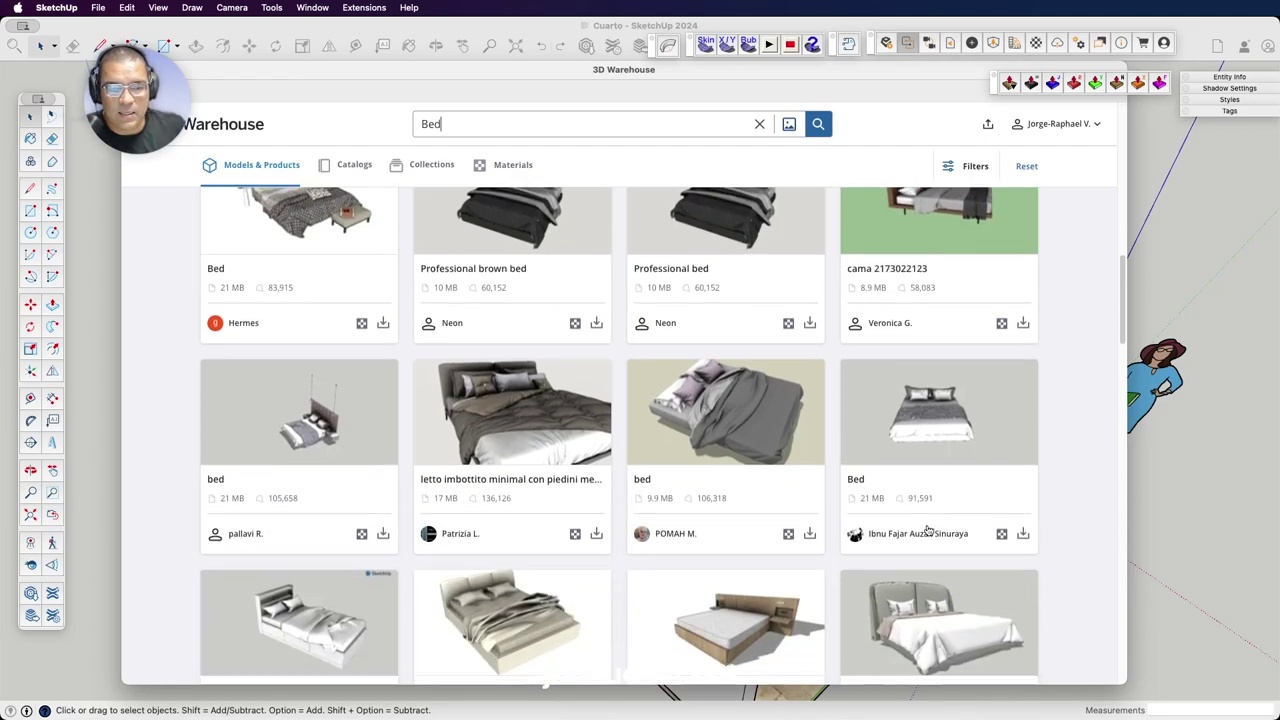
{"action": "scroll", "coordinate": [929, 532], "scroll_direction": "down", "scroll_amount": 1}
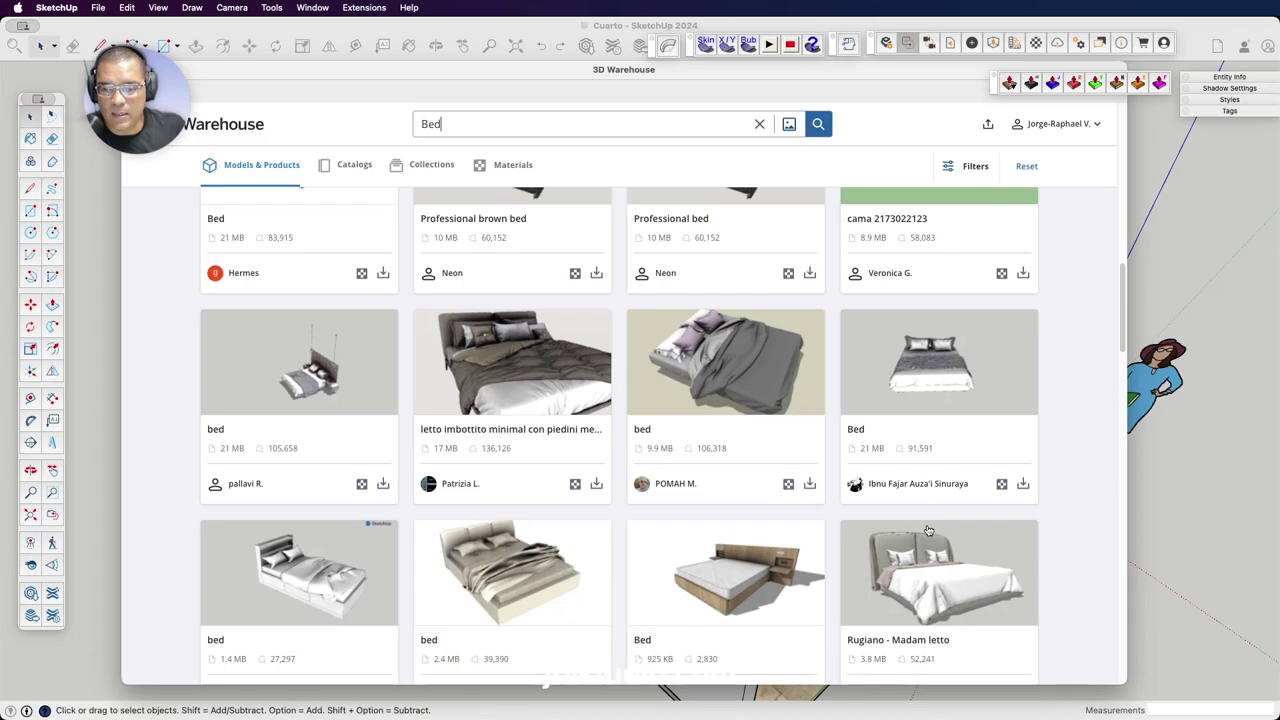
Download the 21 MB double 'Bed' model and load it into the current model.
{"action": "left_click", "coordinate": [929, 364]}
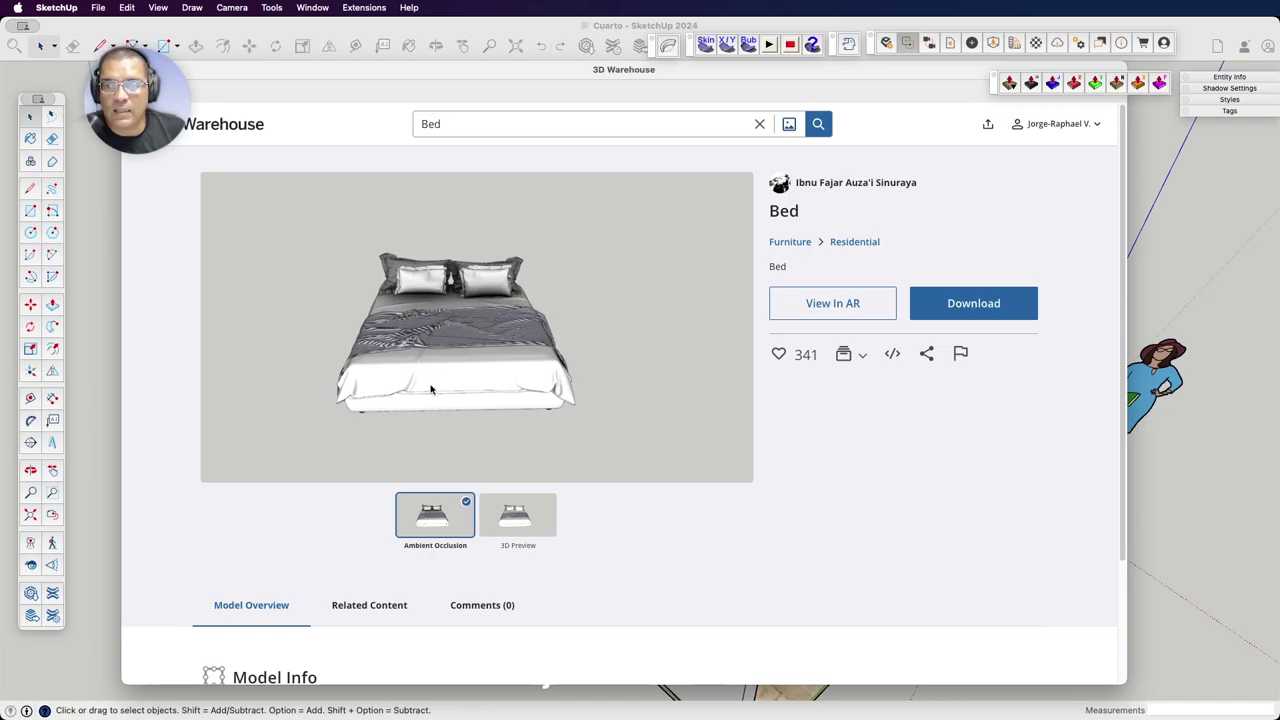
{"action": "left_click", "coordinate": [985, 307]}
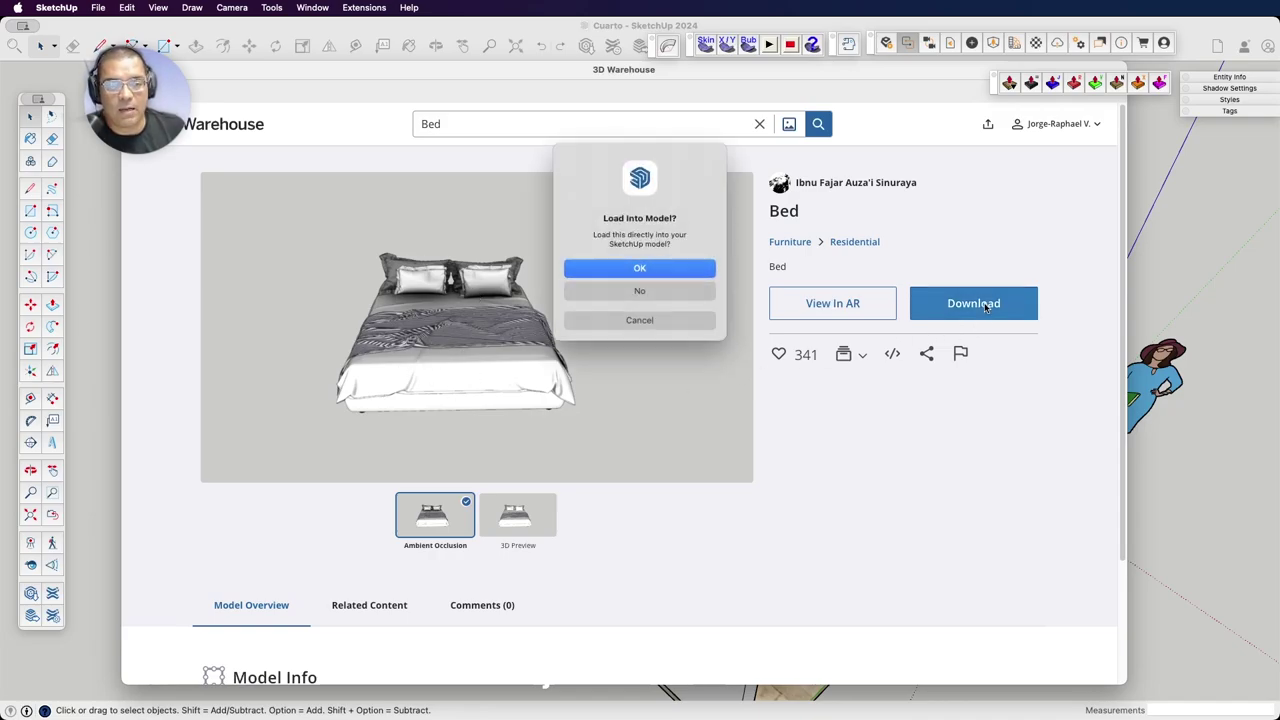
{"action": "left_click", "coordinate": [639, 268]}
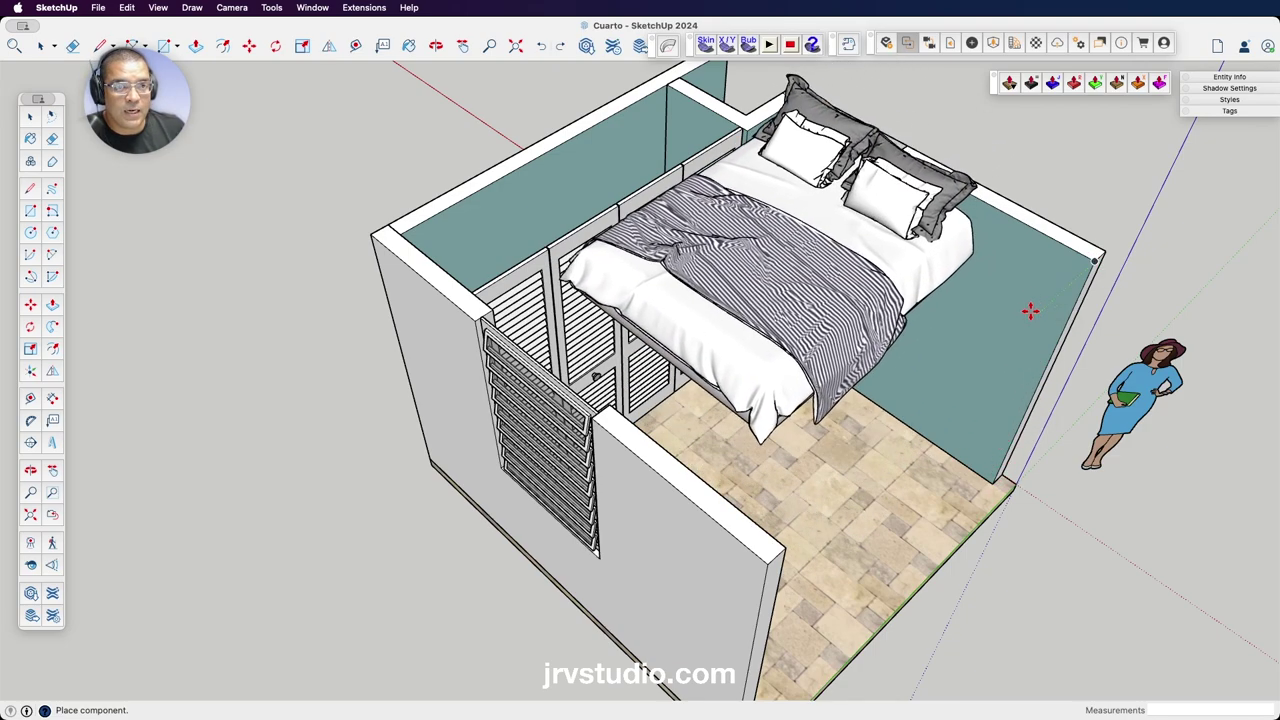
Place the bed at the wall's corner point and check its component context menu.
{"action": "left_click", "coordinate": [1095, 258]}
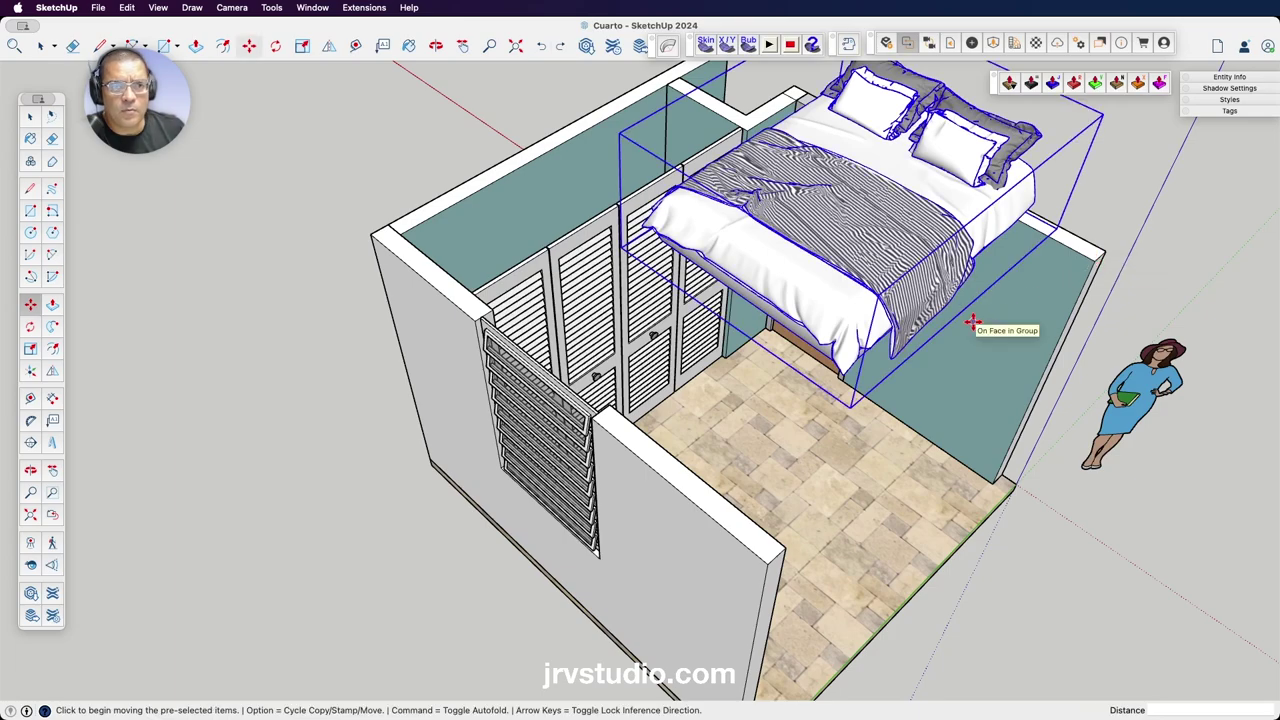
{"action": "left_click", "coordinate": [28, 117]}
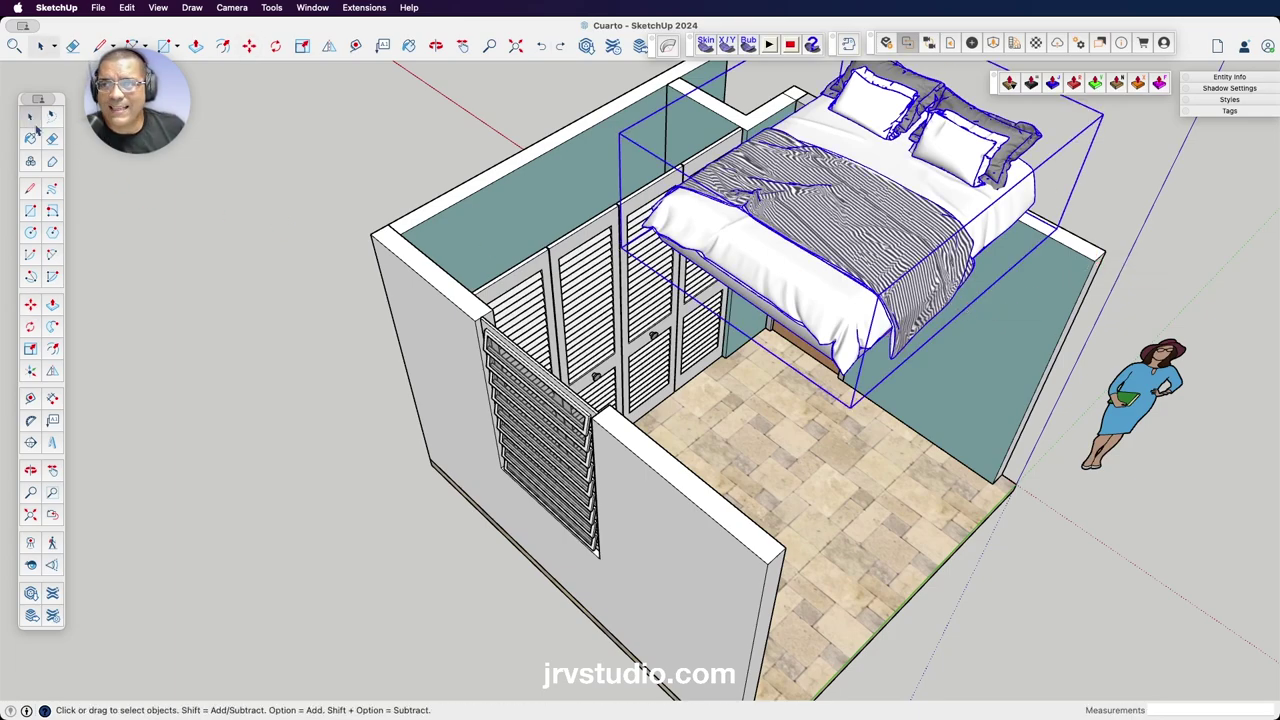
{"action": "right_click", "coordinate": [898, 228]}
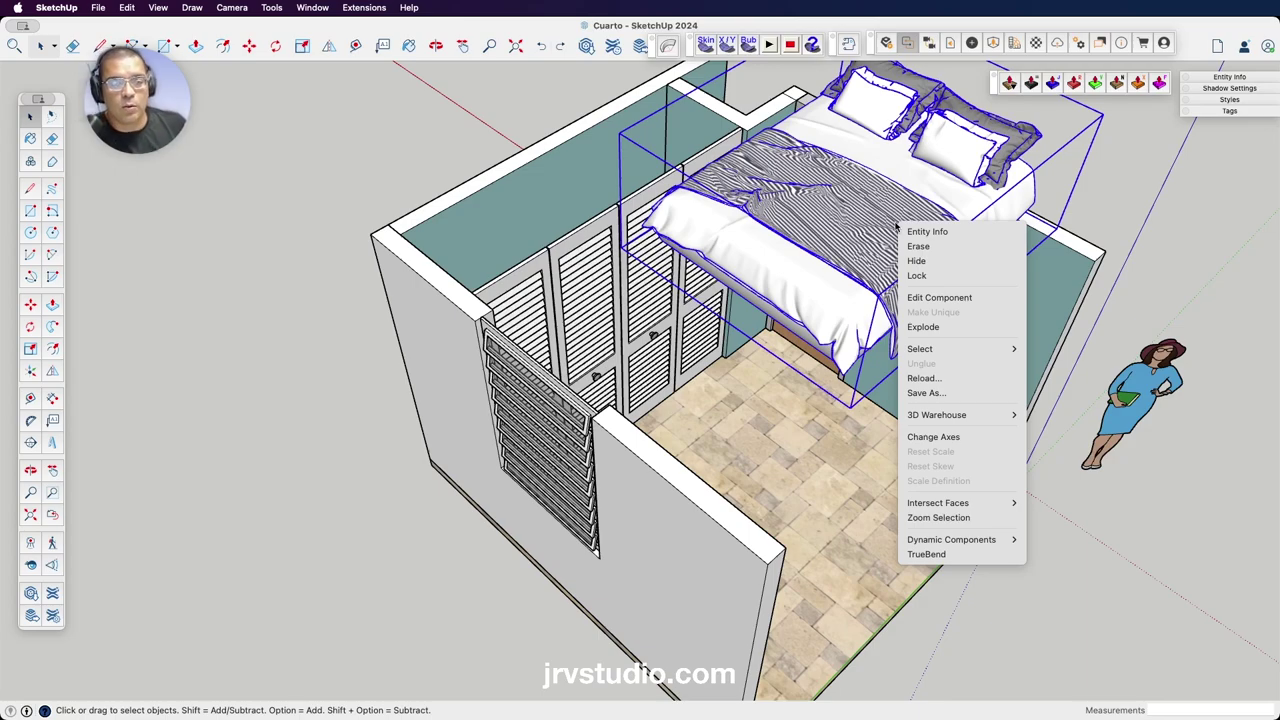
{"action": "left_click", "coordinate": [232, 8]}
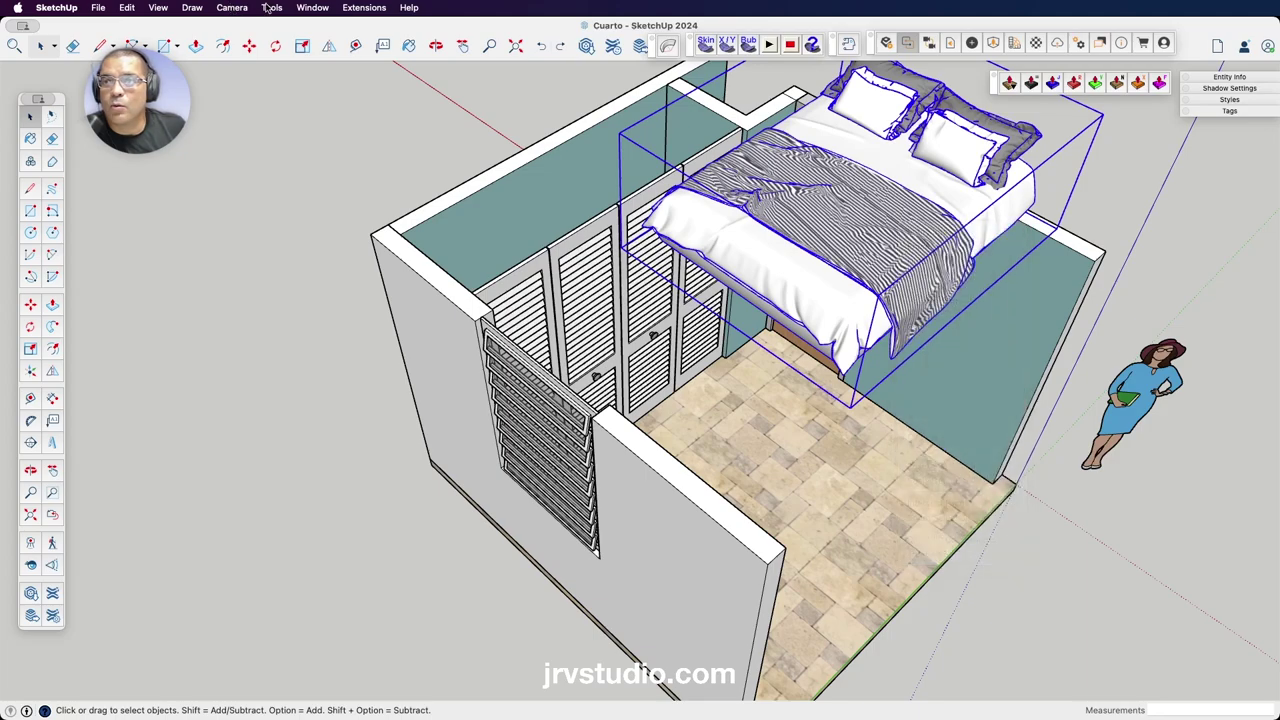
Search the commands for 'Drop' and recheck the bed component's context options.
{"action": "left_click", "coordinate": [271, 8]}
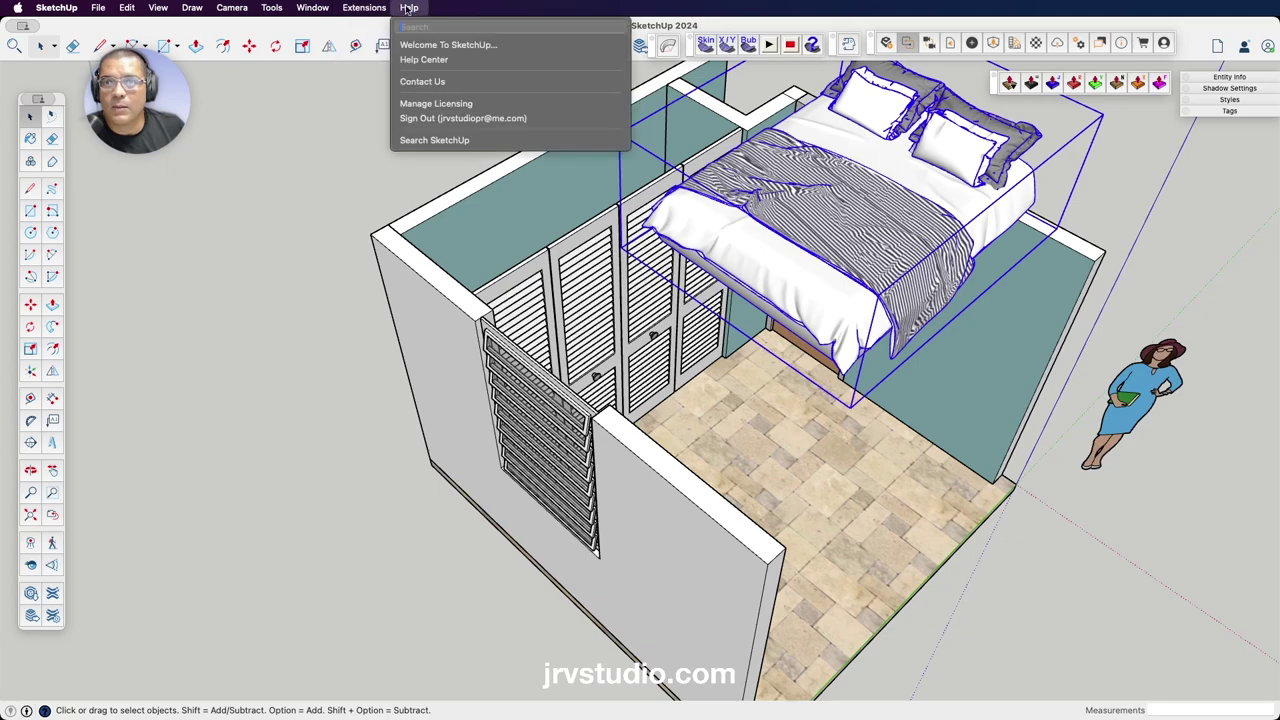
{"action": "type", "text": "Drop"}
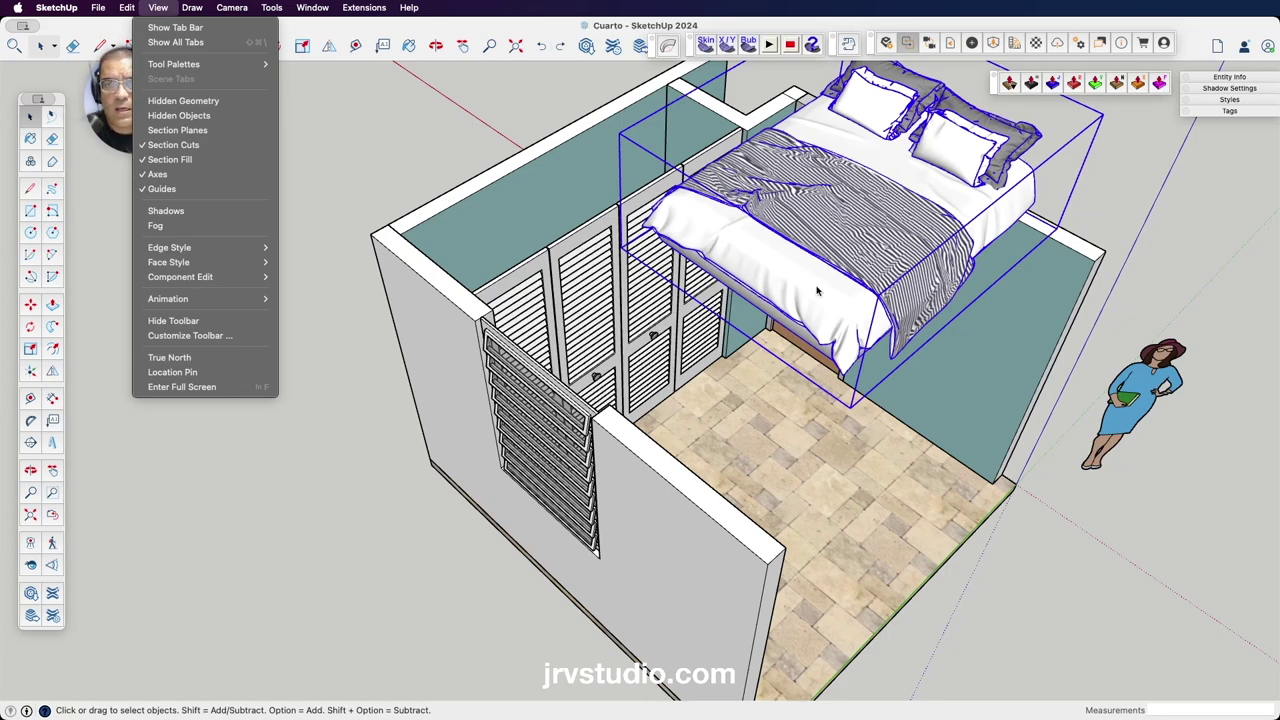
{"action": "left_click", "coordinate": [1135, 212]}
{"action": "right_click", "coordinate": [916, 186]}
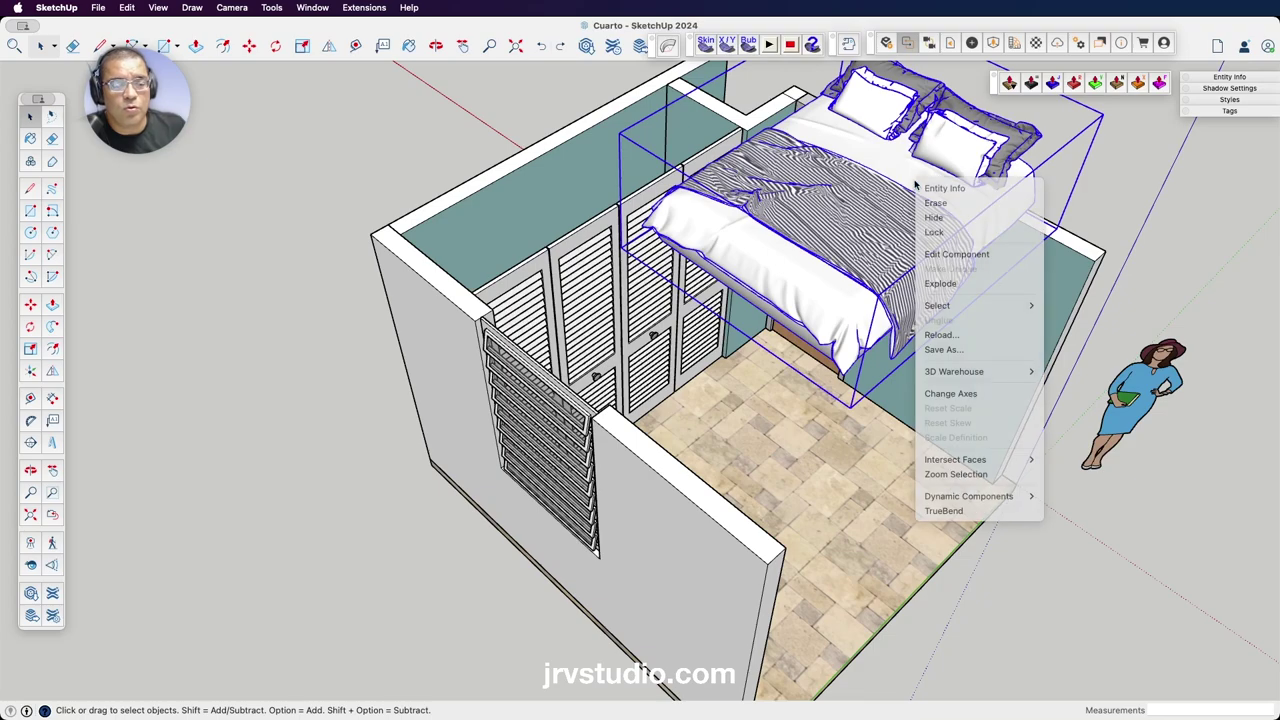
{"action": "right_click", "coordinate": [916, 186]}
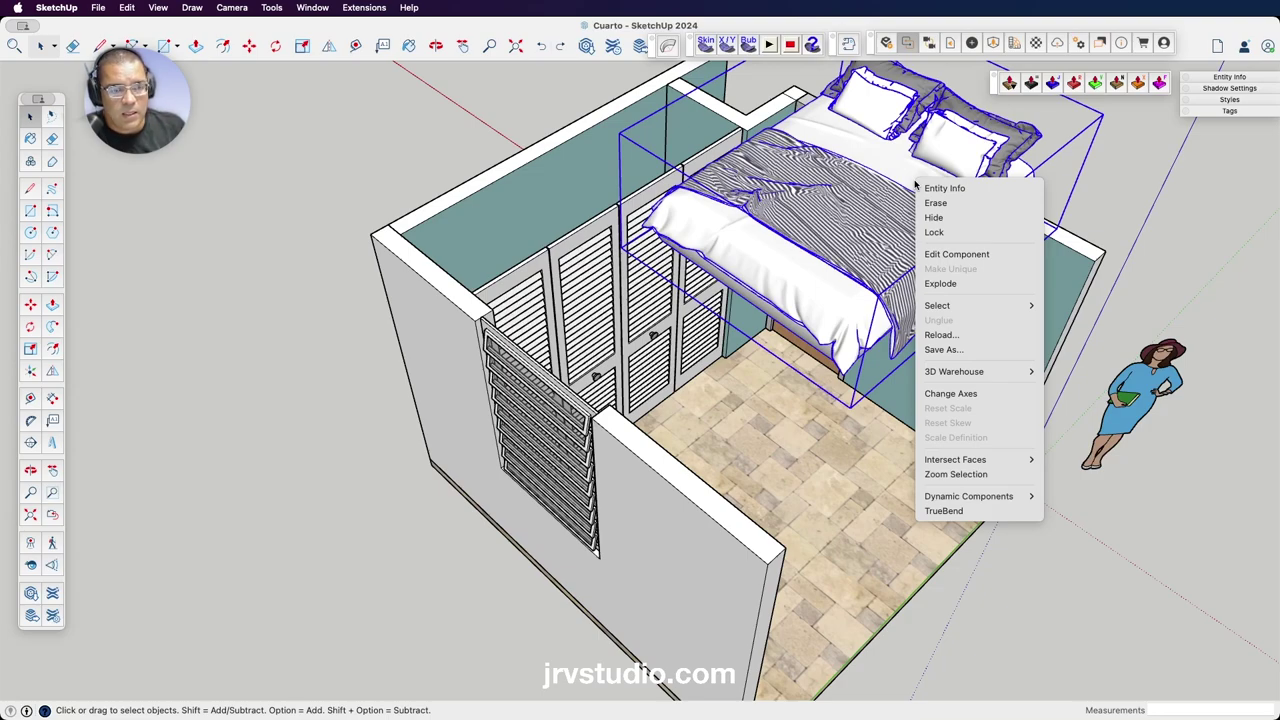
{"action": "left_click", "coordinate": [1163, 249]}
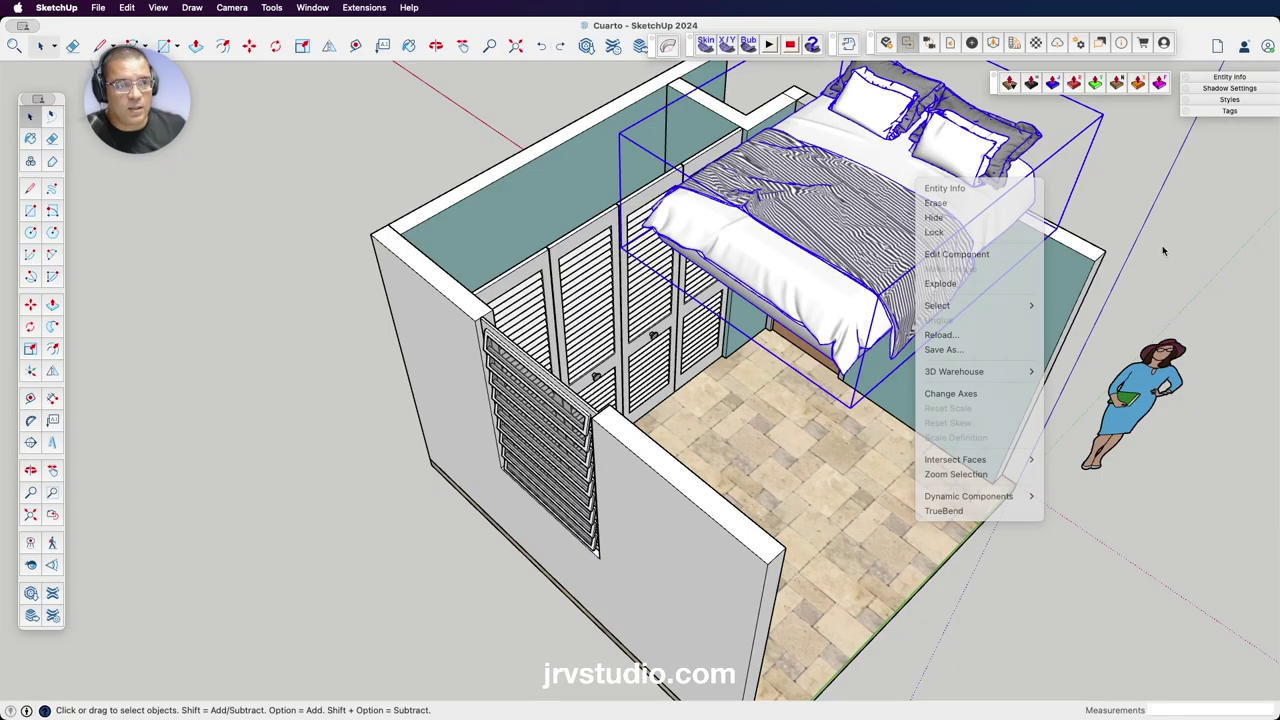
Move the bed so its corner snaps to the floor corner.
{"action": "mouse_move", "coordinate": [1133, 289]}
{"action": "left_mouse_down"}
{"action": "mouse_move", "coordinate": [961, 357]}
{"action": "mouse_move", "coordinate": [769, 218]}
{"action": "mouse_move", "coordinate": [815, 140]}
{"action": "mouse_move", "coordinate": [837, 395]}
{"action": "left_mouse_up"}
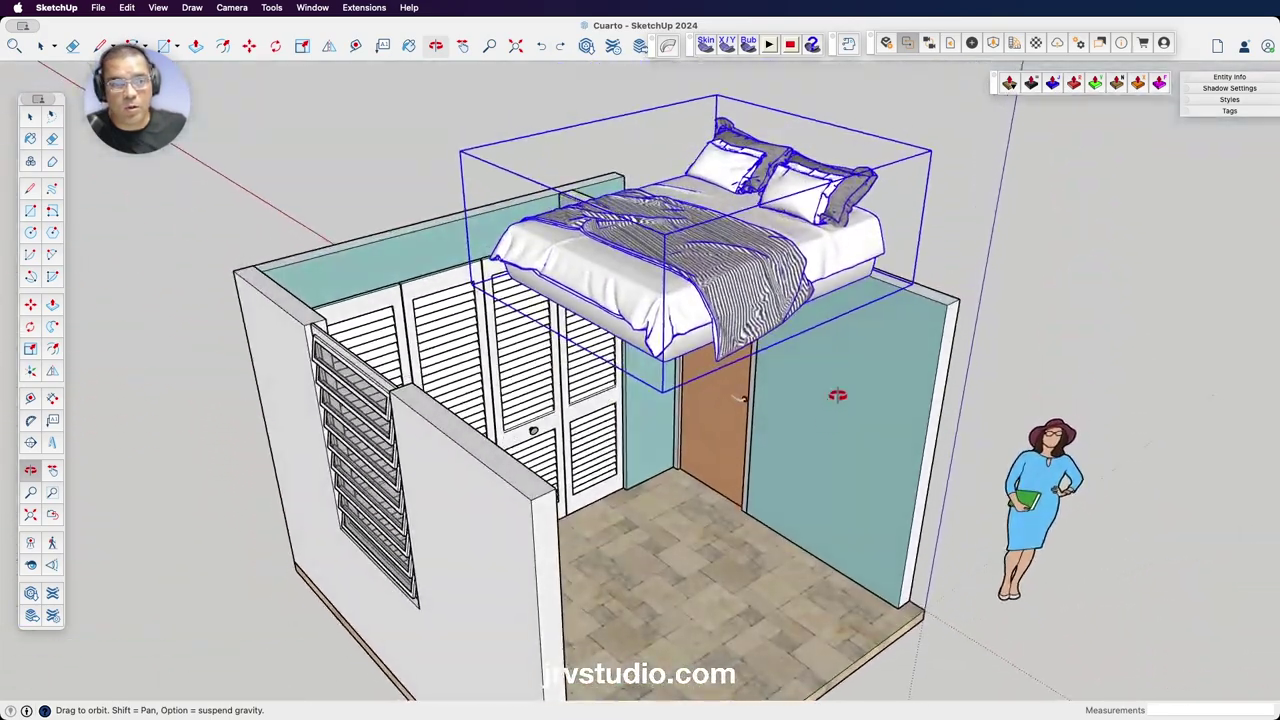
{"action": "left_click_drag", "start_coordinate": [830, 315], "coordinate": [797, 337]}
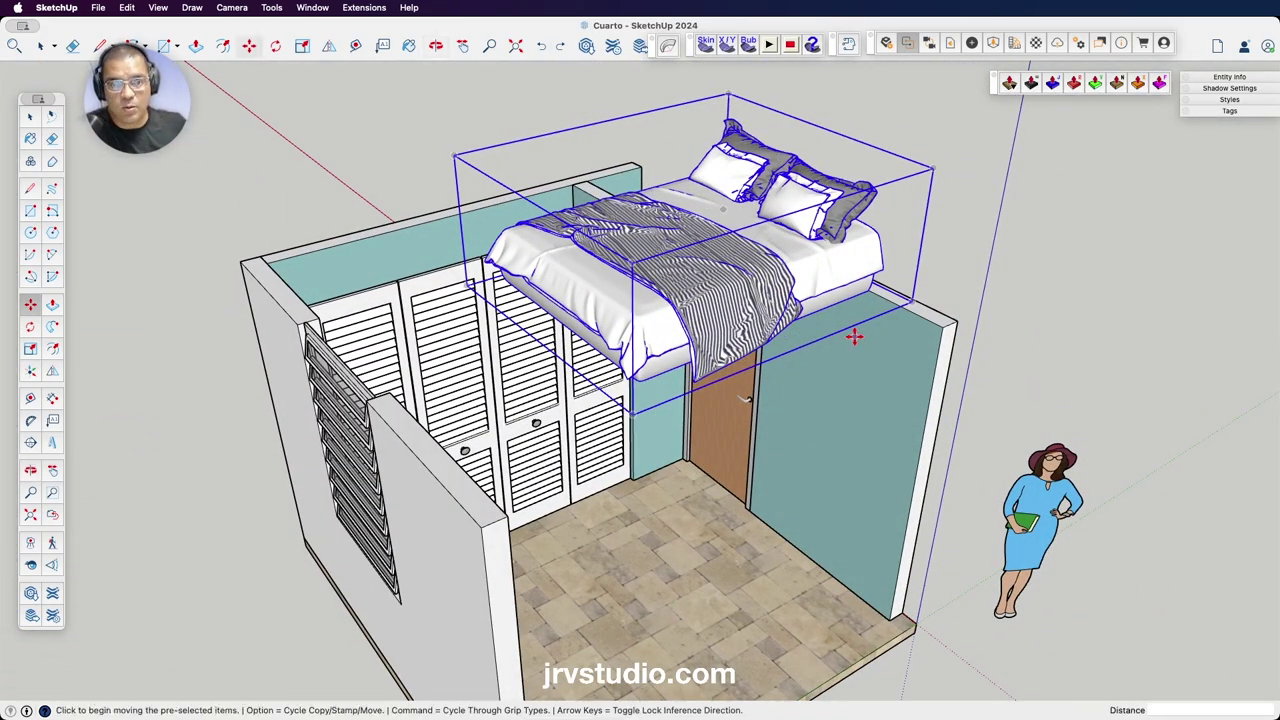
{"action": "left_click", "coordinate": [910, 302]}
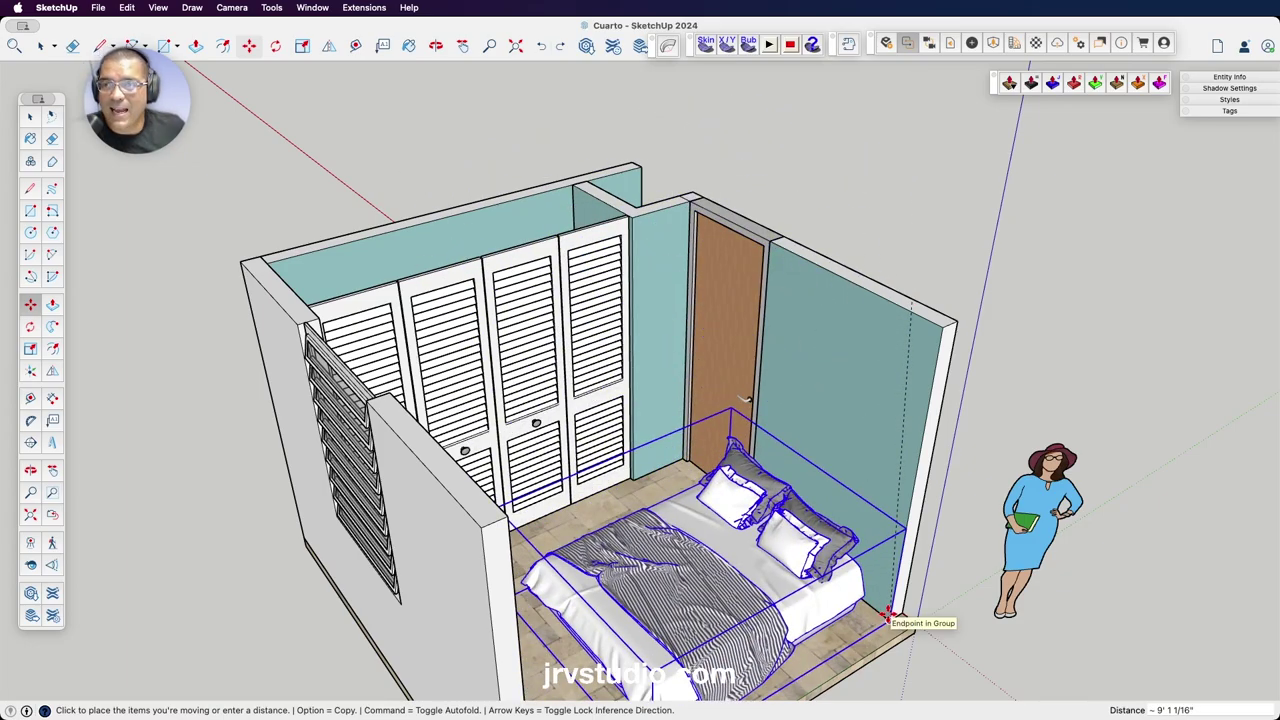
{"action": "scroll", "coordinate": [892, 620], "scroll_direction": "up", "scroll_amount": 5}
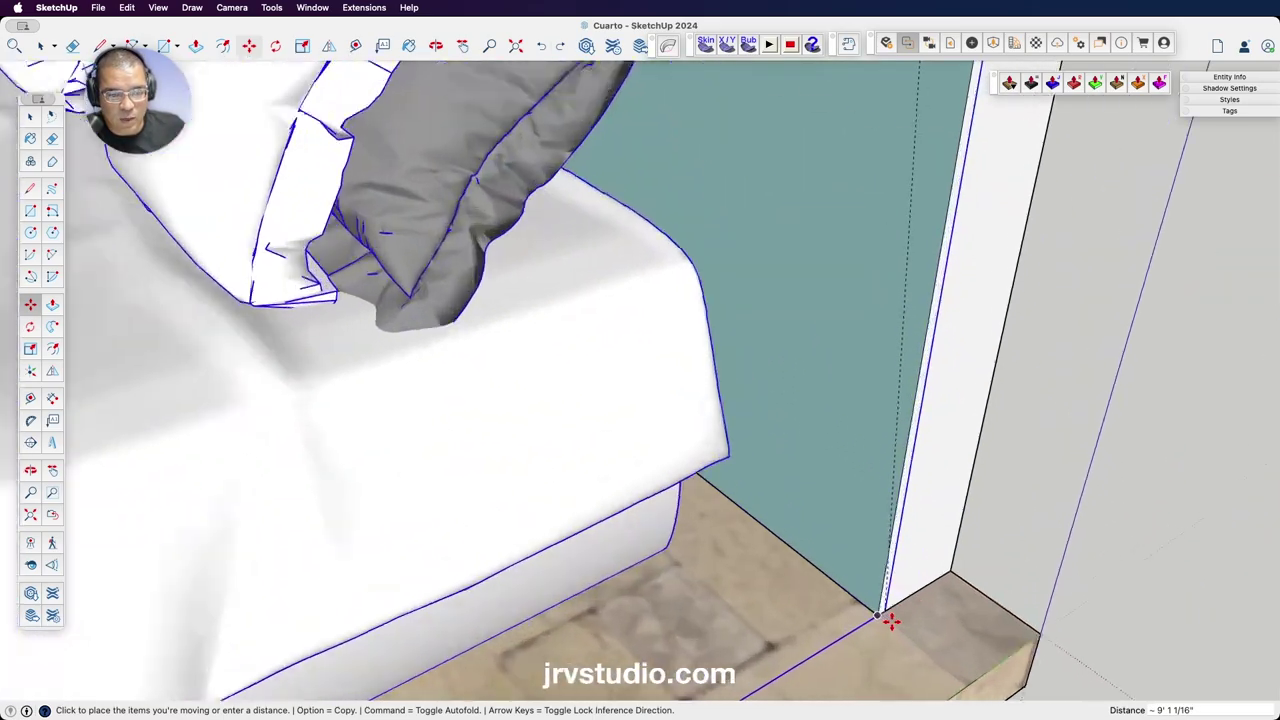
{"action": "scroll", "coordinate": [889, 617], "scroll_direction": "up", "scroll_amount": 3}
{"action": "scroll", "coordinate": [871, 609], "scroll_direction": "up", "scroll_amount": 2}
{"action": "left_click", "coordinate": [866, 608]}
{"action": "scroll", "coordinate": [866, 608], "scroll_direction": "down", "scroll_amount": 3}
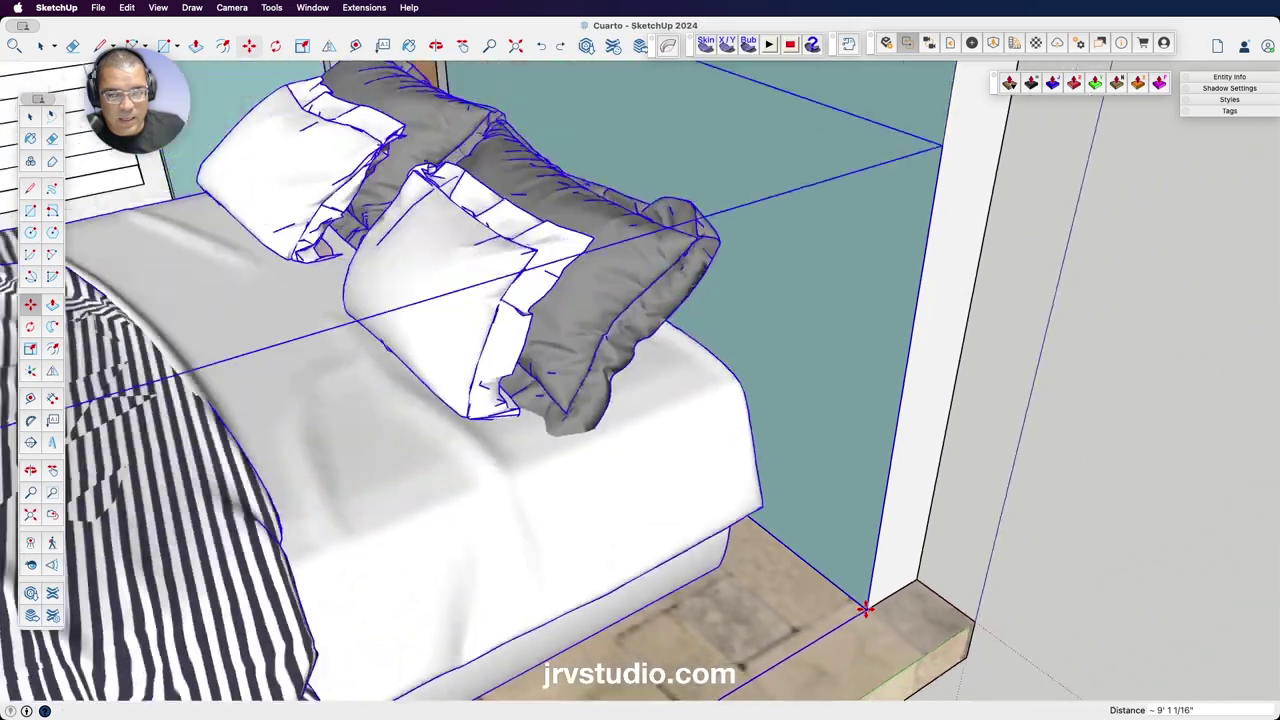
{"action": "scroll", "coordinate": [840, 595], "scroll_direction": "down", "scroll_amount": 4}
{"action": "scroll", "coordinate": [810, 580], "scroll_direction": "down", "scroll_amount": 1}
Nudge the bed about 10 11/16" sideways, away from the louvered closet.
{"action": "mouse_move", "coordinate": [888, 640]}
{"action": "middle_mouse_down"}
{"action": "mouse_move", "coordinate": [903, 531]}
{"action": "mouse_move", "coordinate": [886, 429]}
{"action": "mouse_move", "coordinate": [757, 447]}
{"action": "mouse_move", "coordinate": [750, 380]}
{"action": "middle_mouse_up"}
{"action": "scroll", "coordinate": [750, 410], "scroll_direction": "up", "scroll_amount": 3}
{"action": "scroll", "coordinate": [750, 410], "scroll_direction": "up", "scroll_amount": 3}
{"action": "scroll", "coordinate": [750, 380], "scroll_direction": "up", "scroll_amount": 3}
{"action": "mouse_move", "coordinate": [559, 445]}
{"action": "middle_mouse_down"}
{"action": "mouse_move", "coordinate": [646, 571]}
{"action": "mouse_move", "coordinate": [474, 523]}
{"action": "mouse_move", "coordinate": [634, 434]}
{"action": "mouse_move", "coordinate": [776, 560]}
{"action": "mouse_move", "coordinate": [652, 577]}
{"action": "mouse_move", "coordinate": [620, 531]}
{"action": "mouse_move", "coordinate": [680, 494]}
{"action": "mouse_move", "coordinate": [840, 498]}
{"action": "middle_mouse_up"}
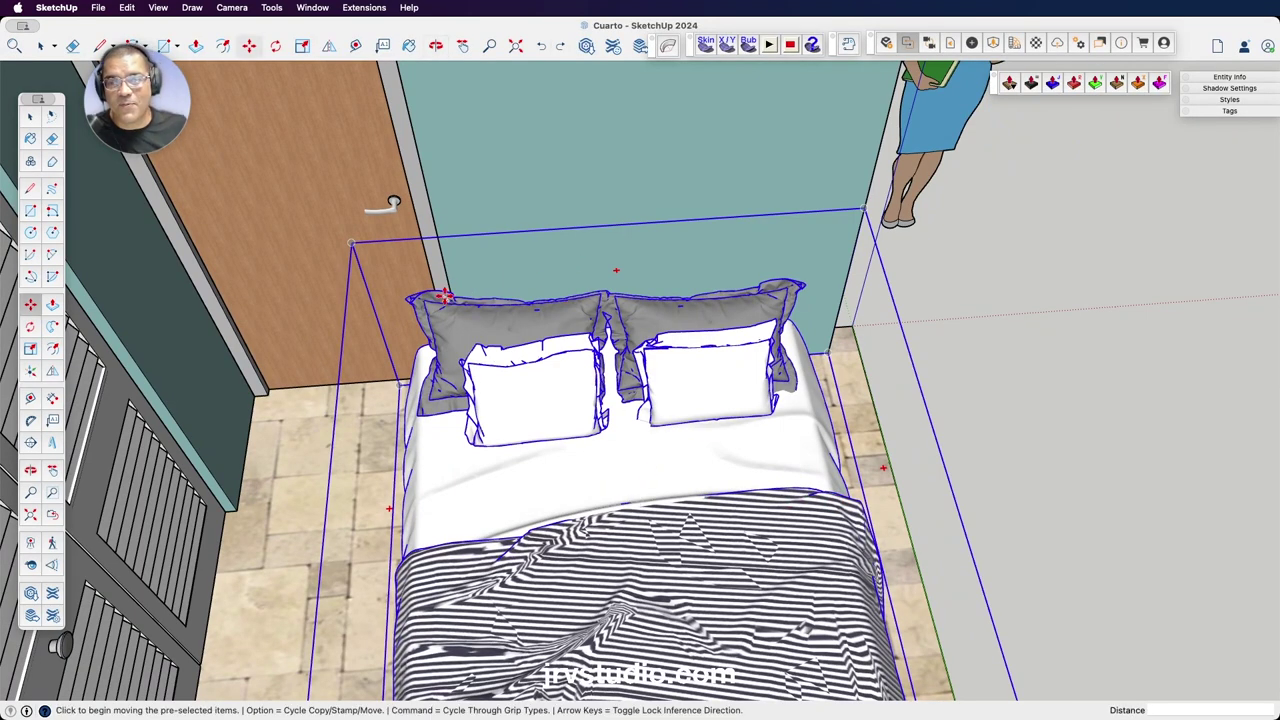
{"action": "left_click", "coordinate": [443, 304]}
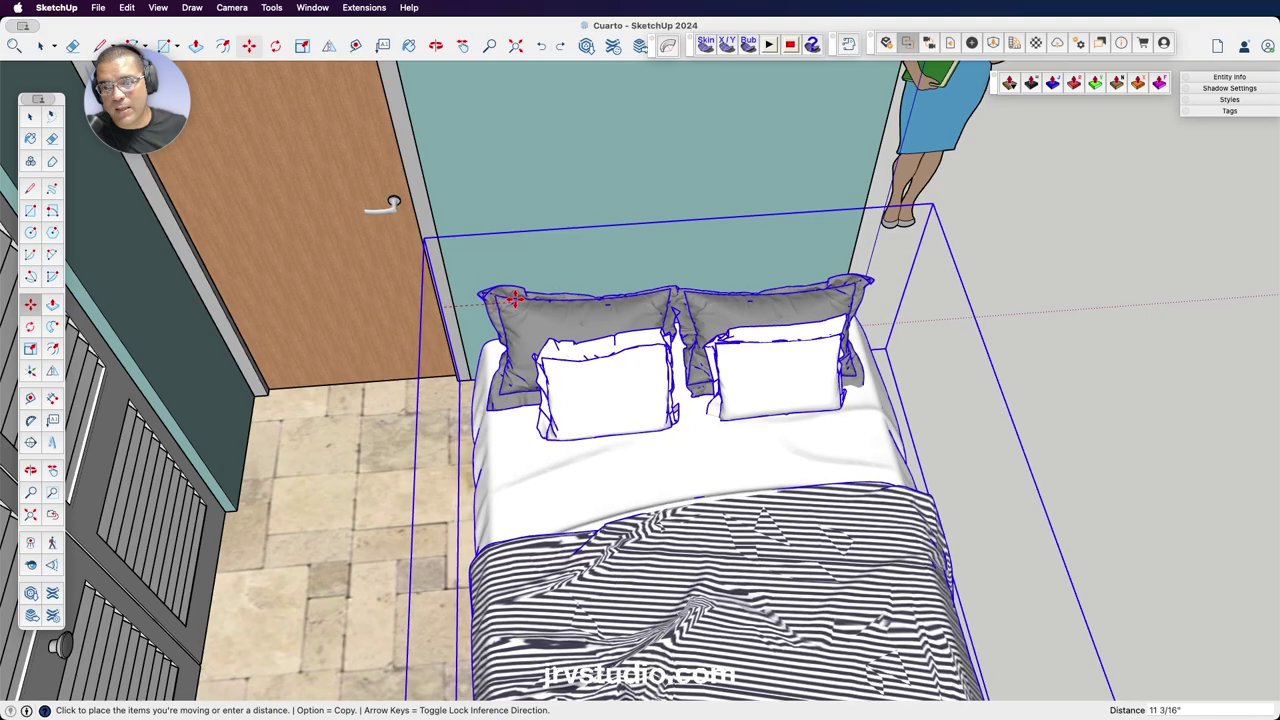
{"action": "left_click", "coordinate": [508, 293]}
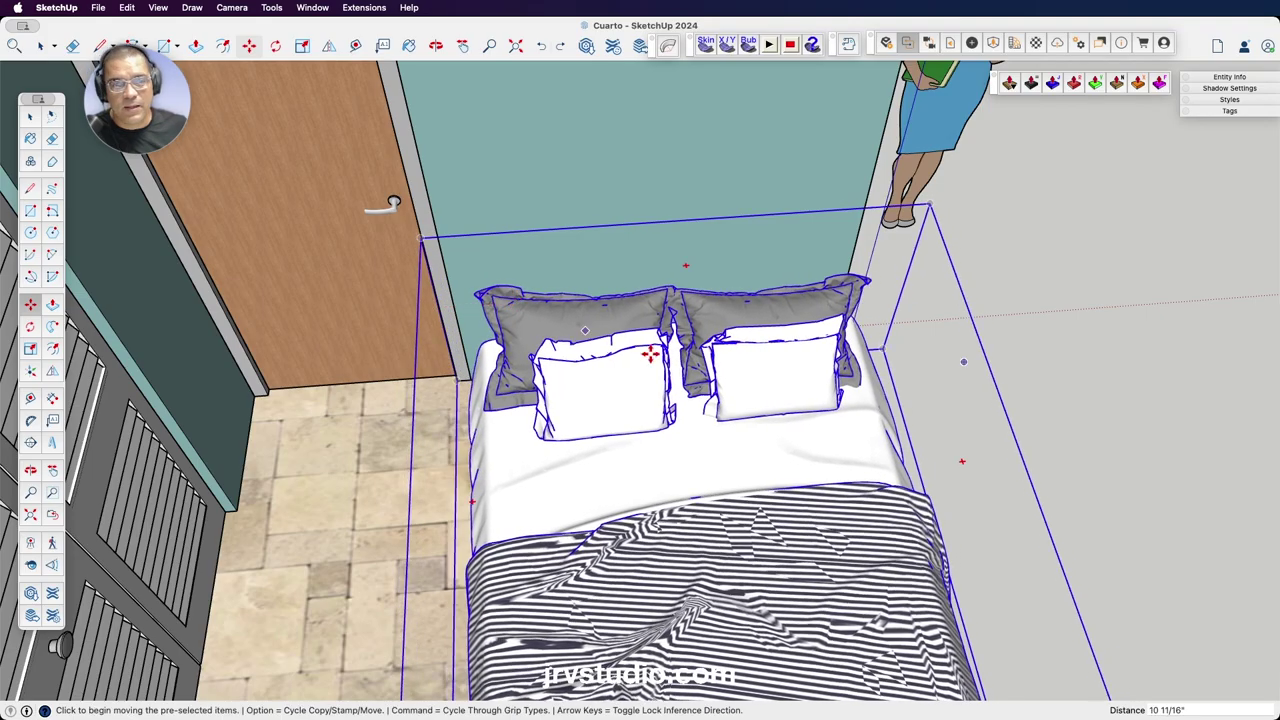
{"action": "mouse_move", "coordinate": [833, 396]}
{"action": "middle_mouse_down"}
{"action": "mouse_move", "coordinate": [508, 314]}
{"action": "mouse_move", "coordinate": [737, 474]}
{"action": "middle_mouse_up"}
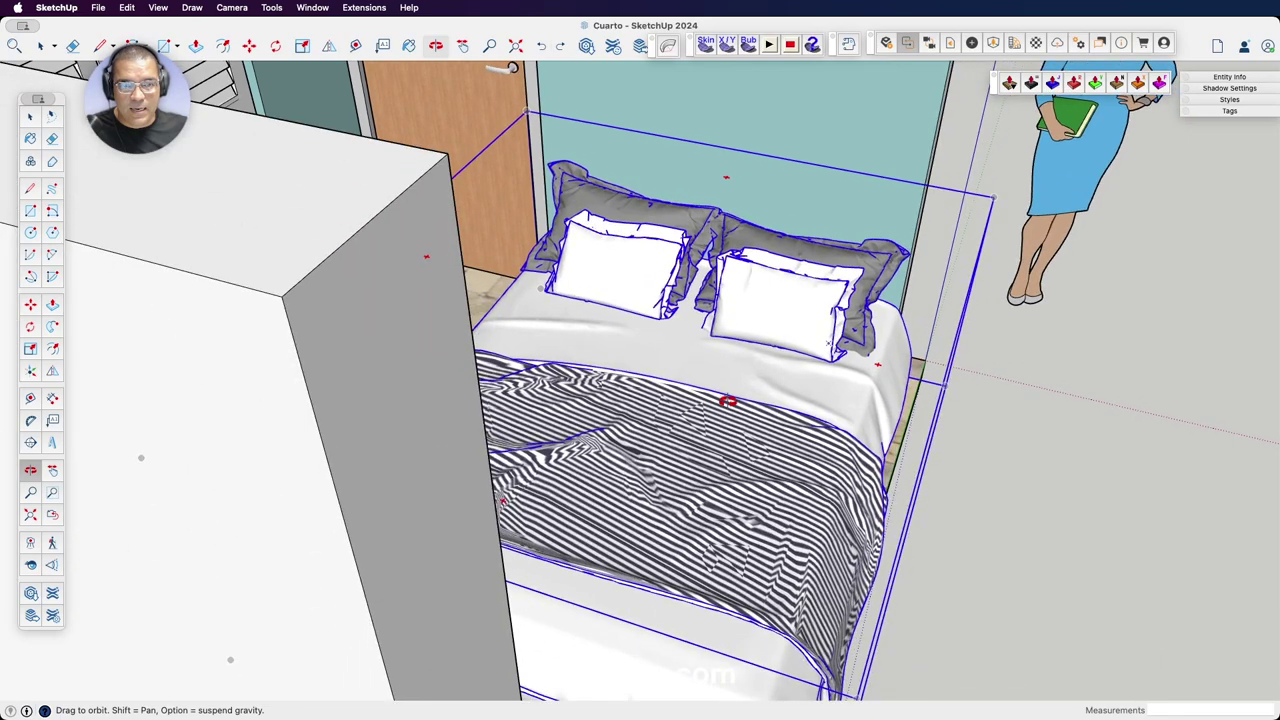
Scale the bed uniformly to about 0.93 and slide it roughly 7 1/2" against the side wall.
{"action": "key", "text": "s"}
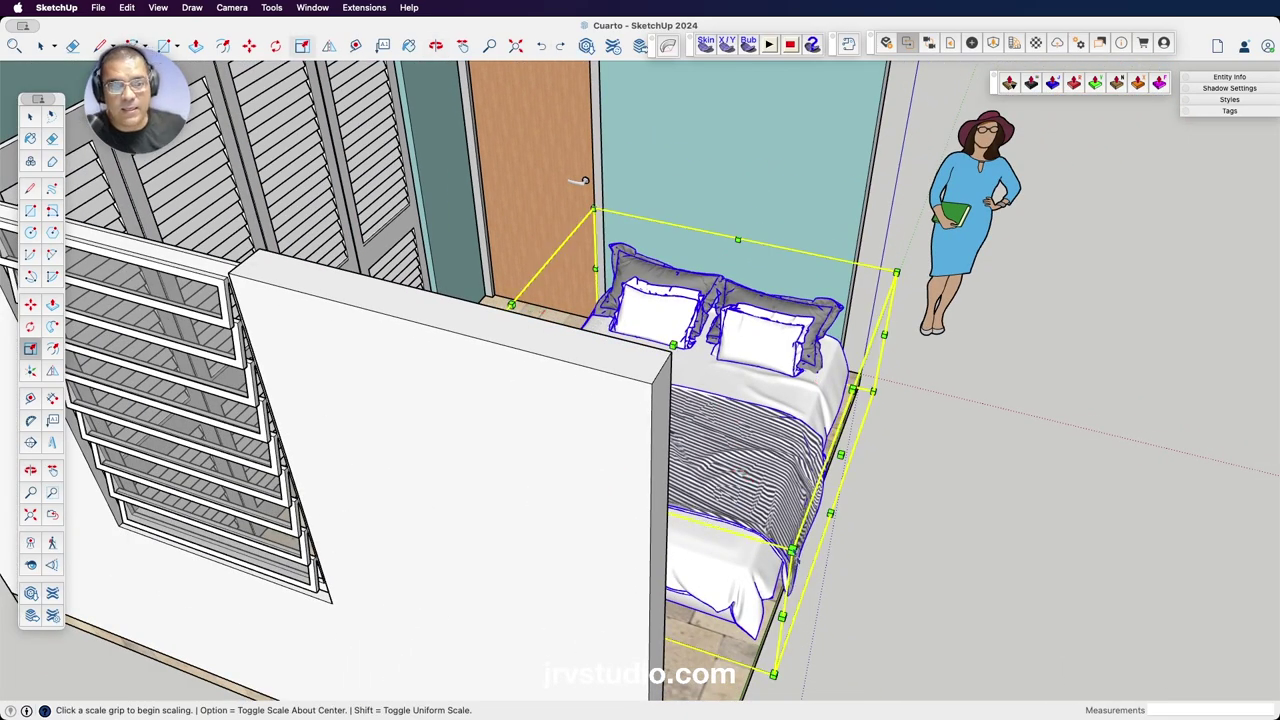
{"action": "left_click", "coordinate": [791, 550]}
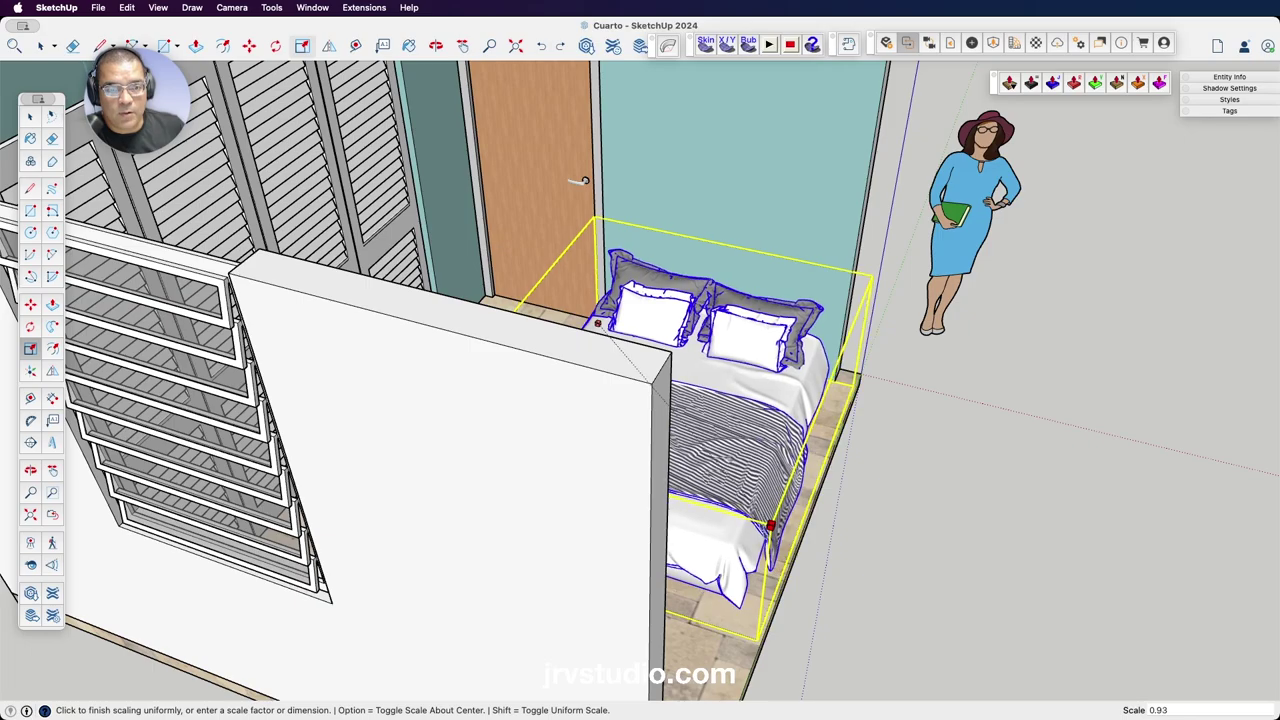
{"action": "mouse_move", "coordinate": [762, 530]}
{"action": "middle_mouse_down"}
{"action": "mouse_move", "coordinate": [607, 313]}
{"action": "mouse_move", "coordinate": [648, 362]}
{"action": "middle_mouse_up"}
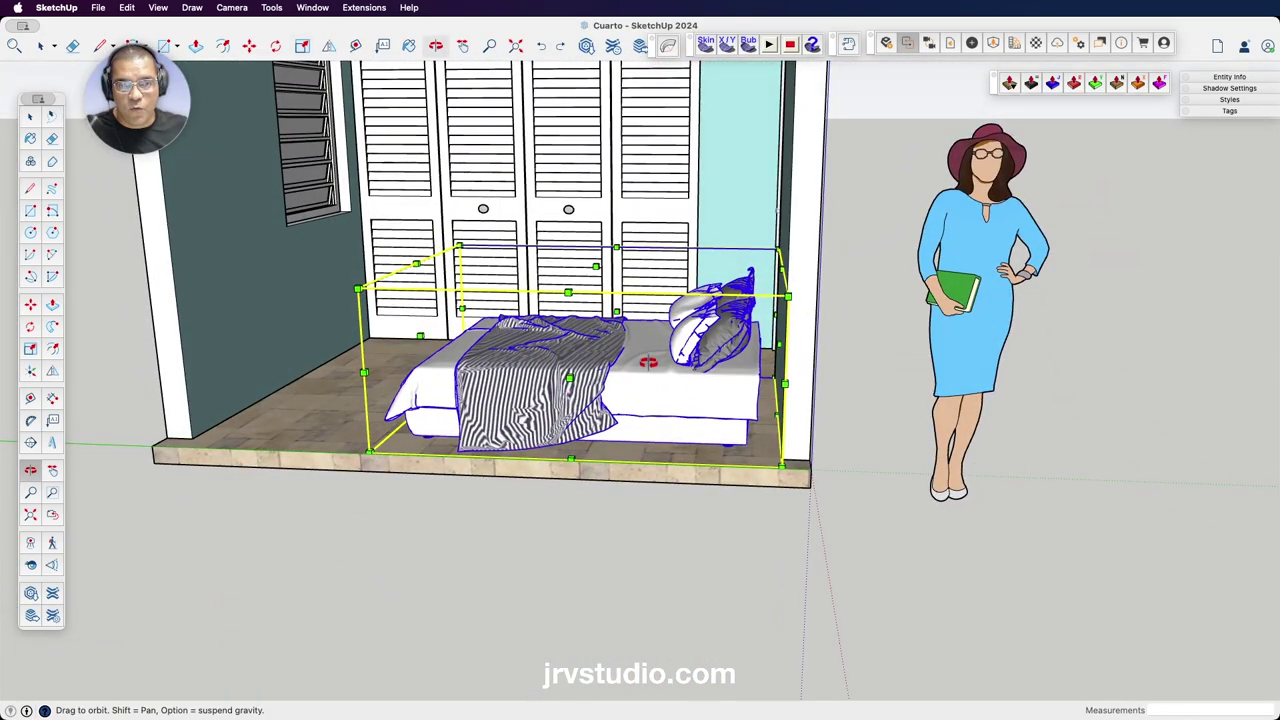
{"action": "scroll", "coordinate": [764, 370], "scroll_direction": "up", "scroll_amount": 3}
{"action": "scroll", "coordinate": [763, 369], "scroll_direction": "up", "scroll_amount": 2}
{"action": "scroll", "coordinate": [700, 360], "scroll_direction": "up", "scroll_amount": 2}
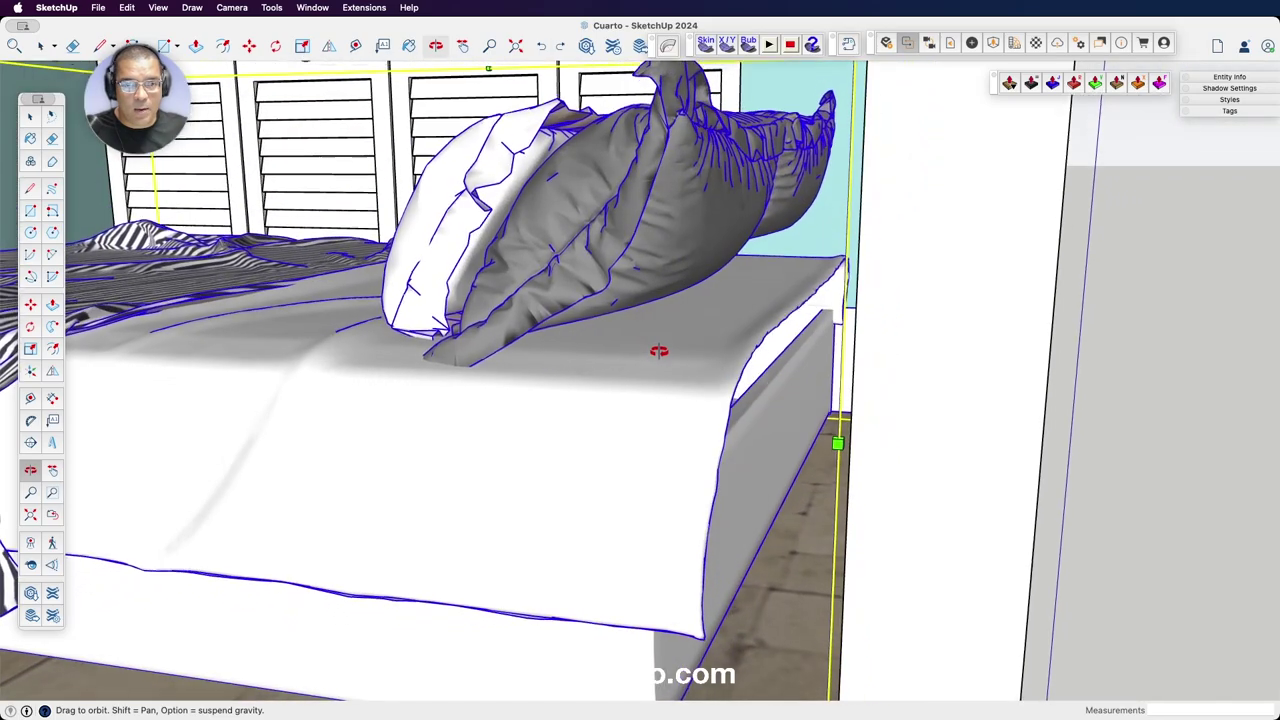
{"action": "scroll", "coordinate": [690, 357], "scroll_direction": "up", "scroll_amount": 2}
{"action": "scroll", "coordinate": [715, 380], "scroll_direction": "down", "scroll_amount": 1}
{"action": "scroll", "coordinate": [720, 423], "scroll_direction": "down", "scroll_amount": 2}
{"action": "scroll", "coordinate": [700, 340], "scroll_direction": "down", "scroll_amount": 3}
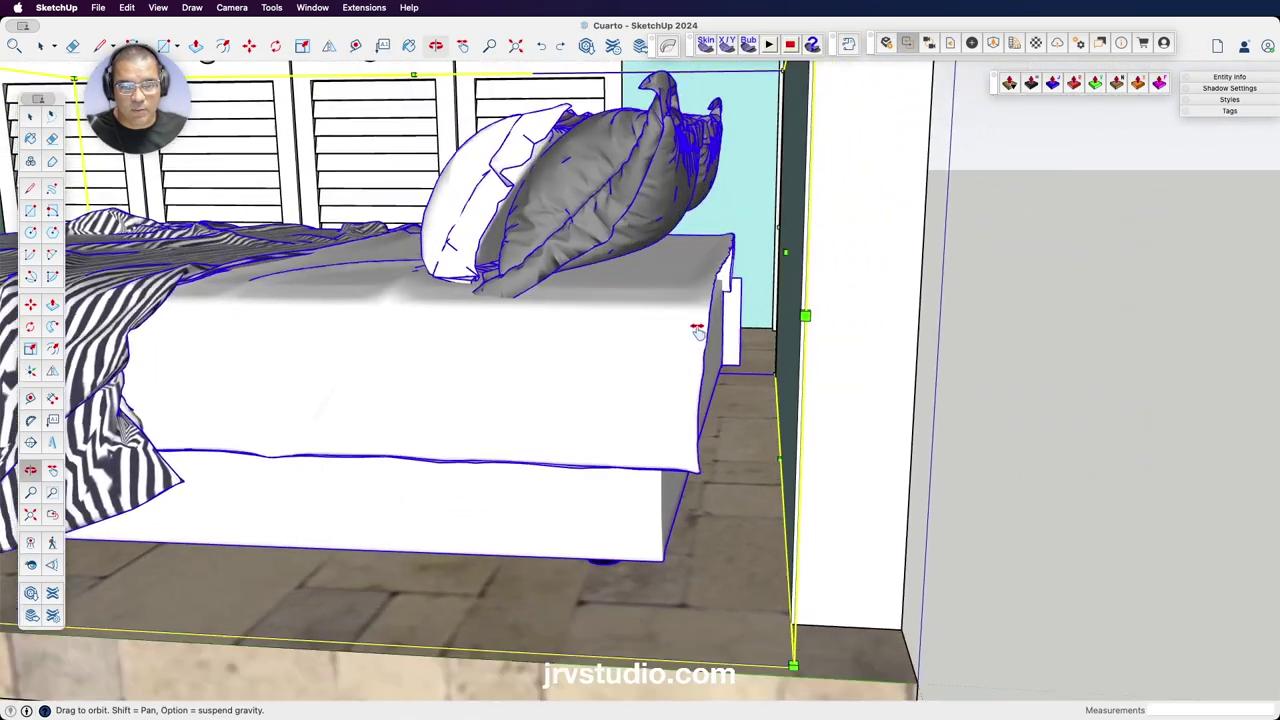
{"action": "key", "text": "m"}
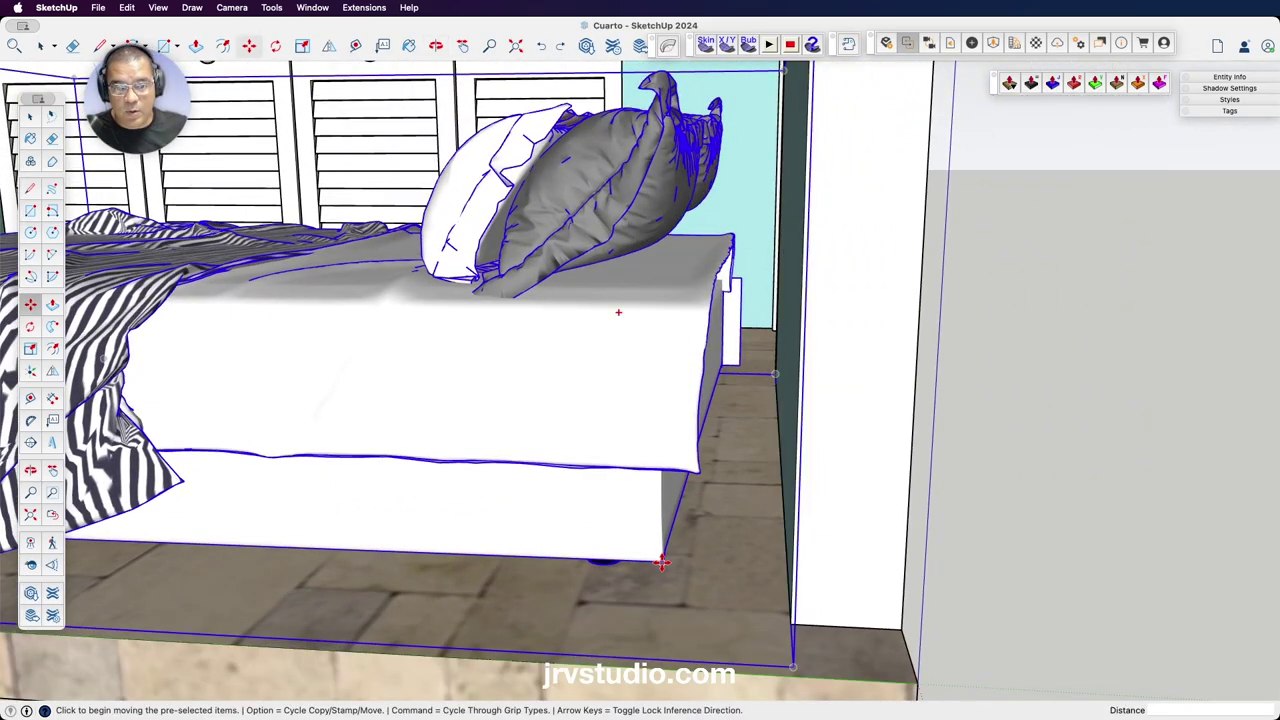
{"action": "left_click", "coordinate": [662, 563]}
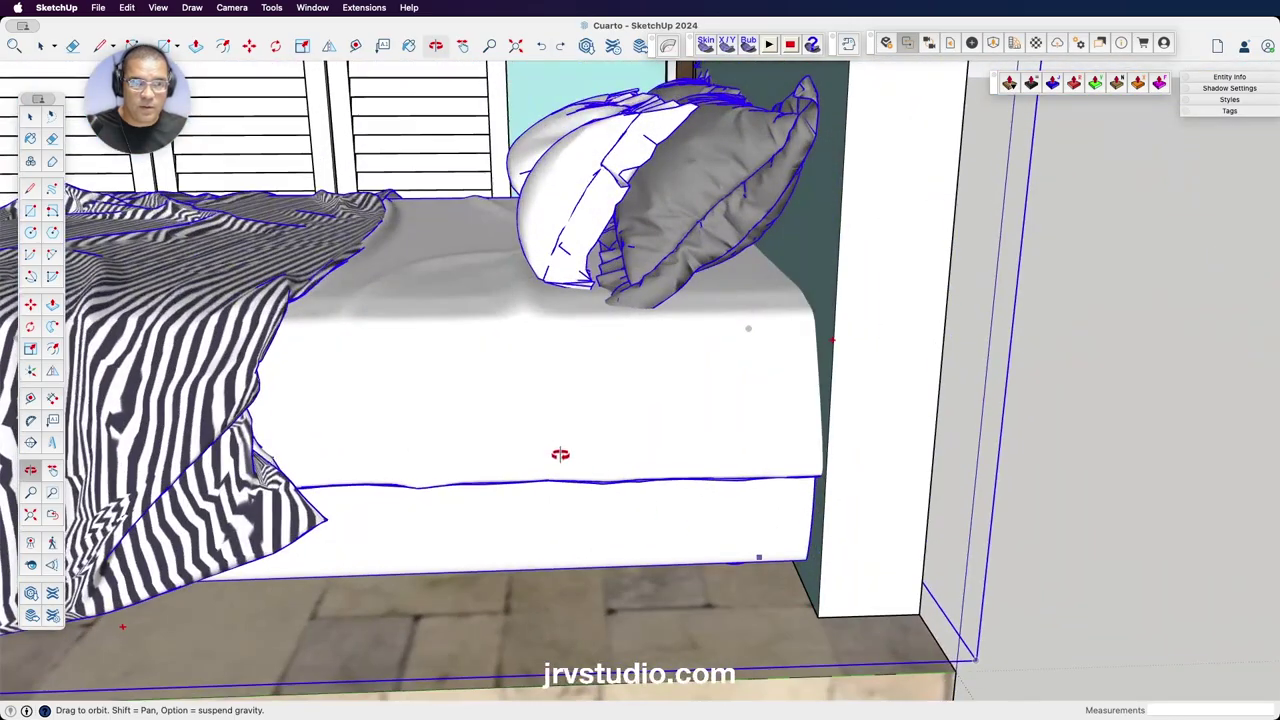
{"action": "scroll", "coordinate": [560, 451], "scroll_direction": "down", "scroll_amount": 5}
{"action": "mouse_move", "coordinate": [640, 457]}
{"action": "middle_mouse_down"}
{"action": "mouse_move", "coordinate": [549, 422]}
{"action": "mouse_move", "coordinate": [649, 449]}
{"action": "middle_mouse_up"}
{"action": "scroll", "coordinate": [649, 446], "scroll_direction": "down", "scroll_amount": 2}
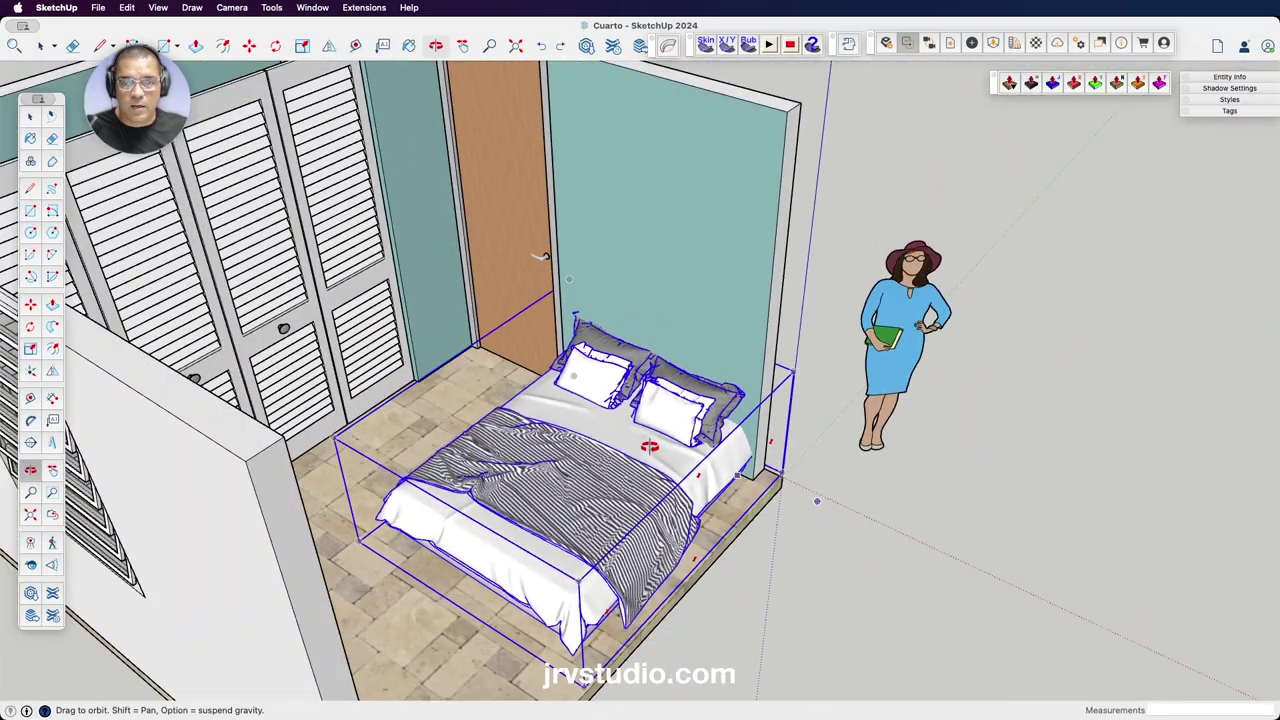
{"action": "mouse_move", "coordinate": [568, 350]}
{"action": "middle_mouse_down"}
{"action": "mouse_move", "coordinate": [680, 407]}
{"action": "mouse_move", "coordinate": [688, 491]}
{"action": "mouse_move", "coordinate": [646, 523]}
{"action": "mouse_move", "coordinate": [438, 446]}
{"action": "mouse_move", "coordinate": [749, 486]}
{"action": "mouse_move", "coordinate": [551, 529]}
{"action": "mouse_move", "coordinate": [337, 526]}
{"action": "mouse_move", "coordinate": [685, 510]}
{"action": "middle_mouse_up"}
{"action": "mouse_move", "coordinate": [691, 460]}
{"action": "middle_mouse_down"}
{"action": "mouse_move", "coordinate": [571, 486]}
{"action": "mouse_move", "coordinate": [314, 429]}
{"action": "mouse_move", "coordinate": [437, 390]}
{"action": "mouse_move", "coordinate": [649, 451]}
{"action": "mouse_move", "coordinate": [689, 449]}
{"action": "mouse_move", "coordinate": [617, 445]}
{"action": "middle_mouse_up"}
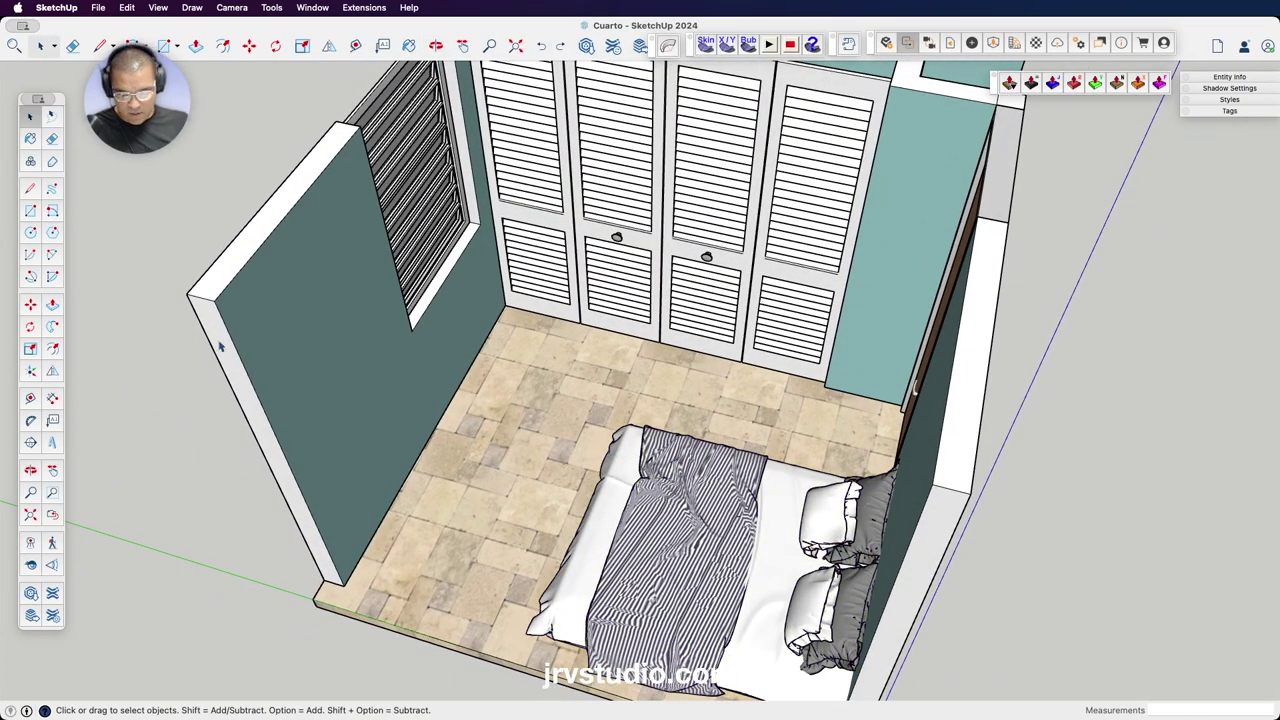
{"action": "mouse_move", "coordinate": [653, 470]}
{"action": "middle_mouse_down"}
{"action": "mouse_move", "coordinate": [306, 529]}
{"action": "mouse_move", "coordinate": [340, 429]}
{"action": "mouse_move", "coordinate": [749, 434]}
{"action": "mouse_move", "coordinate": [672, 512]}
{"action": "mouse_move", "coordinate": [683, 471]}
{"action": "mouse_move", "coordinate": [780, 366]}
{"action": "mouse_move", "coordinate": [674, 317]}
{"action": "mouse_move", "coordinate": [480, 437]}
{"action": "mouse_move", "coordinate": [488, 393]}
{"action": "middle_mouse_up"}
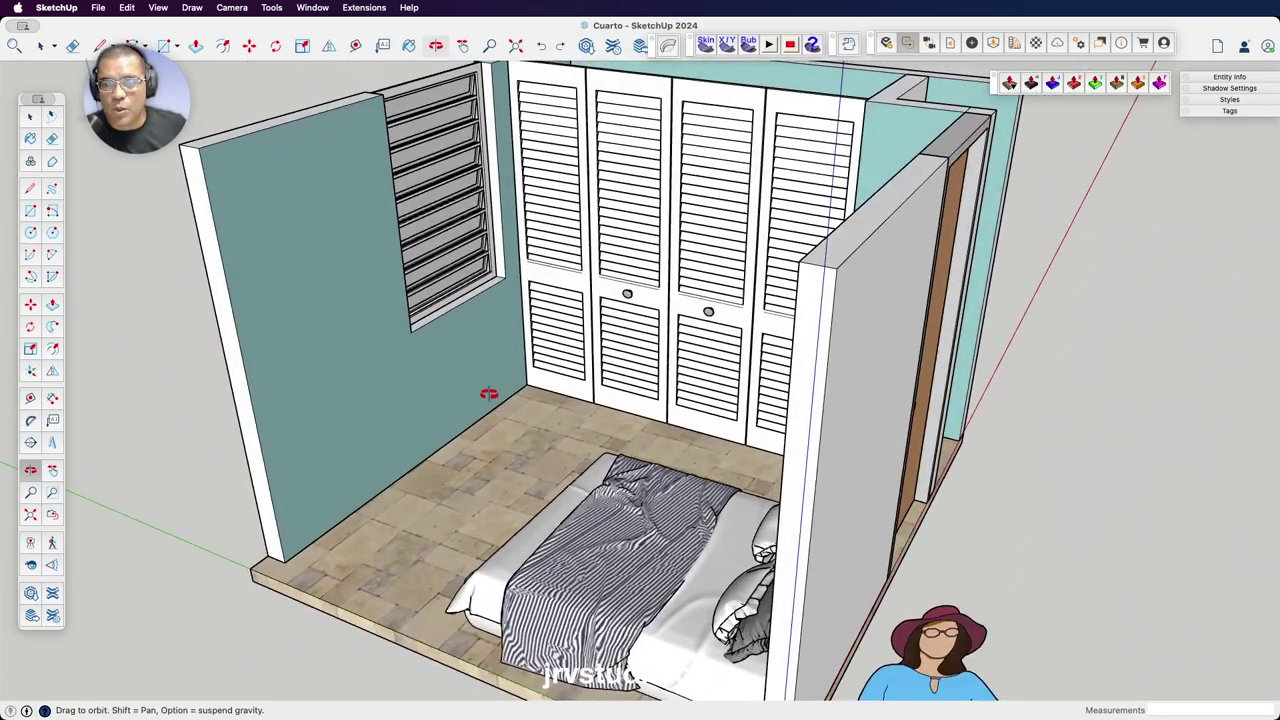
Search 3D Warehouse for 'Gavetero', listing 264 dresser models.
{"action": "left_click", "coordinate": [313, 7]}
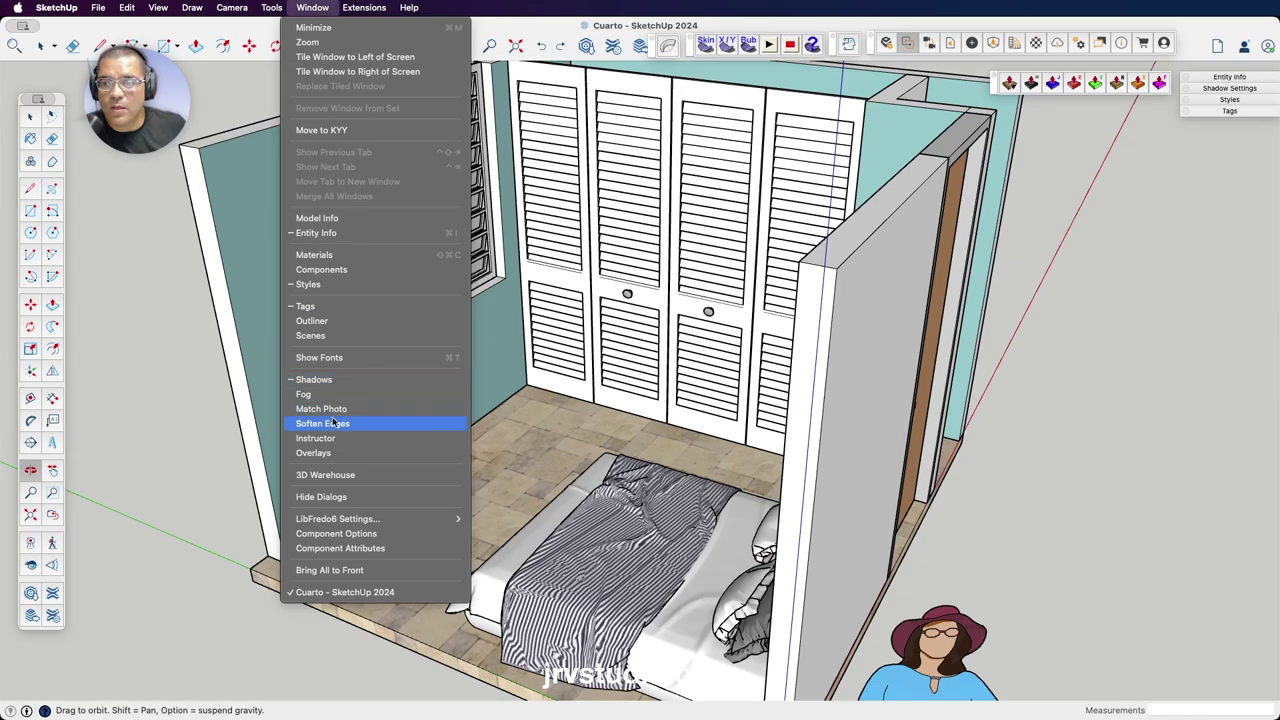
{"action": "left_click", "coordinate": [325, 468]}
{"action": "type", "text": "Gavetero"}
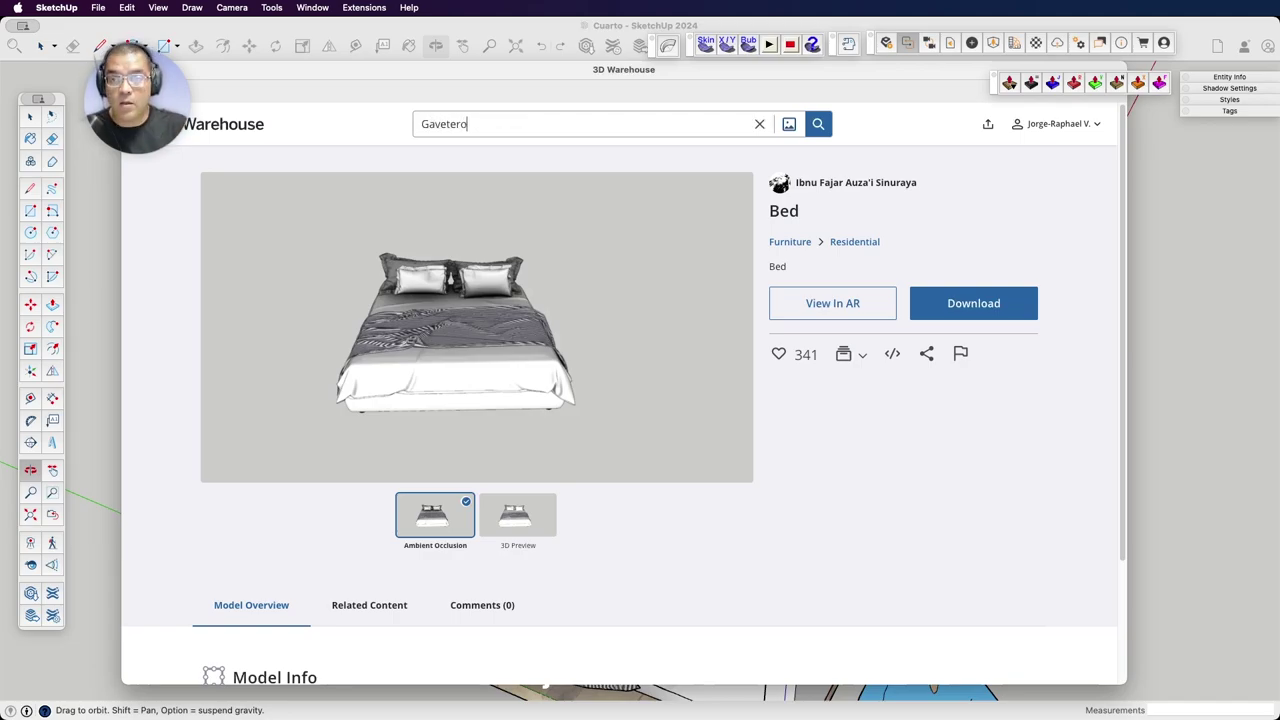
{"action": "key", "text": "Return"}
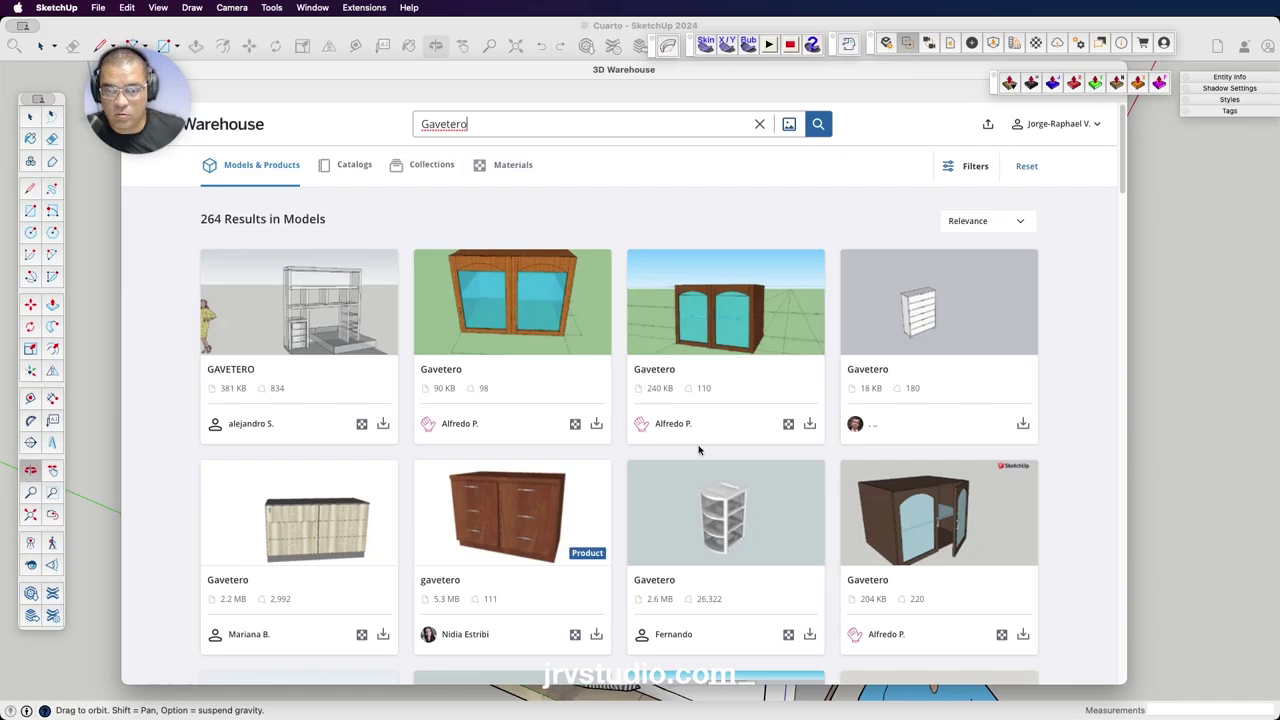
{"action": "scroll", "coordinate": [698, 450], "scroll_direction": "down", "scroll_amount": 1}
{"action": "scroll", "coordinate": [700, 450], "scroll_direction": "down", "scroll_amount": 2}
{"action": "scroll", "coordinate": [700, 450], "scroll_direction": "down", "scroll_amount": 2}
{"action": "scroll", "coordinate": [702, 450], "scroll_direction": "down", "scroll_amount": 1}
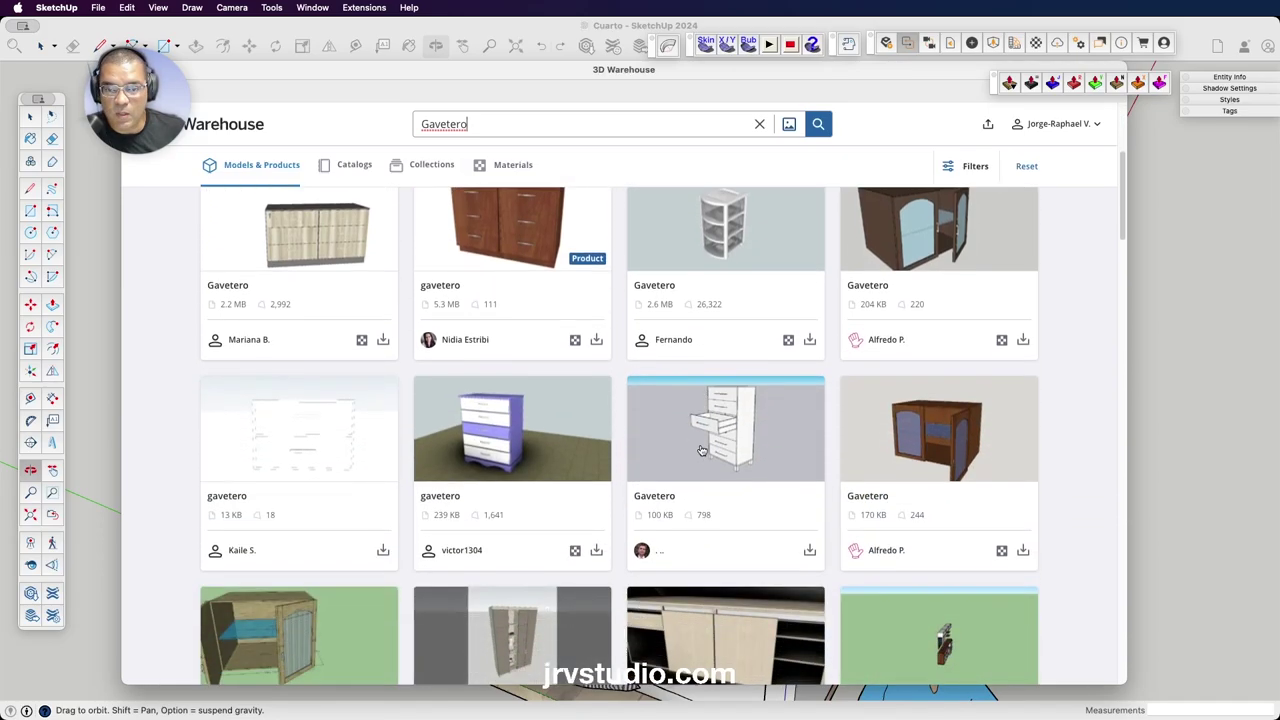
{"action": "scroll", "coordinate": [702, 450], "scroll_direction": "down", "scroll_amount": 1}
{"action": "scroll", "coordinate": [702, 450], "scroll_direction": "down", "scroll_amount": 1}
{"action": "scroll", "coordinate": [702, 450], "scroll_direction": "down", "scroll_amount": 1}
{"action": "scroll", "coordinate": [702, 450], "scroll_direction": "down", "scroll_amount": 2}
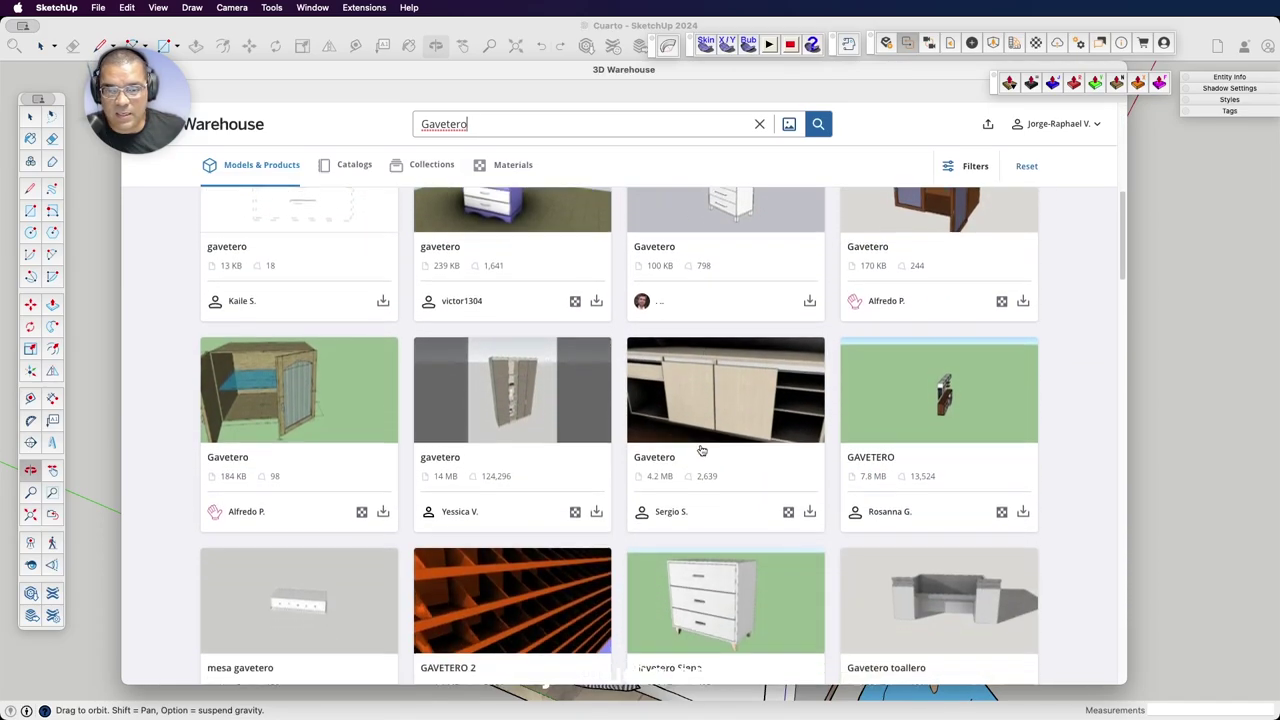
{"action": "scroll", "coordinate": [702, 450], "scroll_direction": "down", "scroll_amount": 5}
{"action": "scroll", "coordinate": [702, 450], "scroll_direction": "down", "scroll_amount": 2}
{"action": "scroll", "coordinate": [702, 450], "scroll_direction": "down", "scroll_amount": 1}
{"action": "scroll", "coordinate": [702, 450], "scroll_direction": "down", "scroll_amount": 3}
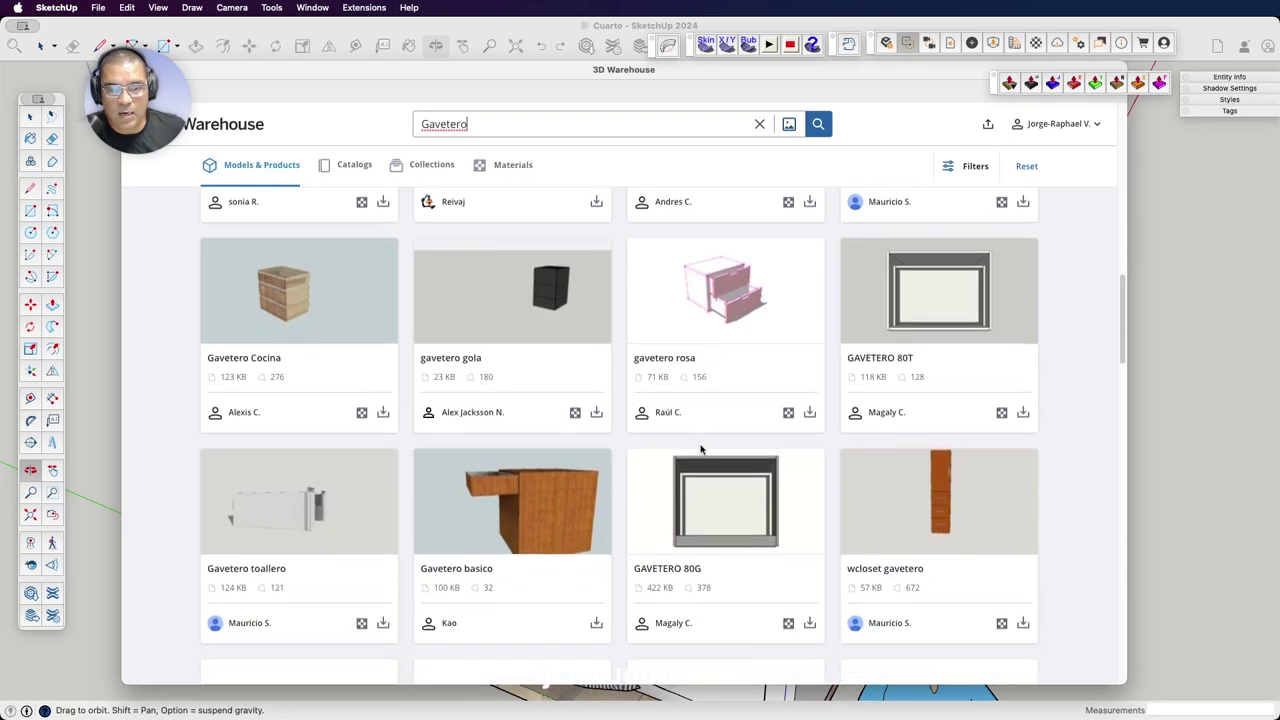
{"action": "scroll", "coordinate": [701, 450], "scroll_direction": "down", "scroll_amount": 2}
{"action": "scroll", "coordinate": [701, 450], "scroll_direction": "down", "scroll_amount": 2}
{"action": "scroll", "coordinate": [701, 450], "scroll_direction": "down", "scroll_amount": 1}
{"action": "scroll", "coordinate": [701, 450], "scroll_direction": "down", "scroll_amount": 1}
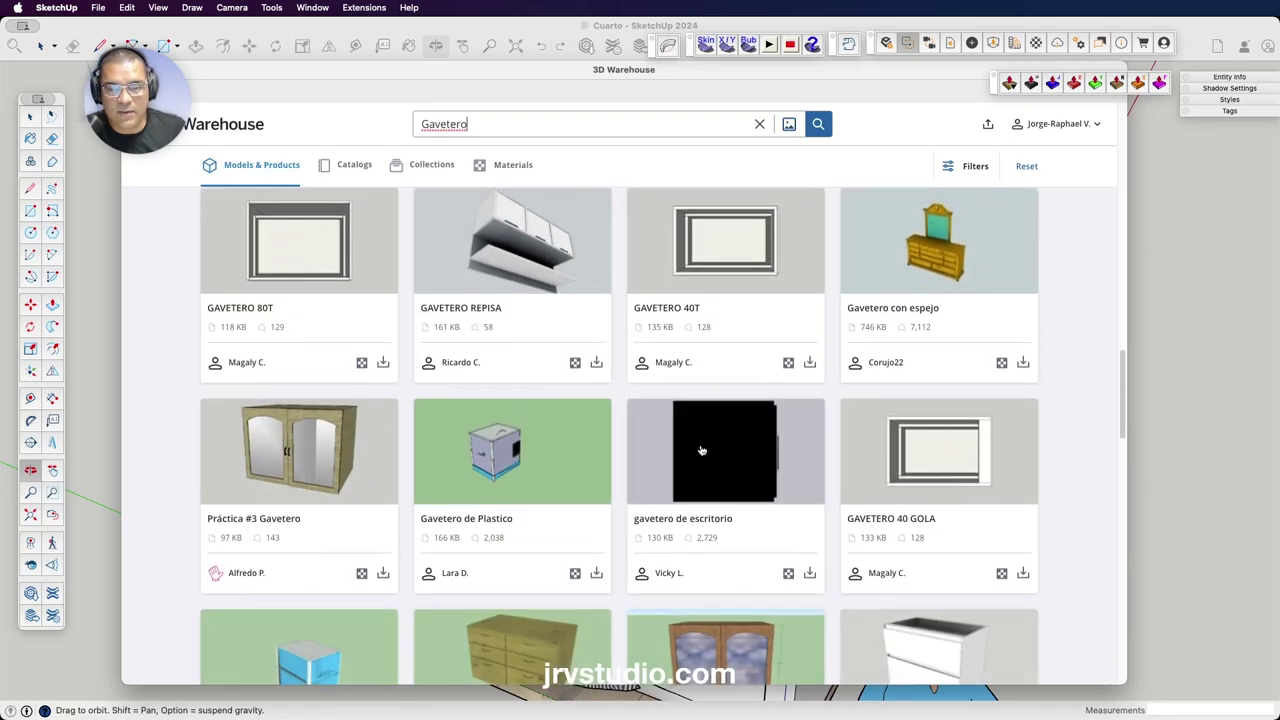
{"action": "scroll", "coordinate": [701, 450], "scroll_direction": "down", "scroll_amount": 1}
{"action": "scroll", "coordinate": [701, 450], "scroll_direction": "down", "scroll_amount": 3}
{"action": "scroll", "coordinate": [701, 450], "scroll_direction": "down", "scroll_amount": 1}
{"action": "scroll", "coordinate": [701, 450], "scroll_direction": "down", "scroll_amount": 2}
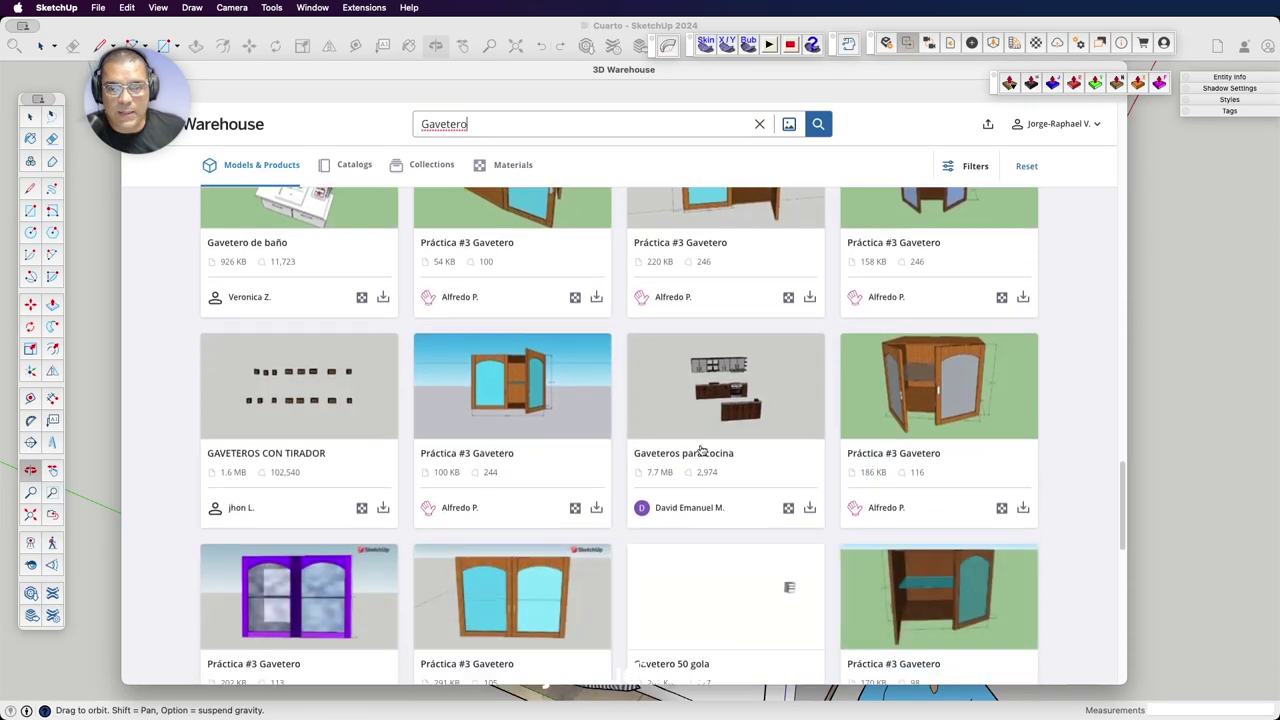
{"action": "scroll", "coordinate": [702, 450], "scroll_direction": "down", "scroll_amount": 2}
{"action": "scroll", "coordinate": [702, 450], "scroll_direction": "down", "scroll_amount": 2}
{"action": "scroll", "coordinate": [702, 450], "scroll_direction": "down", "scroll_amount": 2}
{"action": "scroll", "coordinate": [702, 450], "scroll_direction": "down", "scroll_amount": 1}
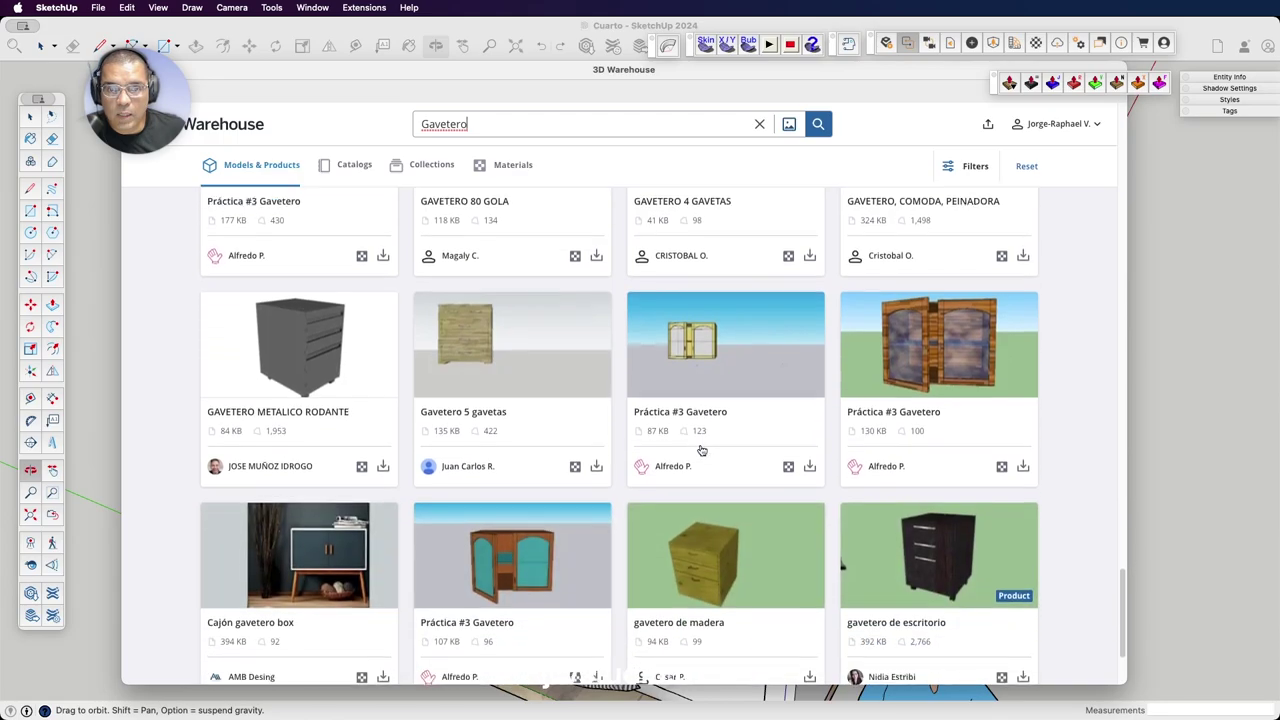
{"action": "scroll", "coordinate": [702, 450], "scroll_direction": "down", "scroll_amount": 1}
{"action": "scroll", "coordinate": [702, 450], "scroll_direction": "down", "scroll_amount": 1}
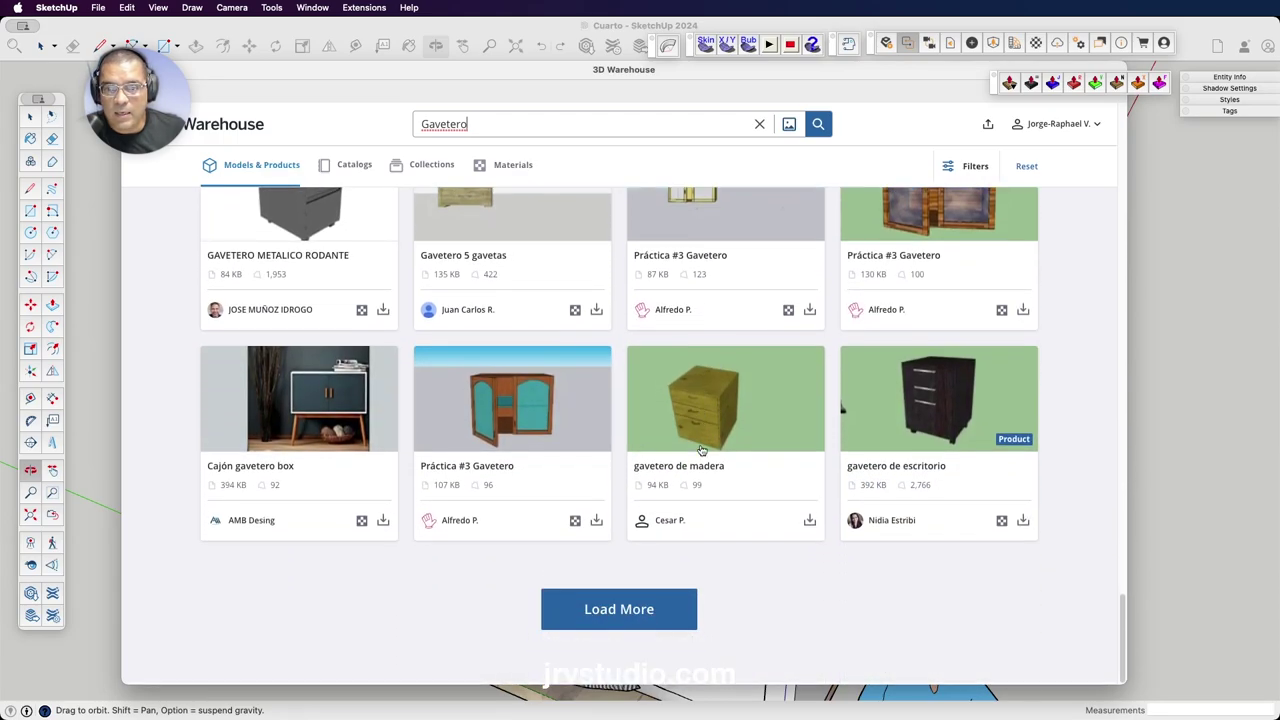
{"action": "scroll", "coordinate": [702, 450], "scroll_direction": "up", "scroll_amount": 5}
{"action": "scroll", "coordinate": [702, 450], "scroll_direction": "up", "scroll_amount": 5}
{"action": "scroll", "coordinate": [702, 450], "scroll_direction": "up", "scroll_amount": 5}
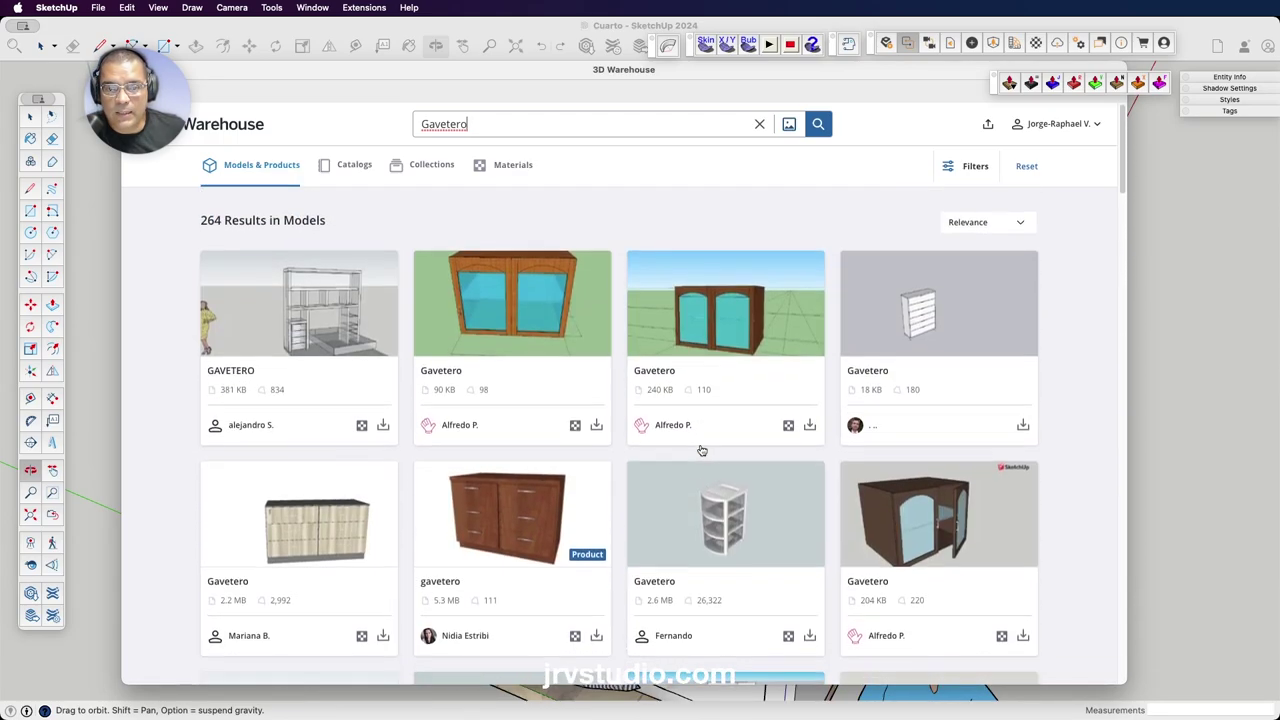
{"action": "scroll", "coordinate": [666, 432], "scroll_direction": "down", "scroll_amount": 1}
{"action": "scroll", "coordinate": [666, 432], "scroll_direction": "up", "scroll_amount": 2}
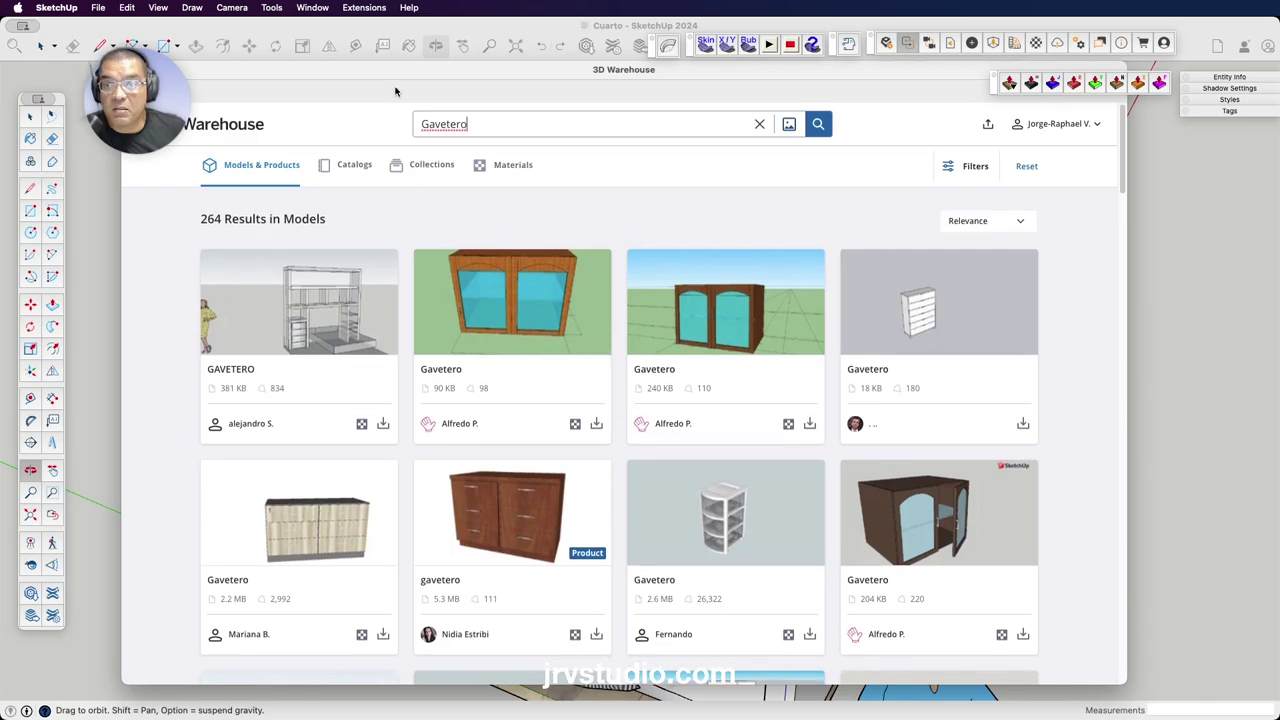
{"action": "scroll", "coordinate": [615, 375], "scroll_direction": "down", "scroll_amount": 3}
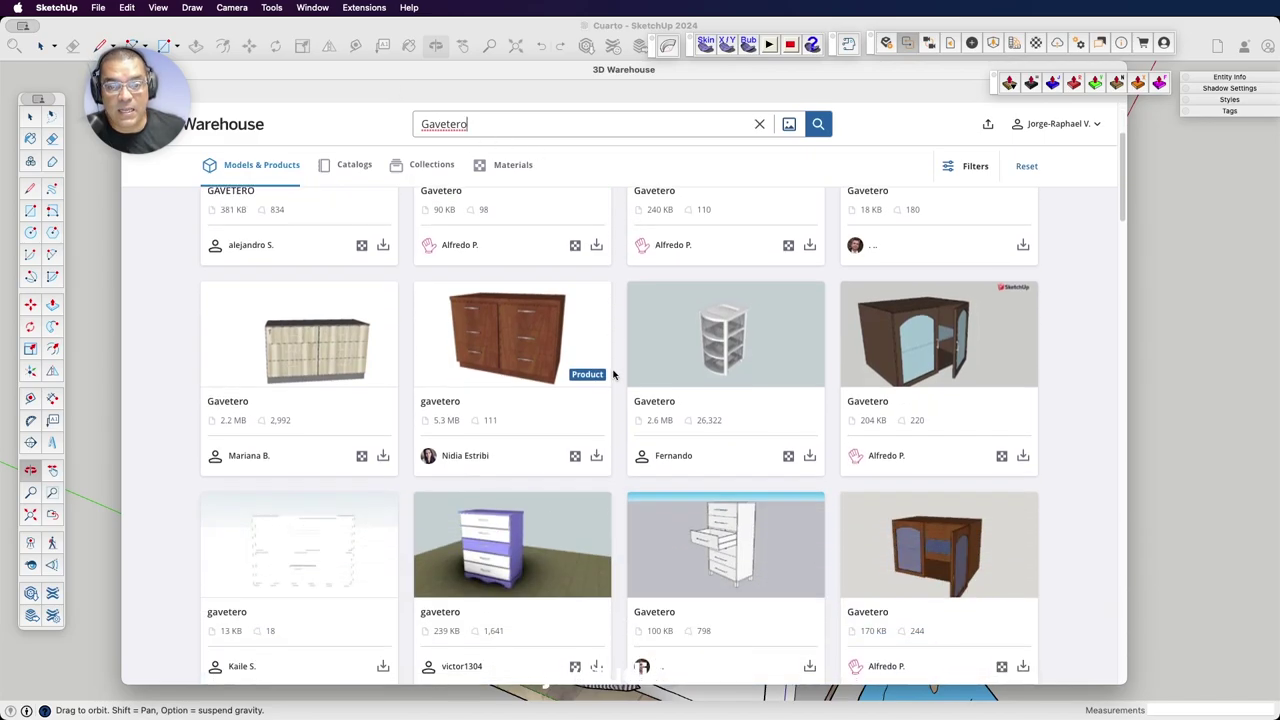
{"action": "scroll", "coordinate": [618, 395], "scroll_direction": "down", "scroll_amount": 1}
{"action": "scroll", "coordinate": [619, 398], "scroll_direction": "up", "scroll_amount": 1}
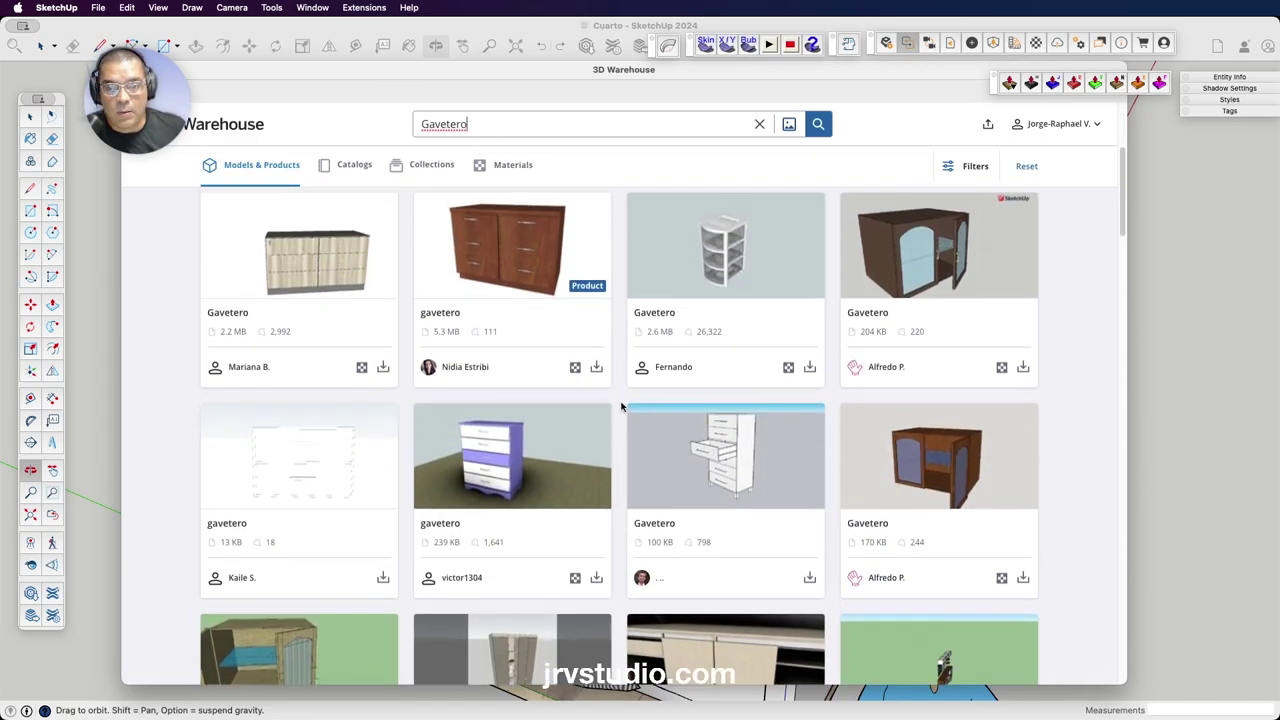
{"action": "scroll", "coordinate": [620, 402], "scroll_direction": "down", "scroll_amount": 2}
{"action": "scroll", "coordinate": [620, 405], "scroll_direction": "up", "scroll_amount": 1}
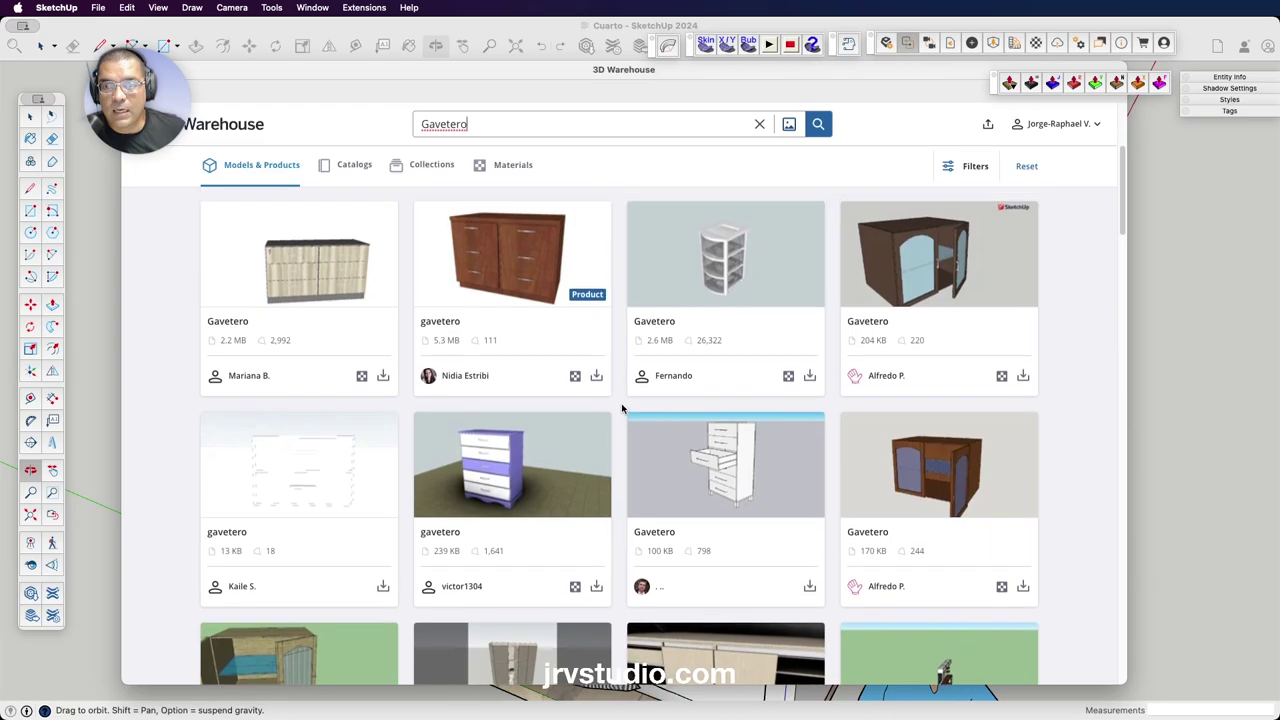
Download the brown wooden gavetero dresser and load it into the Cuarto model.
{"action": "left_click", "coordinate": [505, 259]}
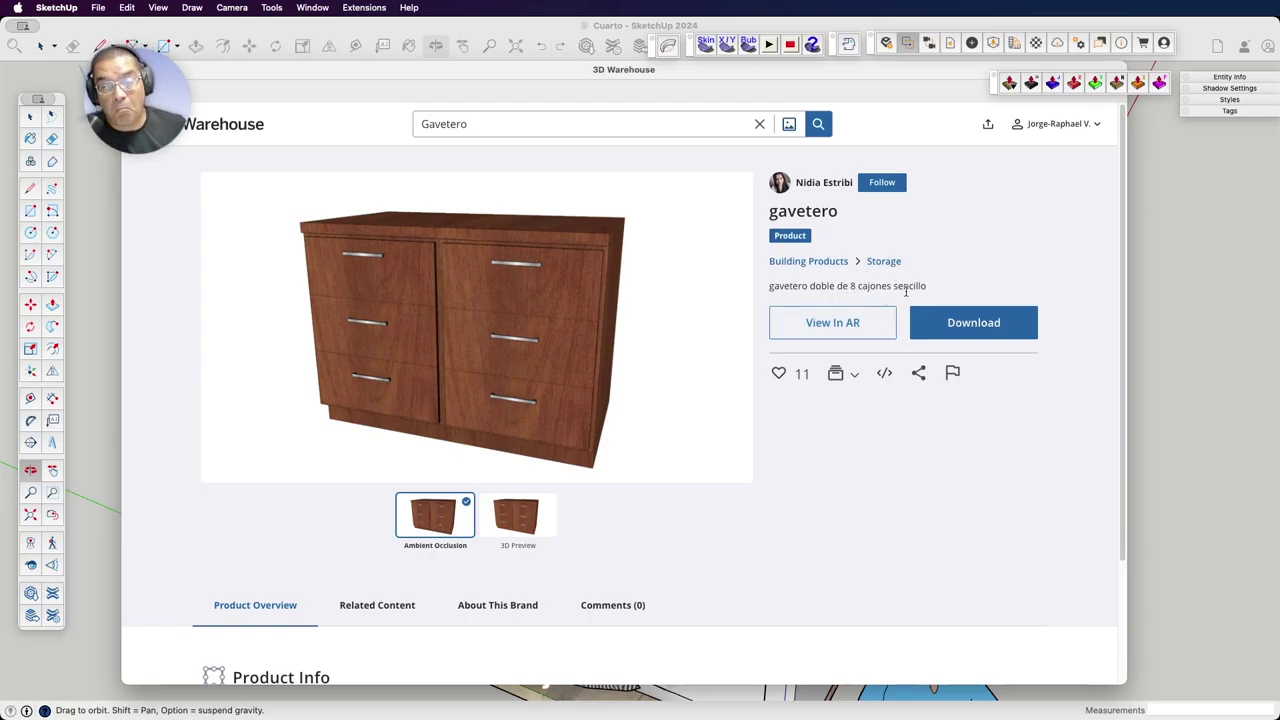
{"action": "left_click", "coordinate": [968, 327]}
{"action": "left_click", "coordinate": [648, 268]}
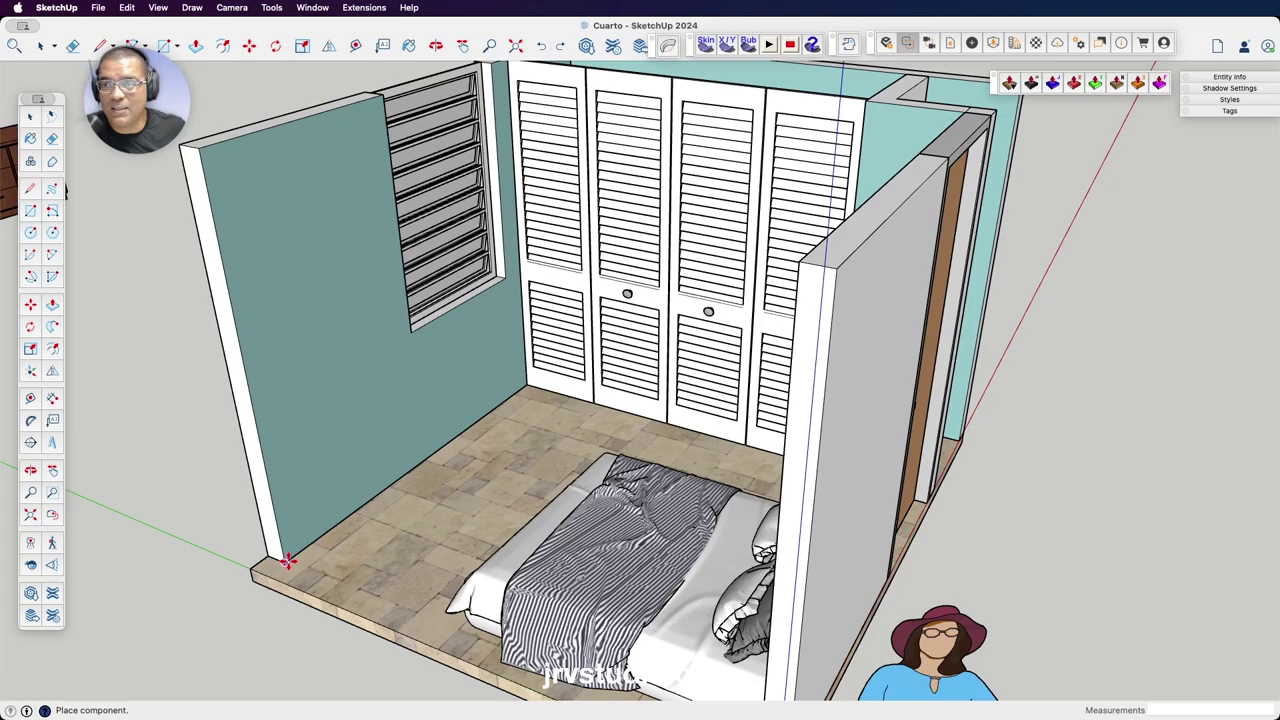
Bring the dresser into the room and set it down by the window wall.
{"action": "scroll", "coordinate": [287, 561], "scroll_direction": "down", "scroll_amount": 5}
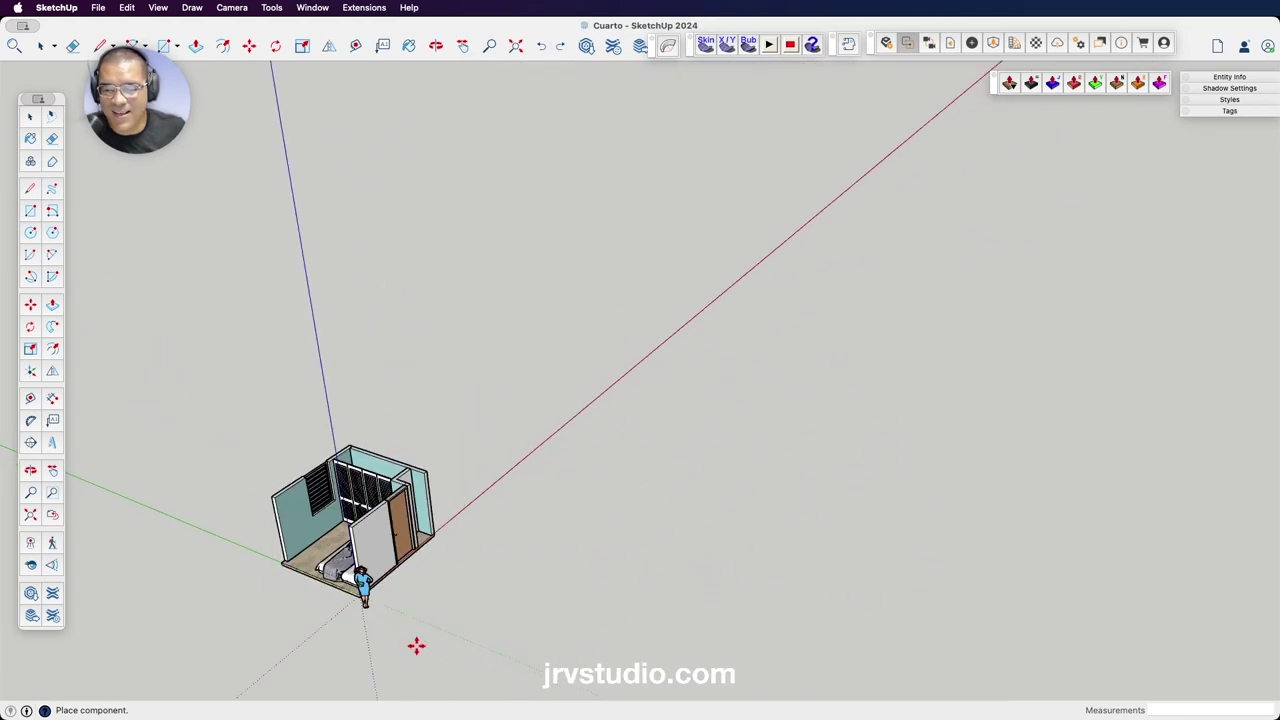
{"action": "scroll", "coordinate": [280, 560], "scroll_direction": "up", "scroll_amount": 3}
{"action": "scroll", "coordinate": [282, 565], "scroll_direction": "up", "scroll_amount": 5}
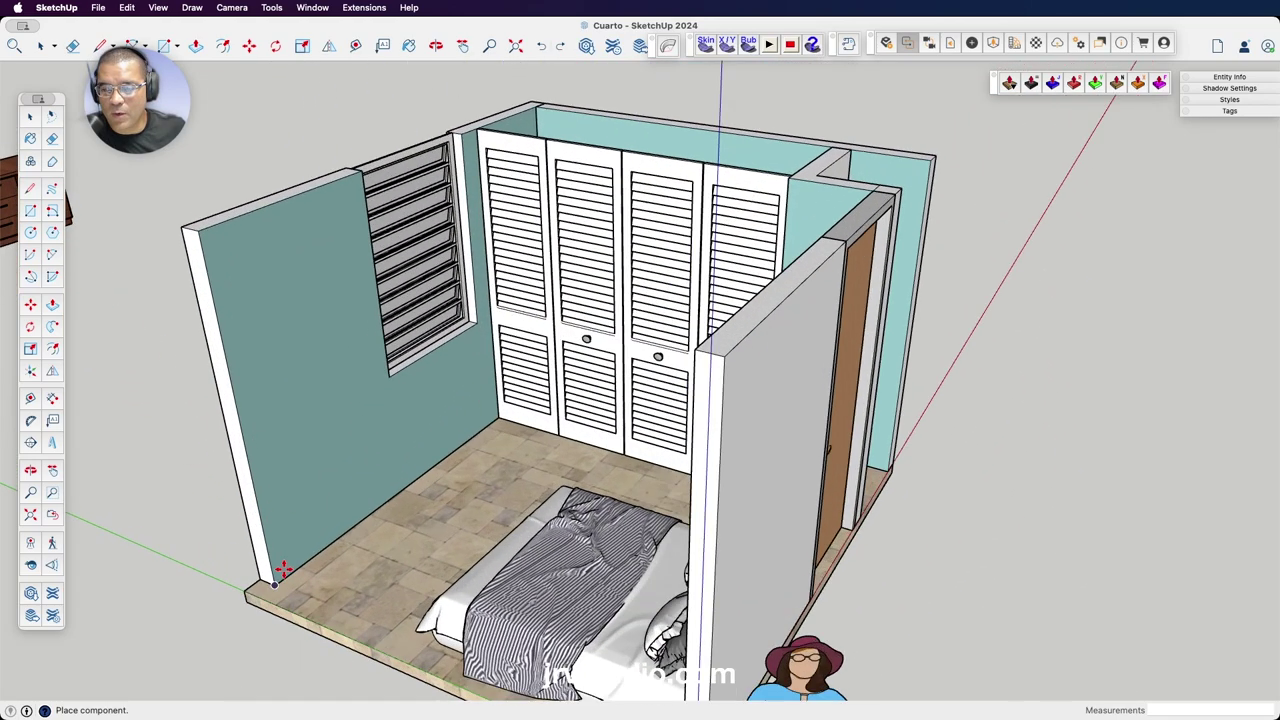
{"action": "scroll", "coordinate": [279, 586], "scroll_direction": "down", "scroll_amount": 5}
{"action": "scroll", "coordinate": [330, 520], "scroll_direction": "down", "scroll_amount": 1}
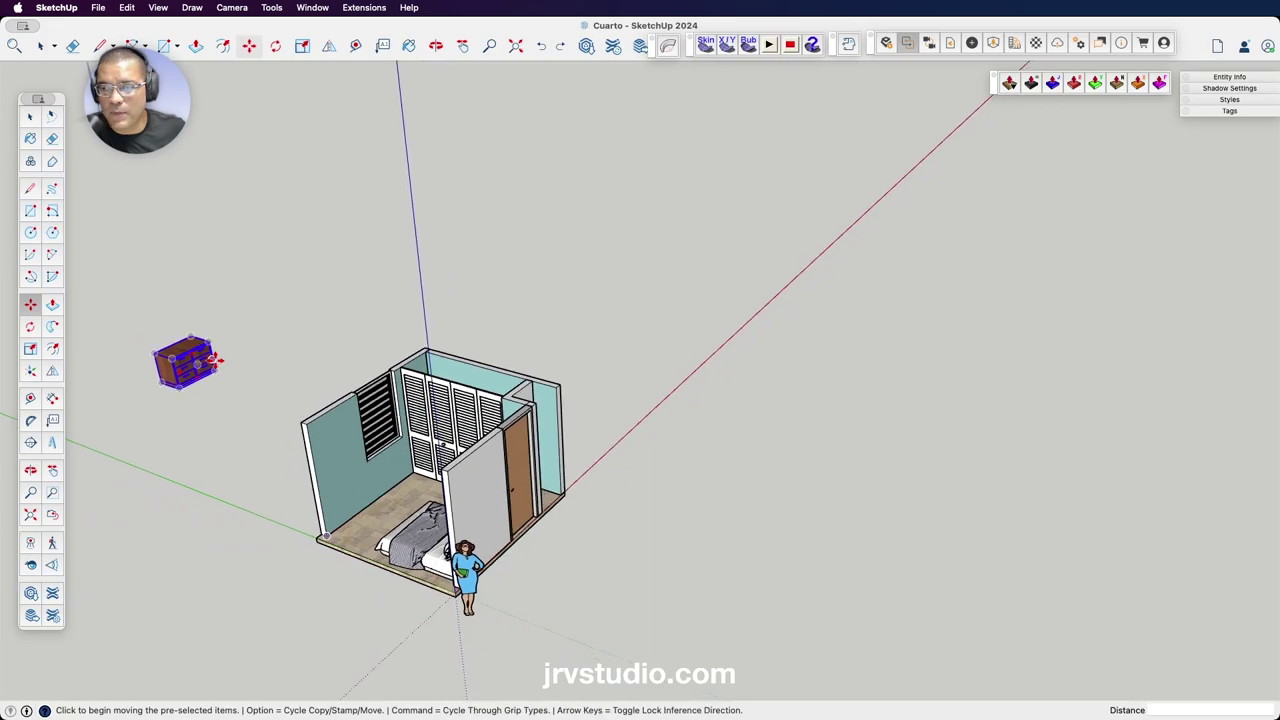
{"action": "scroll", "coordinate": [192, 372], "scroll_direction": "up", "scroll_amount": 5}
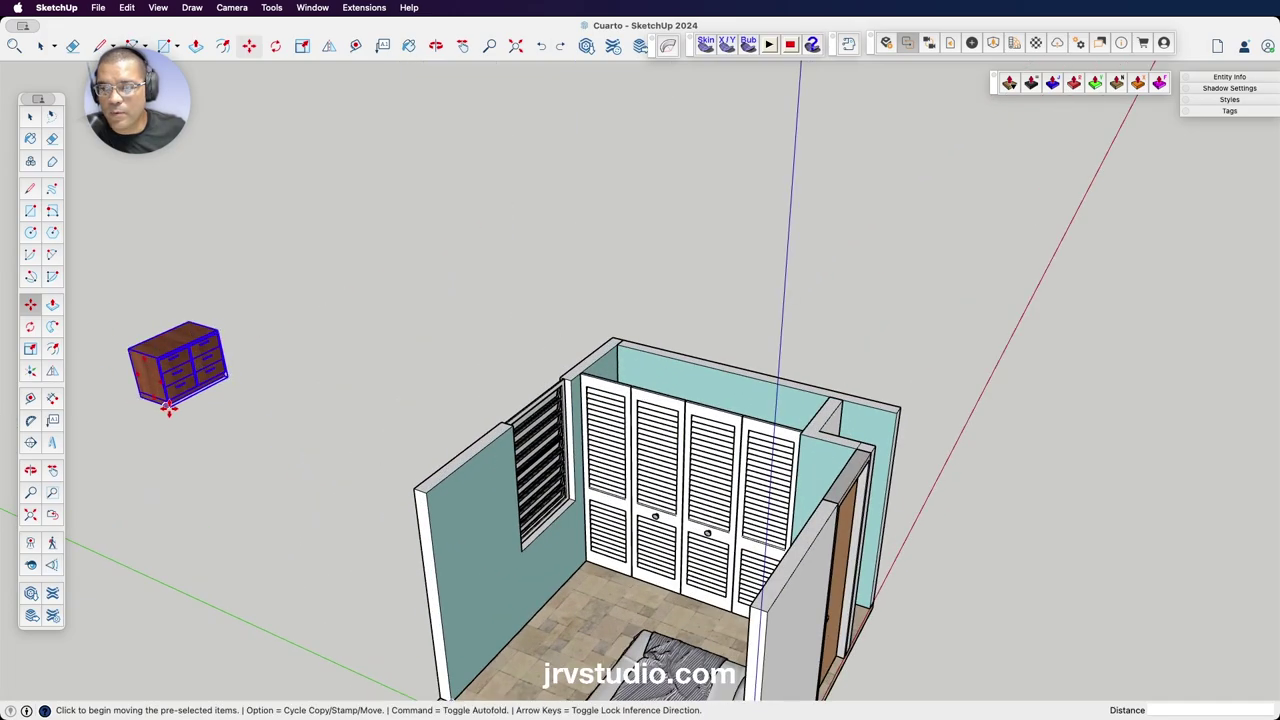
{"action": "left_click", "coordinate": [169, 407]}
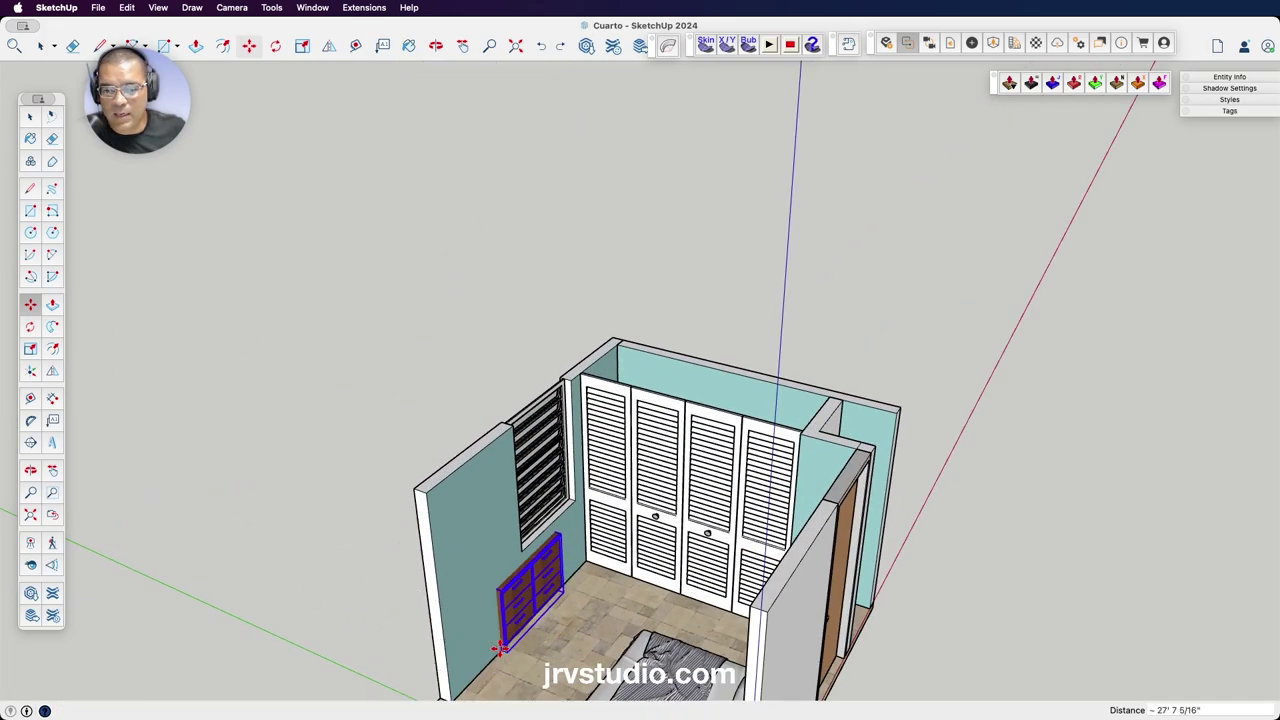
{"action": "scroll", "coordinate": [500, 648], "scroll_direction": "up", "scroll_amount": 4}
{"action": "scroll", "coordinate": [520, 645], "scroll_direction": "up", "scroll_amount": 2}
{"action": "left_click_drag", "start_coordinate": [527, 642], "coordinate": [550, 530]}
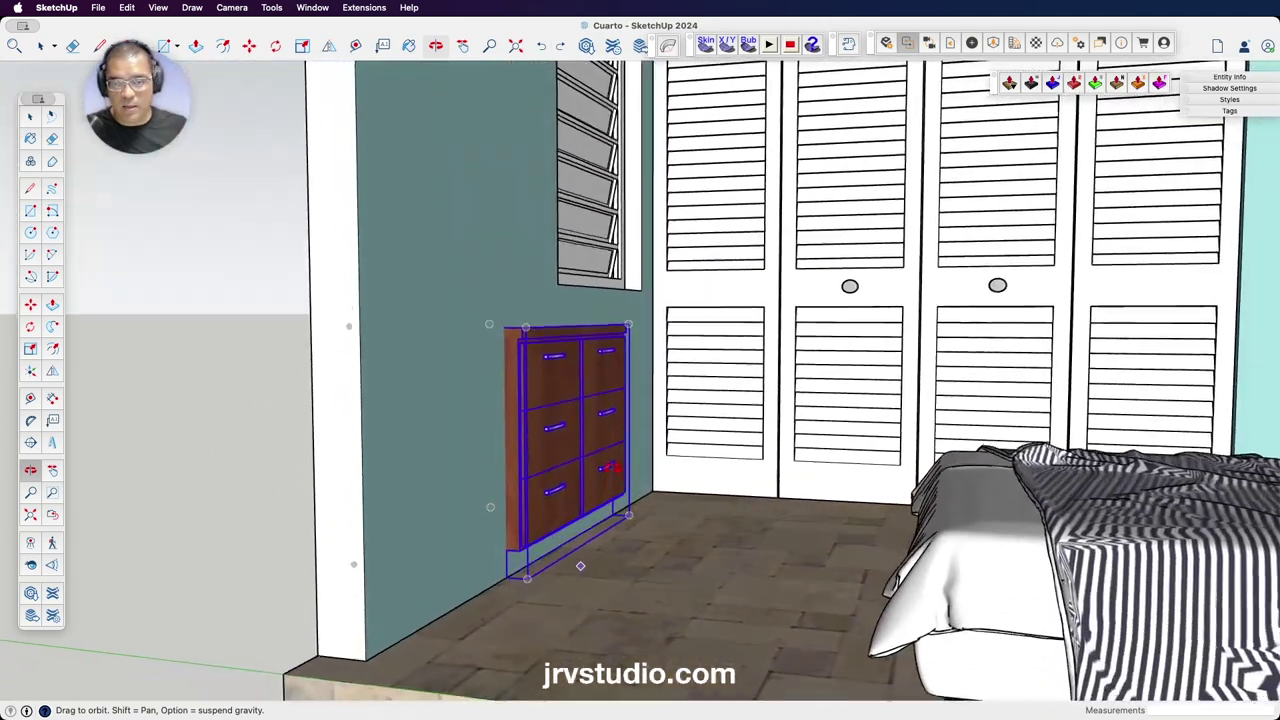
{"action": "left_click", "coordinate": [527, 570]}
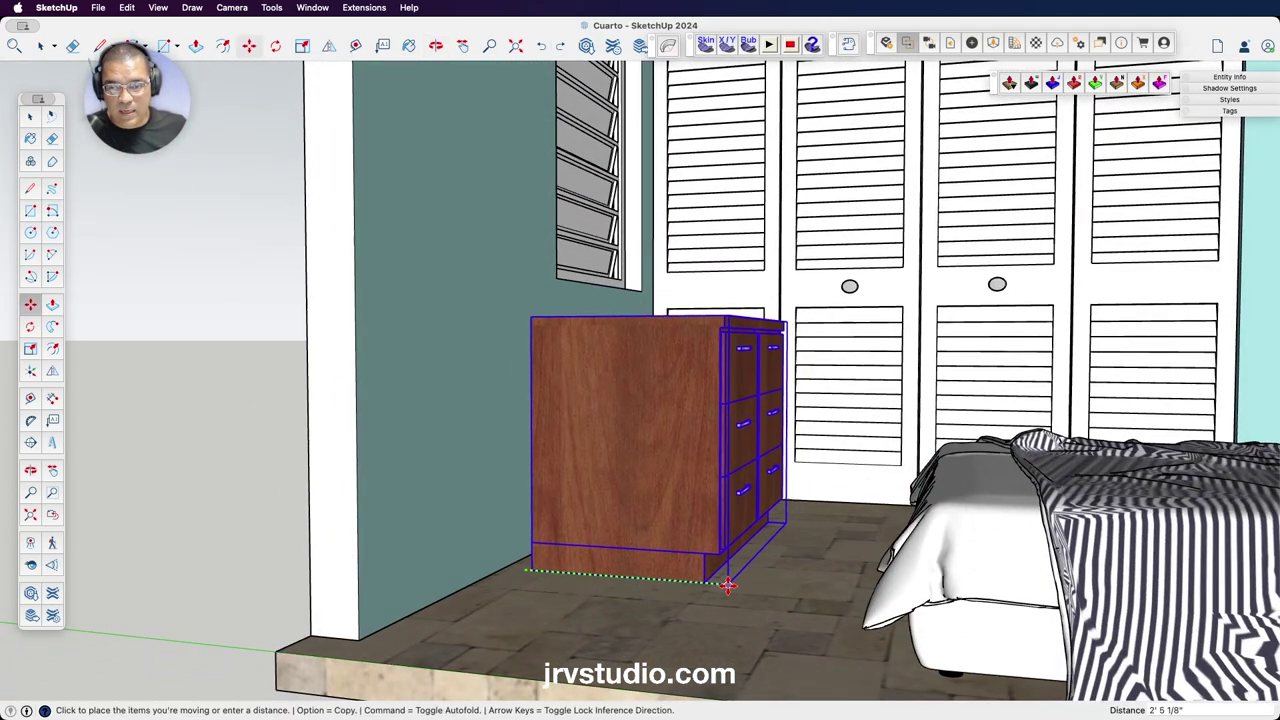
{"action": "left_click", "coordinate": [638, 587]}
Shift the dresser a few inches along the window wall and check it from several angles.
{"action": "left_click", "coordinate": [547, 570]}
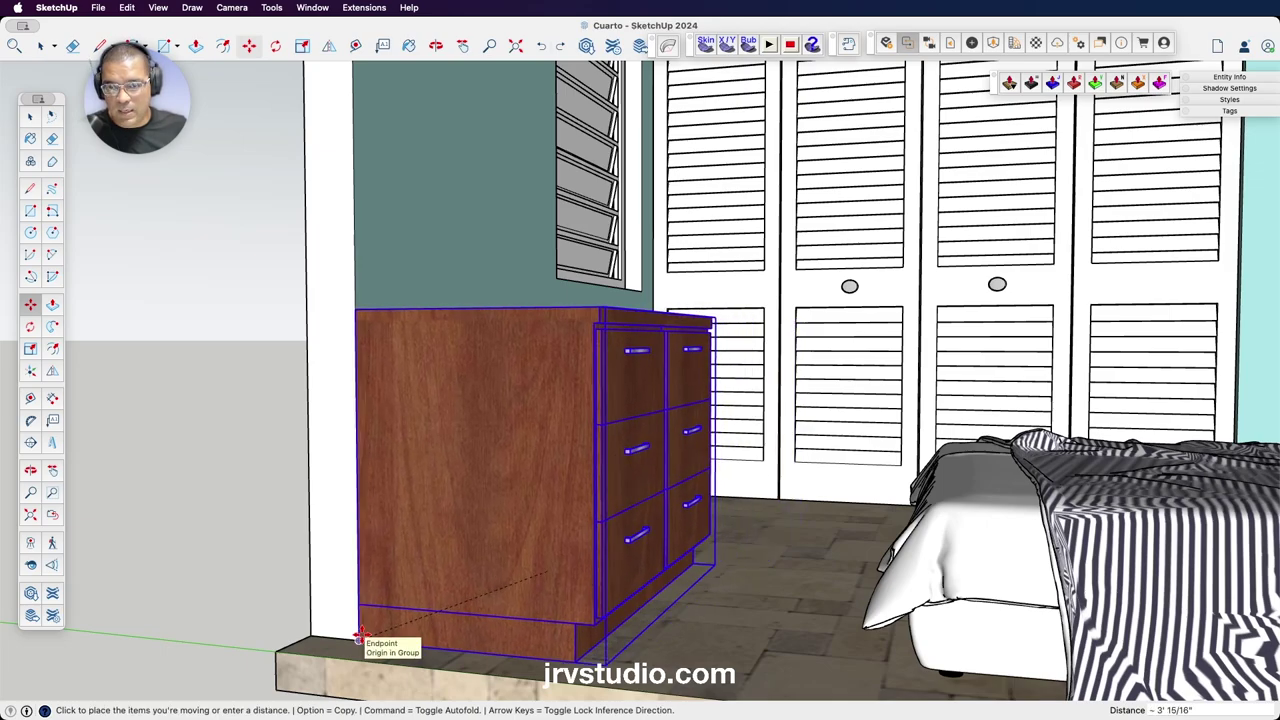
{"action": "mouse_move", "coordinate": [595, 572]}
{"action": "middle_mouse_down"}
{"action": "mouse_move", "coordinate": [607, 420]}
{"action": "mouse_move", "coordinate": [530, 405]}
{"action": "mouse_move", "coordinate": [600, 413]}
{"action": "middle_mouse_up"}
{"action": "scroll", "coordinate": [530, 405], "scroll_direction": "up", "scroll_amount": 5}
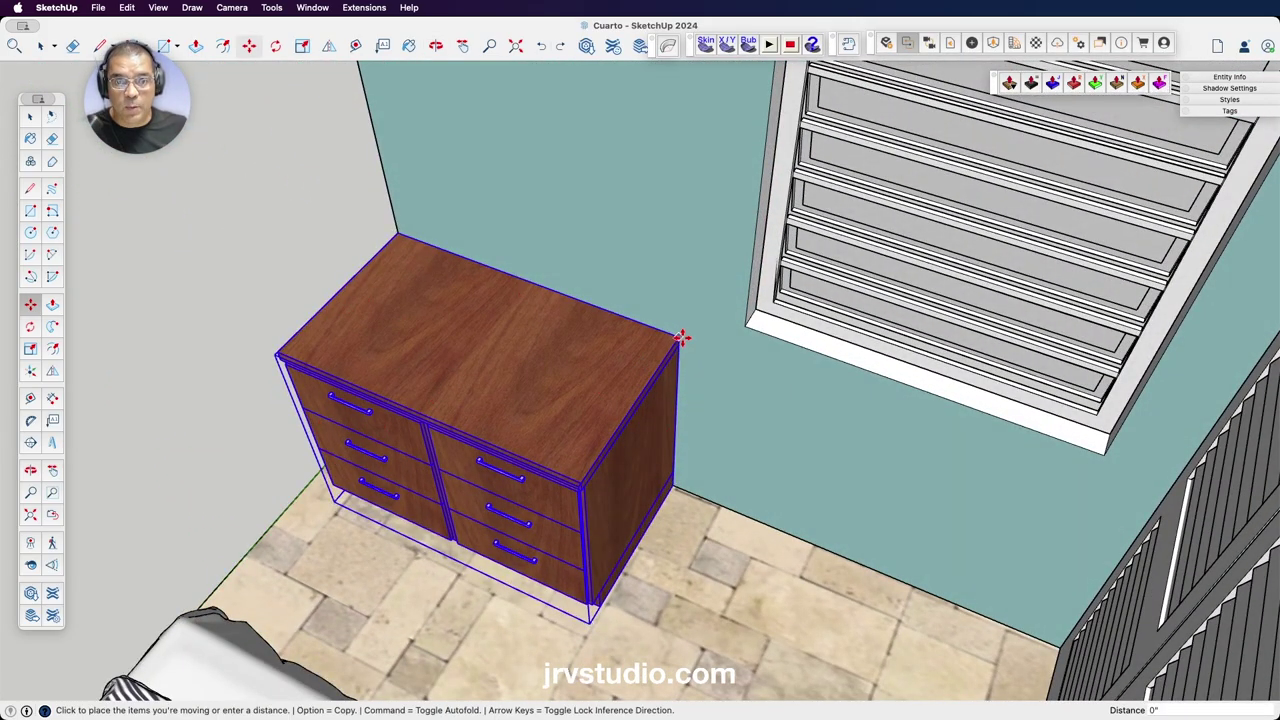
{"action": "left_click_drag", "start_coordinate": [681, 337], "coordinate": [707, 344]}
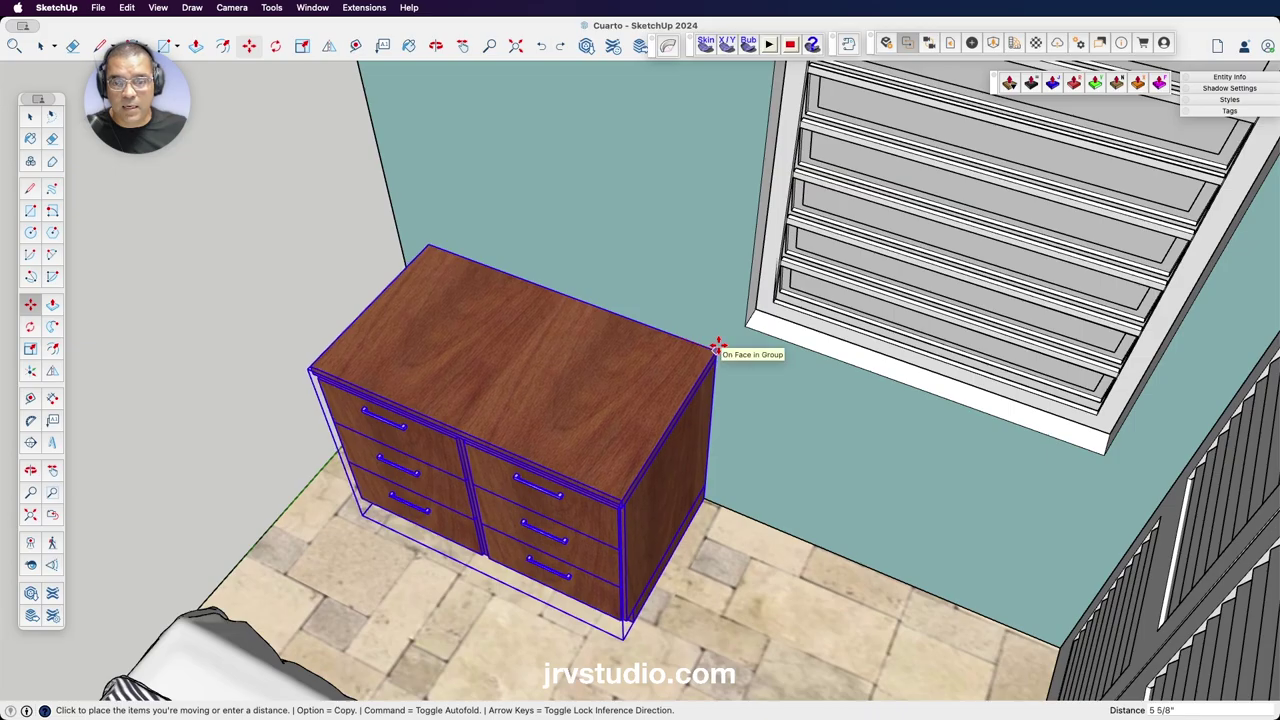
{"action": "middle_click_drag", "start_coordinate": [697, 367], "coordinate": [572, 400]}
{"action": "left_click_drag", "start_coordinate": [695, 367], "coordinate": [880, 320]}
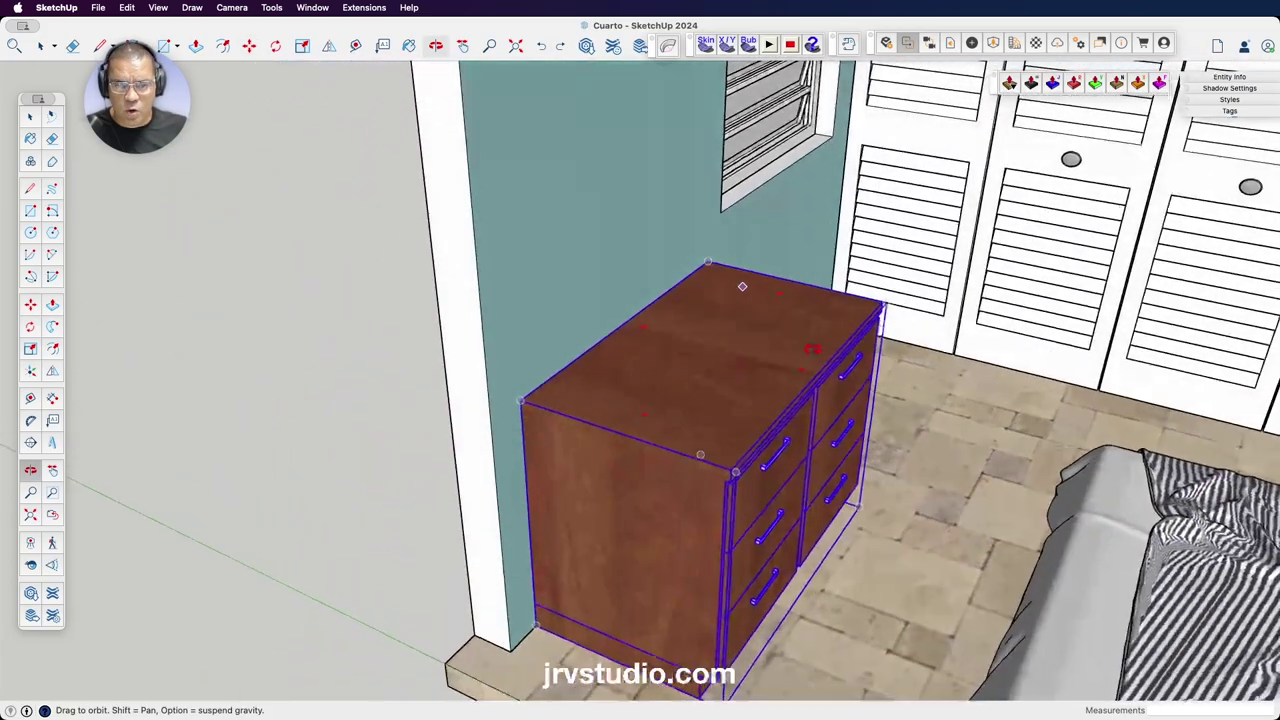
{"action": "left_click_drag", "start_coordinate": [727, 368], "coordinate": [631, 353]}
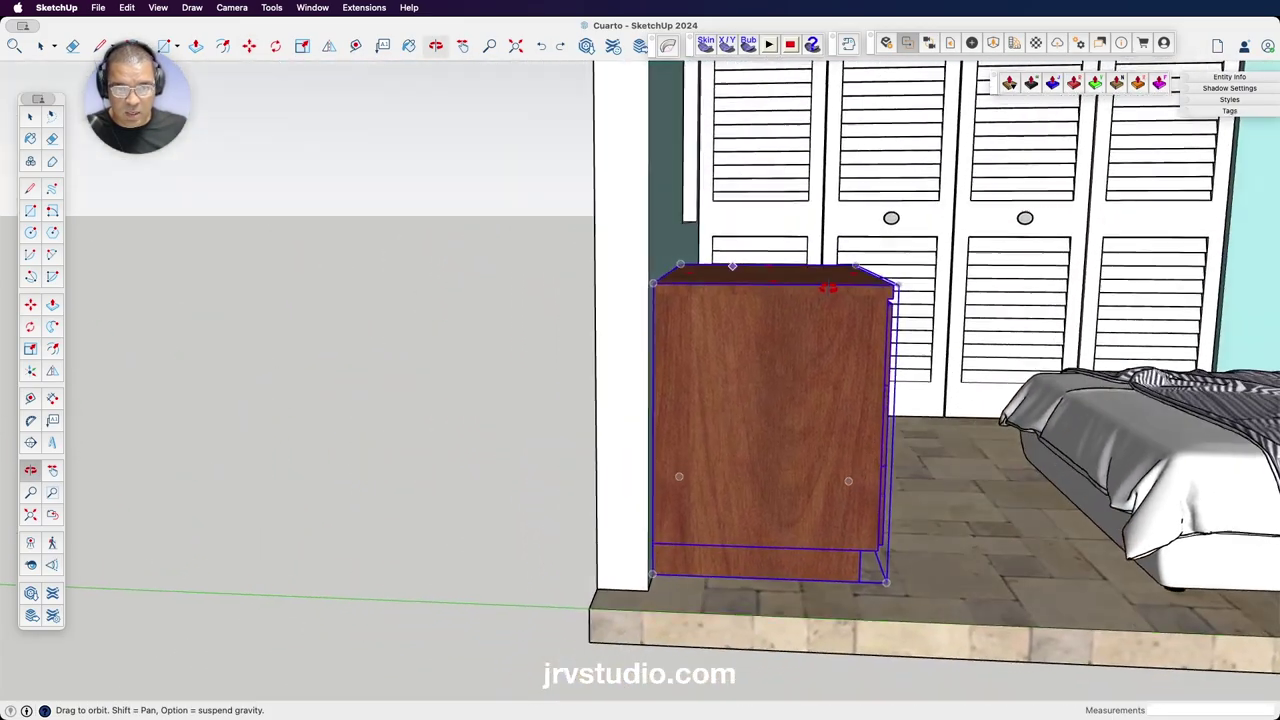
Scale the dresser to 0.71 along the green axis, then deselect it.
{"action": "key", "text": "s"}
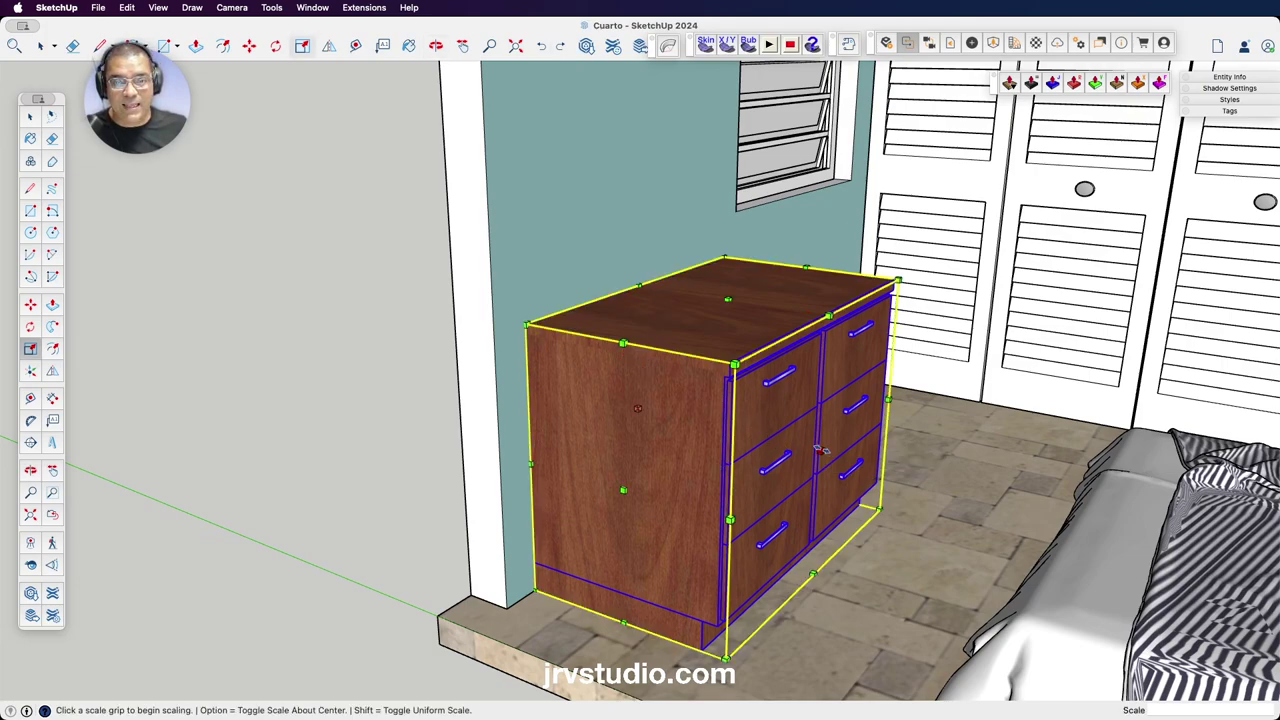
{"action": "left_click", "coordinate": [822, 451]}
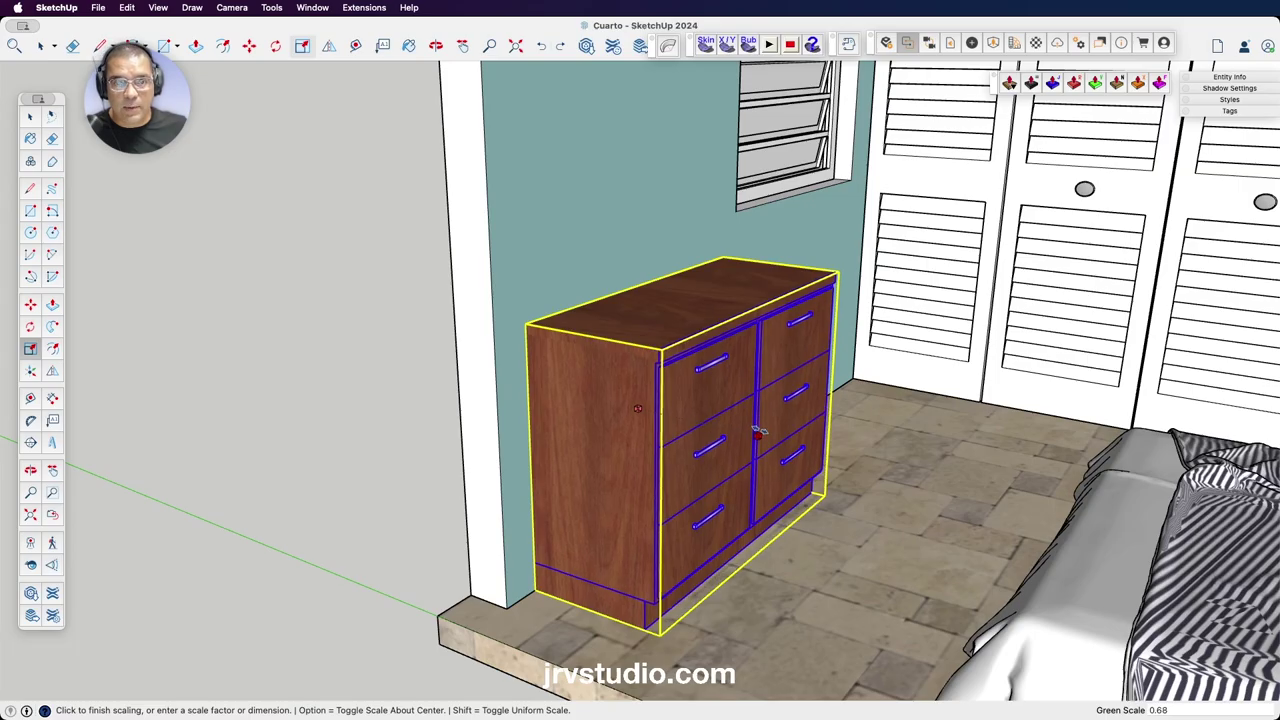
{"action": "left_click", "coordinate": [762, 430]}
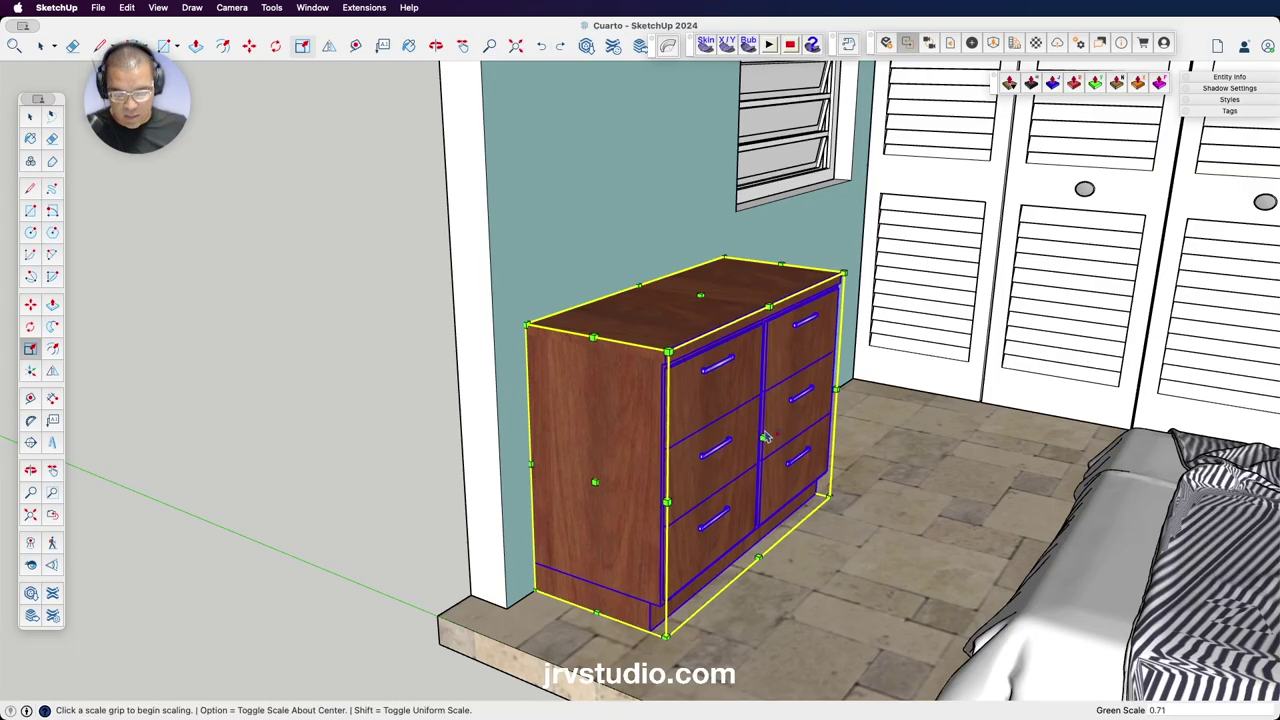
{"action": "mouse_move", "coordinate": [762, 430]}
{"action": "middle_mouse_down"}
{"action": "mouse_move", "coordinate": [675, 476]}
{"action": "mouse_move", "coordinate": [551, 458]}
{"action": "mouse_move", "coordinate": [787, 261]}
{"action": "mouse_move", "coordinate": [760, 424]}
{"action": "middle_mouse_up"}
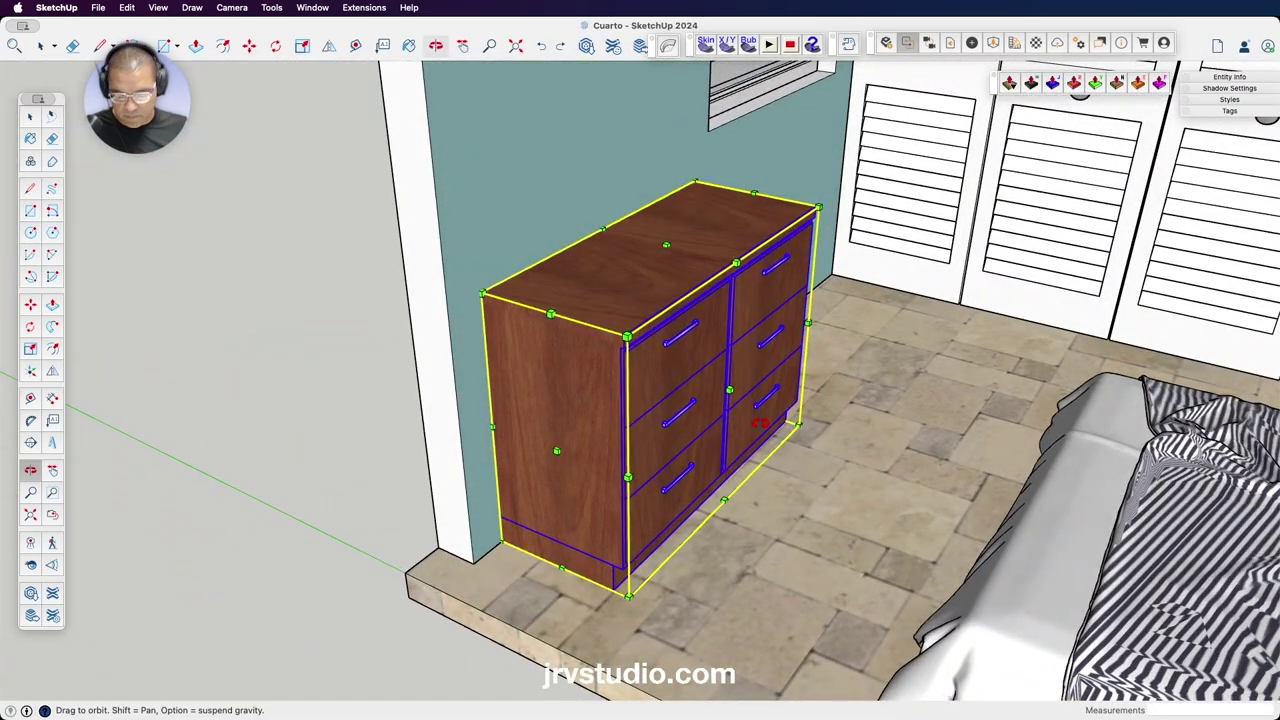
{"action": "key", "text": "space"}
{"action": "left_click", "coordinate": [290, 343]}
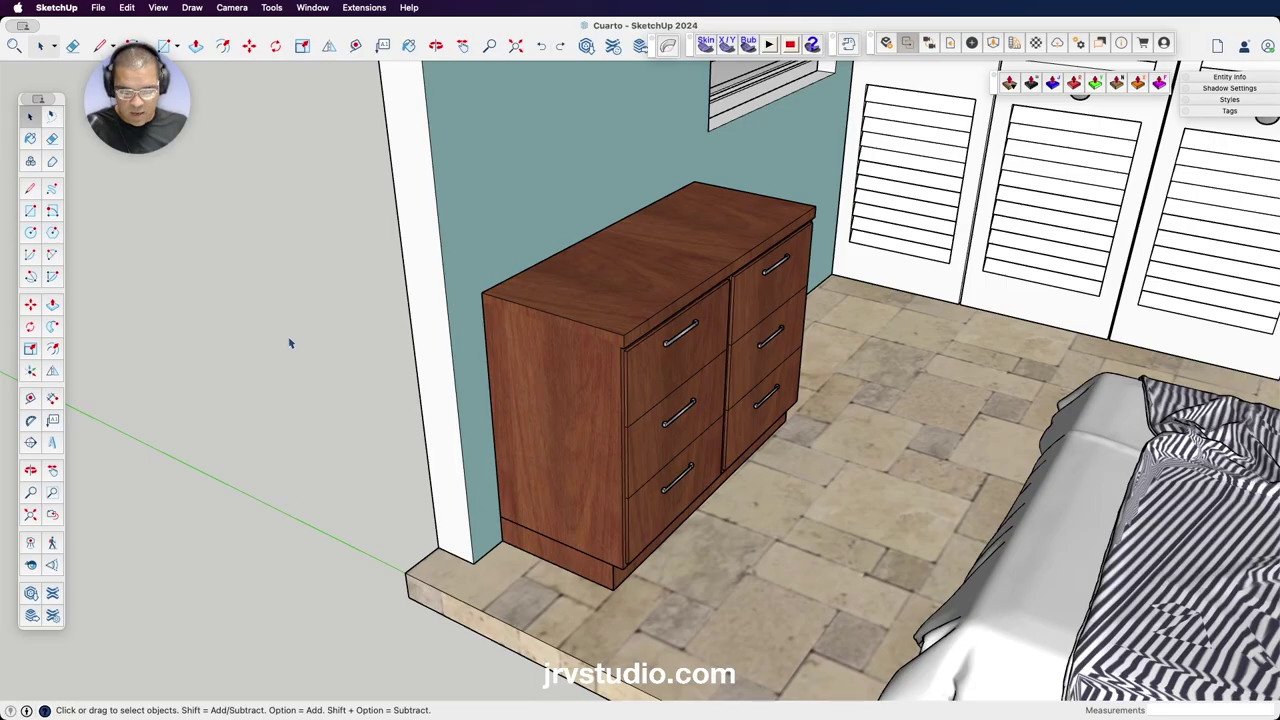
{"action": "mouse_move", "coordinate": [290, 343]}
{"action": "middle_mouse_down"}
{"action": "mouse_move", "coordinate": [714, 308]}
{"action": "mouse_move", "coordinate": [779, 545]}
{"action": "mouse_move", "coordinate": [911, 471]}
{"action": "mouse_move", "coordinate": [614, 437]}
{"action": "mouse_move", "coordinate": [717, 463]}
{"action": "mouse_move", "coordinate": [711, 445]}
{"action": "mouse_move", "coordinate": [689, 454]}
{"action": "mouse_move", "coordinate": [926, 408]}
{"action": "mouse_move", "coordinate": [820, 449]}
{"action": "mouse_move", "coordinate": [751, 434]}
{"action": "mouse_move", "coordinate": [766, 333]}
{"action": "middle_mouse_up"}
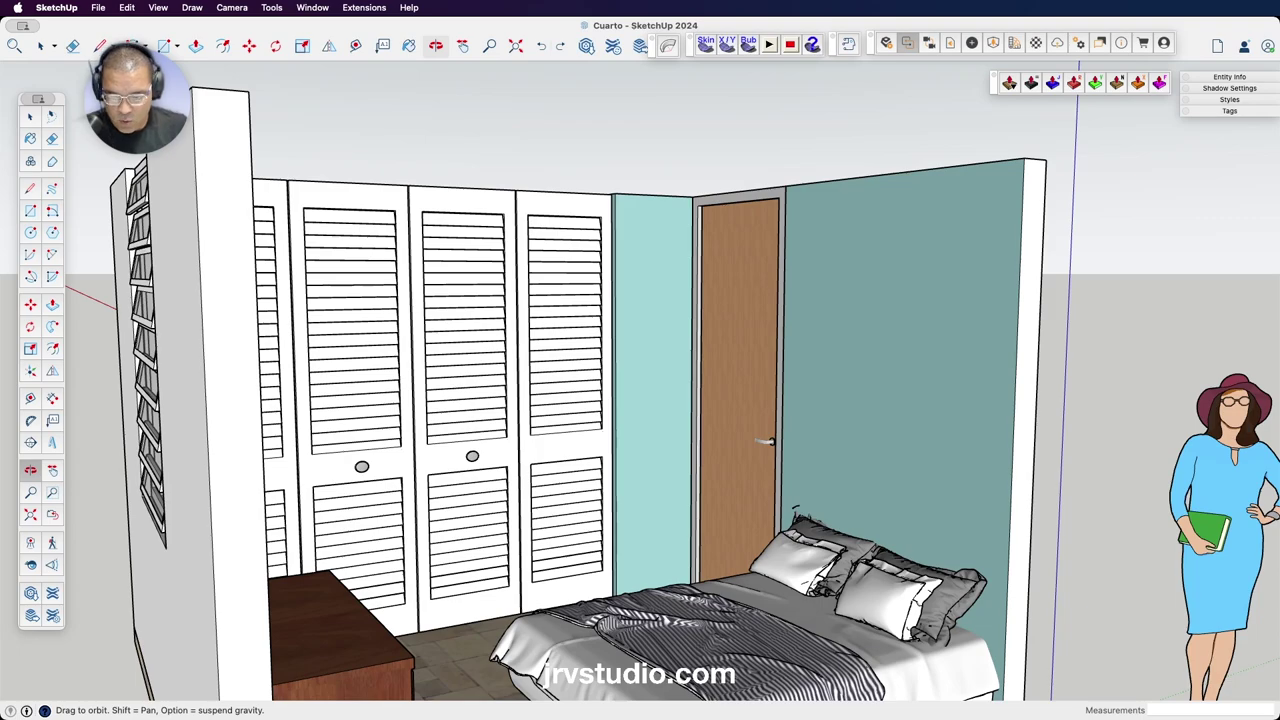
{"action": "key", "text": "super+Tab"}
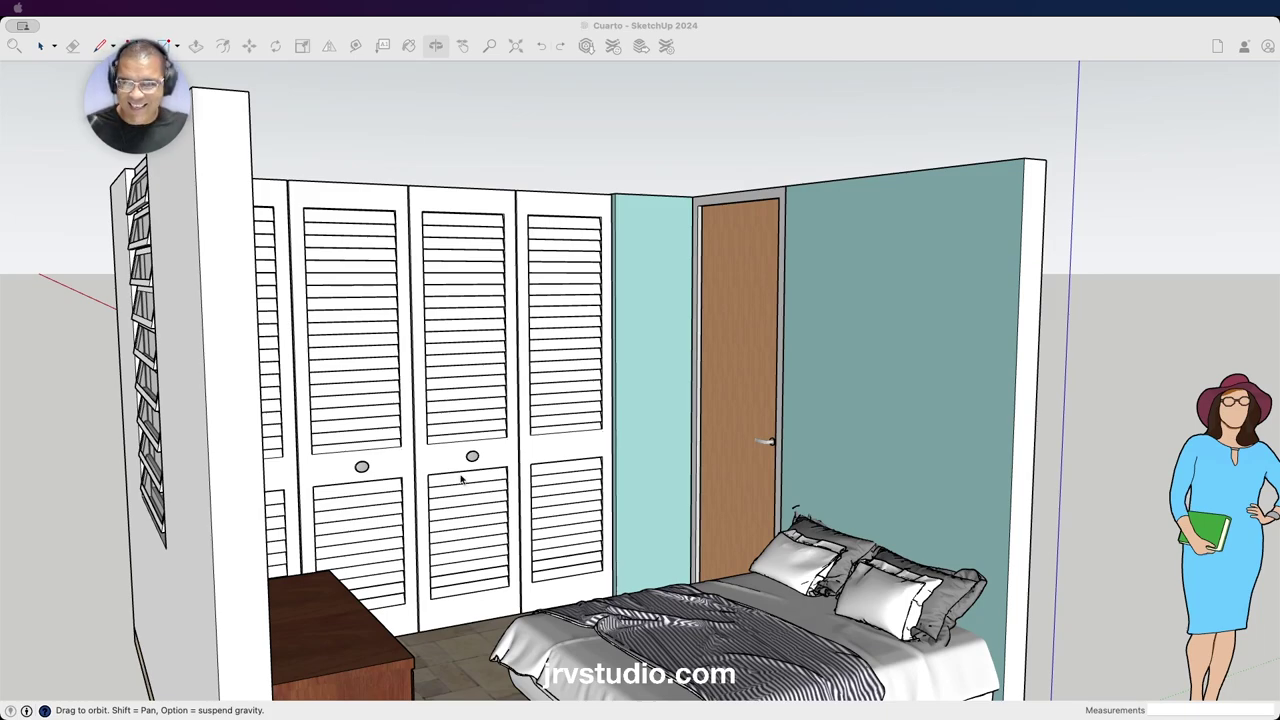
{"action": "left_click", "coordinate": [740, 55]}
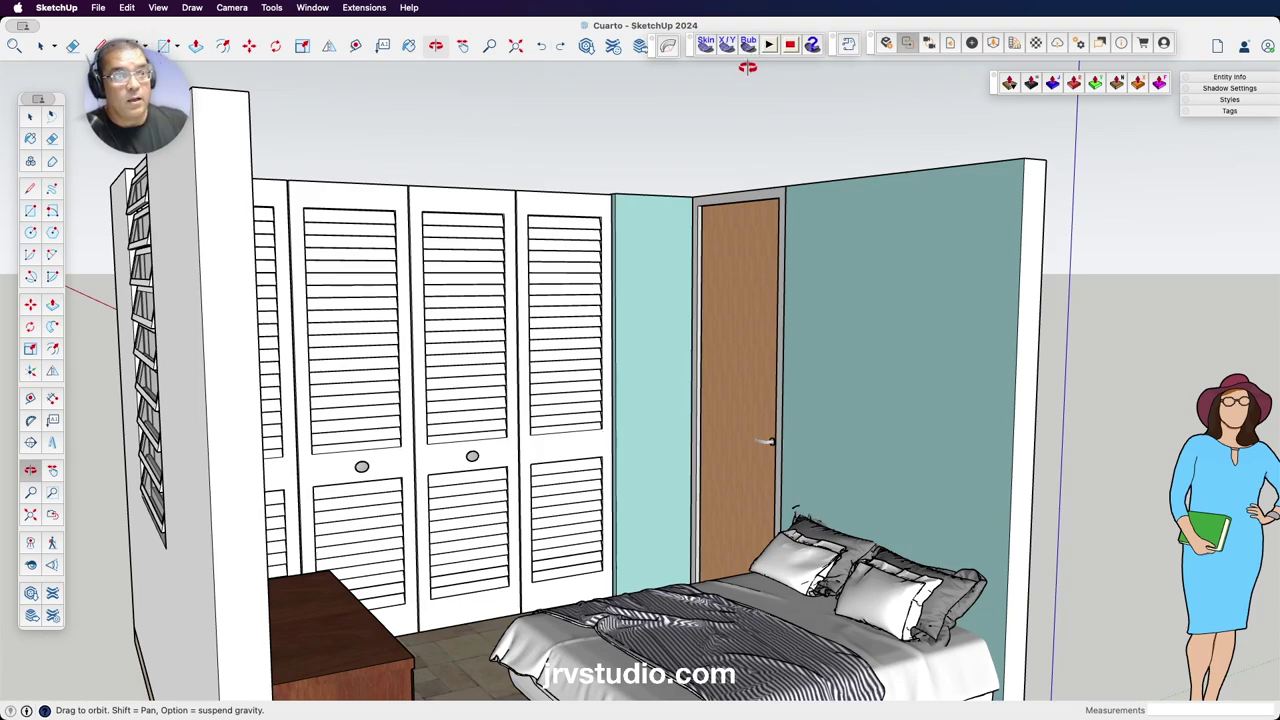
{"action": "left_click", "coordinate": [754, 47]}
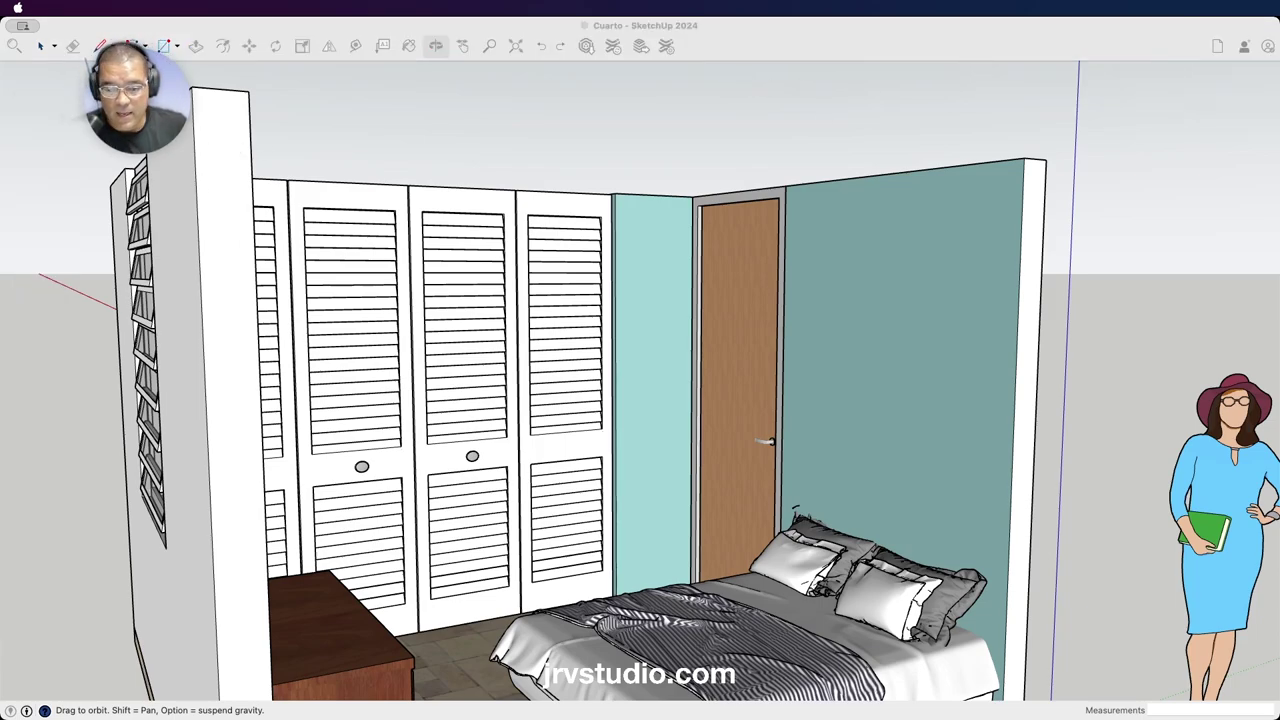
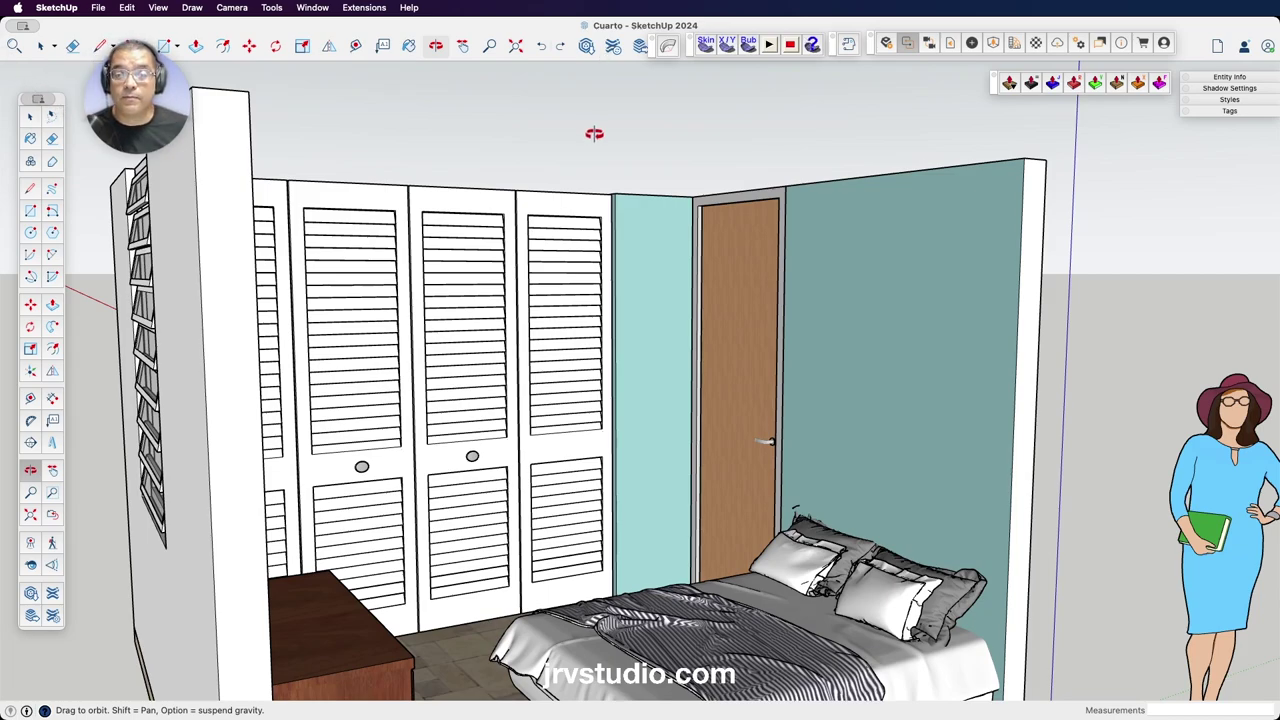
Import the Desktop PNG 'Screenshot 2024-07-19 at 2.46.49 PM' as an image.
{"action": "left_click", "coordinate": [30, 117]}
{"action": "left_click", "coordinate": [98, 8]}
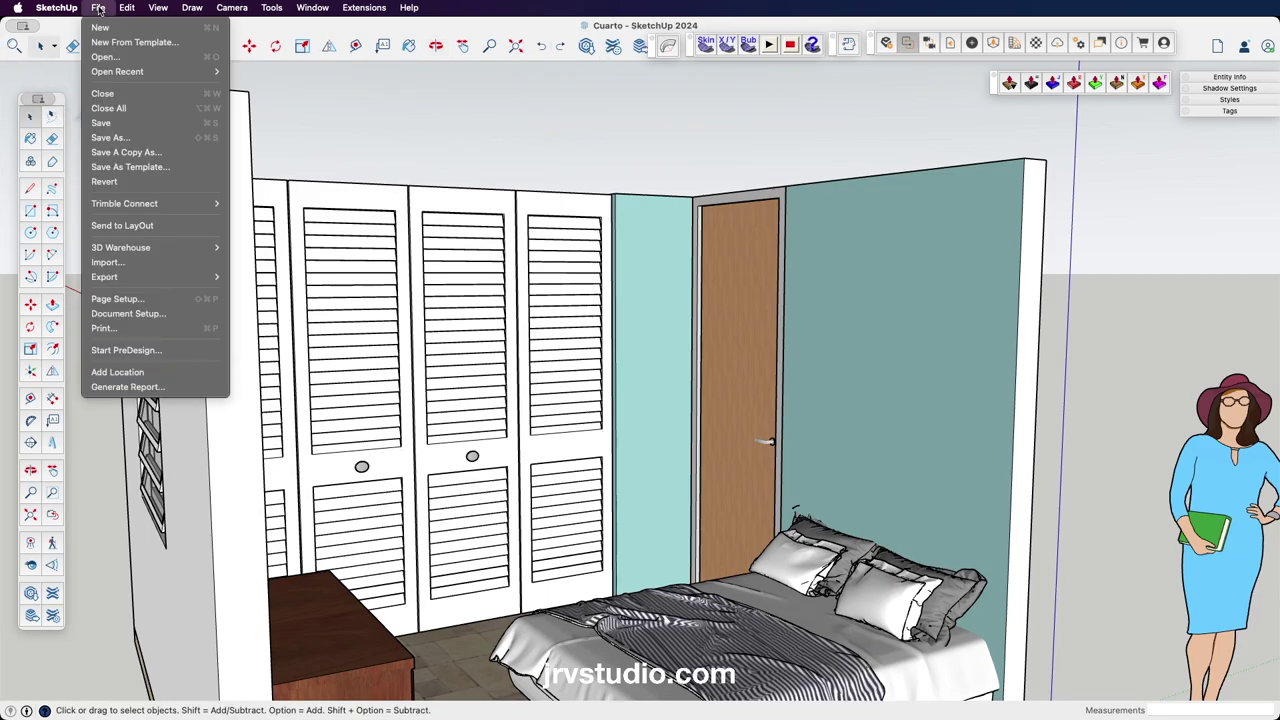
{"action": "left_click", "coordinate": [104, 263]}
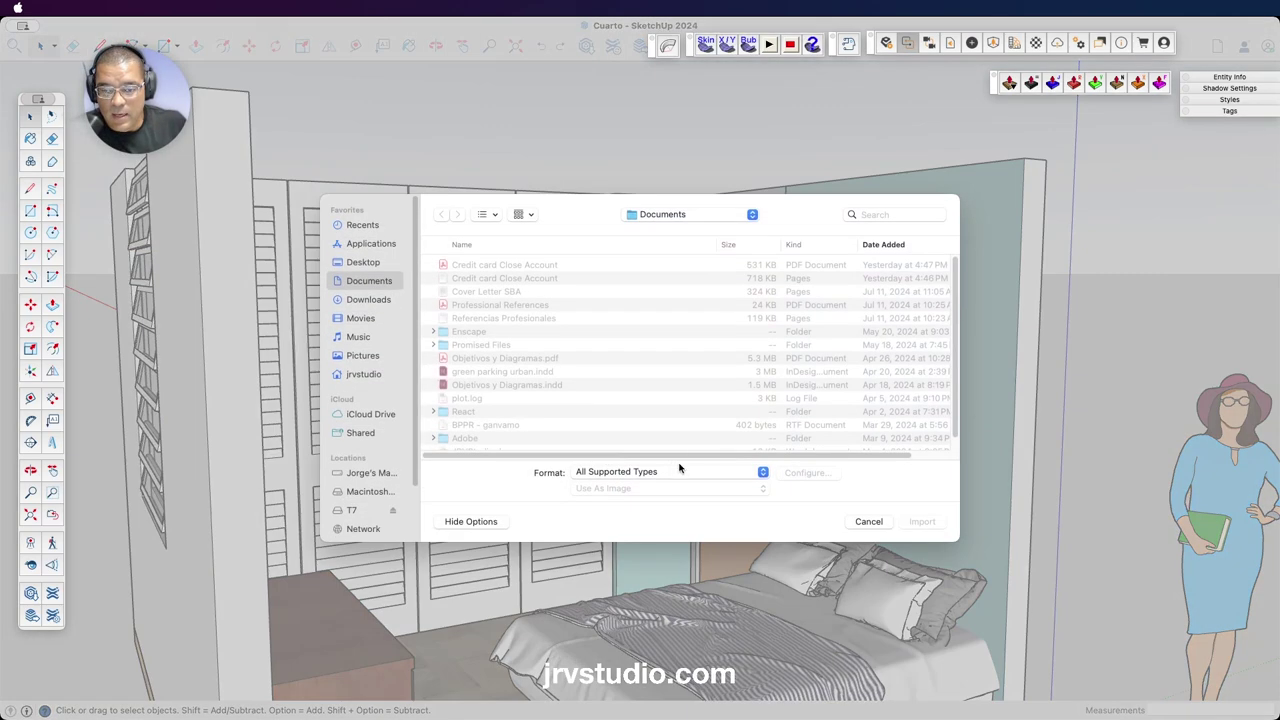
{"action": "left_click", "coordinate": [340, 262]}
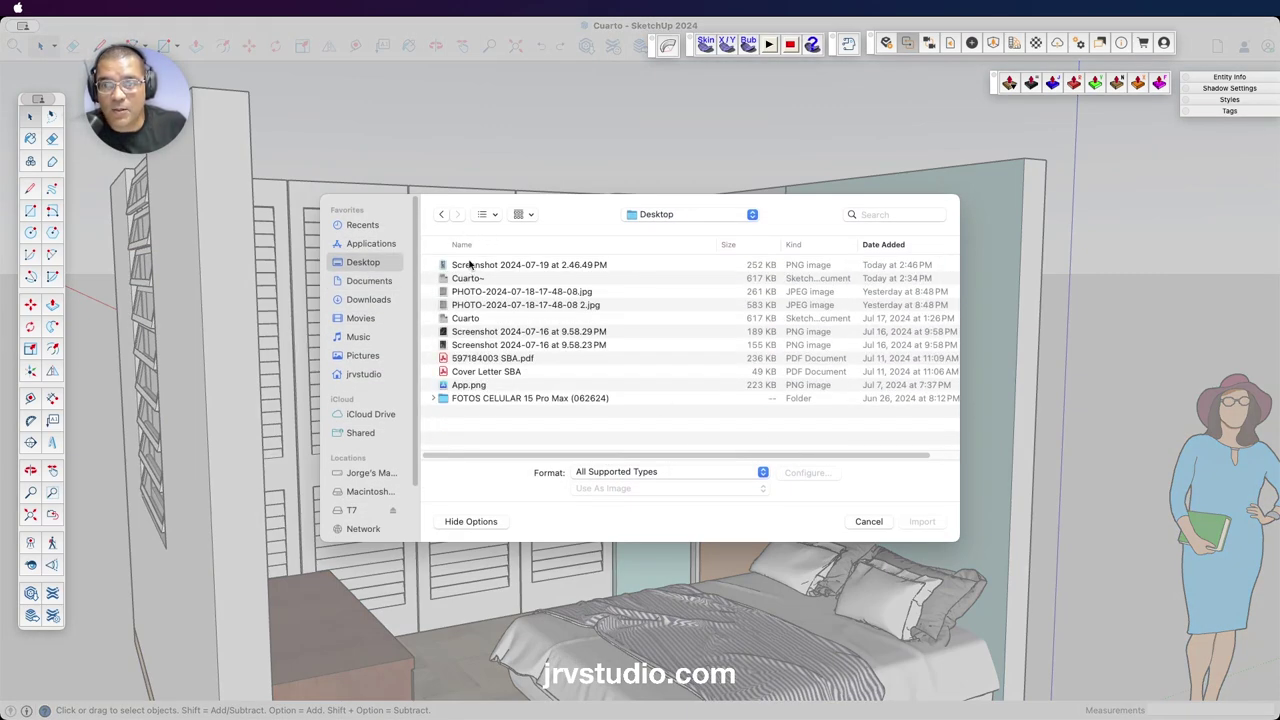
{"action": "left_click", "coordinate": [471, 266]}
{"action": "double_click", "coordinate": [471, 266]}
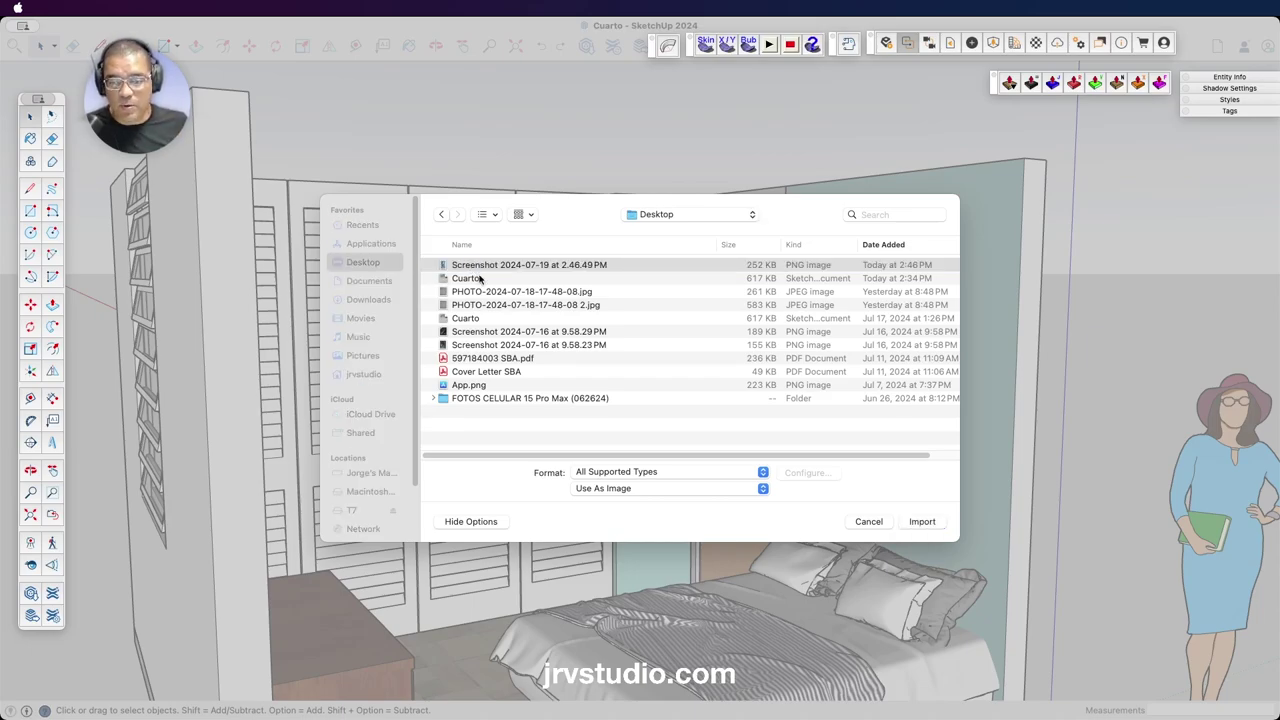
{"action": "left_click", "coordinate": [924, 523]}
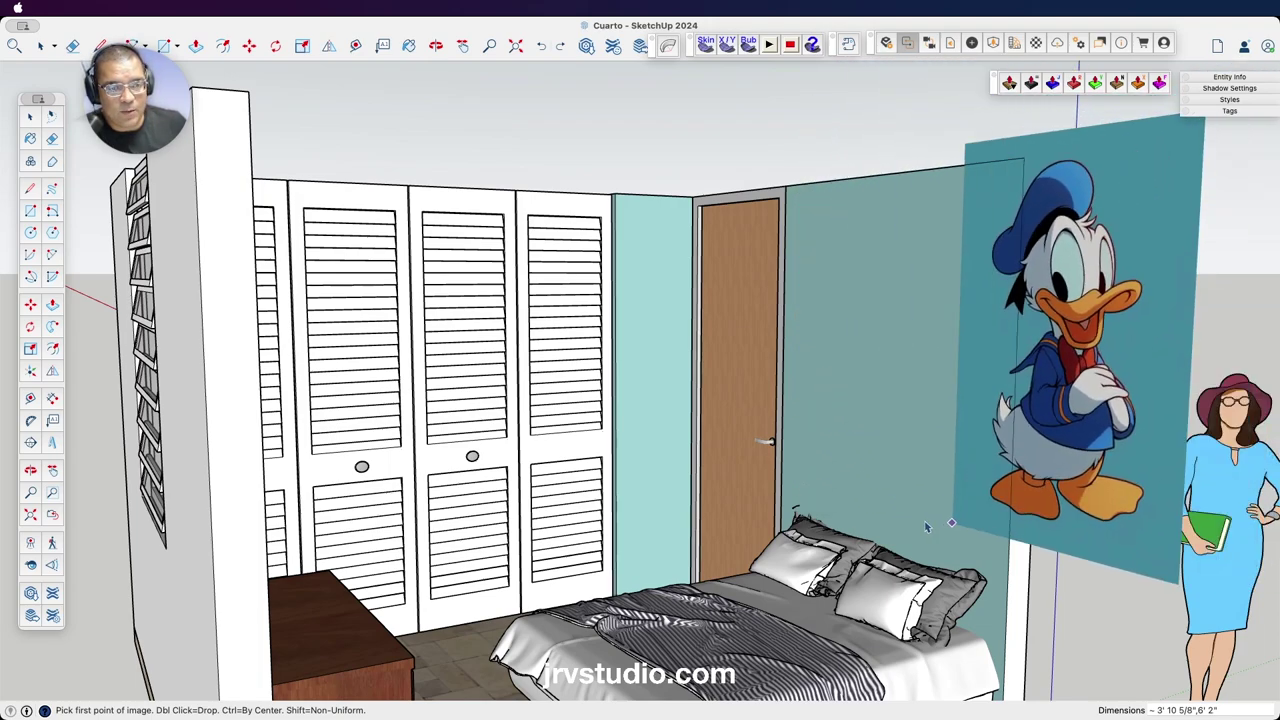
Place the Donald Duck image flat on the teal wall above the headboard, about 2' 11" wide.
{"action": "left_click", "coordinate": [806, 495]}
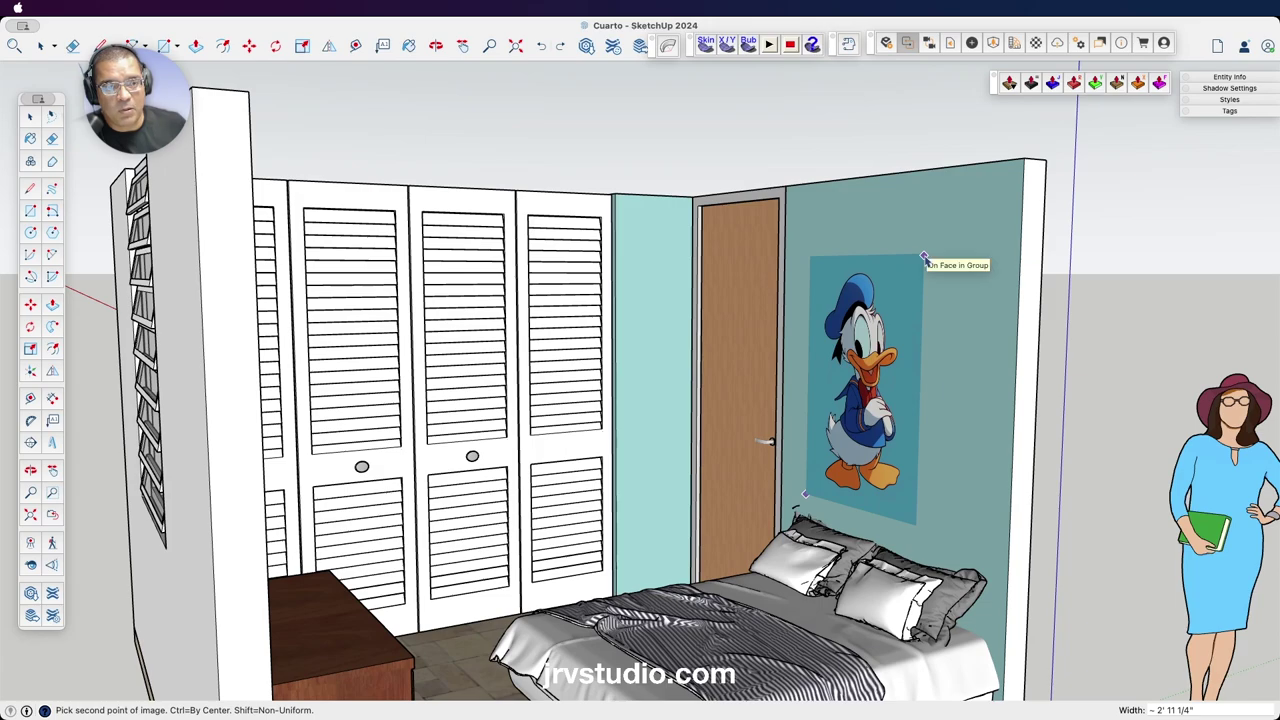
{"action": "left_click", "coordinate": [924, 257]}
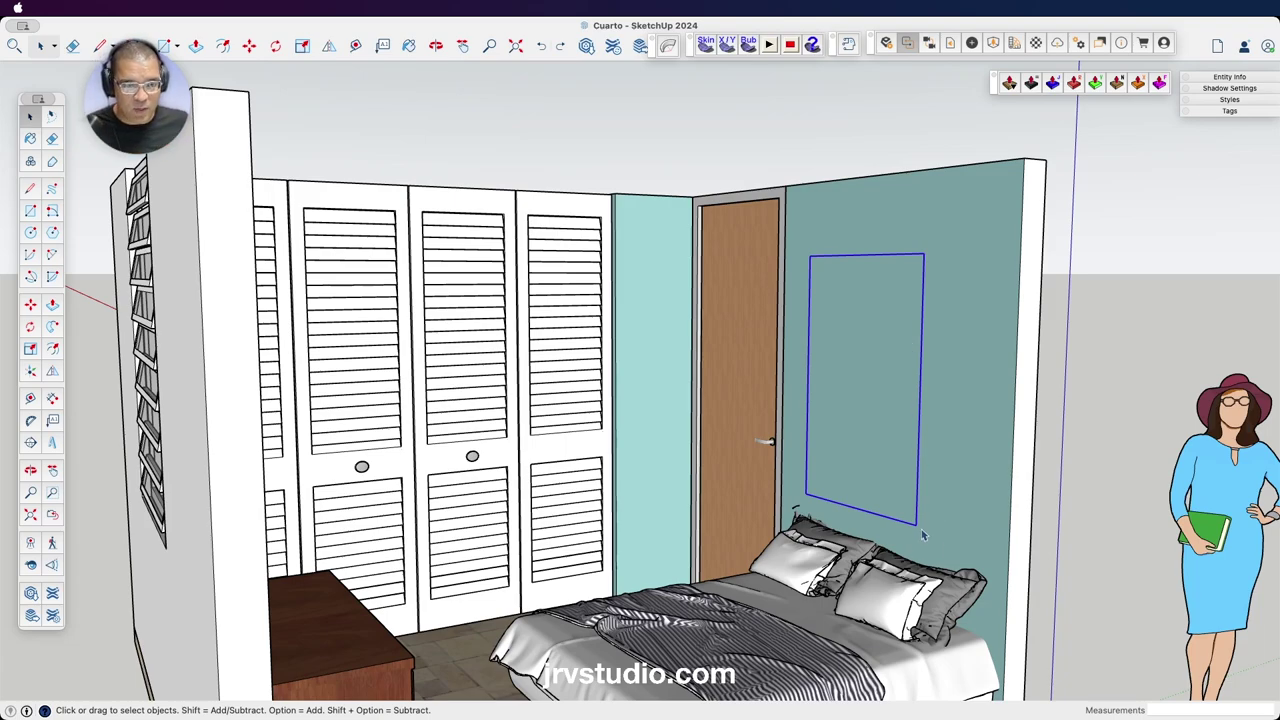
Move the Donald Duck poster by its bottom corner to a slightly adjusted spot.
{"action": "scroll", "coordinate": [921, 529], "scroll_direction": "up", "scroll_amount": 3}
{"action": "scroll", "coordinate": [922, 523], "scroll_direction": "up", "scroll_amount": 1}
{"action": "scroll", "coordinate": [922, 523], "scroll_direction": "up", "scroll_amount": 2}
{"action": "scroll", "coordinate": [915, 529], "scroll_direction": "up", "scroll_amount": 2}
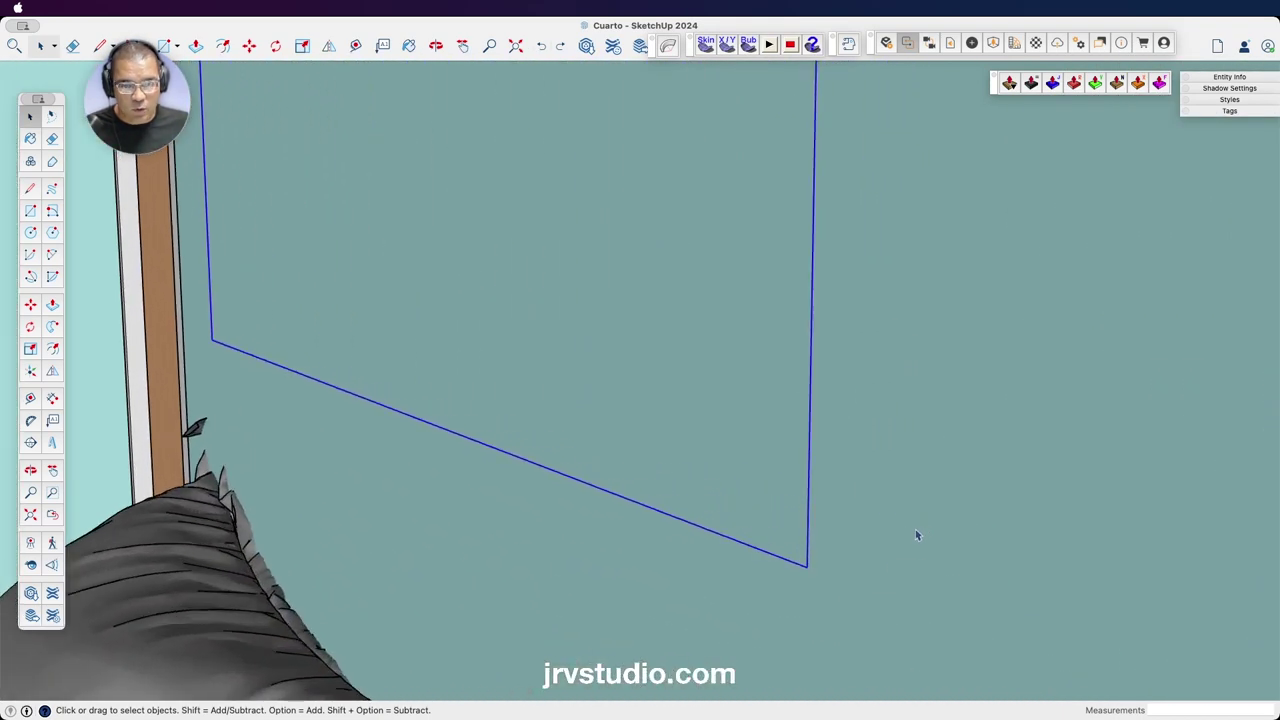
{"action": "key", "text": "m"}
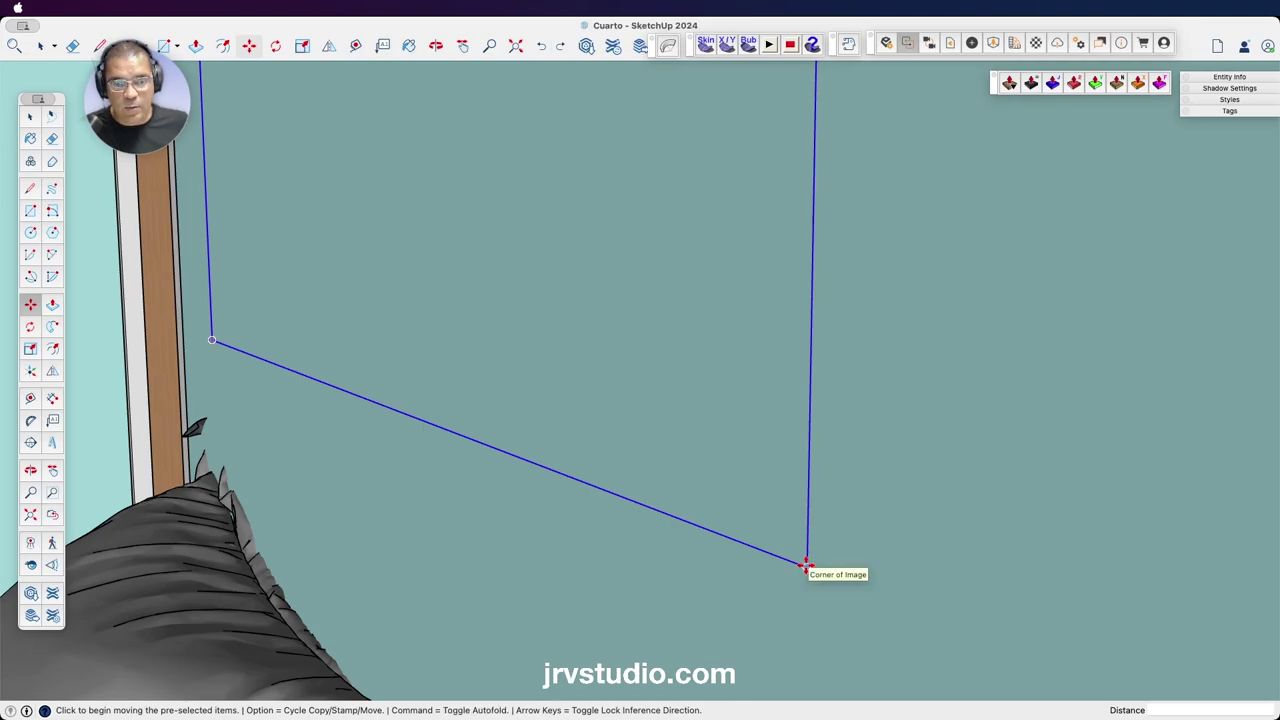
{"action": "left_click", "coordinate": [806, 566]}
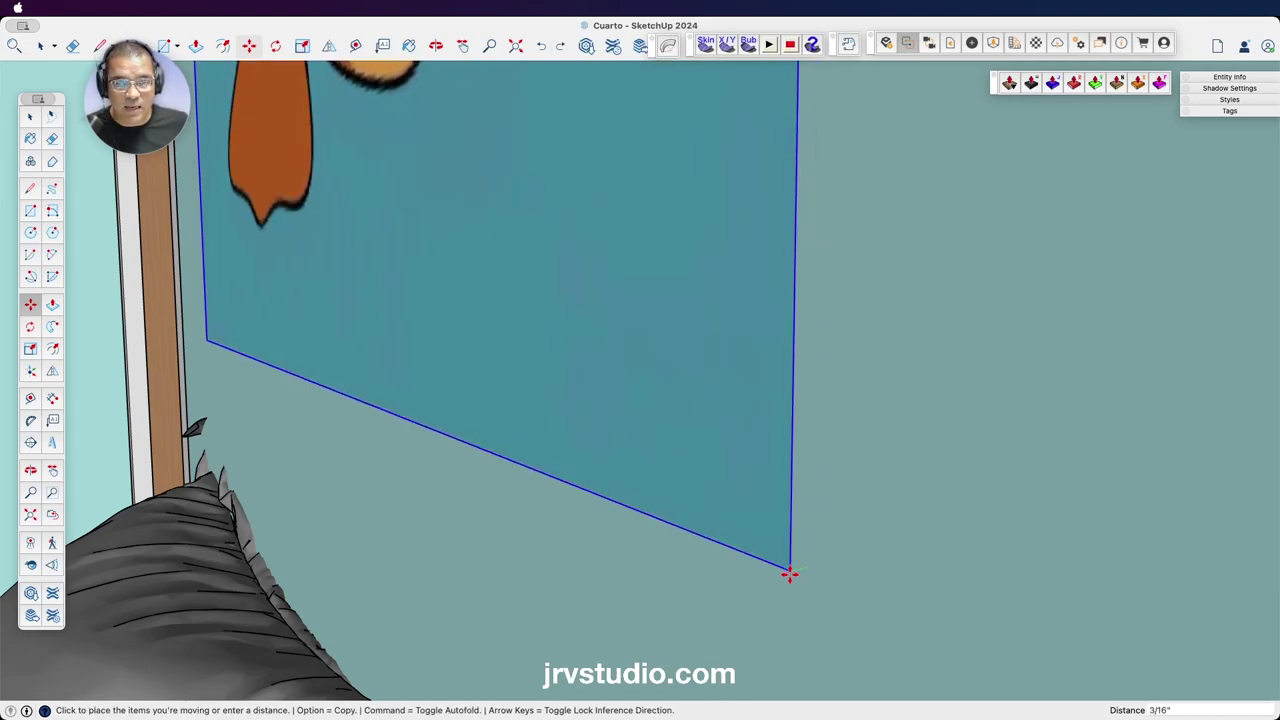
{"action": "scroll", "coordinate": [791, 573], "scroll_direction": "up", "scroll_amount": 2}
{"action": "scroll", "coordinate": [791, 573], "scroll_direction": "up", "scroll_amount": 1}
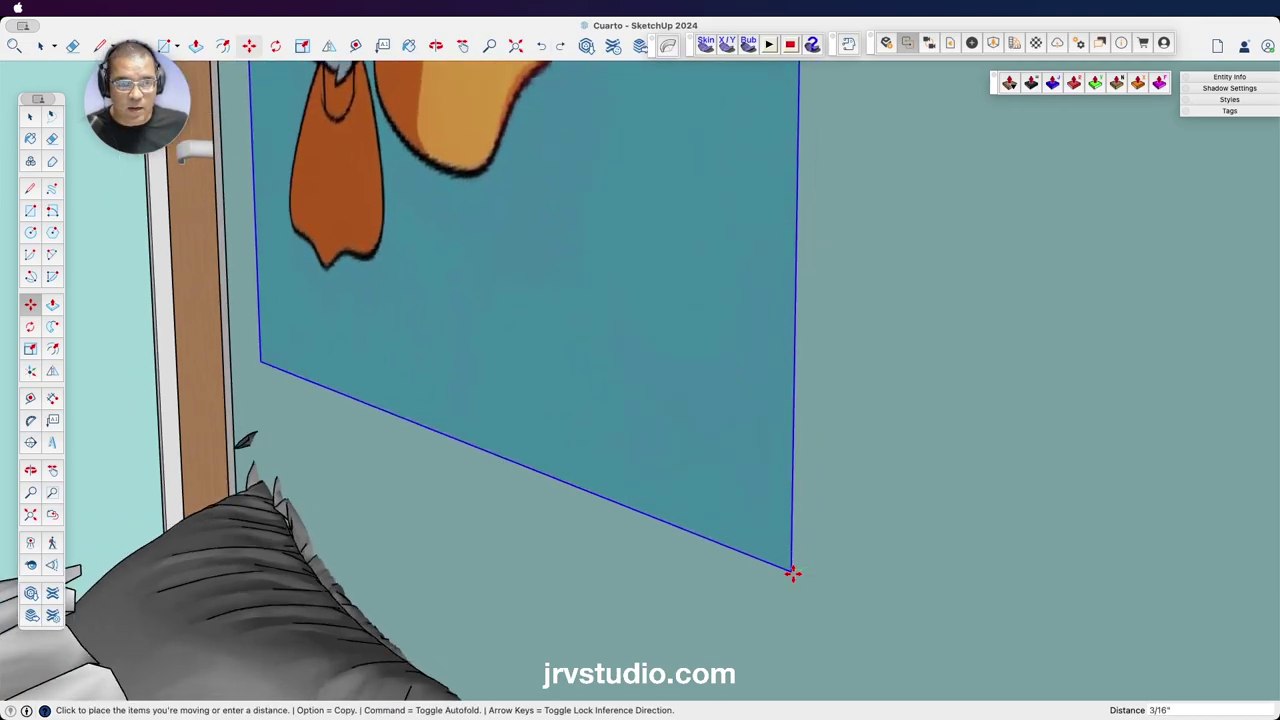
{"action": "scroll", "coordinate": [791, 573], "scroll_direction": "up", "scroll_amount": 2}
{"action": "scroll", "coordinate": [792, 573], "scroll_direction": "up", "scroll_amount": 1}
{"action": "scroll", "coordinate": [792, 573], "scroll_direction": "up", "scroll_amount": 1}
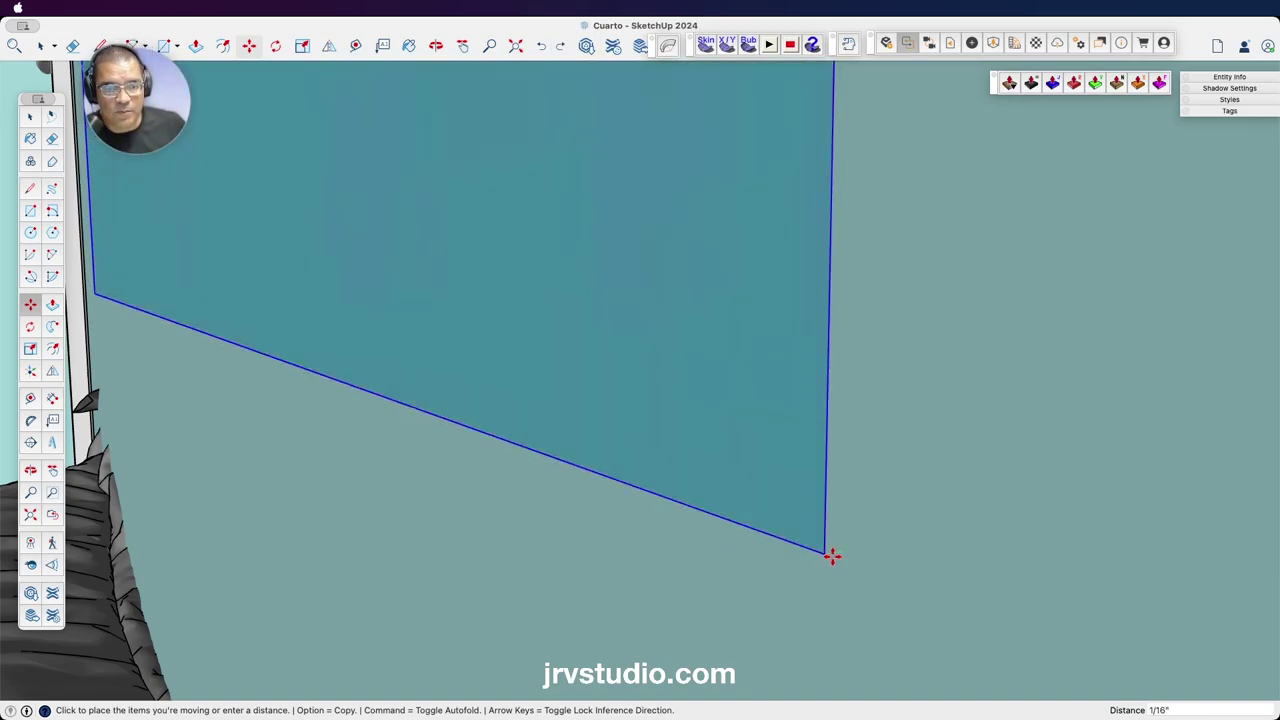
{"action": "scroll", "coordinate": [834, 556], "scroll_direction": "up", "scroll_amount": 1}
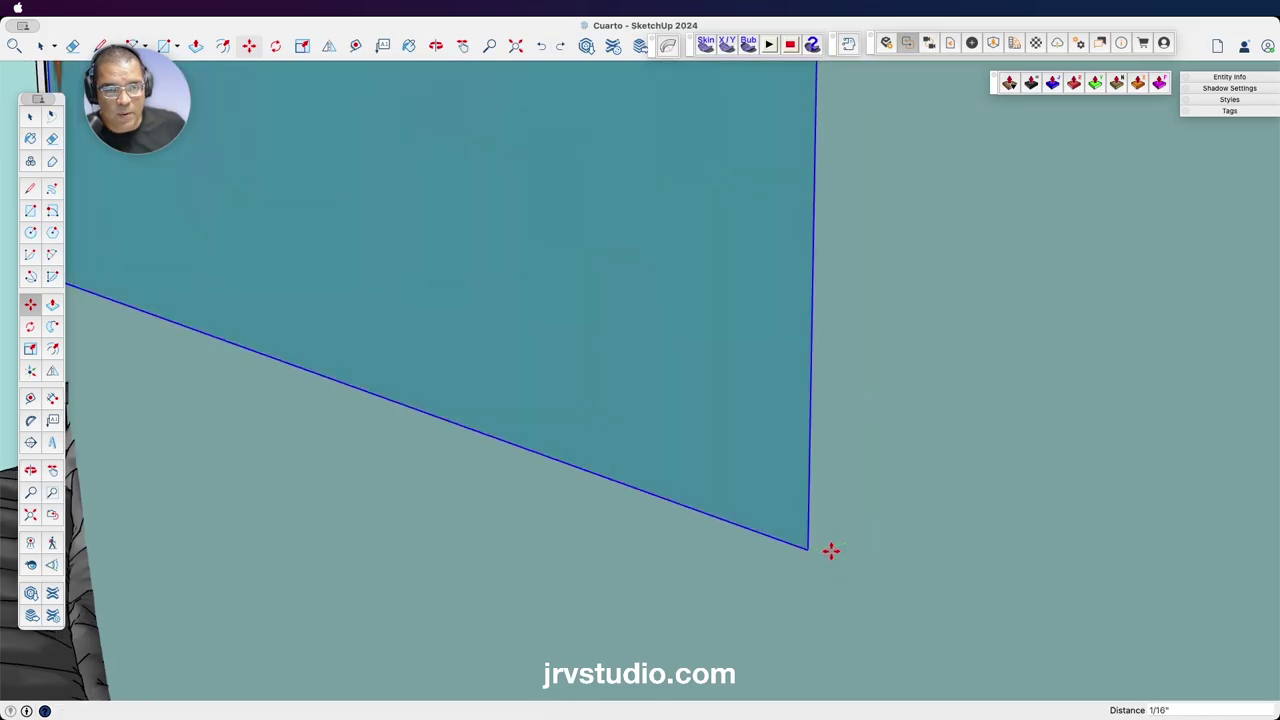
{"action": "left_click", "coordinate": [832, 551]}
Nudge the poster once more so it ends up shifted 1 1/2" on the wall.
{"action": "scroll", "coordinate": [854, 527], "scroll_direction": "down", "scroll_amount": 1}
{"action": "scroll", "coordinate": [854, 527], "scroll_direction": "down", "scroll_amount": 5}
{"action": "scroll", "coordinate": [854, 527], "scroll_direction": "up", "scroll_amount": 3}
{"action": "scroll", "coordinate": [854, 527], "scroll_direction": "down", "scroll_amount": 3}
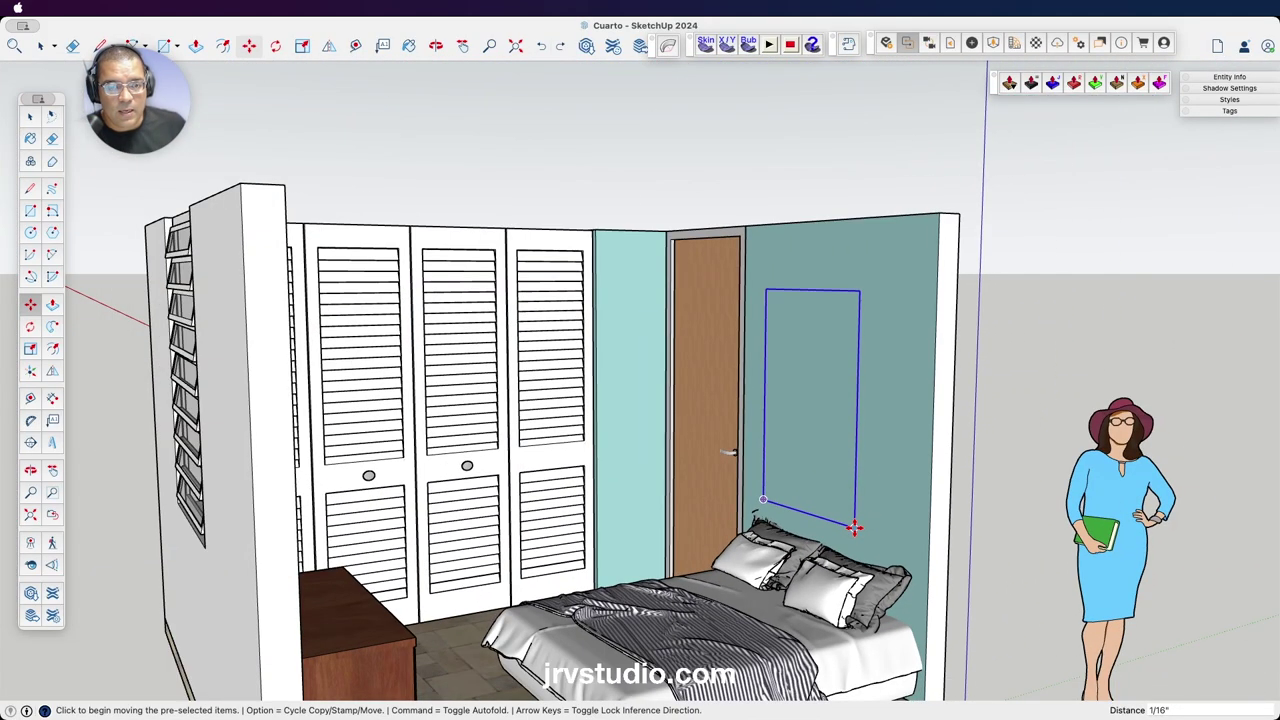
{"action": "mouse_move", "coordinate": [877, 443]}
{"action": "middle_mouse_down"}
{"action": "mouse_move", "coordinate": [781, 406]}
{"action": "mouse_move", "coordinate": [780, 394]}
{"action": "mouse_move", "coordinate": [820, 414]}
{"action": "mouse_move", "coordinate": [877, 491]}
{"action": "middle_mouse_up"}
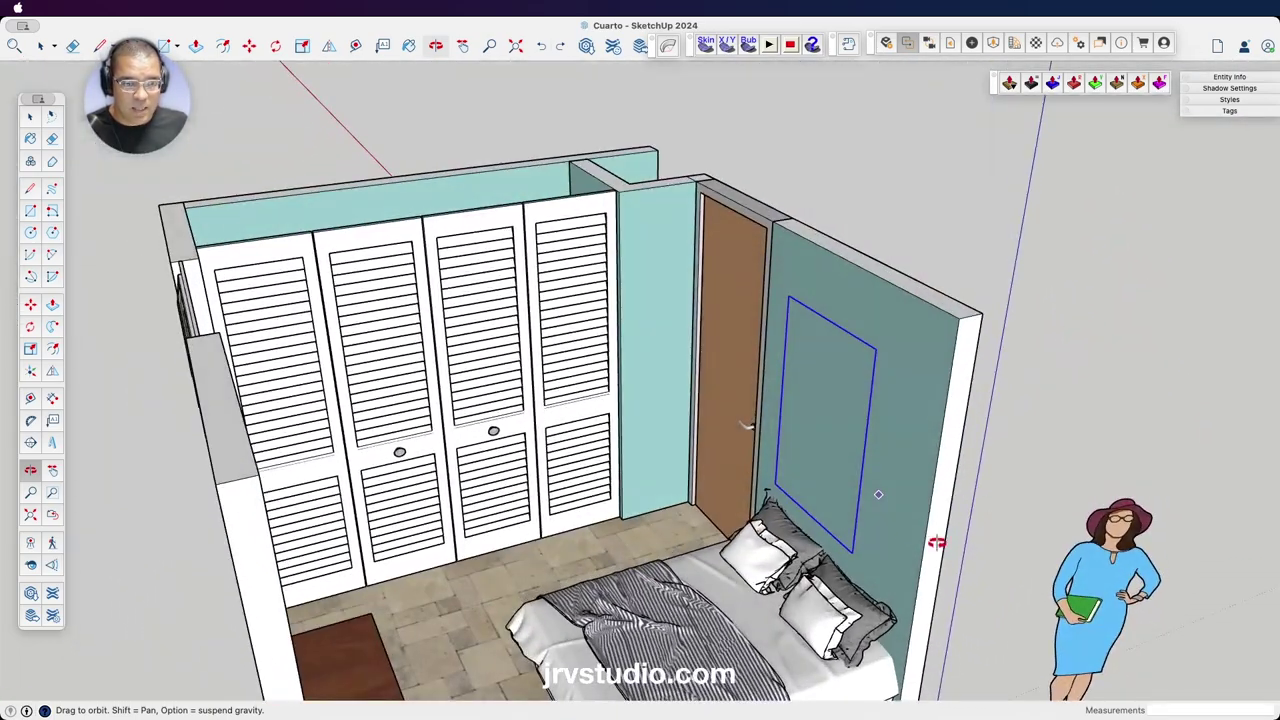
{"action": "scroll", "coordinate": [889, 532], "scroll_direction": "up", "scroll_amount": 3}
{"action": "scroll", "coordinate": [886, 531], "scroll_direction": "up", "scroll_amount": 3}
{"action": "key", "text": "m"}
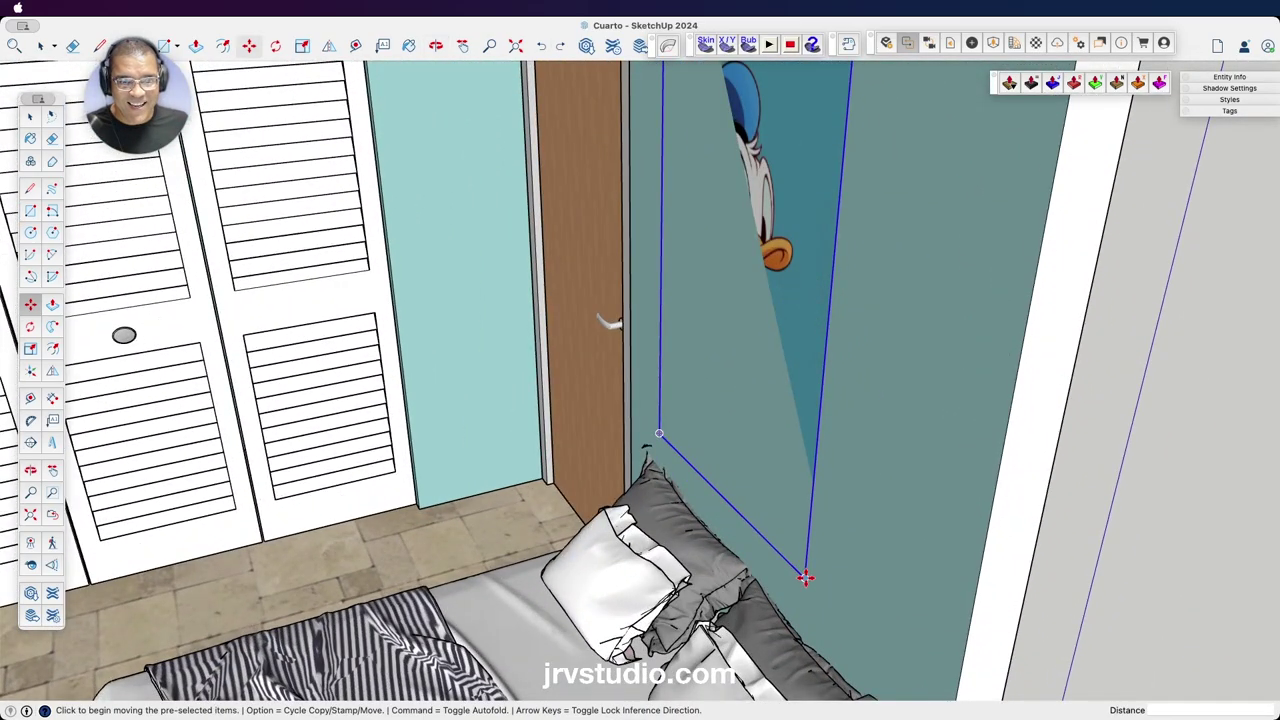
{"action": "left_click", "coordinate": [804, 577]}
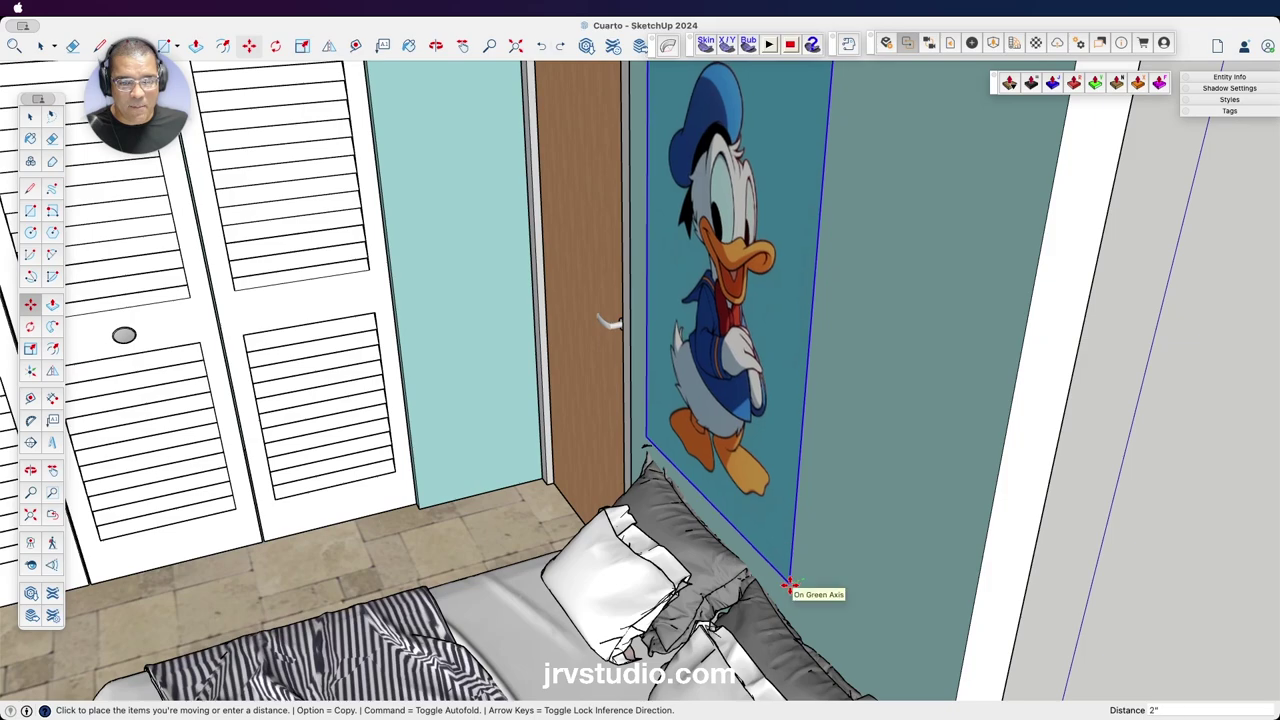
{"action": "left_click", "coordinate": [794, 580]}
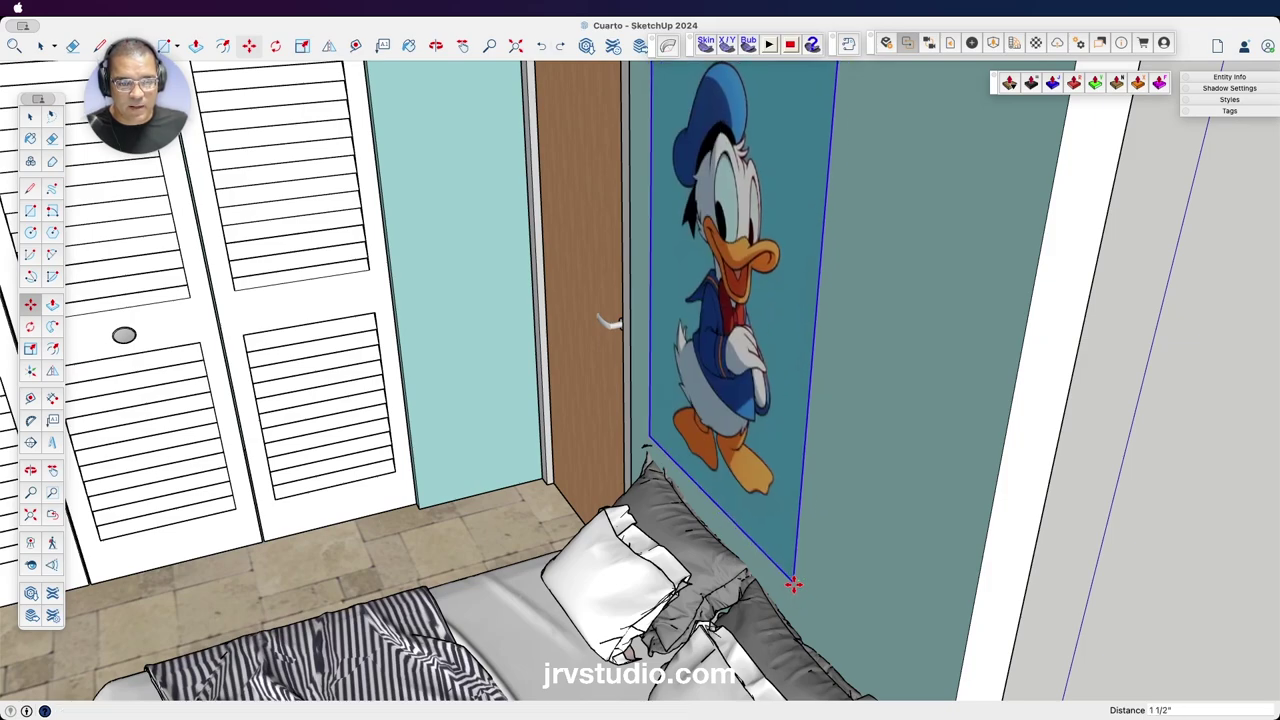
{"action": "scroll", "coordinate": [841, 580], "scroll_direction": "up", "scroll_amount": 3}
{"action": "scroll", "coordinate": [841, 580], "scroll_direction": "down", "scroll_amount": 2}
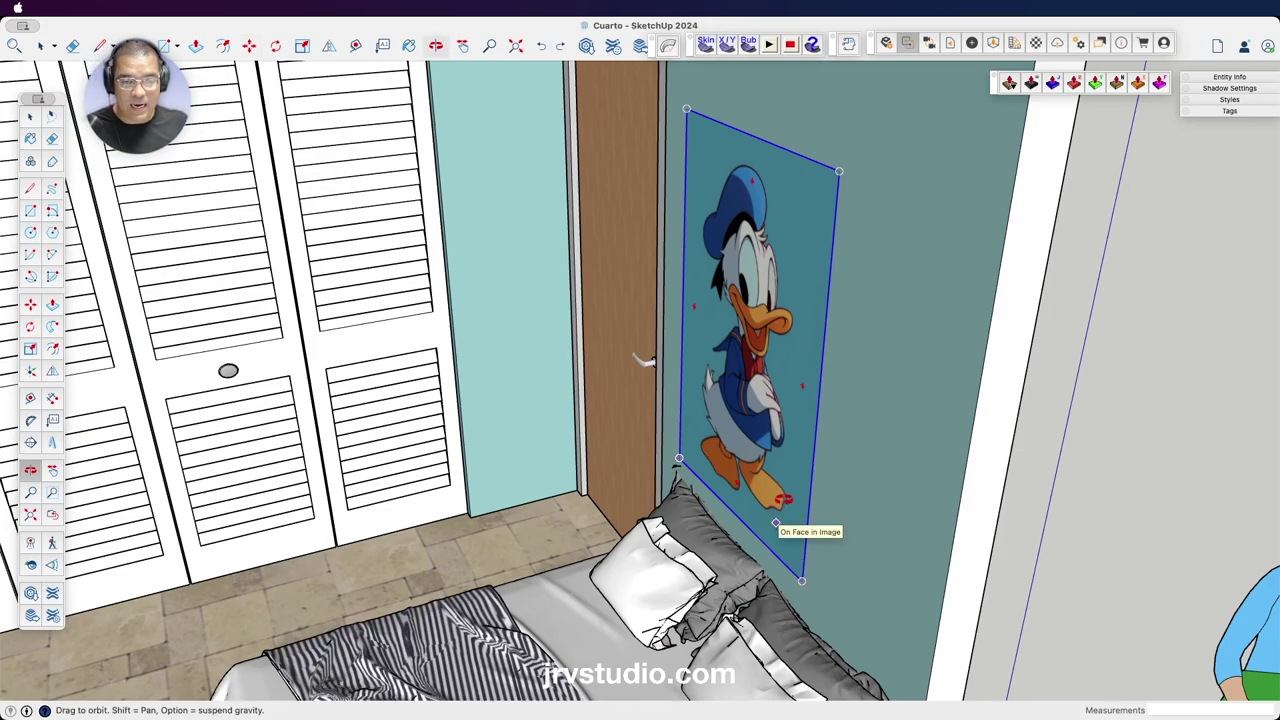
Move a poster to a new spot, then delete the misplaced poster.
{"action": "mouse_move", "coordinate": [775, 522]}
{"action": "middle_mouse_down"}
{"action": "mouse_move", "coordinate": [645, 427]}
{"action": "mouse_move", "coordinate": [723, 472]}
{"action": "middle_mouse_up"}
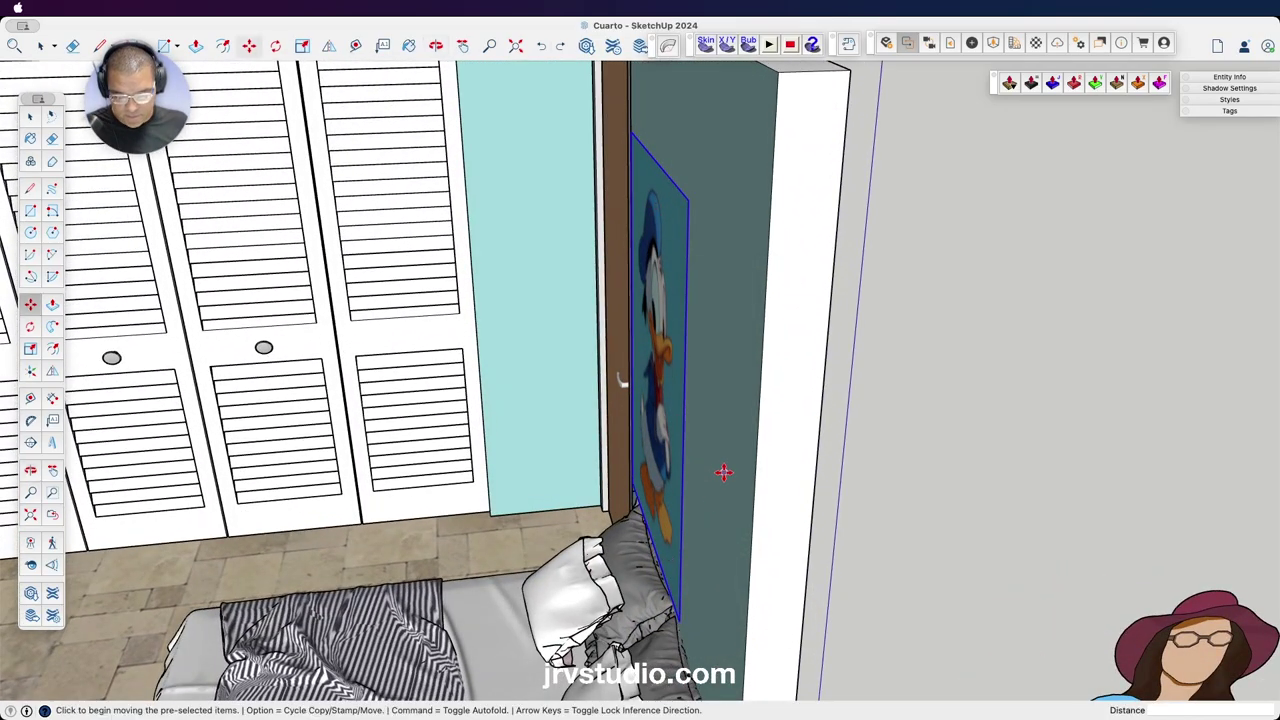
{"action": "left_click", "coordinate": [679, 619]}
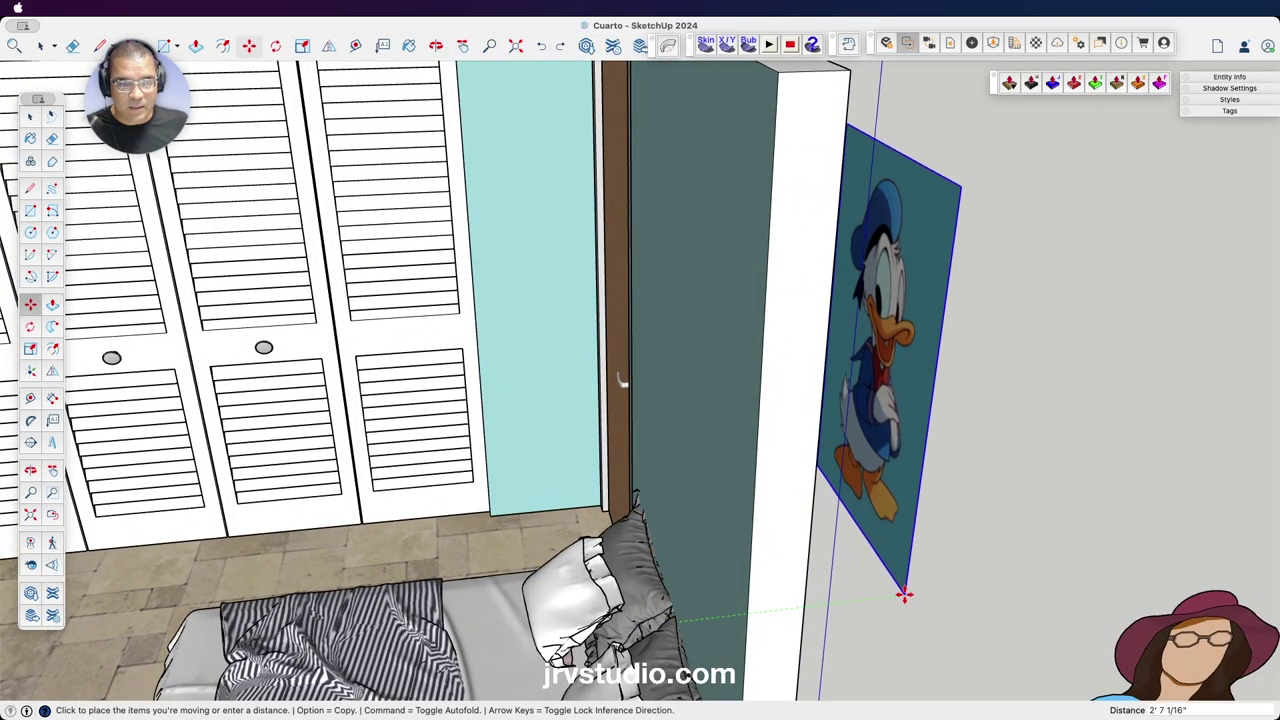
{"action": "left_click", "coordinate": [919, 591]}
{"action": "mouse_move", "coordinate": [919, 591]}
{"action": "middle_mouse_down"}
{"action": "mouse_move", "coordinate": [712, 562]}
{"action": "mouse_move", "coordinate": [694, 577]}
{"action": "mouse_move", "coordinate": [710, 585]}
{"action": "middle_mouse_up"}
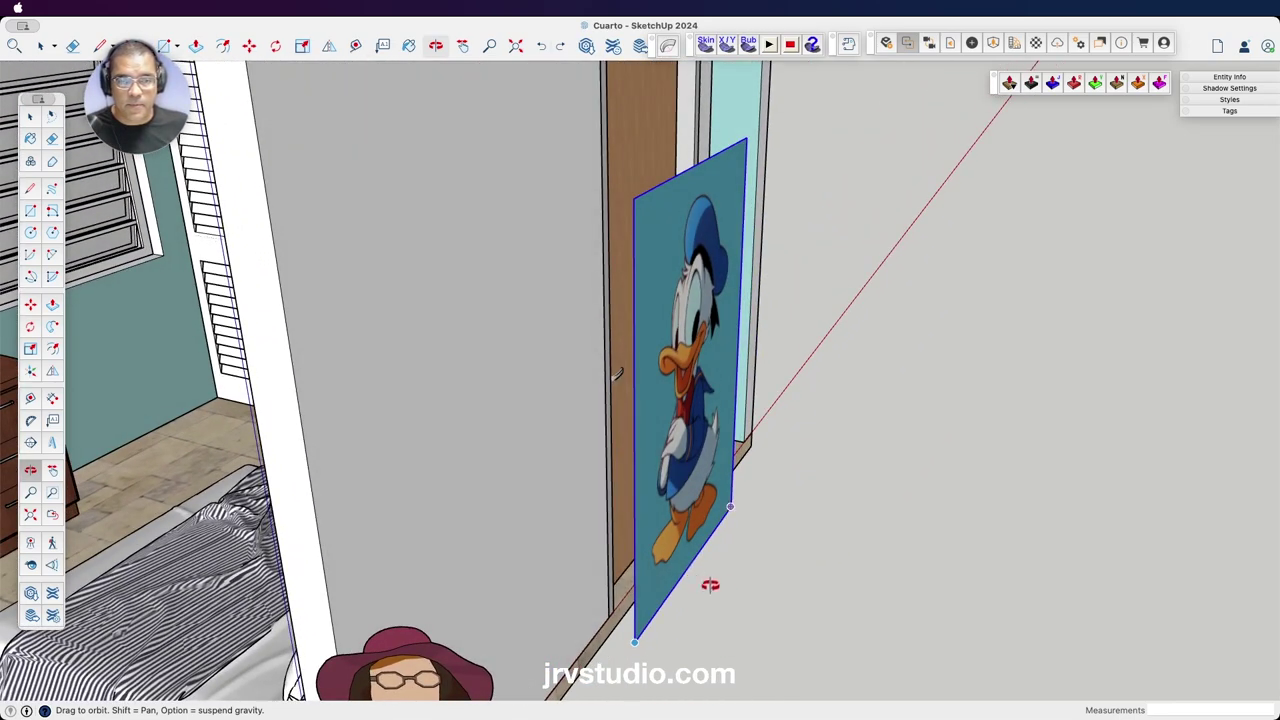
{"action": "key", "text": "space"}
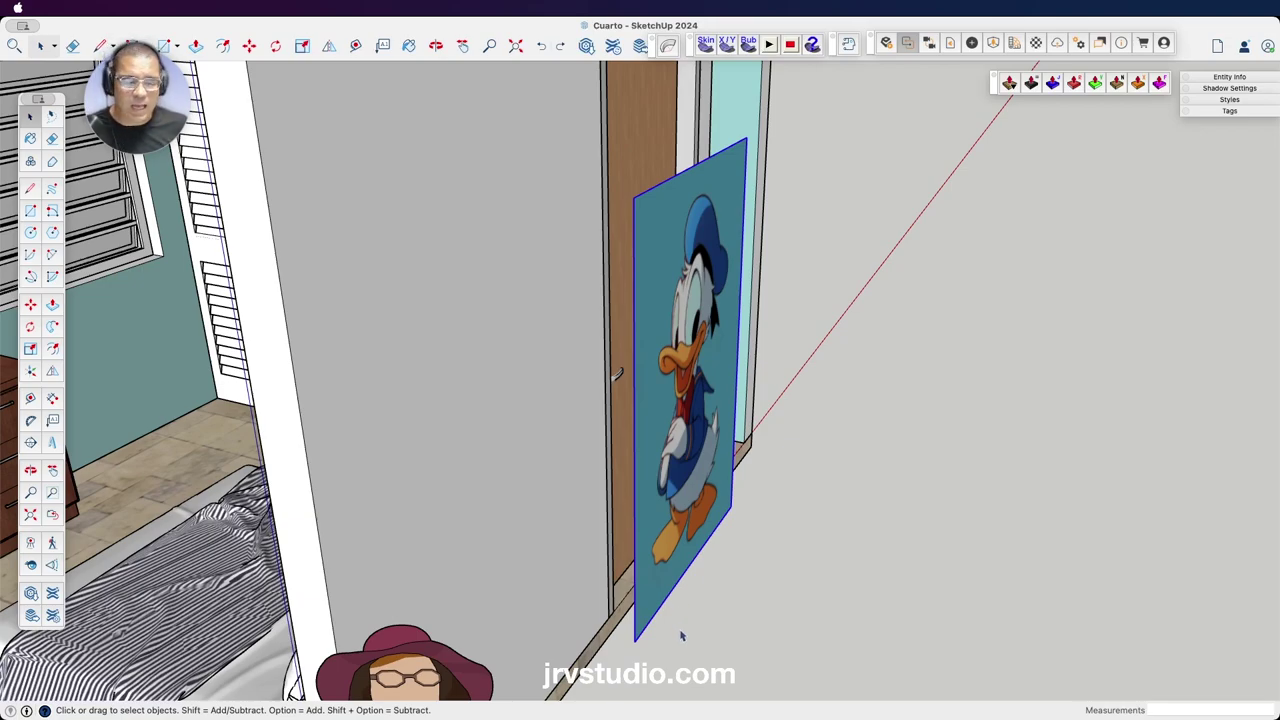
{"action": "key", "text": "Delete"}
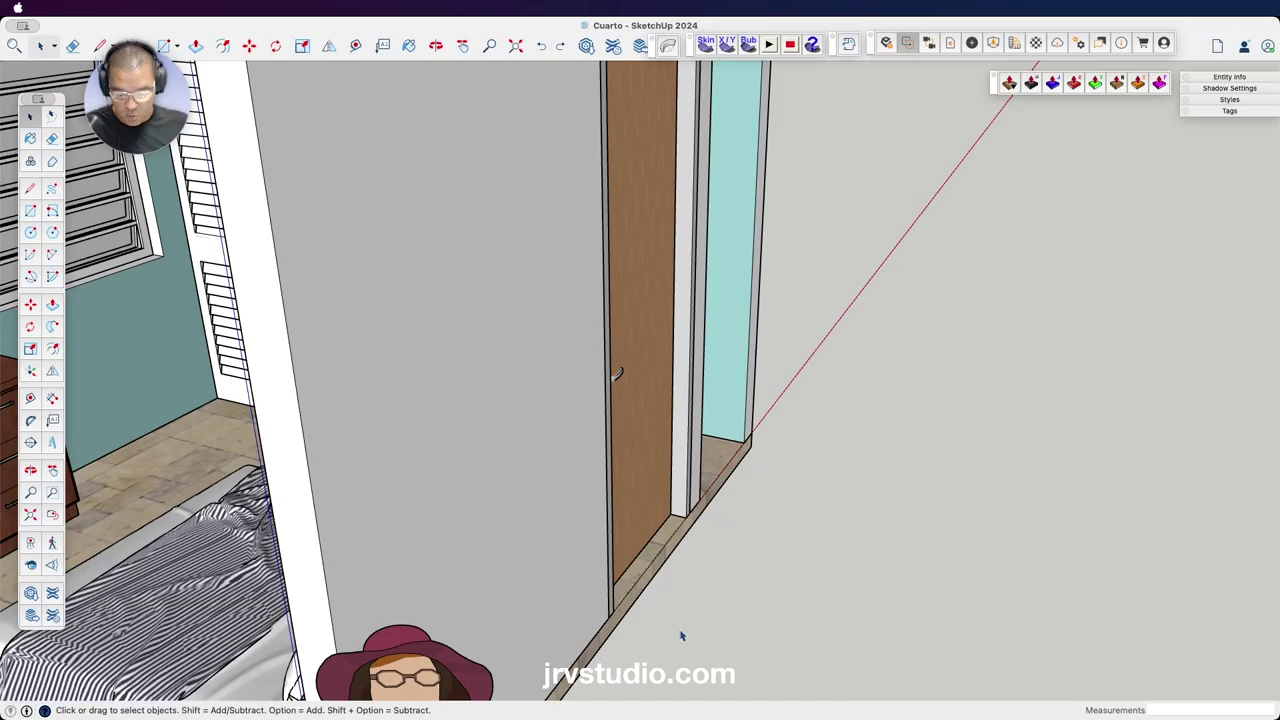
Move the remaining poster along the green axis onto the teal wall's face.
{"action": "middle_click_drag", "start_coordinate": [681, 636], "coordinate": [752, 322]}
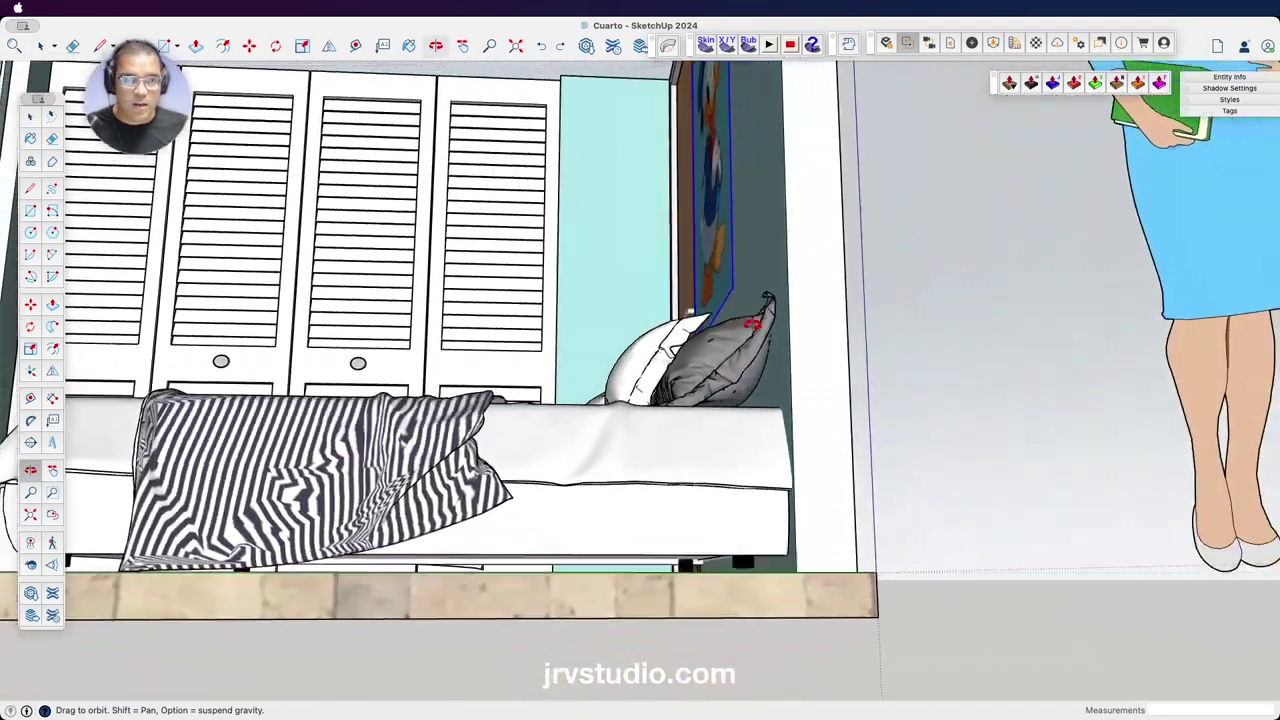
{"action": "left_click_drag", "start_coordinate": [752, 322], "coordinate": [713, 340]}
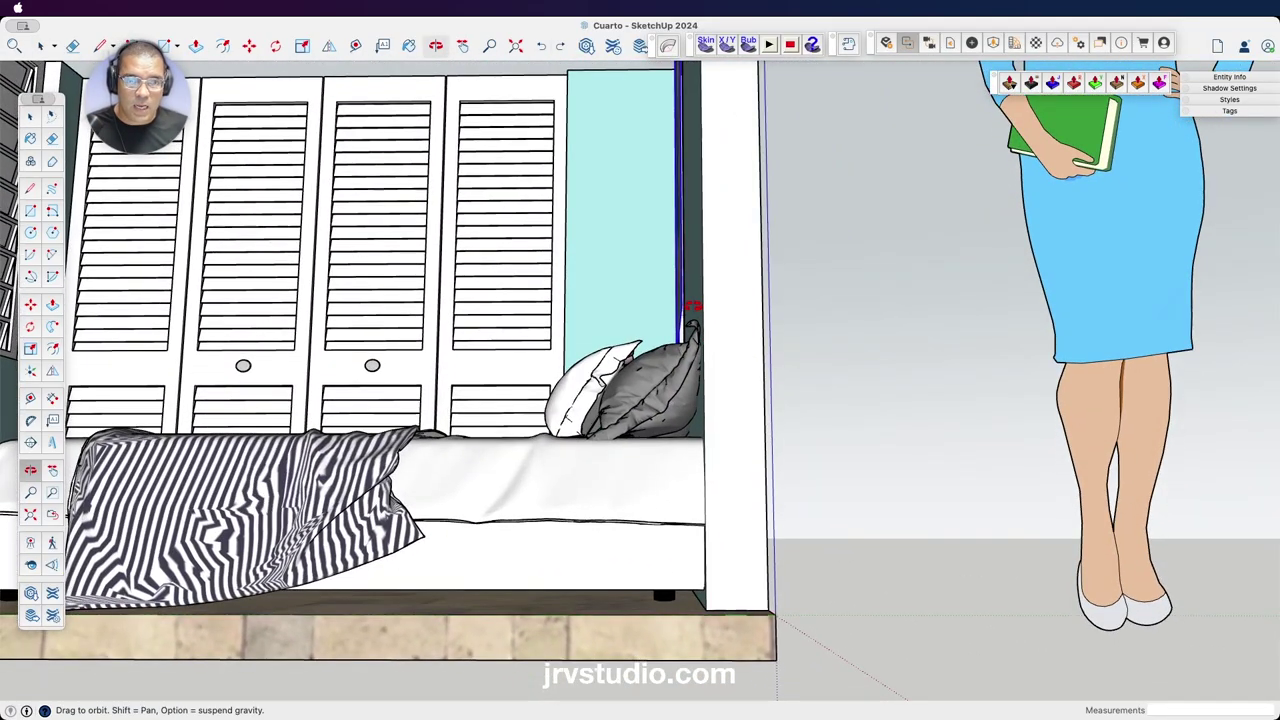
{"action": "scroll", "coordinate": [692, 306], "scroll_direction": "up", "scroll_amount": 3}
{"action": "scroll", "coordinate": [686, 306], "scroll_direction": "up", "scroll_amount": 3}
{"action": "scroll", "coordinate": [666, 323], "scroll_direction": "up", "scroll_amount": 3}
{"action": "scroll", "coordinate": [706, 329], "scroll_direction": "up", "scroll_amount": 1}
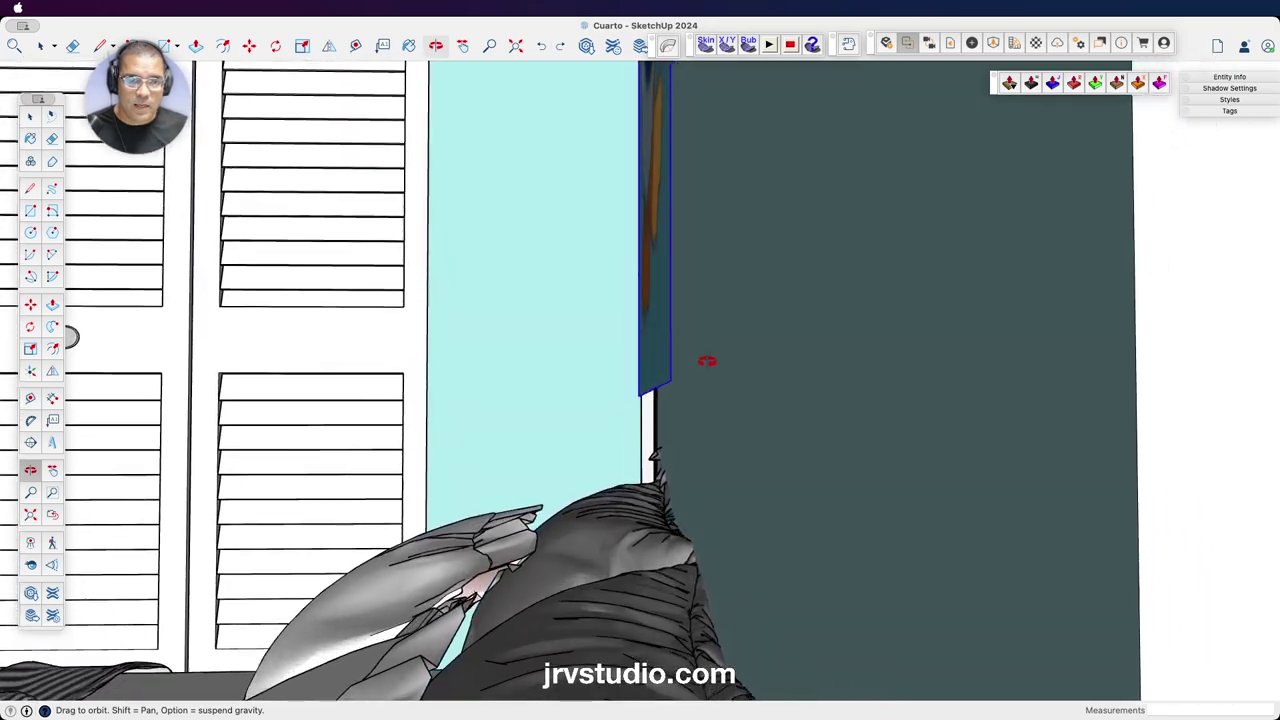
{"action": "left_click_drag", "start_coordinate": [707, 361], "coordinate": [699, 390]}
{"action": "key", "text": "m"}
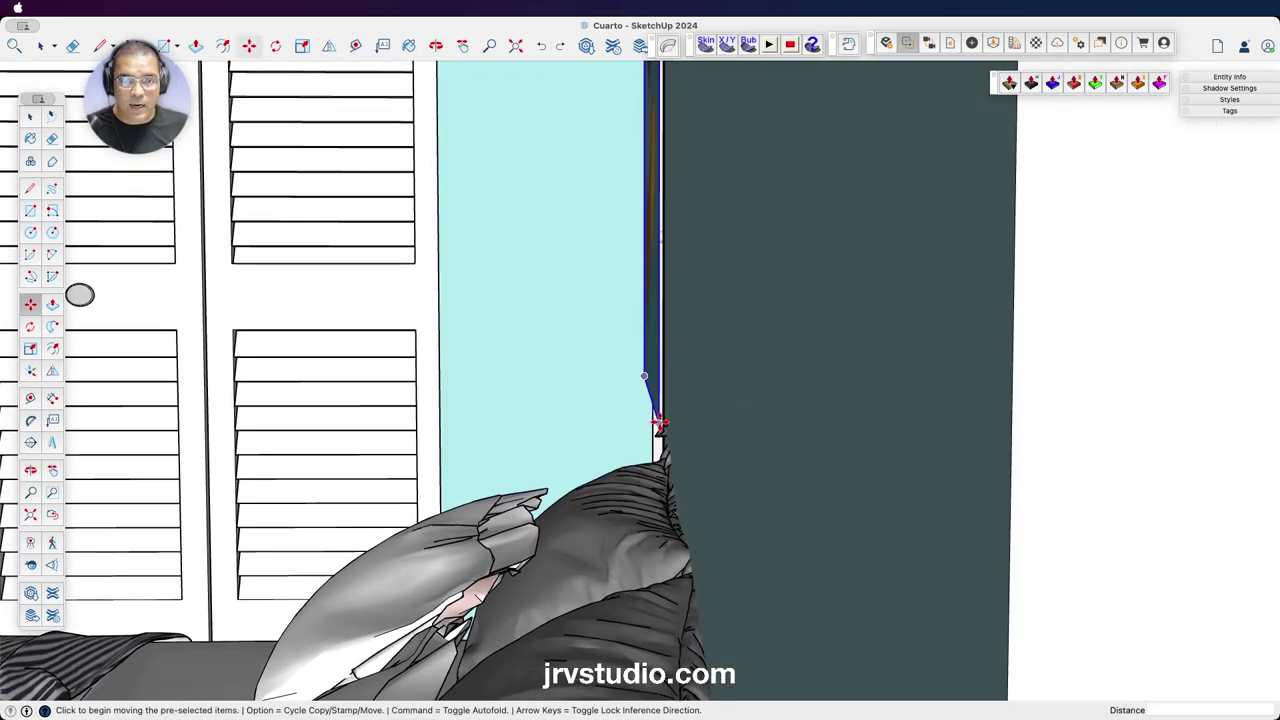
{"action": "left_click", "coordinate": [659, 423]}
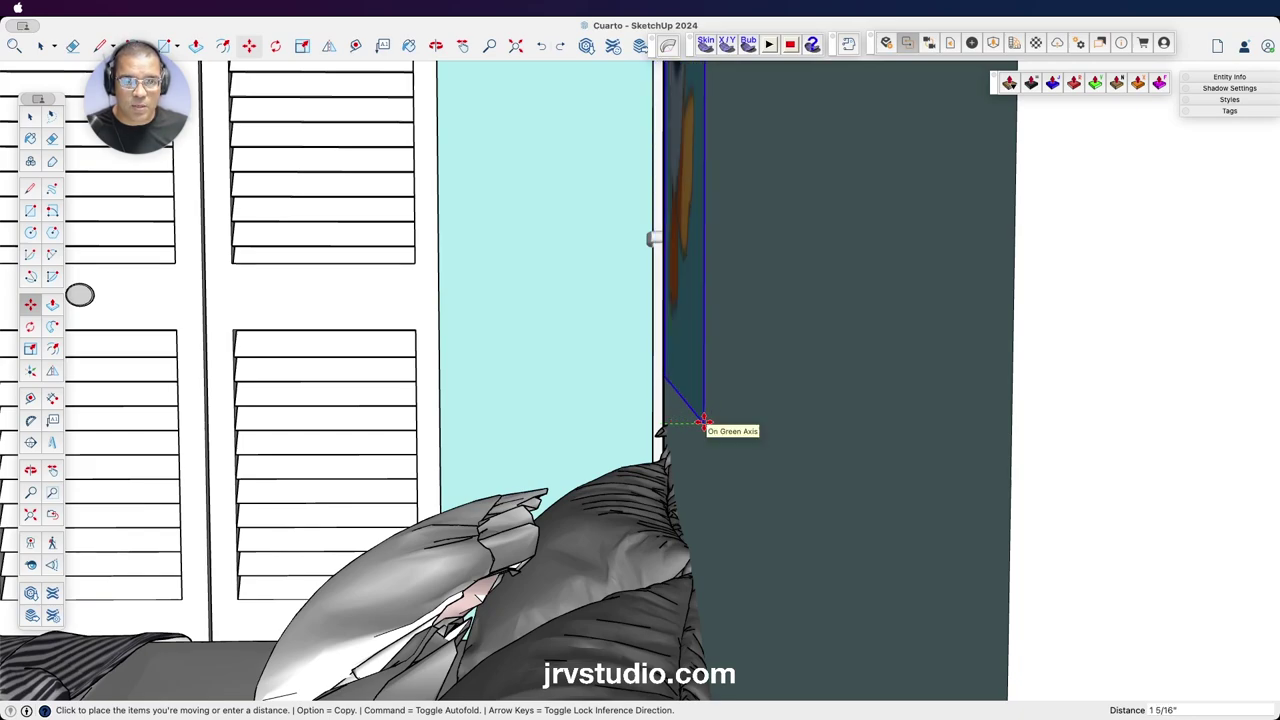
{"action": "left_click", "coordinate": [703, 423]}
{"action": "middle_click_drag", "start_coordinate": [690, 425], "coordinate": [798, 427]}
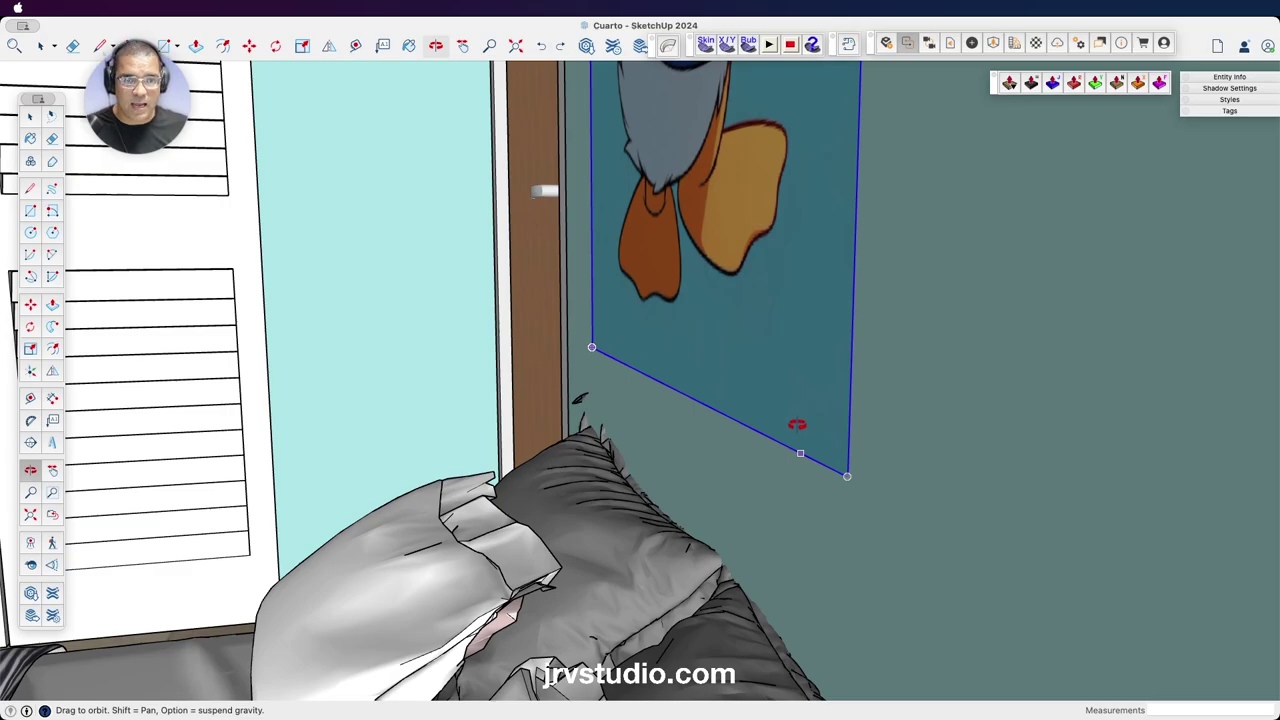
{"action": "scroll", "coordinate": [797, 424], "scroll_direction": "down", "scroll_amount": 3}
{"action": "scroll", "coordinate": [795, 420], "scroll_direction": "down", "scroll_amount": 3}
{"action": "scroll", "coordinate": [794, 412], "scroll_direction": "down", "scroll_amount": 2}
Move the poster right and up in two moves, a further 5 7/8", centring it above the bed.
{"action": "scroll", "coordinate": [793, 403], "scroll_direction": "down", "scroll_amount": 1}
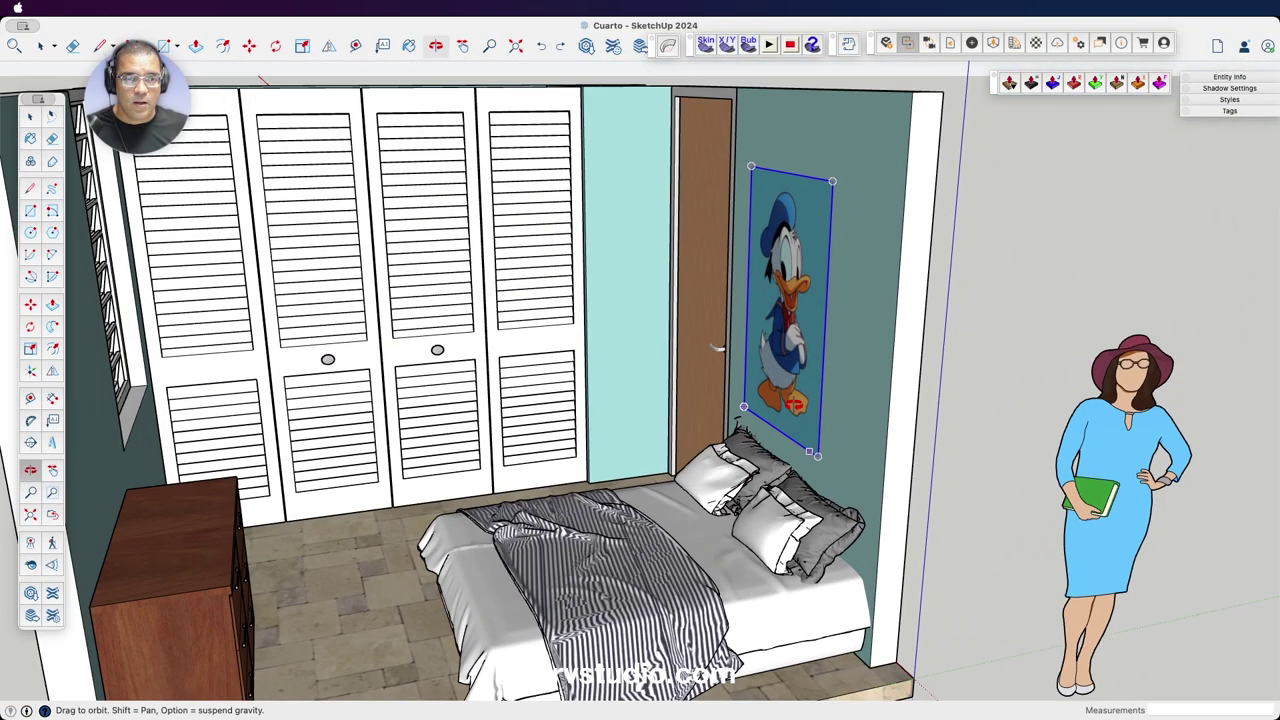
{"action": "left_click_drag", "start_coordinate": [797, 403], "coordinate": [886, 371]}
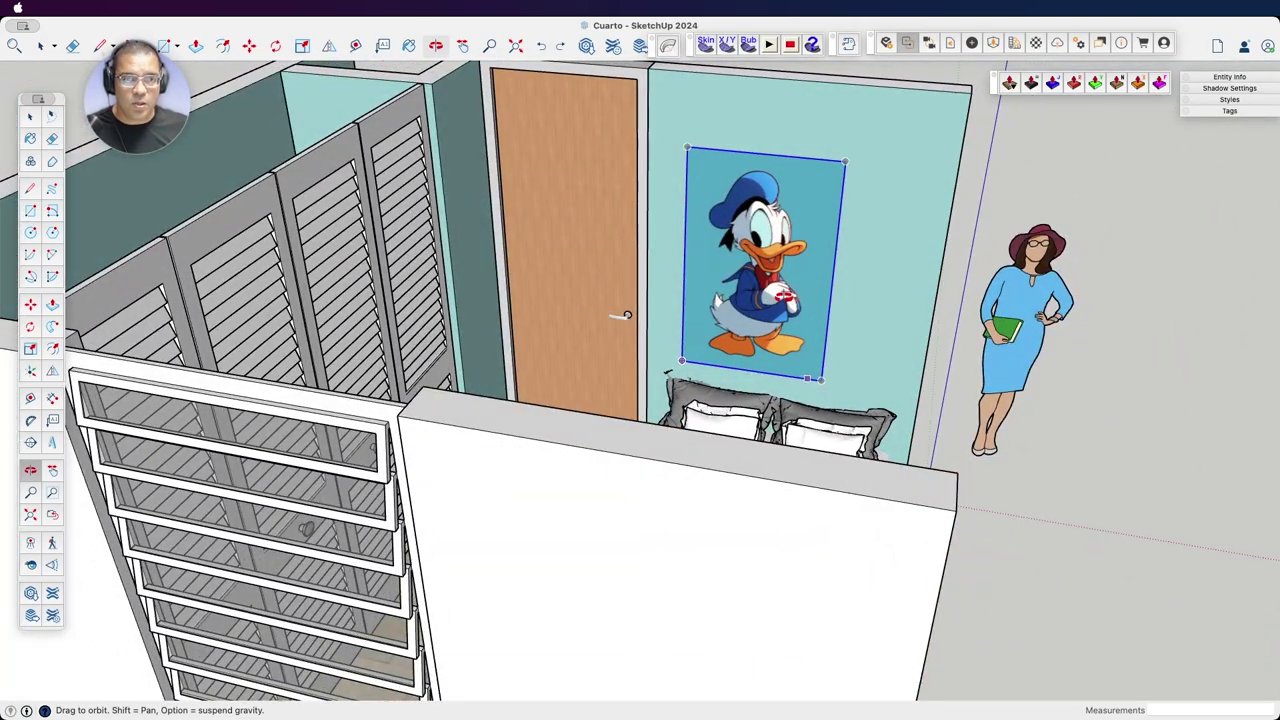
{"action": "key", "text": "space"}
{"action": "key", "text": "m"}
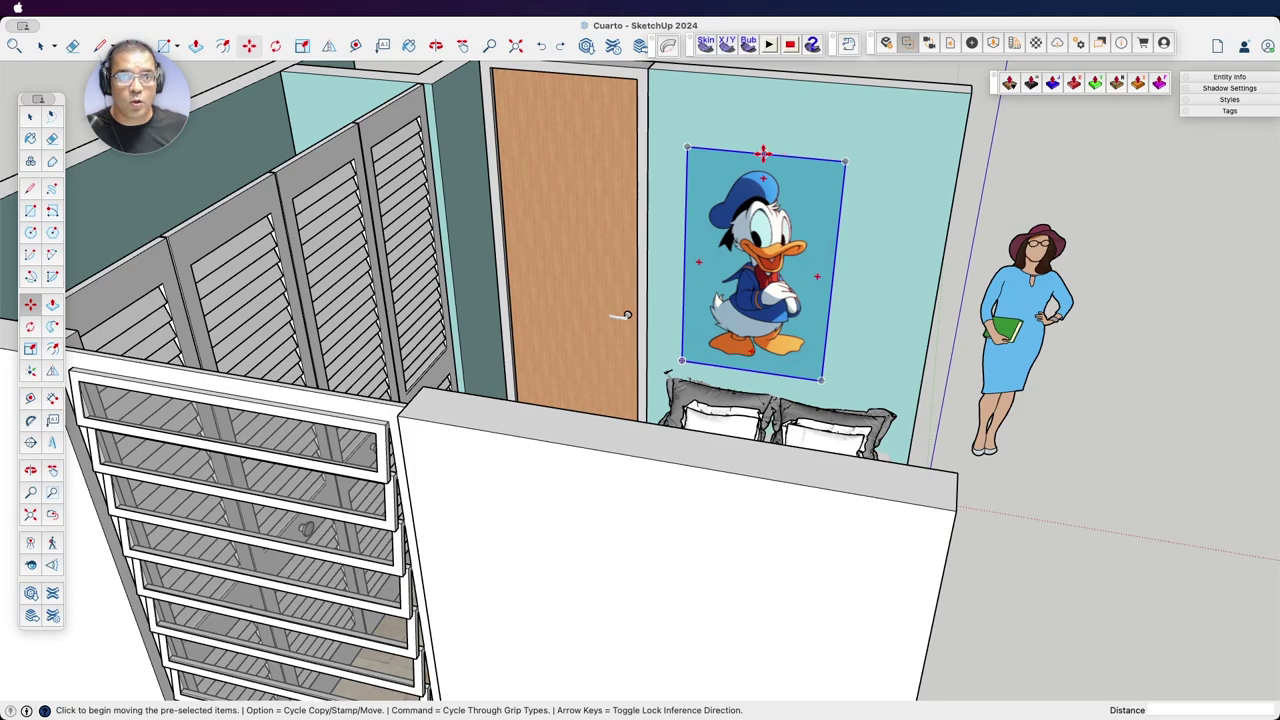
{"action": "left_click", "coordinate": [762, 153]}
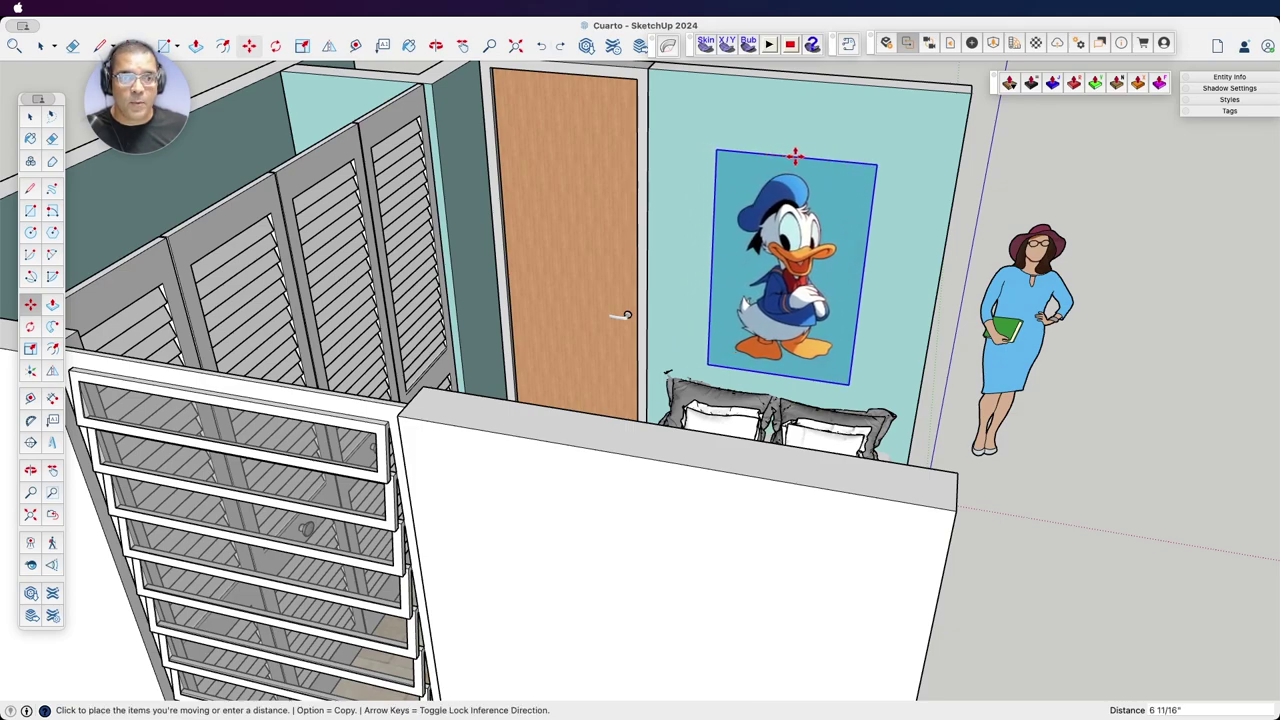
{"action": "left_click", "coordinate": [798, 155]}
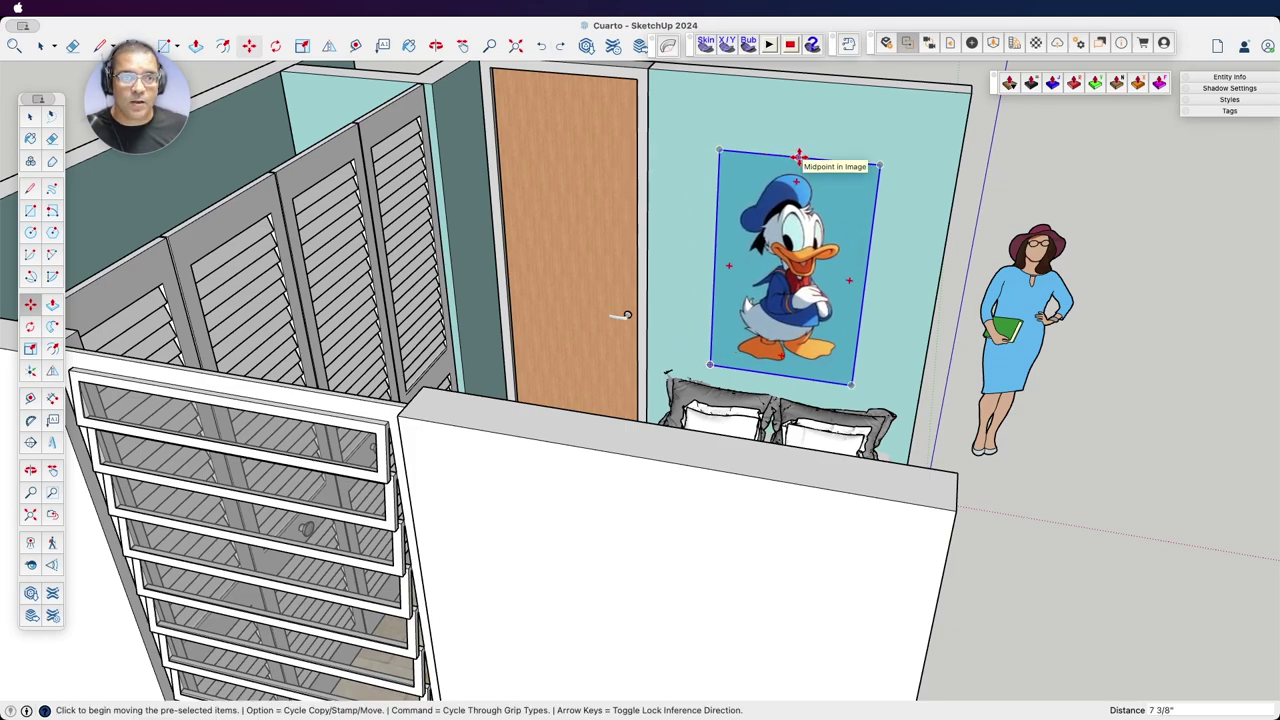
{"action": "left_click", "coordinate": [798, 150]}
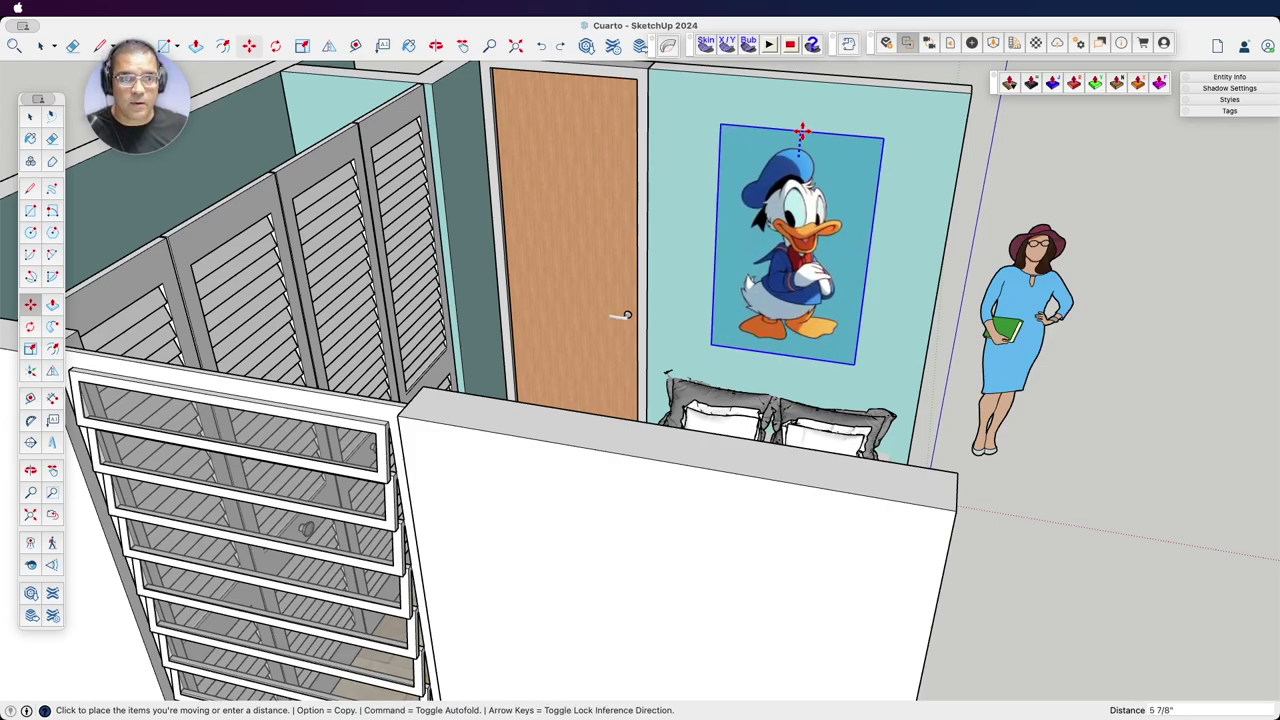
{"action": "left_click", "coordinate": [802, 131]}
{"action": "middle_click_drag", "start_coordinate": [802, 131], "coordinate": [712, 238]}
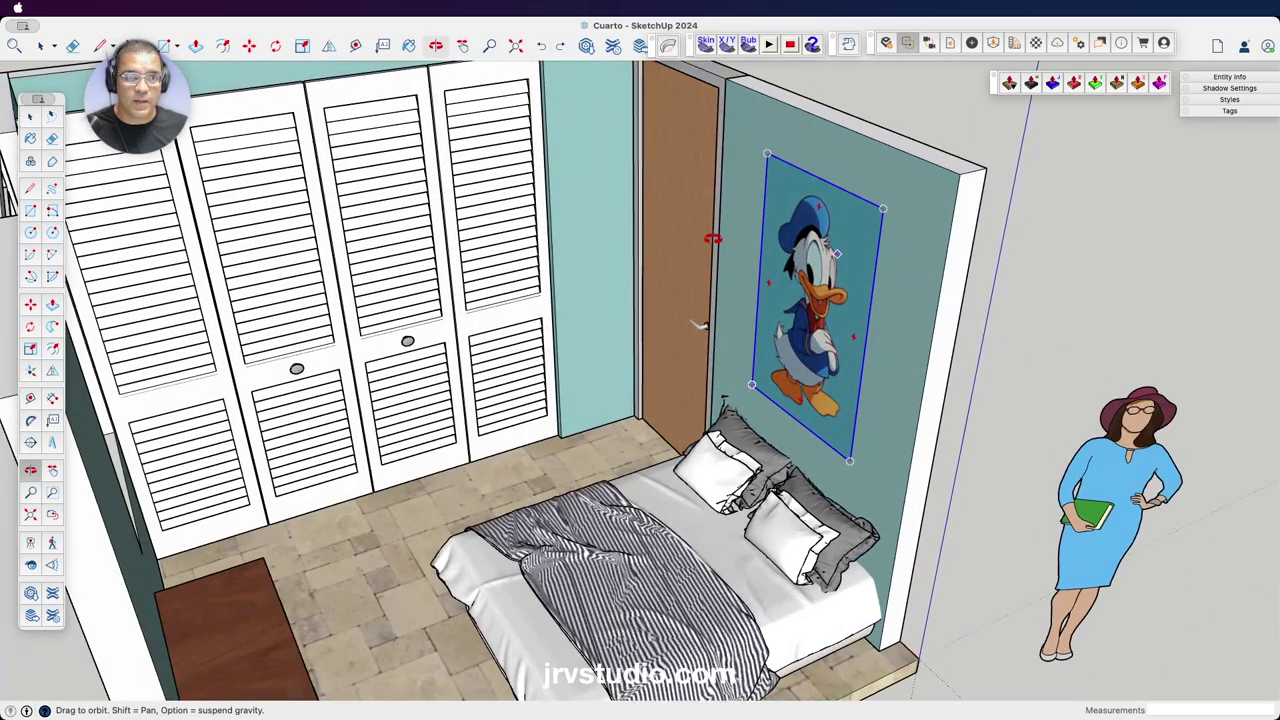
{"action": "scroll", "coordinate": [905, 192], "scroll_direction": "down", "scroll_amount": 10}
{"action": "mouse_move", "coordinate": [897, 220]}
{"action": "middle_mouse_down"}
{"action": "mouse_move", "coordinate": [974, 381]}
{"action": "mouse_move", "coordinate": [929, 223]}
{"action": "mouse_move", "coordinate": [797, 171]}
{"action": "mouse_move", "coordinate": [592, 292]}
{"action": "mouse_move", "coordinate": [571, 337]}
{"action": "mouse_move", "coordinate": [551, 334]}
{"action": "middle_mouse_up"}
{"action": "scroll", "coordinate": [528, 495], "scroll_direction": "up", "scroll_amount": 10}
{"action": "mouse_move", "coordinate": [528, 495]}
{"action": "middle_mouse_down"}
{"action": "mouse_move", "coordinate": [608, 320]}
{"action": "mouse_move", "coordinate": [530, 330]}
{"action": "mouse_move", "coordinate": [451, 294]}
{"action": "mouse_move", "coordinate": [357, 414]}
{"action": "mouse_move", "coordinate": [700, 403]}
{"action": "middle_mouse_up"}
{"action": "scroll", "coordinate": [700, 402], "scroll_direction": "down", "scroll_amount": 4}
{"action": "scroll", "coordinate": [705, 397], "scroll_direction": "down", "scroll_amount": 6}
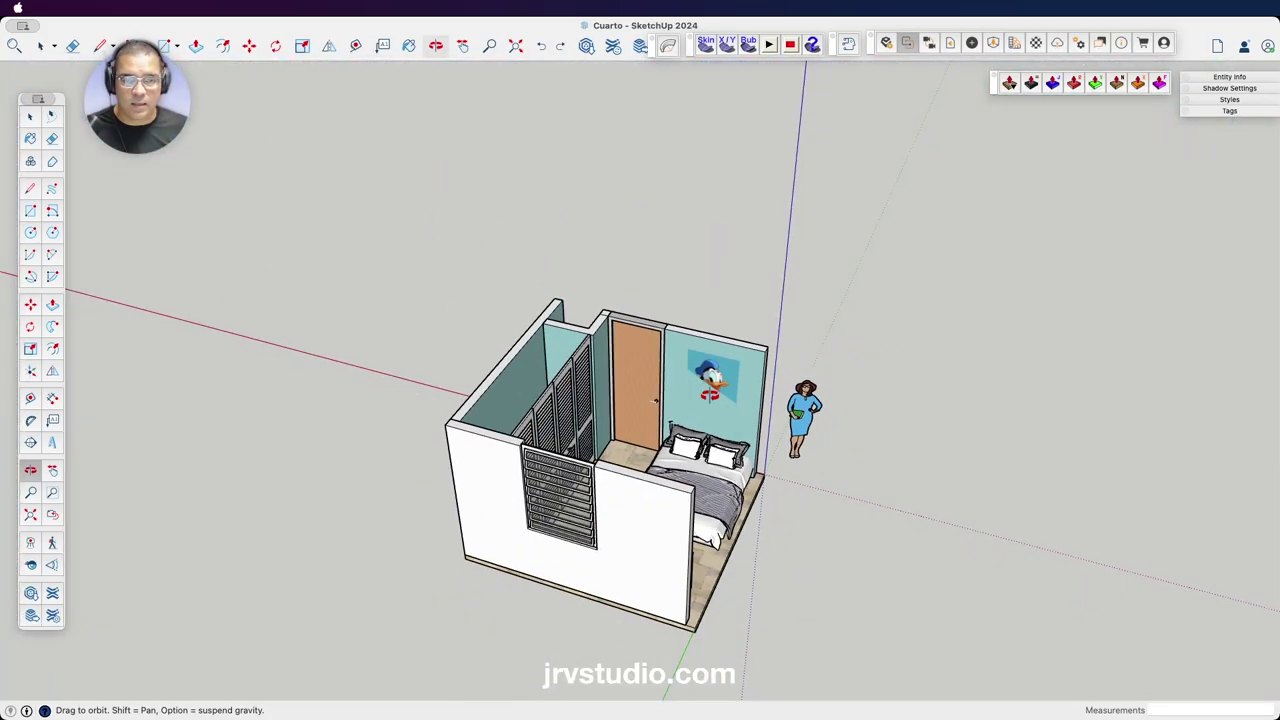
{"action": "scroll", "coordinate": [731, 374], "scroll_direction": "up", "scroll_amount": 5}
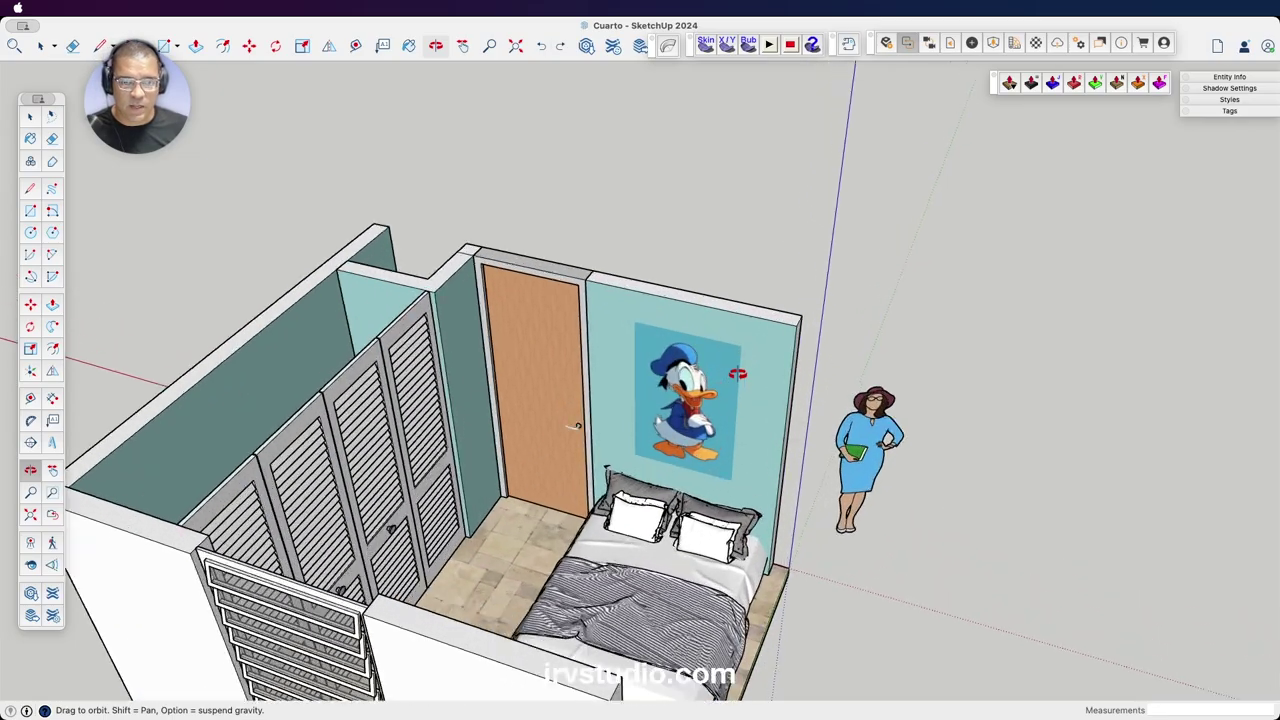
{"action": "scroll", "coordinate": [731, 372], "scroll_direction": "down", "scroll_amount": 7}
{"action": "scroll", "coordinate": [732, 365], "scroll_direction": "up", "scroll_amount": 8}
{"action": "scroll", "coordinate": [733, 354], "scroll_direction": "up", "scroll_amount": 4}
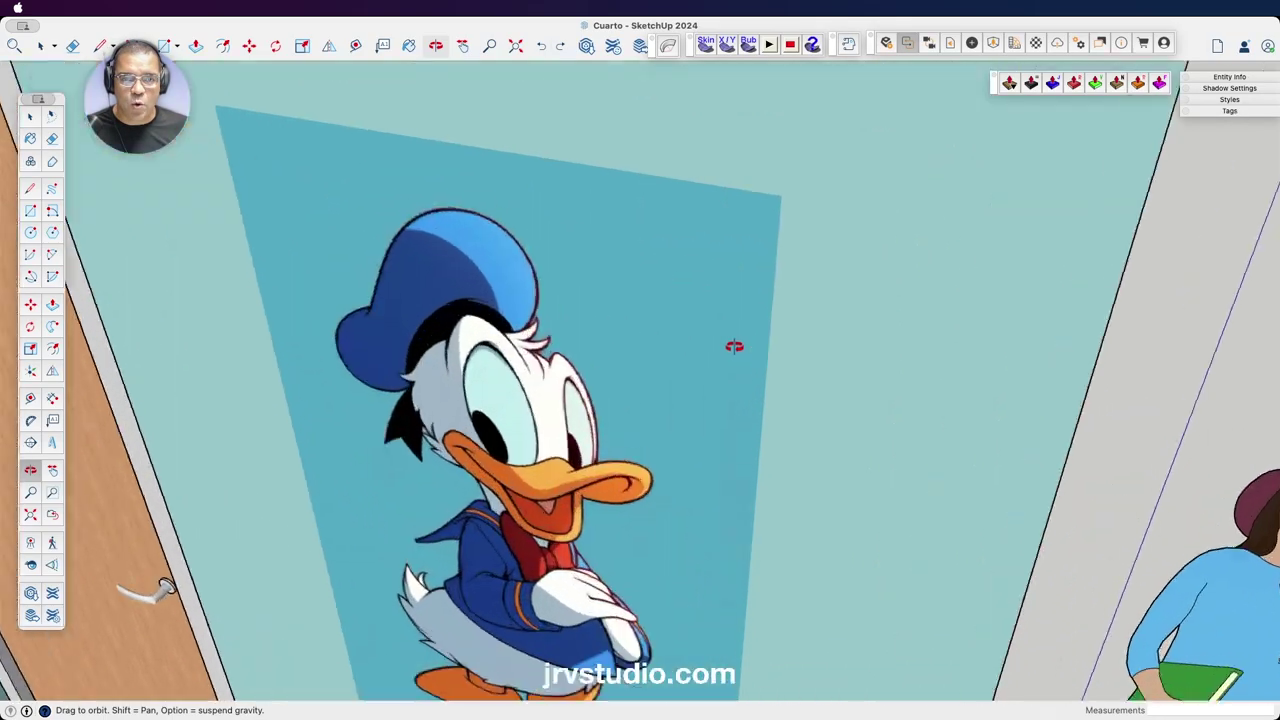
{"action": "scroll", "coordinate": [740, 303], "scroll_direction": "up", "scroll_amount": 3}
{"action": "mouse_move", "coordinate": [740, 303]}
{"action": "middle_mouse_down"}
{"action": "mouse_move", "coordinate": [834, 317]}
{"action": "mouse_move", "coordinate": [900, 302]}
{"action": "mouse_move", "coordinate": [680, 406]}
{"action": "mouse_move", "coordinate": [565, 407]}
{"action": "middle_mouse_up"}
{"action": "mouse_move", "coordinate": [690, 392]}
{"action": "middle_mouse_down"}
{"action": "mouse_move", "coordinate": [633, 387]}
{"action": "mouse_move", "coordinate": [866, 366]}
{"action": "mouse_move", "coordinate": [698, 362]}
{"action": "mouse_move", "coordinate": [741, 377]}
{"action": "mouse_move", "coordinate": [600, 392]}
{"action": "middle_mouse_up"}
{"action": "scroll", "coordinate": [698, 362], "scroll_direction": "down", "scroll_amount": 3}
{"action": "scroll", "coordinate": [698, 362], "scroll_direction": "down", "scroll_amount": 3}
{"action": "scroll", "coordinate": [741, 377], "scroll_direction": "up", "scroll_amount": 2}
{"action": "scroll", "coordinate": [600, 392], "scroll_direction": "down", "scroll_amount": 3}
{"action": "scroll", "coordinate": [590, 394], "scroll_direction": "down", "scroll_amount": 5}
{"action": "scroll", "coordinate": [583, 396], "scroll_direction": "down", "scroll_amount": 1}
{"action": "mouse_move", "coordinate": [583, 396]}
{"action": "left_mouse_down"}
{"action": "mouse_move", "coordinate": [511, 374]}
{"action": "mouse_move", "coordinate": [591, 380]}
{"action": "mouse_move", "coordinate": [652, 418]}
{"action": "mouse_move", "coordinate": [665, 410]}
{"action": "left_mouse_up"}
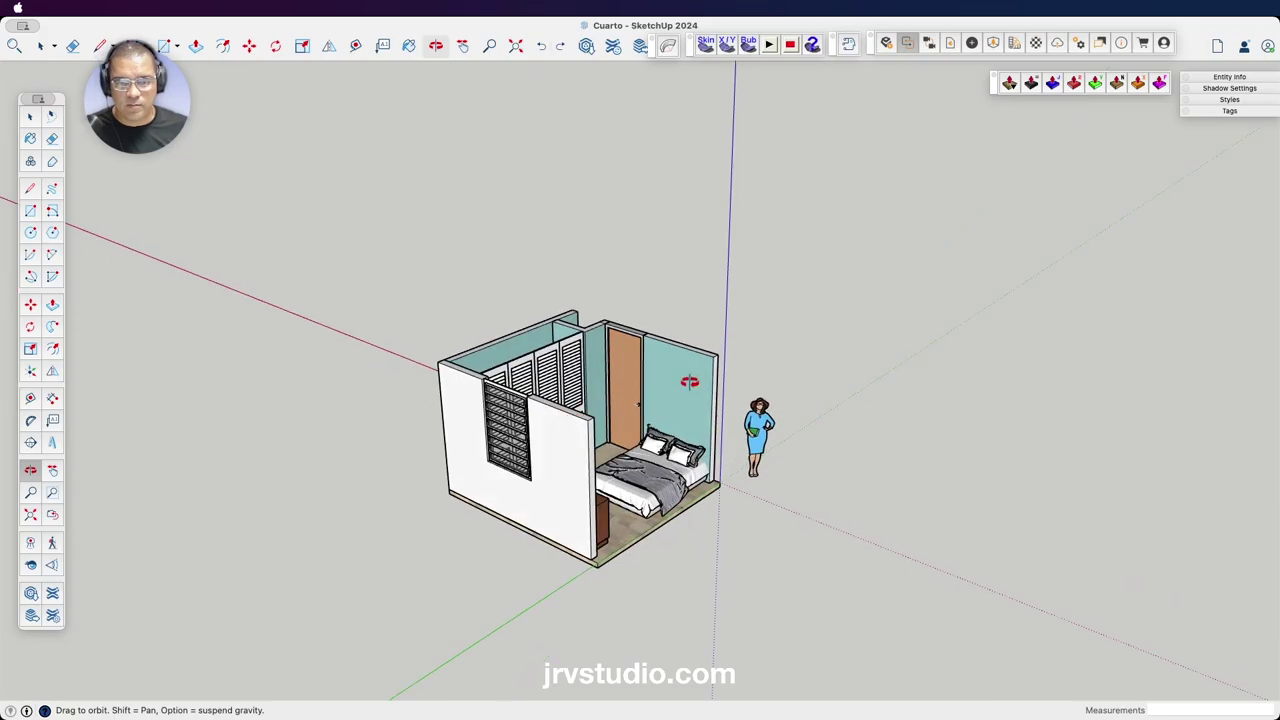
{"action": "scroll", "coordinate": [680, 395], "scroll_direction": "up", "scroll_amount": 5}
{"action": "scroll", "coordinate": [765, 341], "scroll_direction": "up", "scroll_amount": 2}
{"action": "scroll", "coordinate": [765, 341], "scroll_direction": "down", "scroll_amount": 3}
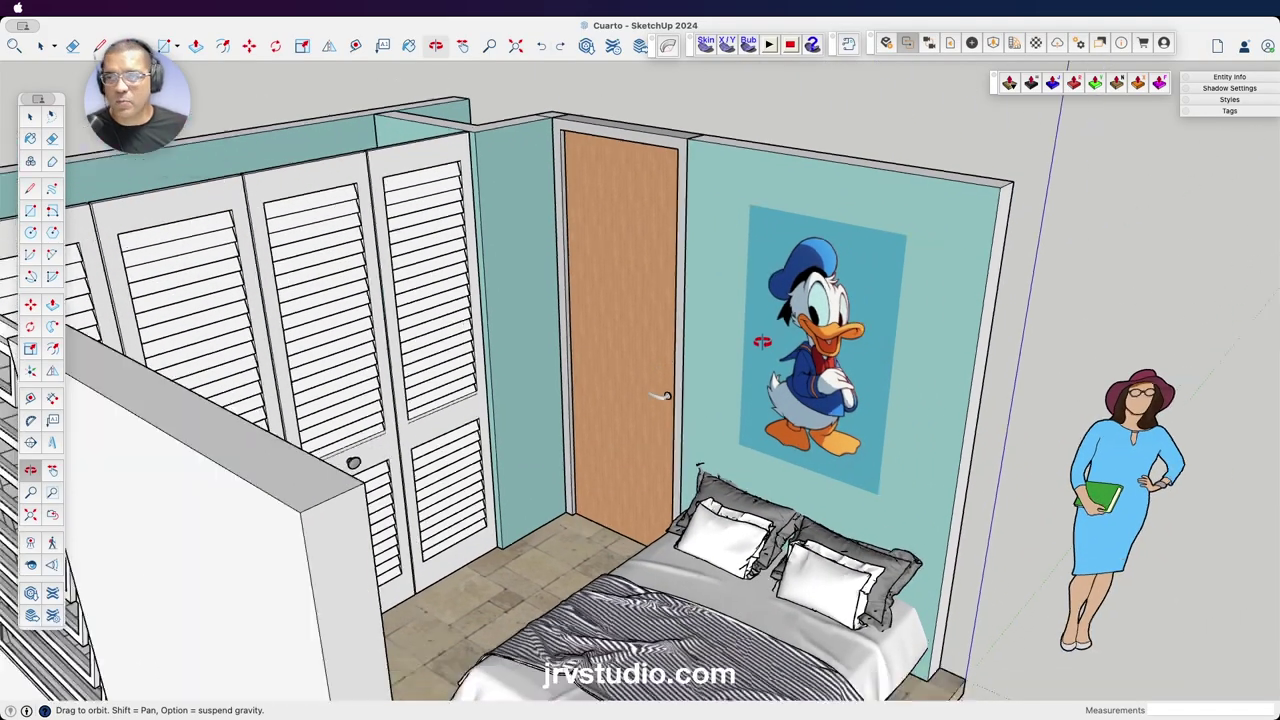
{"action": "scroll", "coordinate": [762, 342], "scroll_direction": "down", "scroll_amount": 2}
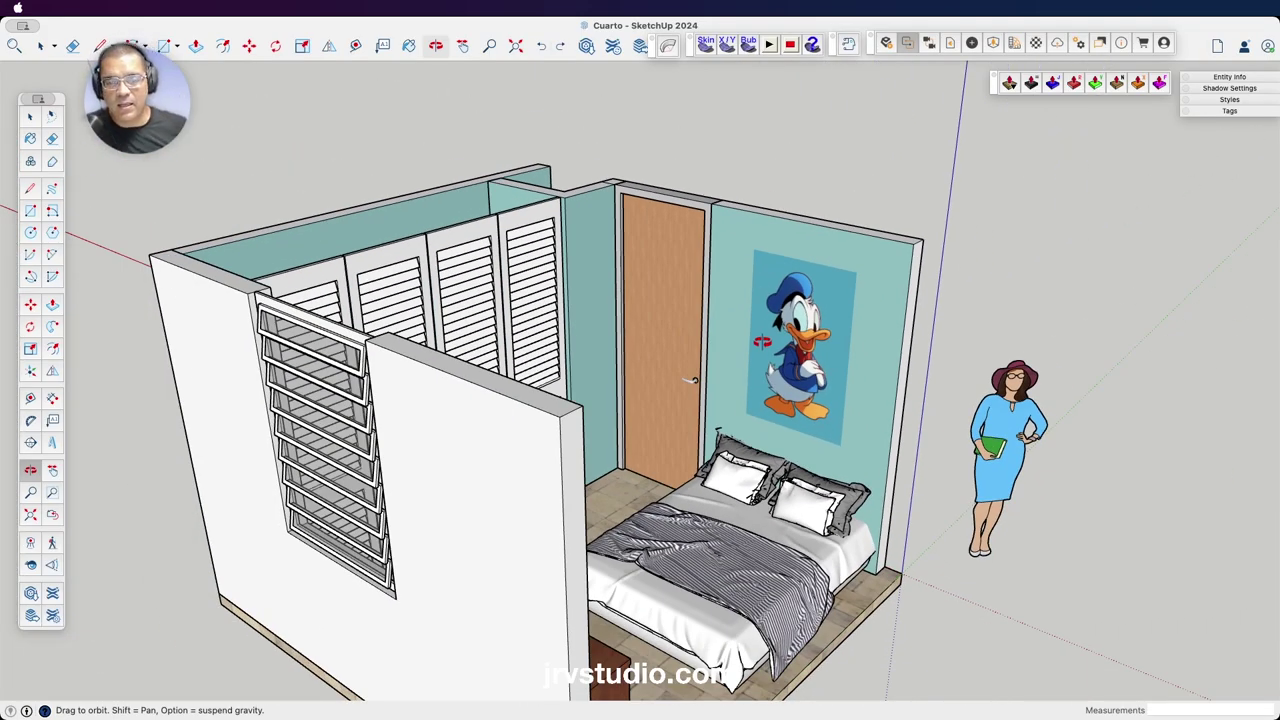
{"action": "mouse_move", "coordinate": [781, 390]}
{"action": "left_mouse_down"}
{"action": "mouse_move", "coordinate": [770, 420]}
{"action": "mouse_move", "coordinate": [776, 408]}
{"action": "left_mouse_up"}
{"action": "left_click", "coordinate": [30, 117]}
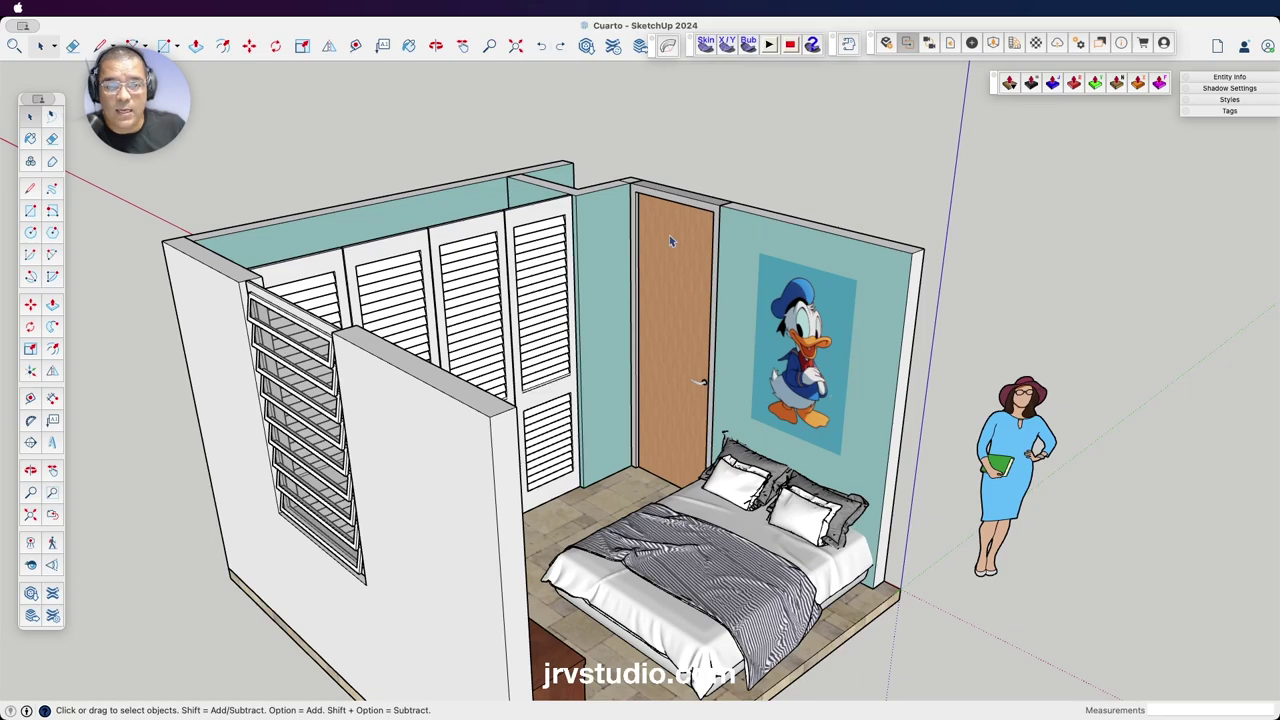
Unhide all hidden geometry so the front wall shows again.
{"action": "left_click", "coordinate": [118, 12]}
{"action": "mouse_move", "coordinate": [150, 225]}
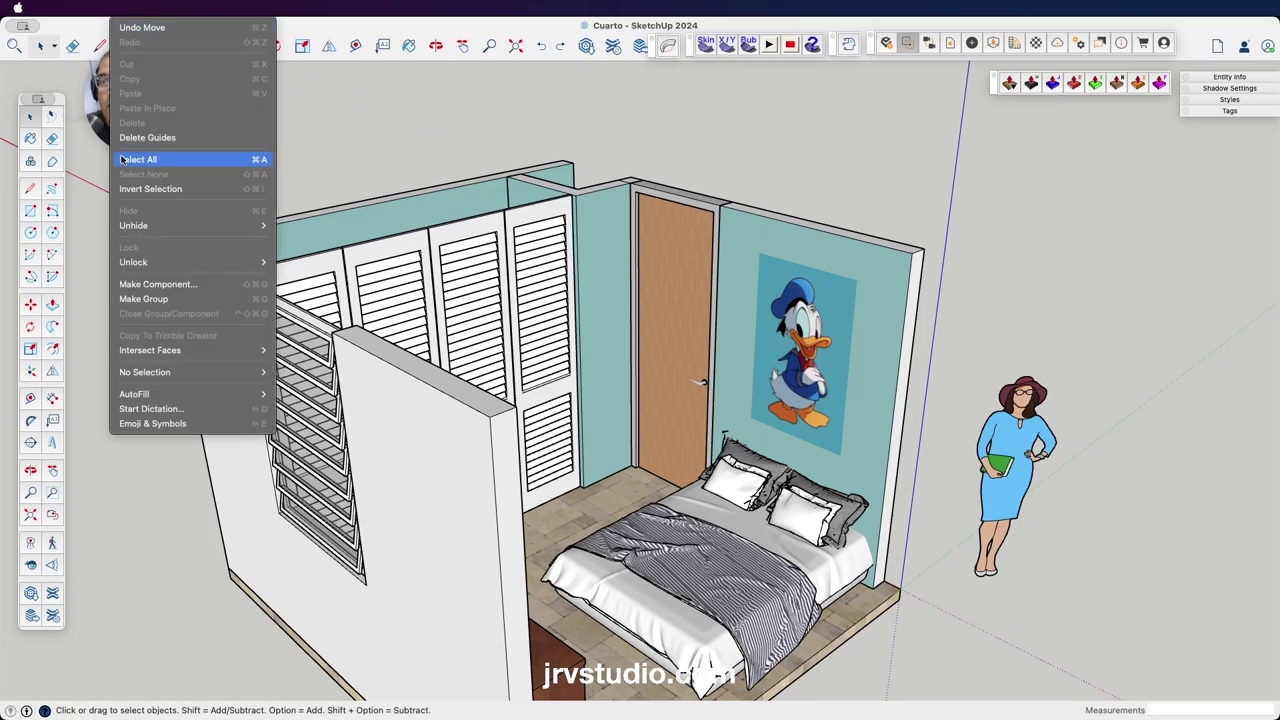
{"action": "left_click", "coordinate": [303, 256]}
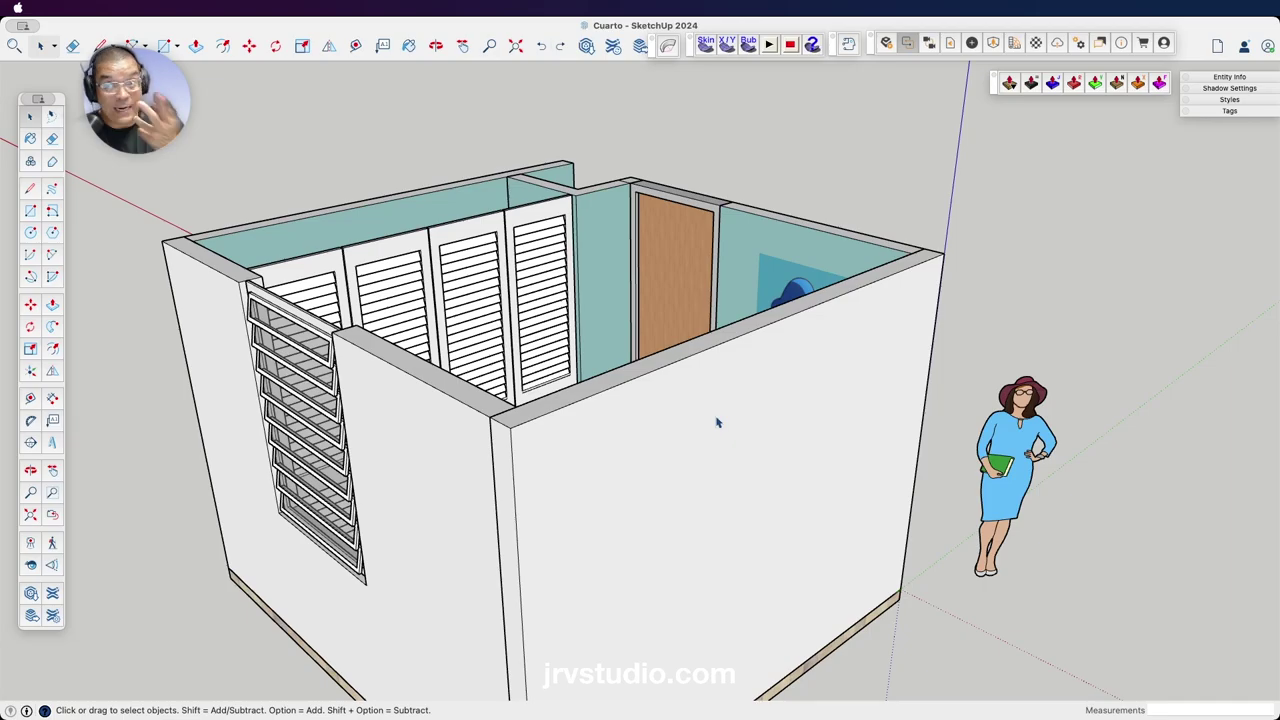
{"action": "mouse_move", "coordinate": [716, 422]}
{"action": "middle_mouse_down"}
{"action": "mouse_move", "coordinate": [742, 409]}
{"action": "mouse_move", "coordinate": [472, 455]}
{"action": "mouse_move", "coordinate": [622, 281]}
{"action": "middle_mouse_up"}
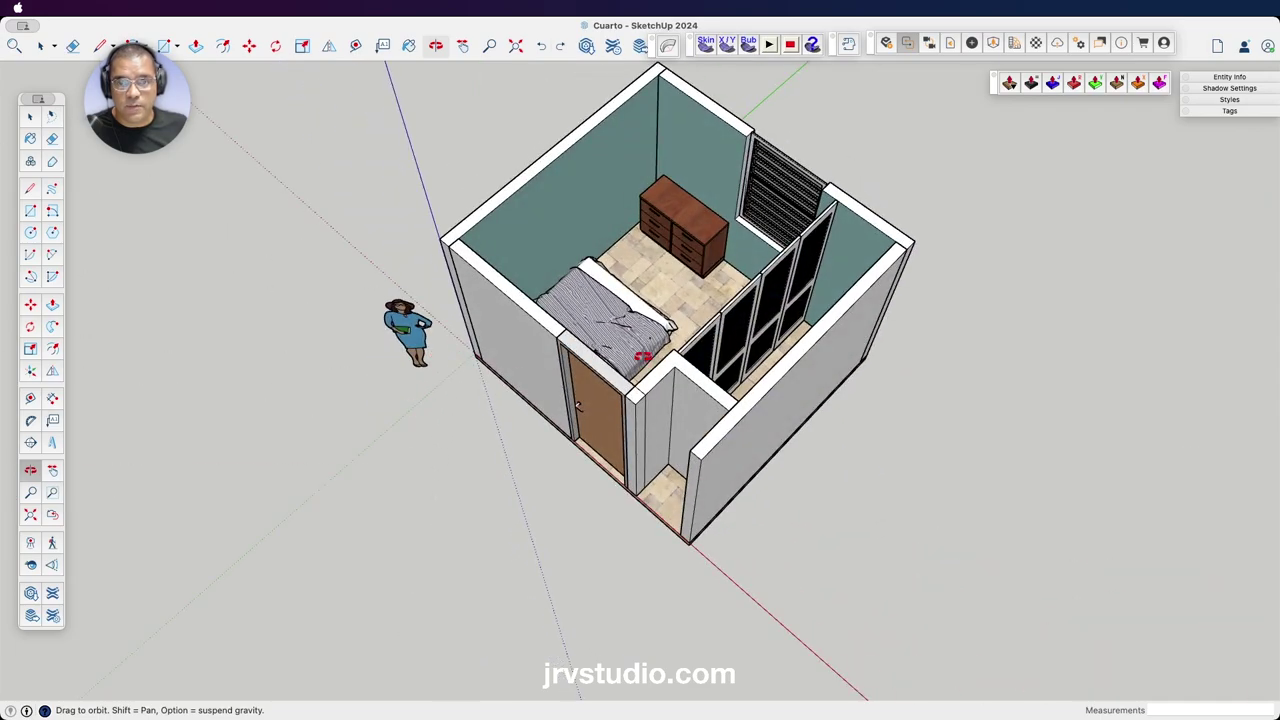
Delete the standing woman scale figure beside the room.
{"action": "key", "text": "space"}
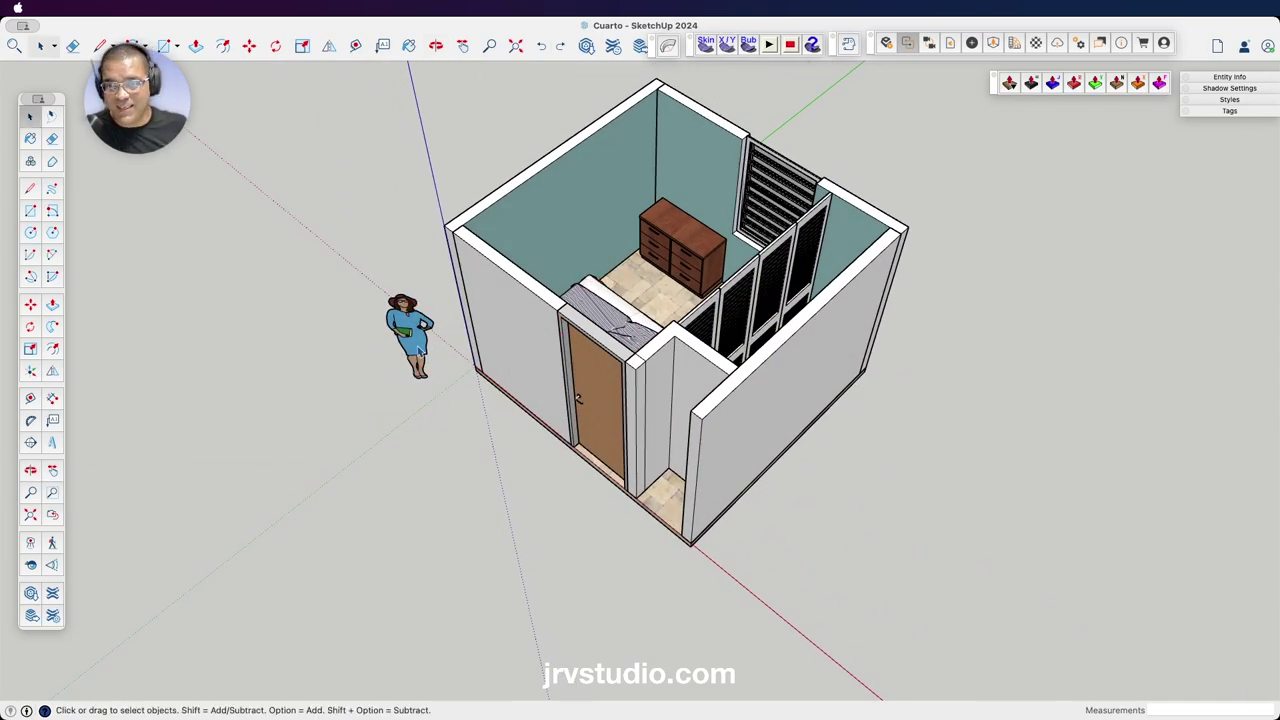
{"action": "left_click", "coordinate": [420, 350]}
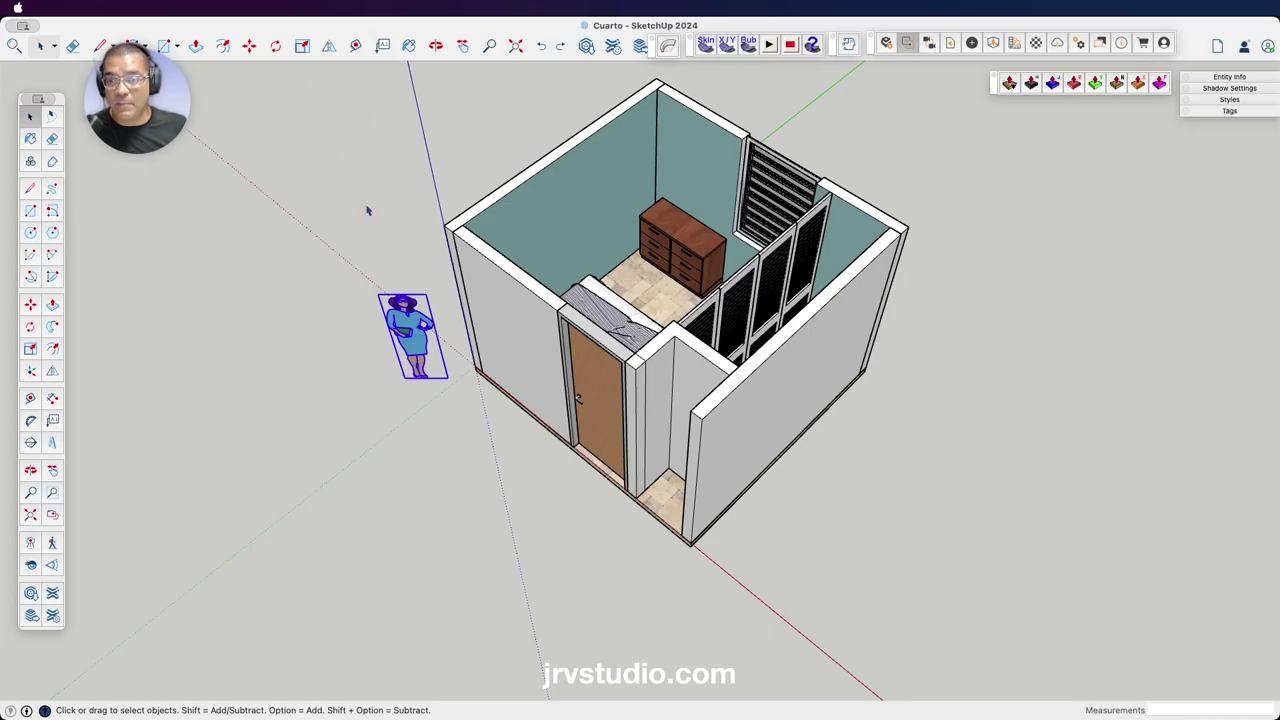
{"action": "key", "text": "Delete"}
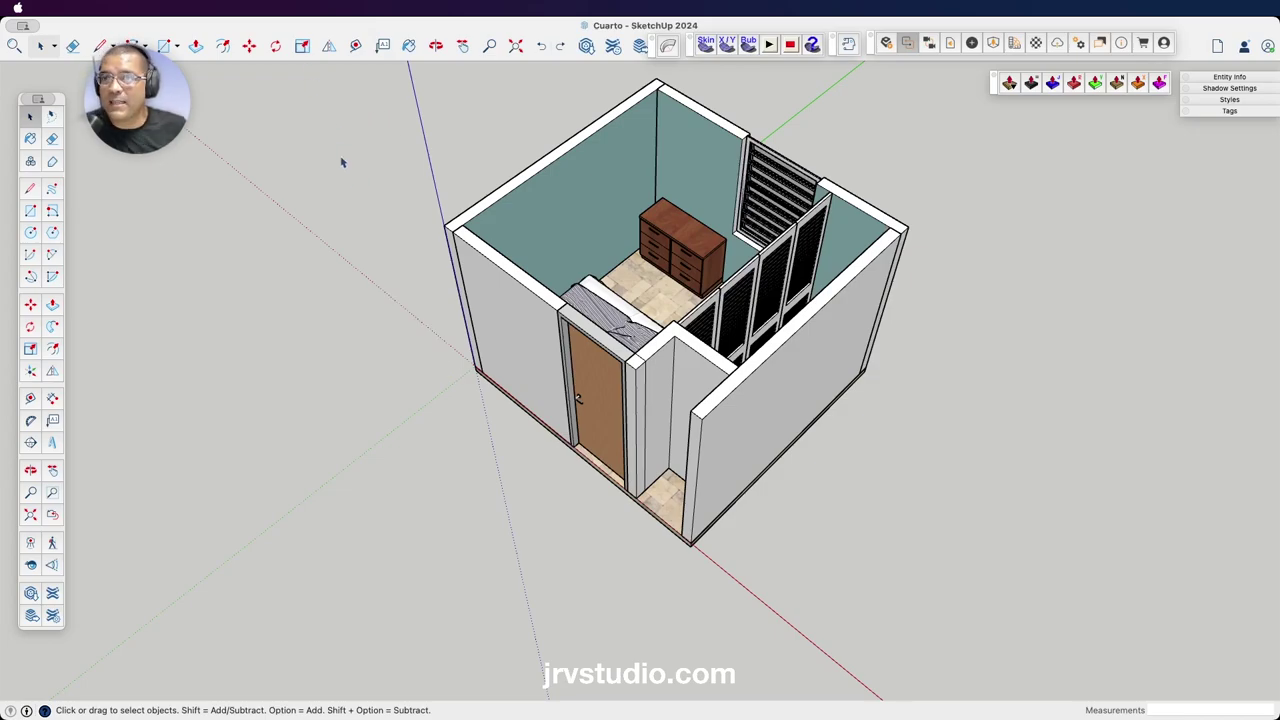
{"action": "left_click", "coordinate": [308, 8]}
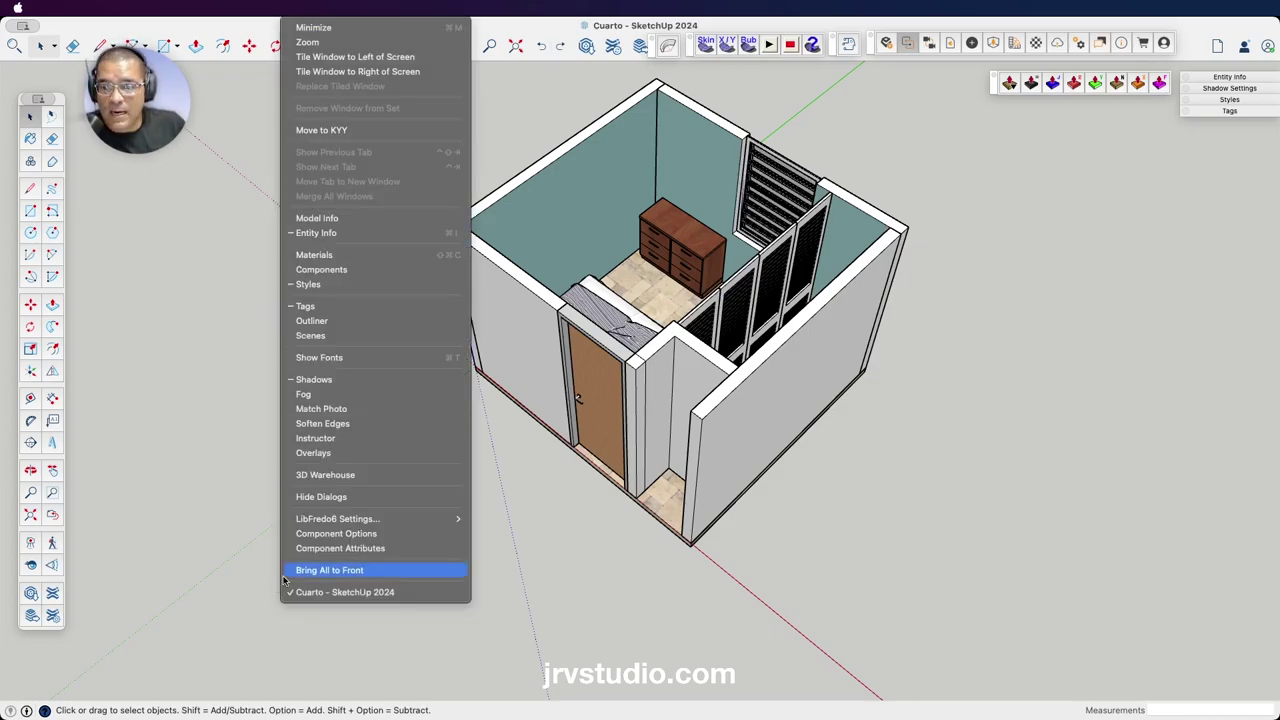
Search 3D Warehouse for 'People Kid' and open the 2D Kid Walking model page.
{"action": "left_click", "coordinate": [340, 474]}
{"action": "type", "text": "People Kid"}
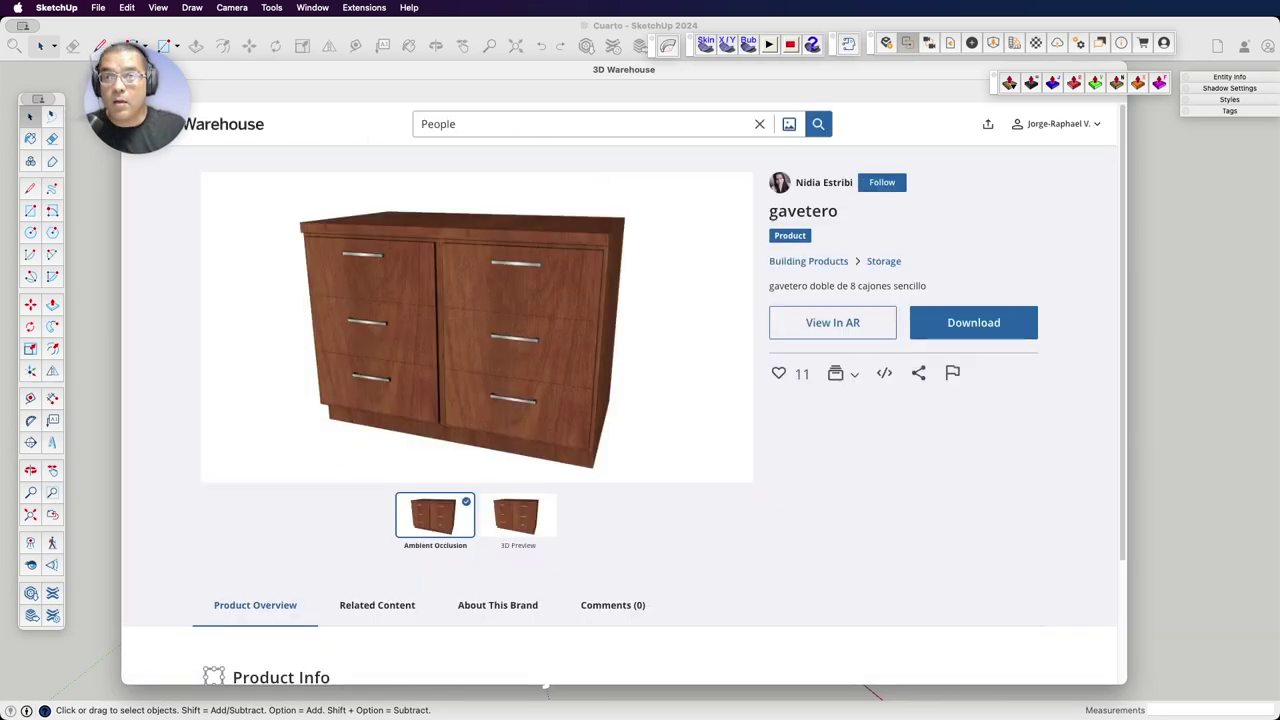
{"action": "key", "text": "Return"}
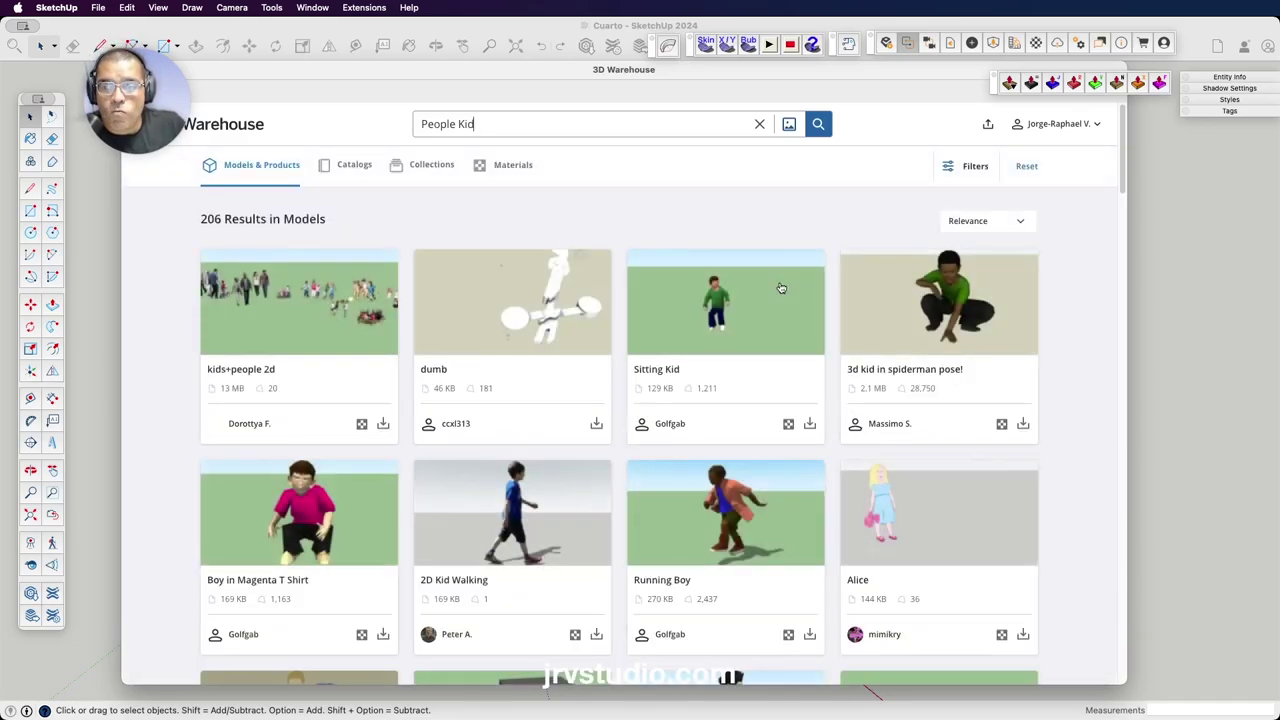
{"action": "scroll", "coordinate": [700, 398], "scroll_direction": "down", "scroll_amount": 5}
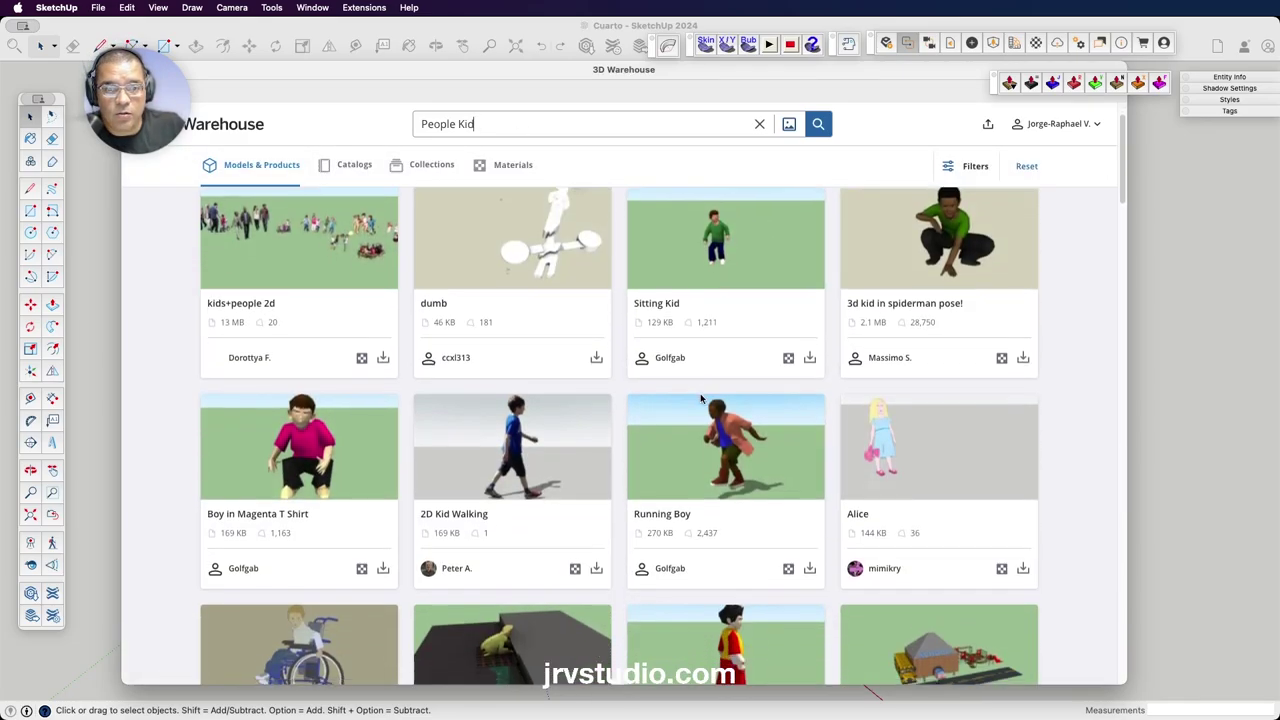
{"action": "scroll", "coordinate": [700, 398], "scroll_direction": "up", "scroll_amount": 2}
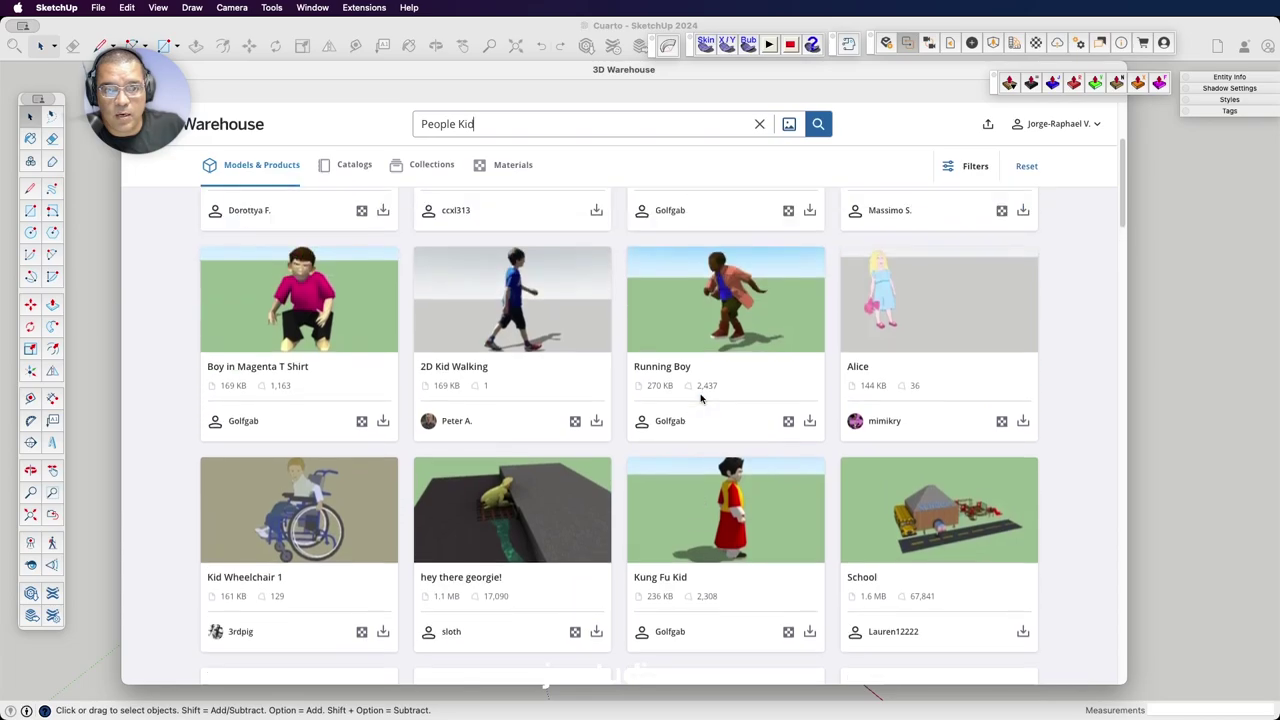
{"action": "scroll", "coordinate": [700, 398], "scroll_direction": "down", "scroll_amount": 3}
{"action": "scroll", "coordinate": [700, 398], "scroll_direction": "down", "scroll_amount": 5}
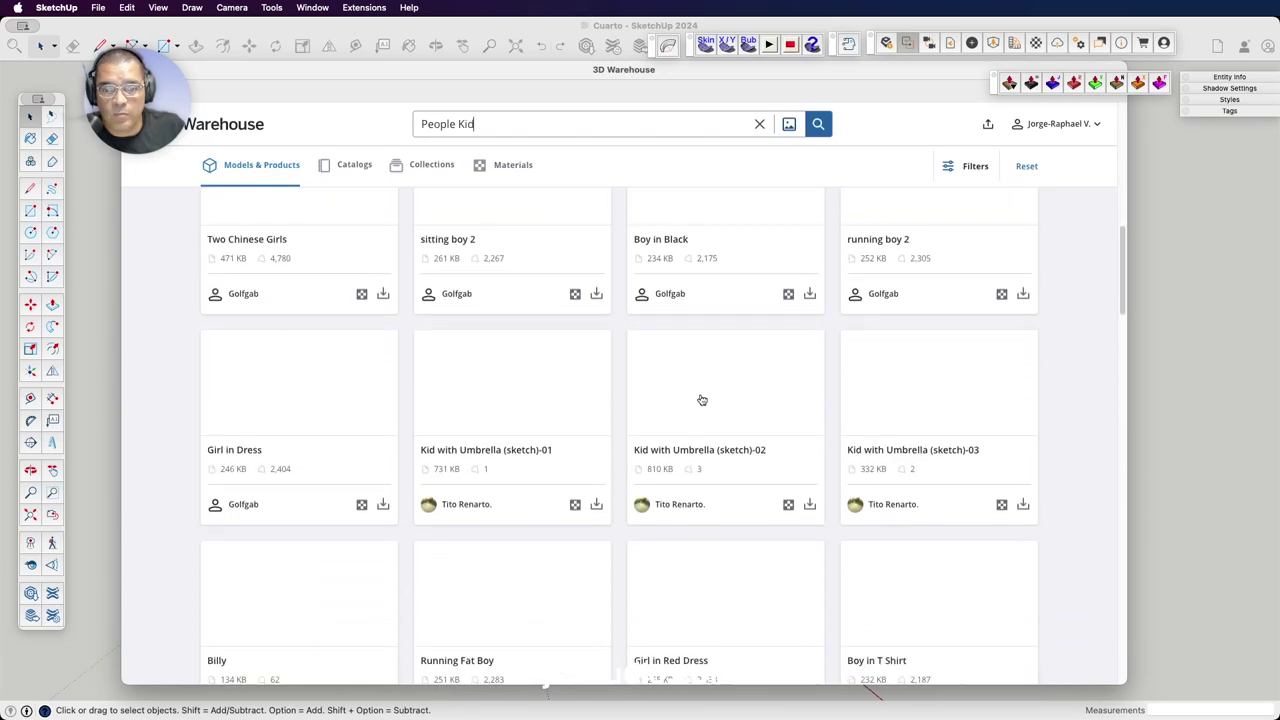
{"action": "scroll", "coordinate": [702, 400], "scroll_direction": "up", "scroll_amount": 3}
{"action": "scroll", "coordinate": [702, 400], "scroll_direction": "up", "scroll_amount": 3}
{"action": "scroll", "coordinate": [702, 400], "scroll_direction": "up", "scroll_amount": 3}
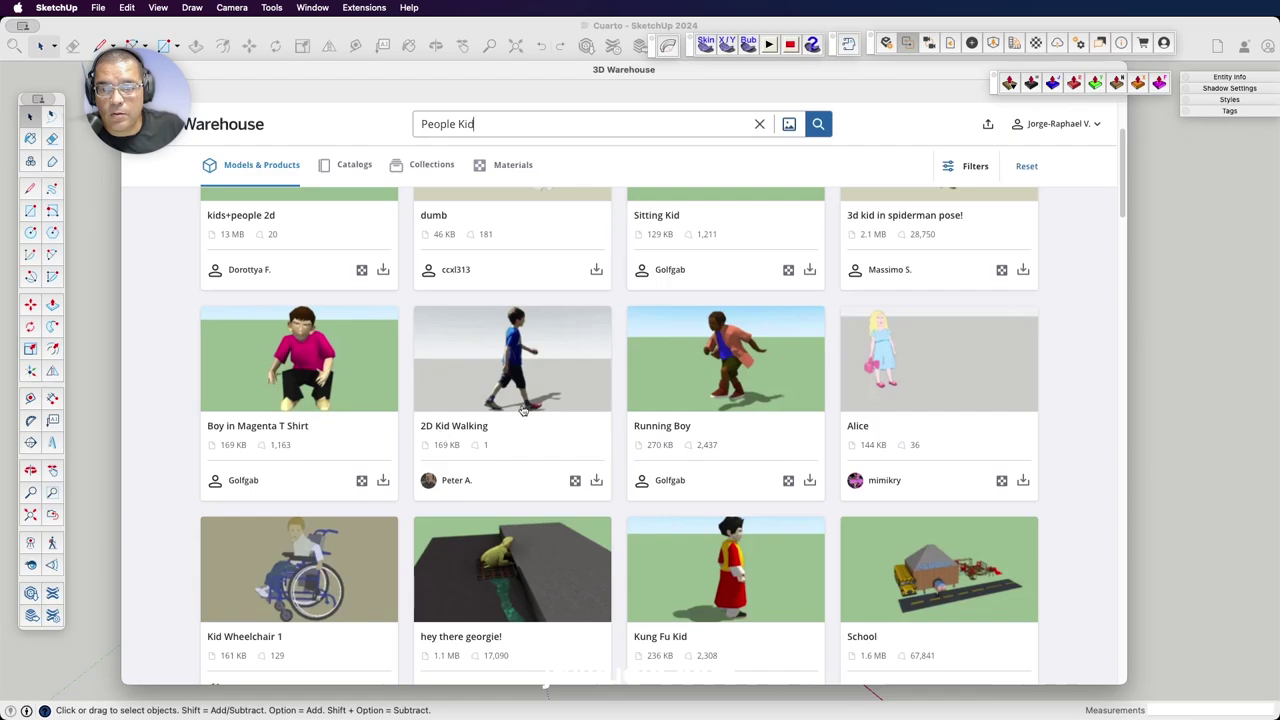
{"action": "scroll", "coordinate": [559, 420], "scroll_direction": "down", "scroll_amount": 2}
{"action": "scroll", "coordinate": [652, 430], "scroll_direction": "down", "scroll_amount": 5}
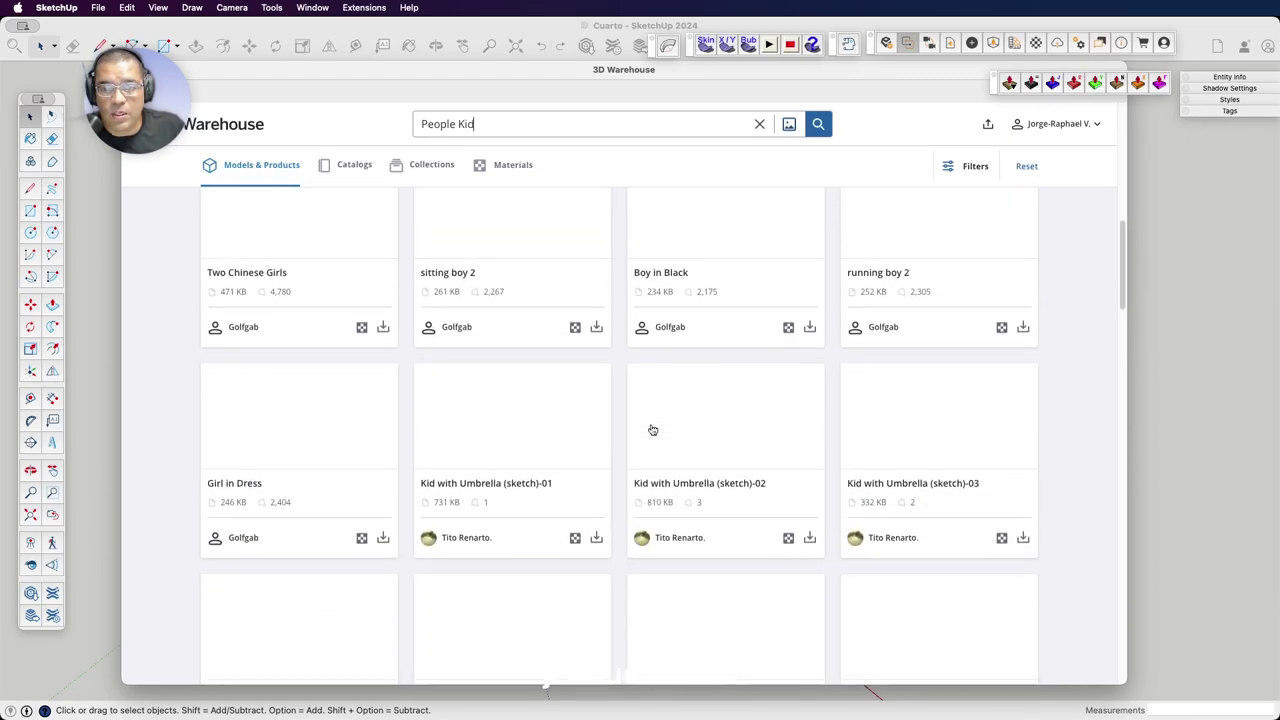
{"action": "scroll", "coordinate": [652, 430], "scroll_direction": "down", "scroll_amount": 1}
{"action": "scroll", "coordinate": [652, 430], "scroll_direction": "down", "scroll_amount": 3}
{"action": "scroll", "coordinate": [652, 430], "scroll_direction": "down", "scroll_amount": 4}
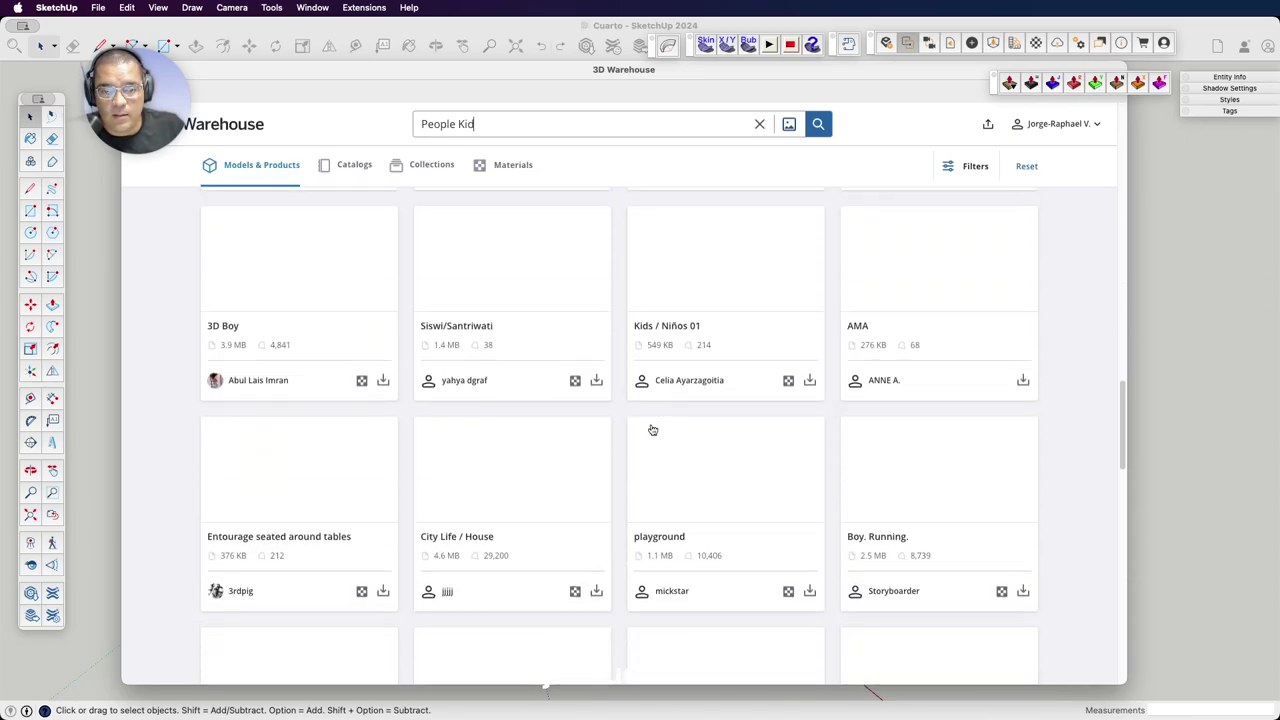
{"action": "scroll", "coordinate": [651, 429], "scroll_direction": "down", "scroll_amount": 2}
{"action": "scroll", "coordinate": [651, 429], "scroll_direction": "down", "scroll_amount": 5}
{"action": "scroll", "coordinate": [651, 429], "scroll_direction": "down", "scroll_amount": 1}
{"action": "scroll", "coordinate": [651, 429], "scroll_direction": "down", "scroll_amount": 3}
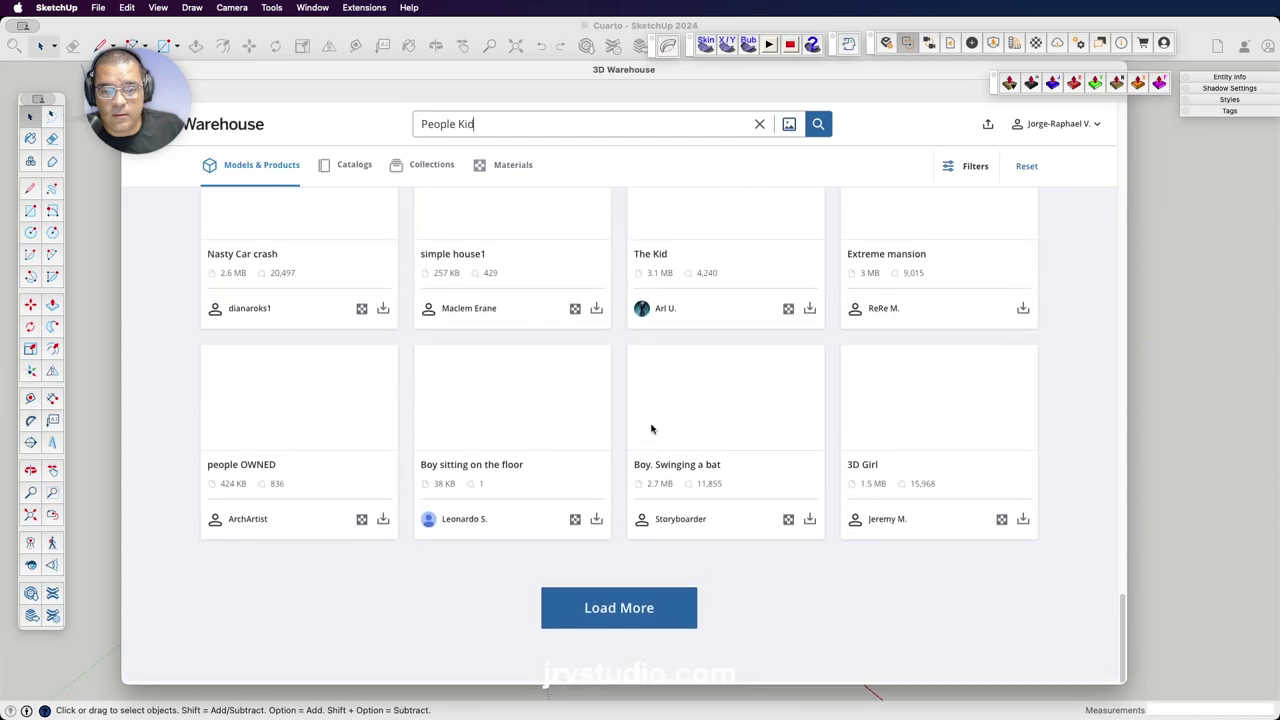
{"action": "scroll", "coordinate": [651, 428], "scroll_direction": "up", "scroll_amount": 10}
{"action": "scroll", "coordinate": [651, 428], "scroll_direction": "up", "scroll_amount": 8}
{"action": "scroll", "coordinate": [651, 428], "scroll_direction": "up", "scroll_amount": 6}
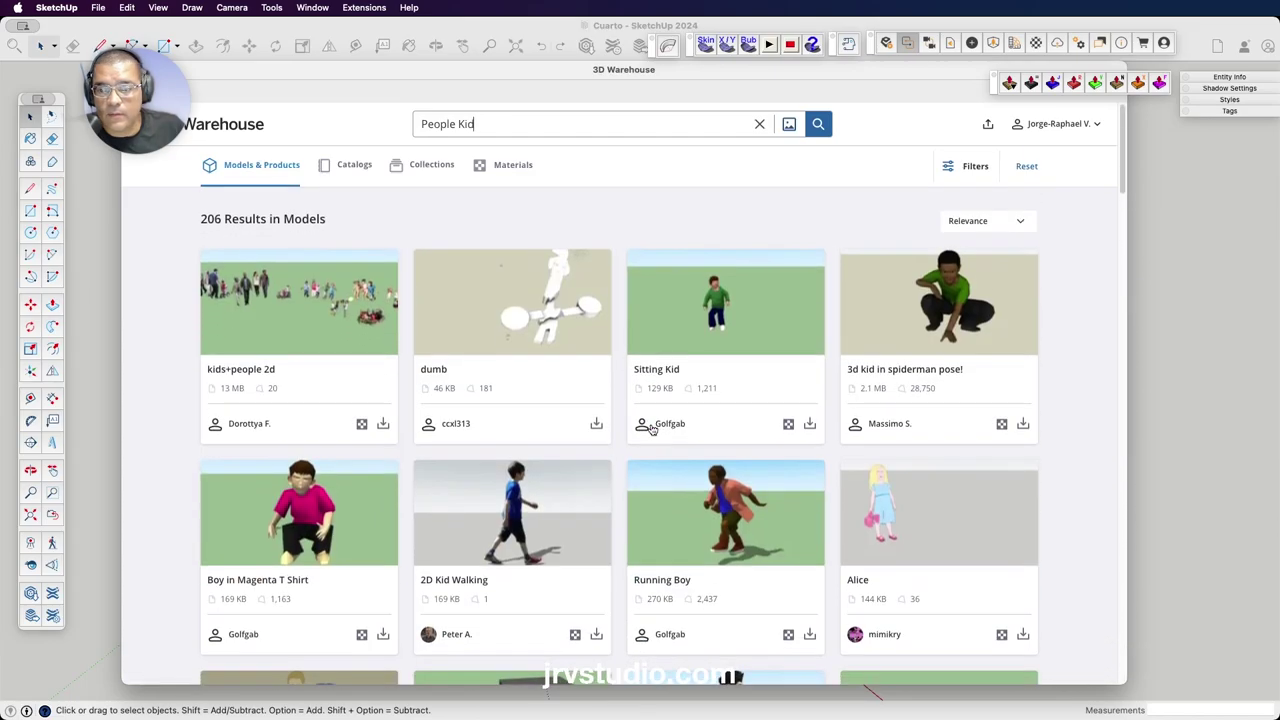
{"action": "scroll", "coordinate": [651, 428], "scroll_direction": "down", "scroll_amount": 1}
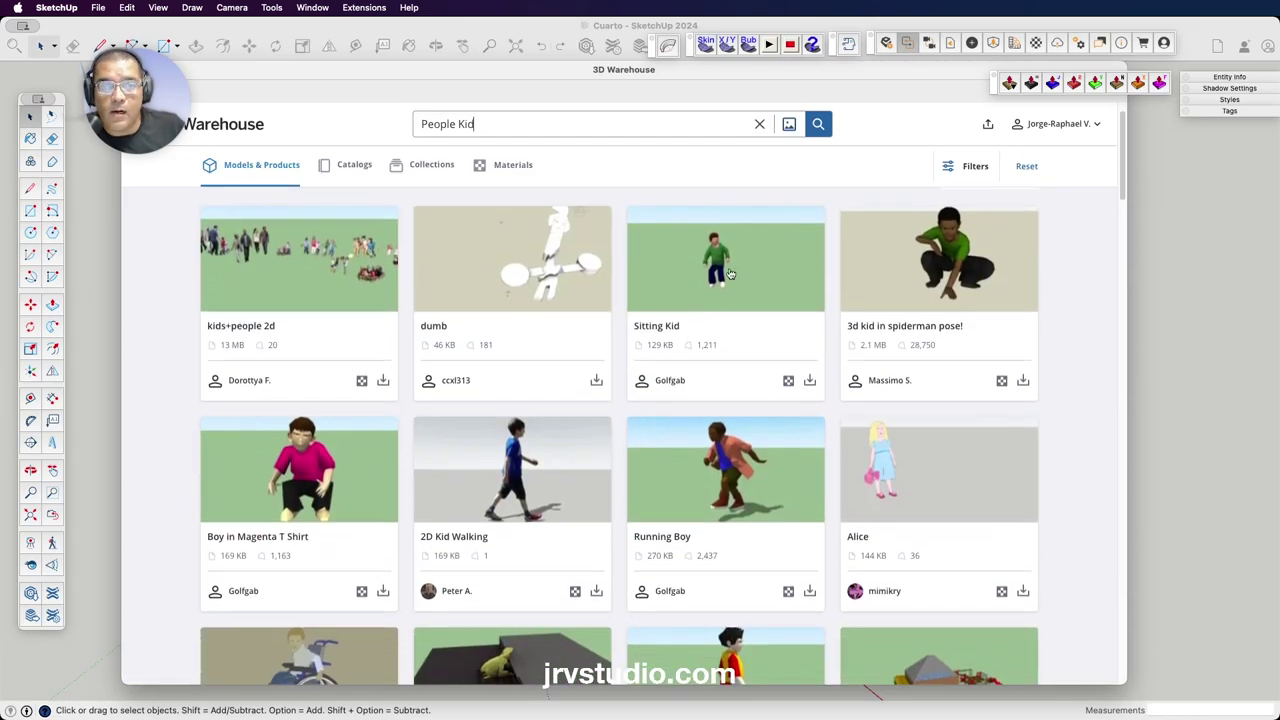
{"action": "scroll", "coordinate": [581, 384], "scroll_direction": "down", "scroll_amount": 2}
{"action": "scroll", "coordinate": [581, 384], "scroll_direction": "down", "scroll_amount": 2}
{"action": "scroll", "coordinate": [300, 440], "scroll_direction": "down", "scroll_amount": 2}
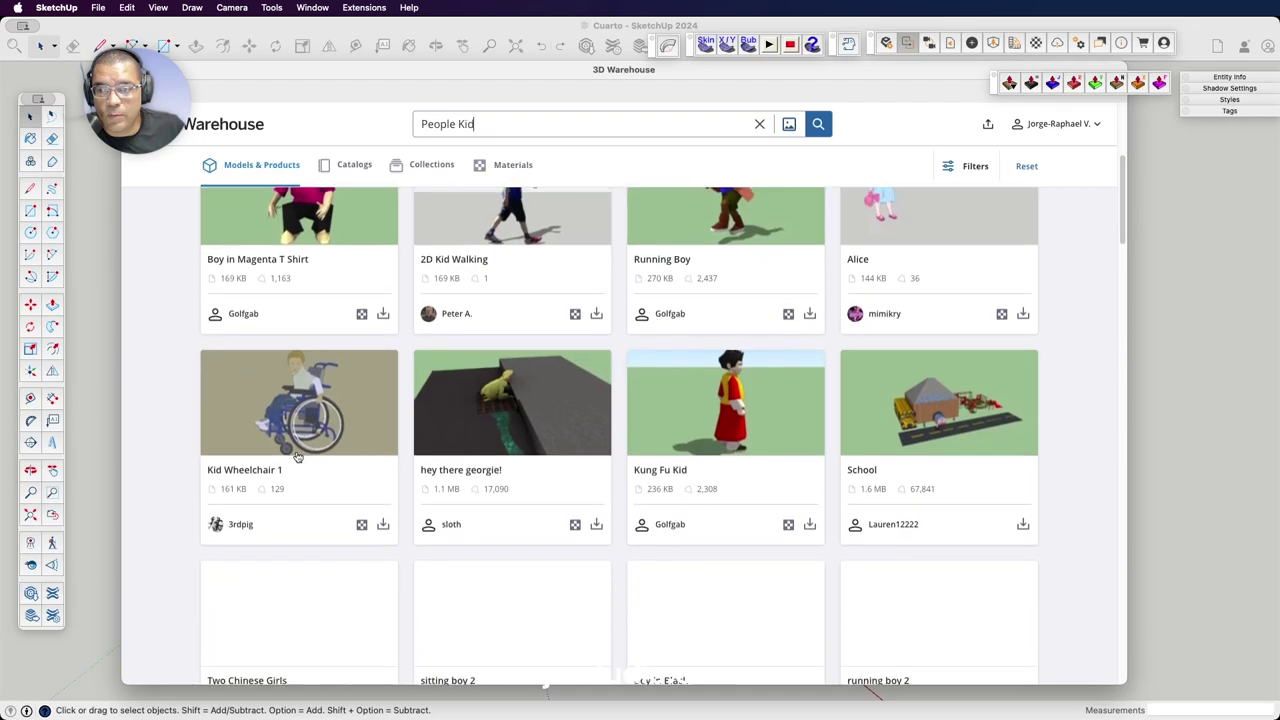
{"action": "scroll", "coordinate": [320, 418], "scroll_direction": "down", "scroll_amount": 2}
{"action": "scroll", "coordinate": [829, 389], "scroll_direction": "down", "scroll_amount": 1}
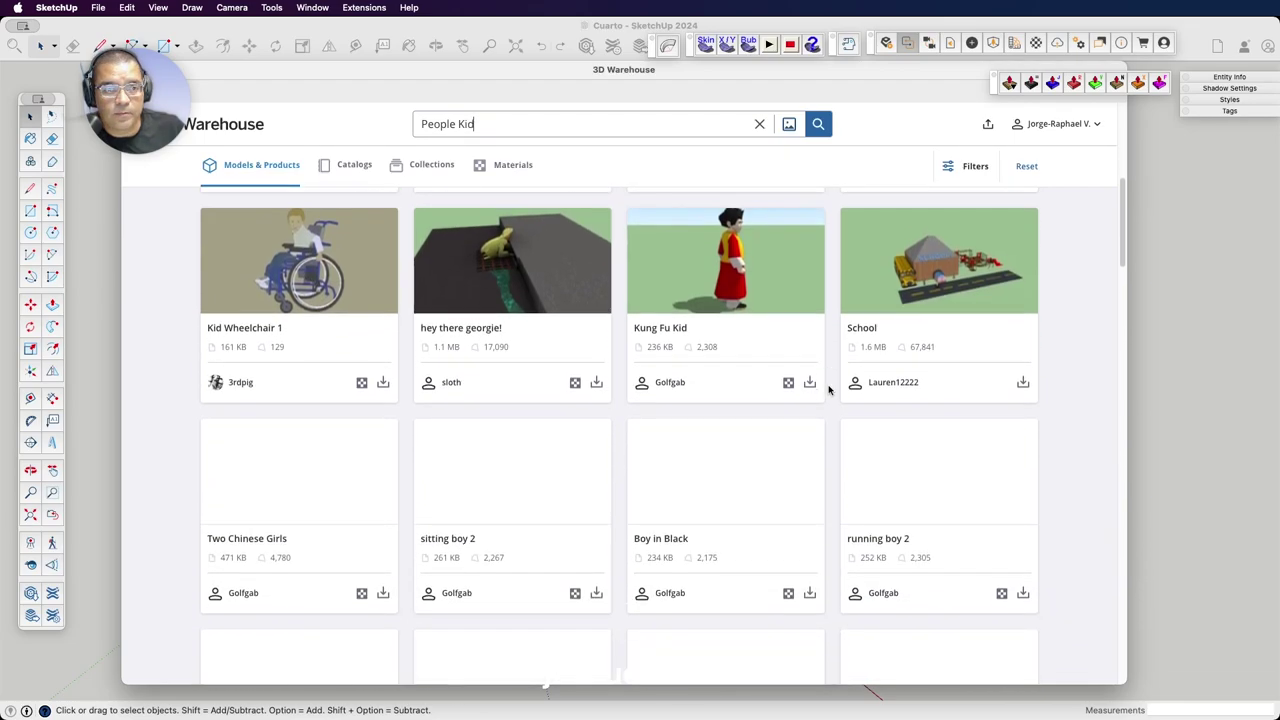
{"action": "scroll", "coordinate": [786, 460], "scroll_direction": "down", "scroll_amount": 1}
{"action": "scroll", "coordinate": [786, 460], "scroll_direction": "down", "scroll_amount": 2}
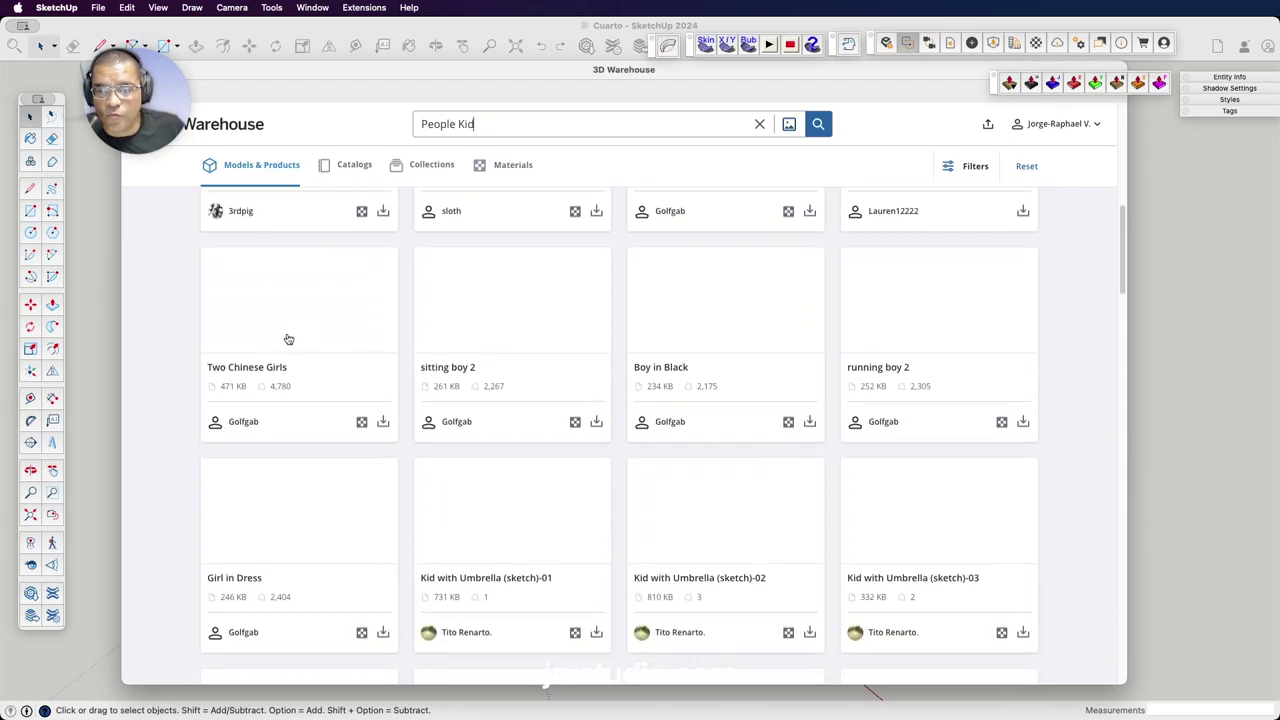
{"action": "scroll", "coordinate": [478, 375], "scroll_direction": "up", "scroll_amount": 8}
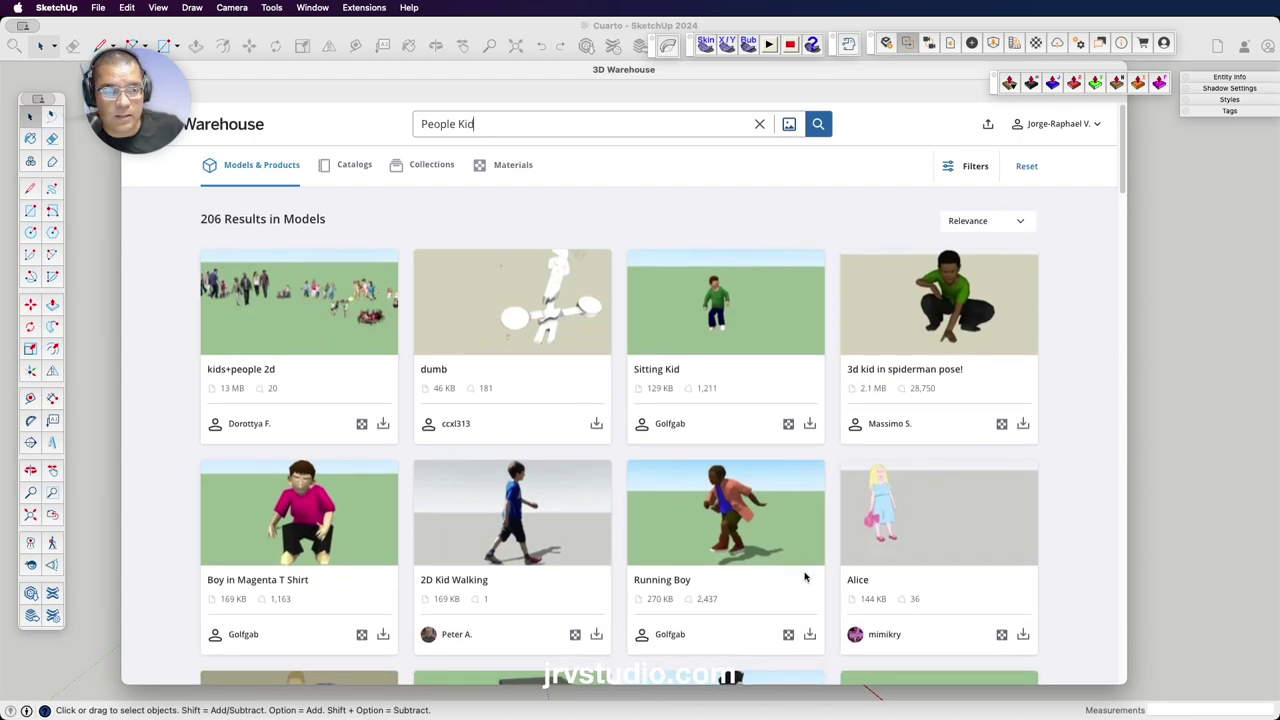
{"action": "left_click", "coordinate": [512, 523]}
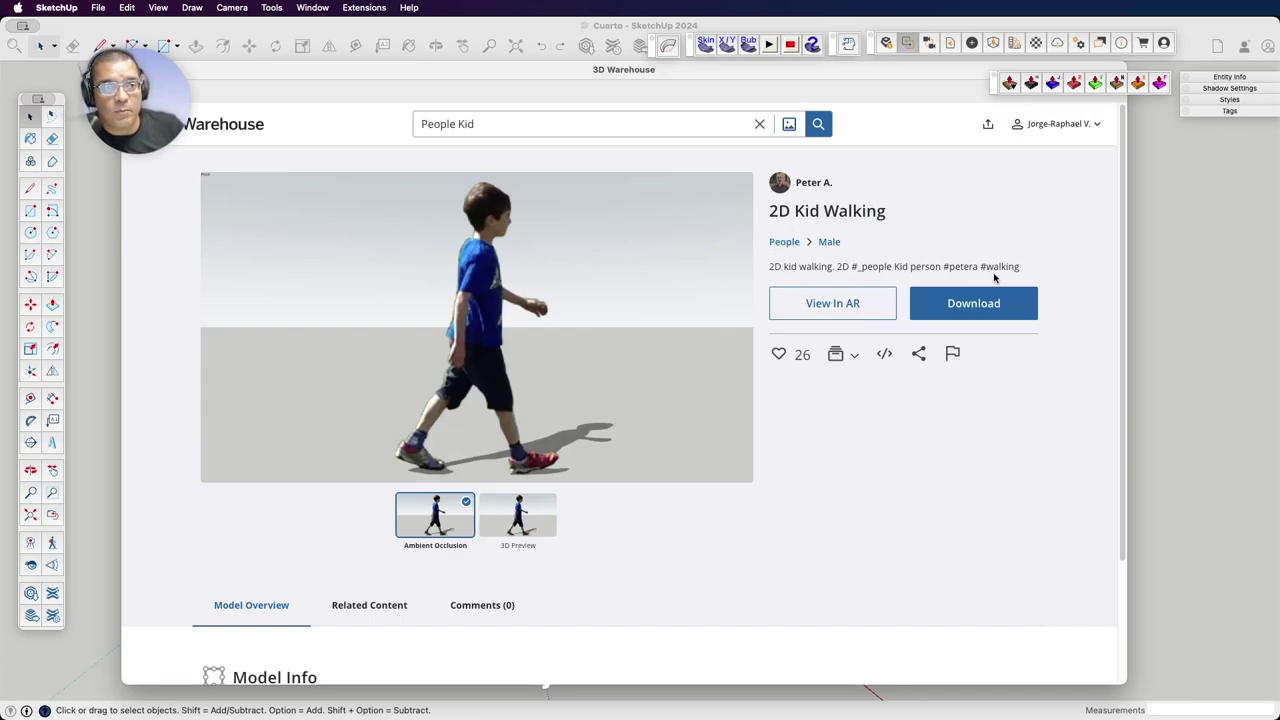
Download the 2D Kid Walking model directly into the bedroom and place it.
{"action": "left_click", "coordinate": [967, 309]}
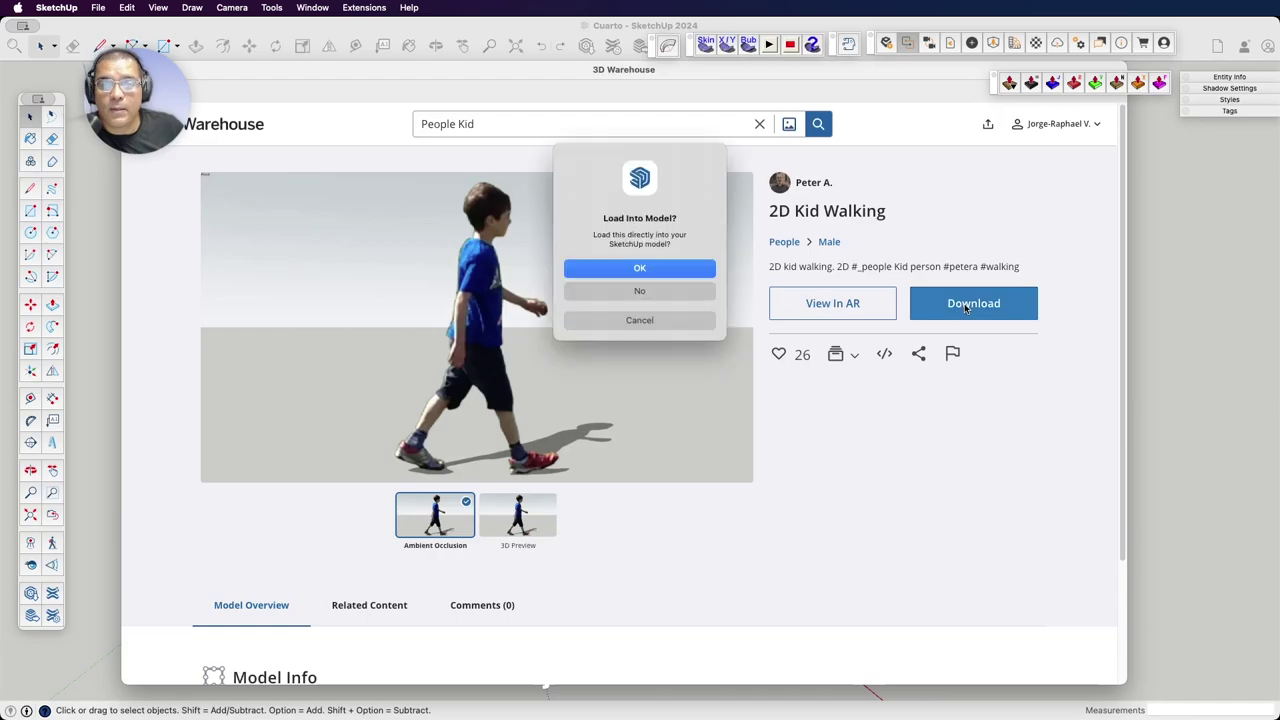
{"action": "left_click", "coordinate": [658, 272]}
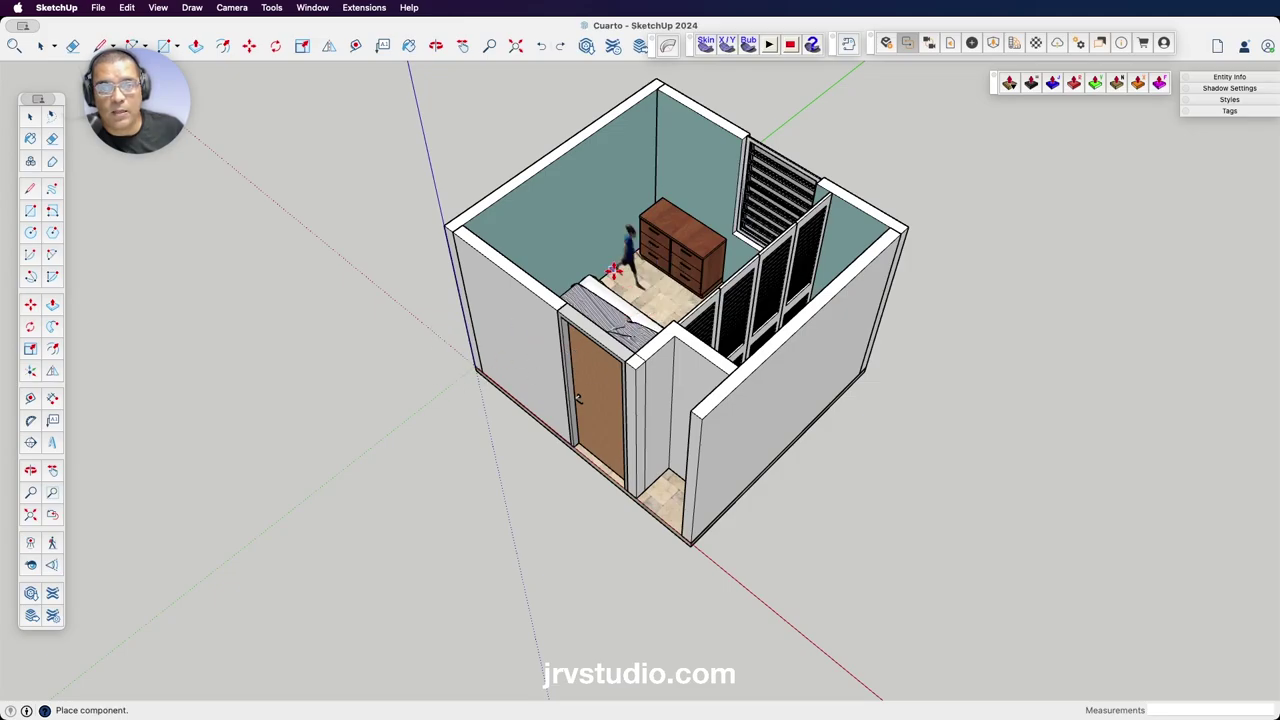
{"action": "left_click", "coordinate": [613, 270]}
{"action": "scroll", "coordinate": [615, 270], "scroll_direction": "up", "scroll_amount": 6}
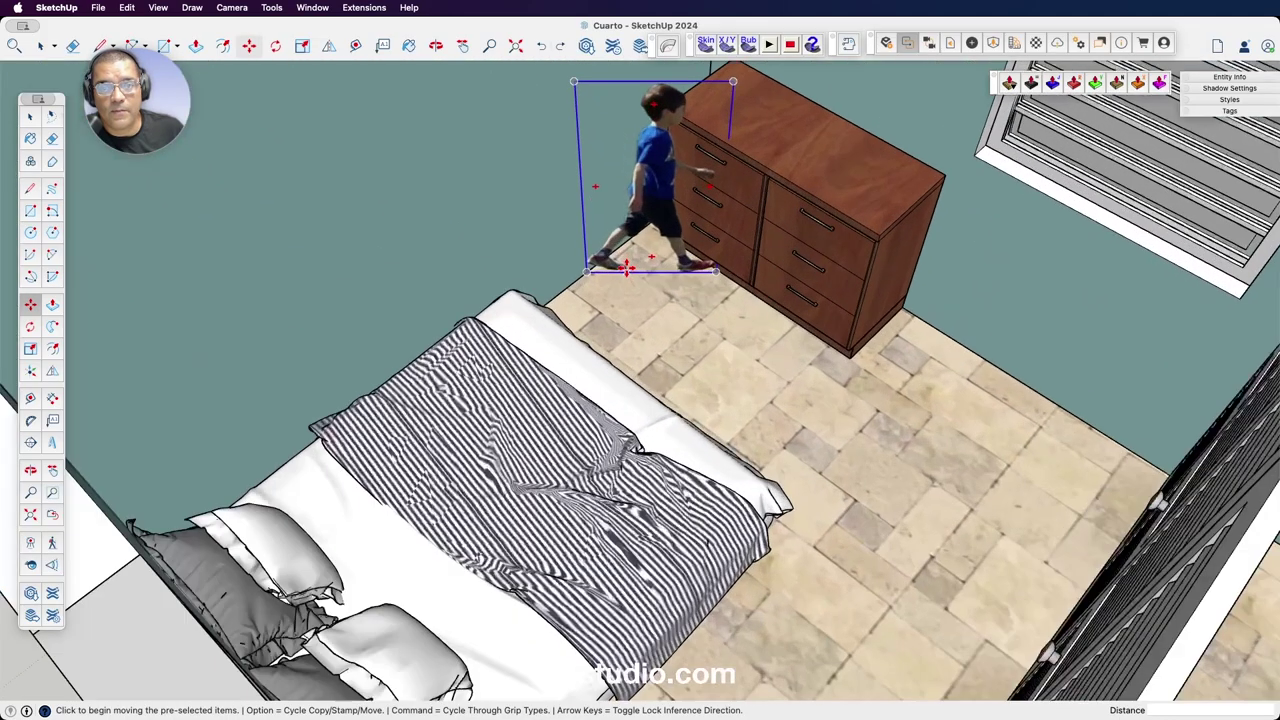
{"action": "mouse_move", "coordinate": [678, 331]}
{"action": "middle_mouse_down"}
{"action": "mouse_move", "coordinate": [985, 292]}
{"action": "mouse_move", "coordinate": [607, 400]}
{"action": "middle_mouse_up"}
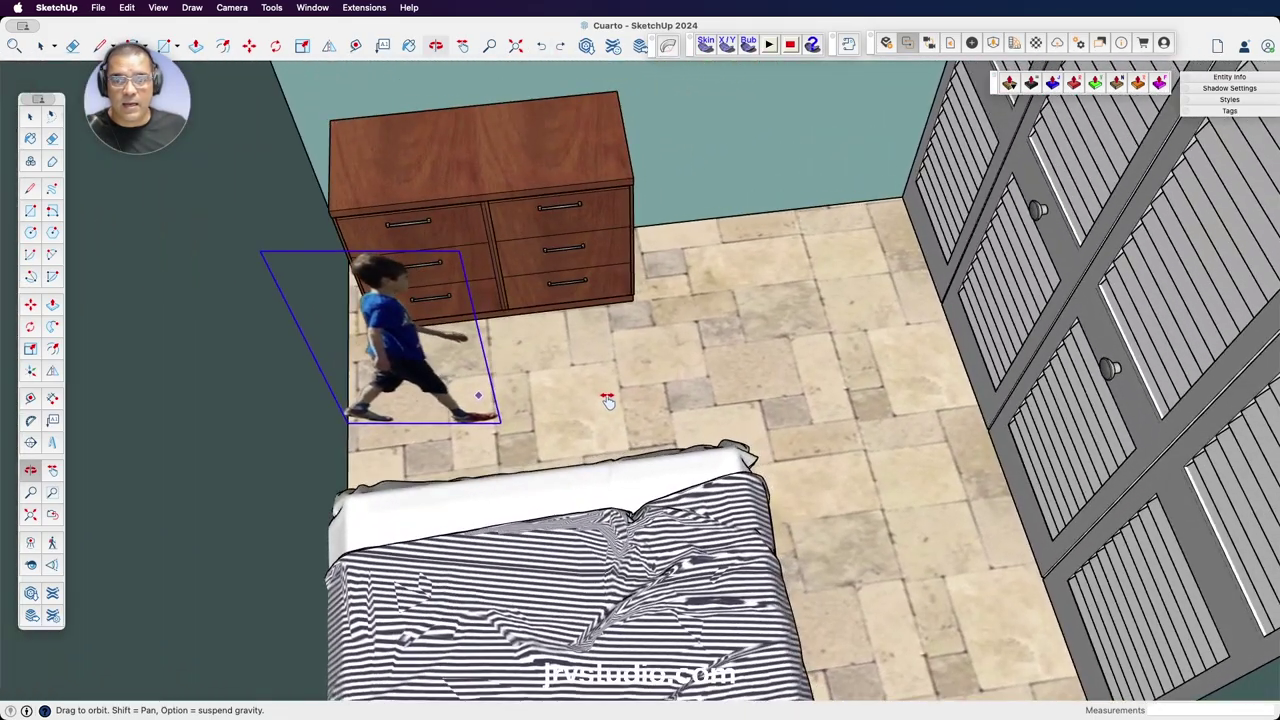
Move the kid figure further right across the bedroom floor.
{"action": "key", "text": "m"}
{"action": "left_click", "coordinate": [498, 424]}
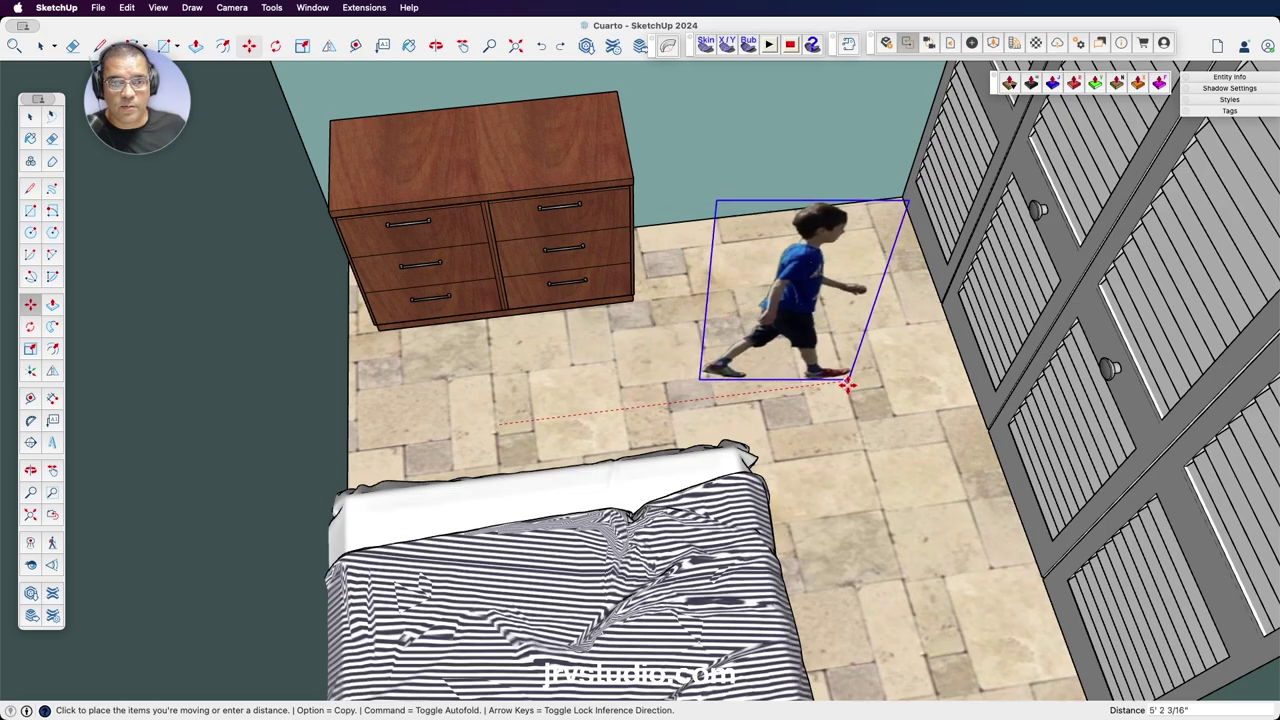
{"action": "left_click", "coordinate": [849, 380]}
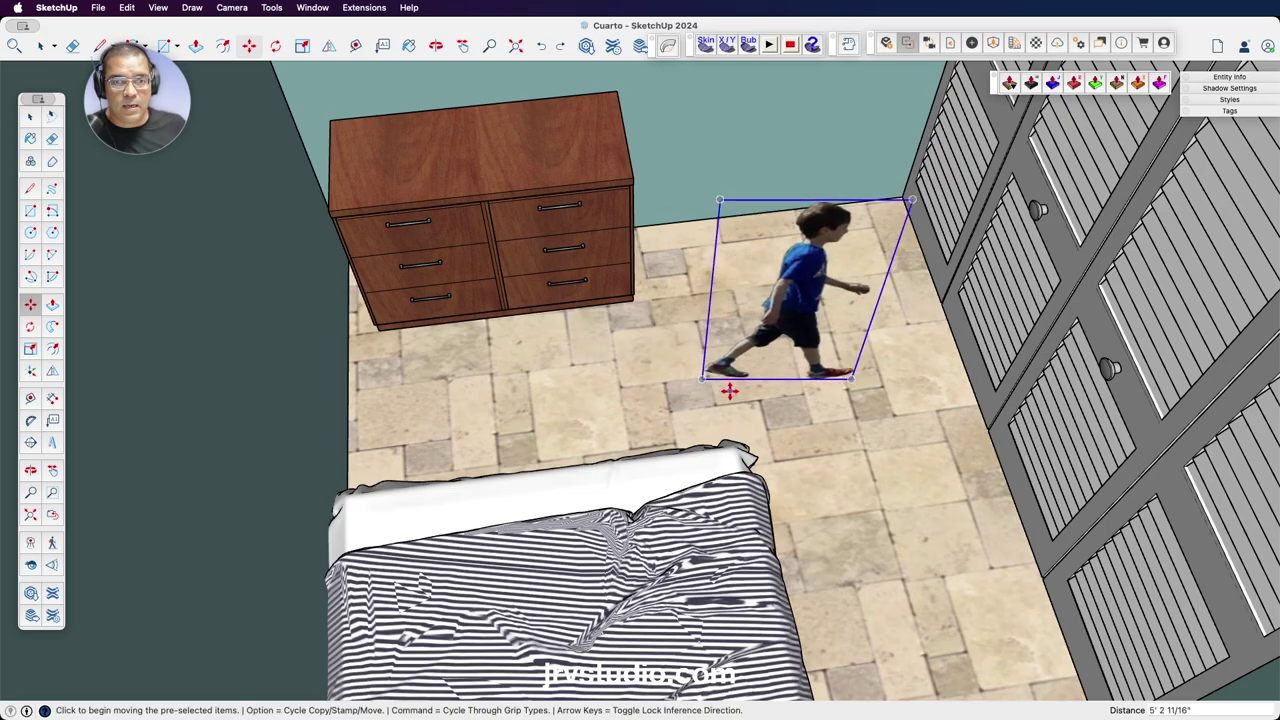
{"action": "mouse_move", "coordinate": [730, 431]}
{"action": "middle_mouse_down"}
{"action": "mouse_move", "coordinate": [650, 325]}
{"action": "mouse_move", "coordinate": [571, 508]}
{"action": "mouse_move", "coordinate": [994, 423]}
{"action": "mouse_move", "coordinate": [368, 447]}
{"action": "mouse_move", "coordinate": [214, 531]}
{"action": "mouse_move", "coordinate": [894, 474]}
{"action": "mouse_move", "coordinate": [737, 363]}
{"action": "mouse_move", "coordinate": [770, 360]}
{"action": "middle_mouse_up"}
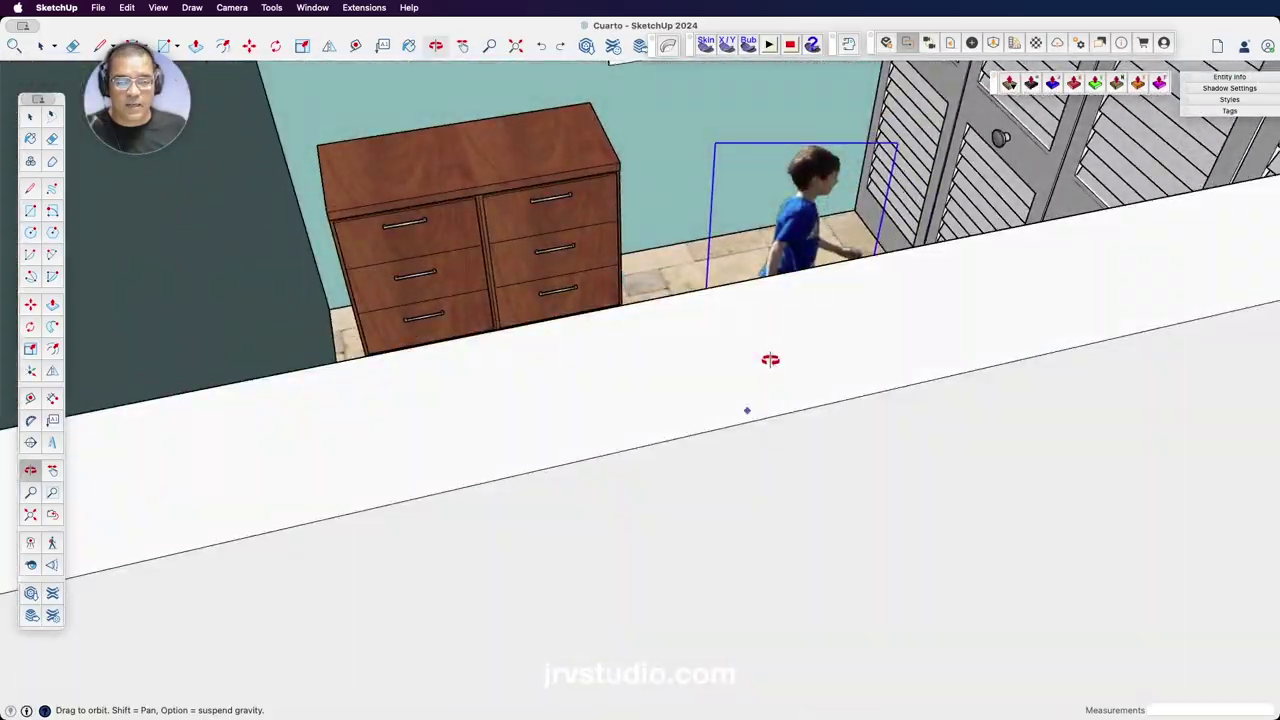
{"action": "scroll", "coordinate": [770, 360], "scroll_direction": "down", "scroll_amount": 5}
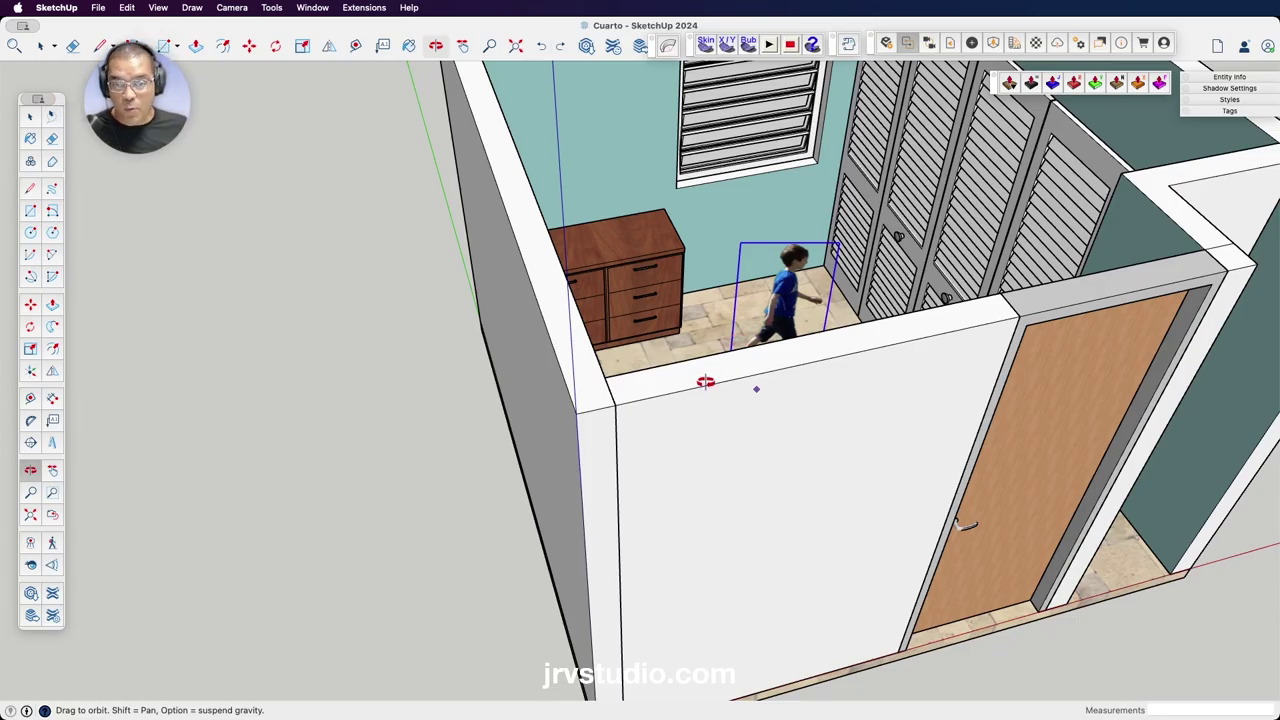
{"action": "mouse_move", "coordinate": [705, 382]}
{"action": "left_mouse_down"}
{"action": "mouse_move", "coordinate": [675, 415]}
{"action": "mouse_move", "coordinate": [780, 565]}
{"action": "mouse_move", "coordinate": [762, 357]}
{"action": "mouse_move", "coordinate": [768, 406]}
{"action": "mouse_move", "coordinate": [566, 300]}
{"action": "mouse_move", "coordinate": [689, 290]}
{"action": "left_mouse_up"}
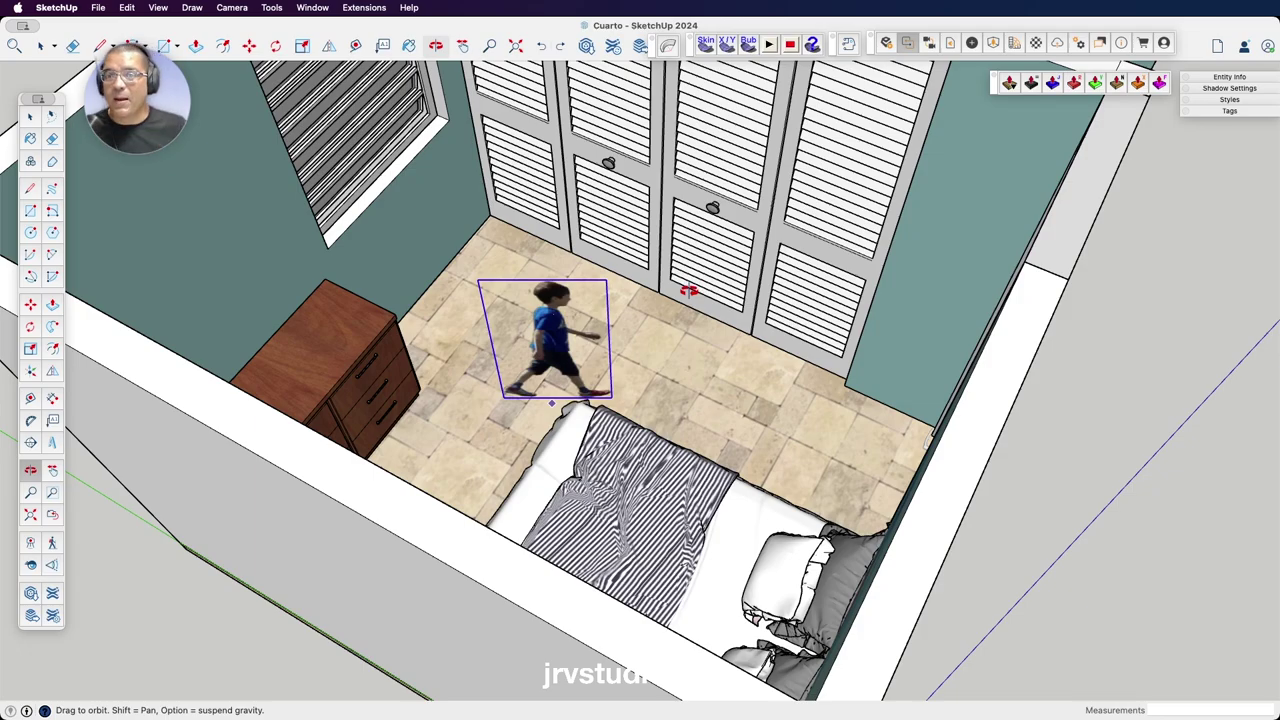
{"action": "mouse_move", "coordinate": [725, 352]}
{"action": "left_mouse_down"}
{"action": "mouse_move", "coordinate": [686, 323]}
{"action": "mouse_move", "coordinate": [685, 412]}
{"action": "left_mouse_up"}
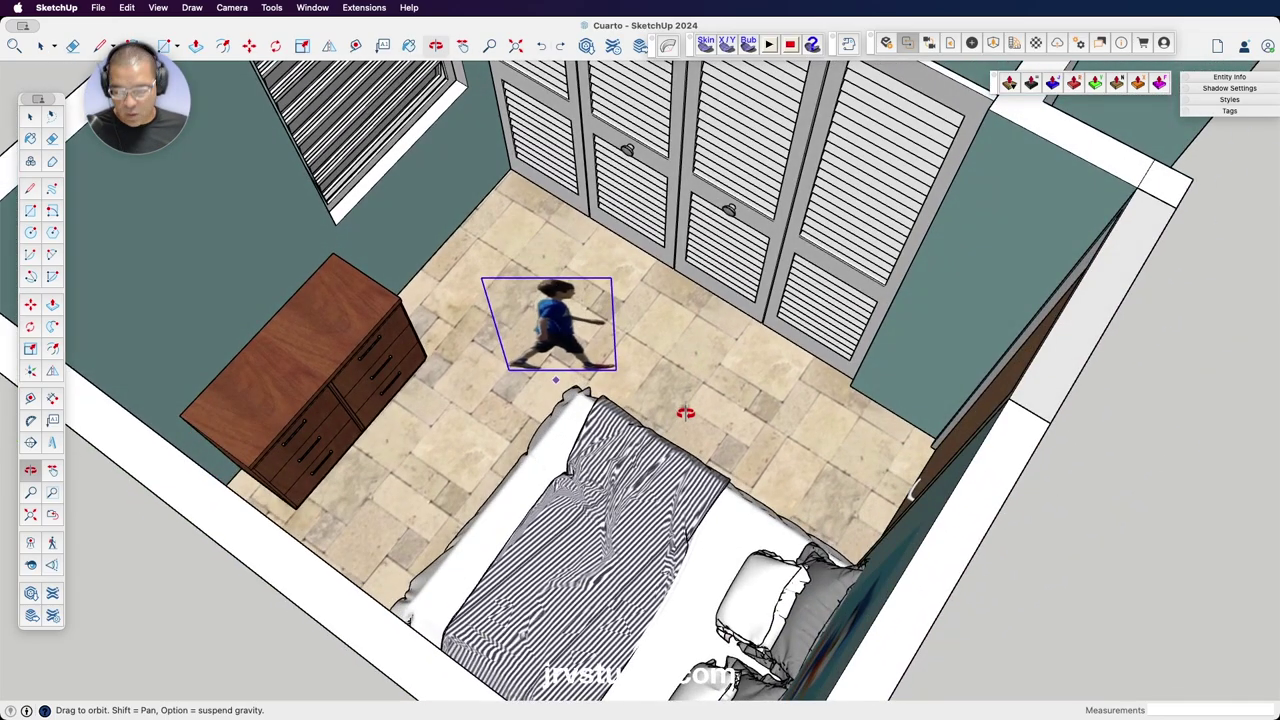
From a top-down view, shift the kid figure up and left between bed and closets.
{"action": "key", "text": "m"}
{"action": "left_click", "coordinate": [573, 347]}
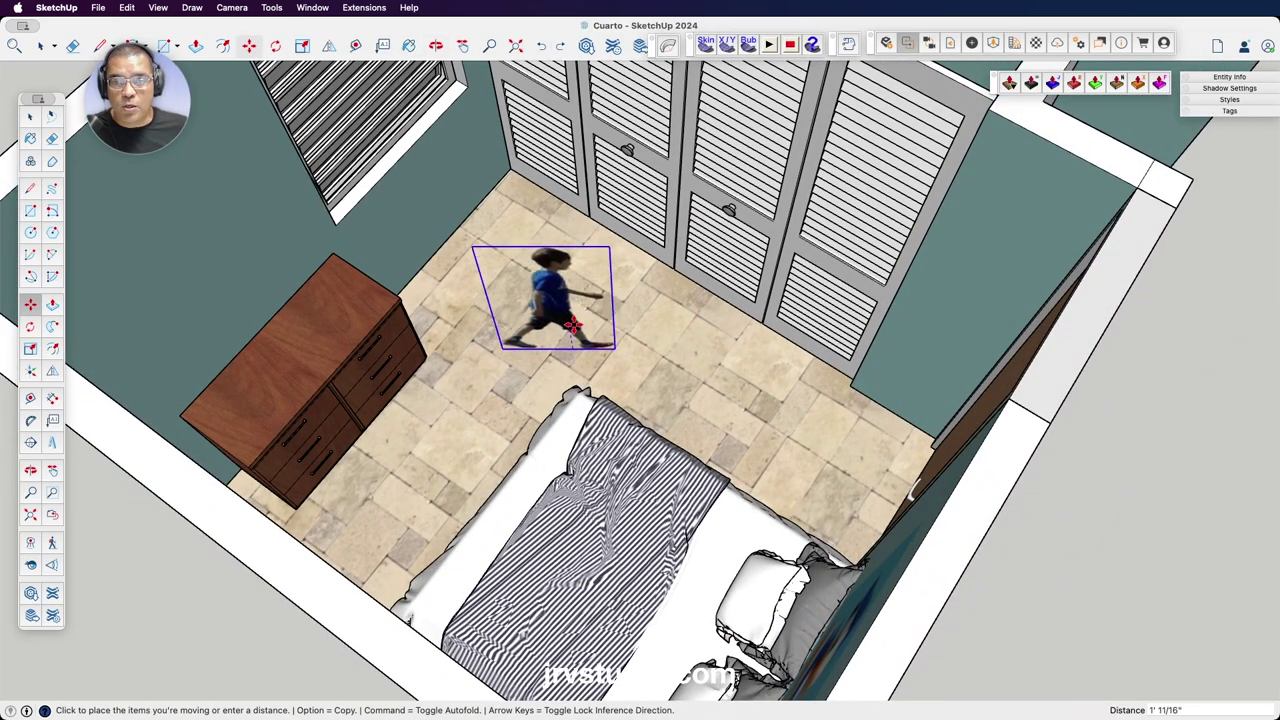
{"action": "left_click", "coordinate": [598, 320]}
{"action": "left_click", "coordinate": [598, 320]}
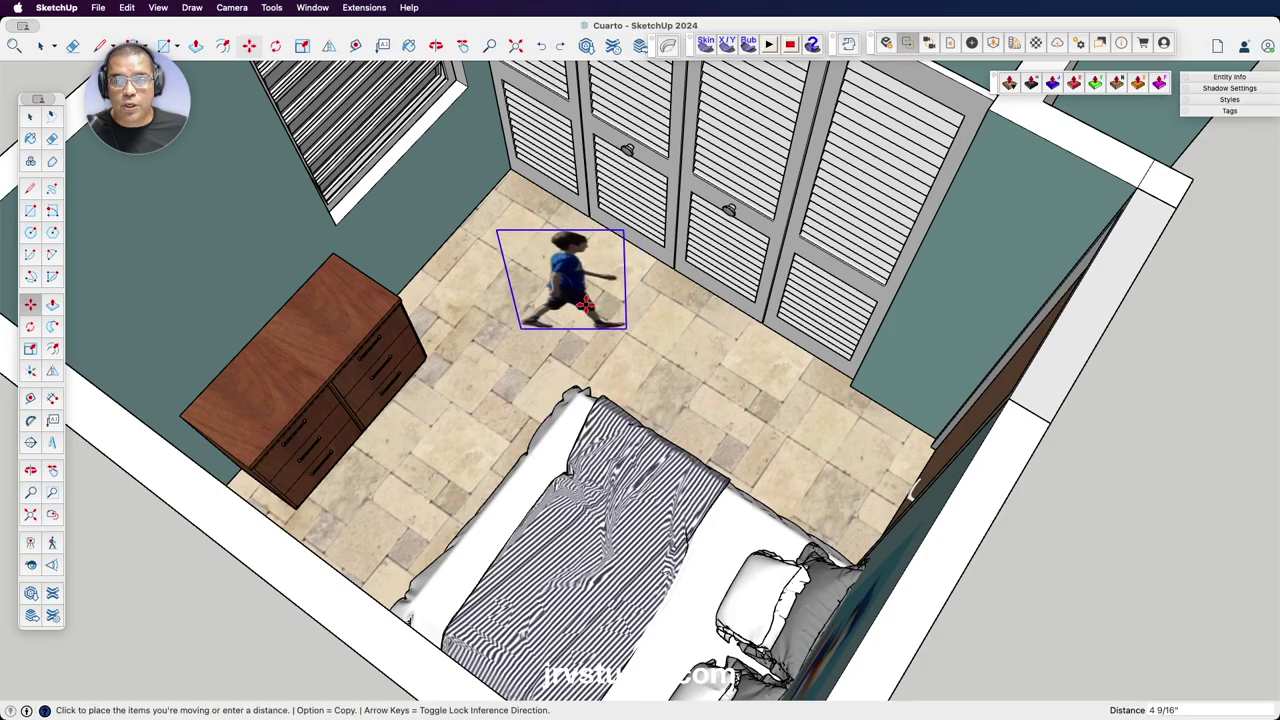
{"action": "left_click", "coordinate": [579, 300]}
{"action": "key", "text": "o"}
{"action": "mouse_move", "coordinate": [663, 363]}
{"action": "left_mouse_down"}
{"action": "mouse_move", "coordinate": [366, 314]}
{"action": "mouse_move", "coordinate": [455, 328]}
{"action": "mouse_move", "coordinate": [594, 480]}
{"action": "mouse_move", "coordinate": [766, 480]}
{"action": "mouse_move", "coordinate": [877, 534]}
{"action": "mouse_move", "coordinate": [781, 538]}
{"action": "mouse_move", "coordinate": [814, 474]}
{"action": "mouse_move", "coordinate": [586, 471]}
{"action": "mouse_move", "coordinate": [971, 491]}
{"action": "mouse_move", "coordinate": [920, 502]}
{"action": "left_mouse_up"}
Fine-tune the kid's spot on the tiled floor in front of the louvered closet doors.
{"action": "key", "text": "m"}
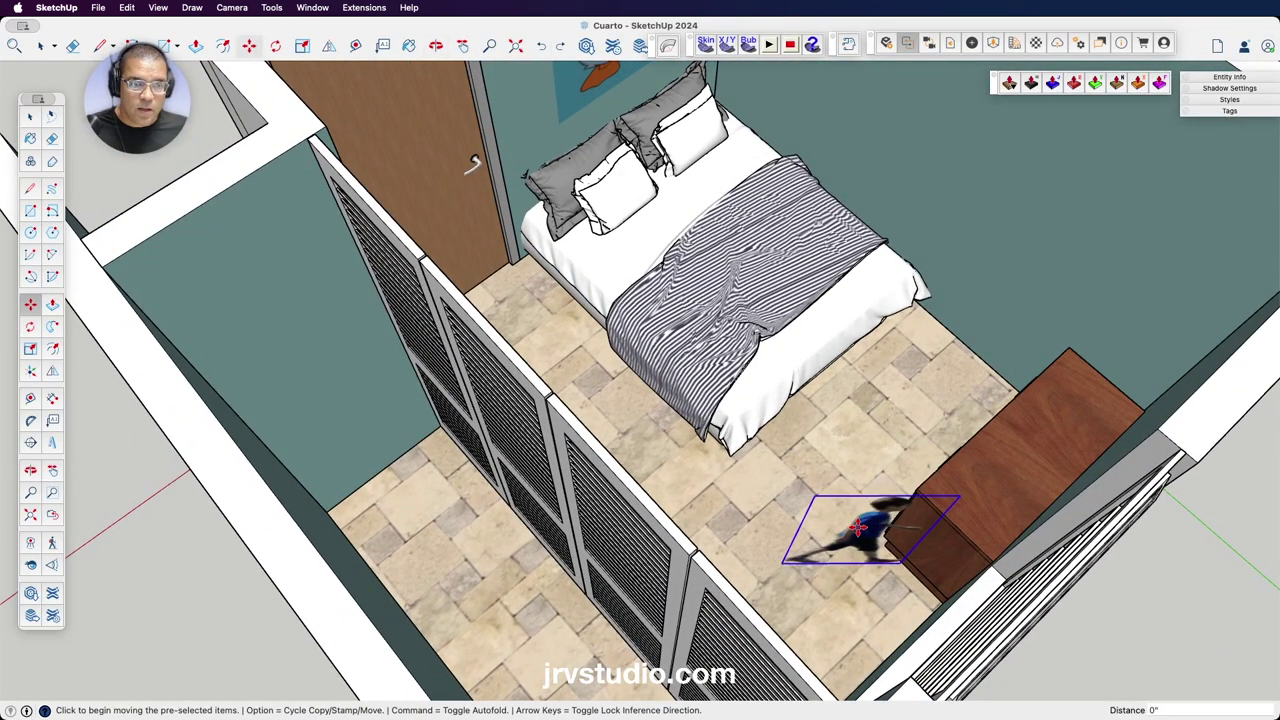
{"action": "left_click", "coordinate": [858, 527]}
{"action": "left_click", "coordinate": [843, 527]}
{"action": "left_click", "coordinate": [847, 530]}
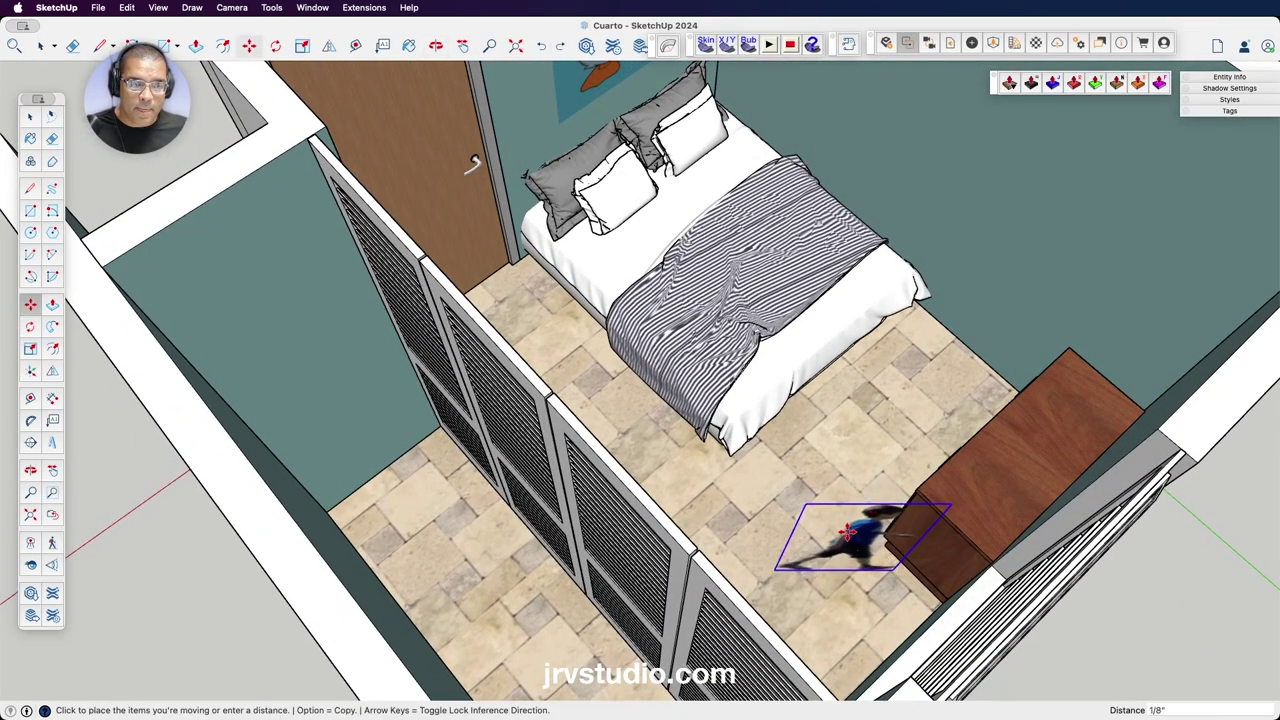
{"action": "left_click", "coordinate": [840, 523]}
{"action": "left_click", "coordinate": [838, 527]}
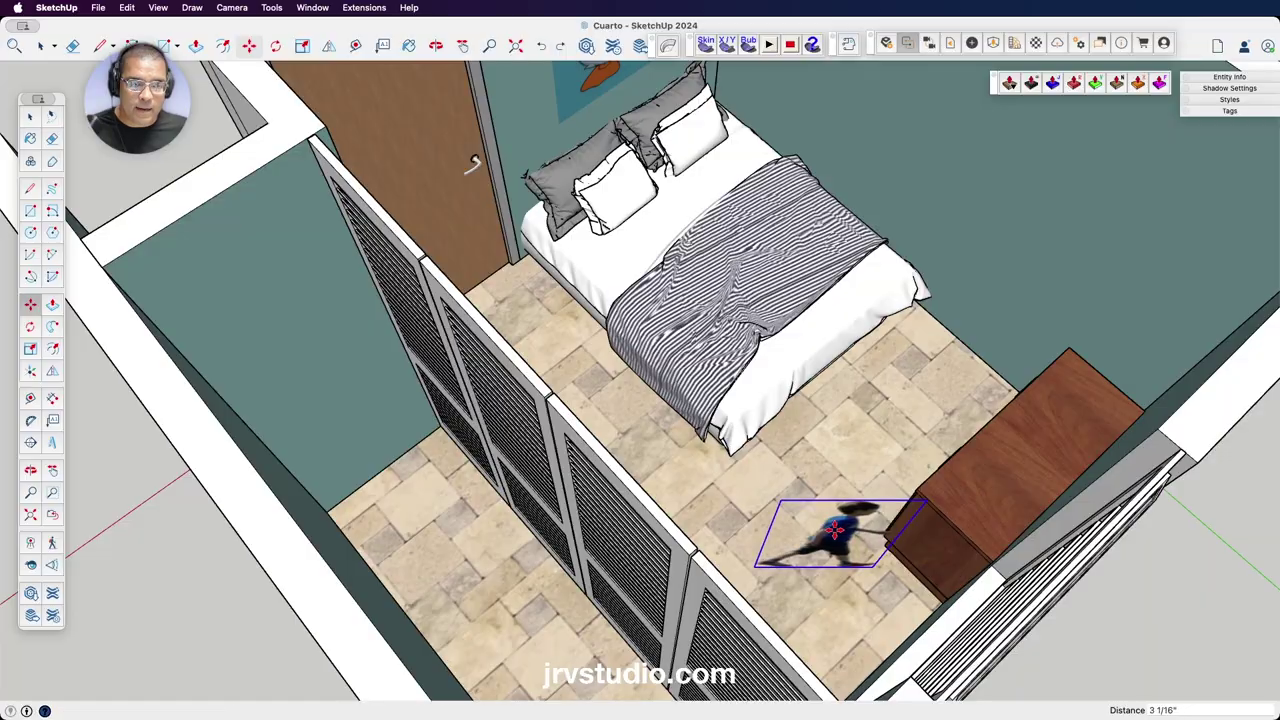
{"action": "mouse_move", "coordinate": [835, 530]}
{"action": "middle_mouse_down"}
{"action": "mouse_move", "coordinate": [708, 361]}
{"action": "mouse_move", "coordinate": [583, 420]}
{"action": "mouse_move", "coordinate": [600, 430]}
{"action": "mouse_move", "coordinate": [540, 390]}
{"action": "mouse_move", "coordinate": [580, 369]}
{"action": "mouse_move", "coordinate": [569, 383]}
{"action": "mouse_move", "coordinate": [766, 417]}
{"action": "mouse_move", "coordinate": [603, 420]}
{"action": "mouse_move", "coordinate": [743, 389]}
{"action": "mouse_move", "coordinate": [609, 466]}
{"action": "mouse_move", "coordinate": [537, 434]}
{"action": "mouse_move", "coordinate": [831, 446]}
{"action": "mouse_move", "coordinate": [694, 461]}
{"action": "mouse_move", "coordinate": [797, 466]}
{"action": "mouse_move", "coordinate": [917, 420]}
{"action": "mouse_move", "coordinate": [891, 371]}
{"action": "mouse_move", "coordinate": [688, 480]}
{"action": "mouse_move", "coordinate": [780, 480]}
{"action": "mouse_move", "coordinate": [720, 500]}
{"action": "mouse_move", "coordinate": [790, 400]}
{"action": "mouse_move", "coordinate": [766, 340]}
{"action": "mouse_move", "coordinate": [766, 455]}
{"action": "mouse_move", "coordinate": [762, 420]}
{"action": "mouse_move", "coordinate": [749, 463]}
{"action": "mouse_move", "coordinate": [749, 409]}
{"action": "mouse_move", "coordinate": [815, 368]}
{"action": "mouse_move", "coordinate": [804, 299]}
{"action": "mouse_move", "coordinate": [586, 371]}
{"action": "mouse_move", "coordinate": [857, 374]}
{"action": "mouse_move", "coordinate": [860, 357]}
{"action": "middle_mouse_up"}
Select the louvered closet door group.
{"action": "scroll", "coordinate": [541, 435], "scroll_direction": "down", "scroll_amount": 5}
{"action": "scroll", "coordinate": [586, 375], "scroll_direction": "up", "scroll_amount": 5}
{"action": "scroll", "coordinate": [610, 395], "scroll_direction": "up", "scroll_amount": 3}
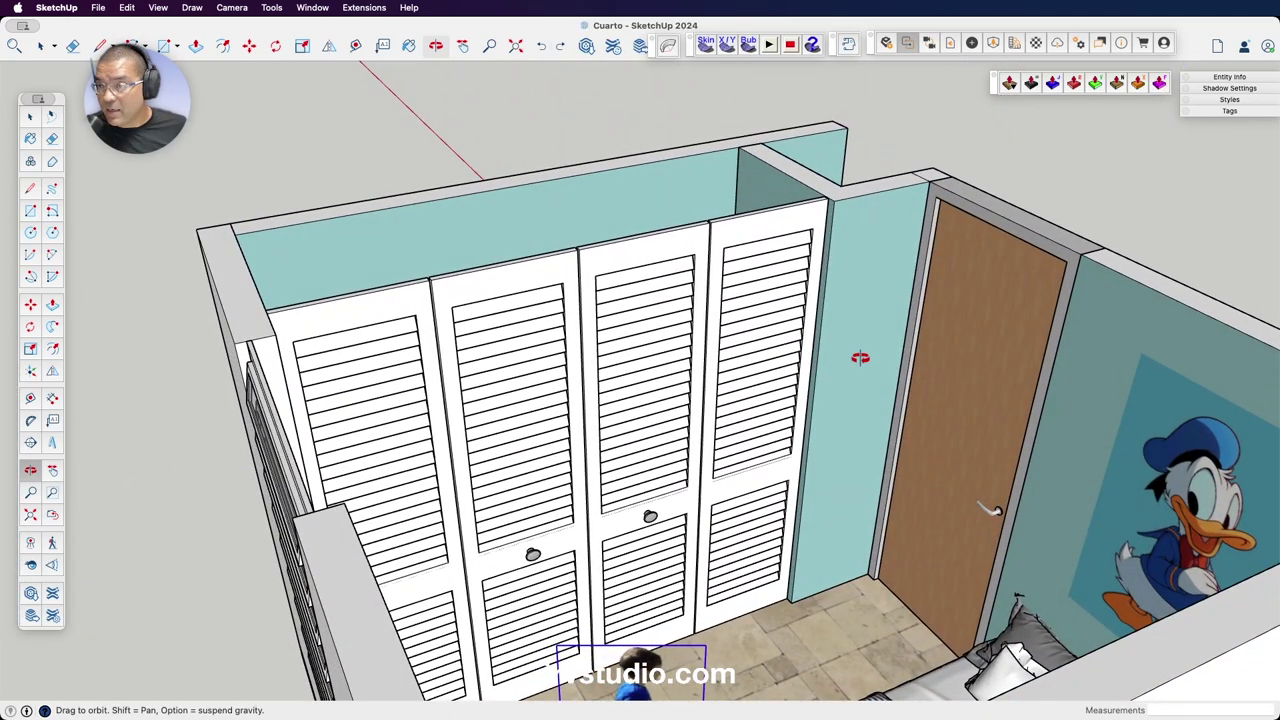
{"action": "key", "text": "space"}
{"action": "left_click", "coordinate": [675, 268]}
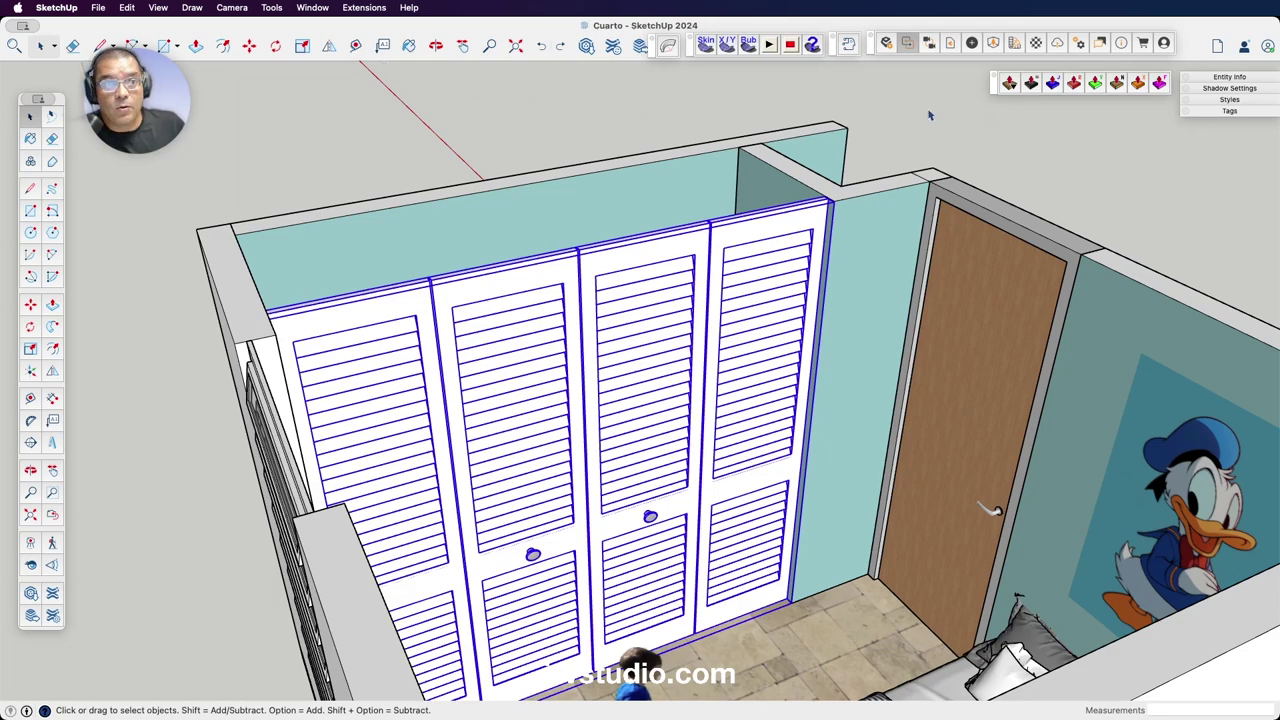
Paint the selected closet doors with the Crayons Mocha brown colour.
{"action": "left_click", "coordinate": [311, 8]}
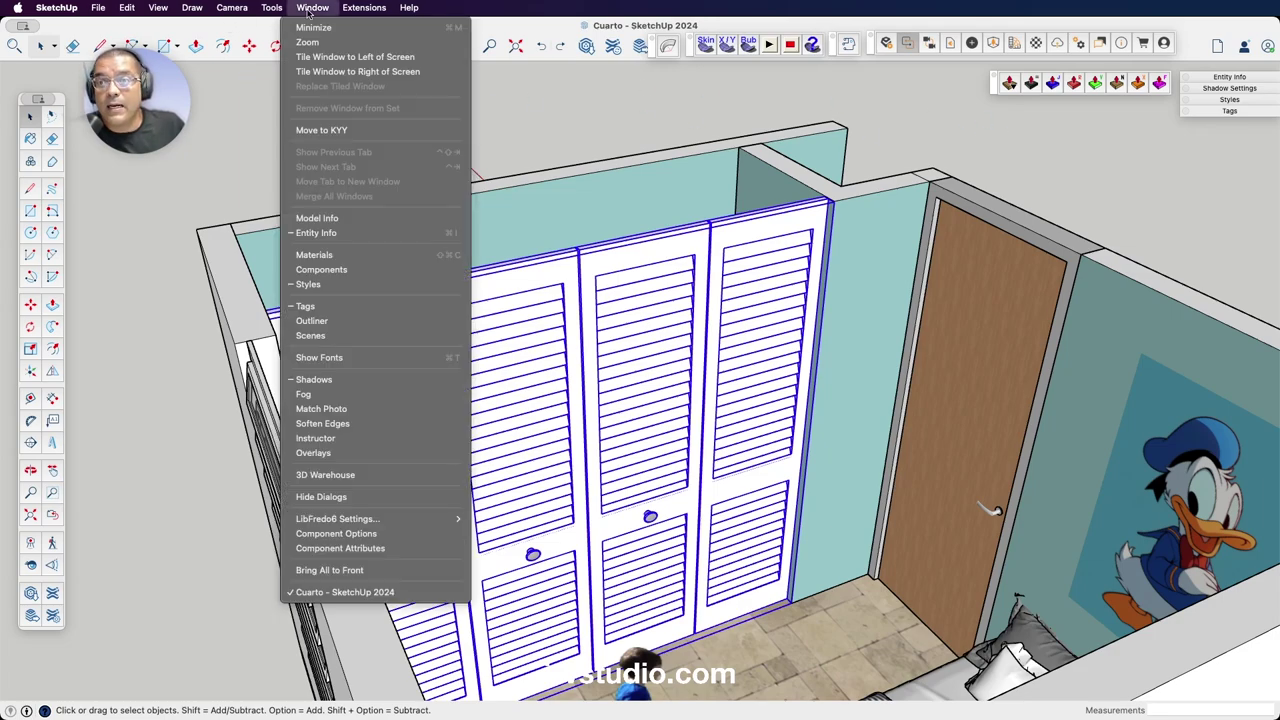
{"action": "left_click", "coordinate": [318, 254]}
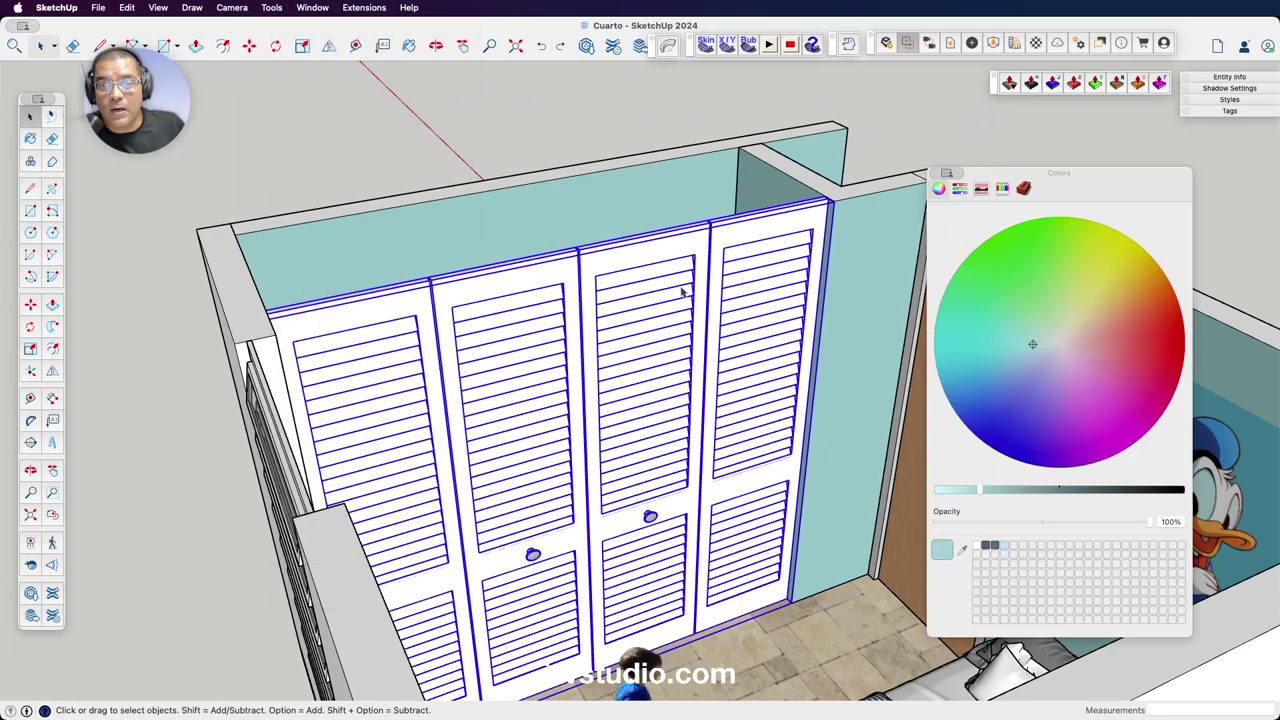
{"action": "left_click", "coordinate": [1003, 190]}
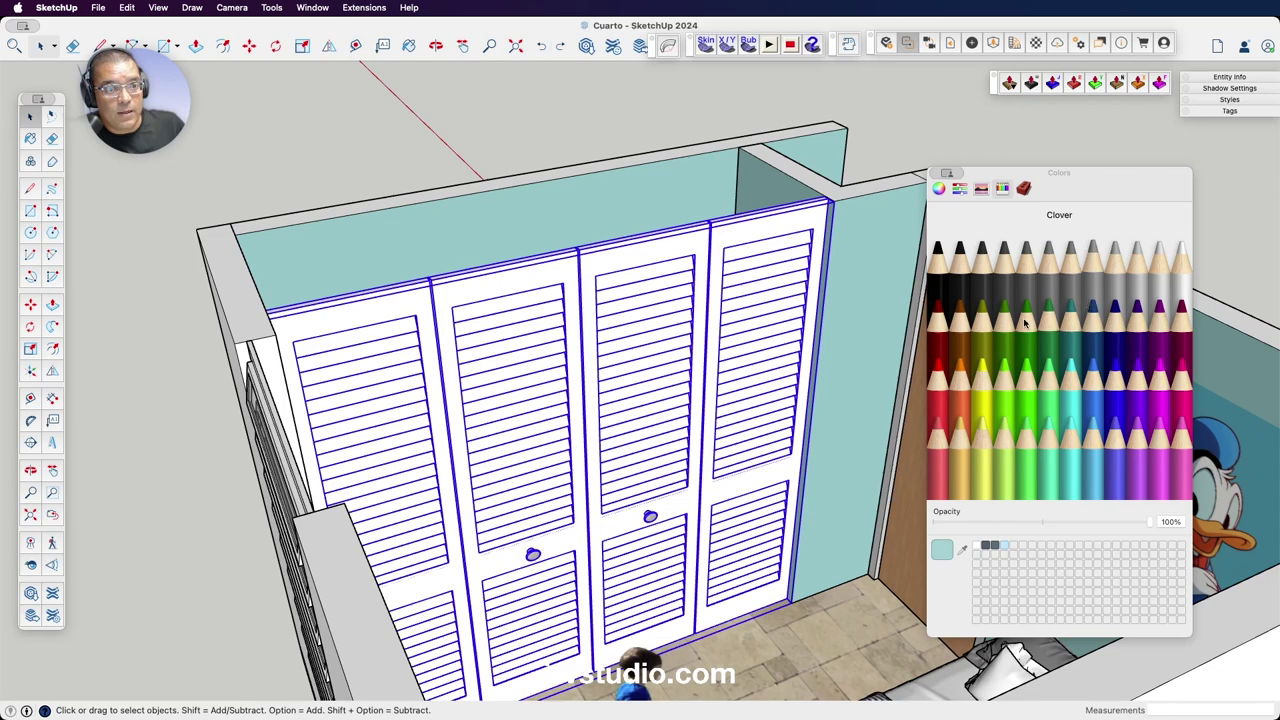
{"action": "left_click", "coordinate": [966, 346]}
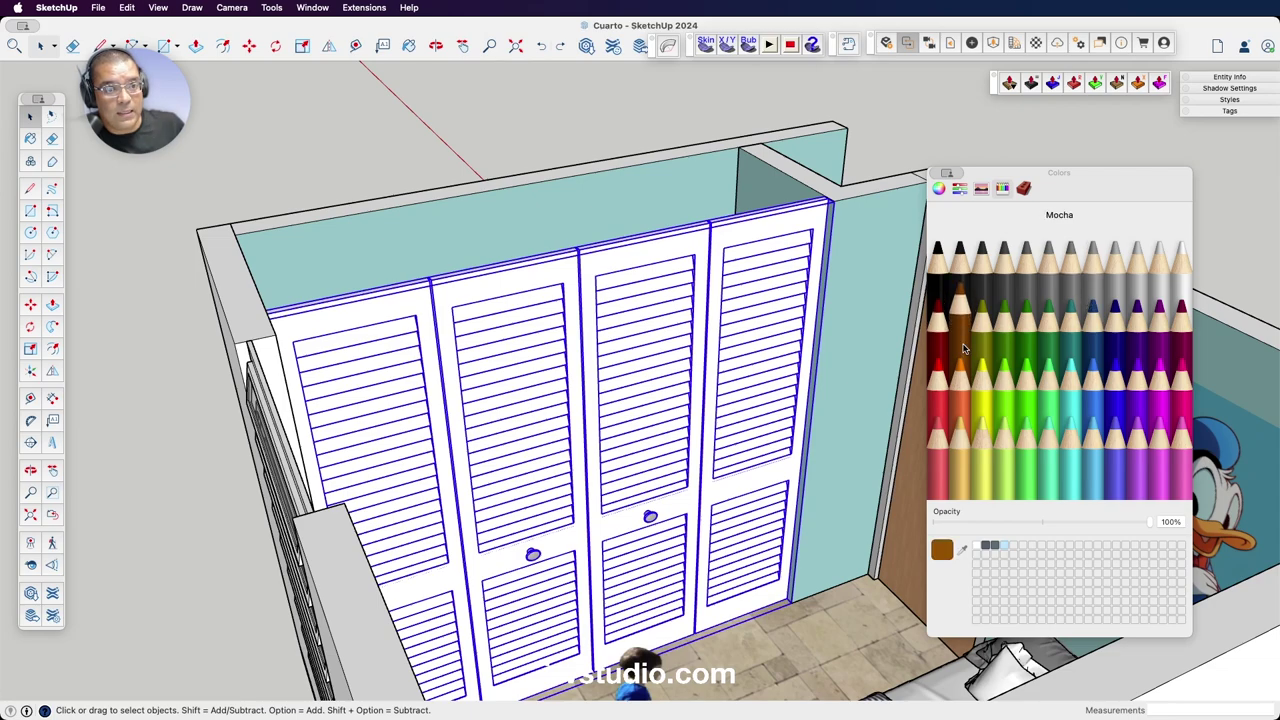
{"action": "left_click", "coordinate": [732, 231]}
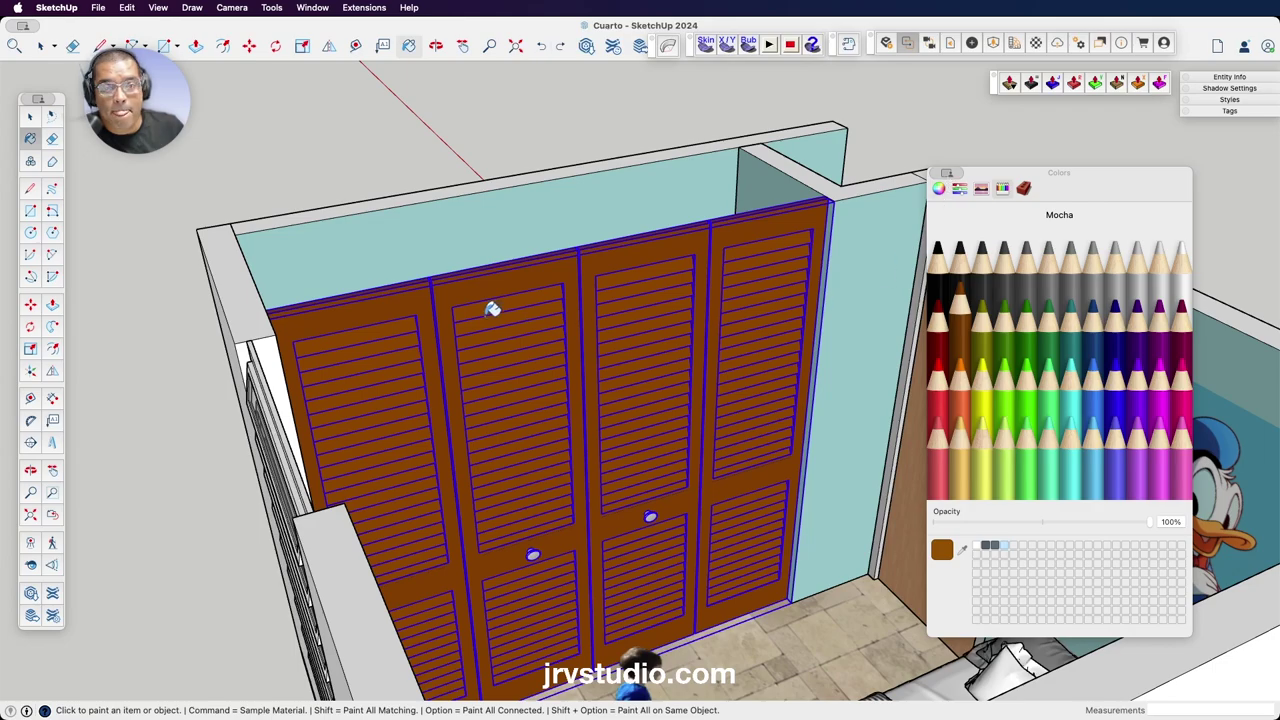
Close the Colors panel and deselect the closet doors.
{"action": "left_click", "coordinate": [28, 117]}
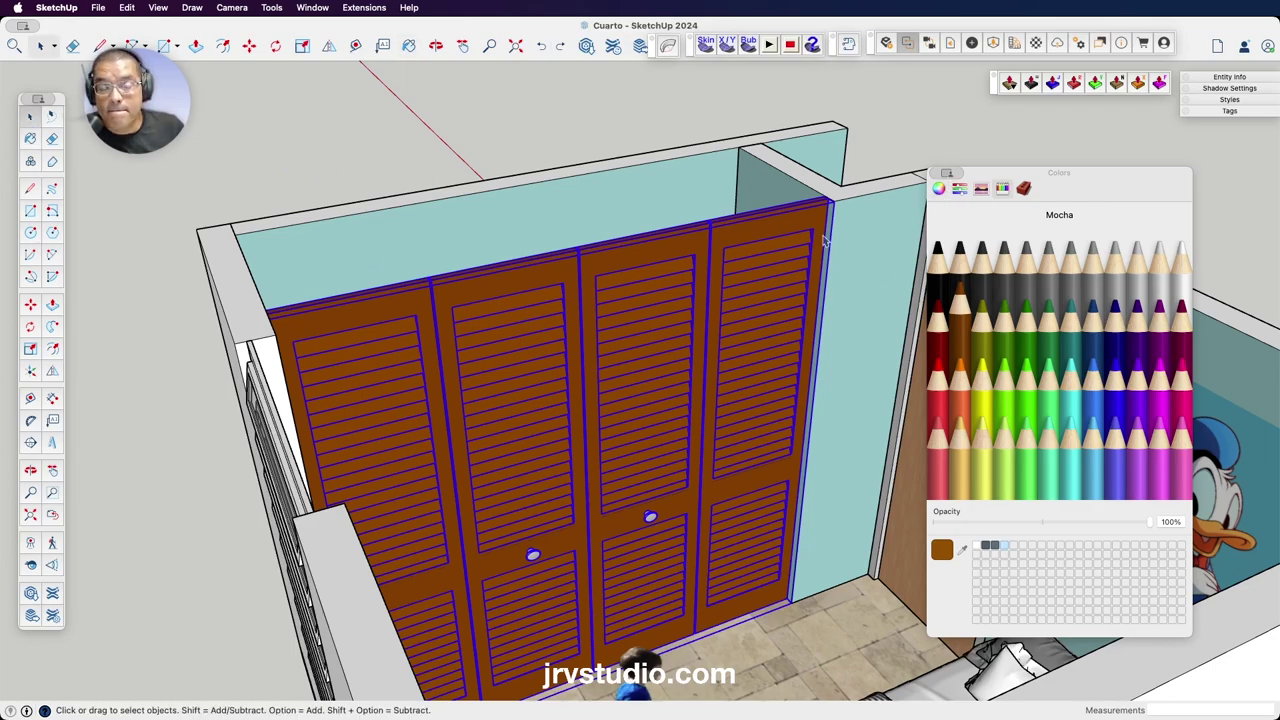
{"action": "left_click", "coordinate": [961, 175]}
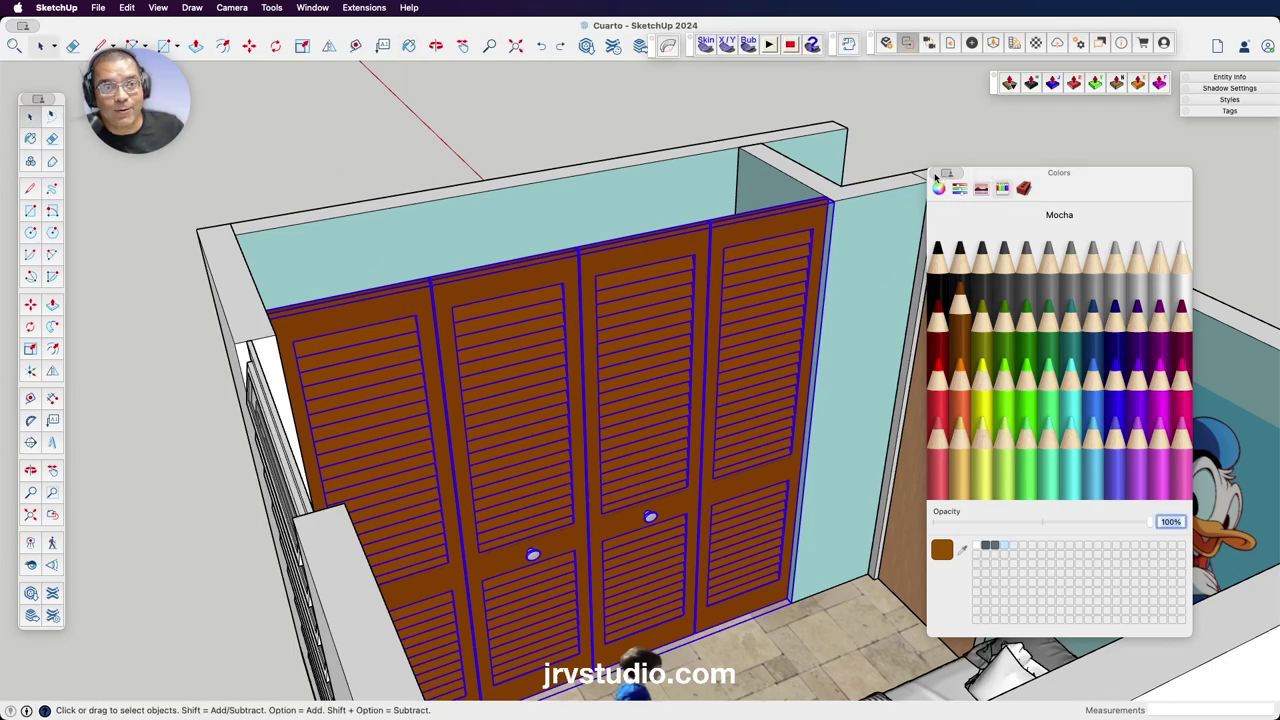
{"action": "left_click", "coordinate": [941, 173]}
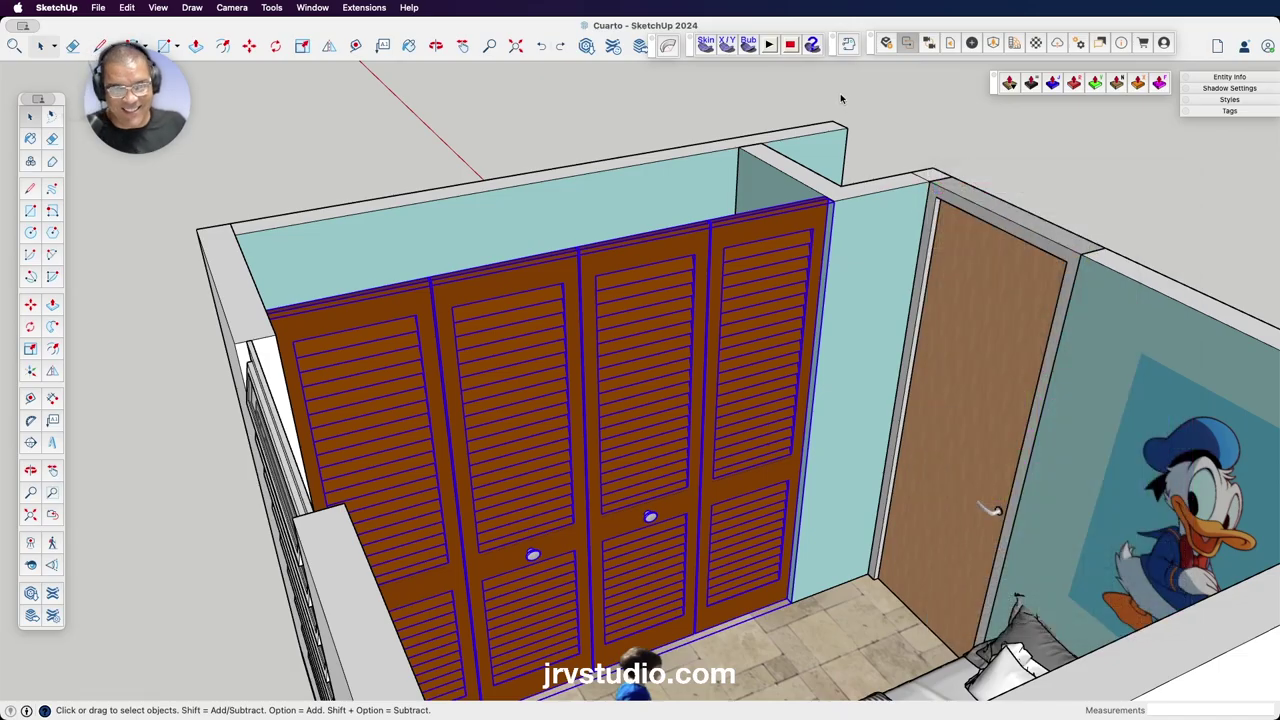
{"action": "left_click", "coordinate": [838, 97]}
Orbit around the room to inspect the door, poster, bed, window wall and Mocha closet doors.
{"action": "key", "text": "o"}
{"action": "mouse_move", "coordinate": [838, 95]}
{"action": "left_mouse_down"}
{"action": "mouse_move", "coordinate": [501, 151]}
{"action": "mouse_move", "coordinate": [373, 338]}
{"action": "mouse_move", "coordinate": [643, 343]}
{"action": "left_mouse_up"}
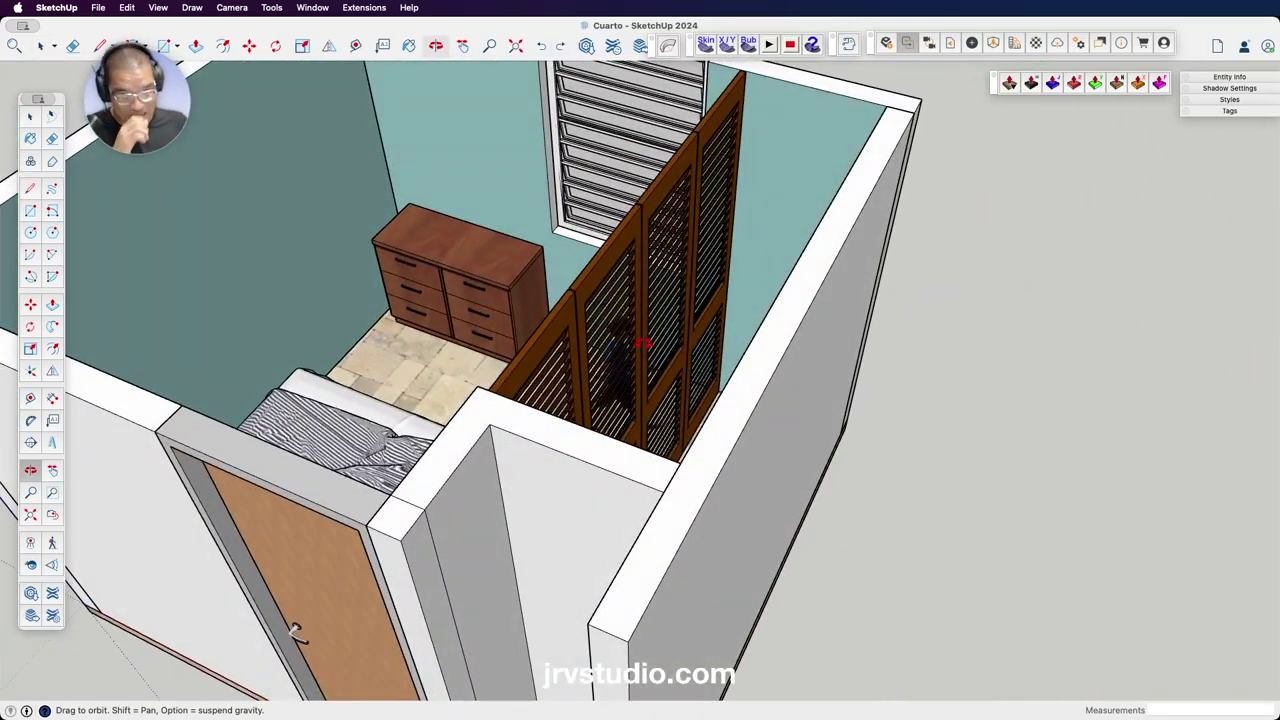
{"action": "mouse_move", "coordinate": [456, 316]}
{"action": "left_mouse_down"}
{"action": "mouse_move", "coordinate": [703, 429]}
{"action": "mouse_move", "coordinate": [920, 294]}
{"action": "mouse_move", "coordinate": [888, 353]}
{"action": "mouse_move", "coordinate": [871, 266]}
{"action": "mouse_move", "coordinate": [826, 226]}
{"action": "mouse_move", "coordinate": [724, 270]}
{"action": "mouse_move", "coordinate": [677, 463]}
{"action": "mouse_move", "coordinate": [977, 289]}
{"action": "mouse_move", "coordinate": [723, 323]}
{"action": "left_mouse_up"}
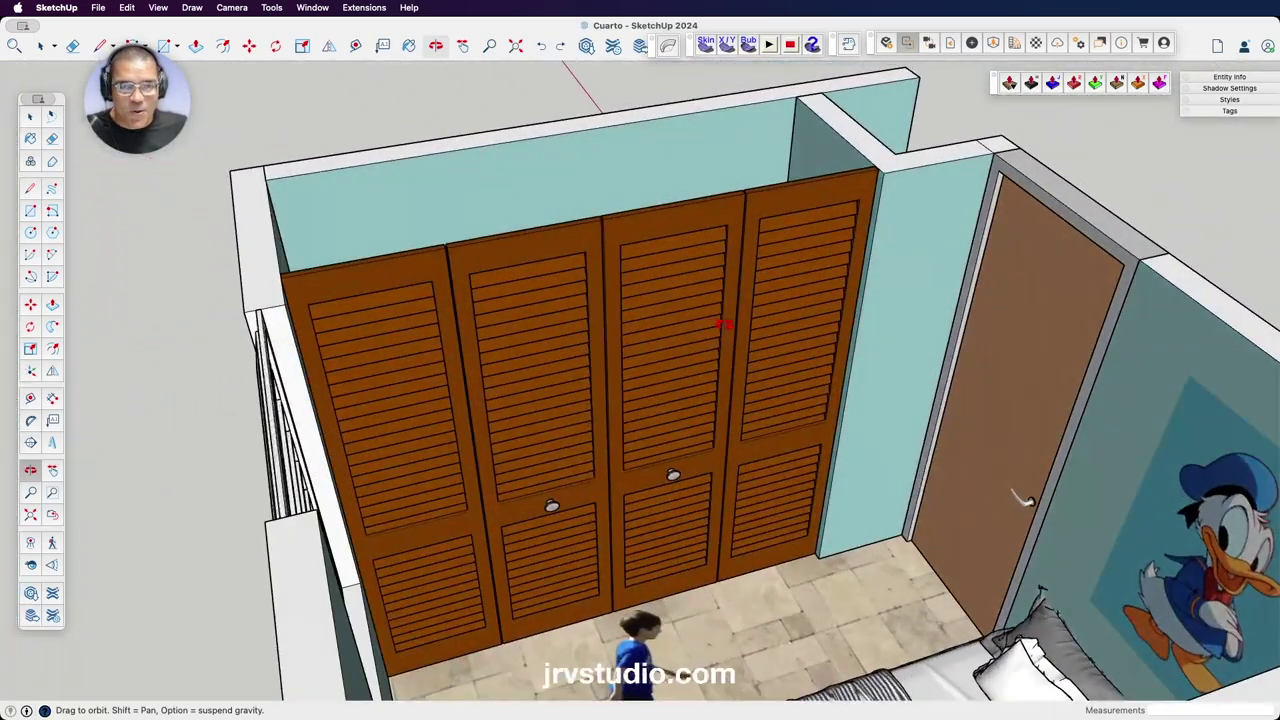
{"action": "scroll", "coordinate": [836, 349], "scroll_direction": "down", "scroll_amount": 5}
{"action": "mouse_move", "coordinate": [836, 349]}
{"action": "left_mouse_down"}
{"action": "mouse_move", "coordinate": [766, 309]}
{"action": "mouse_move", "coordinate": [700, 400]}
{"action": "mouse_move", "coordinate": [680, 457]}
{"action": "mouse_move", "coordinate": [580, 477]}
{"action": "mouse_move", "coordinate": [590, 457]}
{"action": "mouse_move", "coordinate": [560, 450]}
{"action": "mouse_move", "coordinate": [570, 410]}
{"action": "mouse_move", "coordinate": [669, 394]}
{"action": "mouse_move", "coordinate": [591, 374]}
{"action": "mouse_move", "coordinate": [643, 414]}
{"action": "mouse_move", "coordinate": [843, 366]}
{"action": "mouse_move", "coordinate": [710, 428]}
{"action": "mouse_move", "coordinate": [617, 429]}
{"action": "mouse_move", "coordinate": [860, 434]}
{"action": "mouse_move", "coordinate": [917, 390]}
{"action": "mouse_move", "coordinate": [680, 434]}
{"action": "mouse_move", "coordinate": [717, 426]}
{"action": "mouse_move", "coordinate": [786, 325]}
{"action": "mouse_move", "coordinate": [737, 397]}
{"action": "mouse_move", "coordinate": [877, 431]}
{"action": "mouse_move", "coordinate": [730, 527]}
{"action": "mouse_move", "coordinate": [826, 534]}
{"action": "mouse_move", "coordinate": [777, 433]}
{"action": "left_mouse_up"}
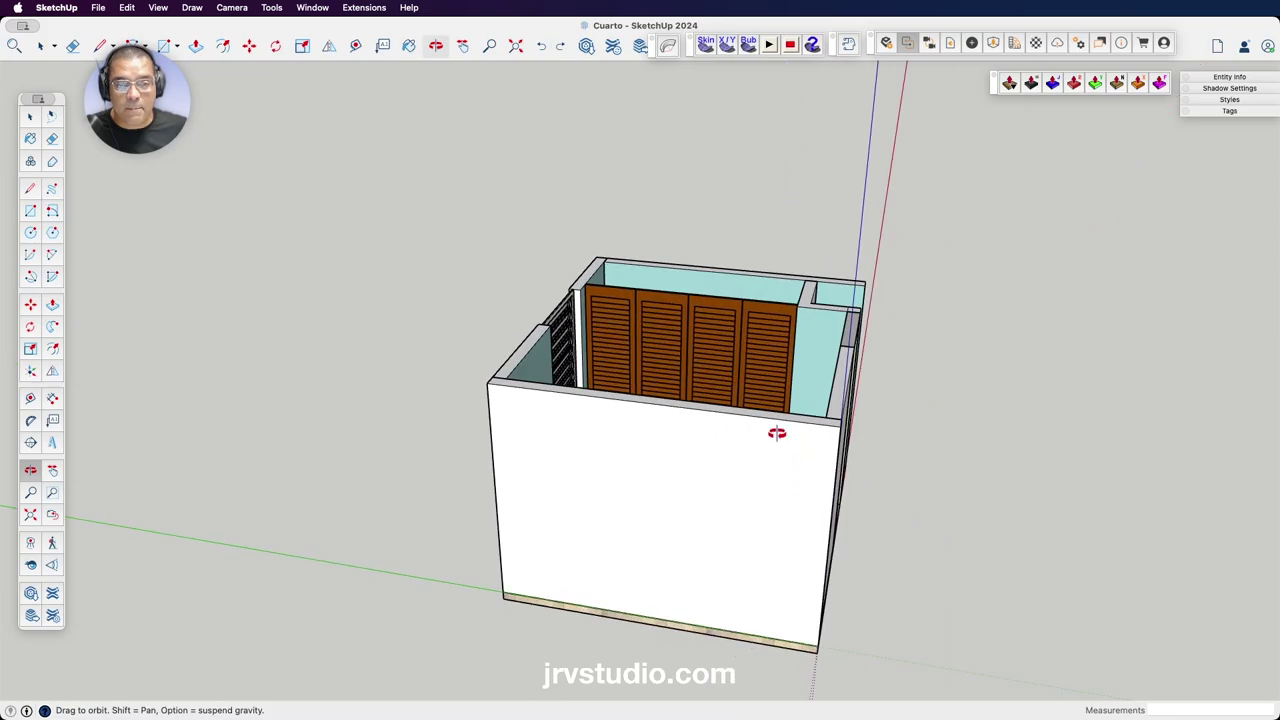
{"action": "mouse_move", "coordinate": [638, 406]}
{"action": "left_mouse_down"}
{"action": "mouse_move", "coordinate": [837, 491]}
{"action": "mouse_move", "coordinate": [640, 514]}
{"action": "mouse_move", "coordinate": [800, 445]}
{"action": "left_mouse_up"}
{"action": "left_click_drag", "start_coordinate": [773, 490], "coordinate": [860, 420]}
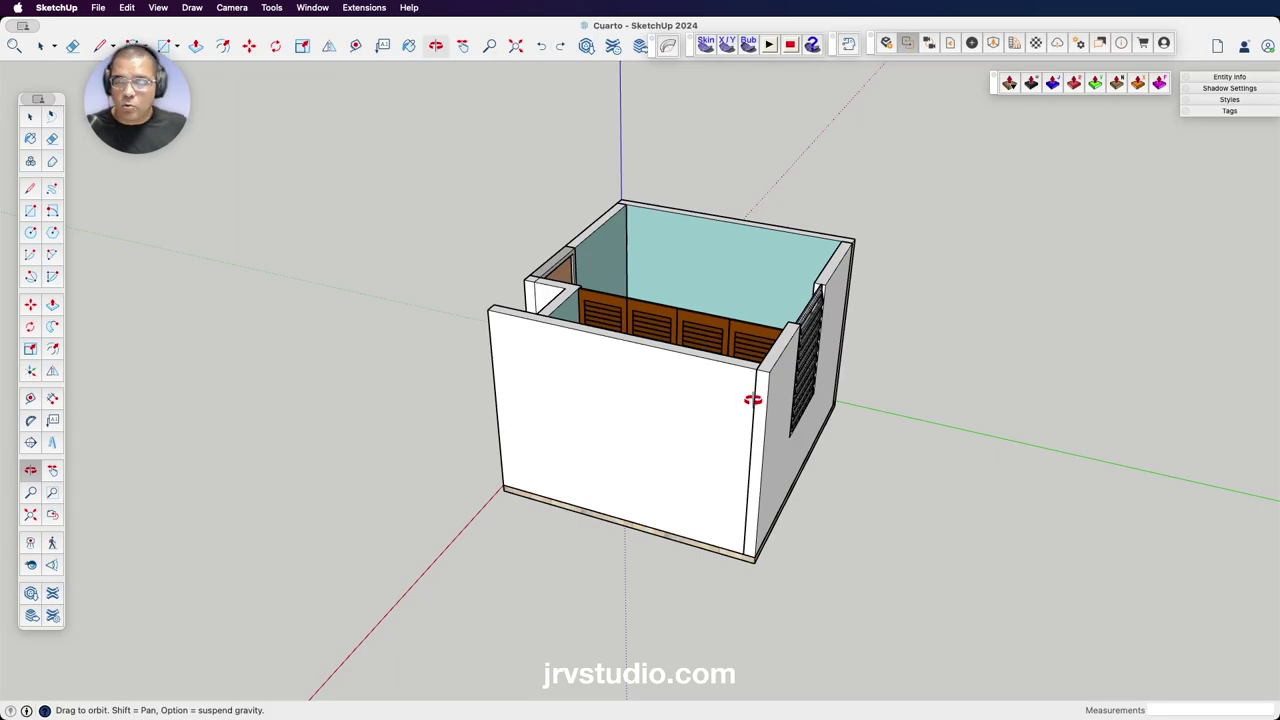
{"action": "mouse_move", "coordinate": [743, 395]}
{"action": "left_mouse_down"}
{"action": "mouse_move", "coordinate": [746, 423]}
{"action": "mouse_move", "coordinate": [790, 431]}
{"action": "mouse_move", "coordinate": [766, 366]}
{"action": "mouse_move", "coordinate": [871, 460]}
{"action": "mouse_move", "coordinate": [729, 423]}
{"action": "mouse_move", "coordinate": [677, 370]}
{"action": "left_mouse_up"}
{"action": "scroll", "coordinate": [680, 376], "scroll_direction": "up", "scroll_amount": 3}
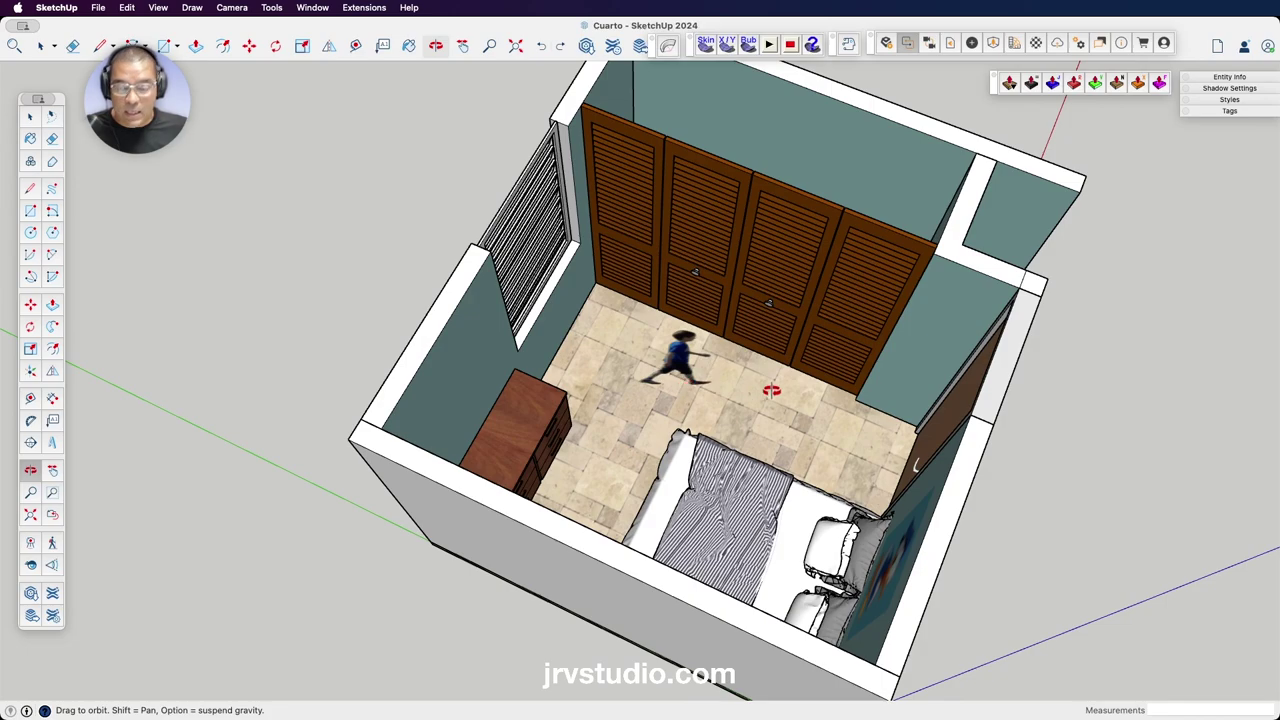
Save the model and tilt in close over the closet doors and bed.
{"action": "left_click", "coordinate": [100, 8]}
{"action": "left_click", "coordinate": [104, 124]}
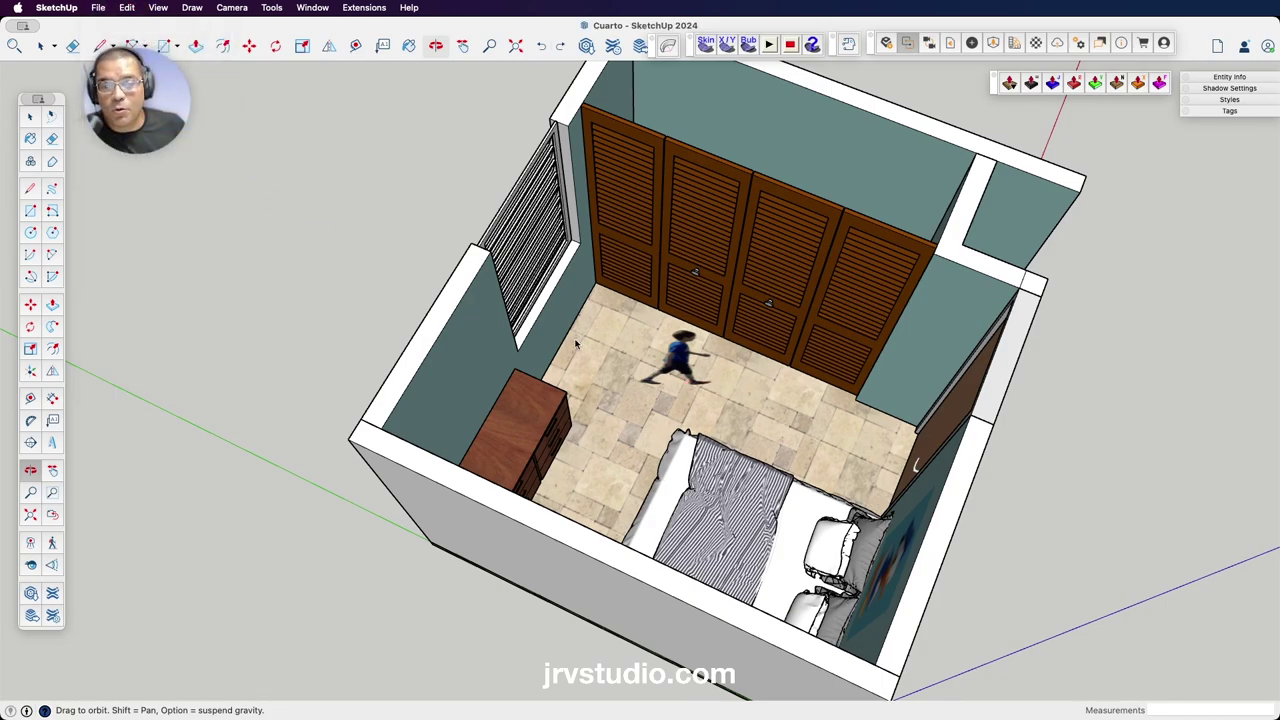
{"action": "scroll", "coordinate": [717, 388], "scroll_direction": "up", "scroll_amount": 3}
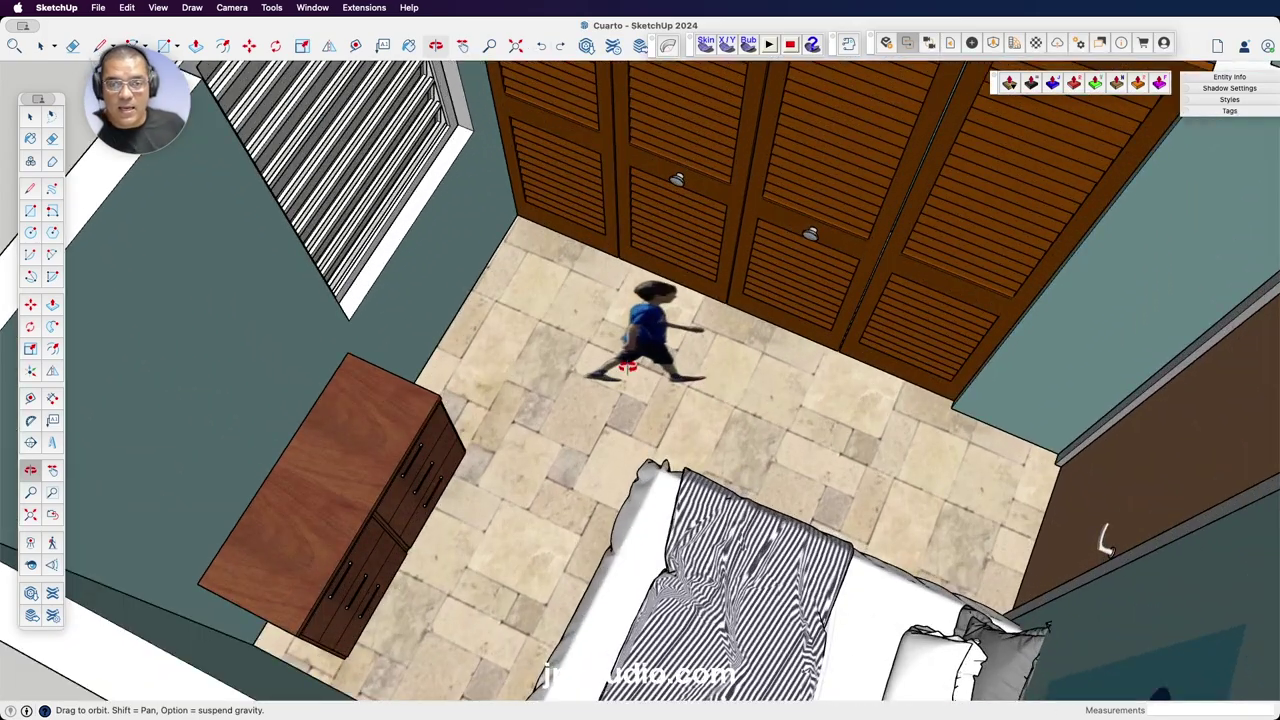
{"action": "mouse_move", "coordinate": [717, 388]}
{"action": "left_mouse_down"}
{"action": "mouse_move", "coordinate": [777, 380]}
{"action": "mouse_move", "coordinate": [707, 366]}
{"action": "left_mouse_up"}
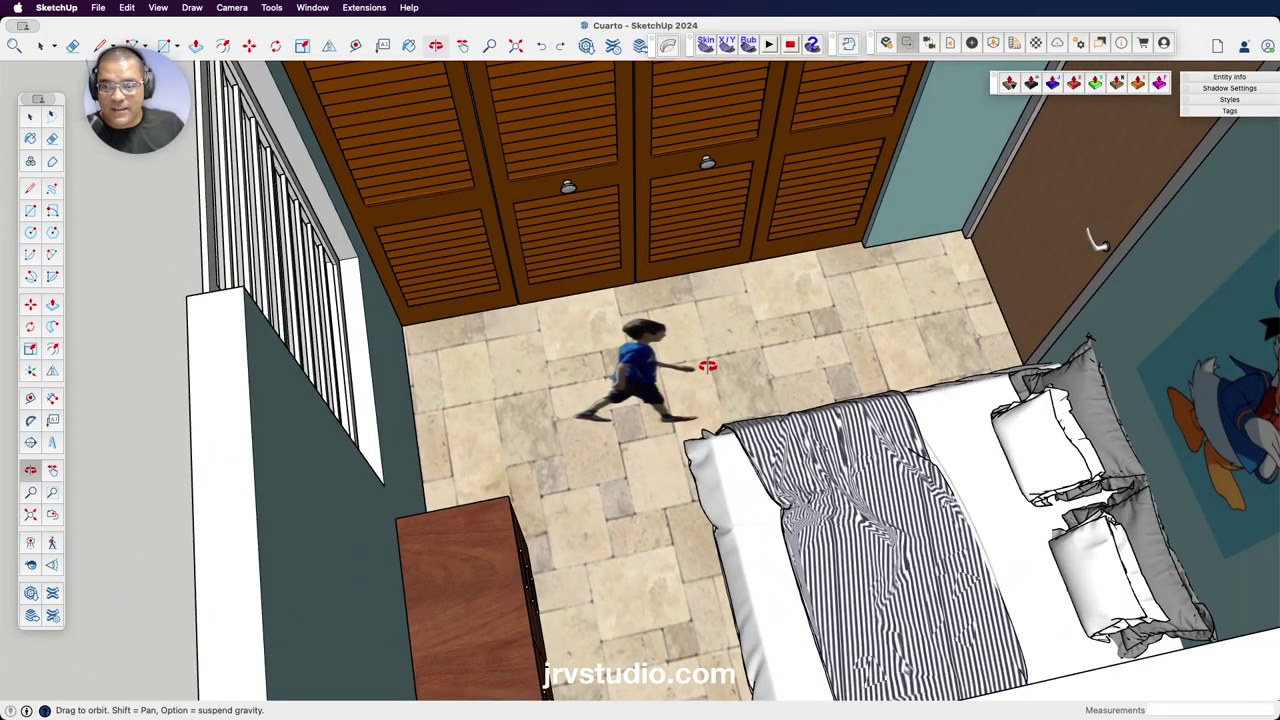
Stand the camera on the floor at 5'10" eye height and look around the room.
{"action": "left_click", "coordinate": [31, 544]}
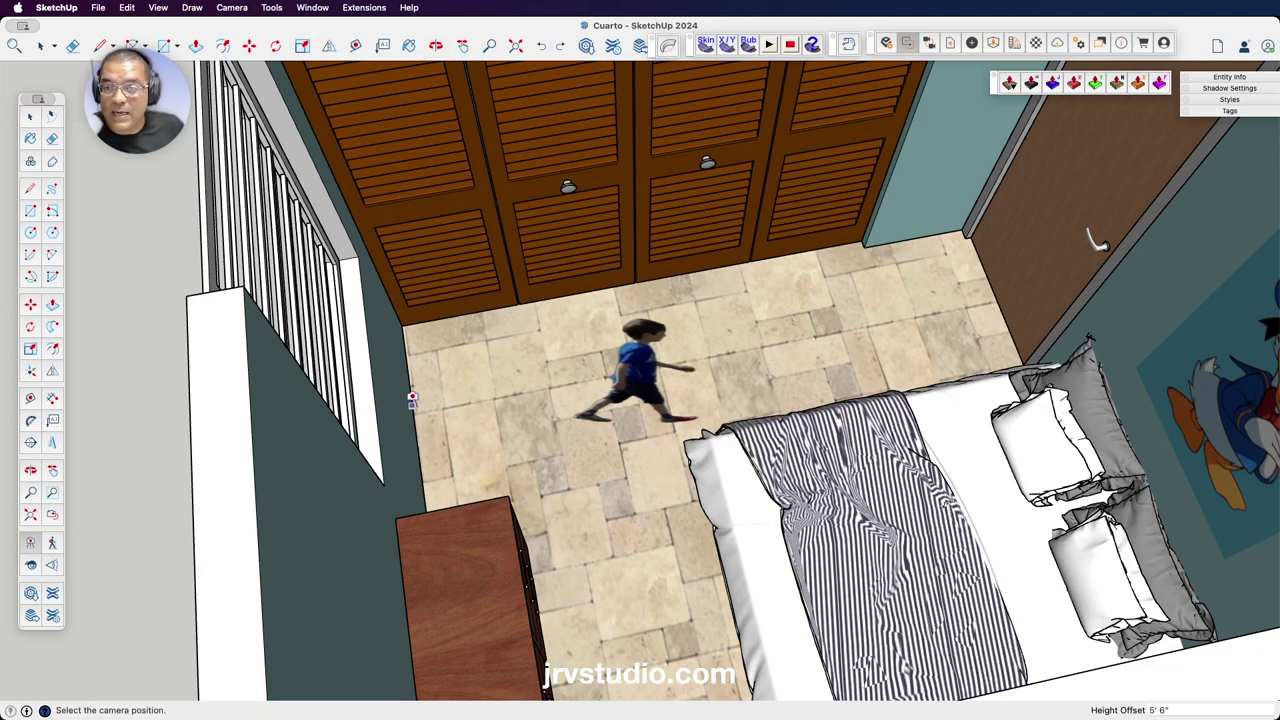
{"action": "left_click", "coordinate": [403, 341]}
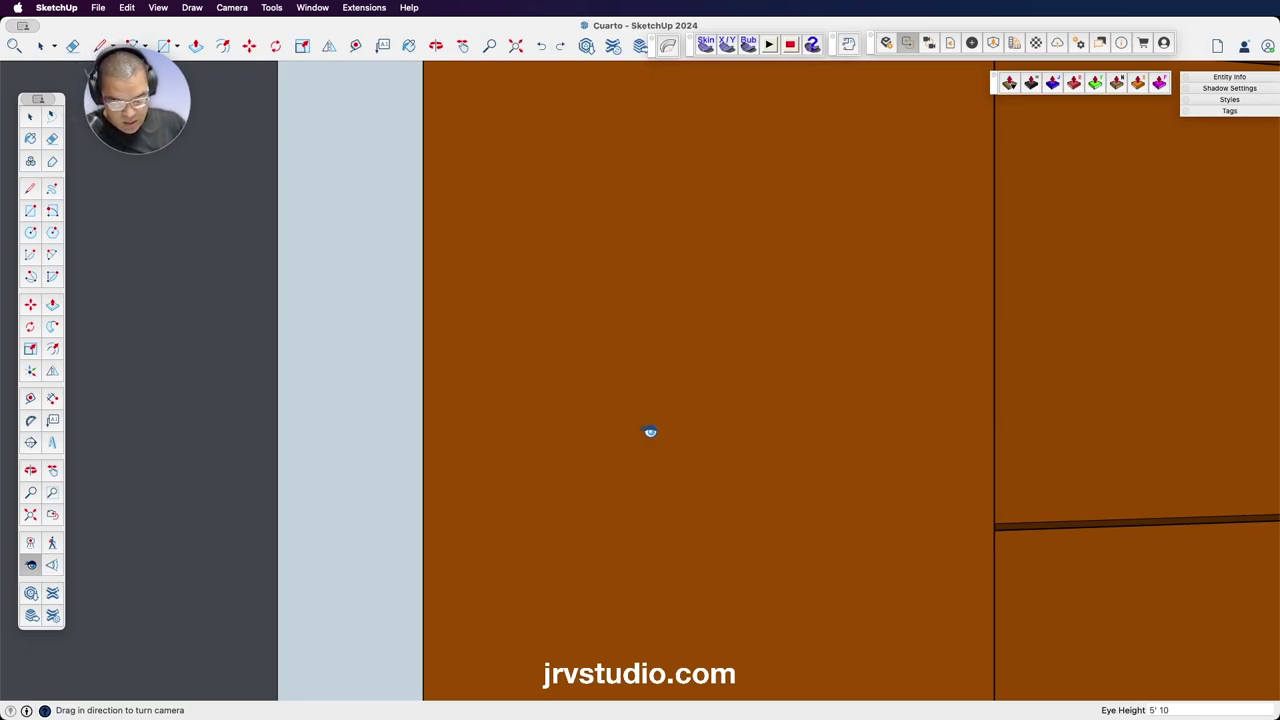
{"action": "scroll", "coordinate": [650, 431], "scroll_direction": "down", "scroll_amount": 2}
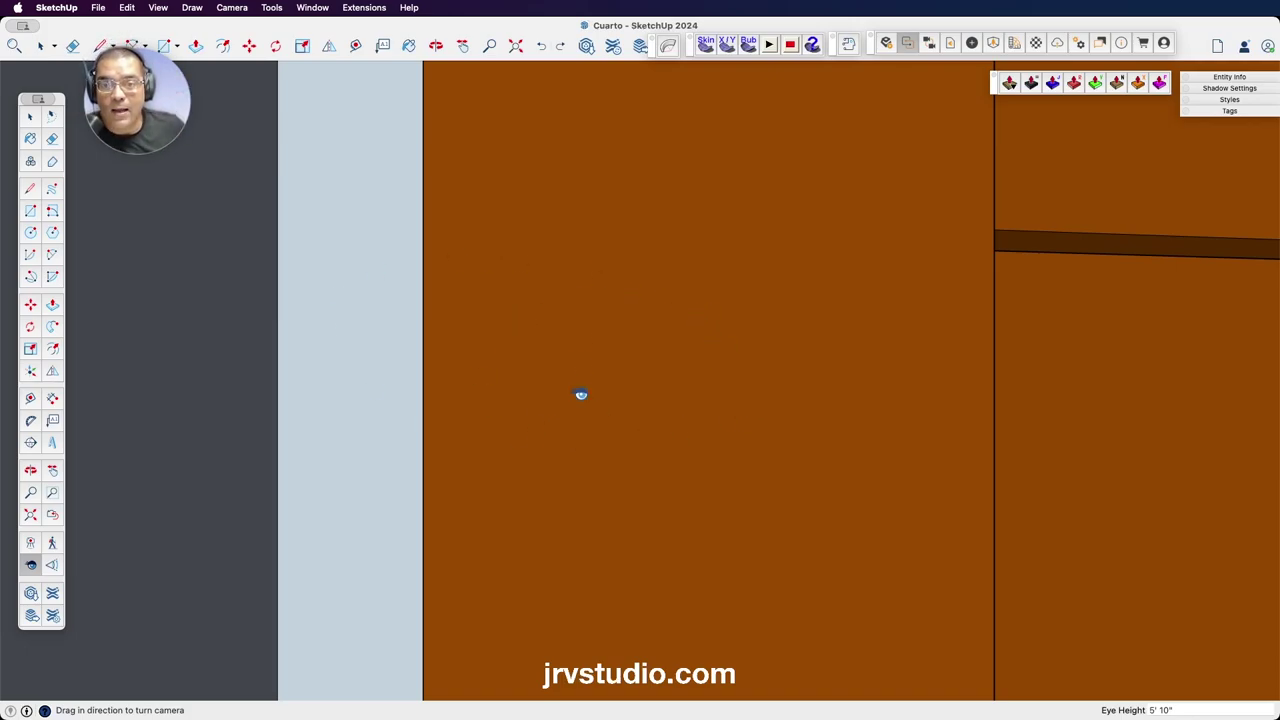
{"action": "left_click_drag", "start_coordinate": [534, 297], "coordinate": [814, 337]}
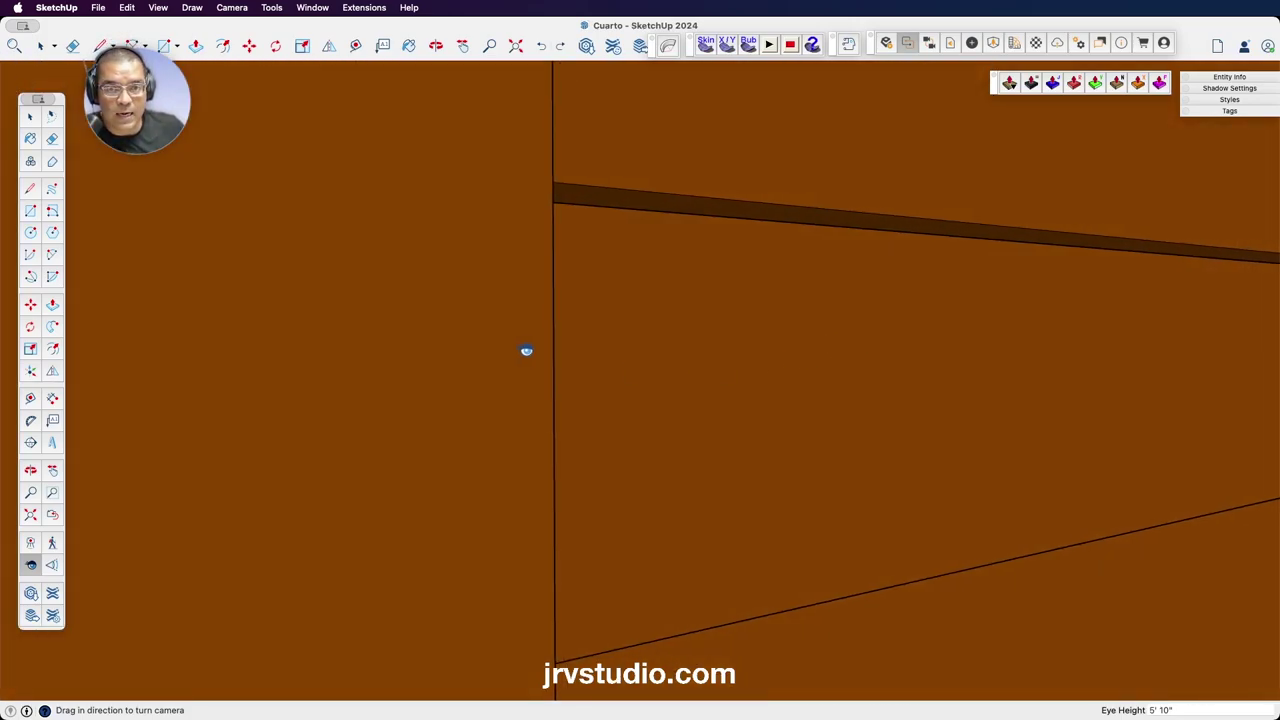
{"action": "mouse_move", "coordinate": [526, 349]}
{"action": "left_mouse_down"}
{"action": "mouse_move", "coordinate": [713, 365]}
{"action": "mouse_move", "coordinate": [669, 340]}
{"action": "mouse_move", "coordinate": [554, 337]}
{"action": "mouse_move", "coordinate": [517, 376]}
{"action": "mouse_move", "coordinate": [646, 371]}
{"action": "mouse_move", "coordinate": [562, 476]}
{"action": "mouse_move", "coordinate": [509, 486]}
{"action": "mouse_move", "coordinate": [859, 458]}
{"action": "mouse_move", "coordinate": [980, 486]}
{"action": "mouse_move", "coordinate": [951, 477]}
{"action": "mouse_move", "coordinate": [771, 286]}
{"action": "mouse_move", "coordinate": [624, 356]}
{"action": "mouse_move", "coordinate": [608, 388]}
{"action": "mouse_move", "coordinate": [579, 160]}
{"action": "mouse_move", "coordinate": [677, 118]}
{"action": "mouse_move", "coordinate": [829, 154]}
{"action": "mouse_move", "coordinate": [780, 229]}
{"action": "mouse_move", "coordinate": [1030, 500]}
{"action": "mouse_move", "coordinate": [640, 509]}
{"action": "mouse_move", "coordinate": [571, 423]}
{"action": "mouse_move", "coordinate": [712, 232]}
{"action": "mouse_move", "coordinate": [1043, 420]}
{"action": "mouse_move", "coordinate": [1069, 517]}
{"action": "mouse_move", "coordinate": [850, 500]}
{"action": "mouse_move", "coordinate": [573, 435]}
{"action": "mouse_move", "coordinate": [591, 491]}
{"action": "mouse_move", "coordinate": [626, 449]}
{"action": "mouse_move", "coordinate": [400, 511]}
{"action": "left_mouse_up"}
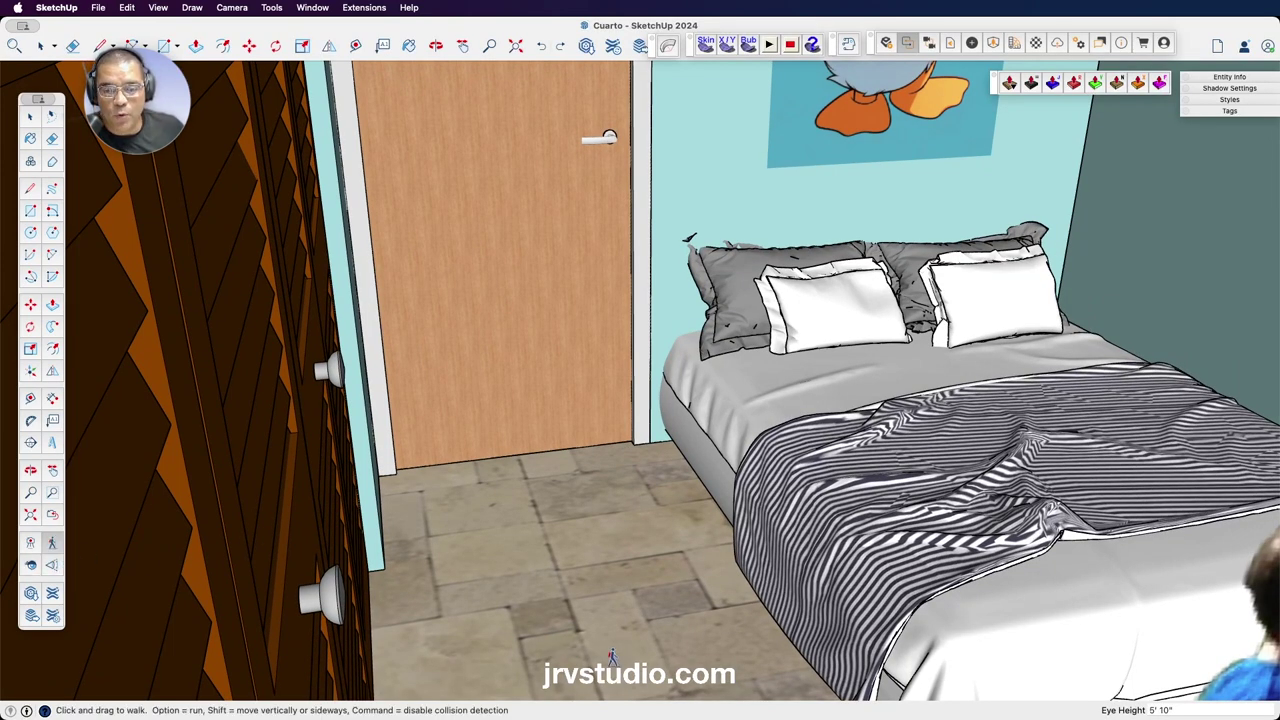
Walk toward the door, then look at the Donald Duck poster, dresser, boy, closet doors and bed.
{"action": "mouse_move", "coordinate": [600, 637]}
{"action": "left_mouse_down"}
{"action": "mouse_move", "coordinate": [595, 595]}
{"action": "mouse_move", "coordinate": [611, 556]}
{"action": "mouse_move", "coordinate": [583, 549]}
{"action": "mouse_move", "coordinate": [549, 574]}
{"action": "mouse_move", "coordinate": [517, 533]}
{"action": "mouse_move", "coordinate": [600, 517]}
{"action": "mouse_move", "coordinate": [596, 500]}
{"action": "left_mouse_up"}
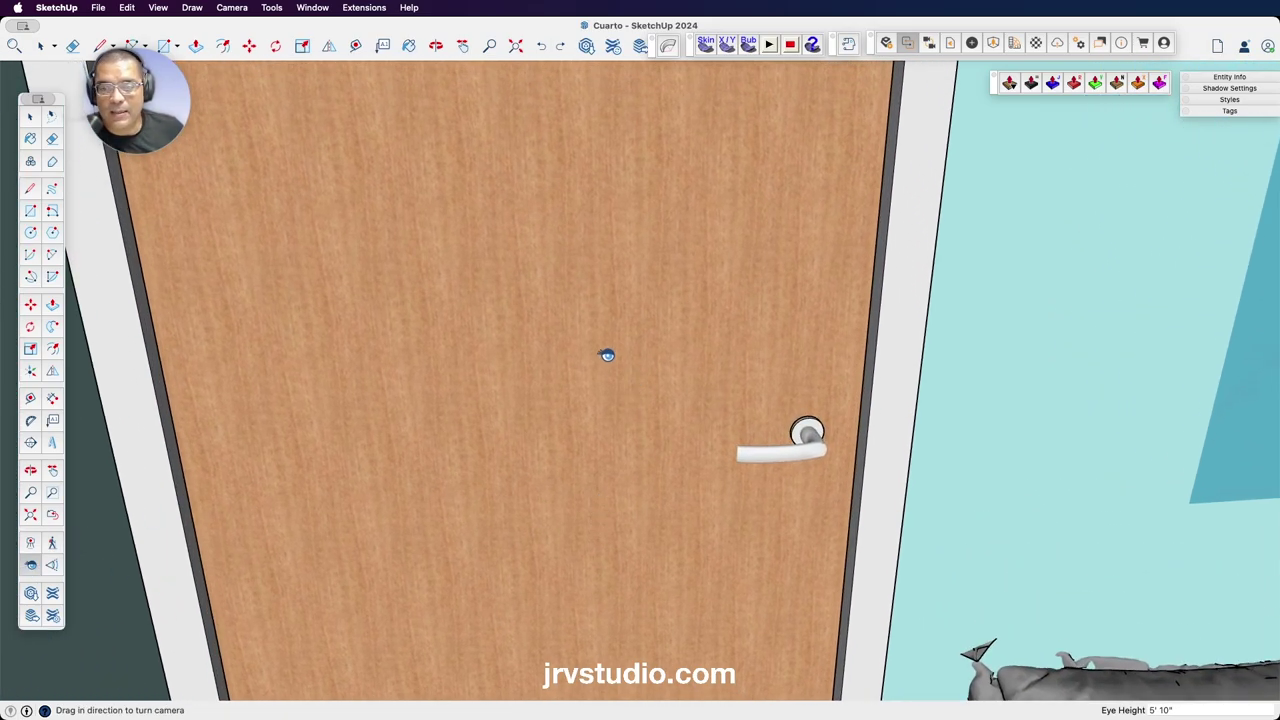
{"action": "mouse_move", "coordinate": [607, 355]}
{"action": "left_mouse_down"}
{"action": "mouse_move", "coordinate": [934, 366]}
{"action": "mouse_move", "coordinate": [766, 340]}
{"action": "mouse_move", "coordinate": [864, 375]}
{"action": "mouse_move", "coordinate": [1014, 567]}
{"action": "left_mouse_up"}
{"action": "mouse_move", "coordinate": [956, 477]}
{"action": "left_mouse_down"}
{"action": "mouse_move", "coordinate": [820, 414]}
{"action": "mouse_move", "coordinate": [886, 440]}
{"action": "mouse_move", "coordinate": [1027, 407]}
{"action": "left_mouse_up"}
{"action": "mouse_move", "coordinate": [996, 253]}
{"action": "left_mouse_down"}
{"action": "mouse_move", "coordinate": [1017, 537]}
{"action": "mouse_move", "coordinate": [923, 506]}
{"action": "mouse_move", "coordinate": [860, 503]}
{"action": "mouse_move", "coordinate": [1025, 580]}
{"action": "mouse_move", "coordinate": [871, 557]}
{"action": "mouse_move", "coordinate": [971, 574]}
{"action": "mouse_move", "coordinate": [443, 534]}
{"action": "mouse_move", "coordinate": [566, 512]}
{"action": "mouse_move", "coordinate": [803, 277]}
{"action": "mouse_move", "coordinate": [803, 163]}
{"action": "mouse_move", "coordinate": [649, 254]}
{"action": "mouse_move", "coordinate": [686, 311]}
{"action": "mouse_move", "coordinate": [571, 454]}
{"action": "mouse_move", "coordinate": [871, 397]}
{"action": "mouse_move", "coordinate": [800, 394]}
{"action": "mouse_move", "coordinate": [755, 457]}
{"action": "mouse_move", "coordinate": [730, 460]}
{"action": "mouse_move", "coordinate": [665, 400]}
{"action": "mouse_move", "coordinate": [614, 380]}
{"action": "mouse_move", "coordinate": [846, 435]}
{"action": "mouse_move", "coordinate": [1000, 400]}
{"action": "mouse_move", "coordinate": [931, 429]}
{"action": "mouse_move", "coordinate": [808, 412]}
{"action": "mouse_move", "coordinate": [797, 334]}
{"action": "mouse_move", "coordinate": [798, 448]}
{"action": "left_mouse_up"}
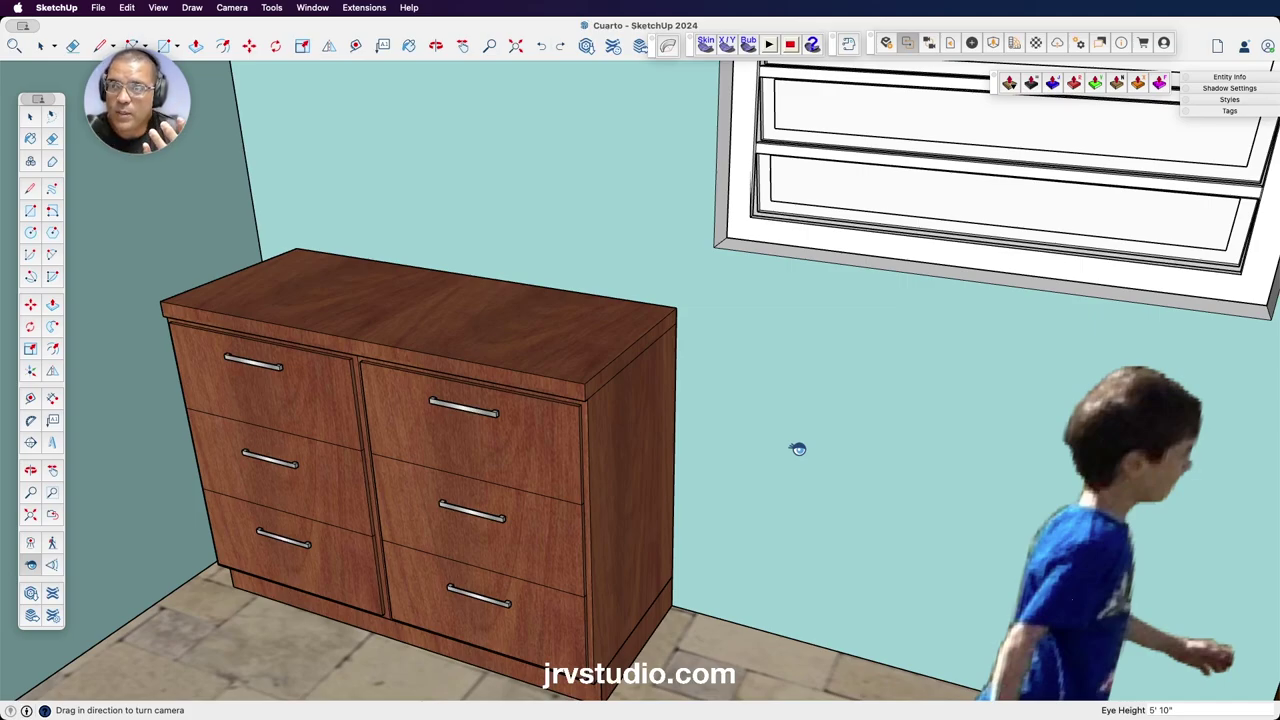
{"action": "mouse_move", "coordinate": [749, 494]}
{"action": "left_mouse_down"}
{"action": "mouse_move", "coordinate": [589, 374]}
{"action": "mouse_move", "coordinate": [449, 466]}
{"action": "mouse_move", "coordinate": [820, 407]}
{"action": "mouse_move", "coordinate": [760, 374]}
{"action": "mouse_move", "coordinate": [889, 260]}
{"action": "mouse_move", "coordinate": [766, 169]}
{"action": "mouse_move", "coordinate": [532, 279]}
{"action": "mouse_move", "coordinate": [766, 460]}
{"action": "mouse_move", "coordinate": [817, 409]}
{"action": "mouse_move", "coordinate": [827, 461]}
{"action": "mouse_move", "coordinate": [752, 434]}
{"action": "mouse_move", "coordinate": [520, 429]}
{"action": "mouse_move", "coordinate": [528, 420]}
{"action": "mouse_move", "coordinate": [535, 452]}
{"action": "mouse_move", "coordinate": [589, 449]}
{"action": "mouse_move", "coordinate": [575, 450]}
{"action": "mouse_move", "coordinate": [586, 443]}
{"action": "mouse_move", "coordinate": [456, 248]}
{"action": "mouse_move", "coordinate": [923, 480]}
{"action": "mouse_move", "coordinate": [1027, 546]}
{"action": "mouse_move", "coordinate": [852, 496]}
{"action": "left_mouse_up"}
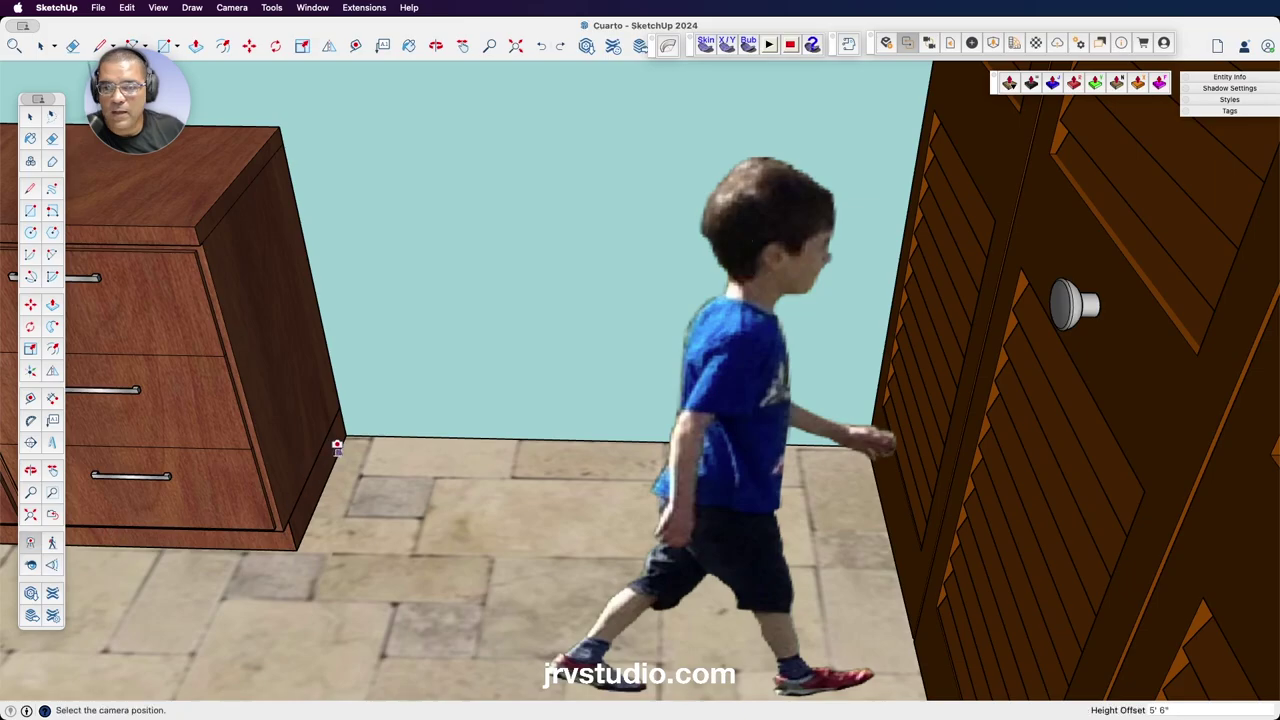
Reposition the camera, look toward the window wall, then orbit out to an elevated exterior view.
{"action": "left_click", "coordinate": [444, 431]}
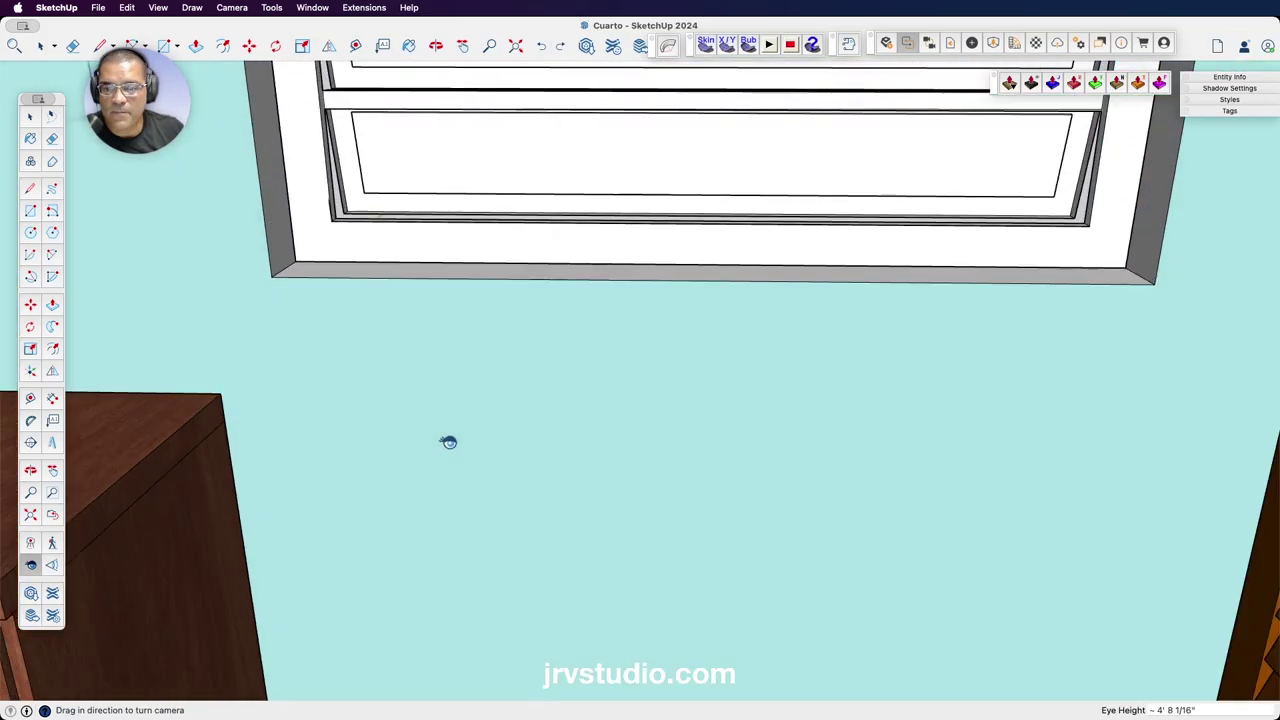
{"action": "mouse_move", "coordinate": [449, 443]}
{"action": "left_mouse_down"}
{"action": "mouse_move", "coordinate": [474, 326]}
{"action": "mouse_move", "coordinate": [560, 260]}
{"action": "mouse_move", "coordinate": [266, 246]}
{"action": "mouse_move", "coordinate": [568, 276]}
{"action": "mouse_move", "coordinate": [466, 366]}
{"action": "mouse_move", "coordinate": [517, 423]}
{"action": "mouse_move", "coordinate": [476, 425]}
{"action": "mouse_move", "coordinate": [534, 380]}
{"action": "mouse_move", "coordinate": [491, 306]}
{"action": "mouse_move", "coordinate": [511, 263]}
{"action": "mouse_move", "coordinate": [545, 263]}
{"action": "mouse_move", "coordinate": [534, 325]}
{"action": "left_mouse_up"}
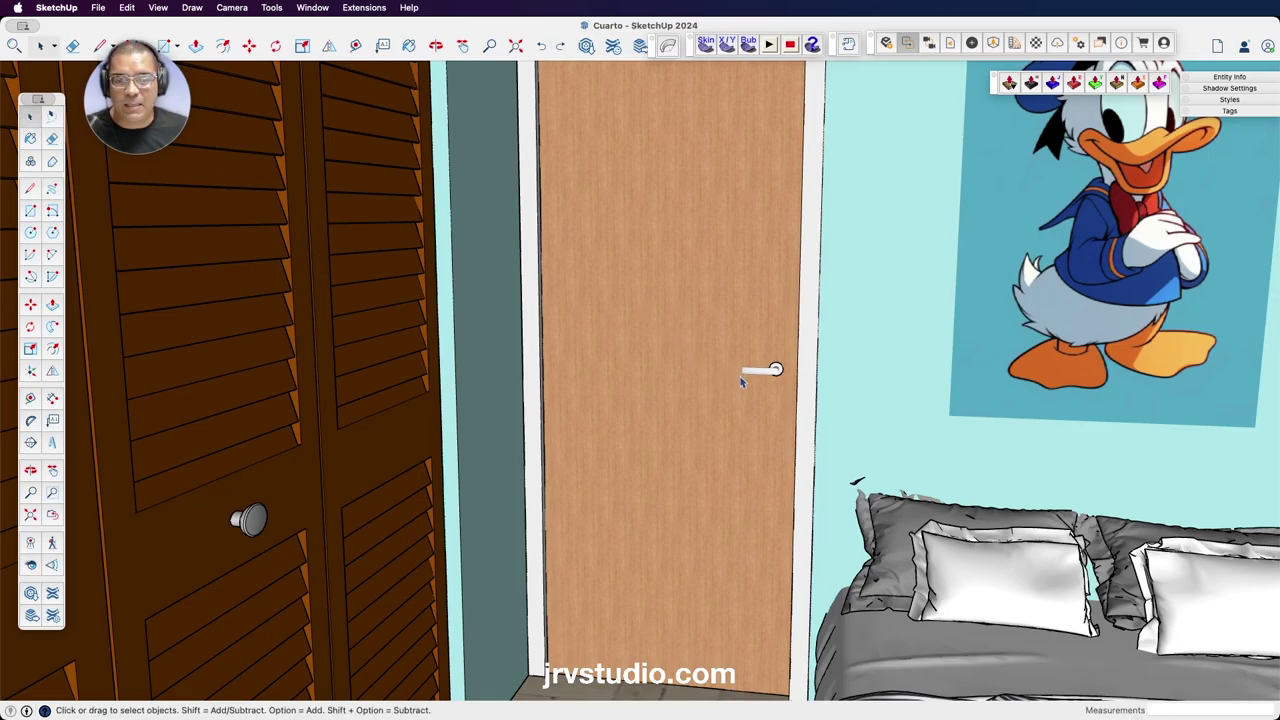
{"action": "mouse_move", "coordinate": [640, 341]}
{"action": "left_mouse_down"}
{"action": "mouse_move", "coordinate": [737, 413]}
{"action": "mouse_move", "coordinate": [559, 428]}
{"action": "mouse_move", "coordinate": [609, 391]}
{"action": "mouse_move", "coordinate": [457, 397]}
{"action": "mouse_move", "coordinate": [449, 349]}
{"action": "mouse_move", "coordinate": [604, 375]}
{"action": "mouse_move", "coordinate": [580, 402]}
{"action": "mouse_move", "coordinate": [623, 371]}
{"action": "mouse_move", "coordinate": [563, 351]}
{"action": "mouse_move", "coordinate": [583, 391]}
{"action": "mouse_move", "coordinate": [622, 398]}
{"action": "mouse_move", "coordinate": [600, 370]}
{"action": "mouse_move", "coordinate": [610, 338]}
{"action": "mouse_move", "coordinate": [608, 371]}
{"action": "mouse_move", "coordinate": [680, 451]}
{"action": "mouse_move", "coordinate": [648, 468]}
{"action": "mouse_move", "coordinate": [686, 434]}
{"action": "mouse_move", "coordinate": [849, 409]}
{"action": "mouse_move", "coordinate": [694, 449]}
{"action": "mouse_move", "coordinate": [591, 418]}
{"action": "mouse_move", "coordinate": [700, 460]}
{"action": "mouse_move", "coordinate": [795, 475]}
{"action": "left_mouse_up"}
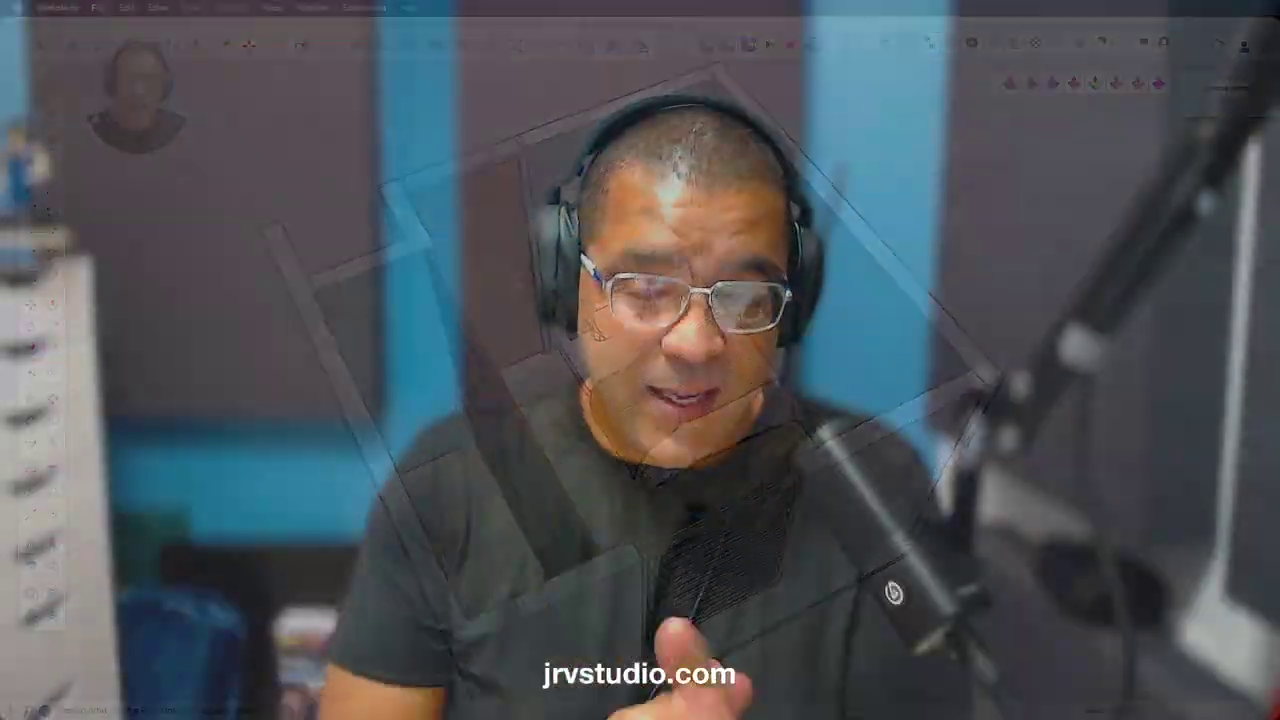